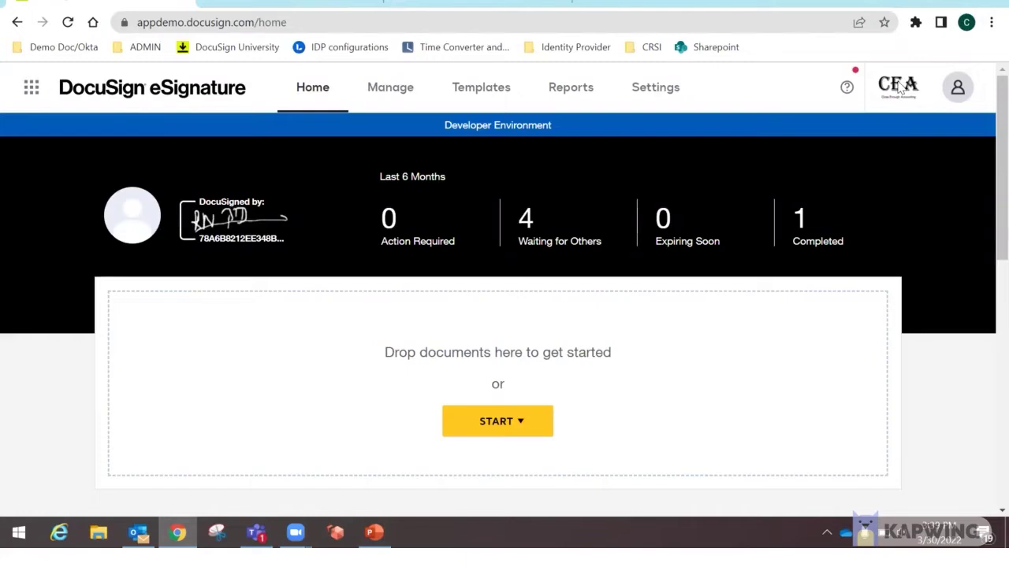
# Step: Check the account details to confirm the Administrator role
pyautogui.click(952, 89)
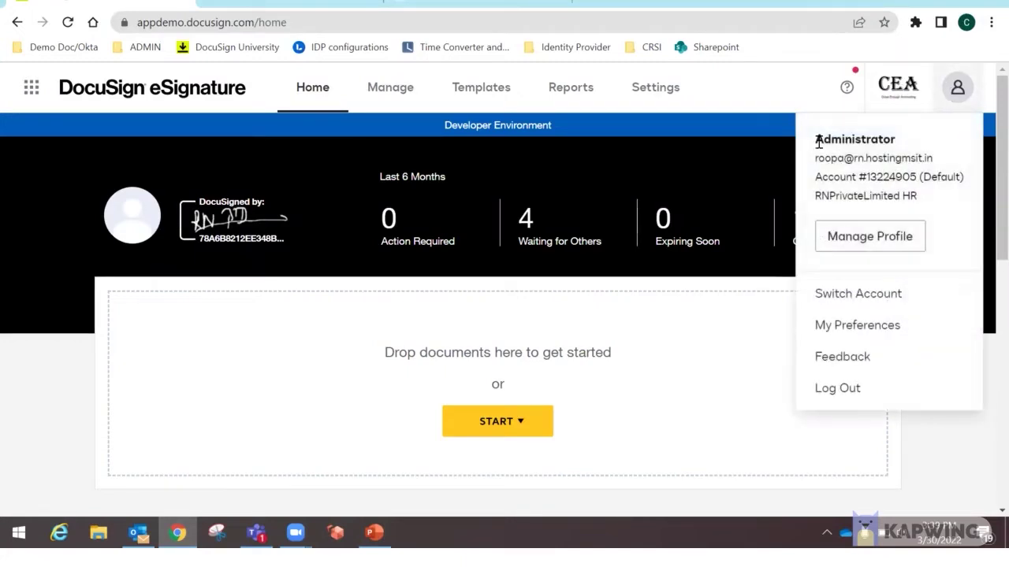
pyautogui.moveTo(818, 142); pyautogui.dragTo(896, 141)
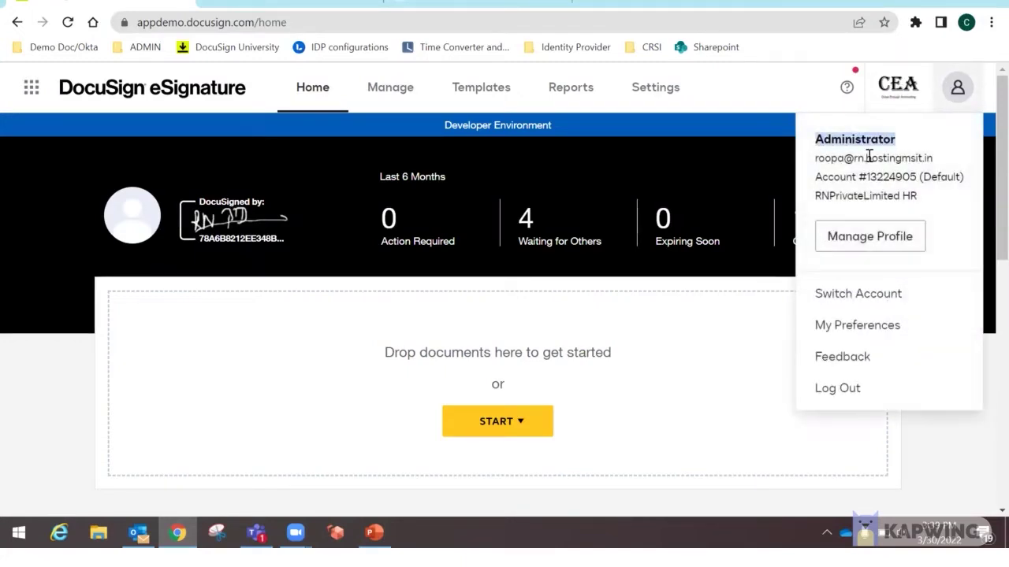
pyautogui.click(693, 156)
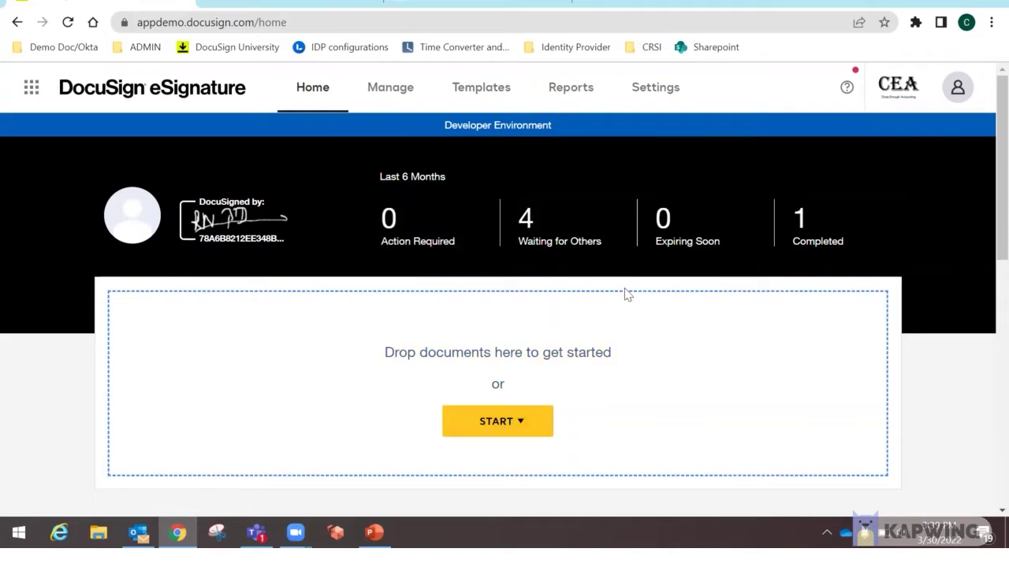
# Step: Open Settings and scroll through the admin overview sections, returning to the top
pyautogui.click(657, 100)
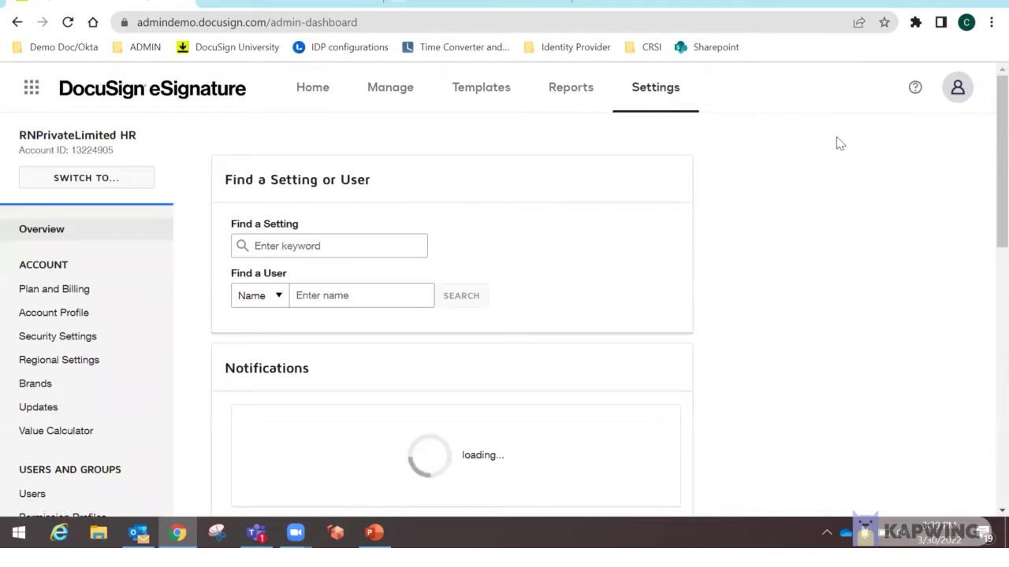
pyautogui.scroll(-2, 985, 150)
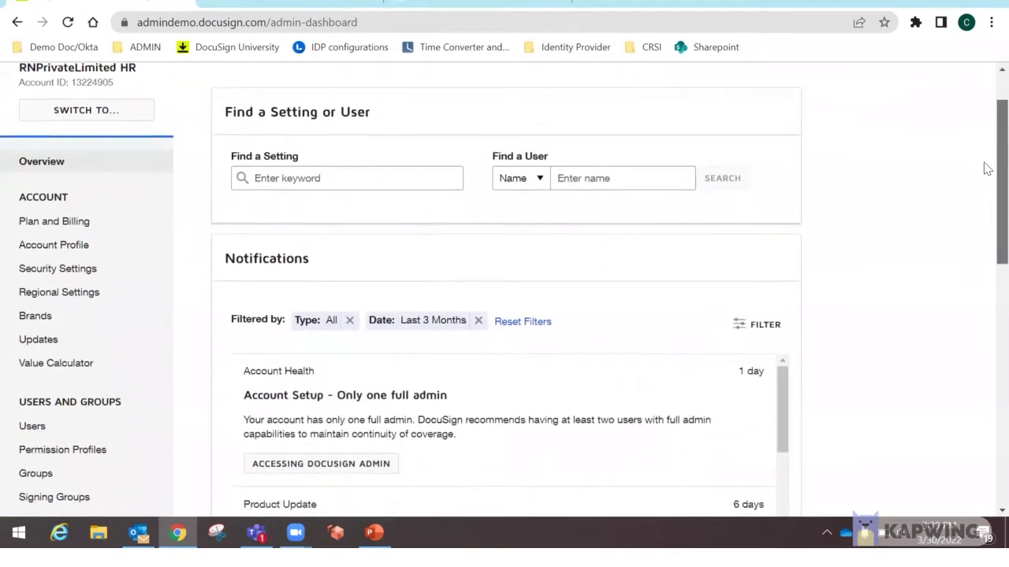
pyautogui.scroll(-1, 985, 181)
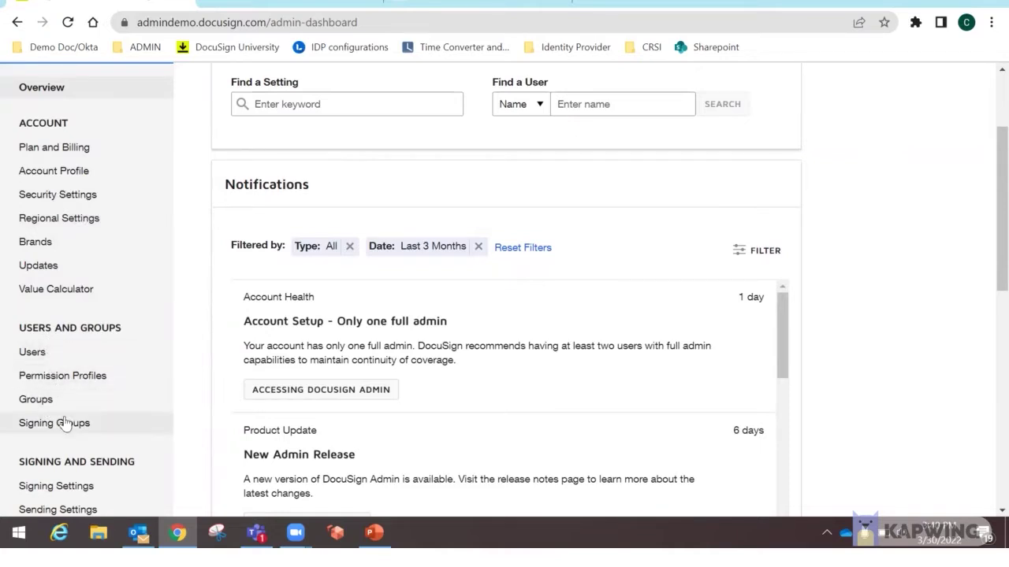
pyautogui.moveTo(987, 233); pyautogui.dragTo(988, 373)
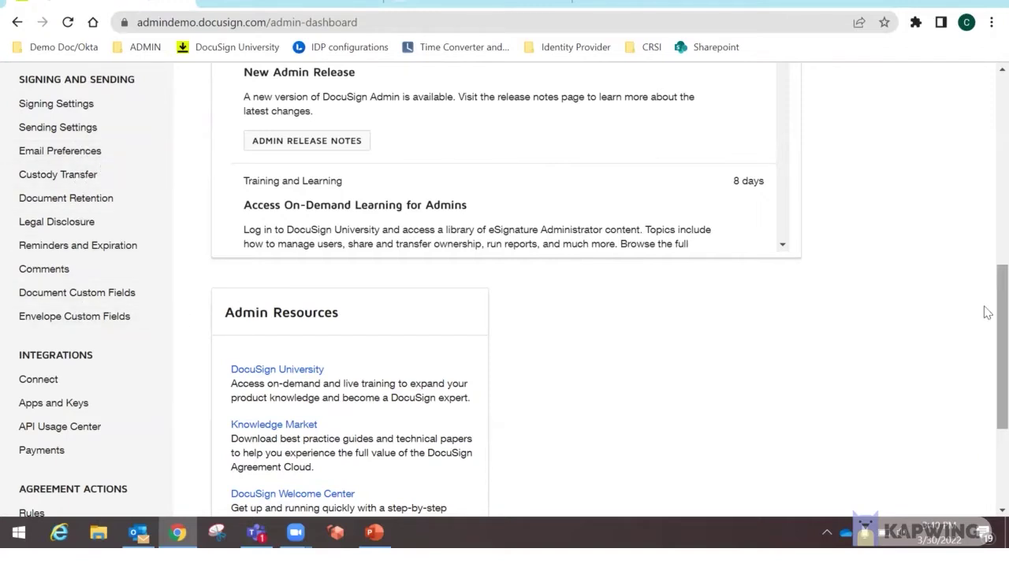
pyautogui.scroll(-3, 984, 310)
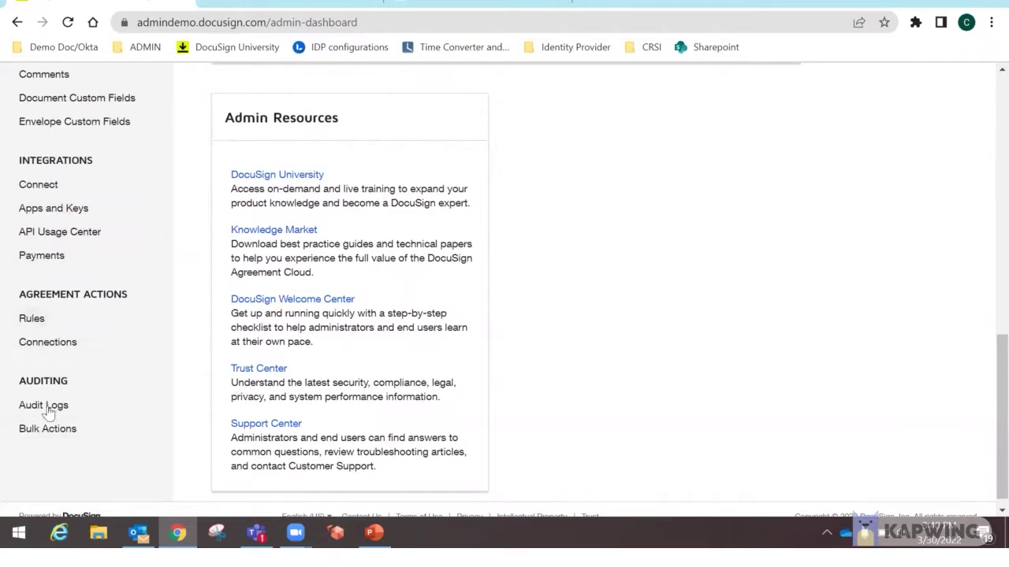
pyautogui.scroll(4, 984, 349)
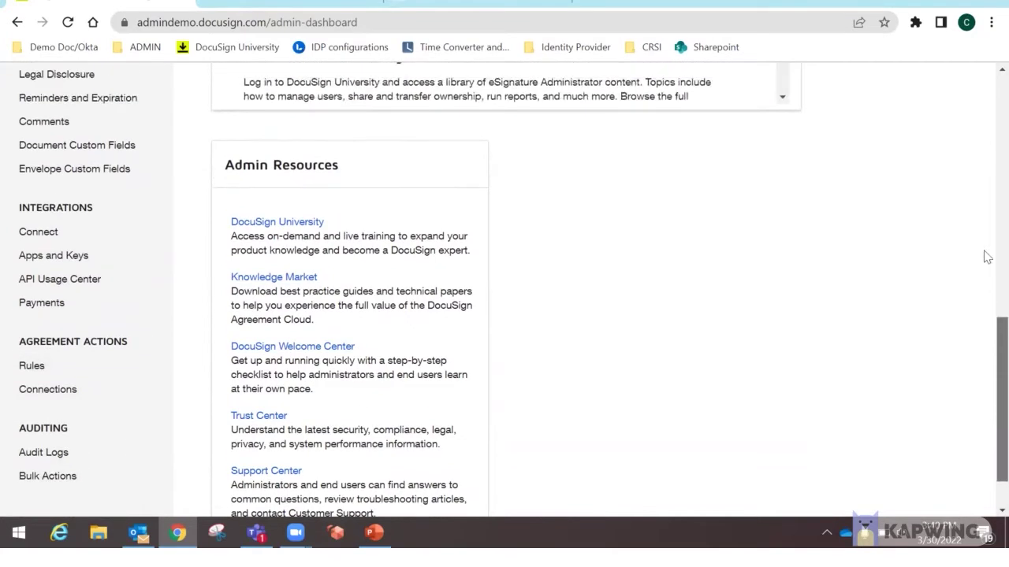
pyautogui.scroll(5, 984, 158)
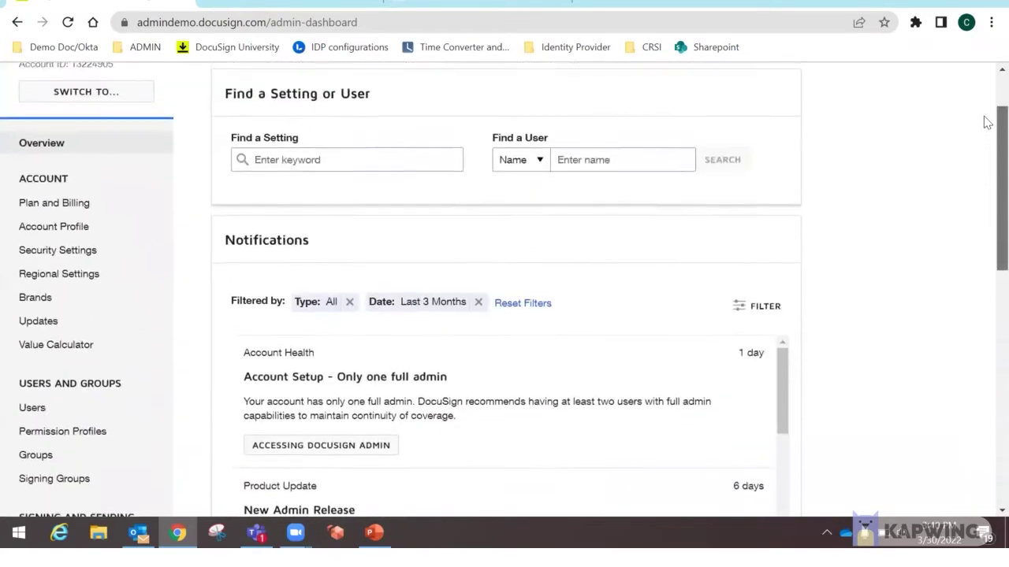
pyautogui.scroll(1, 985, 99)
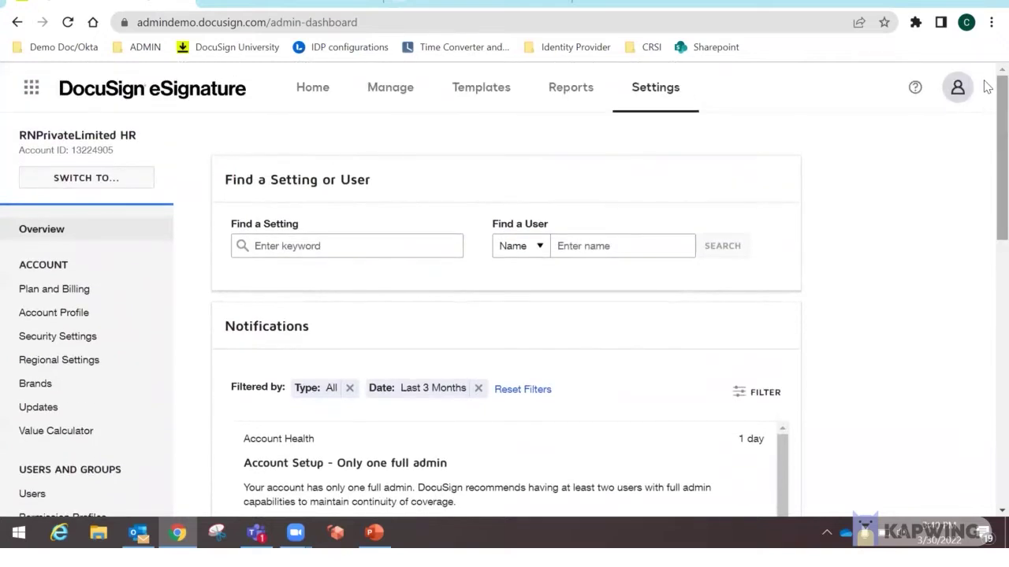
# Step: On the Brands page, compare Sending and Signing brands, then open the CEA Group card menu
pyautogui.click(40, 383)
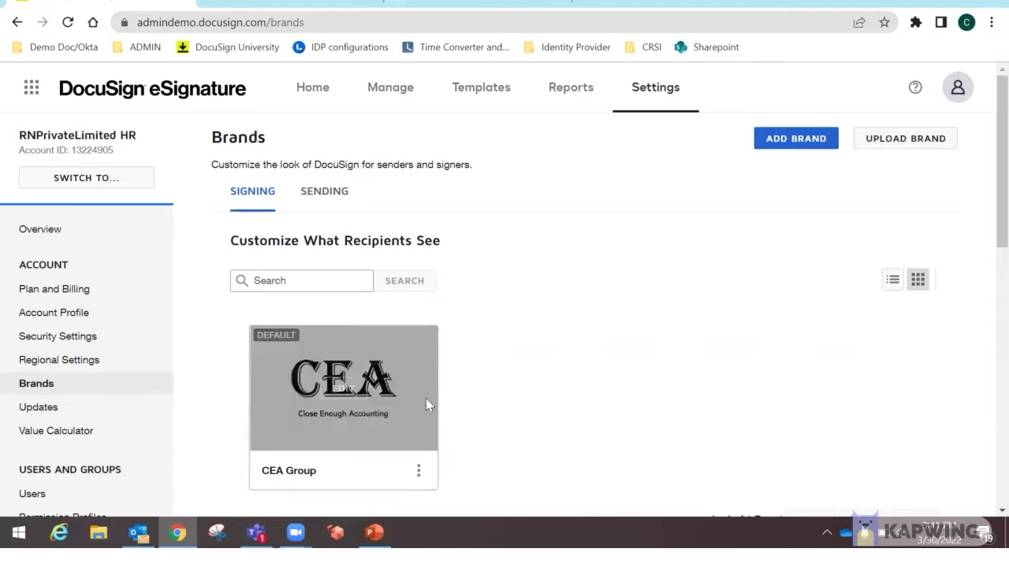
pyautogui.click(334, 197)
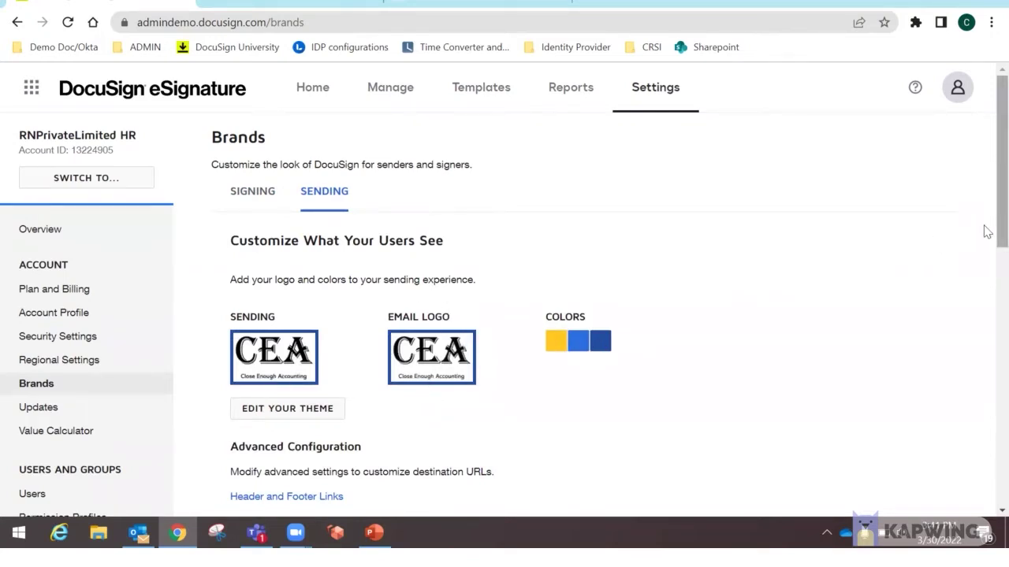
pyautogui.scroll(-2, 983, 231)
pyautogui.scroll(2, 984, 285)
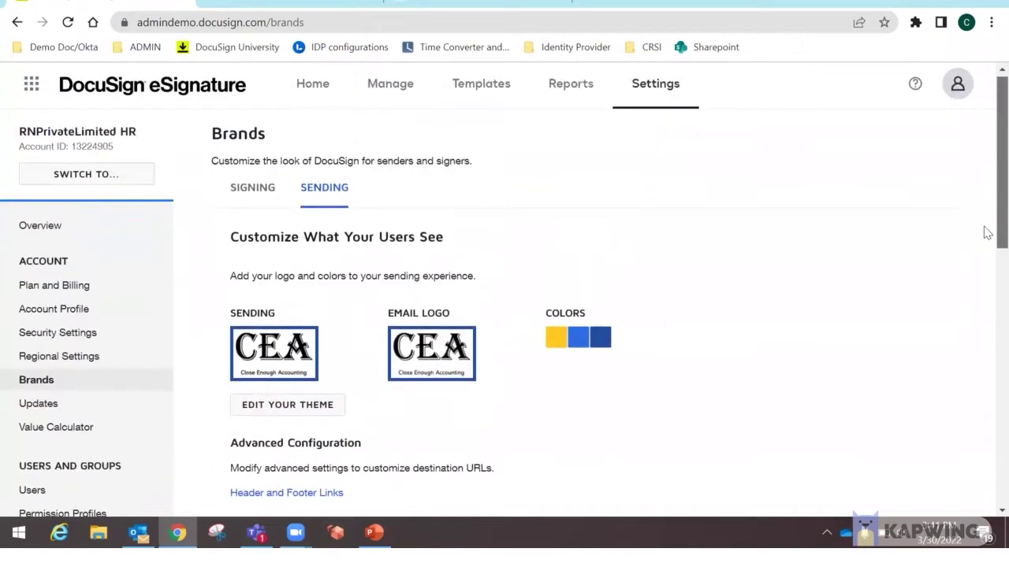
pyautogui.click(259, 195)
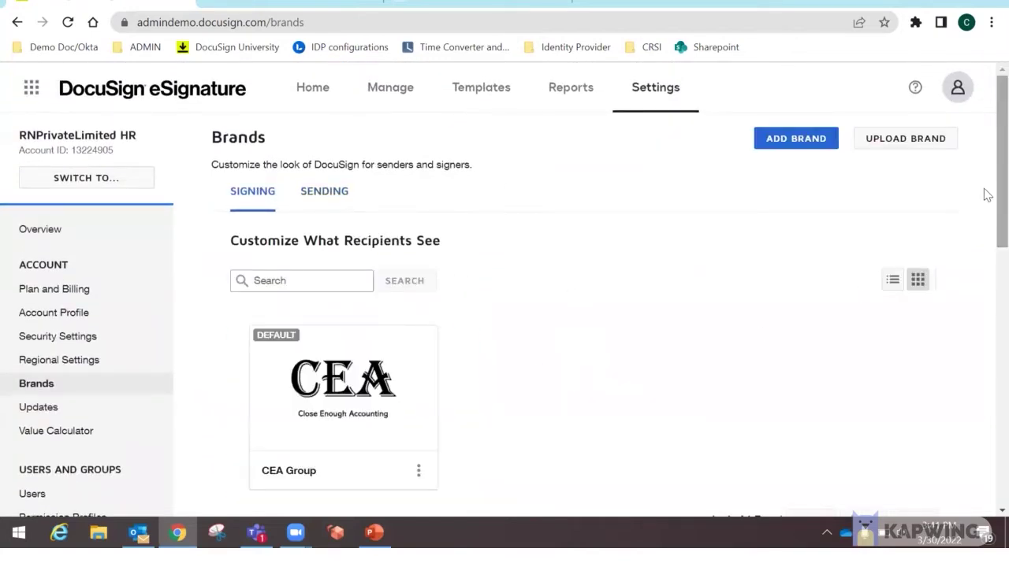
pyautogui.scroll(-2, 985, 228)
pyautogui.scroll(3, 984, 236)
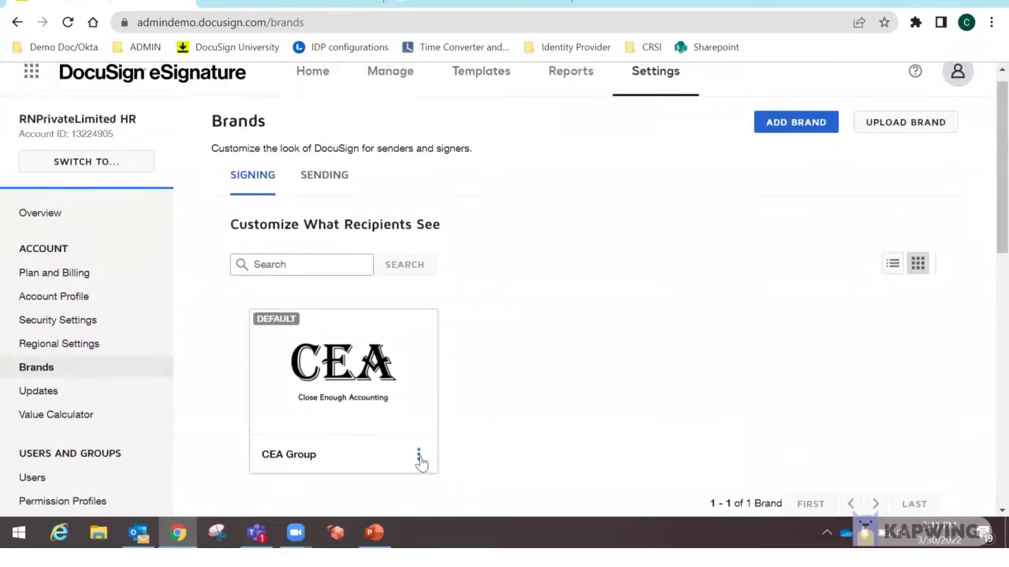
pyautogui.click(418, 457)
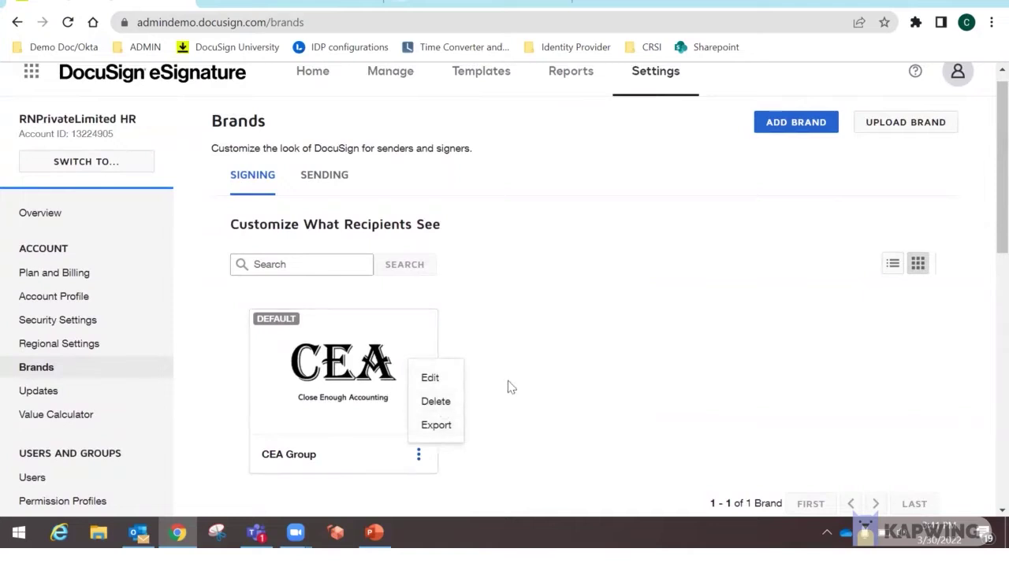
# Step: Edit the CEA Group brand, noting its brand name and company name Close Enough Accounting
pyautogui.click(430, 379)
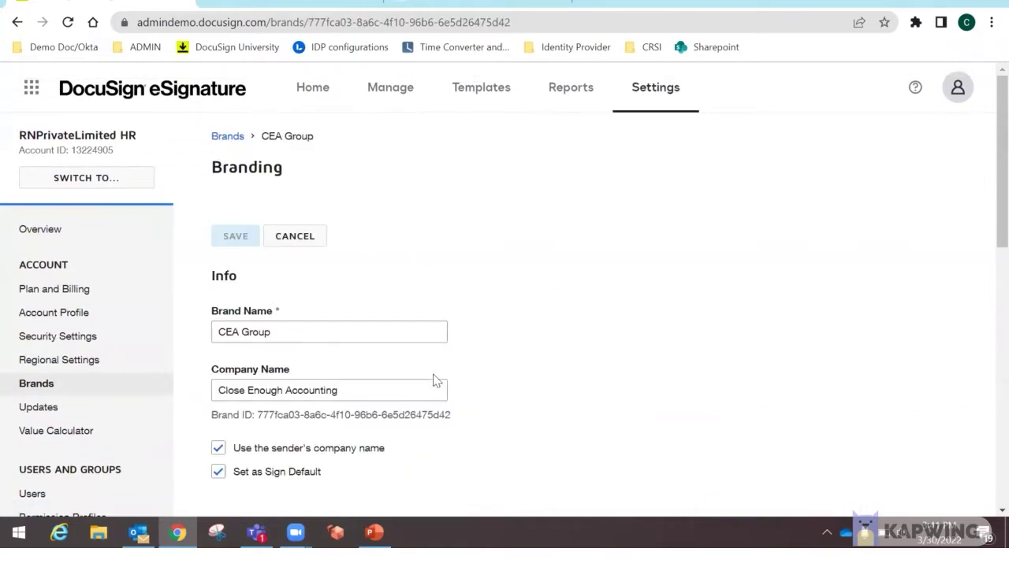
pyautogui.moveTo(300, 337); pyautogui.dragTo(211, 346)
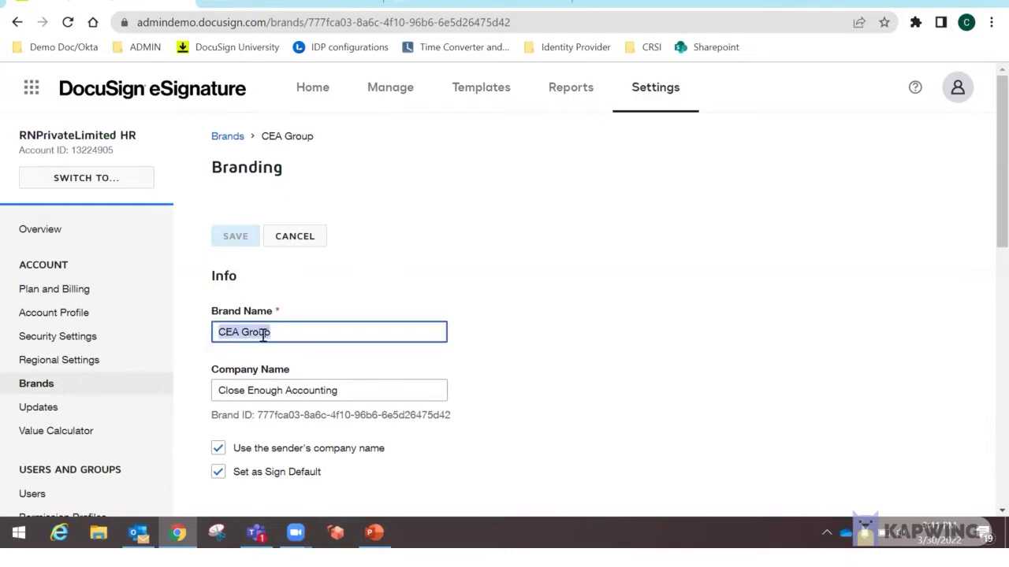
pyautogui.moveTo(352, 385); pyautogui.dragTo(202, 396)
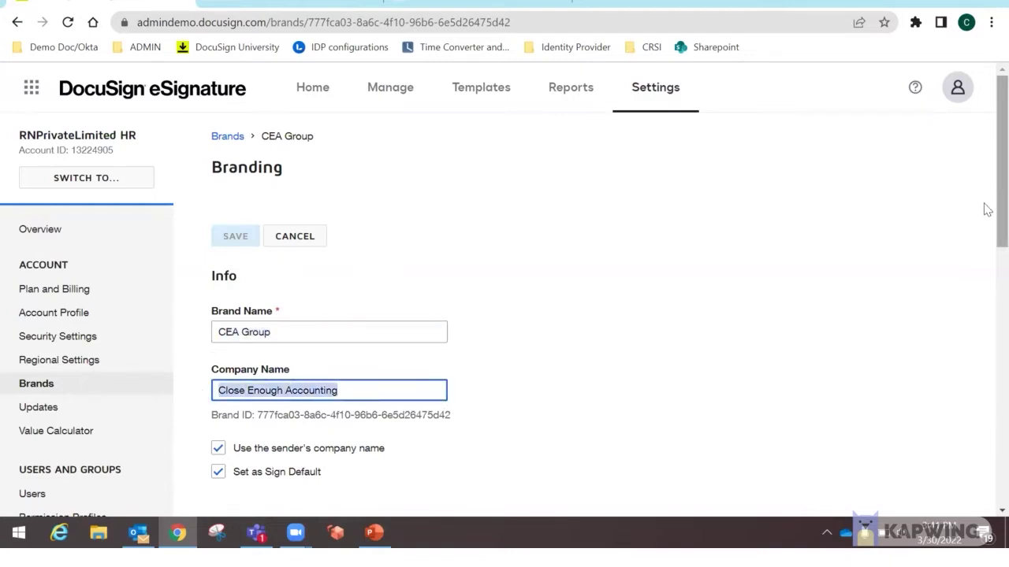
# Step: Review the Set as Sign Default and company name options and the Customize What Recipients See section
pyautogui.scroll(-2, 985, 237)
pyautogui.scroll(-1, 985, 267)
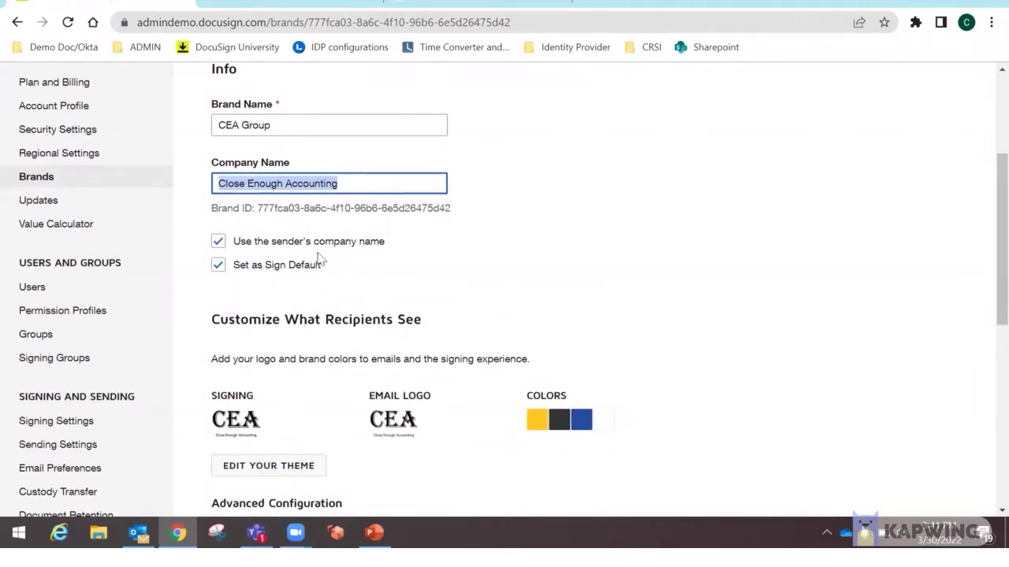
pyautogui.moveTo(261, 265); pyautogui.dragTo(331, 272)
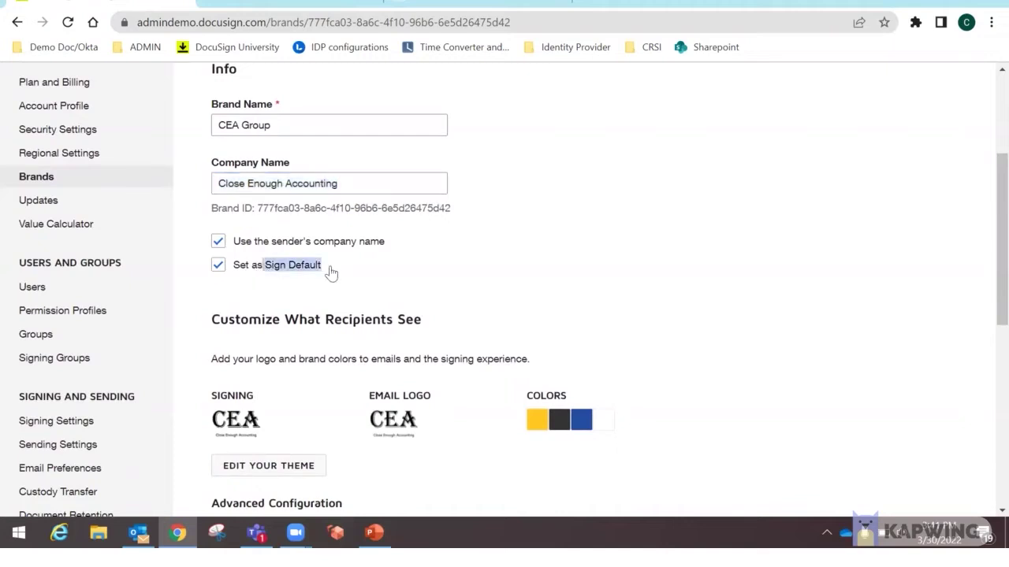
pyautogui.moveTo(265, 249); pyautogui.dragTo(383, 250)
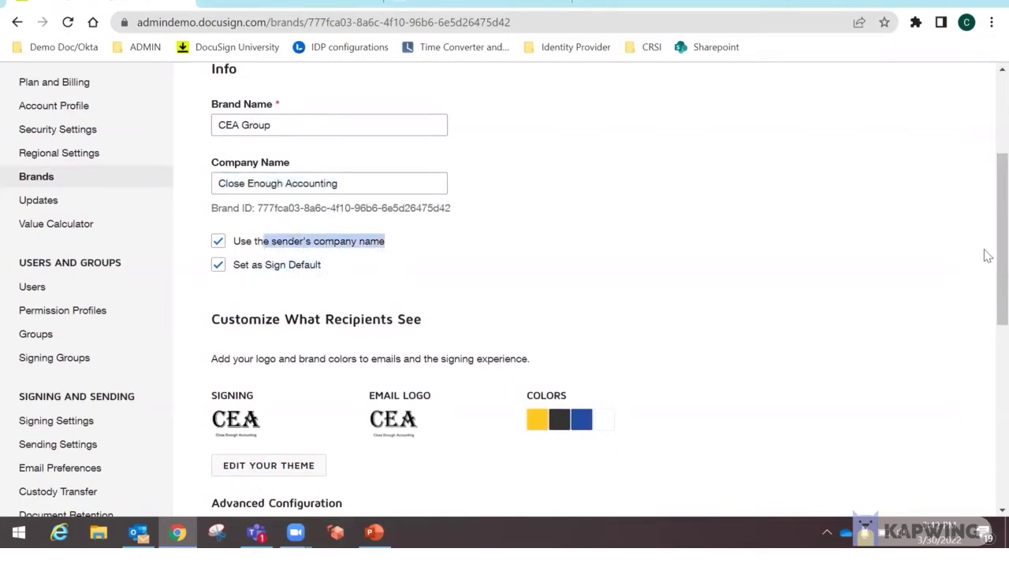
pyautogui.scroll(-1, 988, 272)
pyautogui.scroll(-2, 988, 272)
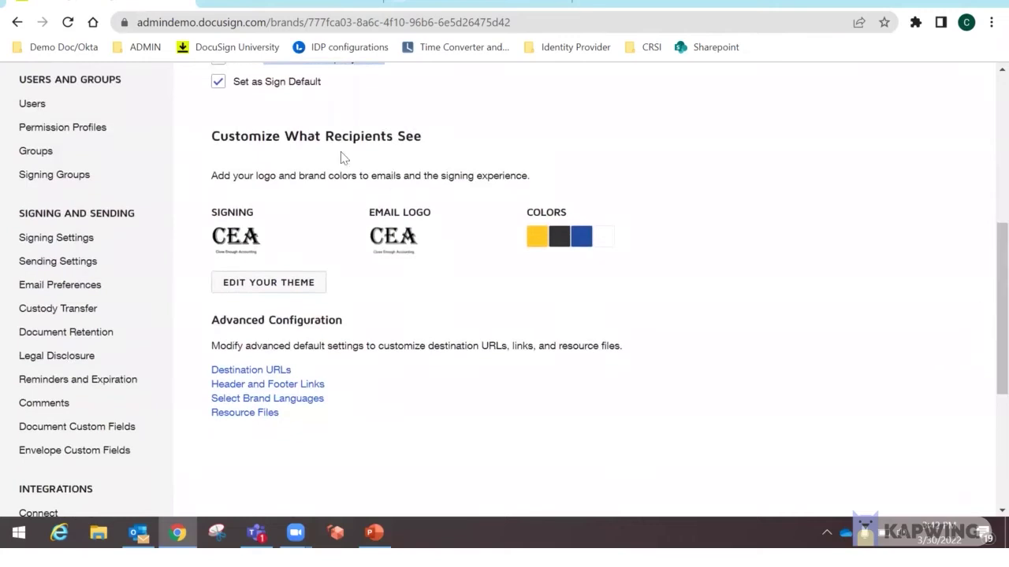
pyautogui.moveTo(210, 138); pyautogui.dragTo(433, 144)
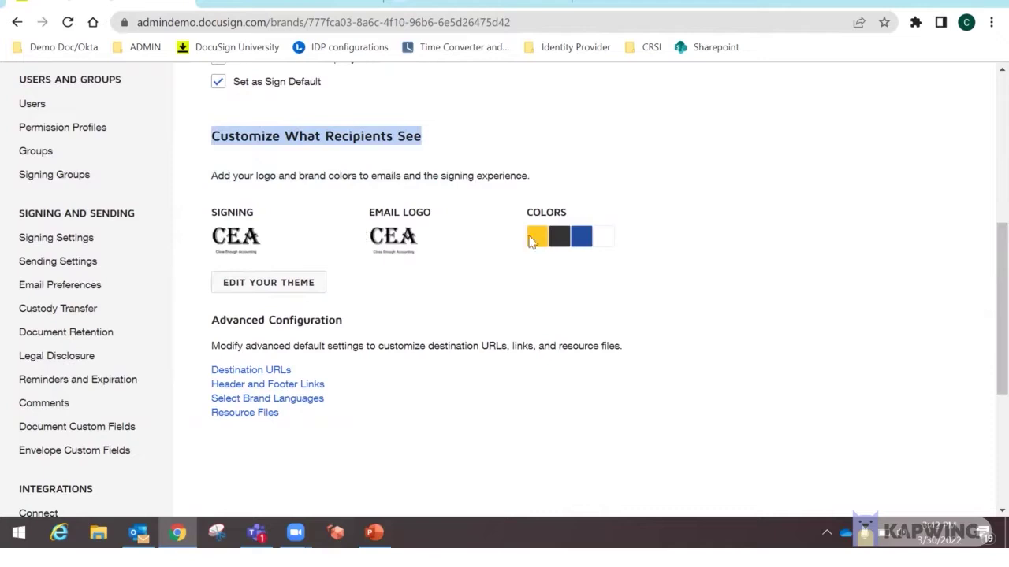
# Step: In Customize Signing & Email, set the Header Background to dark green 38761D
pyautogui.click(286, 285)
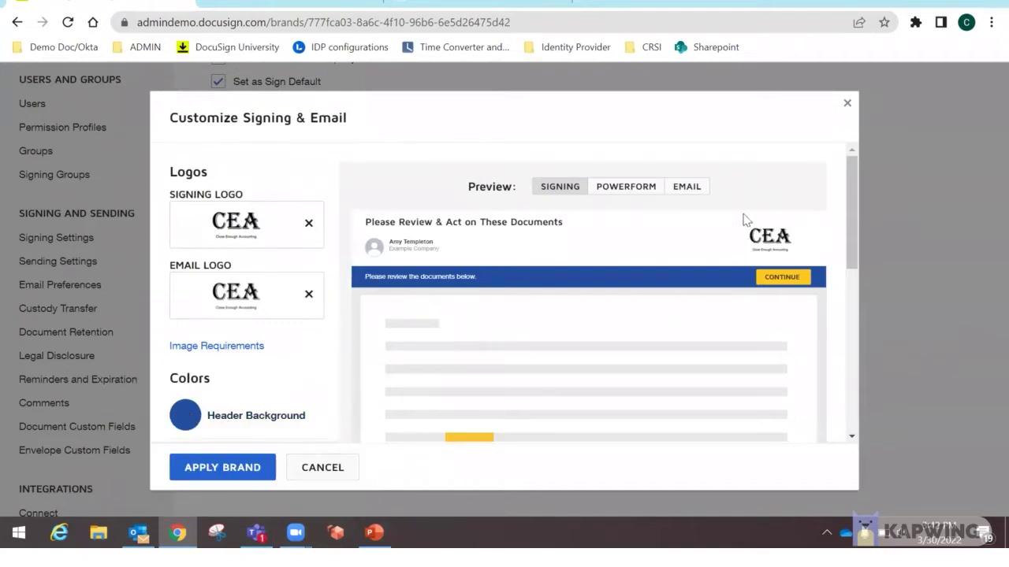
pyautogui.moveTo(853, 252); pyautogui.dragTo(864, 302)
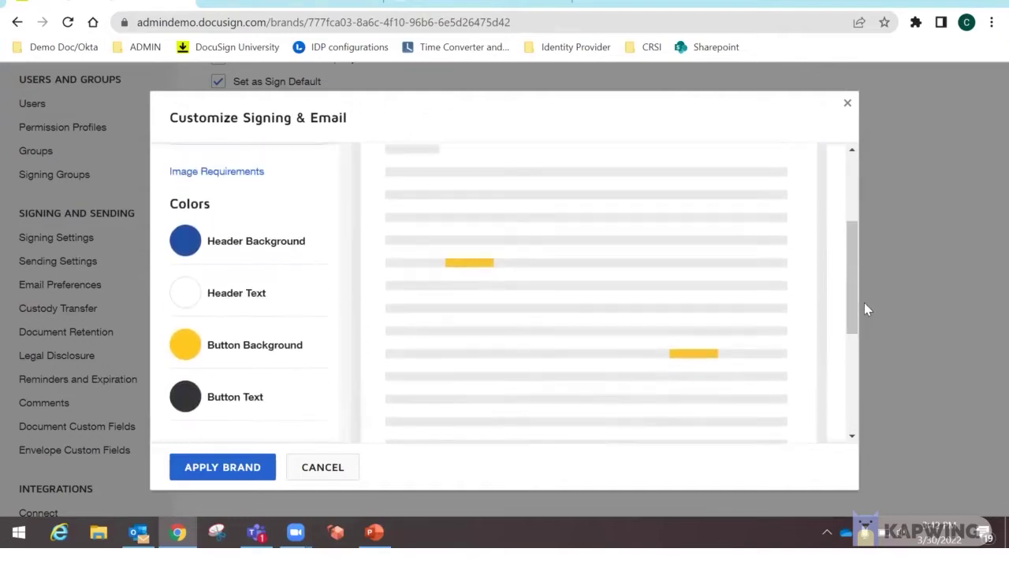
pyautogui.click(232, 248)
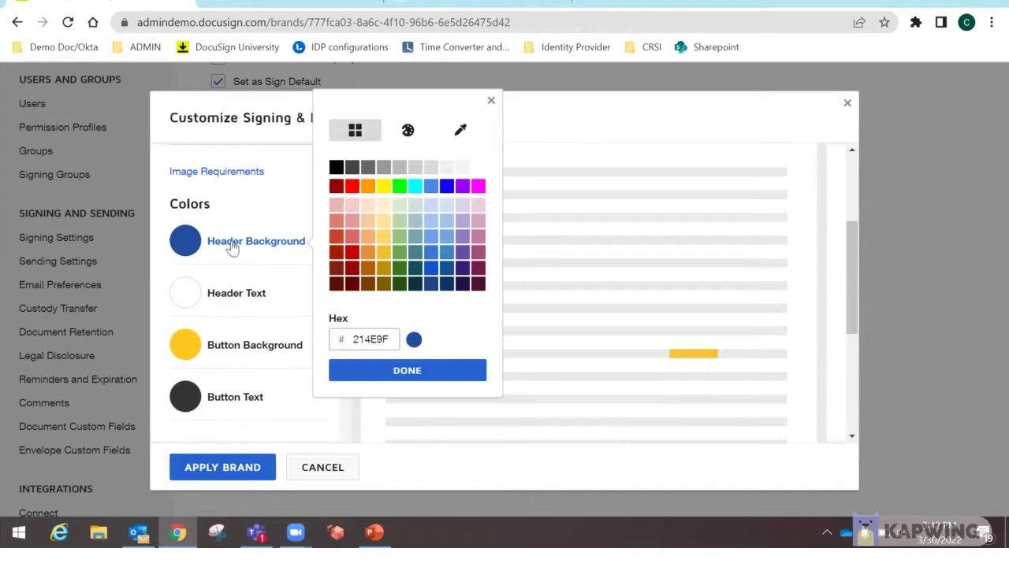
pyautogui.click(414, 272)
pyautogui.click(400, 268)
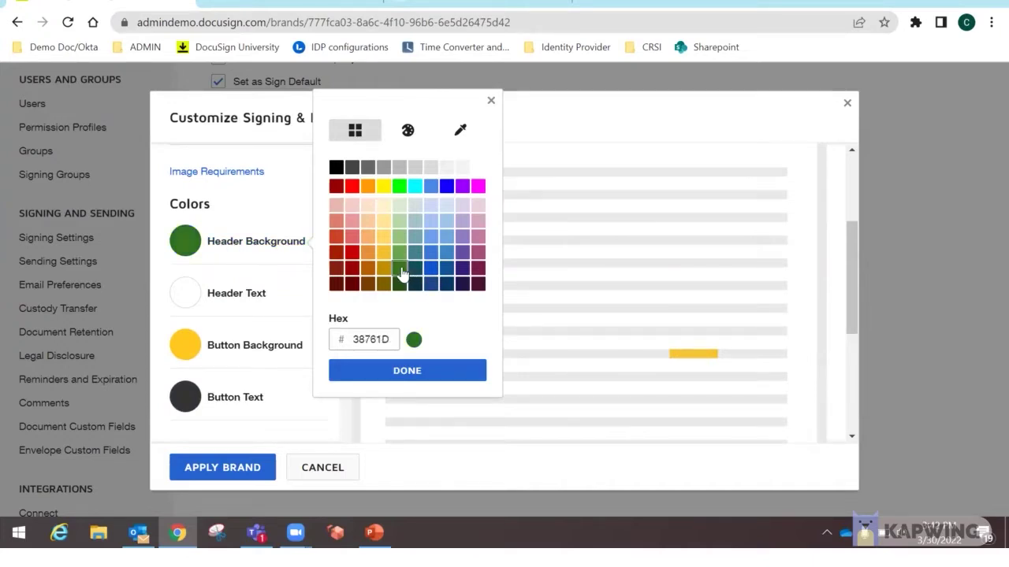
pyautogui.click(383, 370)
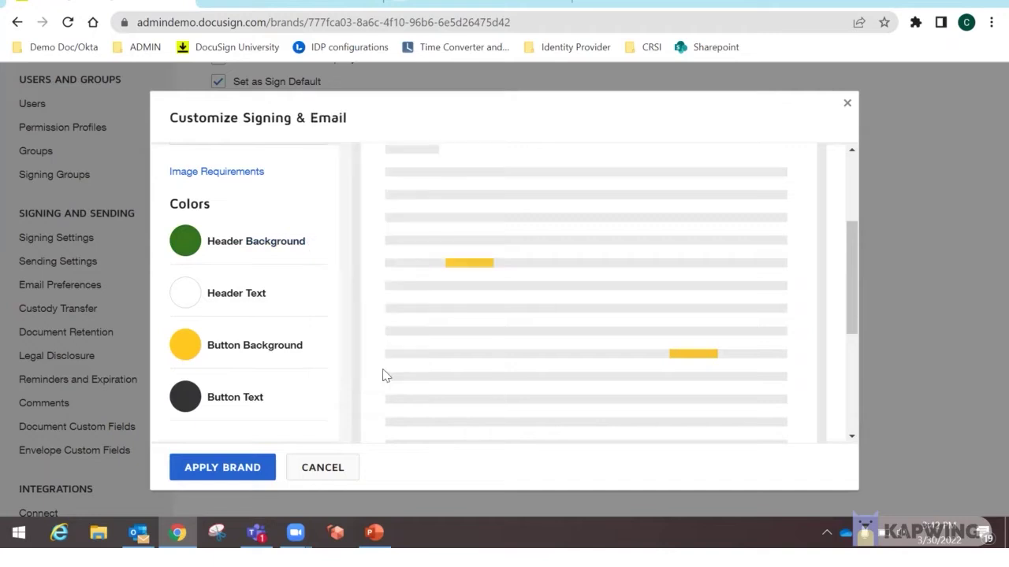
pyautogui.moveTo(855, 272); pyautogui.dragTo(855, 226)
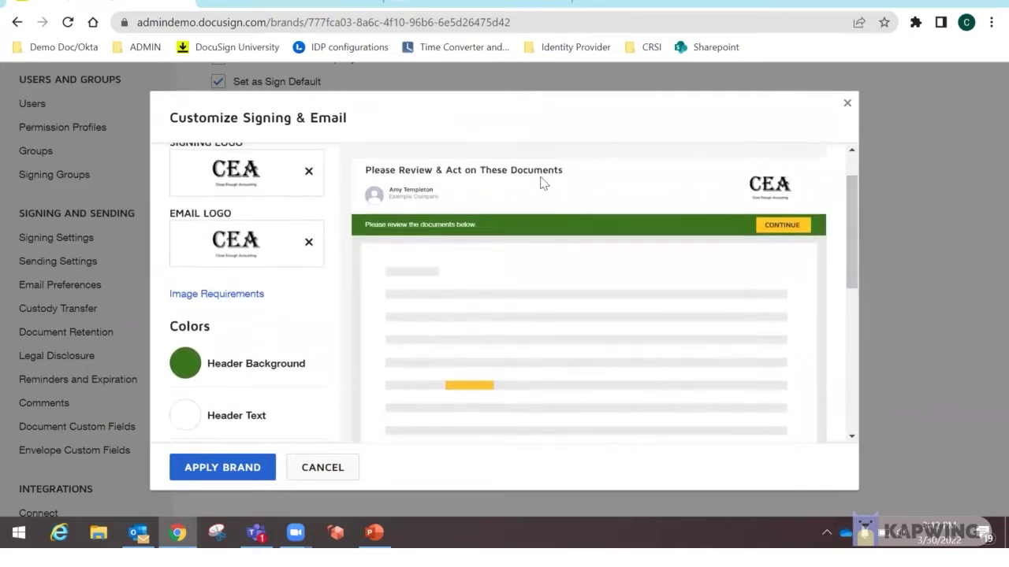
pyautogui.moveTo(855, 249); pyautogui.dragTo(857, 228)
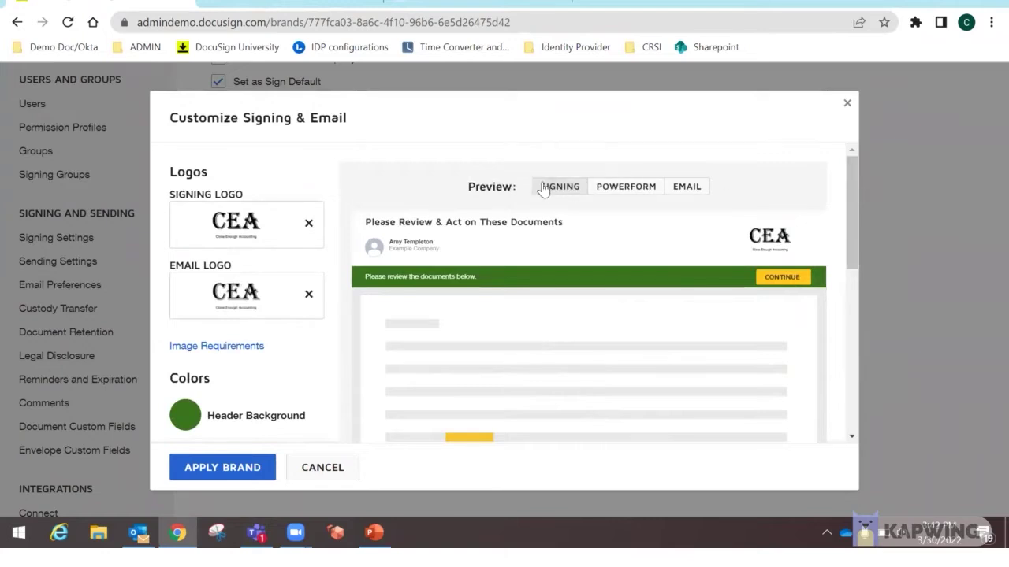
# Step: Preview the theme on the PowerForm and email views, then cancel without saving
pyautogui.click(629, 188)
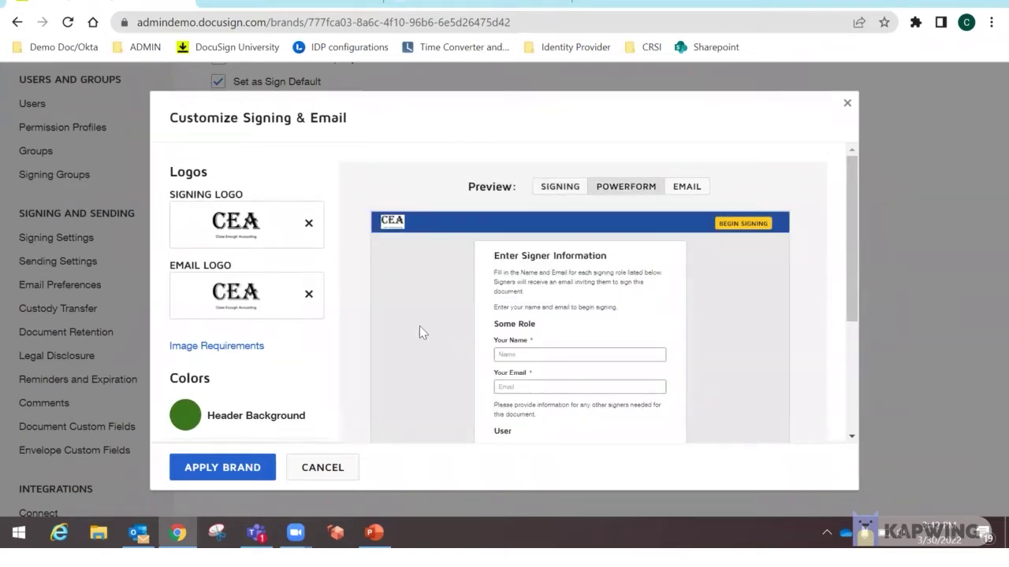
pyautogui.click(190, 418)
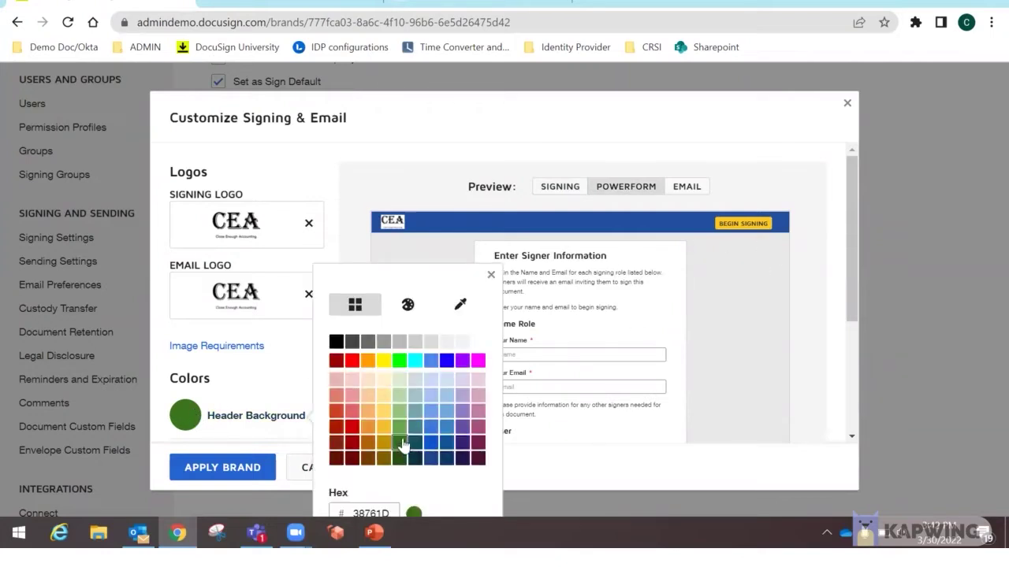
pyautogui.click(688, 190)
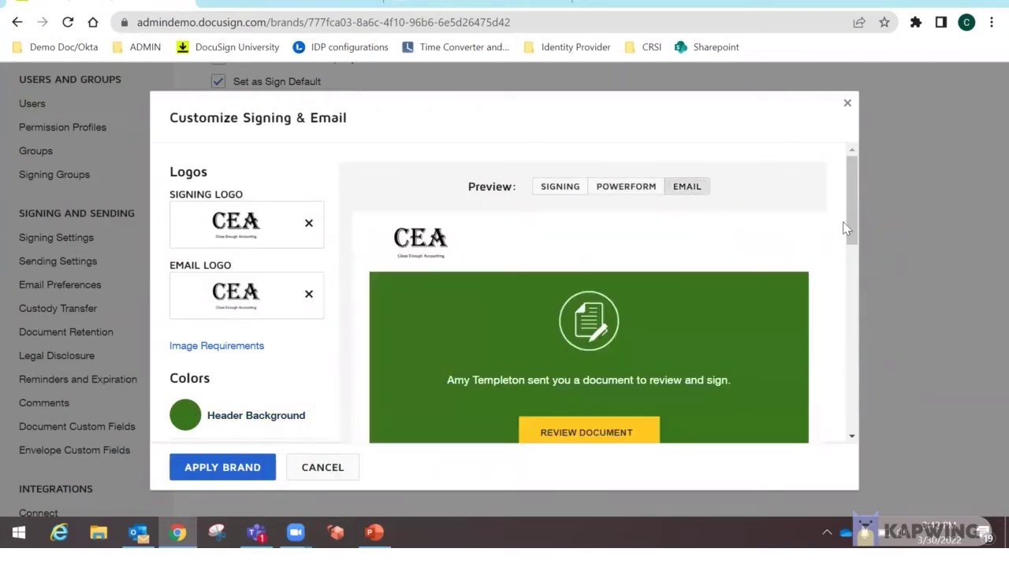
pyautogui.scroll(-1, 850, 230)
pyautogui.scroll(1, 855, 240)
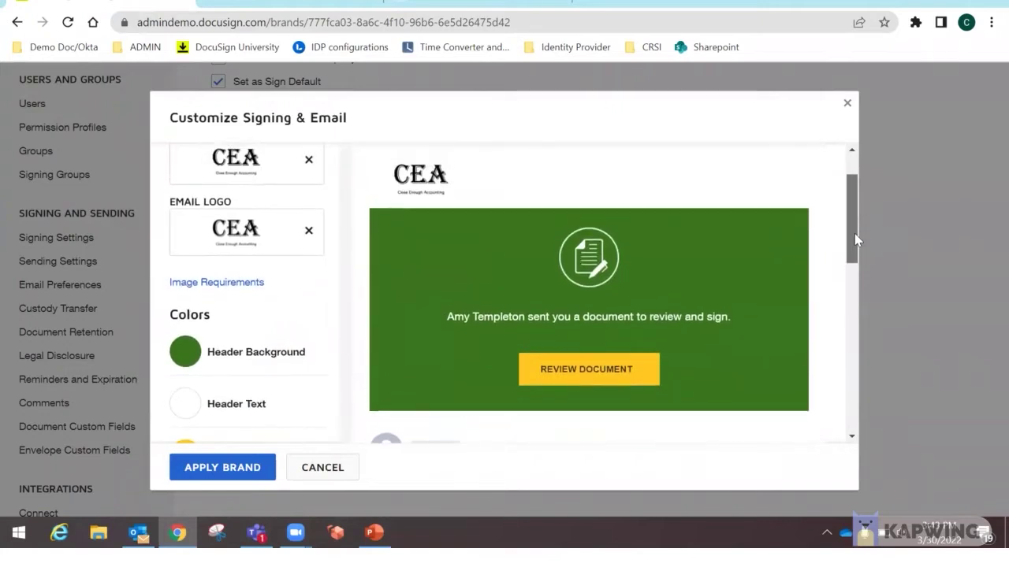
pyautogui.moveTo(854, 233)
pyautogui.mouseDown()
pyautogui.moveTo(856, 277)
pyautogui.moveTo(861, 218)
pyautogui.moveTo(864, 235)
pyautogui.mouseUp()
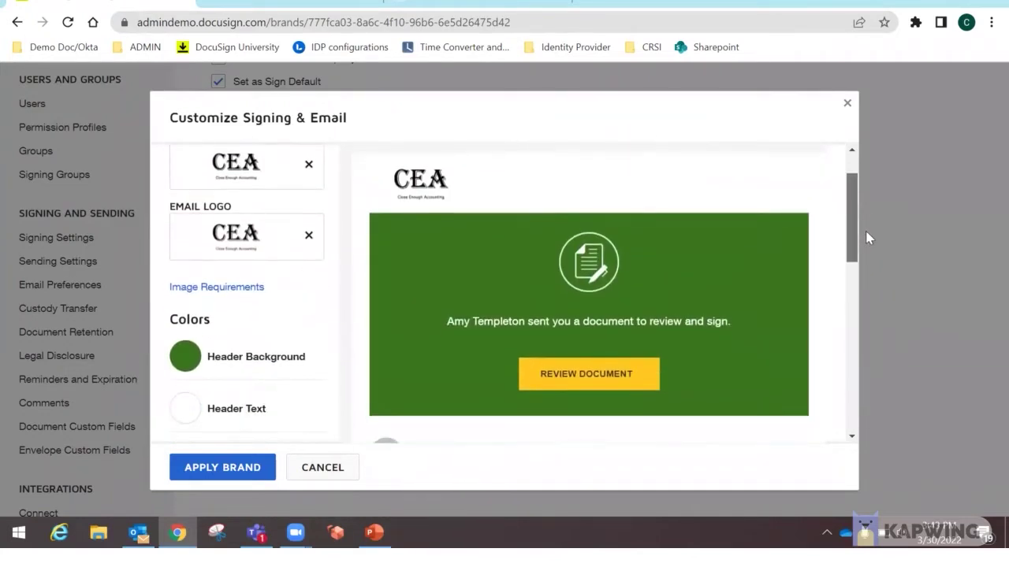
pyautogui.moveTo(852, 189)
pyautogui.mouseDown()
pyautogui.moveTo(850, 160)
pyautogui.moveTo(855, 258)
pyautogui.moveTo(853, 185)
pyautogui.mouseUp()
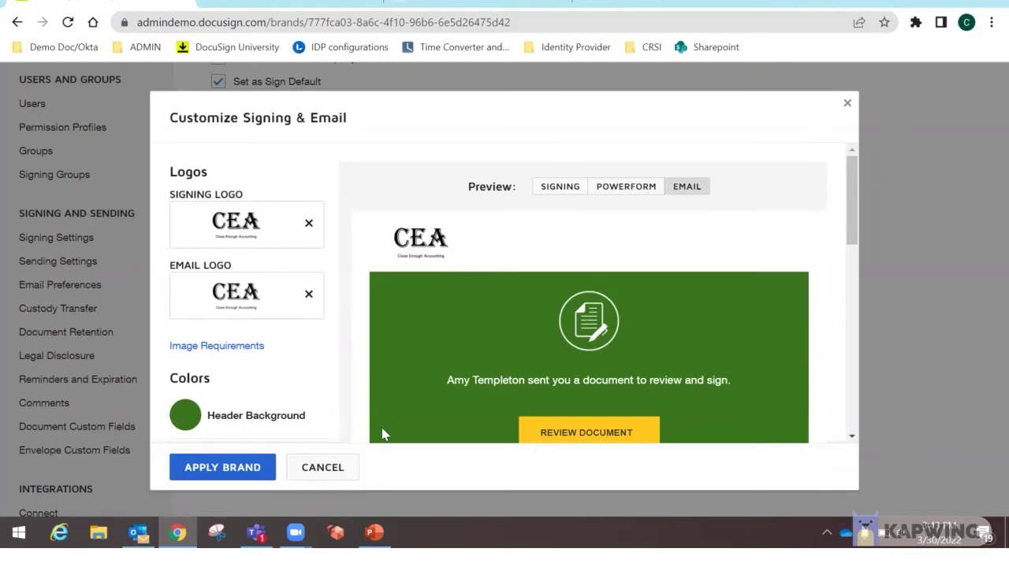
pyautogui.click(338, 468)
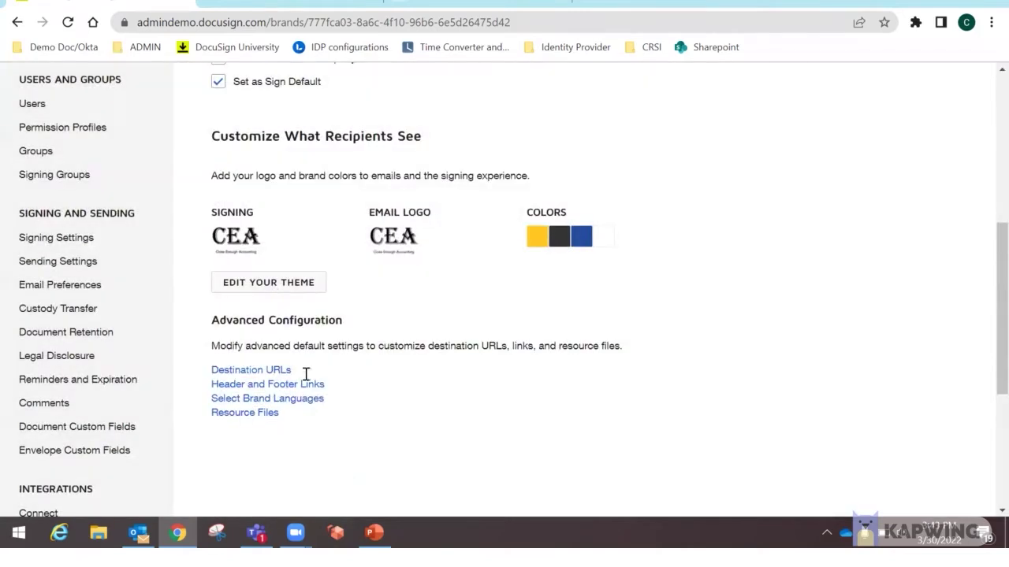
# Step: Open Users under Users and Groups in the Settings sidebar
pyautogui.moveTo(997, 272); pyautogui.dragTo(984, 187)
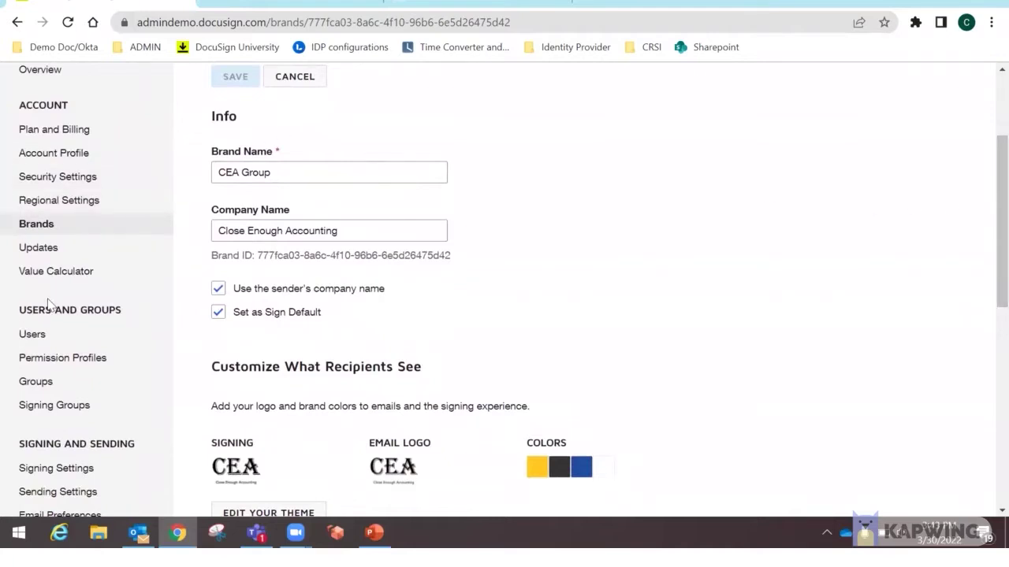
pyautogui.click(46, 335)
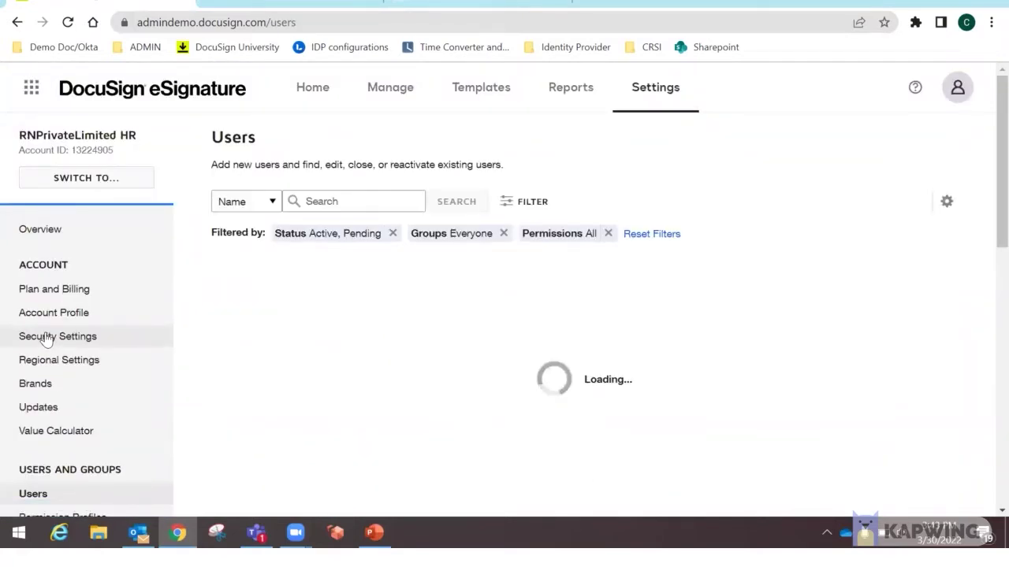
pyautogui.scroll(-2, 984, 171)
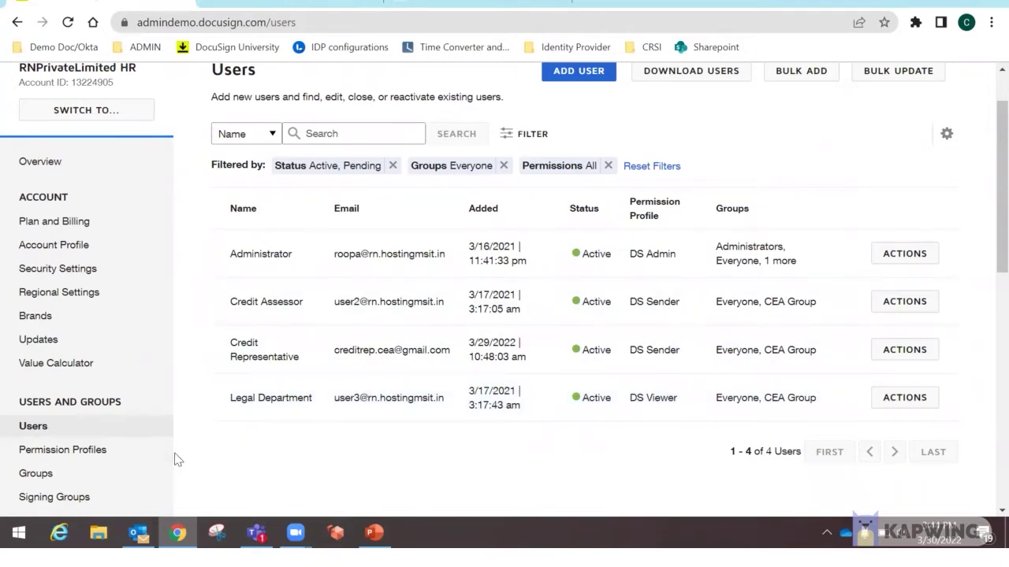
# Step: Open Groups, select CEA Group, and scroll its Users tab listing four members
pyautogui.click(36, 474)
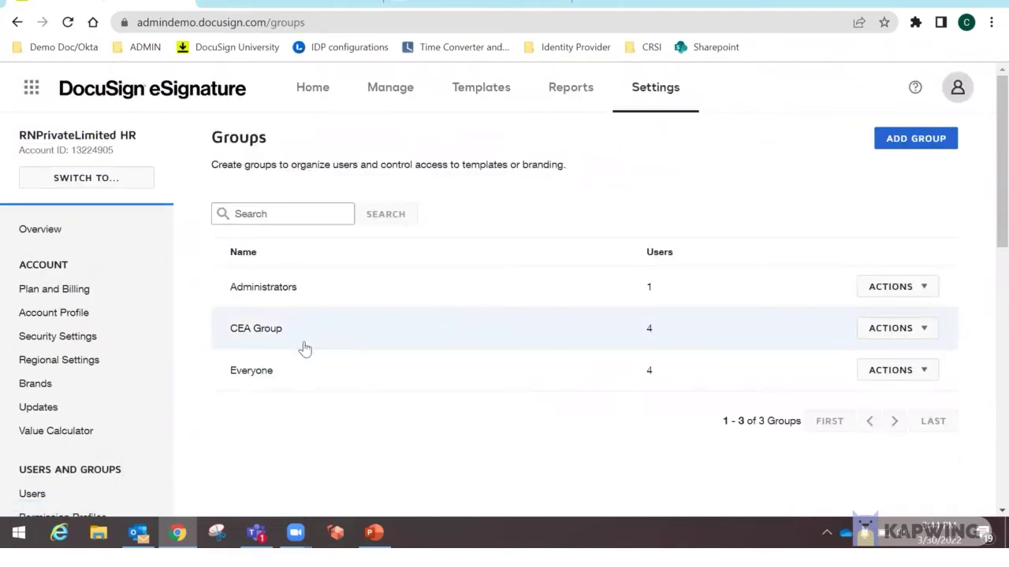
pyautogui.click(256, 331)
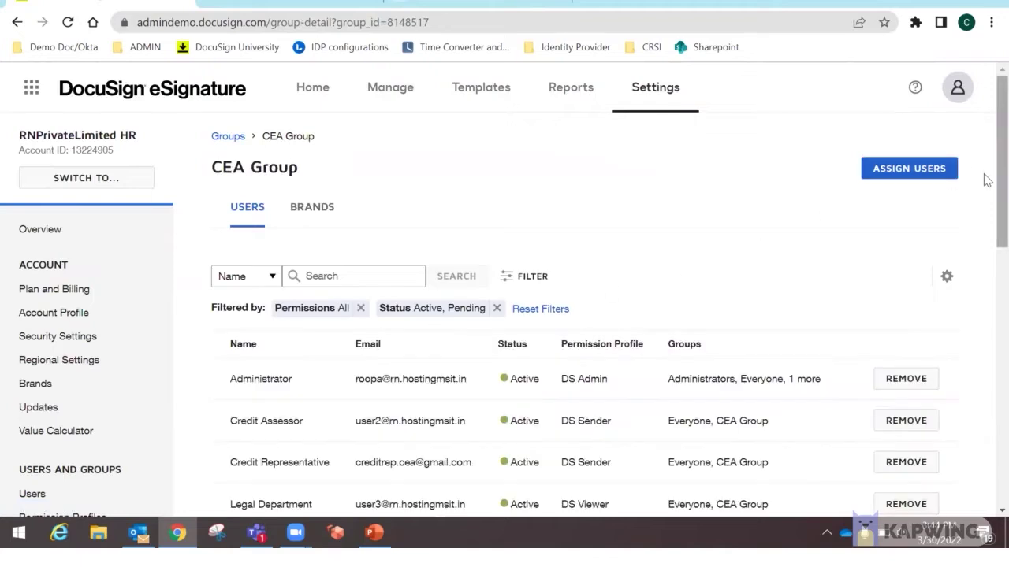
pyautogui.scroll(-2, 984, 205)
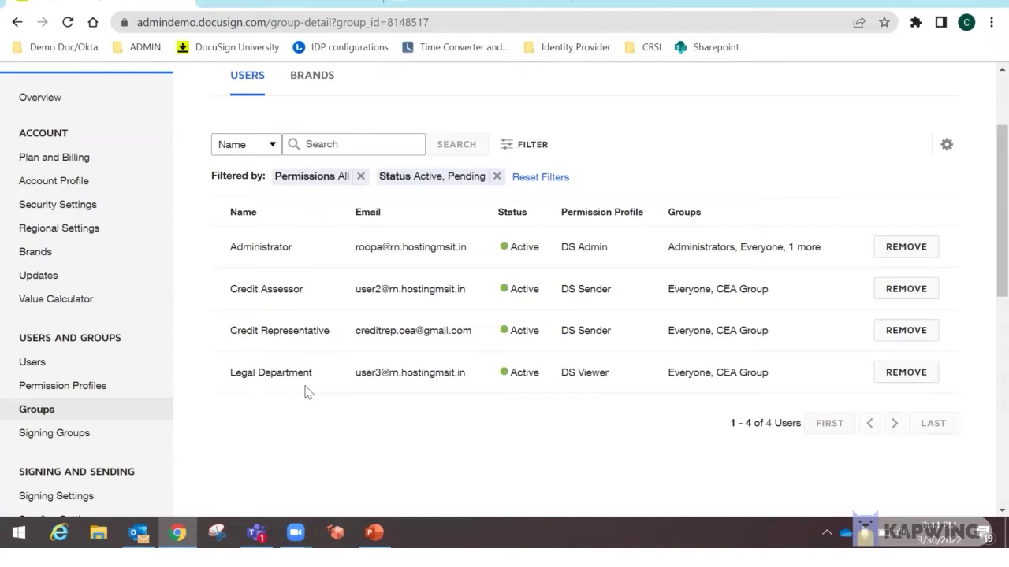
pyautogui.scroll(-3, 987, 223)
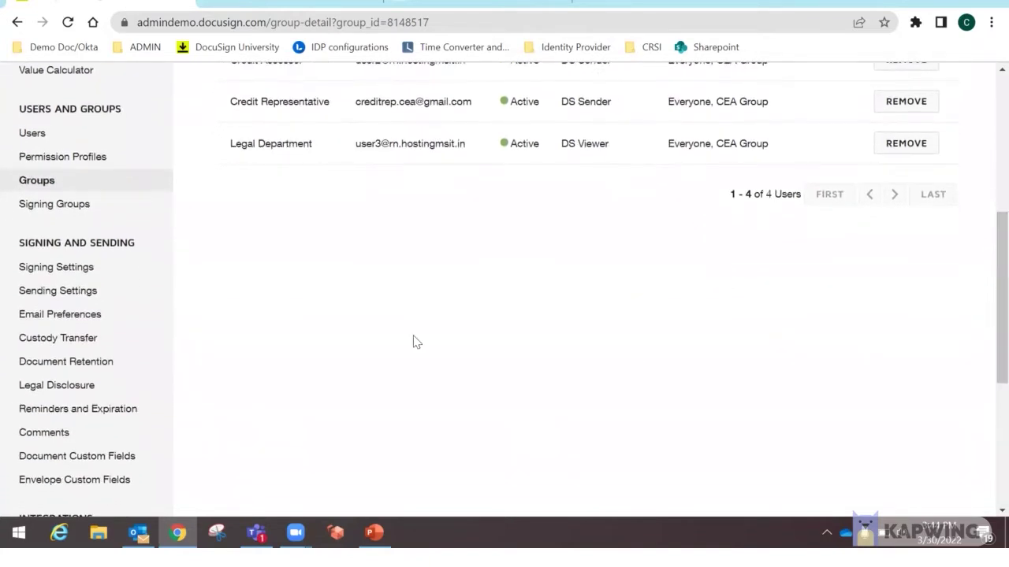
# Step: Open Sending Settings and review the formula, conditional and signer attachment field options
pyautogui.click(78, 291)
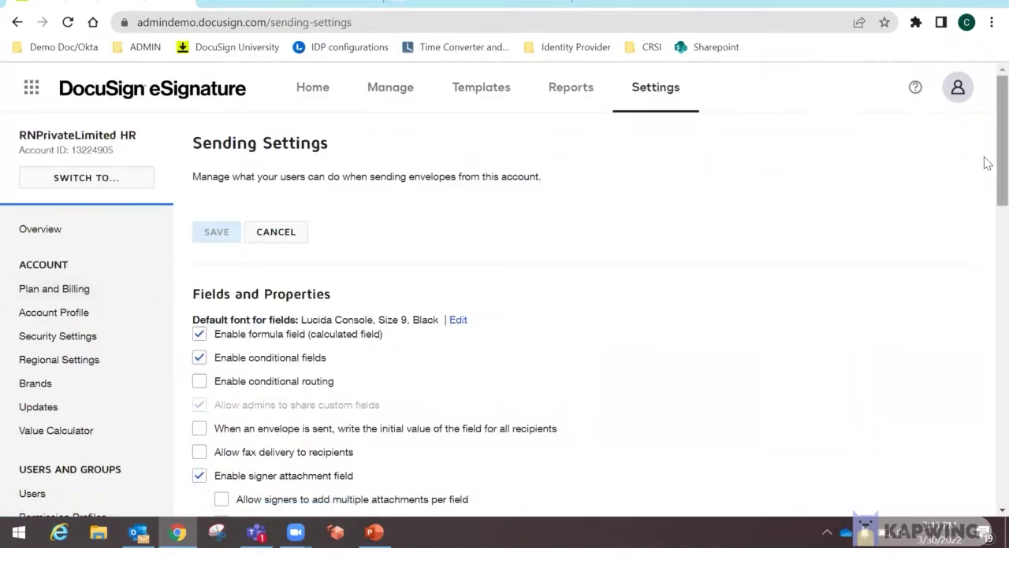
pyautogui.scroll(-2, 986, 169)
pyautogui.scroll(-2, 985, 185)
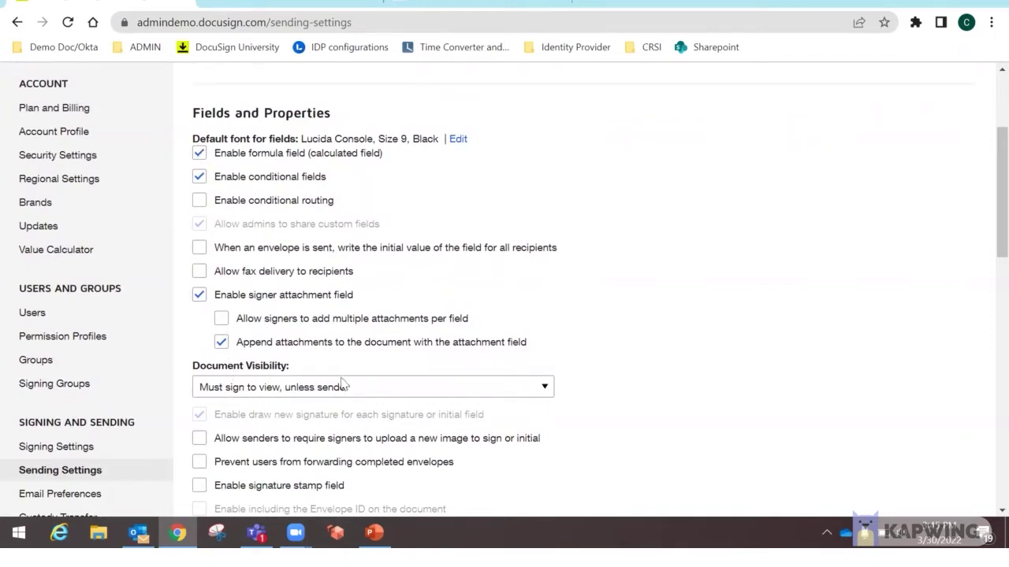
pyautogui.moveTo(215, 153); pyautogui.dragTo(305, 157)
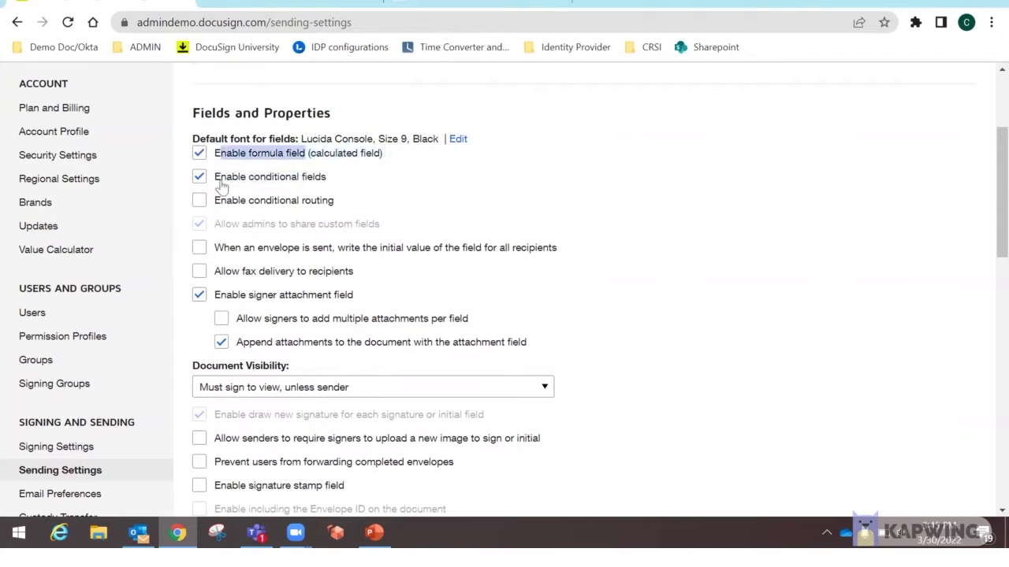
pyautogui.moveTo(227, 178); pyautogui.dragTo(331, 180)
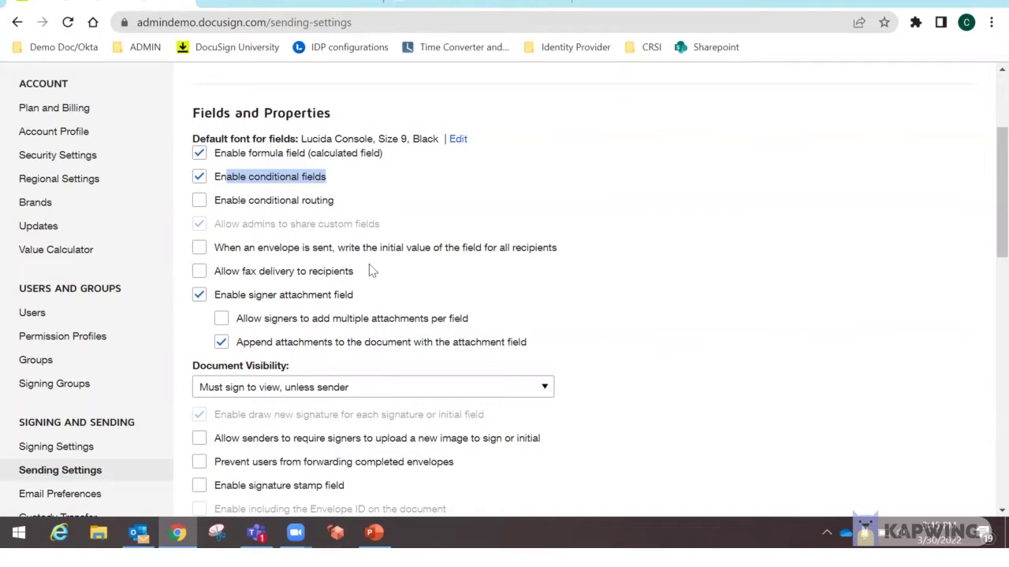
pyautogui.moveTo(225, 301); pyautogui.dragTo(361, 300)
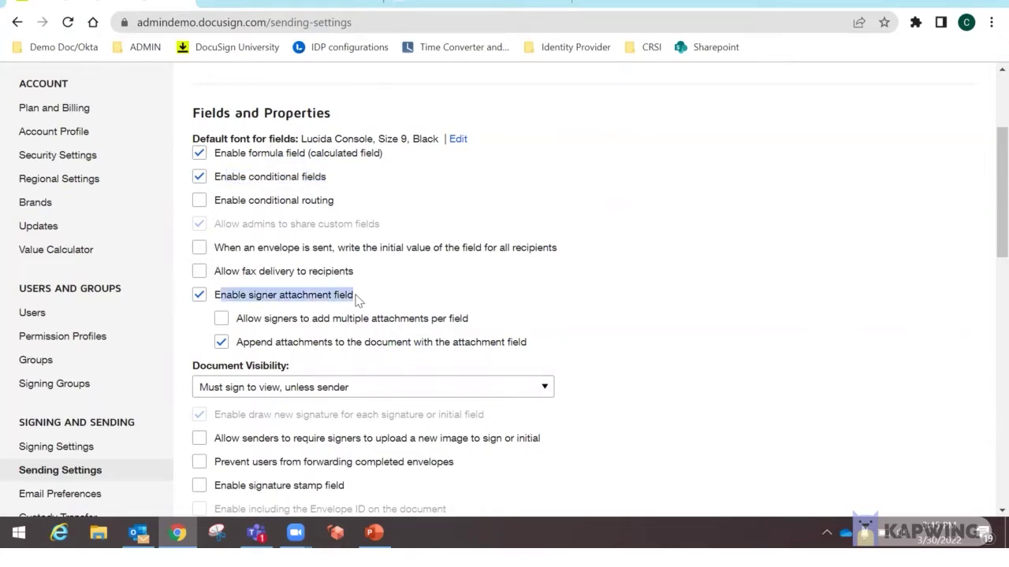
pyautogui.click(356, 299)
pyautogui.moveTo(280, 302); pyautogui.dragTo(363, 297)
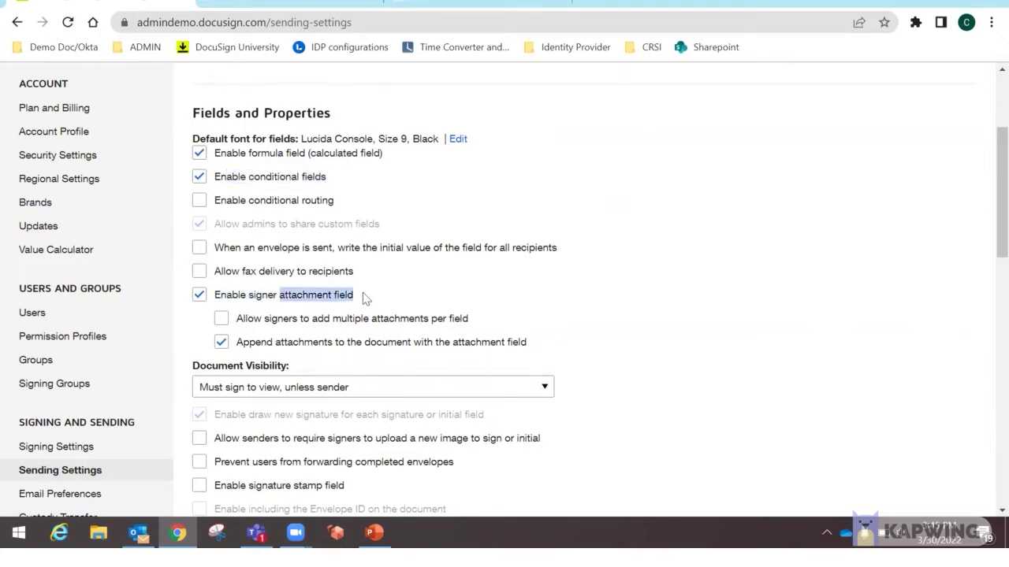
# Step: Uncheck 'Append attachments to the document with the attachment field'
pyautogui.moveTo(241, 349); pyautogui.dragTo(428, 352)
pyautogui.moveTo(513, 351); pyautogui.dragTo(526, 349)
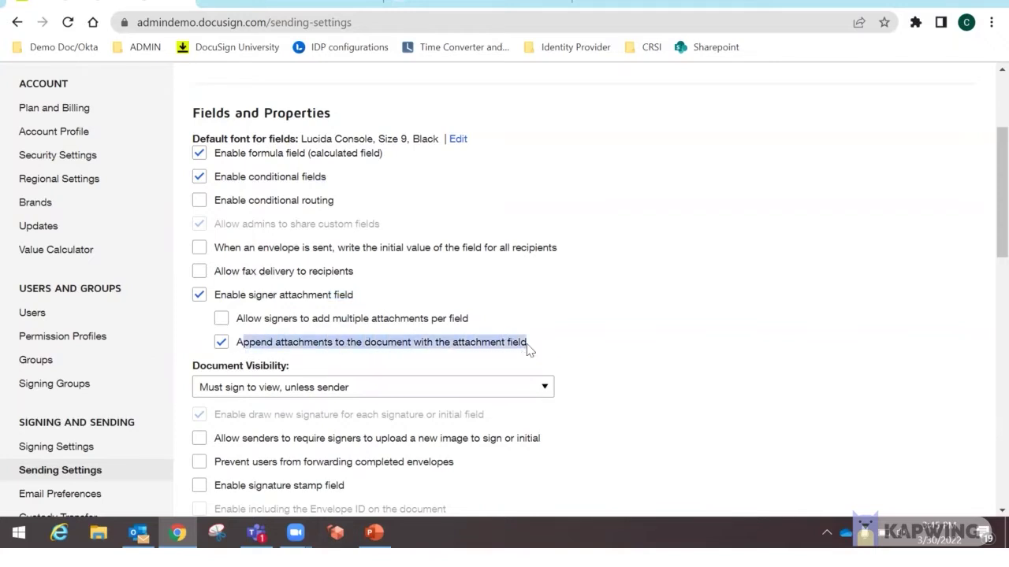
pyautogui.click(525, 347)
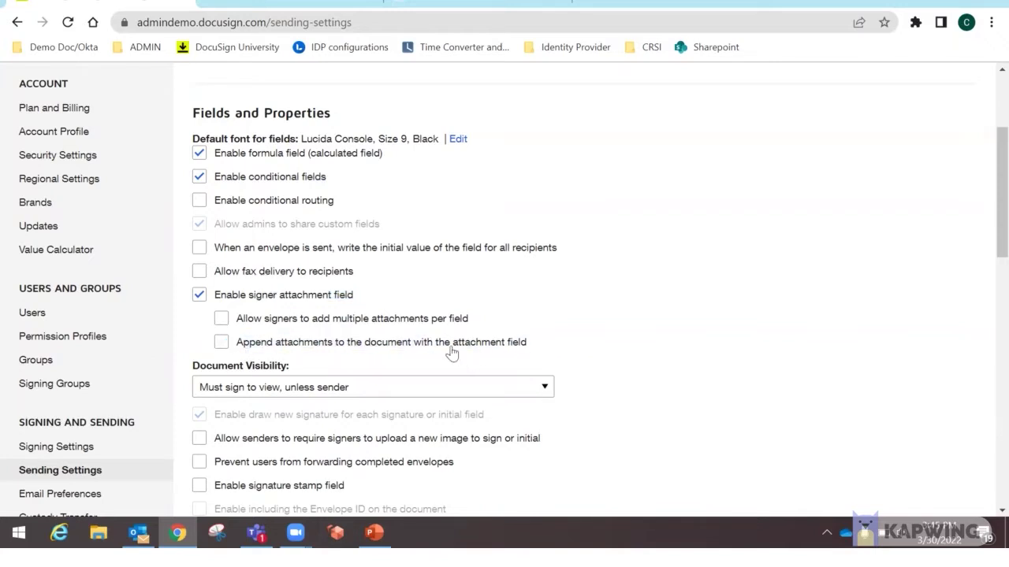
pyautogui.moveTo(452, 348); pyautogui.dragTo(533, 345)
pyautogui.moveTo(987, 231); pyautogui.dragTo(984, 302)
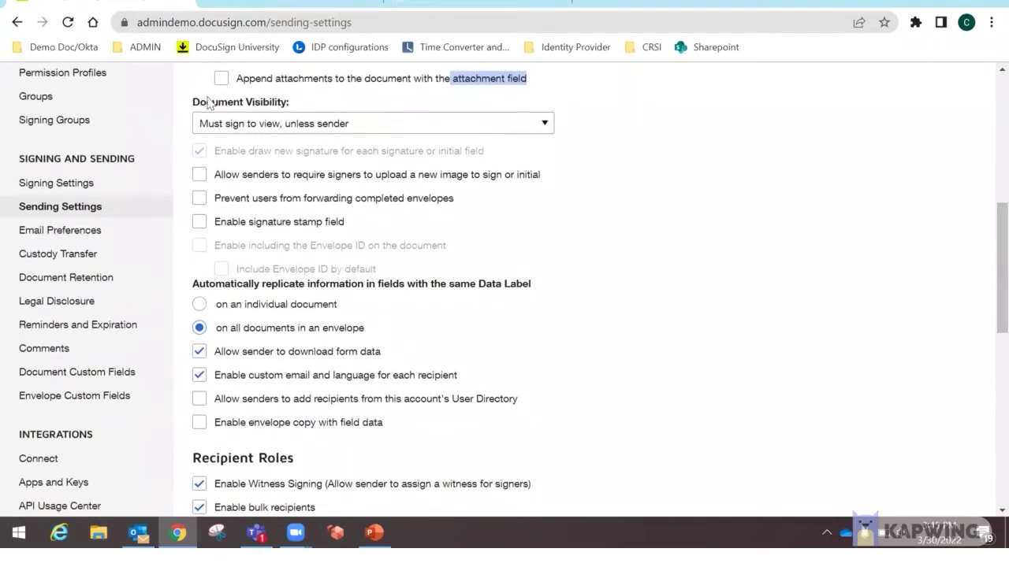
pyautogui.click(293, 126)
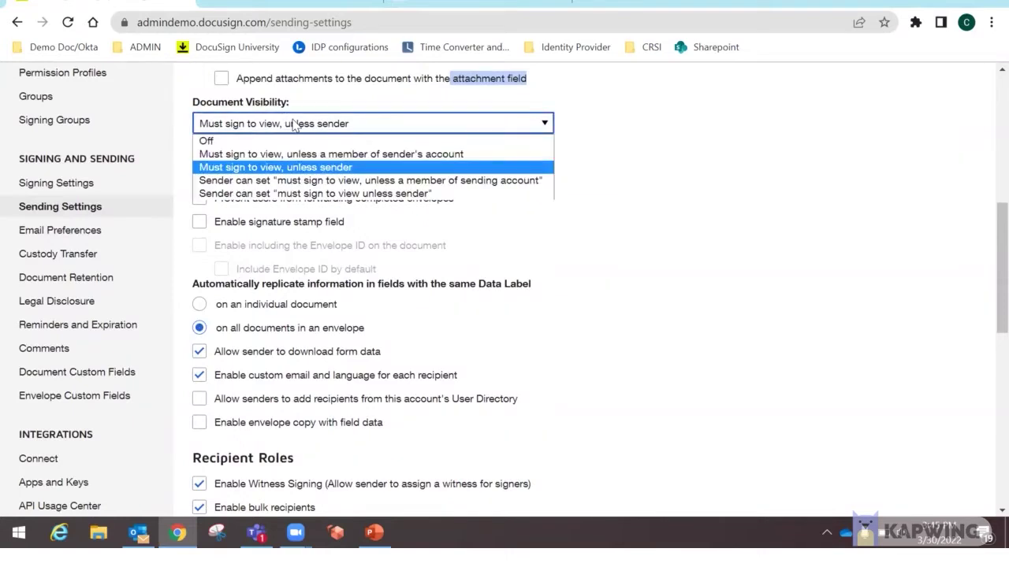
pyautogui.click(290, 168)
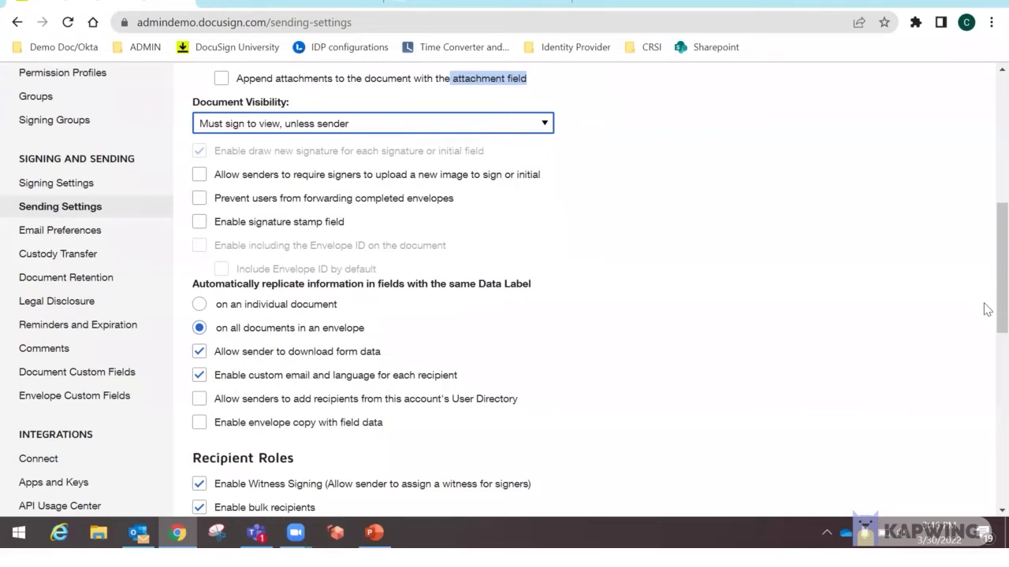
pyautogui.scroll(-1, 986, 304)
pyautogui.scroll(-3, 986, 352)
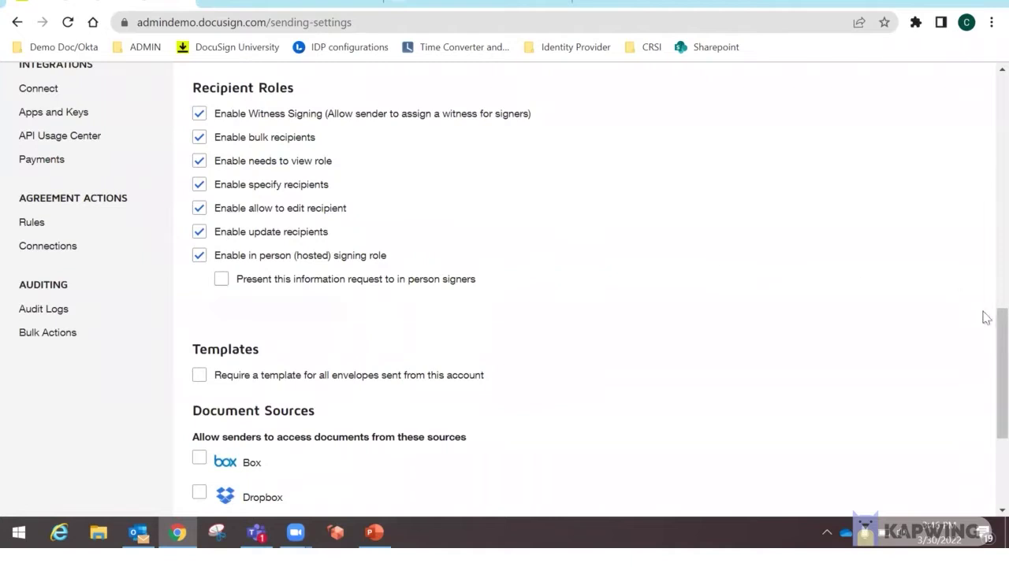
pyautogui.scroll(-3, 984, 333)
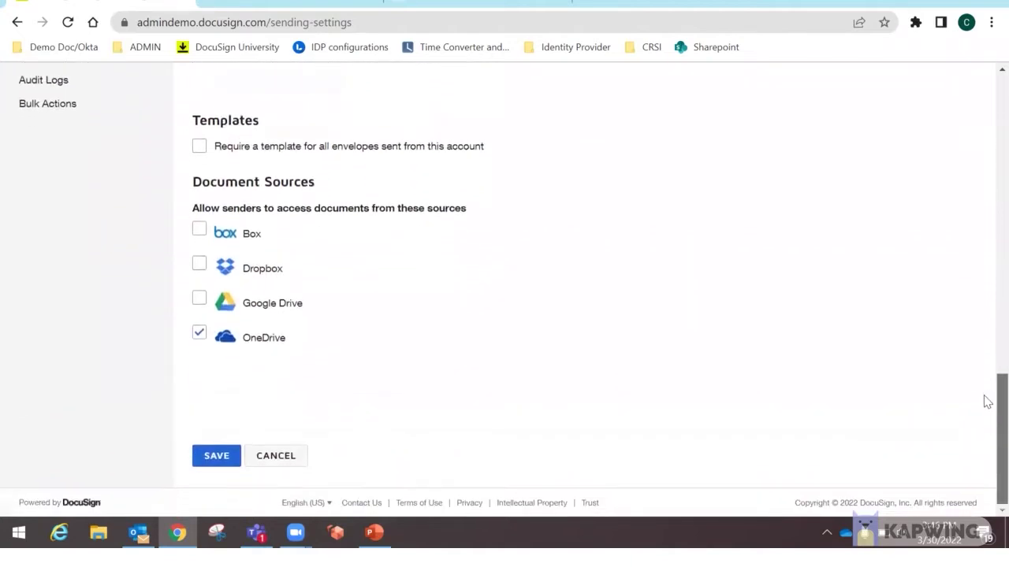
pyautogui.moveTo(195, 181); pyautogui.dragTo(332, 195)
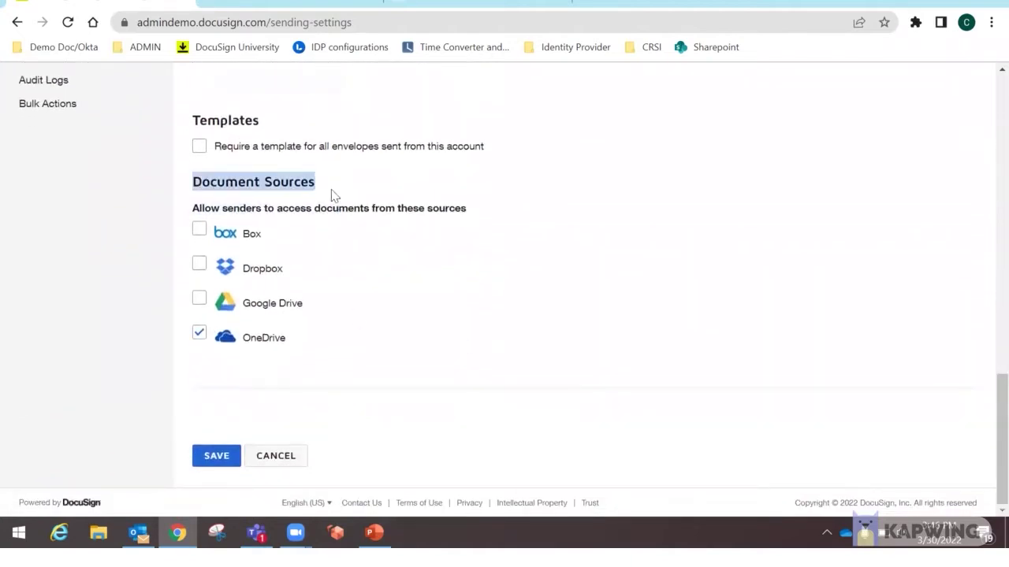
pyautogui.click(371, 209)
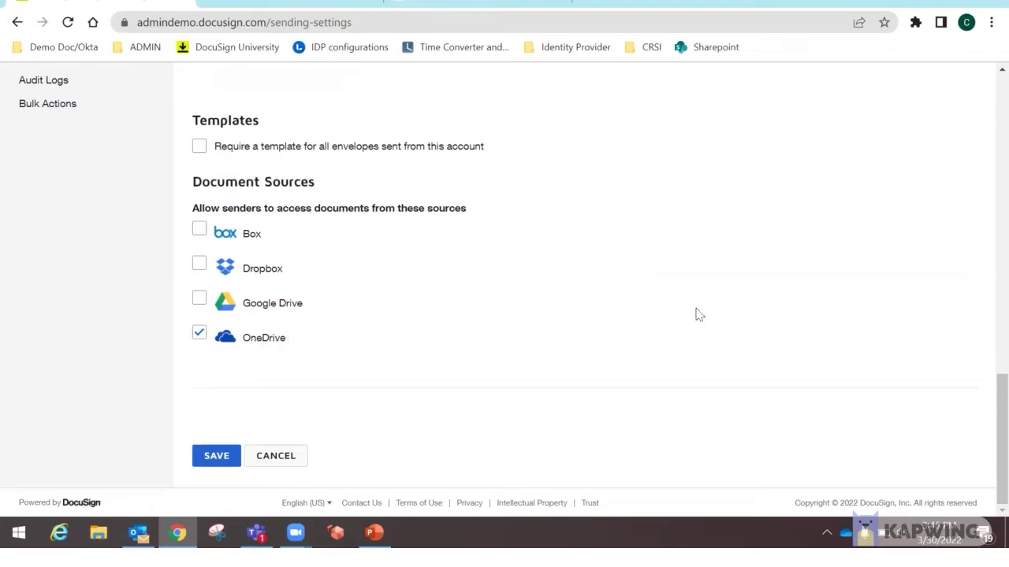
pyautogui.scroll(2, 985, 386)
pyautogui.scroll(3, 985, 358)
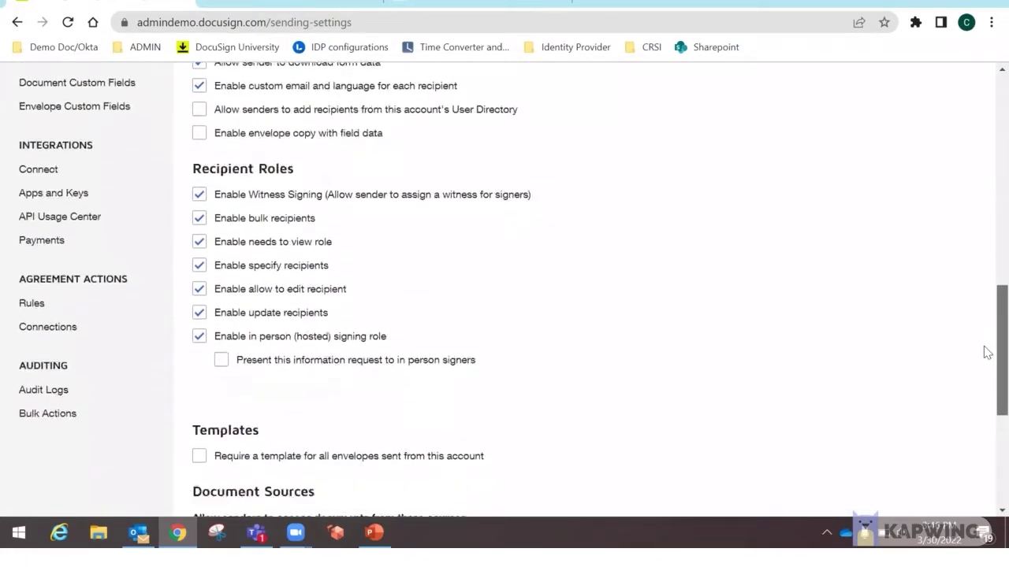
pyautogui.scroll(-3, 985, 362)
pyautogui.scroll(4, 985, 331)
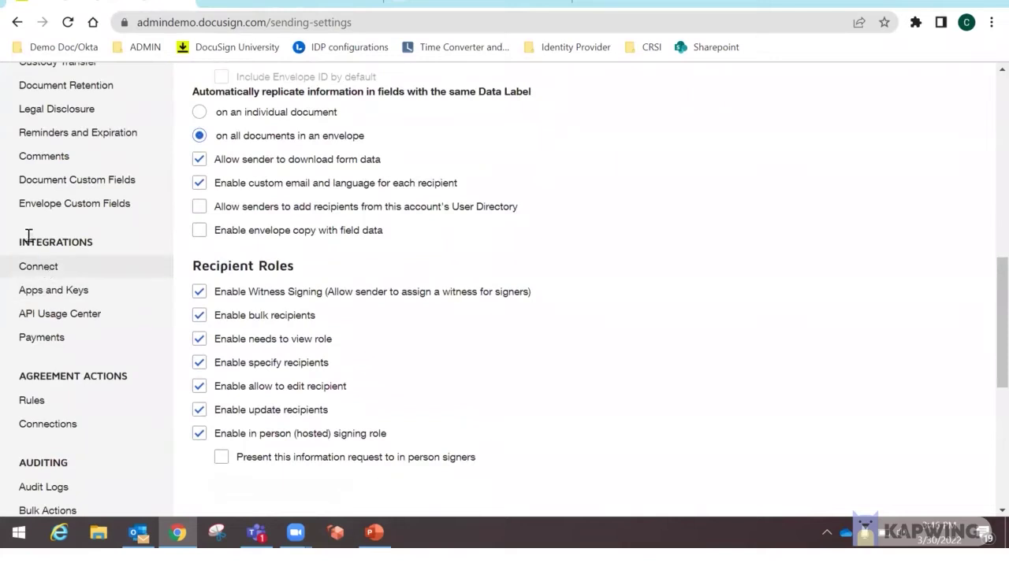
pyautogui.moveTo(18, 241); pyautogui.dragTo(100, 252)
# Step: On the Connect page, check the Add Configuration types, then open the CEA OneDrive configuration
pyautogui.click(56, 269)
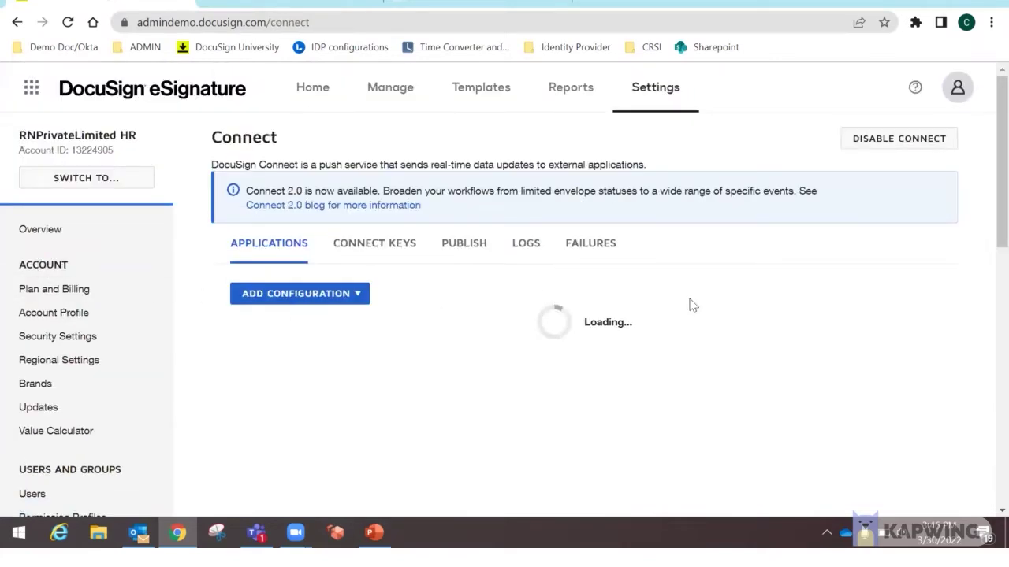
pyautogui.scroll(-1, 985, 165)
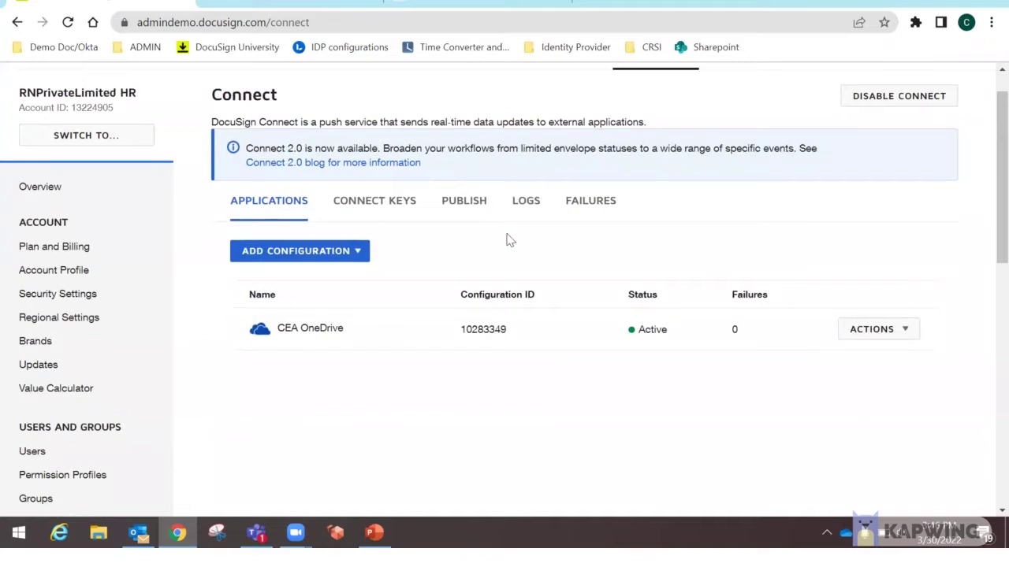
pyautogui.click(356, 253)
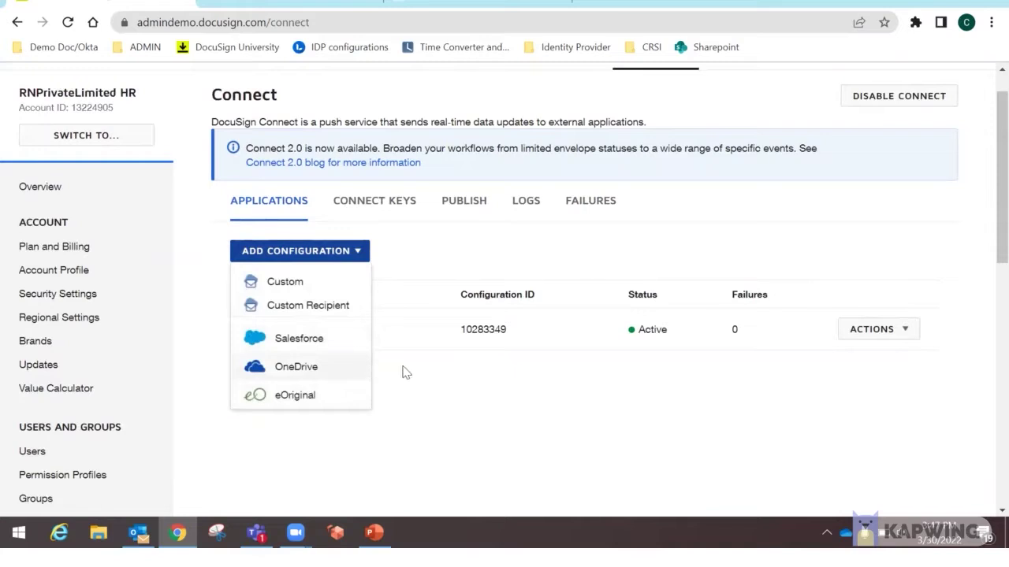
pyautogui.click(475, 360)
pyautogui.click(333, 334)
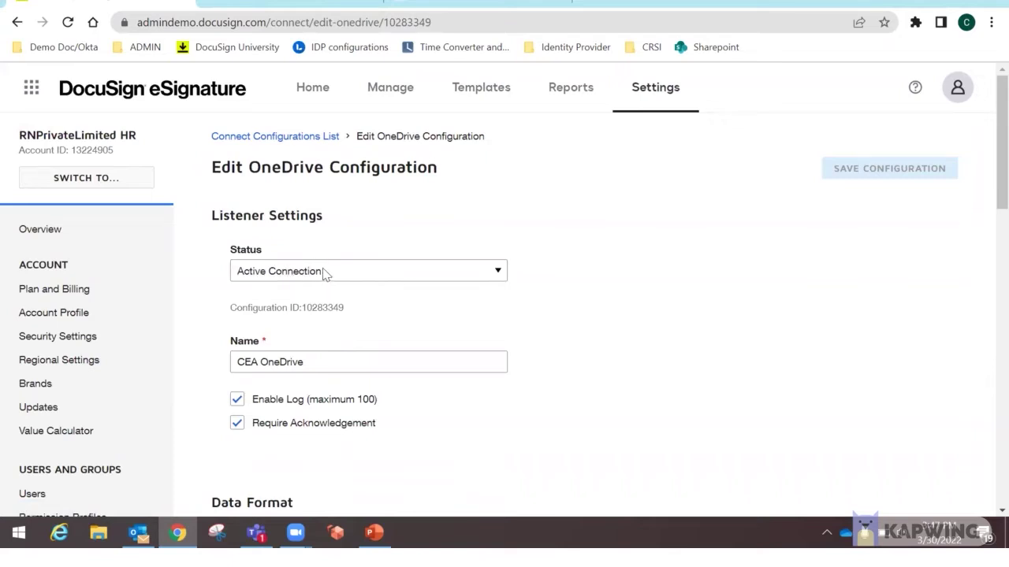
pyautogui.moveTo(311, 361); pyautogui.dragTo(233, 372)
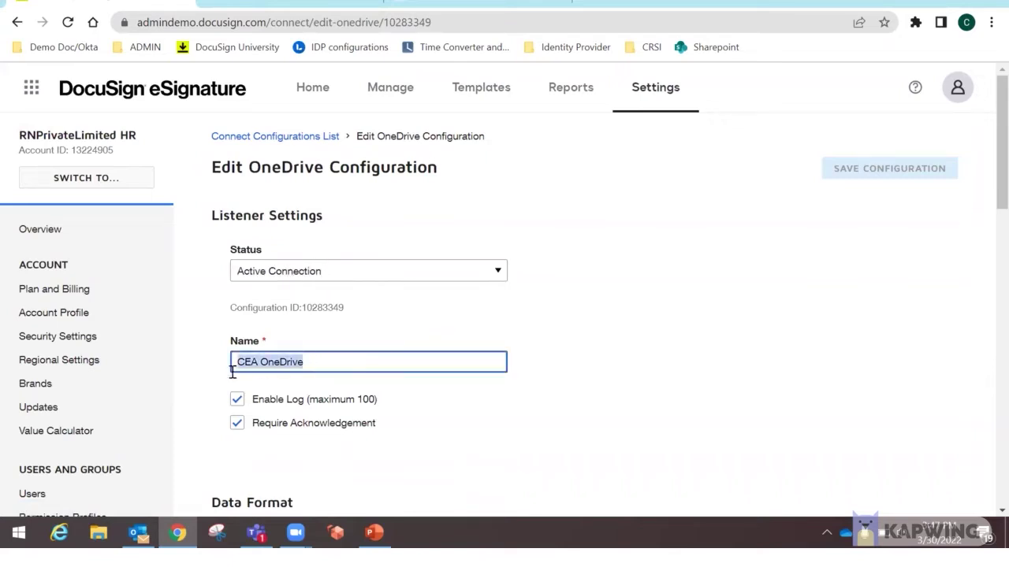
pyautogui.click(316, 361)
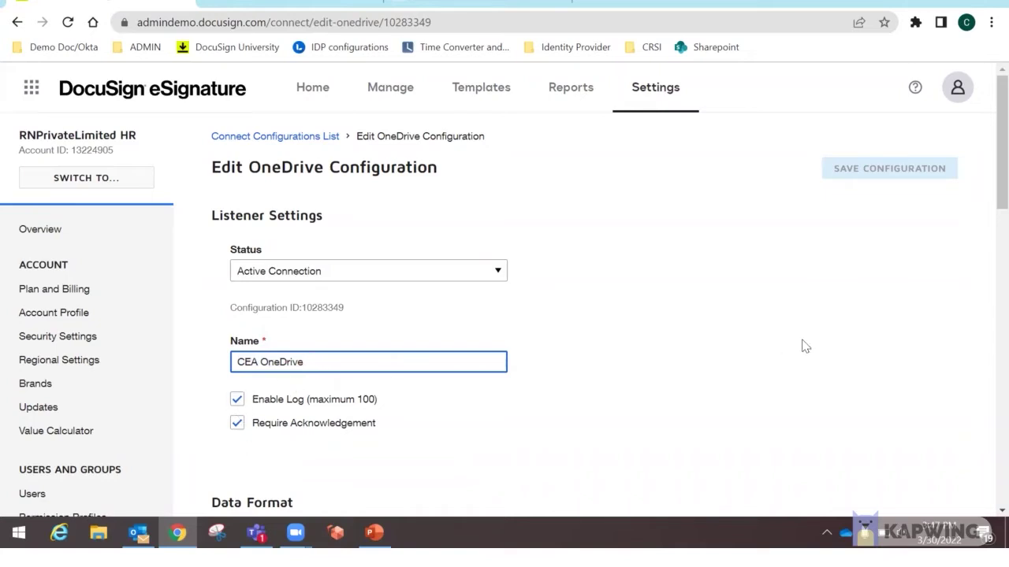
pyautogui.scroll(-1, 986, 193)
pyautogui.scroll(-5, 987, 193)
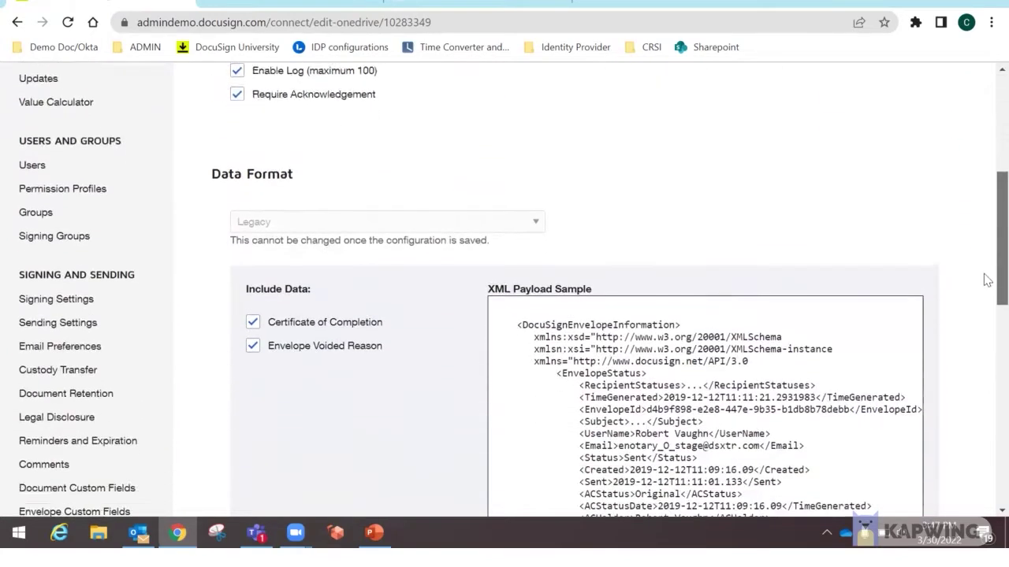
pyautogui.scroll(1, 987, 300)
pyautogui.scroll(-2, 986, 311)
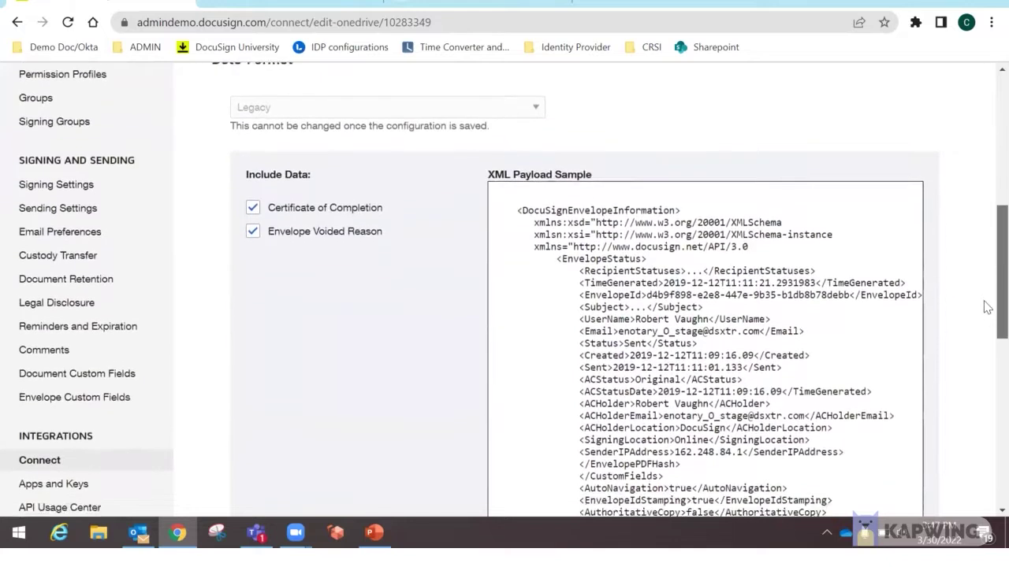
pyautogui.scroll(-1, 986, 318)
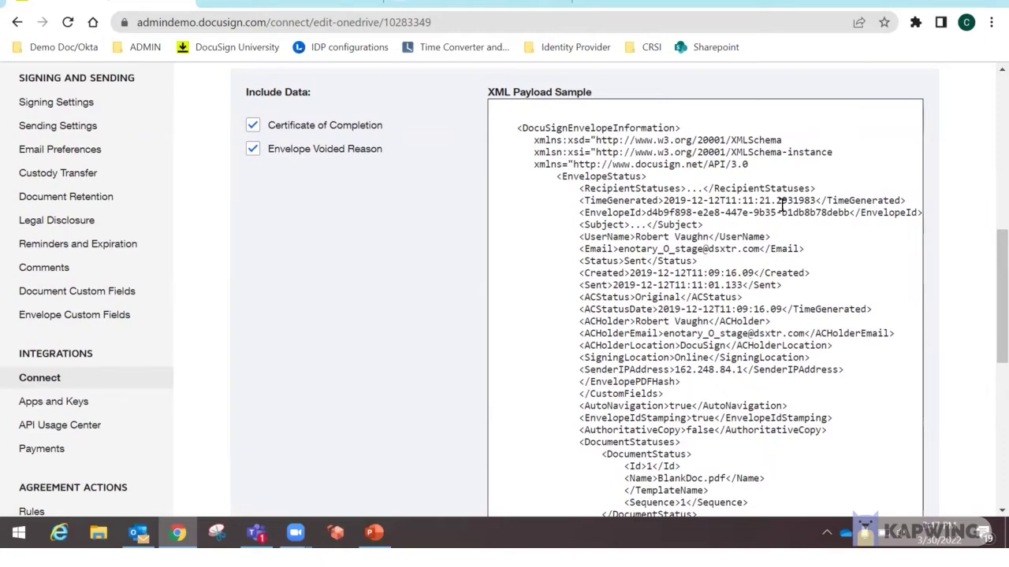
pyautogui.scroll(-1, 984, 249)
pyautogui.moveTo(984, 254); pyautogui.dragTo(986, 398)
pyautogui.moveTo(215, 160); pyautogui.dragTo(350, 171)
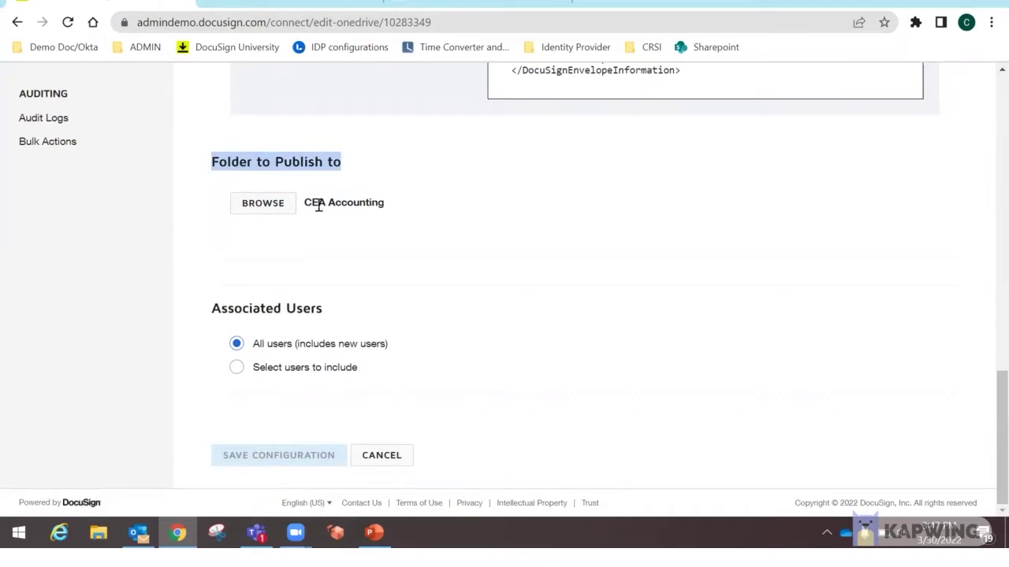
pyautogui.moveTo(305, 202); pyautogui.dragTo(388, 204)
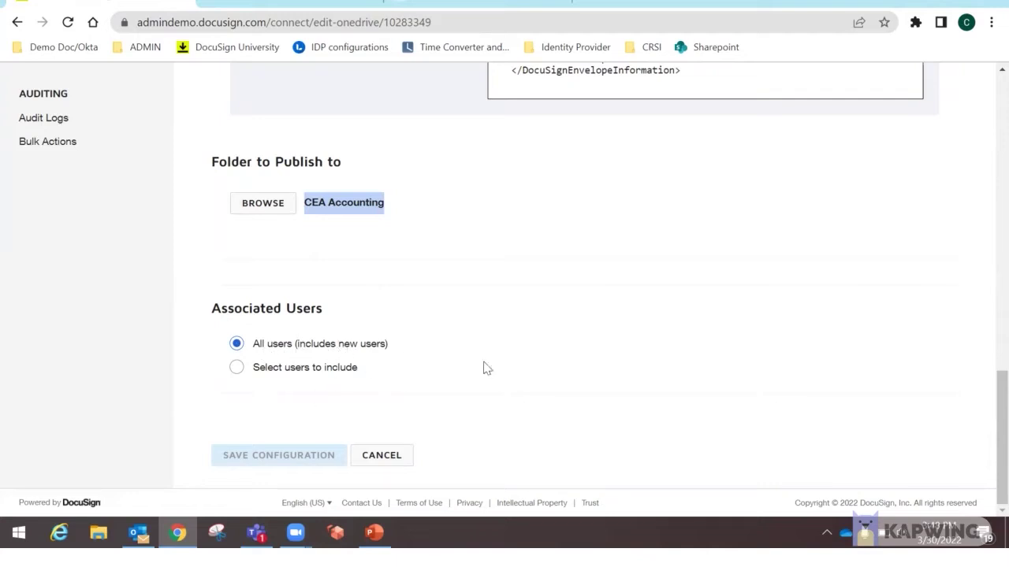
pyautogui.scroll(1, 987, 352)
pyautogui.scroll(5, 988, 351)
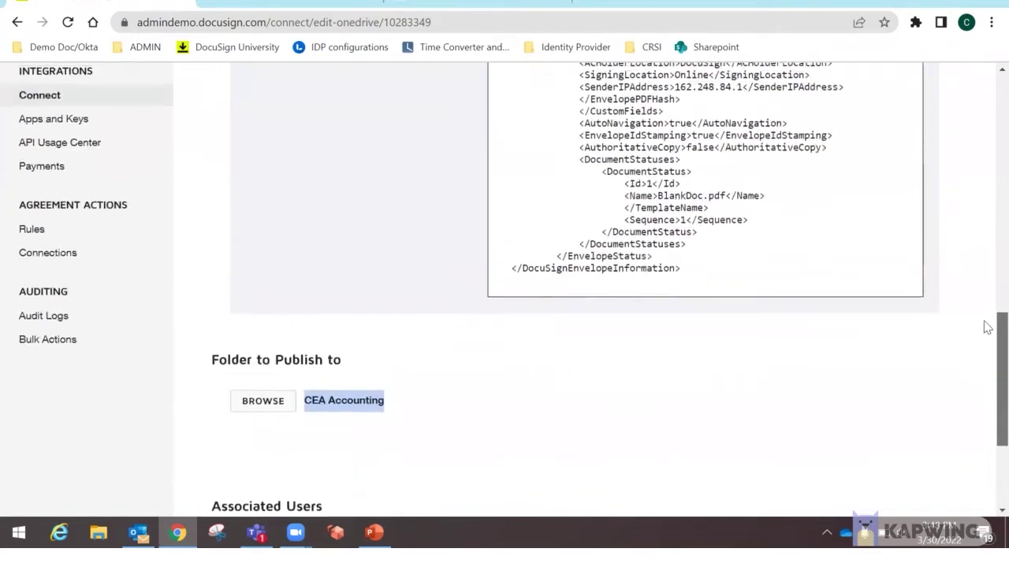
pyautogui.scroll(6, 987, 229)
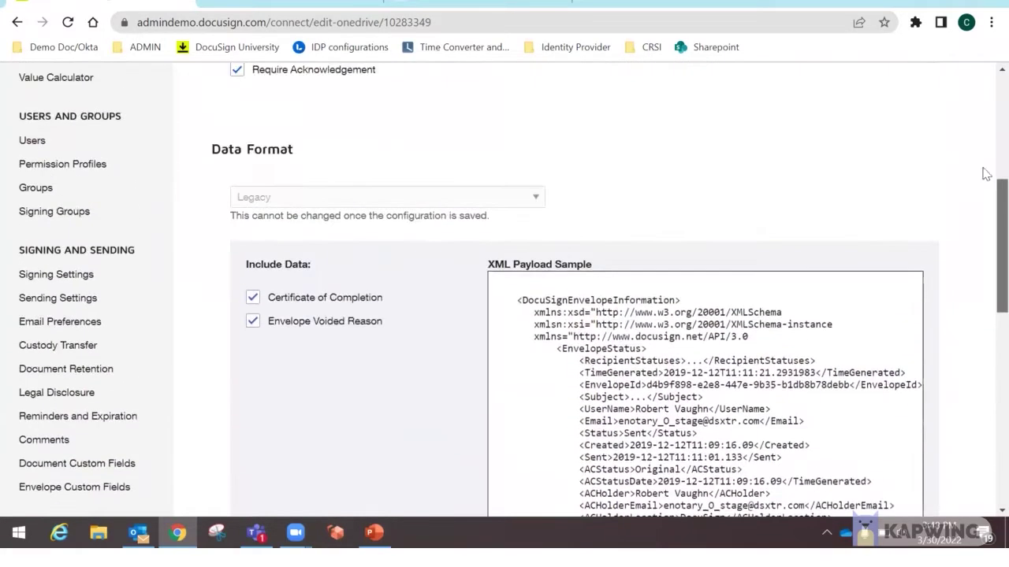
pyautogui.click(674, 88)
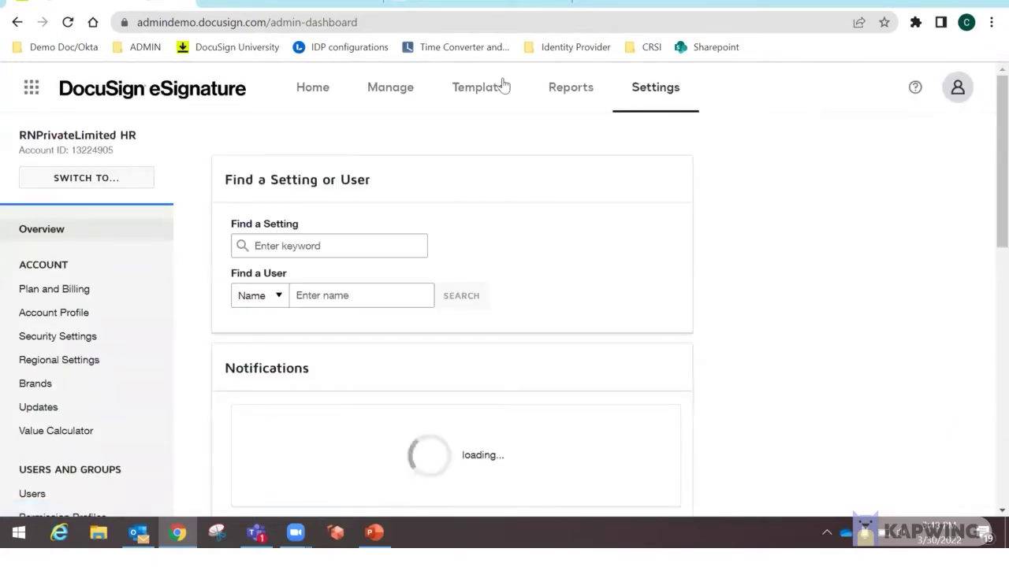
# Step: Open My Templates, listing JCA Template, [Untitled] and Template Test
pyautogui.click(480, 88)
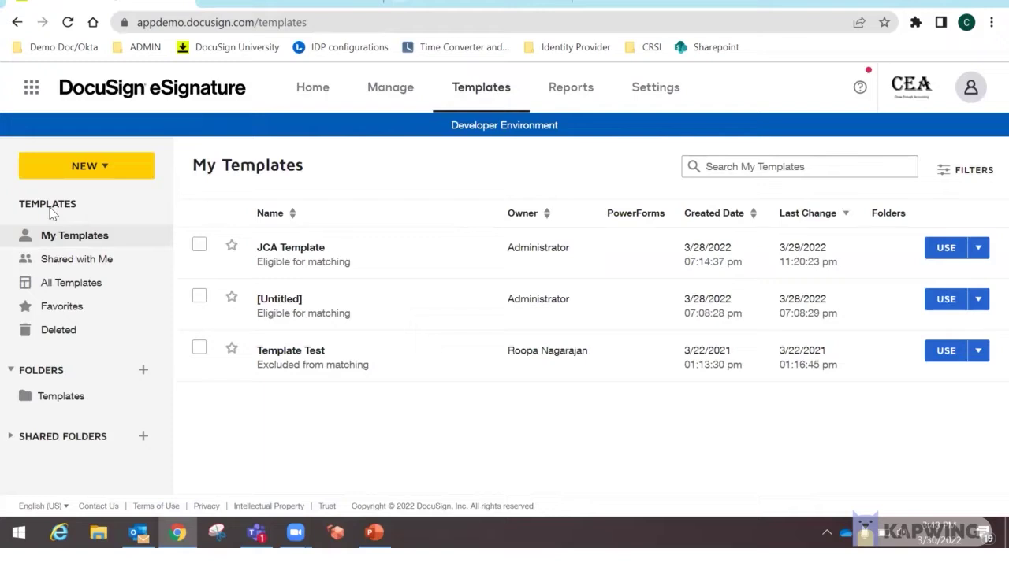
pyautogui.click(87, 266)
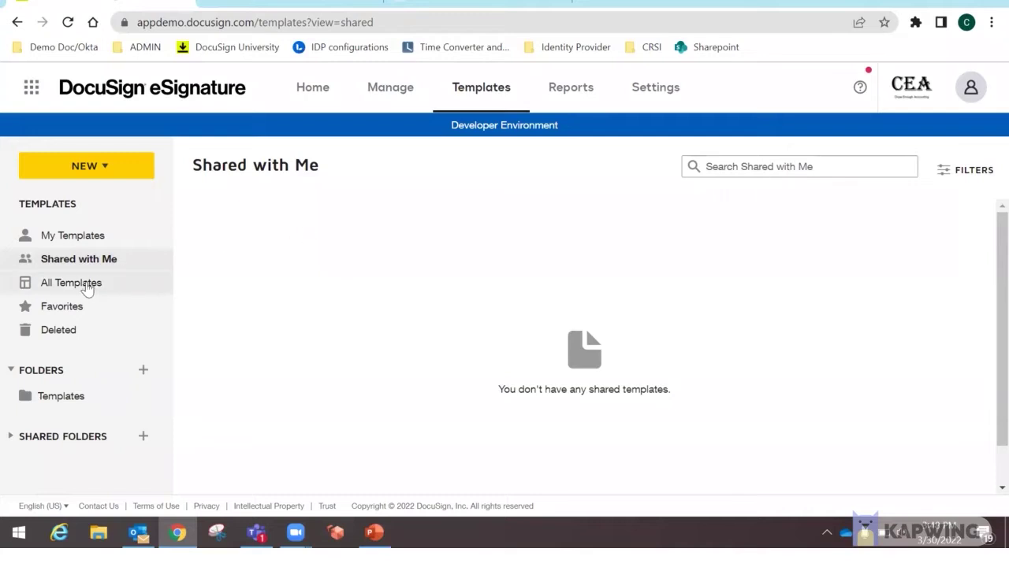
pyautogui.click(87, 288)
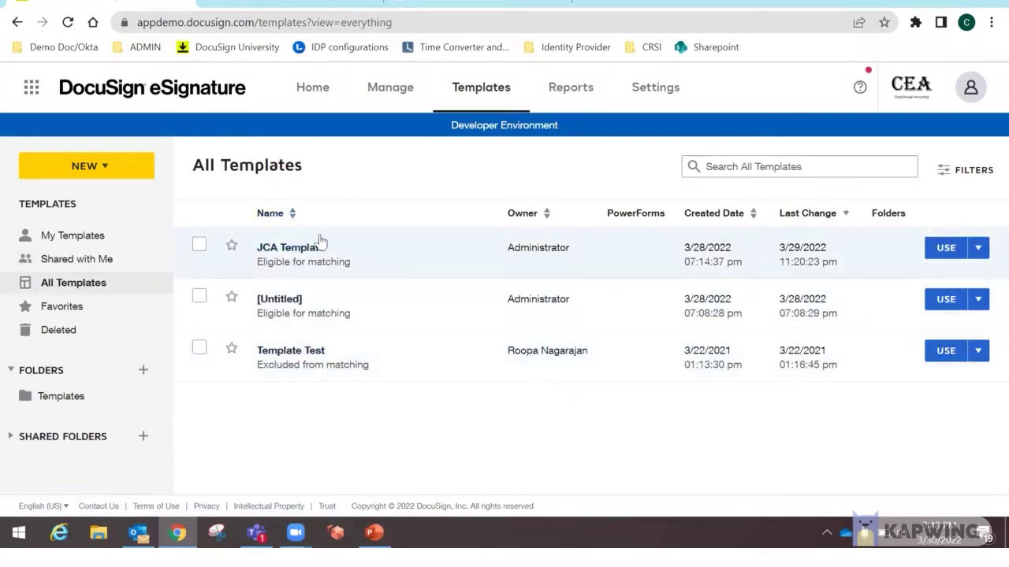
pyautogui.click(88, 315)
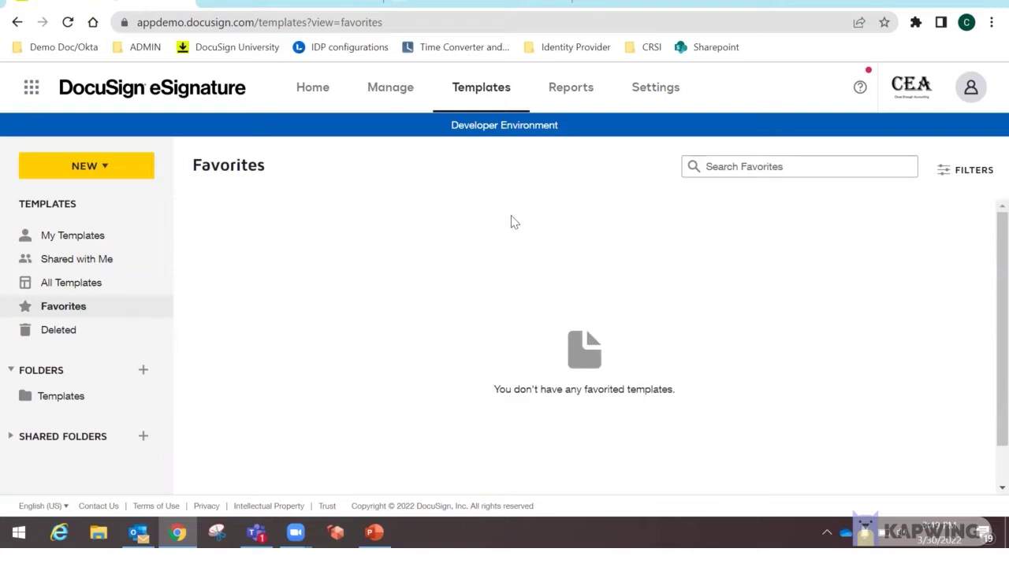
pyautogui.click(71, 331)
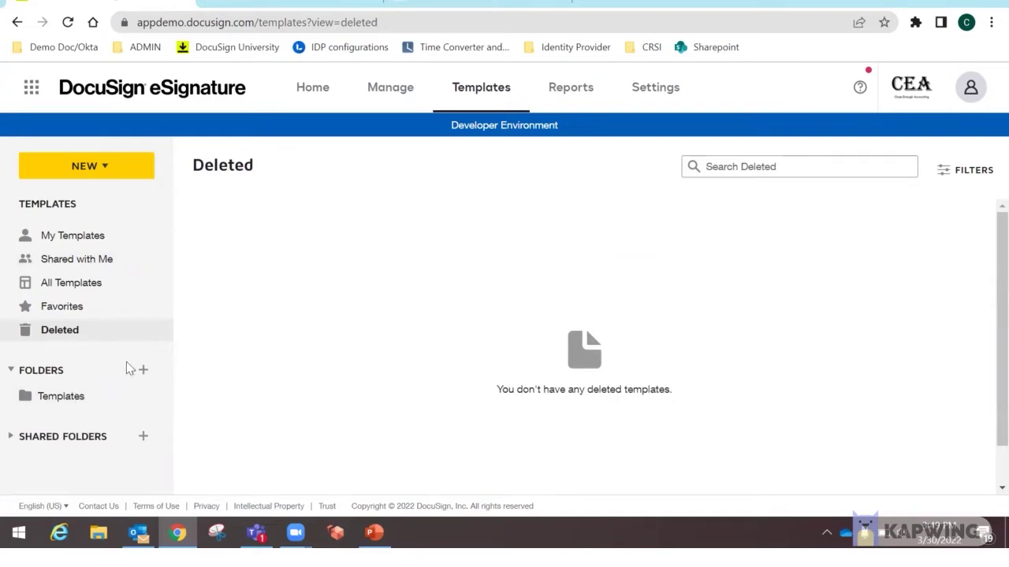
pyautogui.click(62, 238)
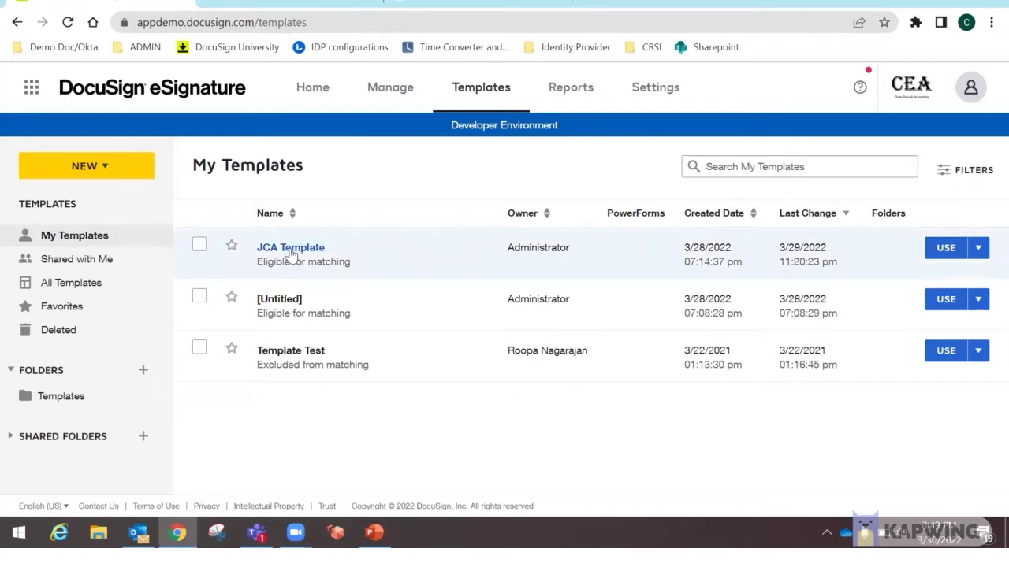
# Step: Open the JCA Template details and scroll to its four recipients, ending with Legal Department receiving a copy
pyautogui.click(291, 248)
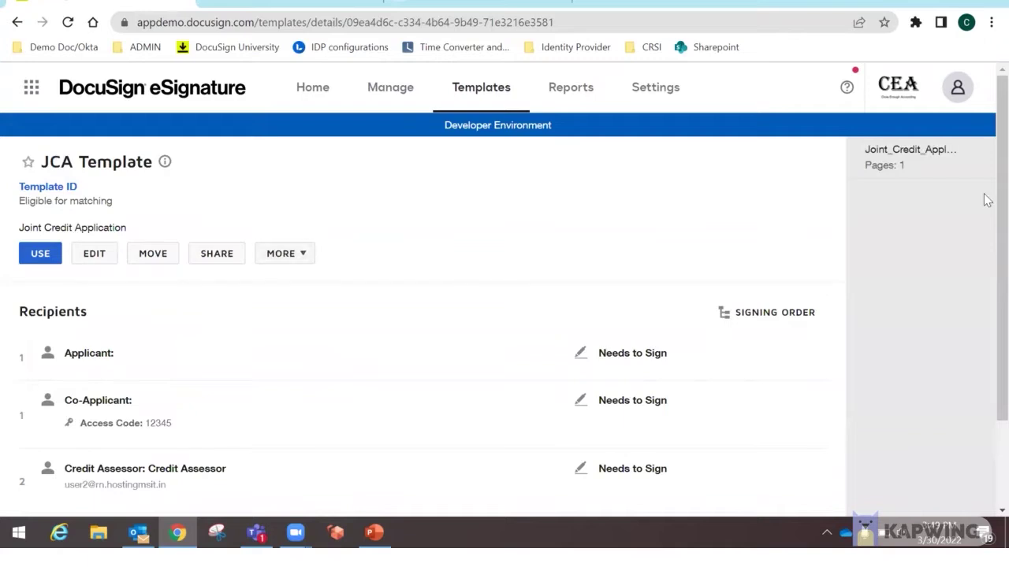
pyautogui.scroll(-3, 986, 236)
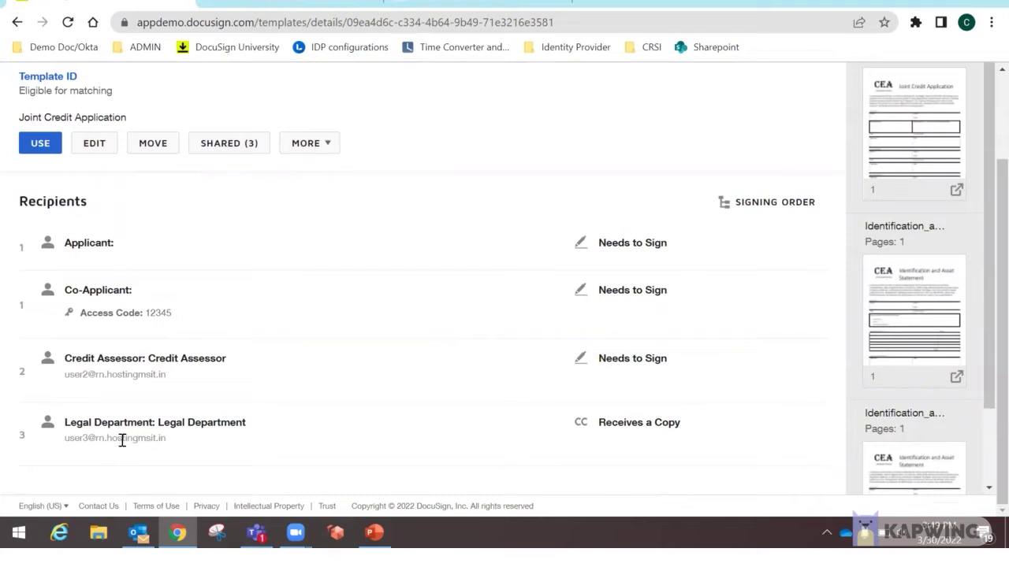
pyautogui.click(94, 145)
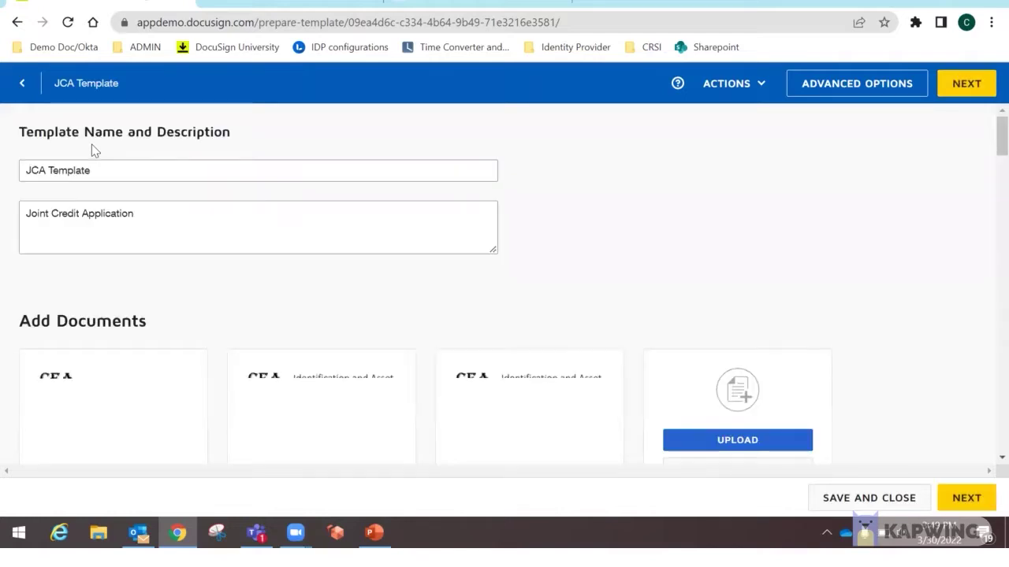
pyautogui.moveTo(110, 171); pyautogui.dragTo(24, 178)
pyautogui.moveTo(104, 173); pyautogui.dragTo(21, 178)
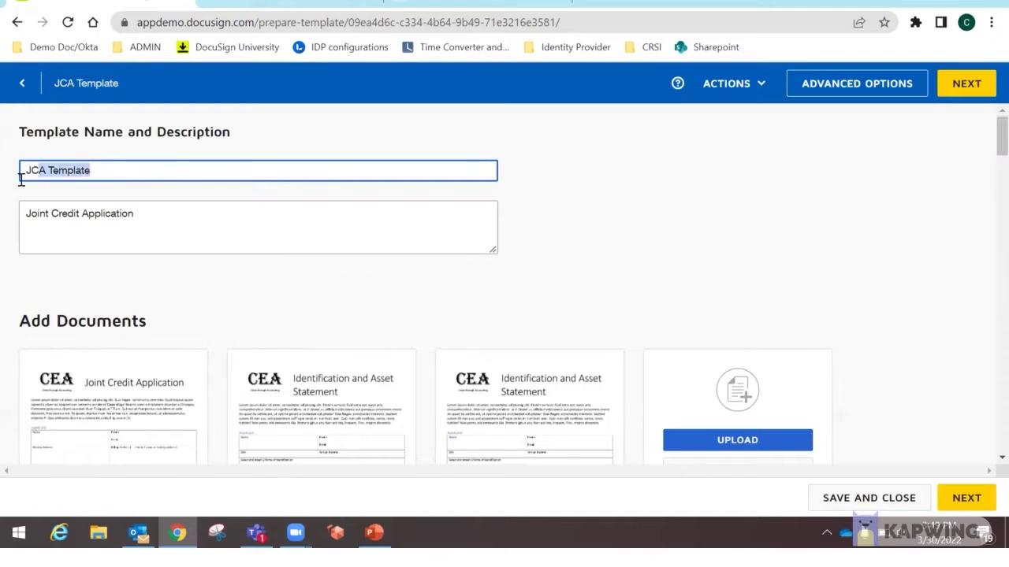
pyautogui.click(98, 171)
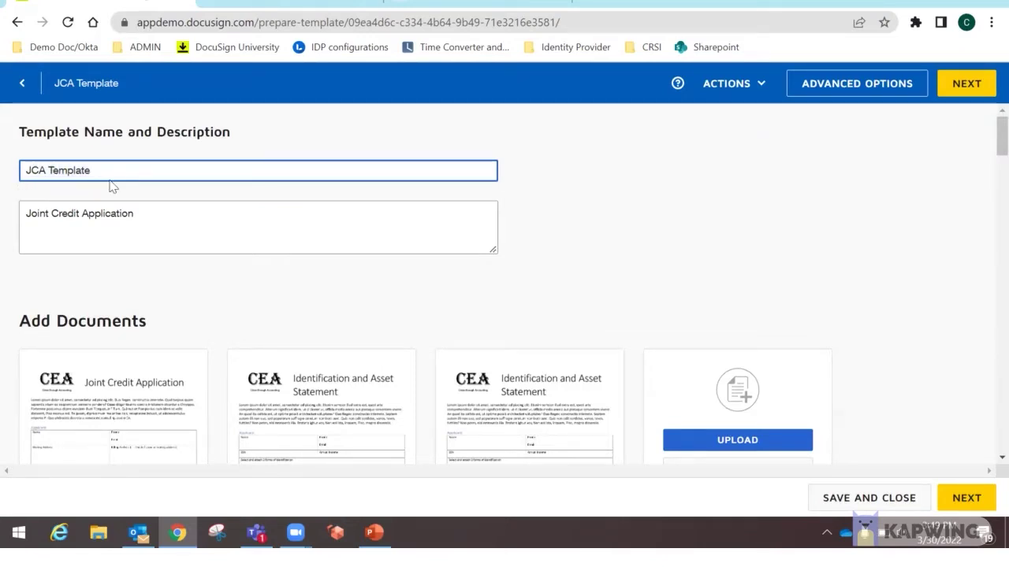
pyautogui.moveTo(145, 212); pyautogui.dragTo(24, 226)
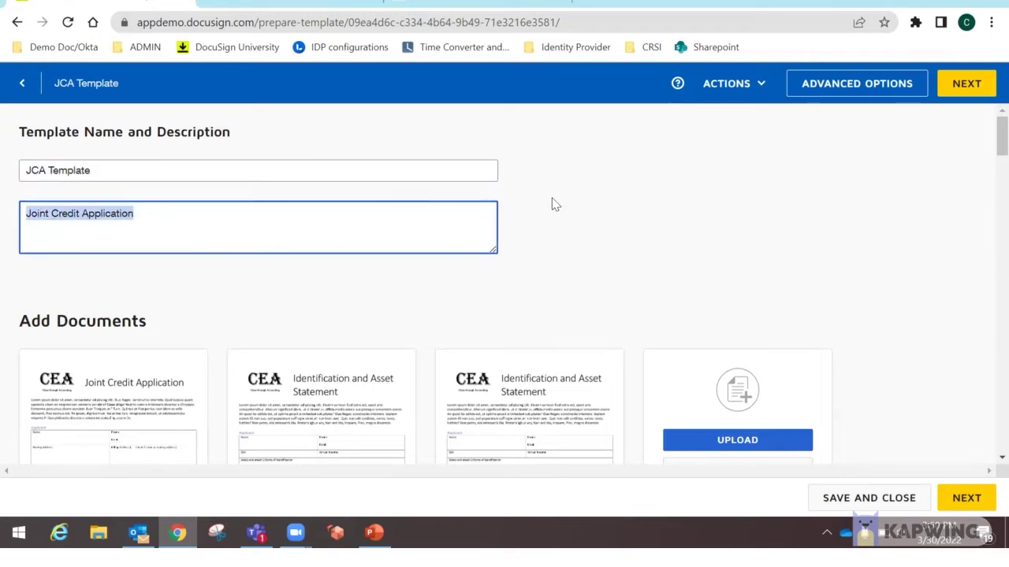
pyautogui.click(882, 162)
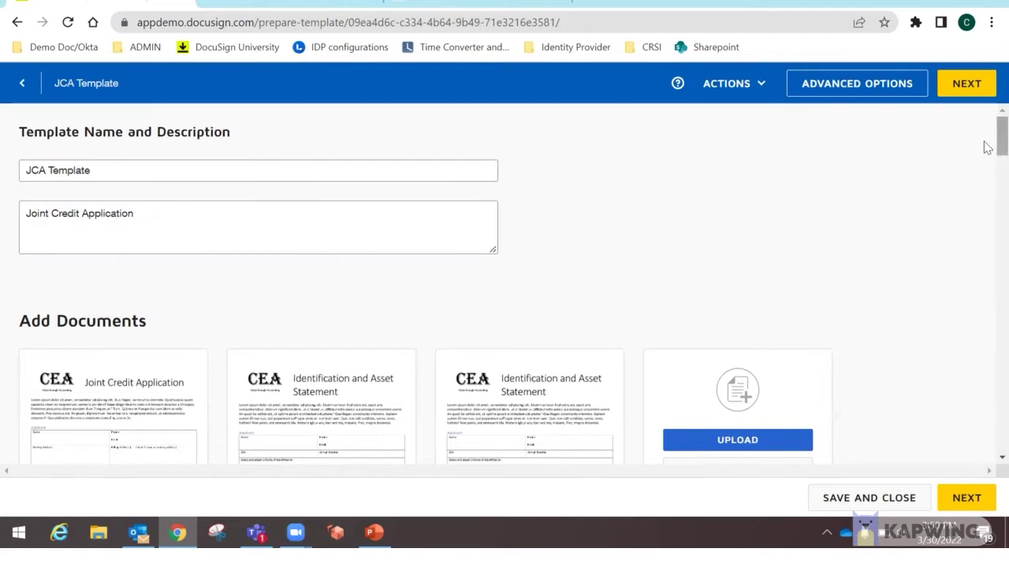
pyautogui.scroll(-2, 985, 161)
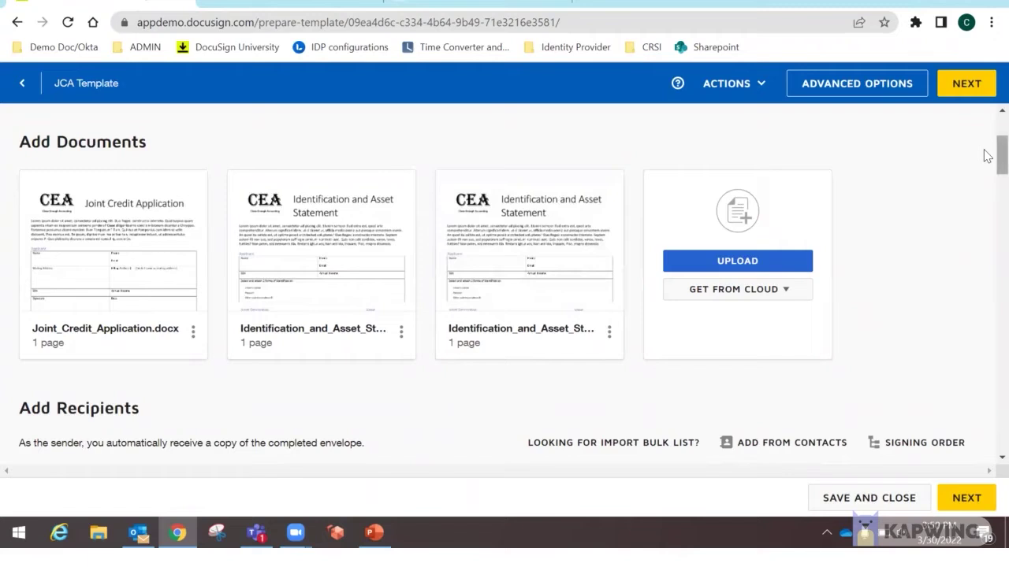
pyautogui.scroll(-3, 987, 178)
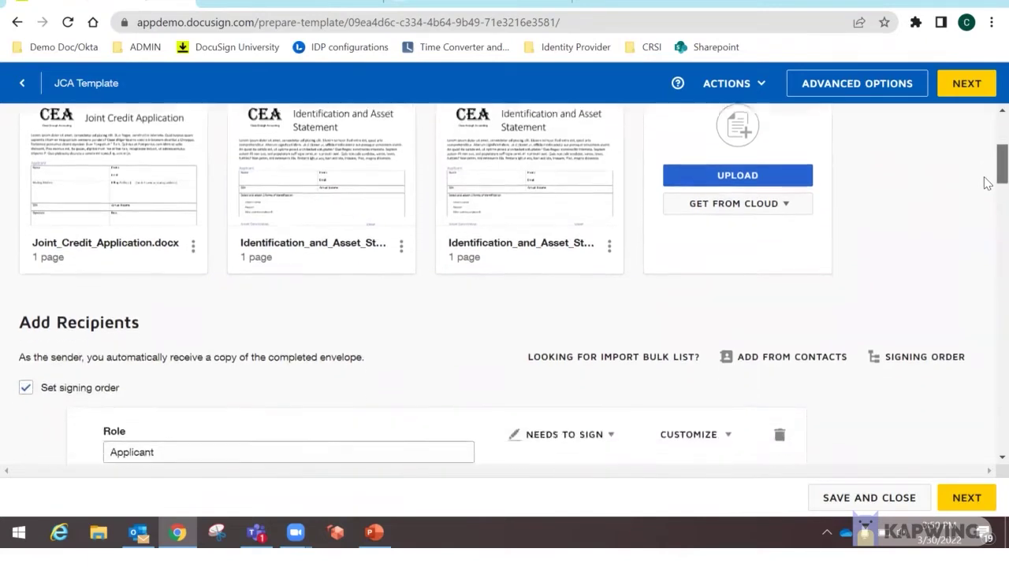
pyautogui.scroll(-1, 988, 183)
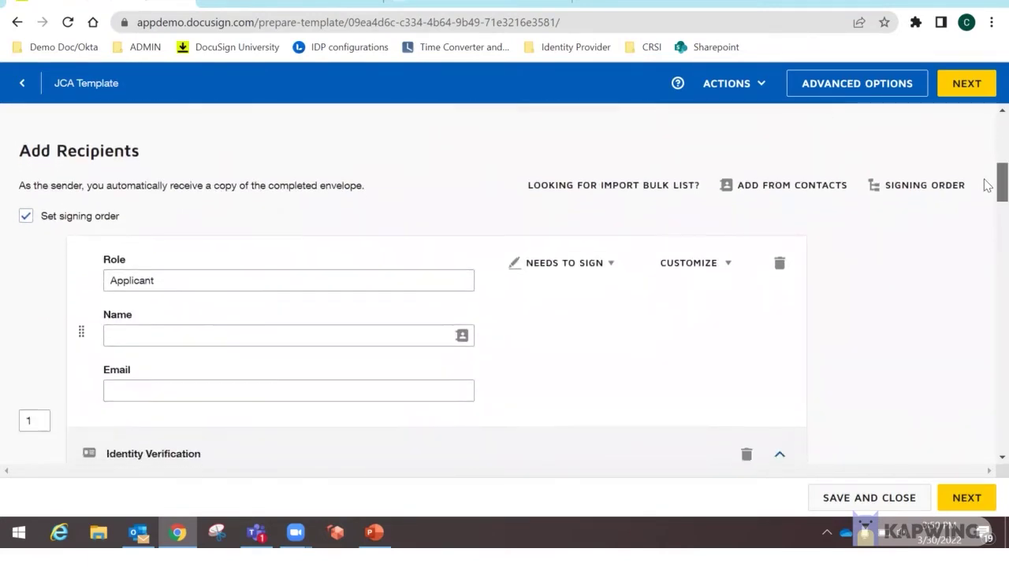
pyautogui.scroll(-1, 987, 185)
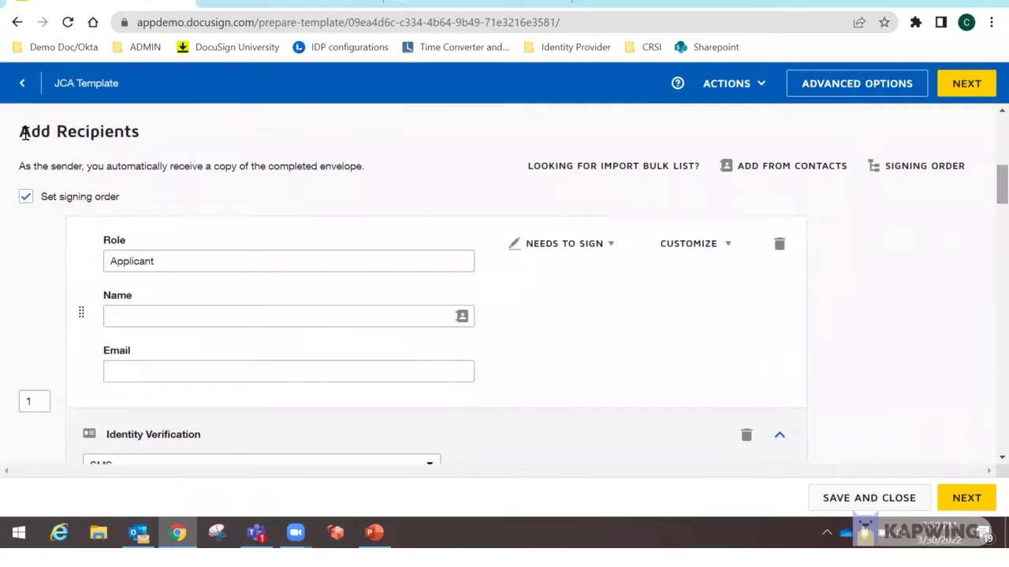
pyautogui.tripleClick(156, 147)
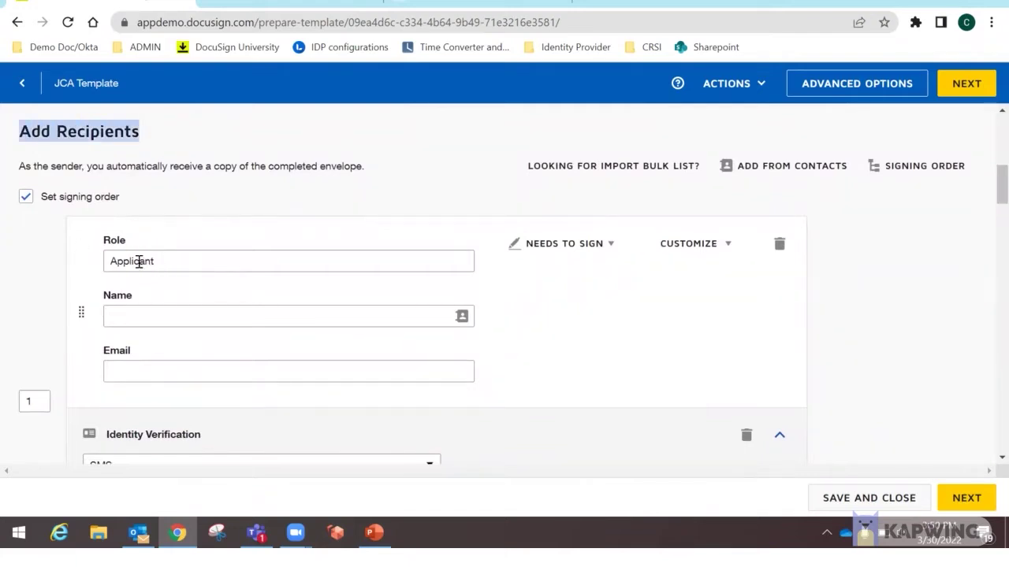
pyautogui.click(63, 271)
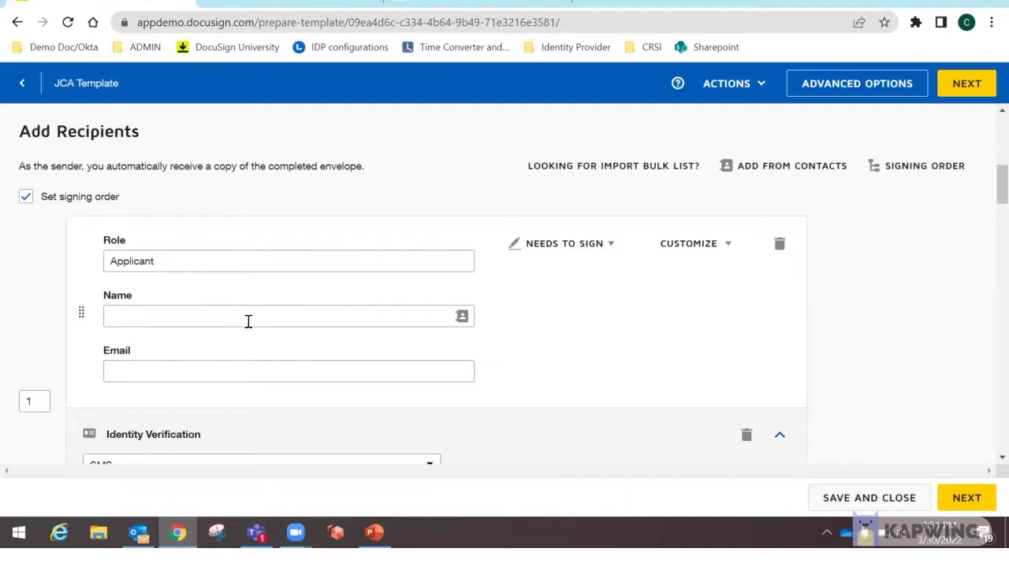
pyautogui.doubleClick(170, 252)
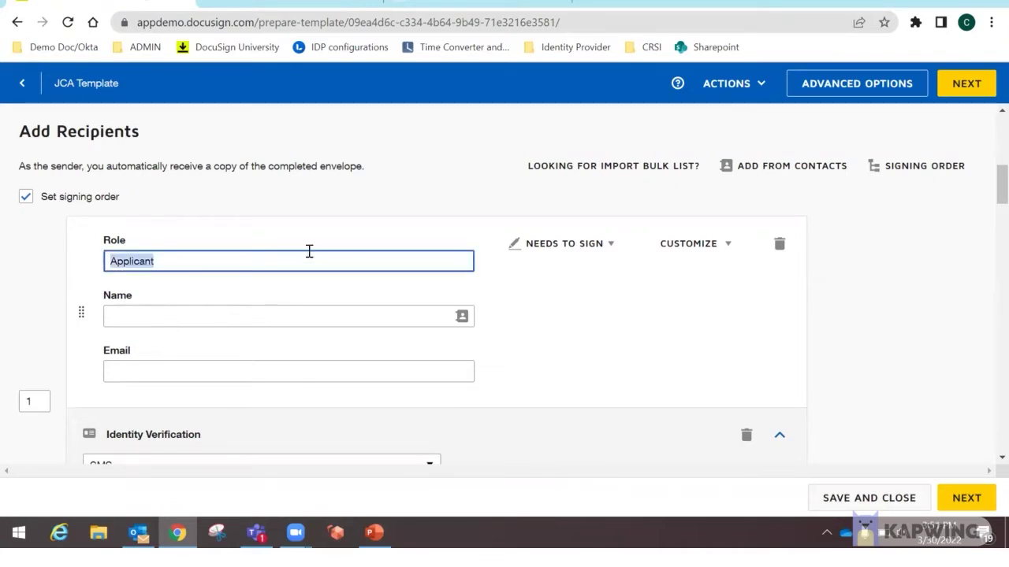
pyautogui.click(431, 234)
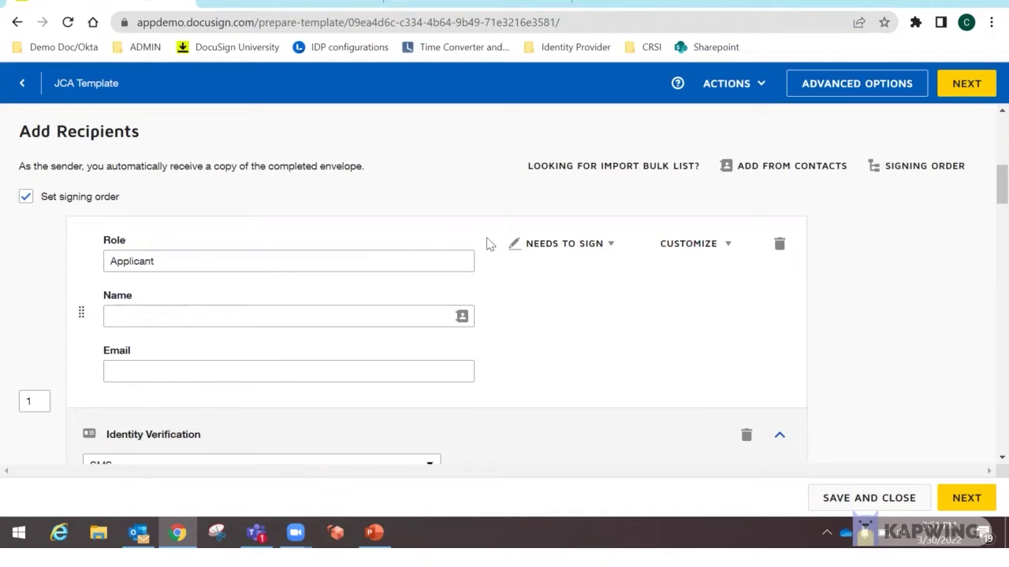
pyautogui.click(611, 246)
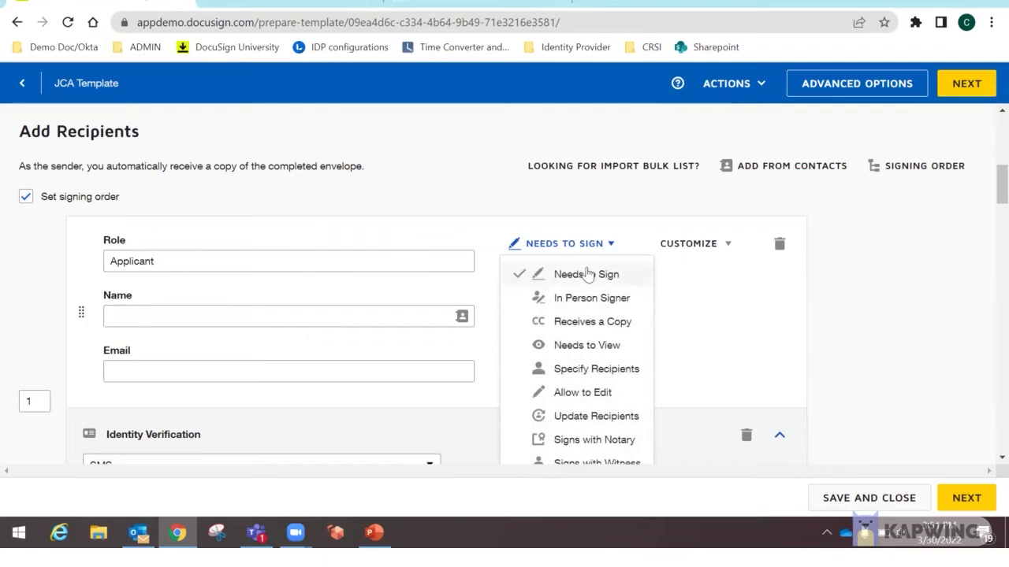
pyautogui.click(694, 275)
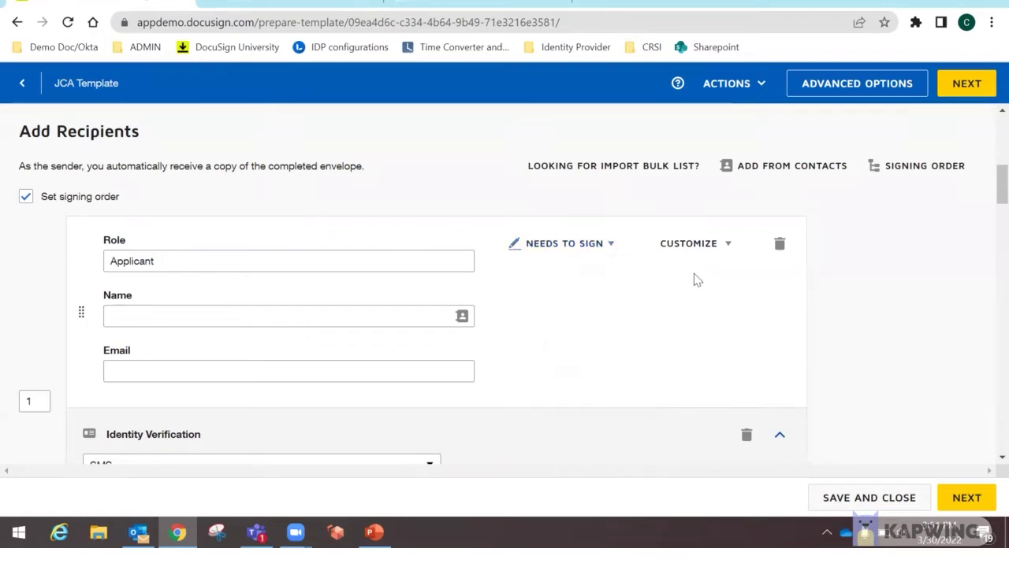
pyautogui.click(724, 246)
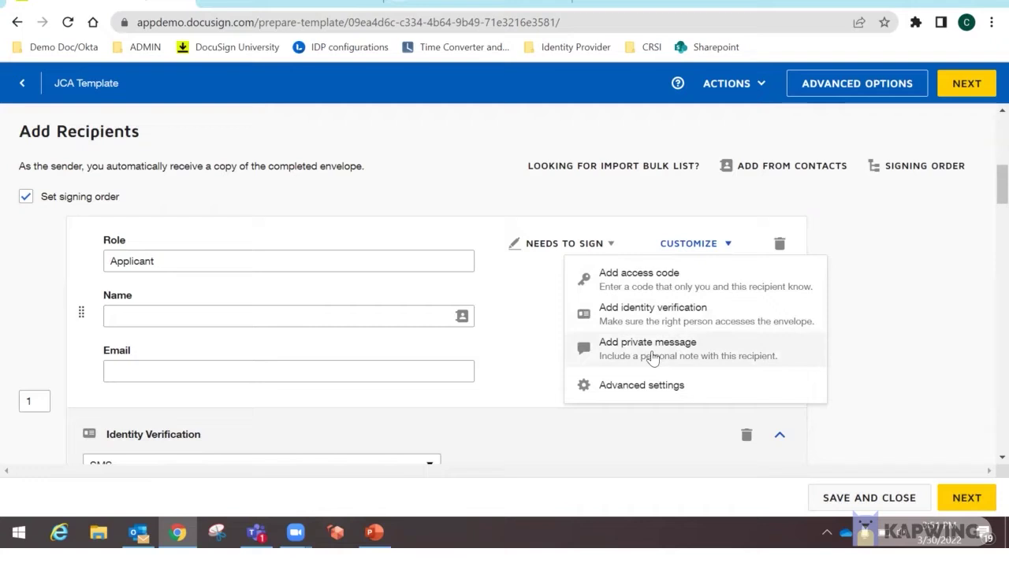
pyautogui.click(561, 320)
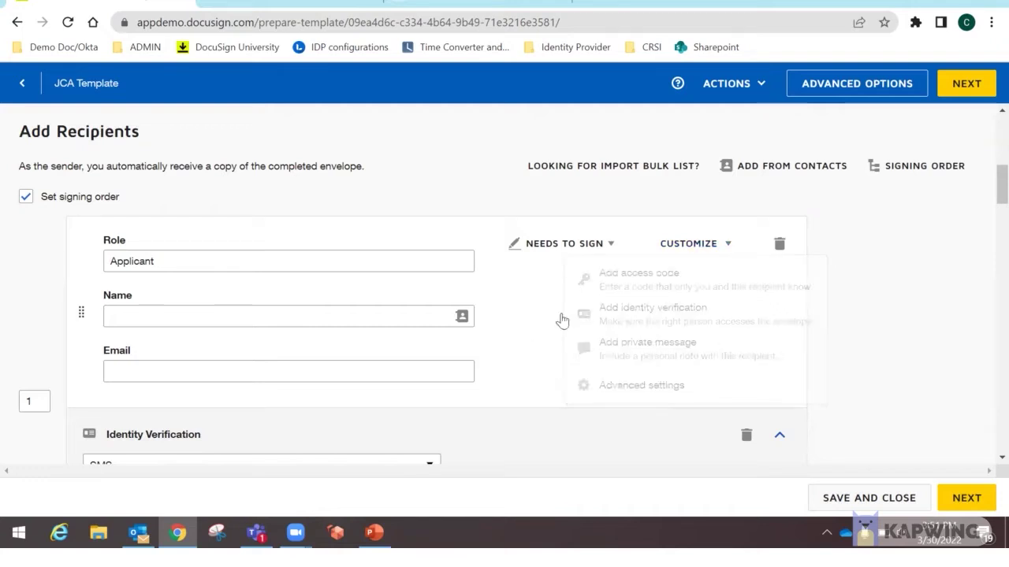
pyautogui.scroll(-1, 987, 188)
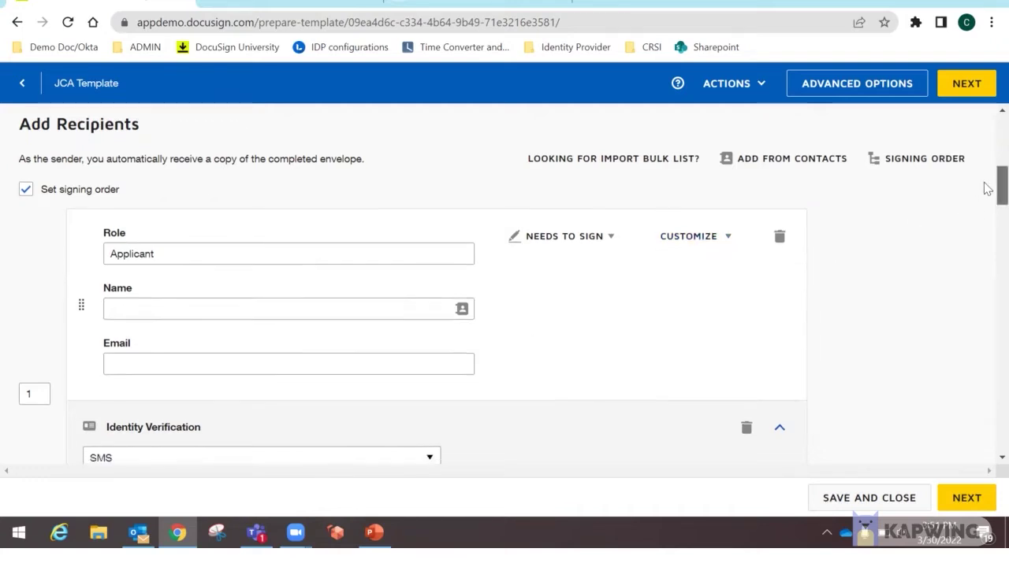
pyautogui.scroll(-2, 985, 196)
pyautogui.scroll(1, 984, 209)
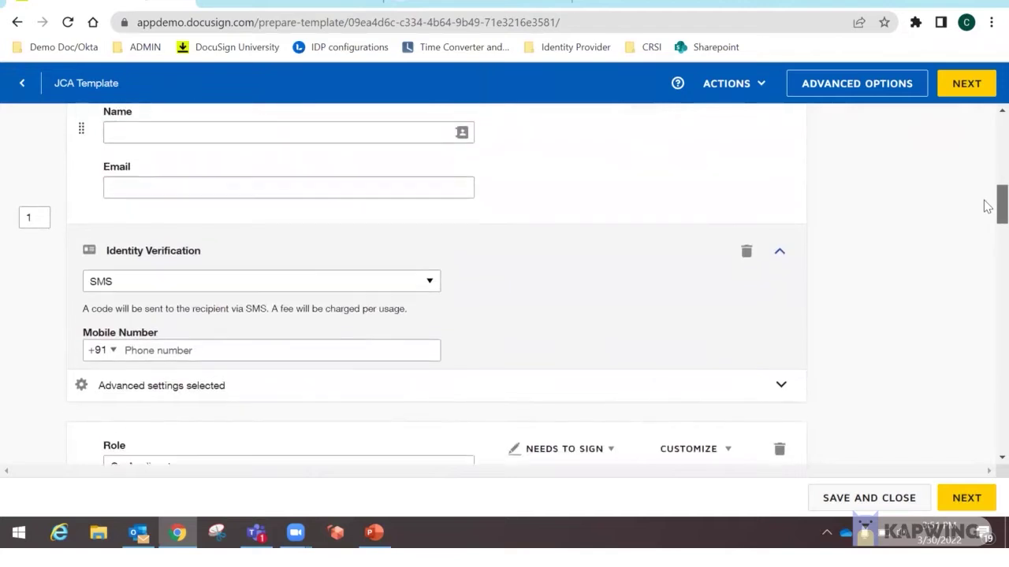
pyautogui.click(139, 289)
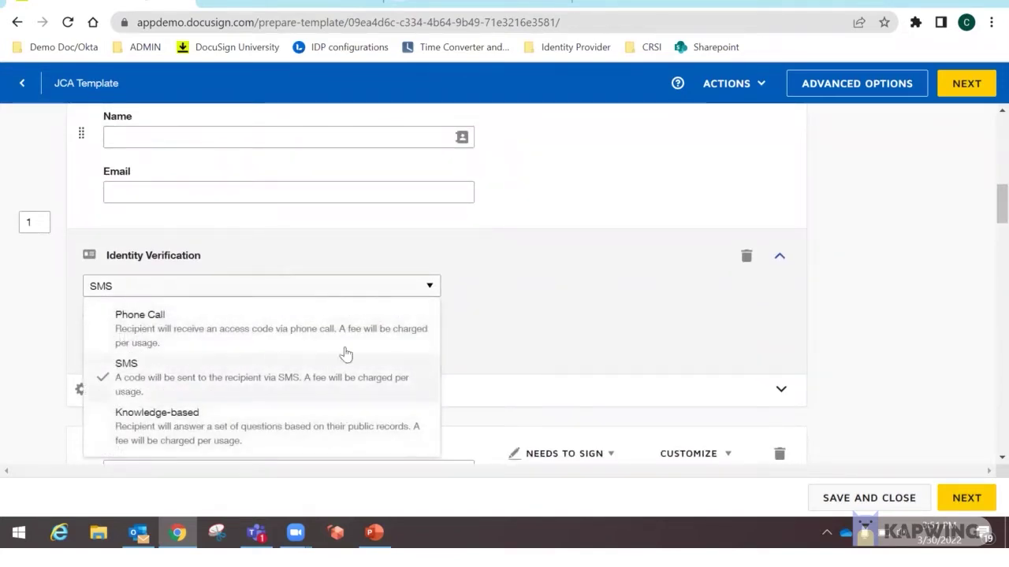
pyautogui.click(430, 285)
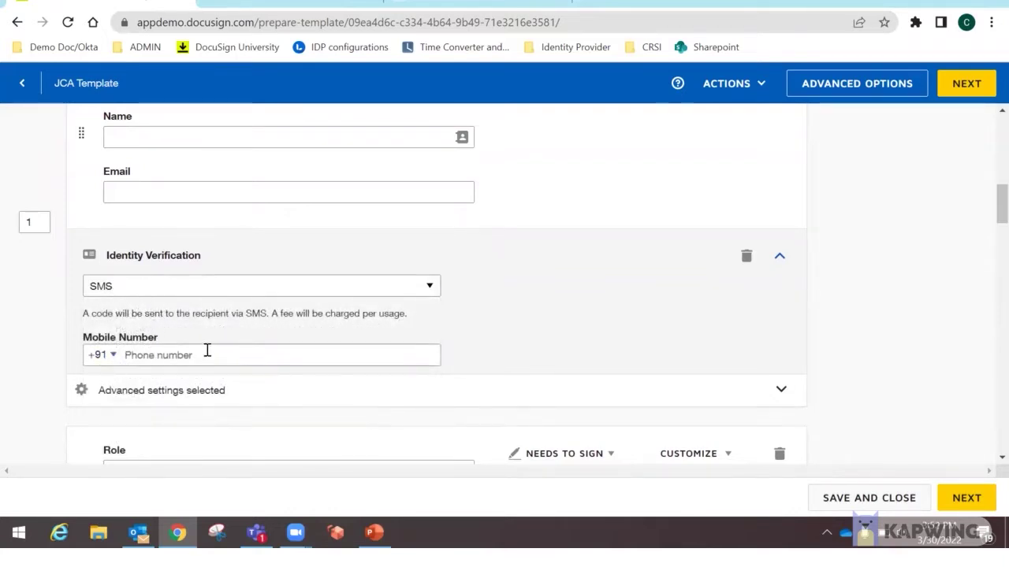
pyautogui.scroll(1, 982, 199)
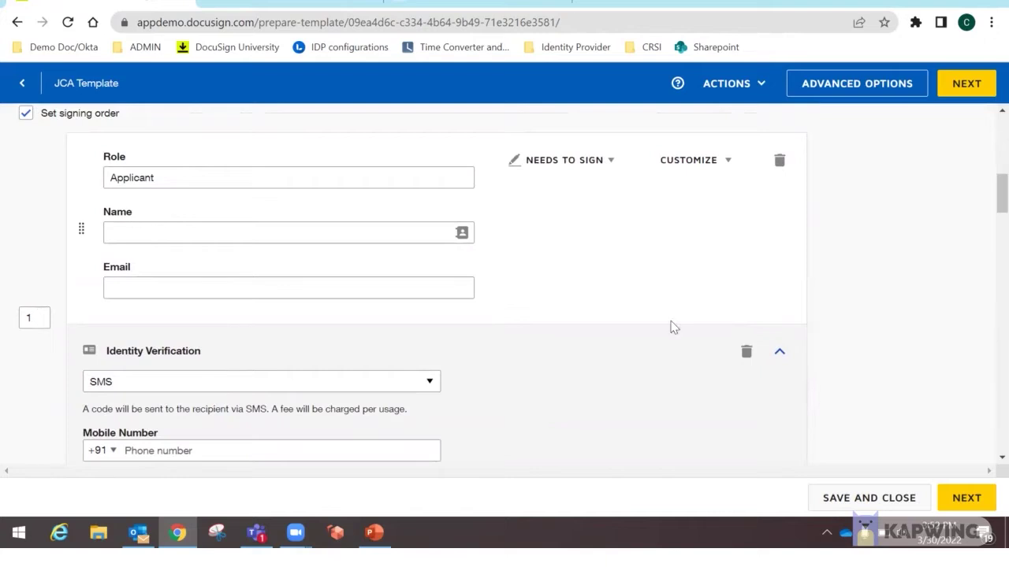
pyautogui.scroll(-4, 985, 194)
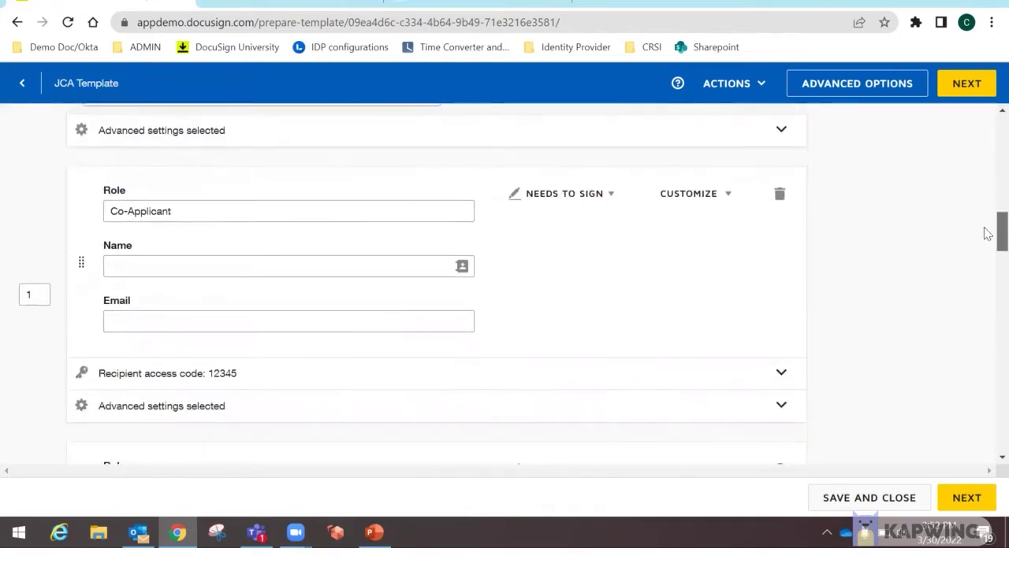
pyautogui.scroll(1, 491, 263)
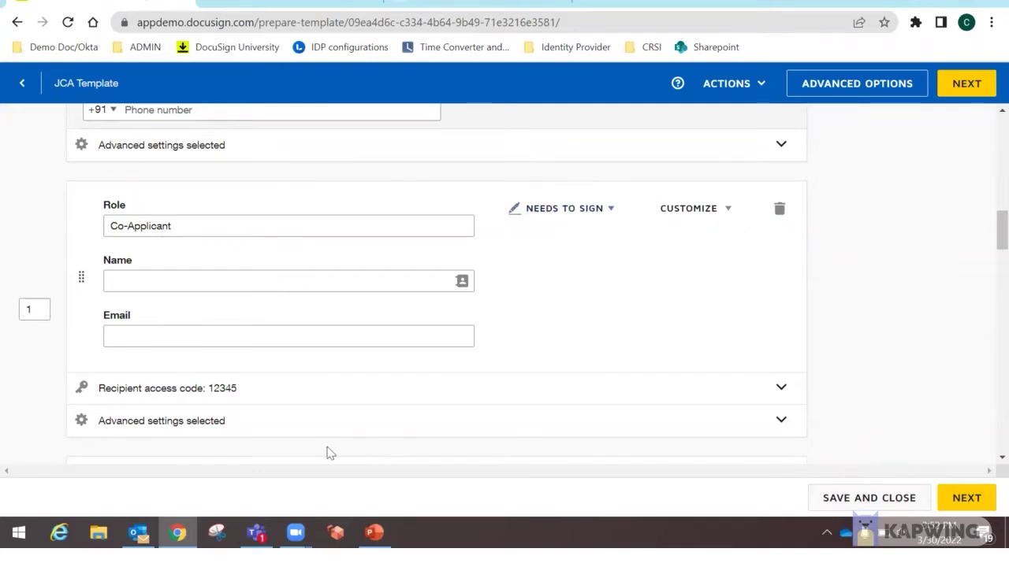
pyautogui.click(266, 391)
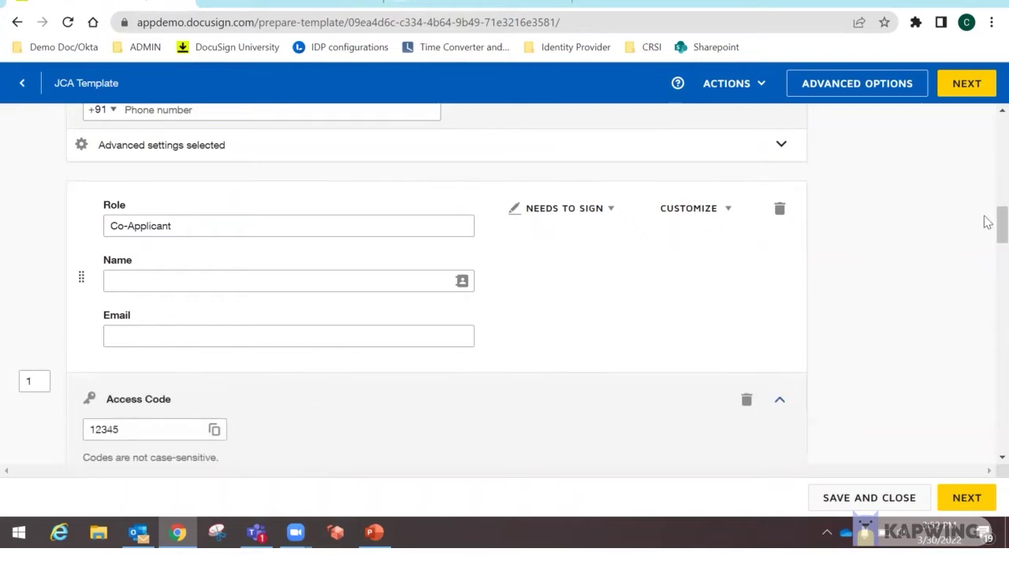
pyautogui.moveTo(997, 226); pyautogui.dragTo(996, 247)
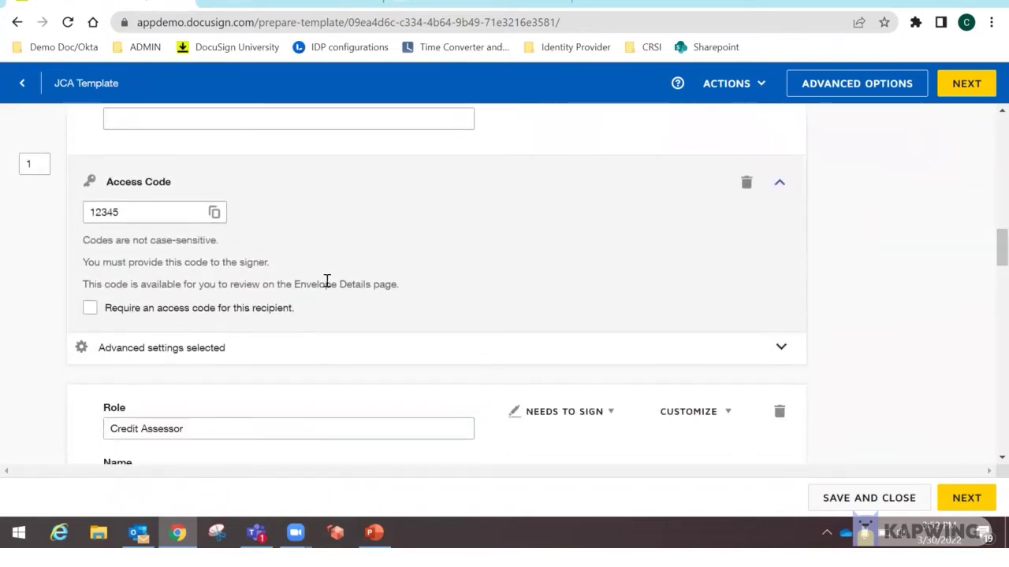
pyautogui.doubleClick(126, 212)
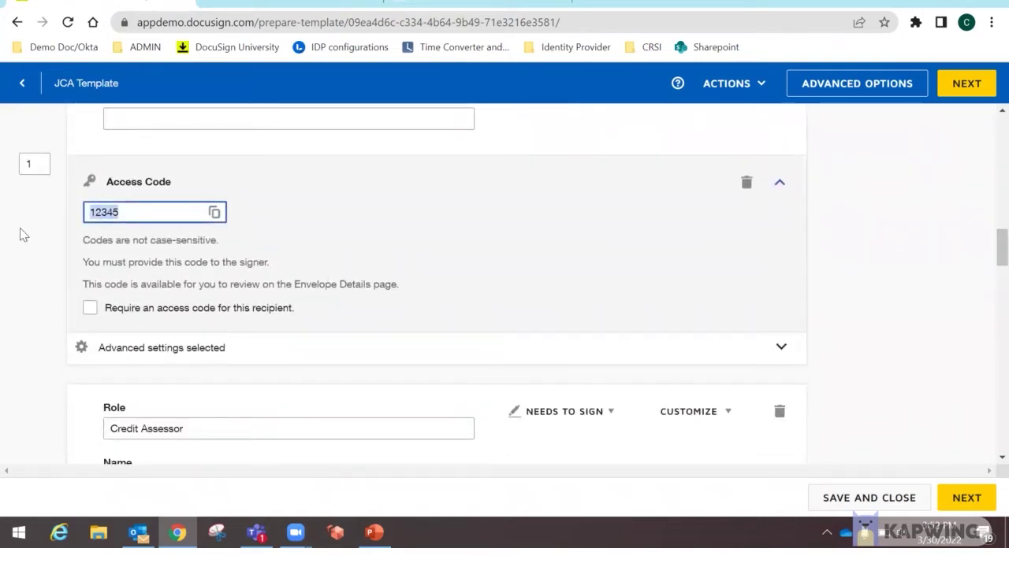
pyautogui.click(122, 214)
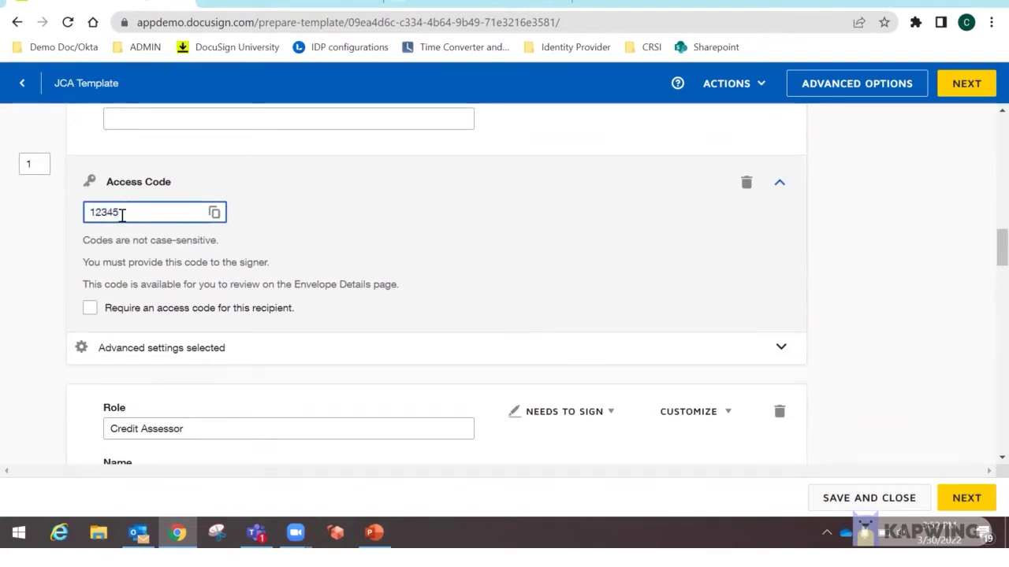
pyautogui.moveTo(122, 215); pyautogui.dragTo(79, 216)
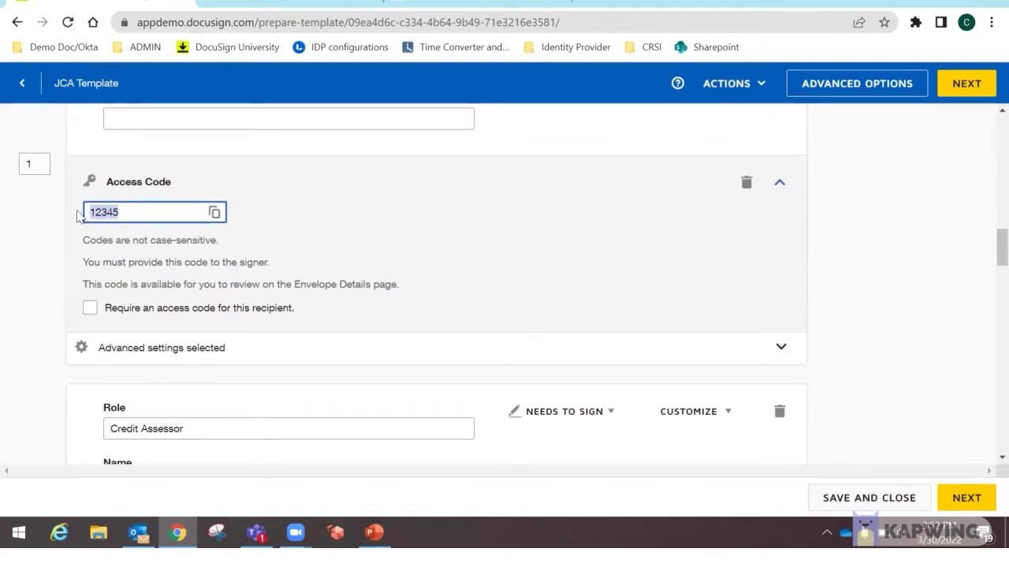
pyautogui.click(132, 214)
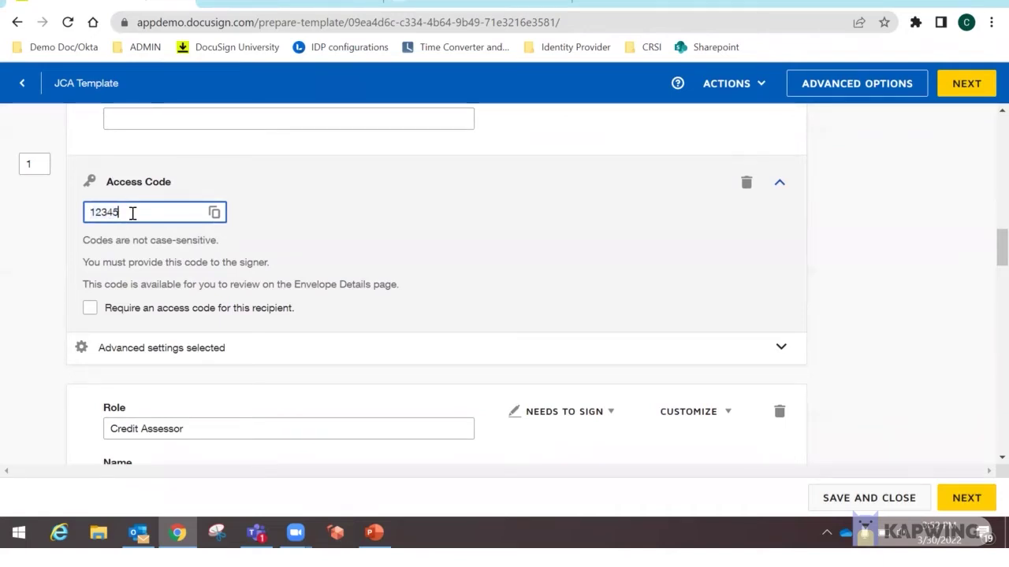
pyautogui.doubleClick(96, 214)
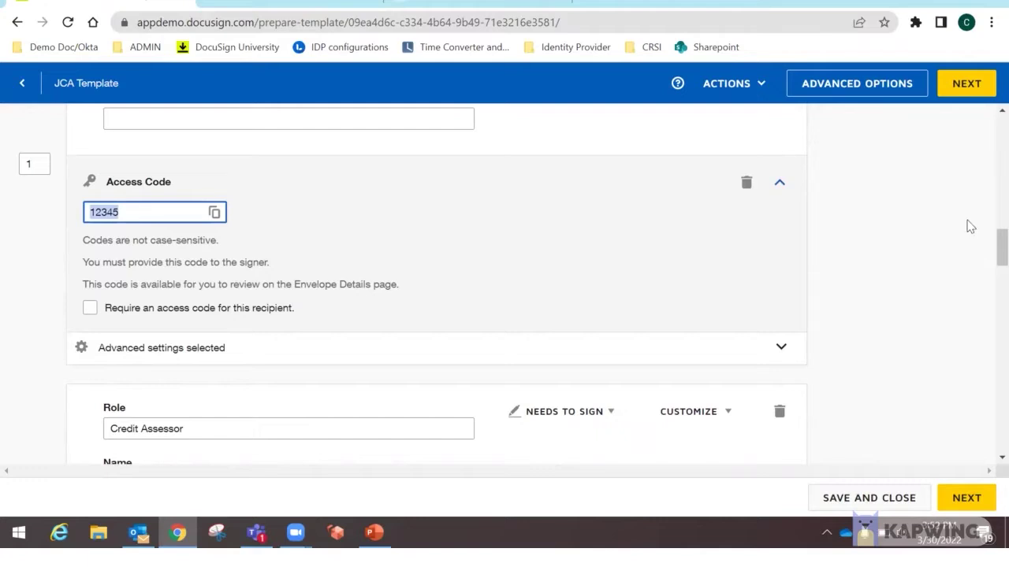
pyautogui.scroll(-1, 985, 249)
pyautogui.scroll(-3, 986, 250)
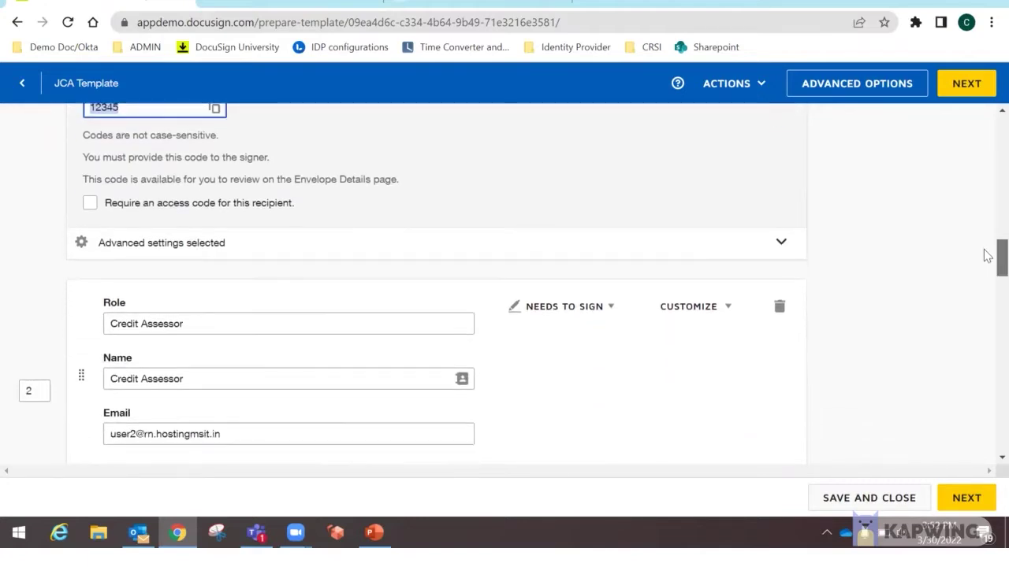
pyautogui.scroll(-1, 987, 267)
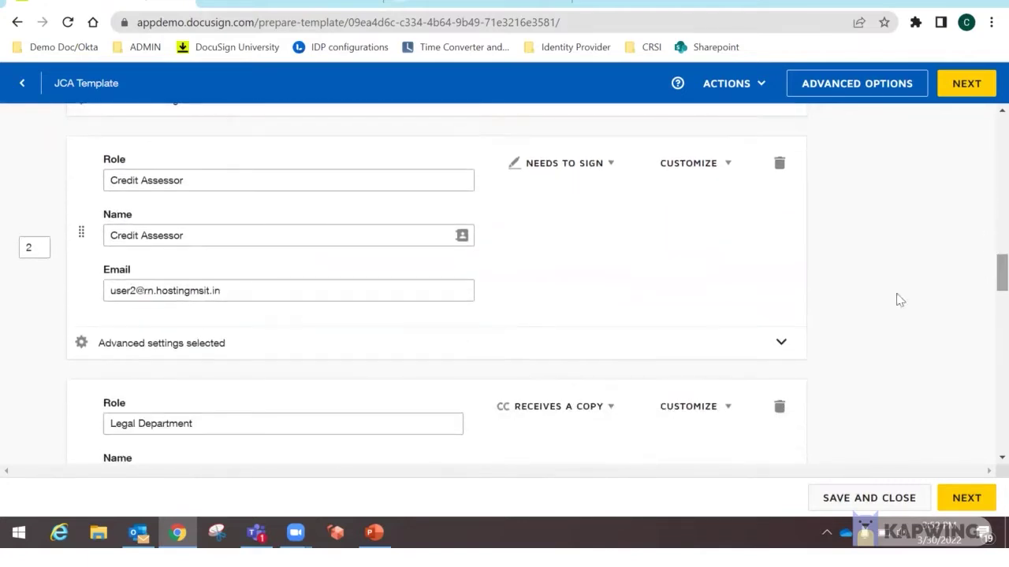
pyautogui.click(38, 248)
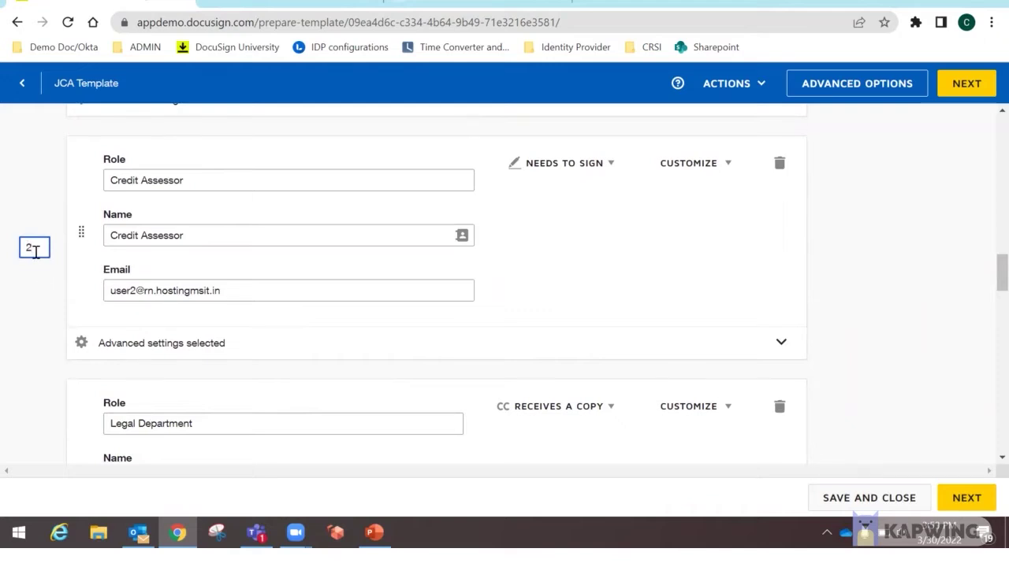
pyautogui.moveTo(182, 178); pyautogui.dragTo(89, 191)
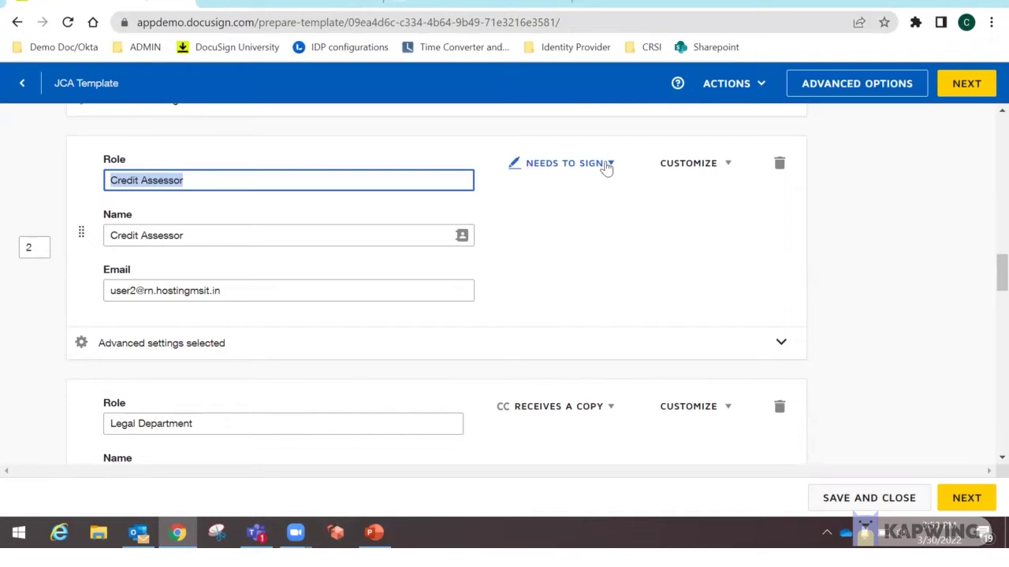
pyautogui.scroll(-2, 985, 268)
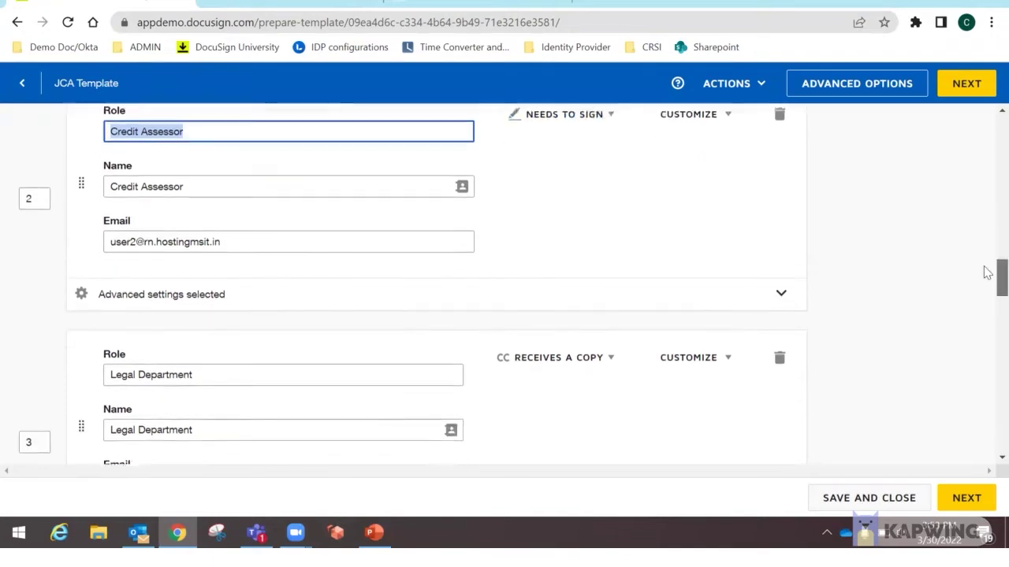
pyautogui.scroll(-3, 984, 280)
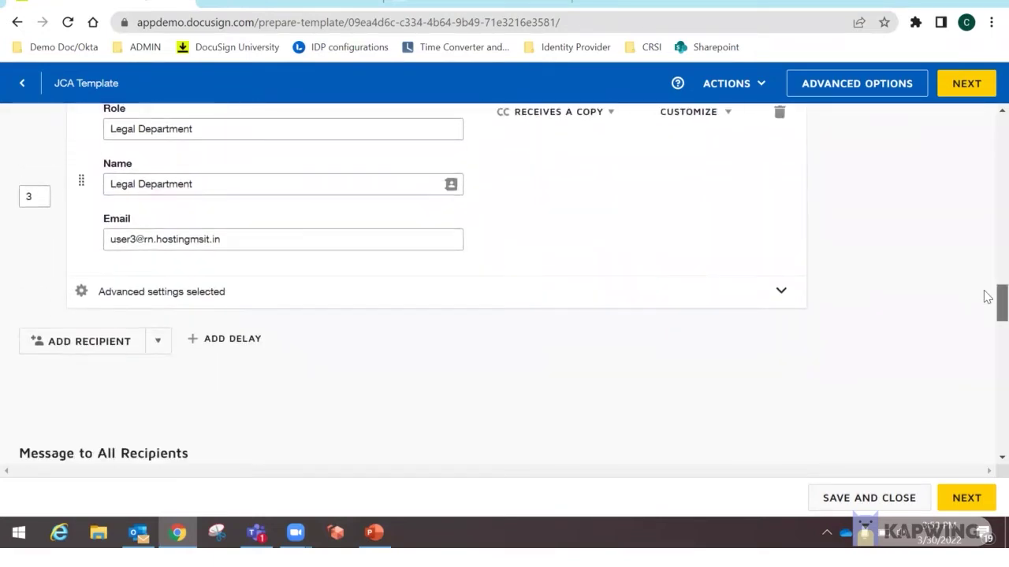
pyautogui.scroll(1, 984, 296)
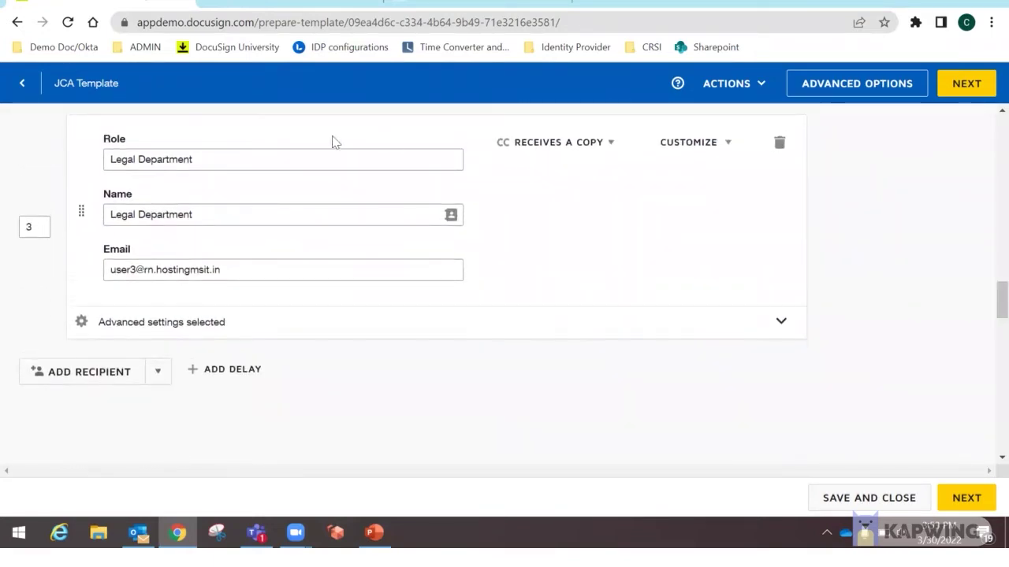
pyautogui.moveTo(199, 162); pyautogui.dragTo(106, 164)
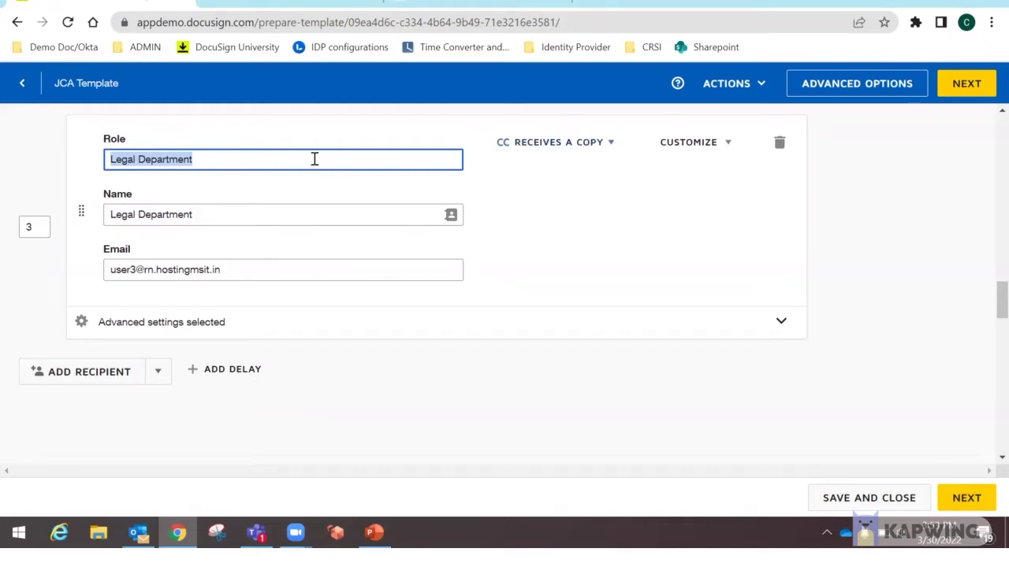
pyautogui.click(242, 163)
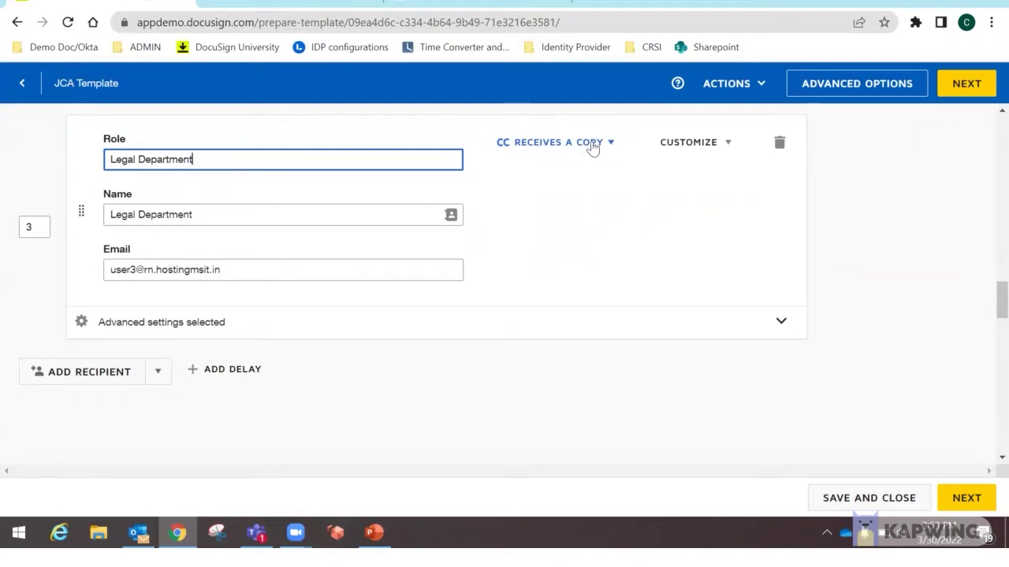
pyautogui.click(30, 226)
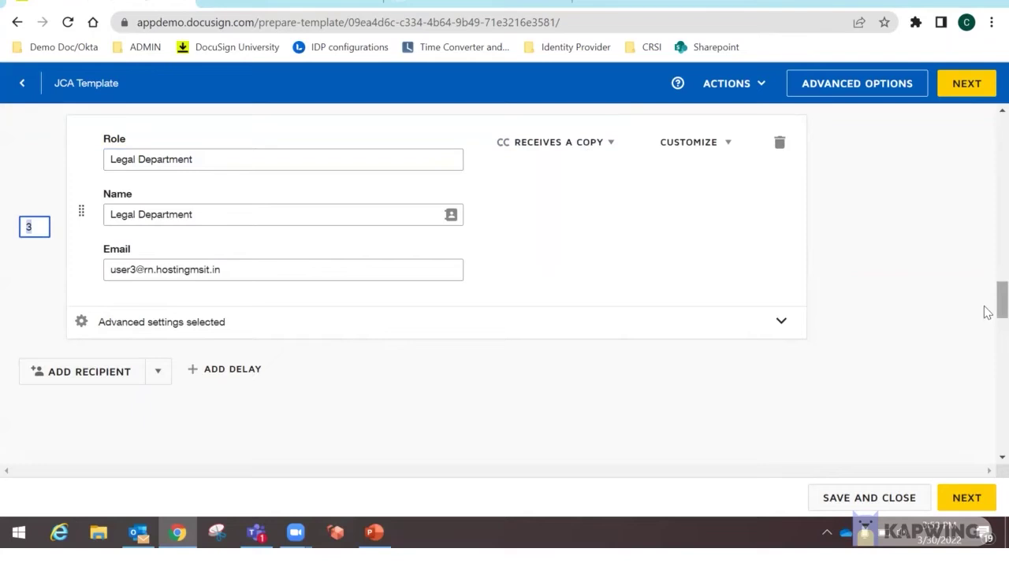
pyautogui.scroll(8, 987, 312)
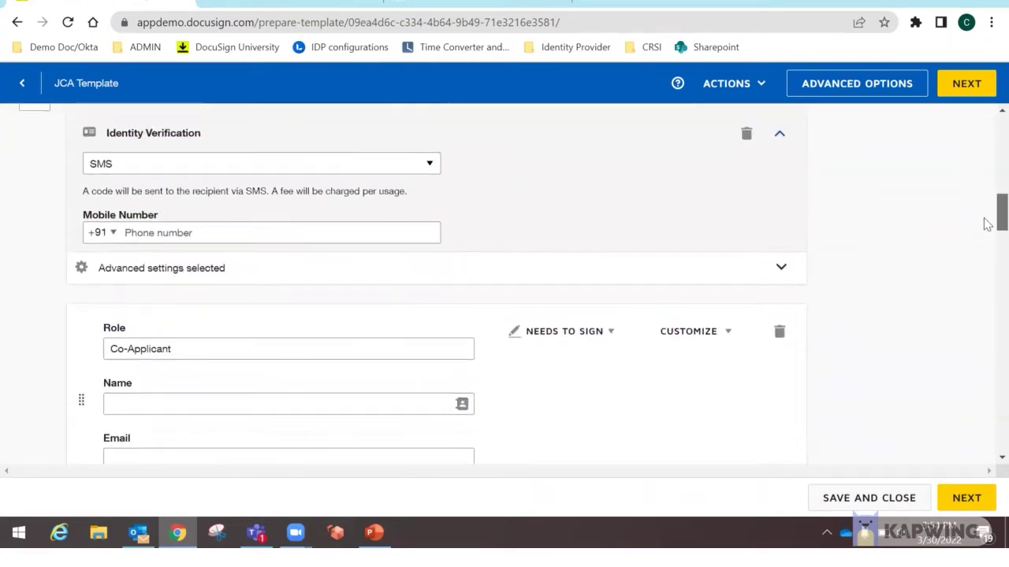
pyautogui.scroll(5, 985, 209)
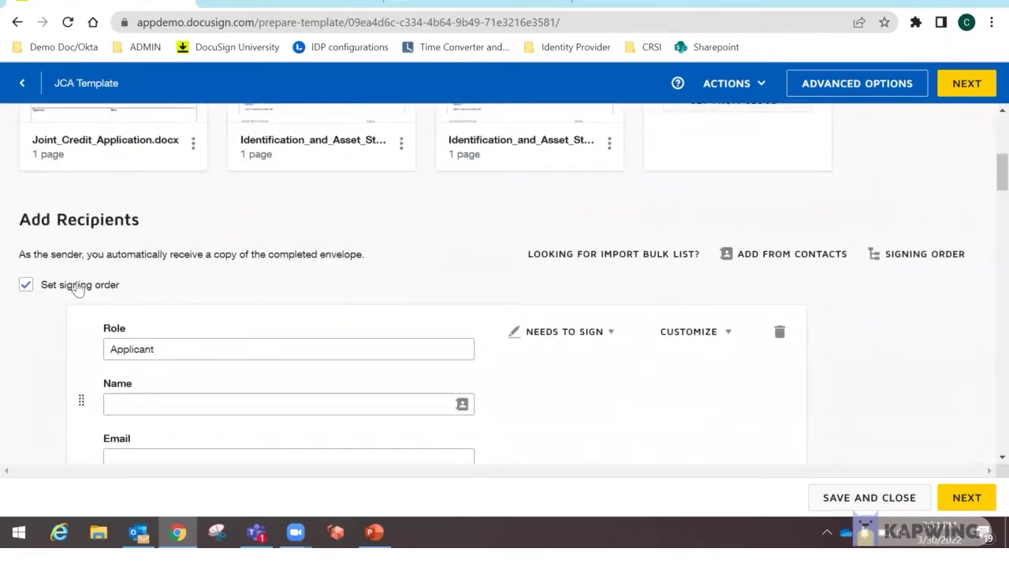
# Step: Check each role in the Signing Order Diagram: Applicant and Co-Applicant 1, Credit Assessor 2, Legal Department 3
pyautogui.click(897, 261)
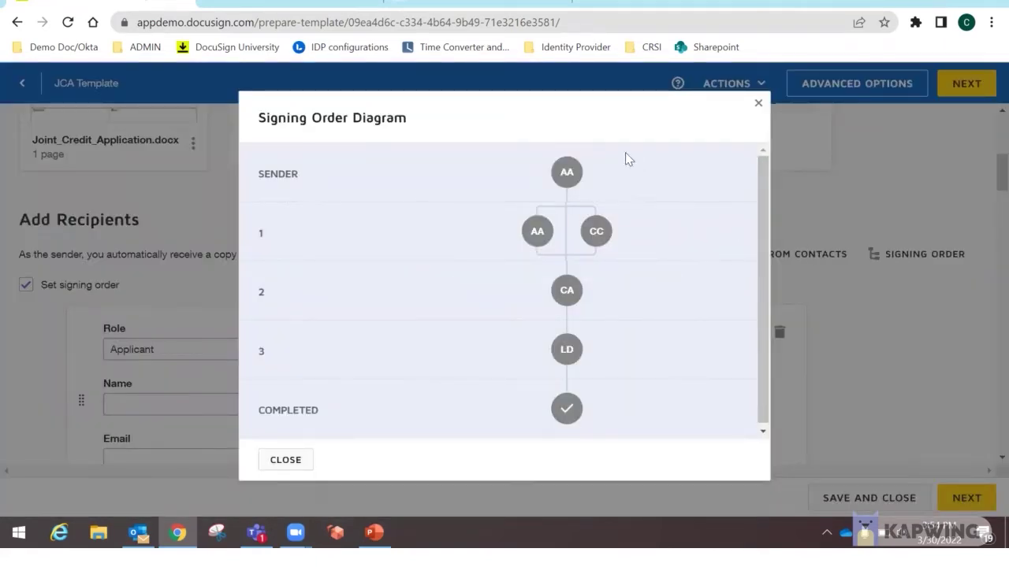
pyautogui.moveTo(567, 174)
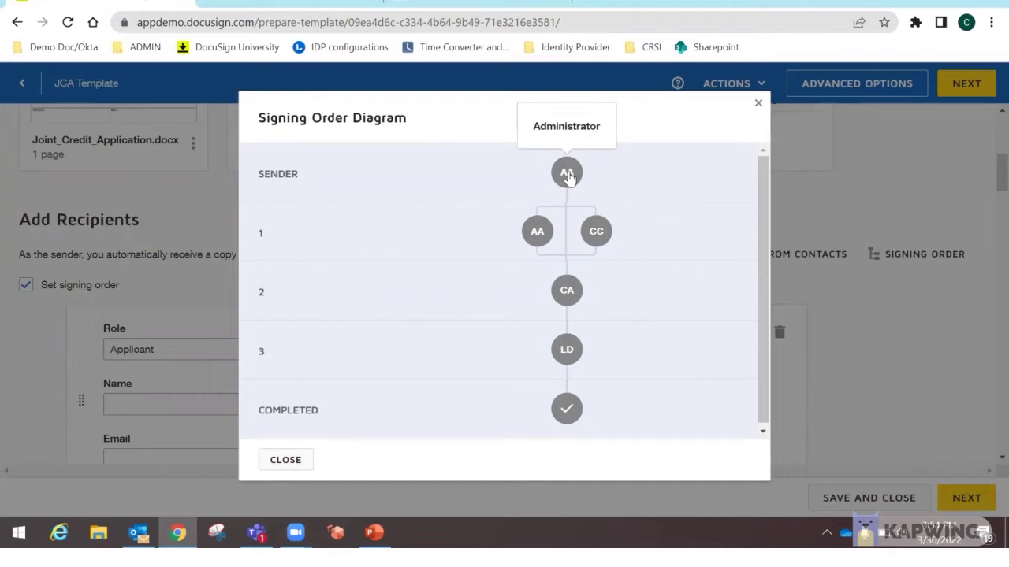
pyautogui.moveTo(539, 235)
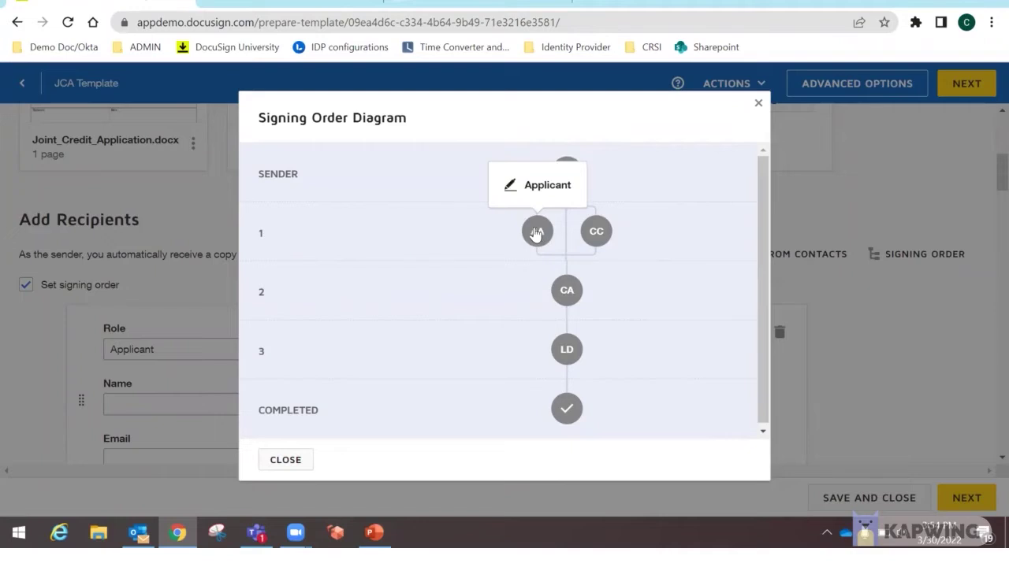
pyautogui.moveTo(596, 235)
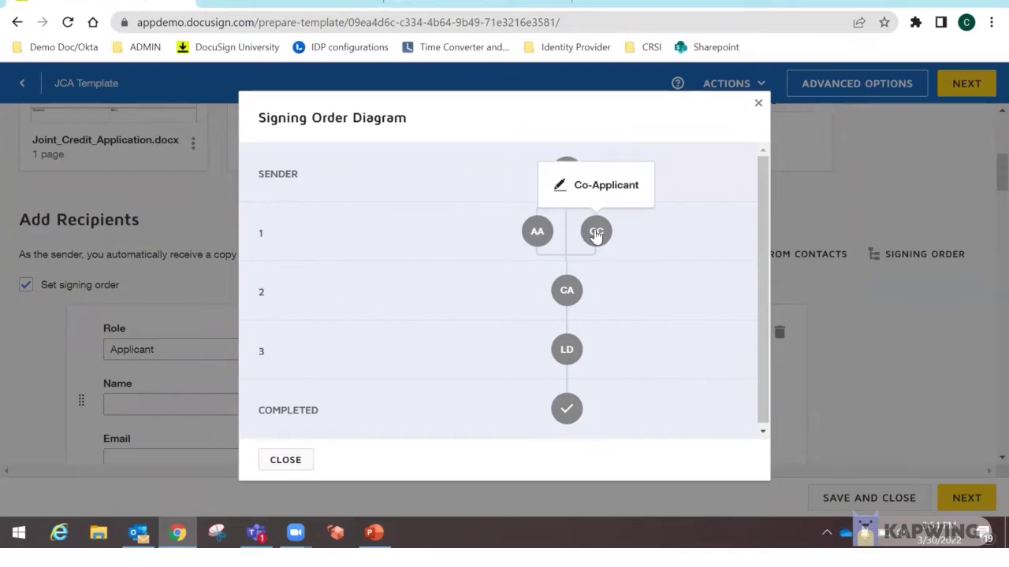
pyautogui.moveTo(565, 292)
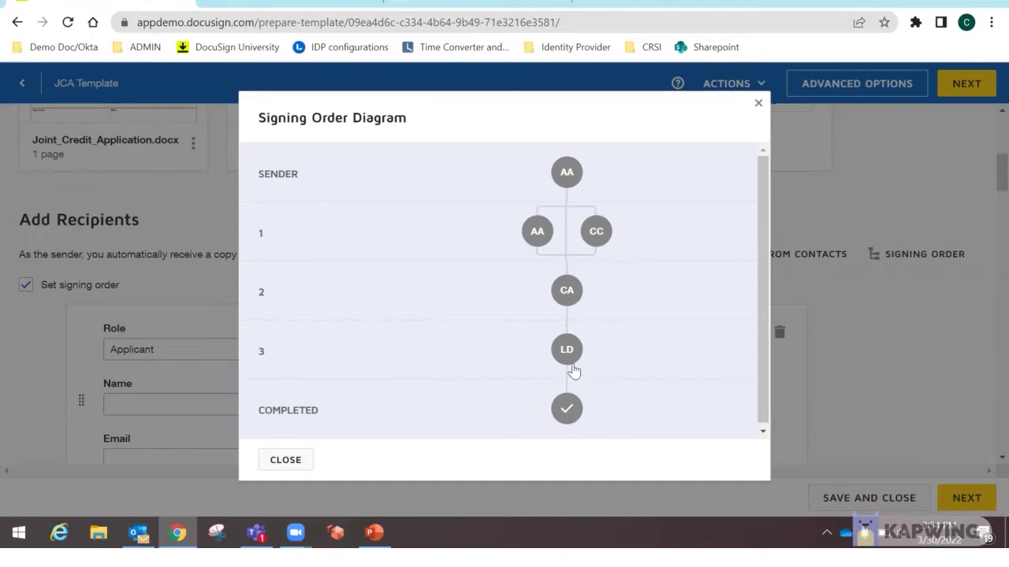
pyautogui.moveTo(569, 359)
# Step: Close the Signing Order Diagram and scroll to the Message to All Recipients section
pyautogui.click(758, 106)
pyautogui.moveTo(997, 181); pyautogui.dragTo(986, 342)
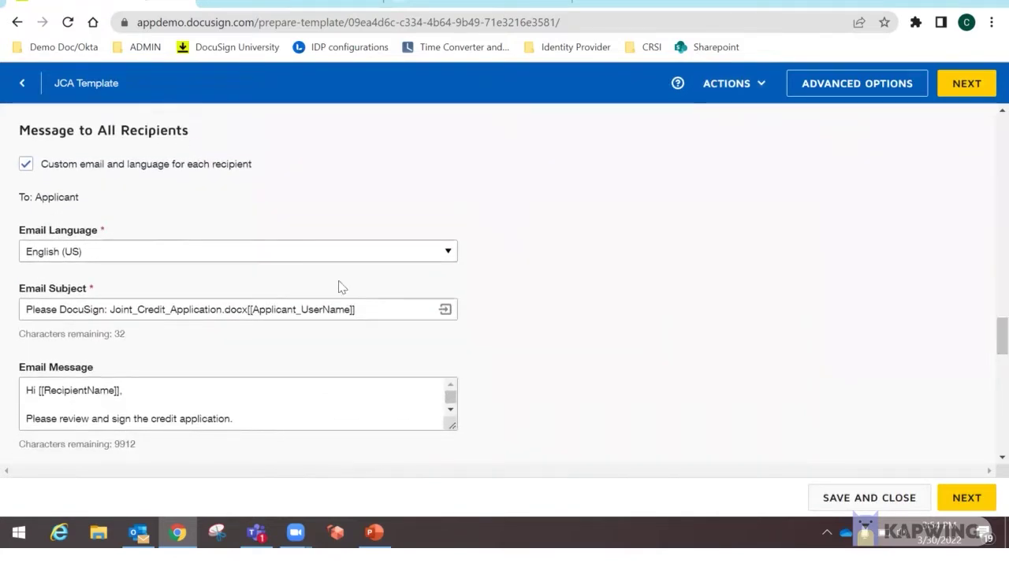
pyautogui.moveTo(20, 131); pyautogui.dragTo(209, 142)
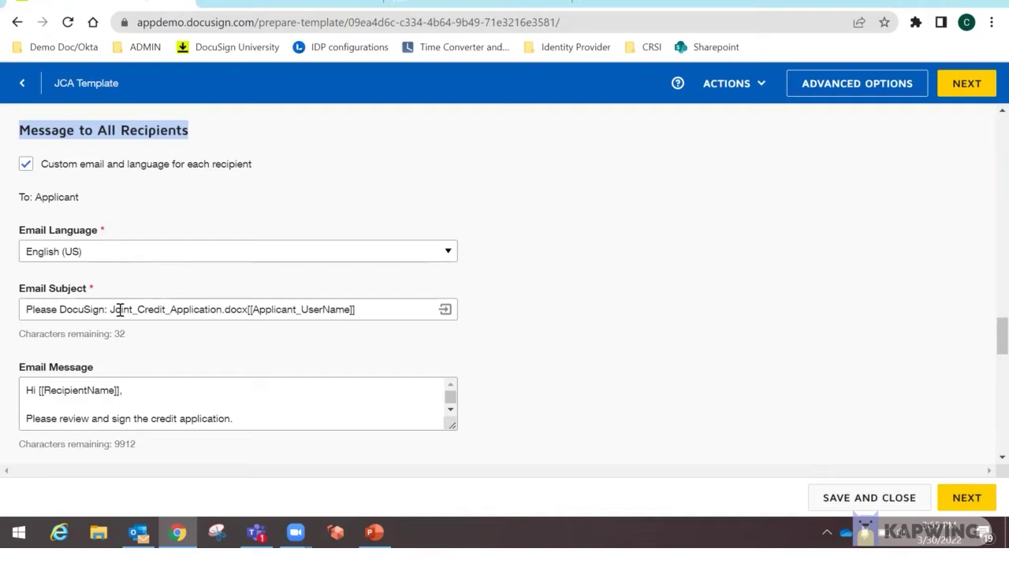
pyautogui.moveTo(113, 308); pyautogui.dragTo(138, 308)
pyautogui.moveTo(202, 302); pyautogui.dragTo(246, 302)
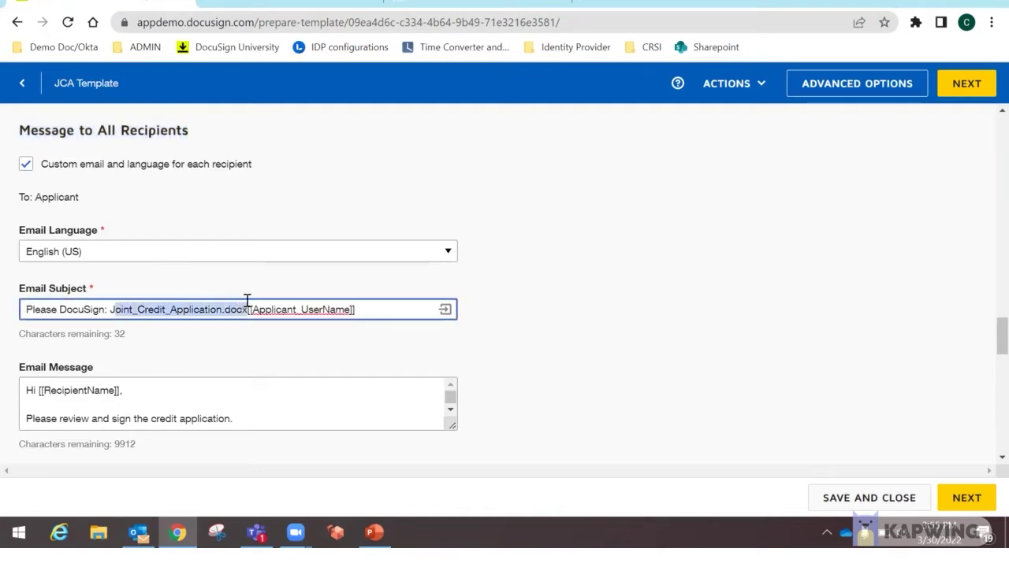
pyautogui.moveTo(358, 310); pyautogui.dragTo(249, 313)
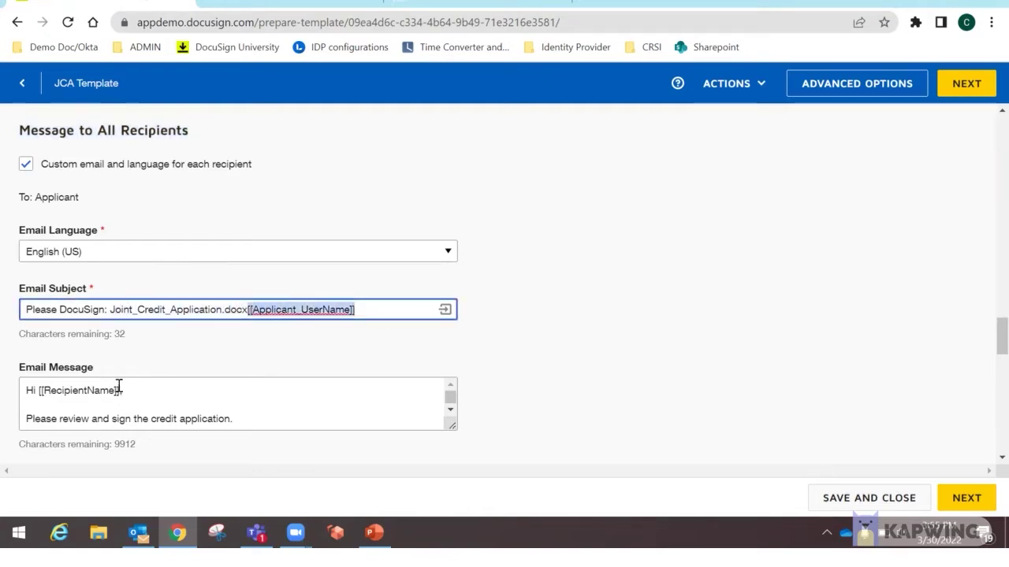
pyautogui.moveTo(123, 390); pyautogui.dragTo(268, 425)
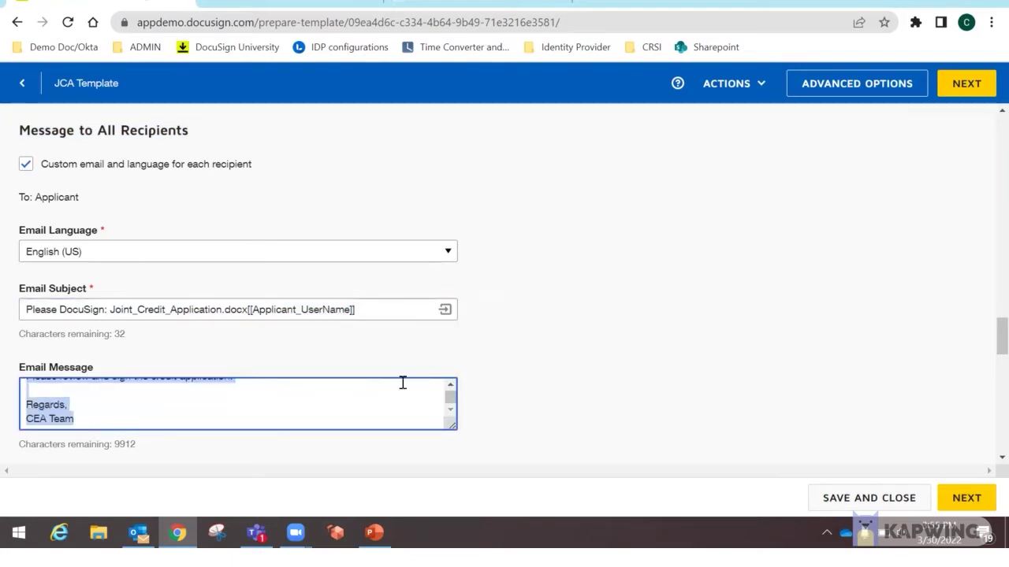
pyautogui.scroll(3, 449, 398)
pyautogui.click(124, 390)
pyautogui.moveTo(124, 390); pyautogui.dragTo(21, 391)
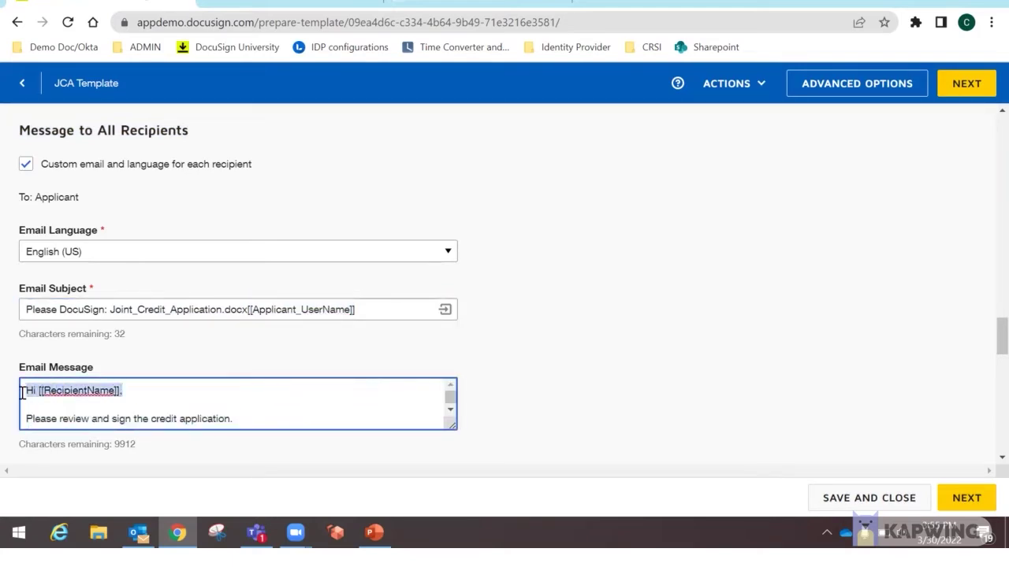
pyautogui.click(145, 391)
pyautogui.scroll(-3, 987, 453)
pyautogui.scroll(-2, 987, 457)
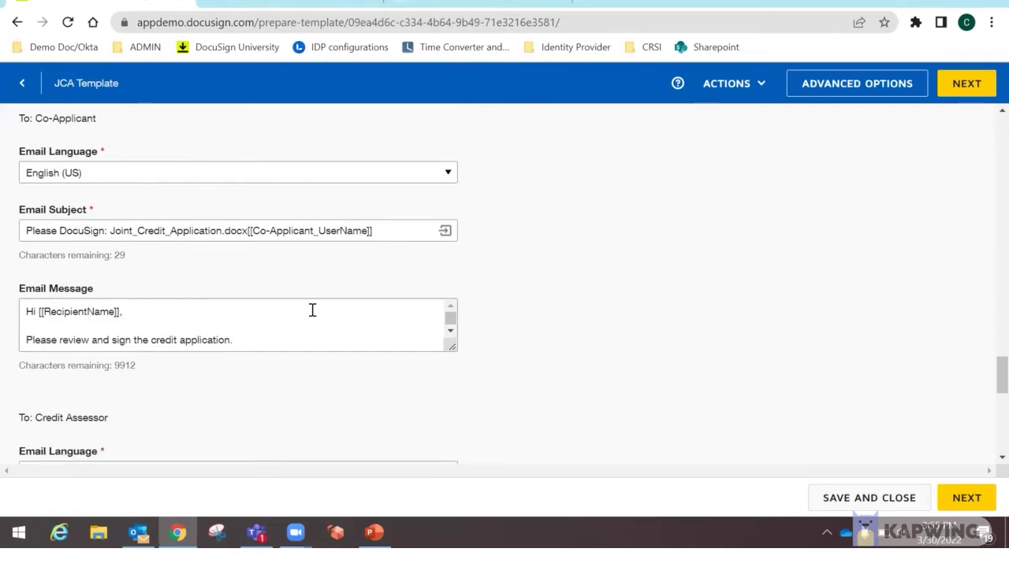
pyautogui.moveTo(247, 231); pyautogui.dragTo(390, 229)
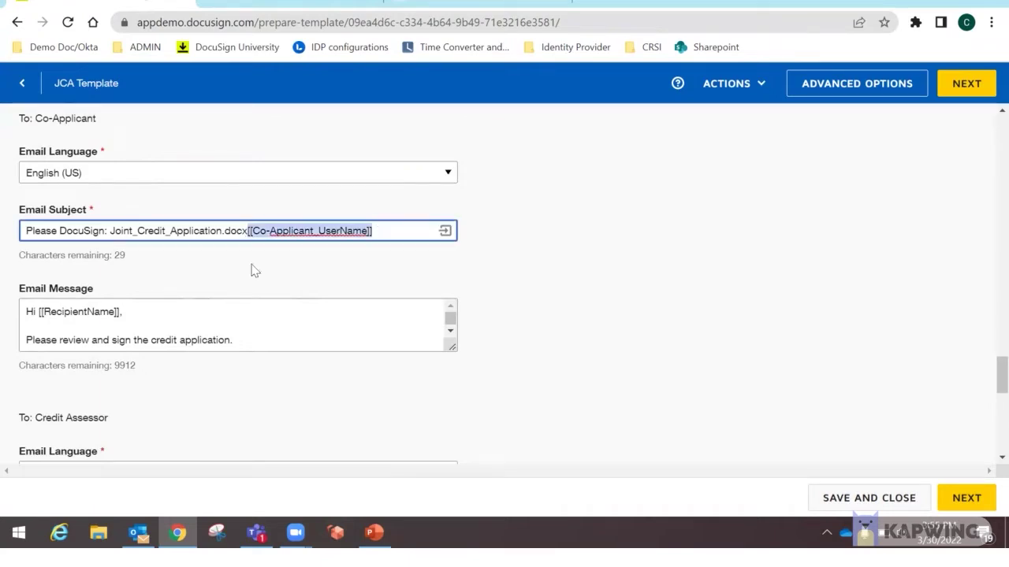
pyautogui.moveTo(125, 311); pyautogui.dragTo(65, 308)
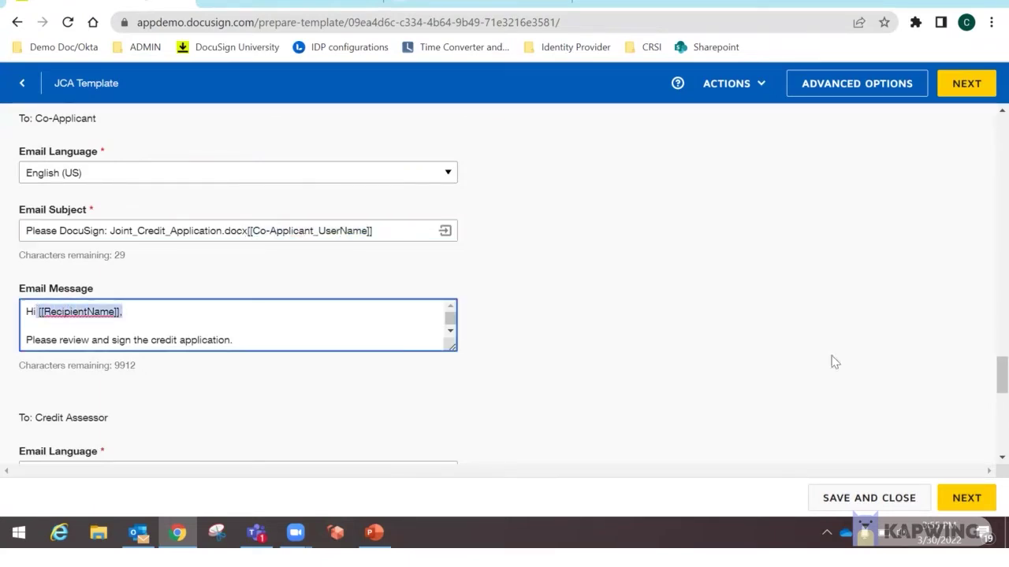
pyautogui.scroll(-3, 987, 464)
pyautogui.scroll(-6, 987, 463)
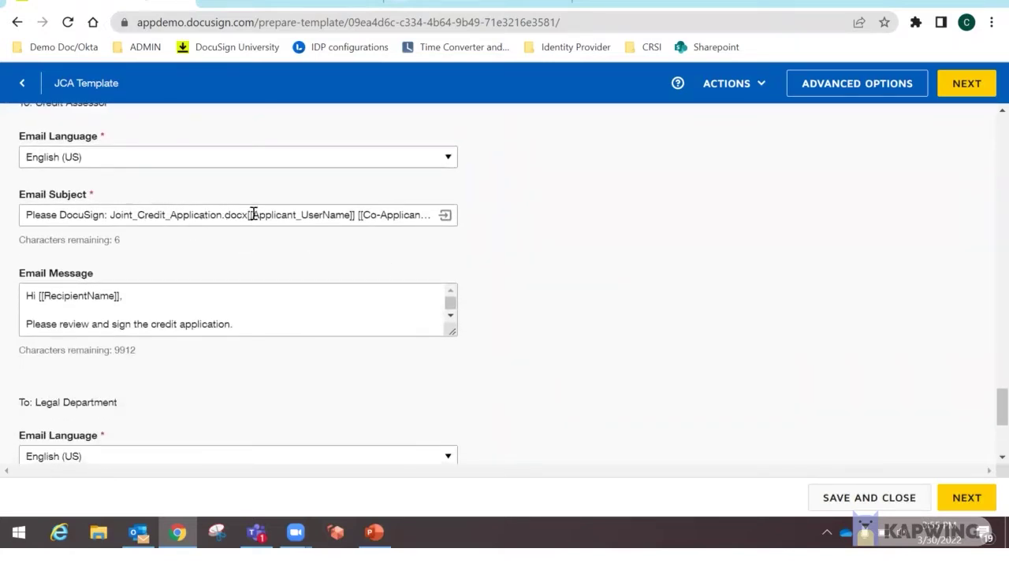
pyautogui.moveTo(249, 214); pyautogui.dragTo(429, 215)
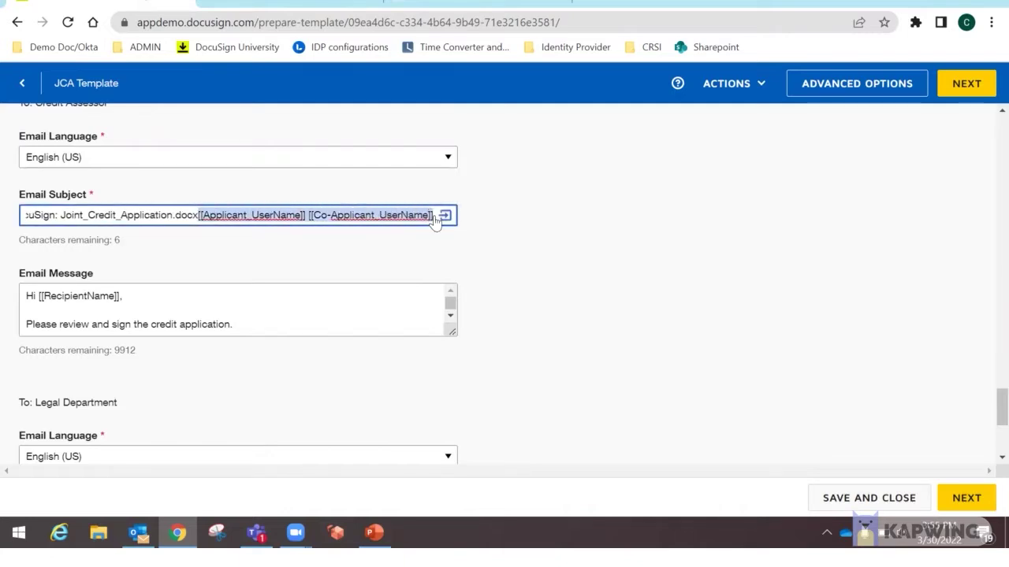
pyautogui.moveTo(135, 296); pyautogui.dragTo(155, 298)
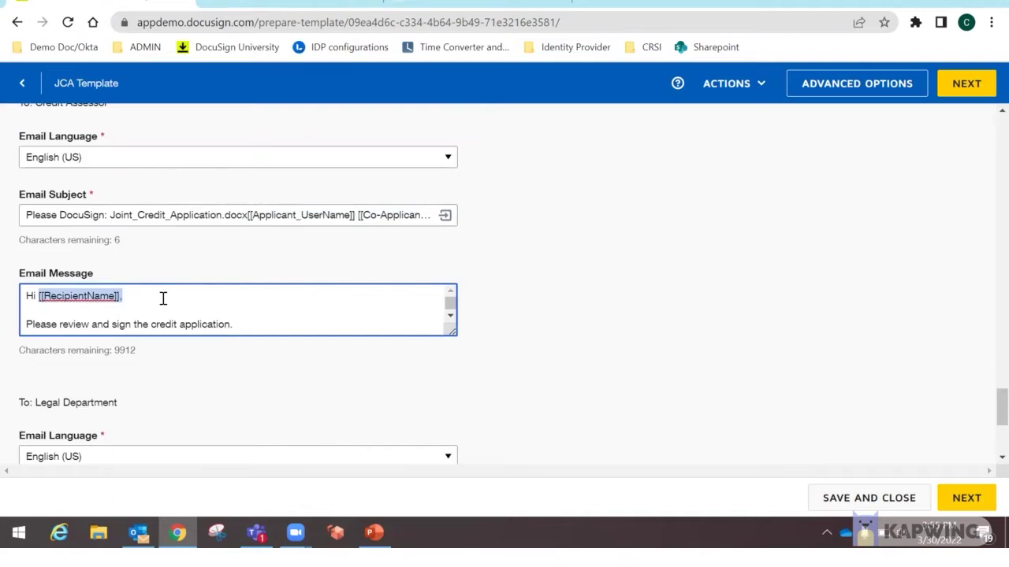
pyautogui.click(64, 295)
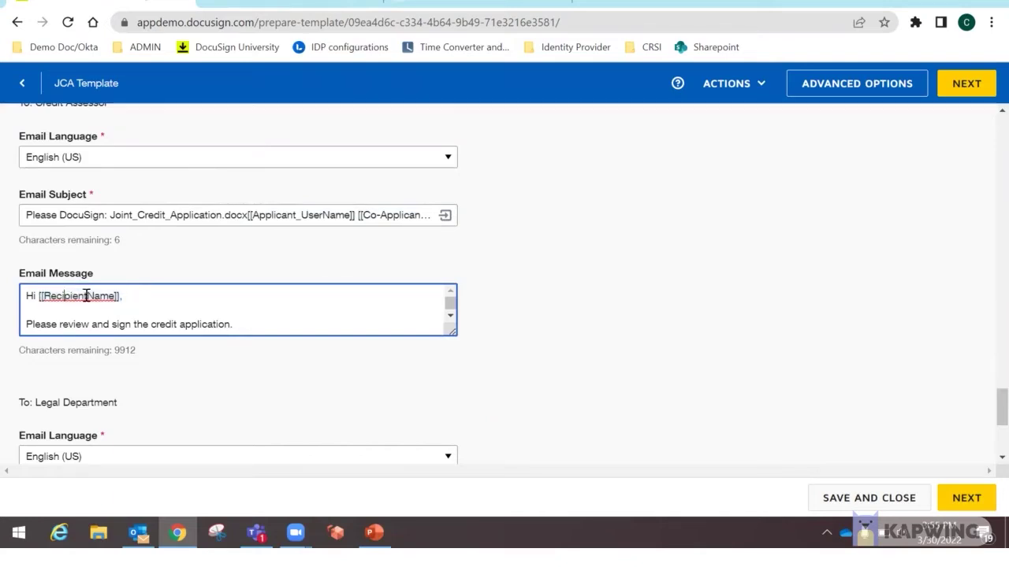
pyautogui.moveTo(38, 295); pyautogui.dragTo(136, 297)
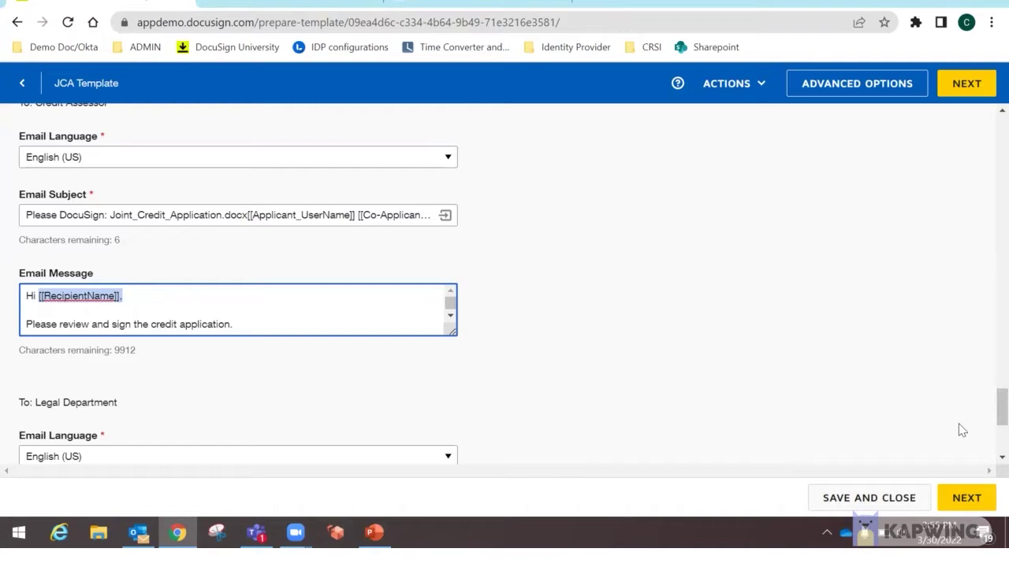
pyautogui.scroll(-3, 970, 435)
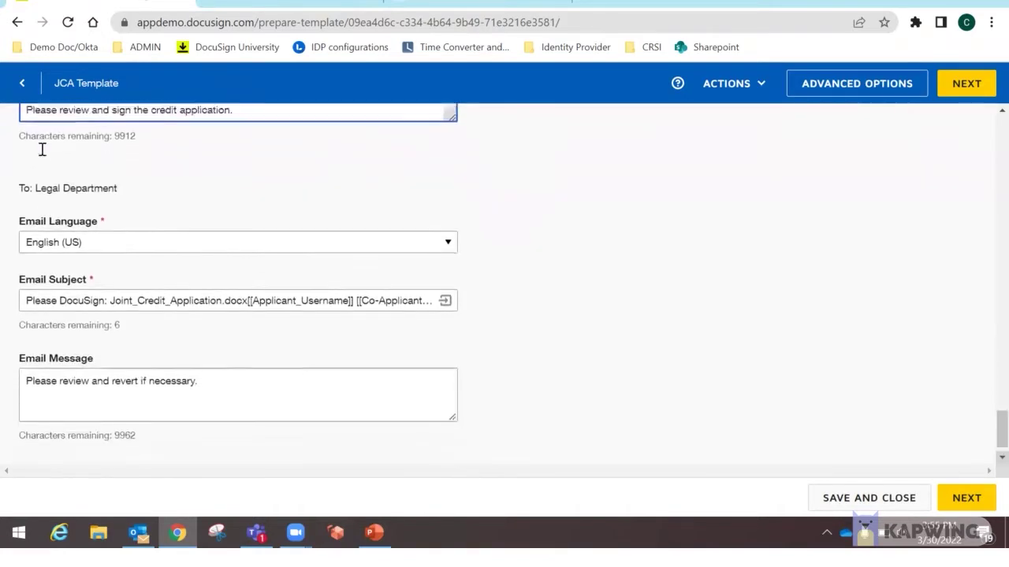
# Step: Review the Legal Department email: both username placeholders in the subject, and 'Please review and revert if necessary.'
pyautogui.scroll(-1, 42, 150)
pyautogui.tripleClick(131, 155)
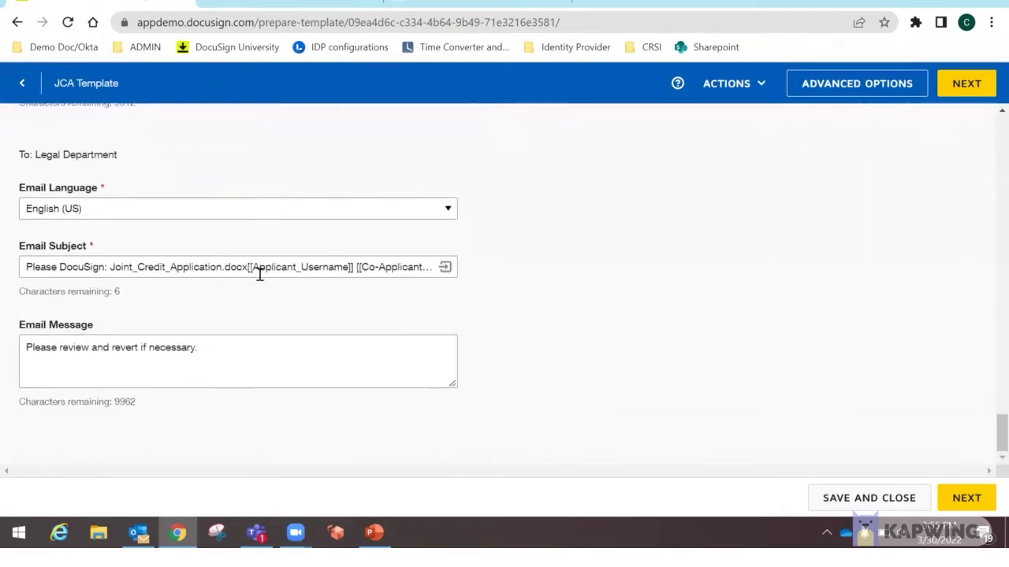
pyautogui.click(62, 267)
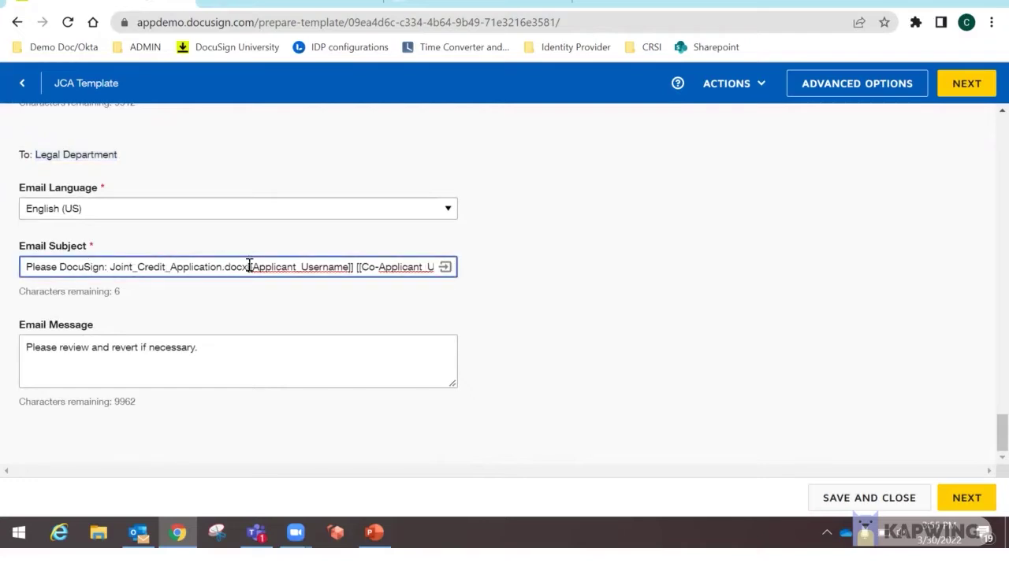
pyautogui.moveTo(247, 267); pyautogui.dragTo(486, 319)
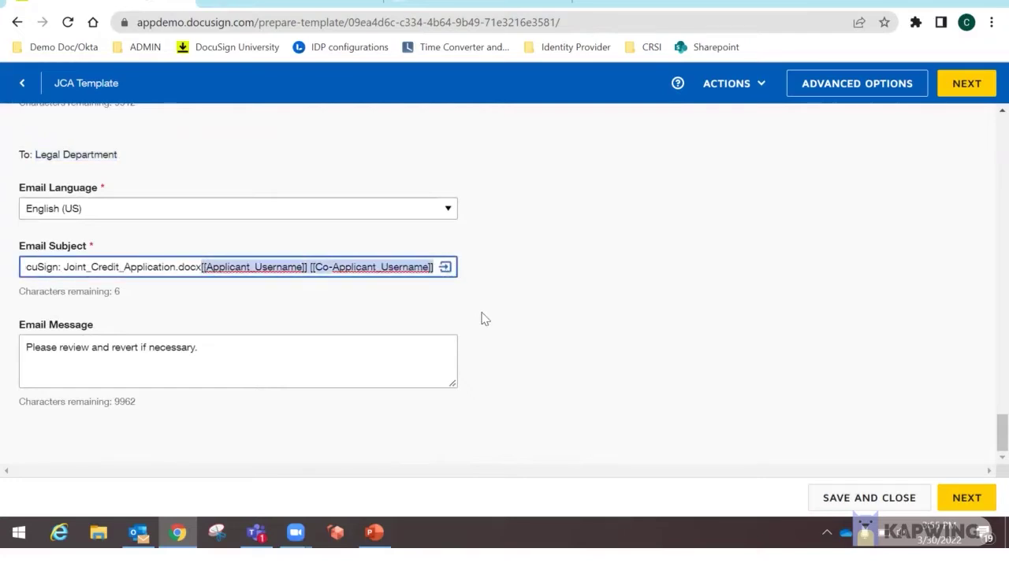
pyautogui.click(212, 356)
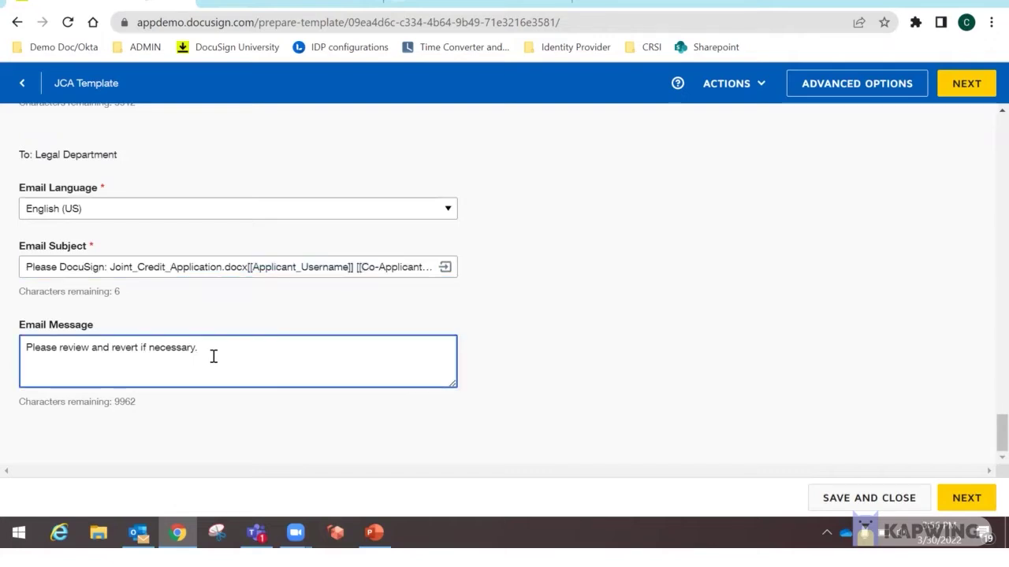
pyautogui.moveTo(213, 356); pyautogui.dragTo(28, 356)
pyautogui.click(213, 354)
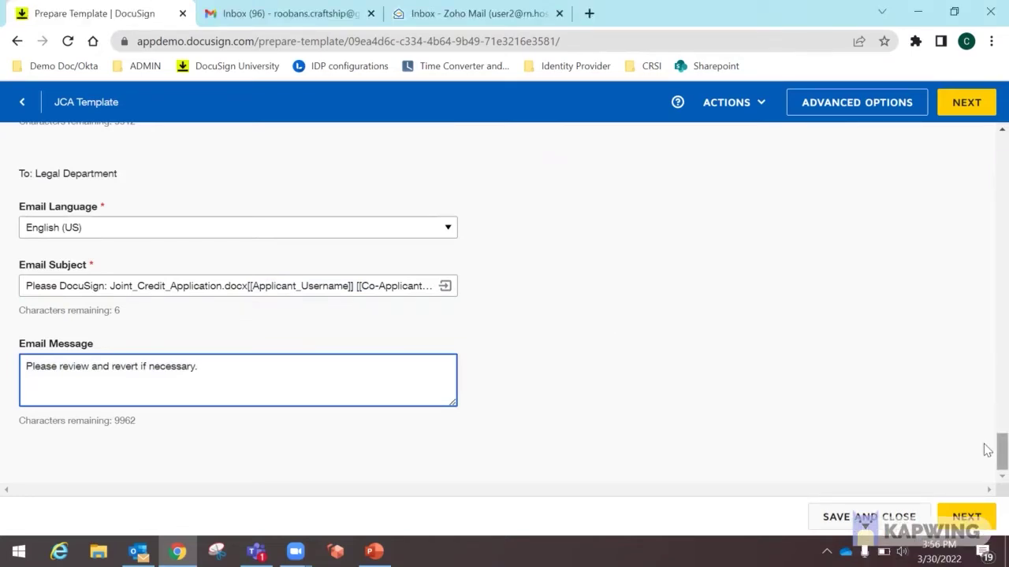
# Step: Move past the email settings to the template's name, description and documents
pyautogui.moveTo(986, 430); pyautogui.dragTo(988, 417)
pyautogui.scroll(-2, 986, 438)
pyautogui.click(966, 102)
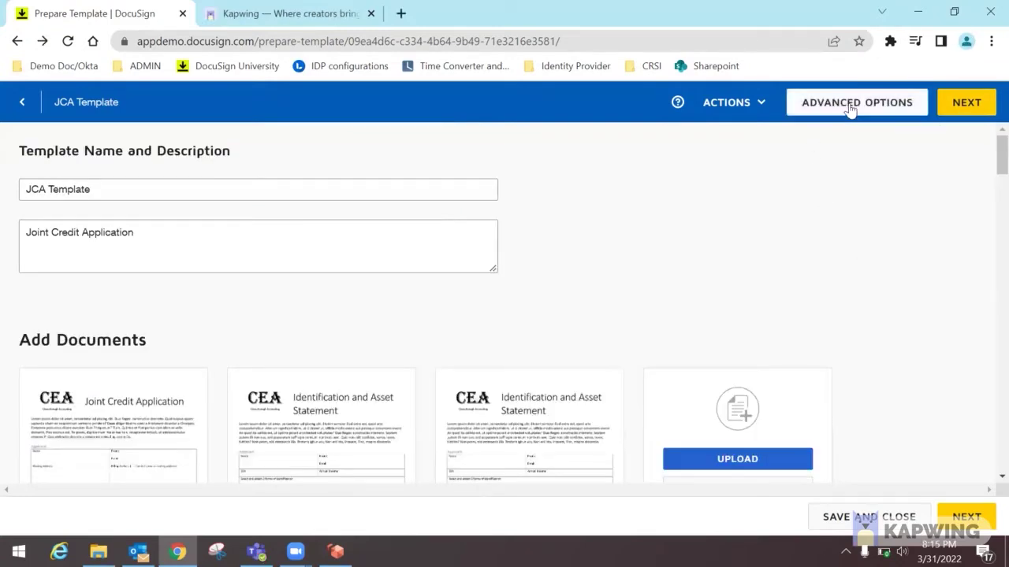
# Step: Review Advanced Options: recipient privileges, reminders, 120-day expiration, blank password and CEA Group branding
pyautogui.click(849, 109)
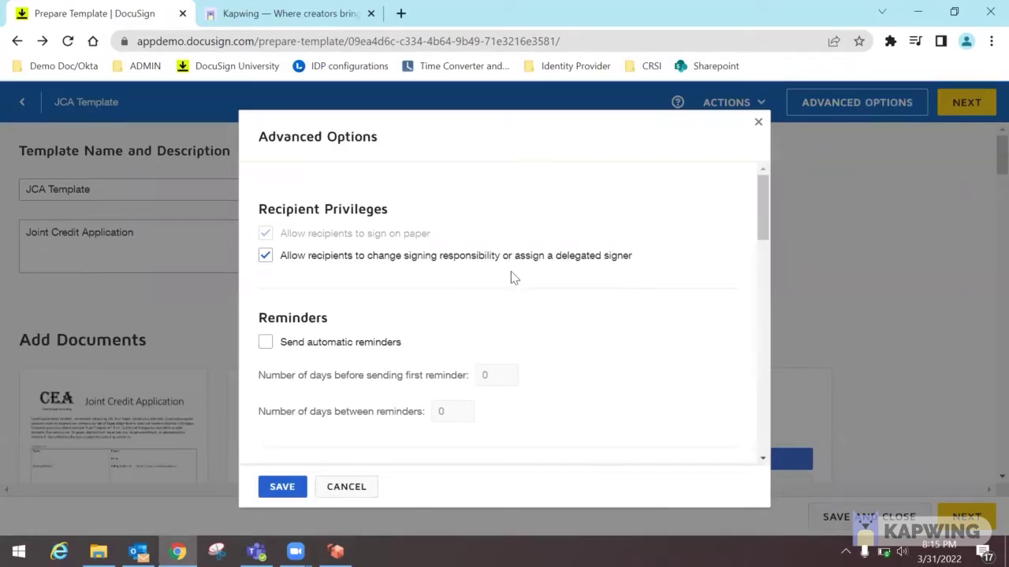
pyautogui.moveTo(759, 212); pyautogui.dragTo(772, 239)
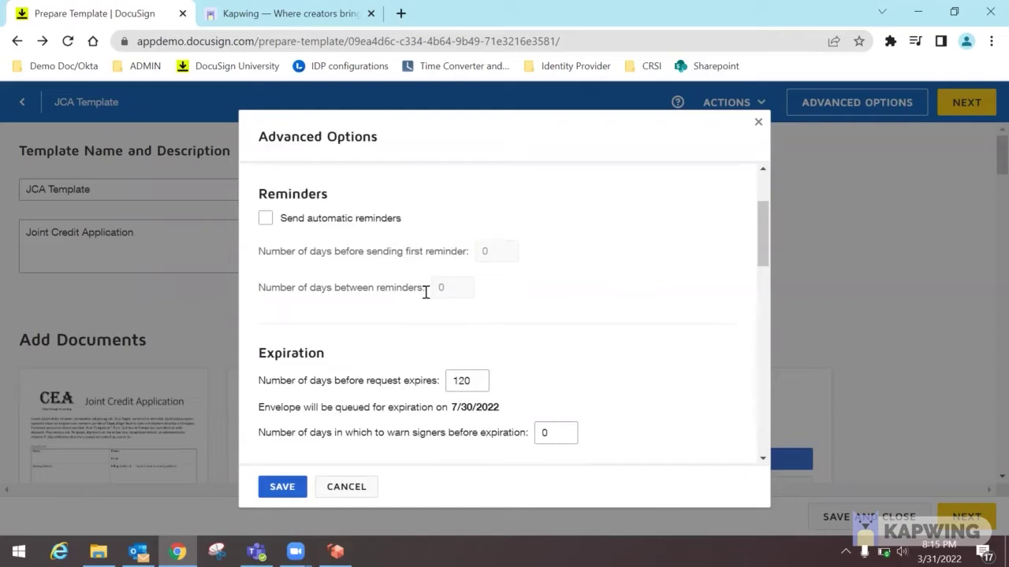
pyautogui.moveTo(764, 252); pyautogui.dragTo(770, 280)
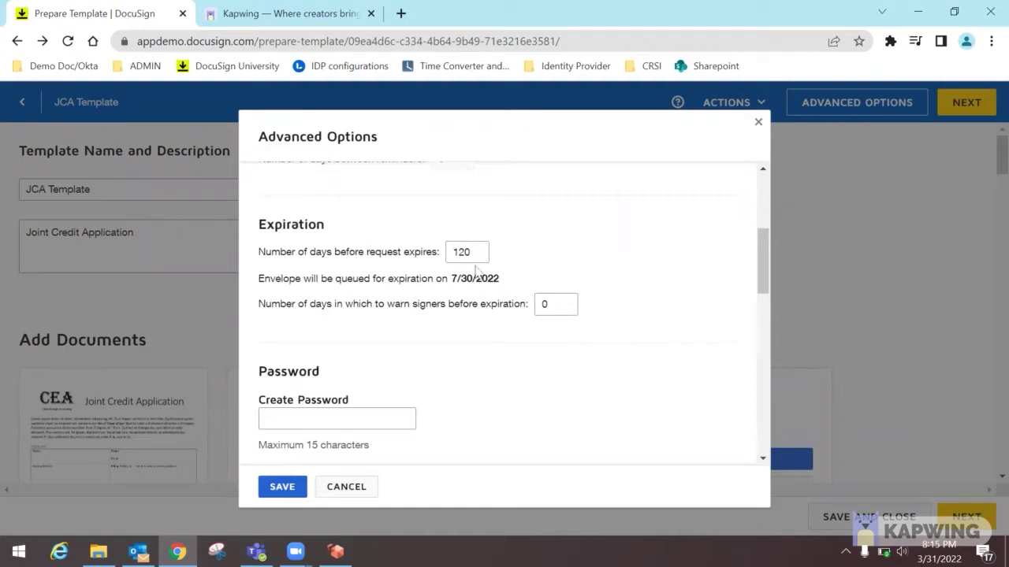
pyautogui.moveTo(761, 266); pyautogui.dragTo(763, 298)
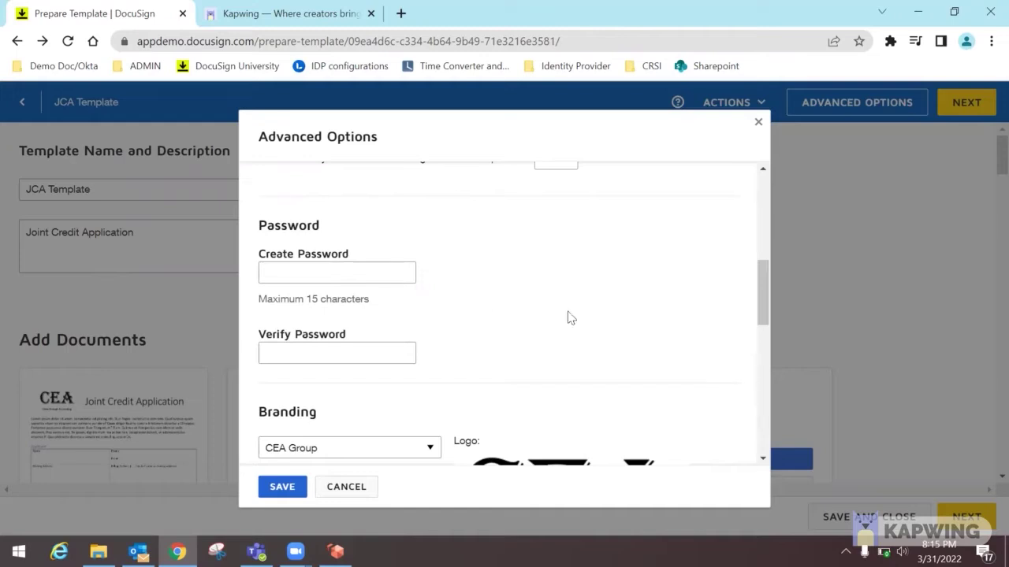
pyautogui.moveTo(762, 288); pyautogui.dragTo(778, 341)
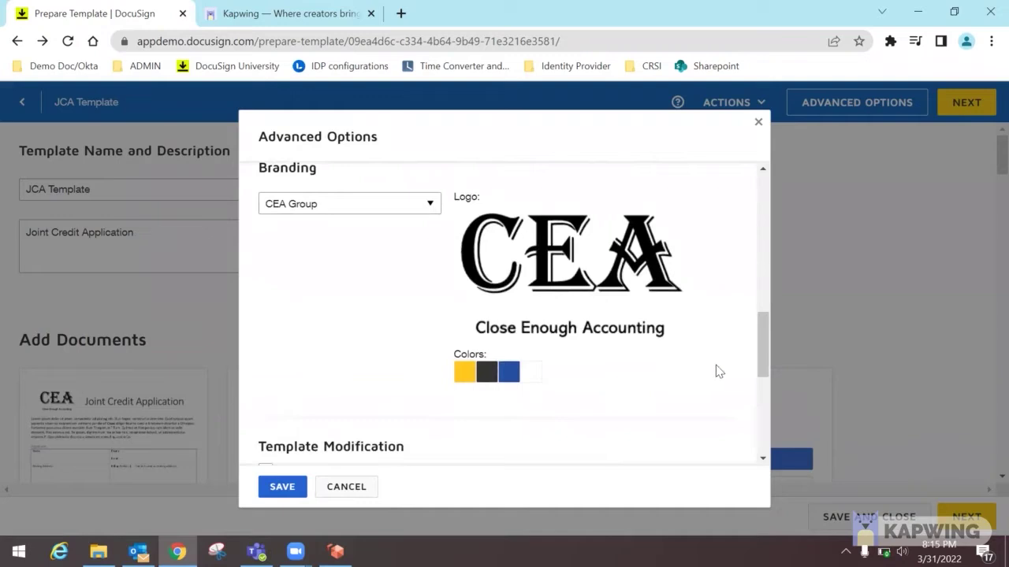
# Step: Save Advanced Options with sender edits blocked, Quick send only and comments enabled, then go to Add Fields
pyautogui.moveTo(763, 358); pyautogui.dragTo(772, 410)
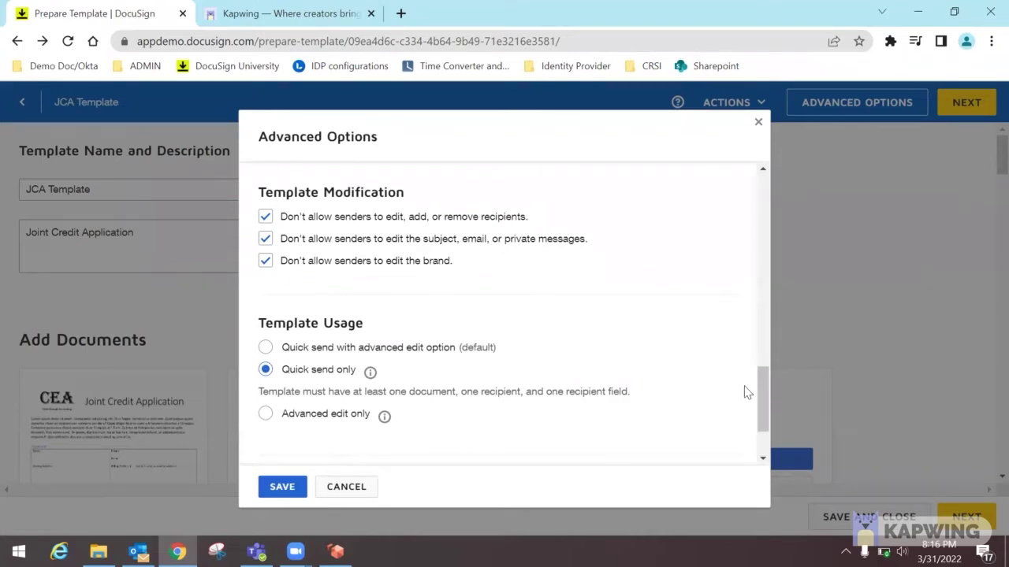
pyautogui.scroll(-1, 766, 396)
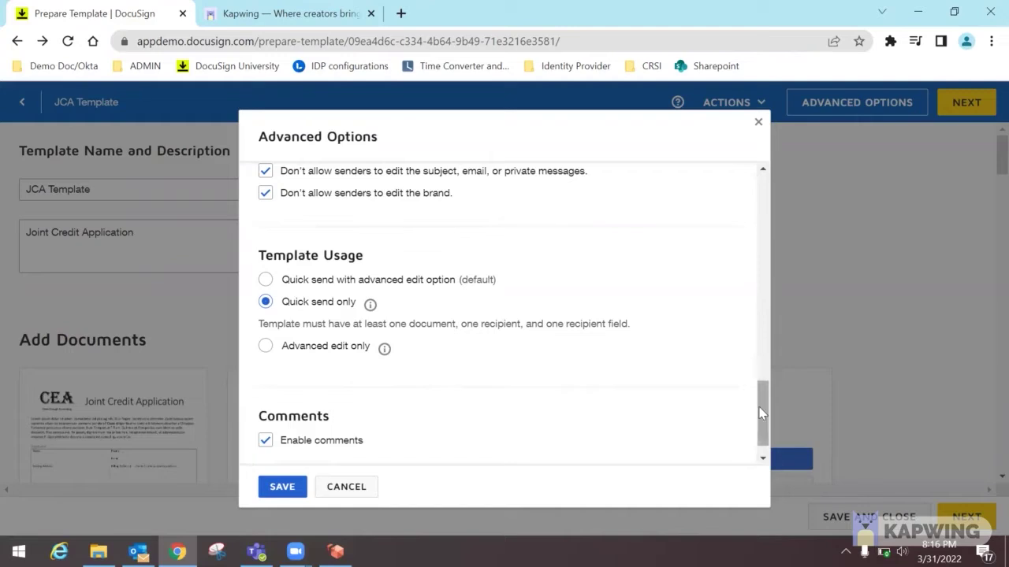
pyautogui.moveTo(759, 413); pyautogui.dragTo(766, 437)
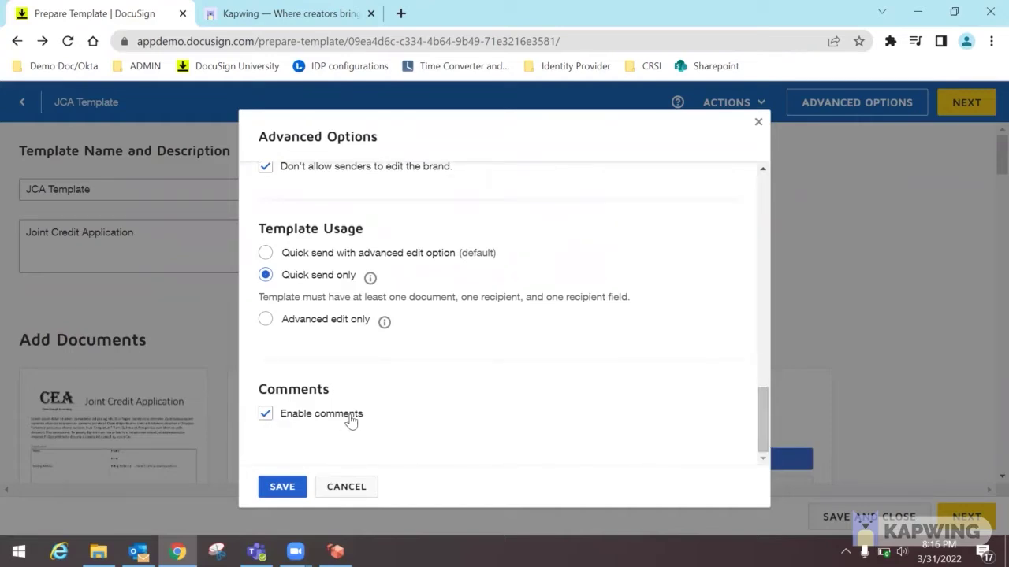
pyautogui.click(282, 486)
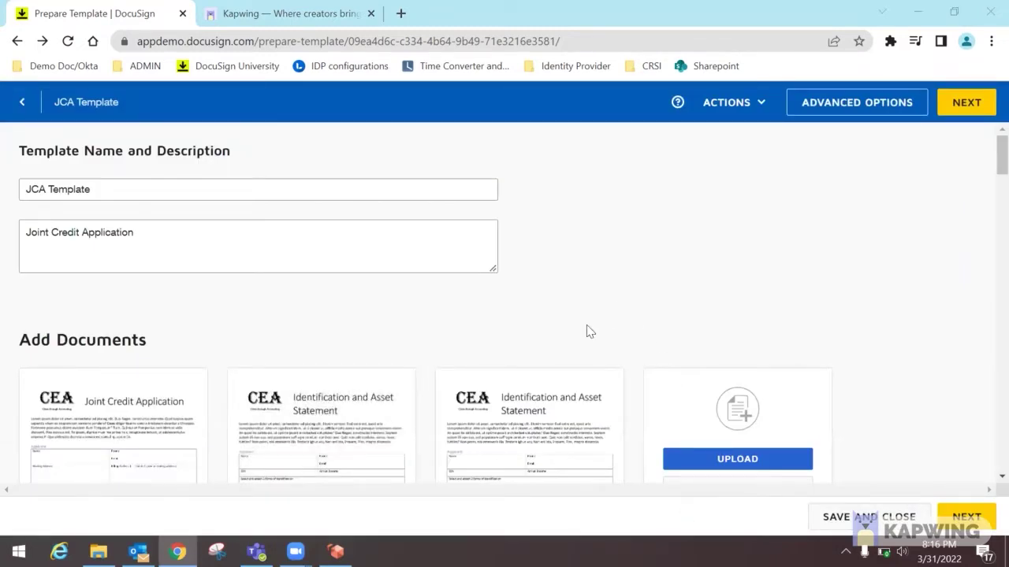
pyautogui.click(963, 103)
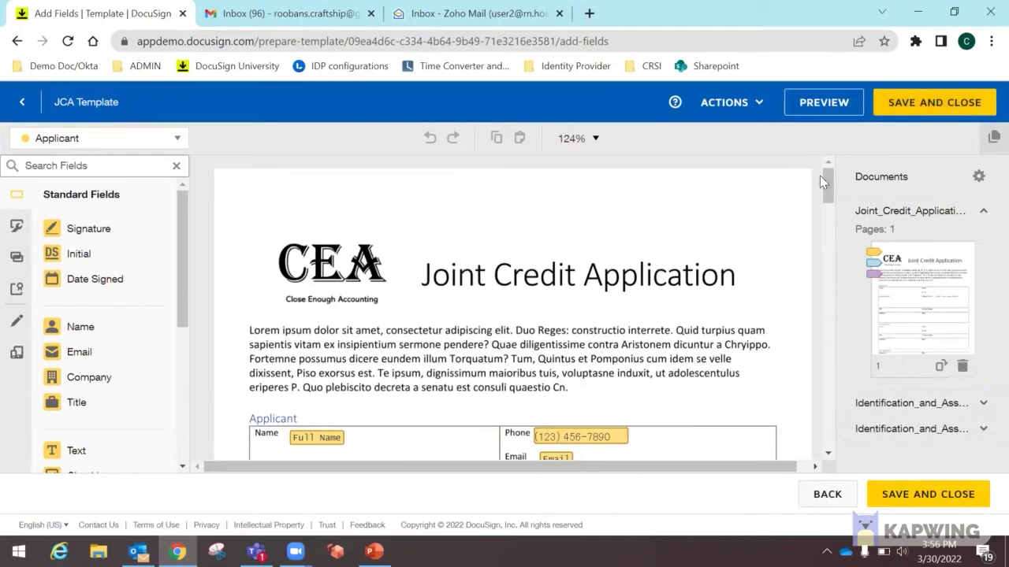
pyautogui.moveTo(826, 177); pyautogui.dragTo(828, 183)
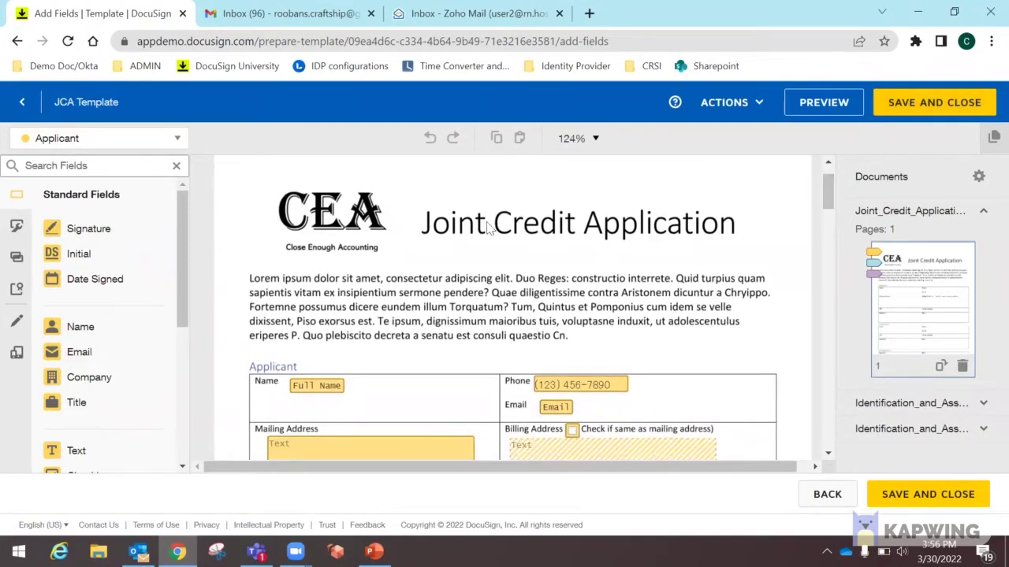
pyautogui.moveTo(829, 197); pyautogui.dragTo(832, 217)
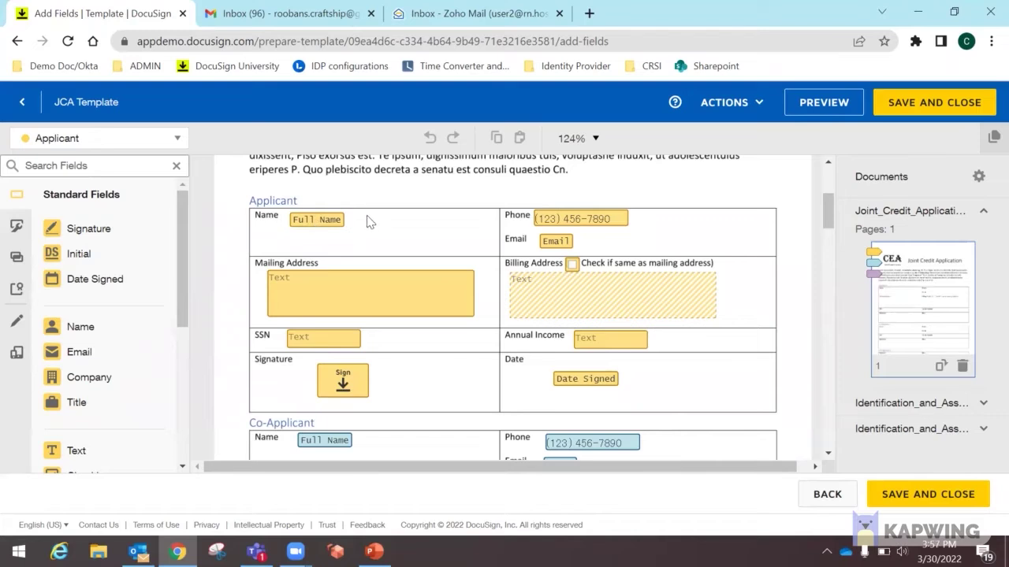
pyautogui.click(104, 140)
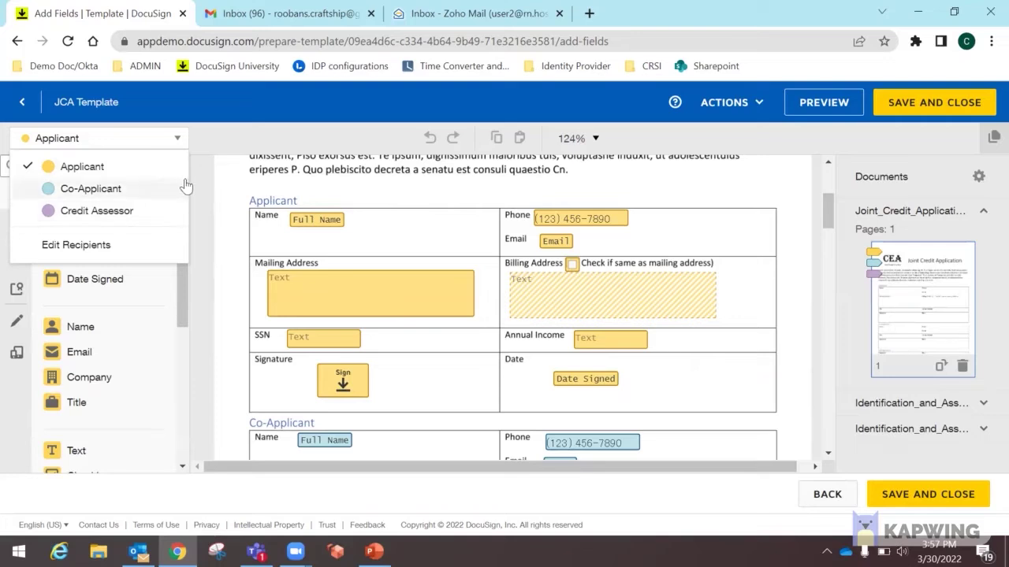
pyautogui.click(205, 181)
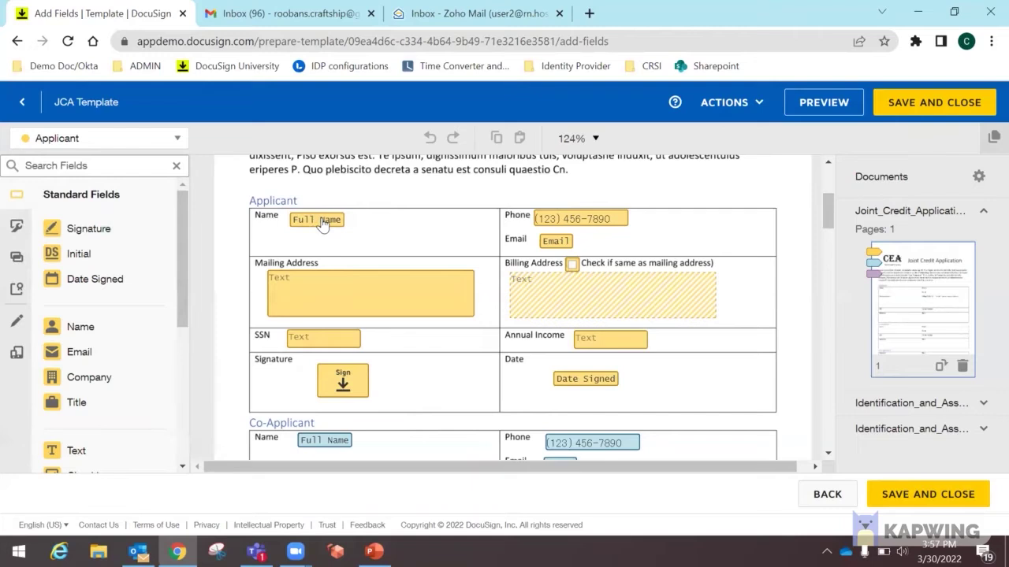
# Step: Delete a stray extra Name field and select the existing Applicant Full Name field
pyautogui.moveTo(113, 323); pyautogui.dragTo(319, 240)
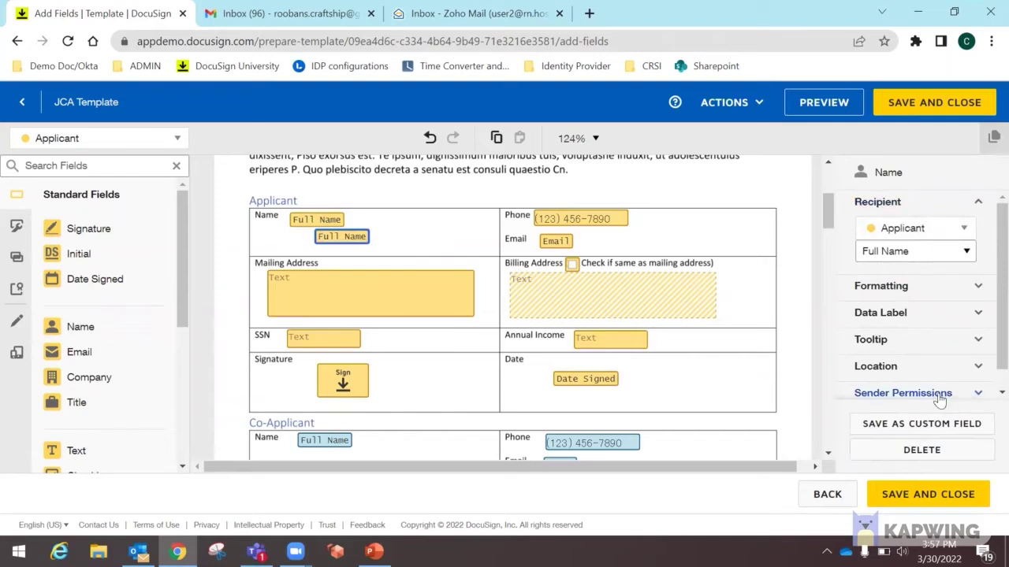
pyautogui.press('Delete')
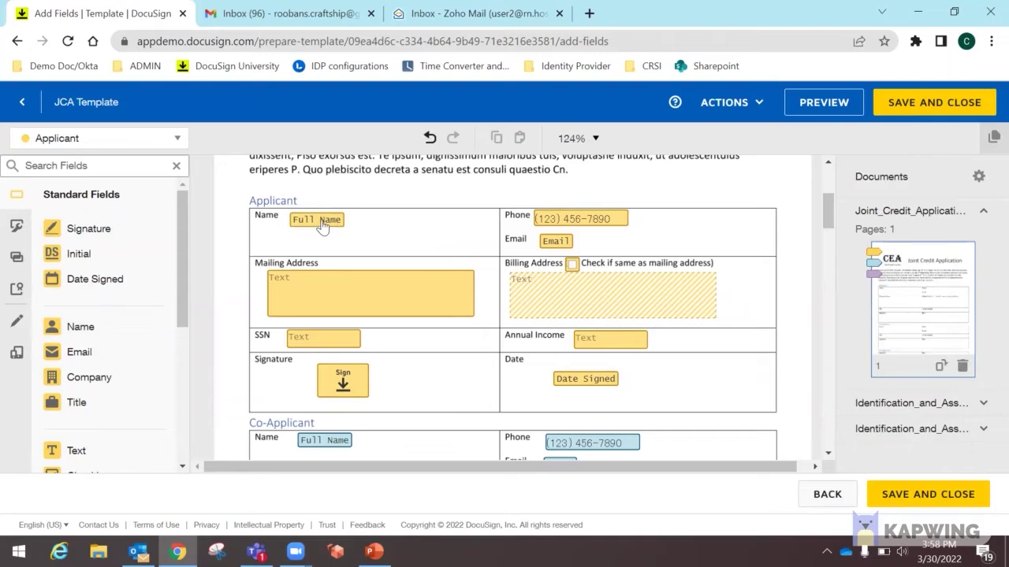
pyautogui.click(321, 223)
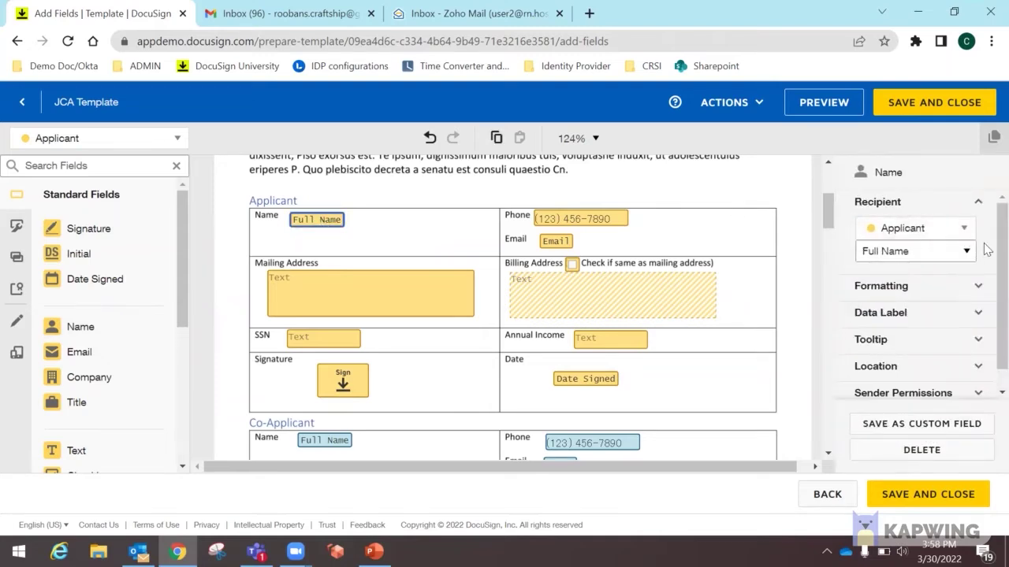
pyautogui.scroll(-1, 985, 253)
pyautogui.scroll(1, 981, 256)
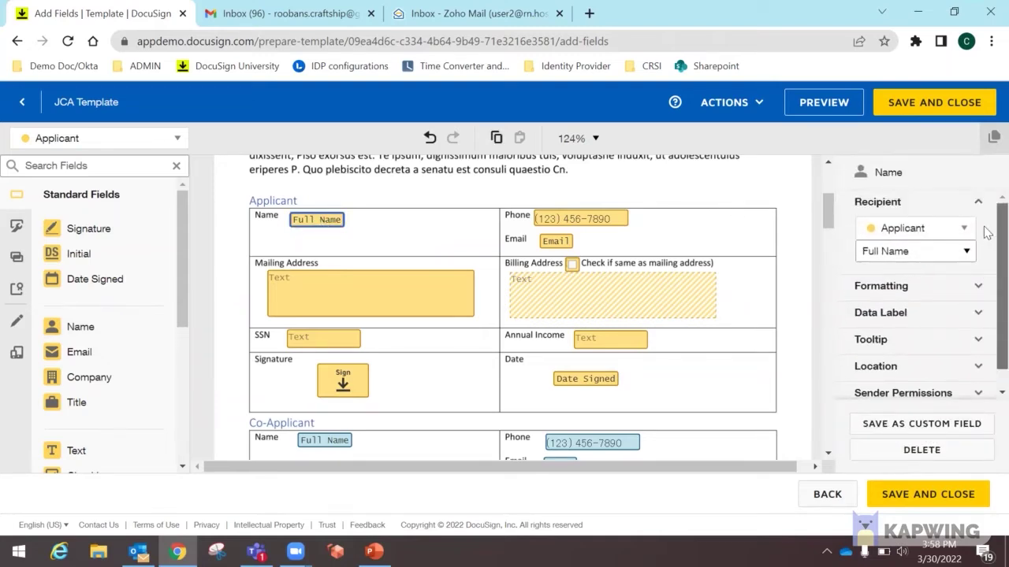
# Step: Show the Full Name field's formatting: Lucida Console, size 9, black
pyautogui.click(973, 286)
pyautogui.scroll(-2, 983, 275)
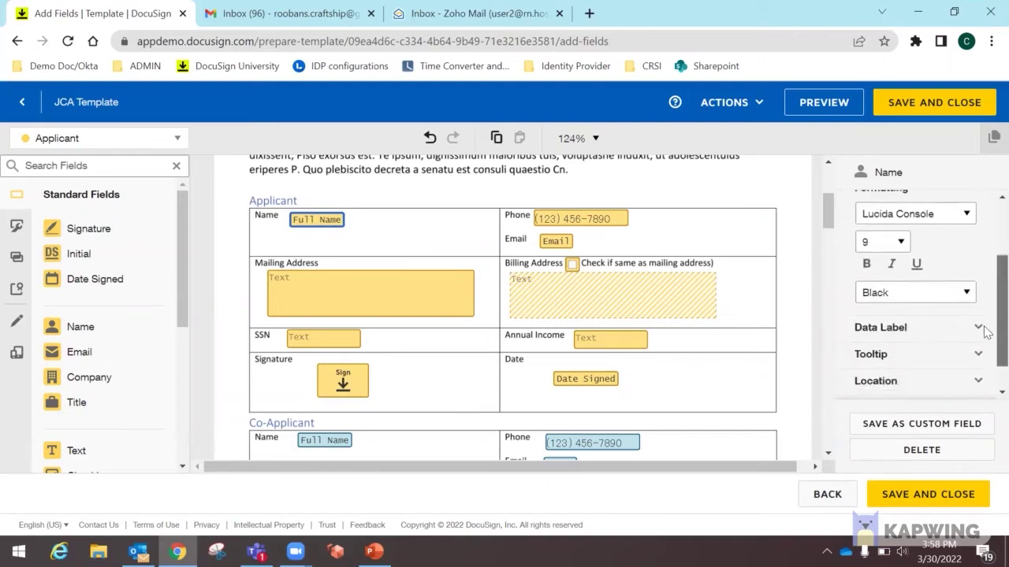
pyautogui.scroll(-1, 985, 335)
pyautogui.scroll(4, 983, 319)
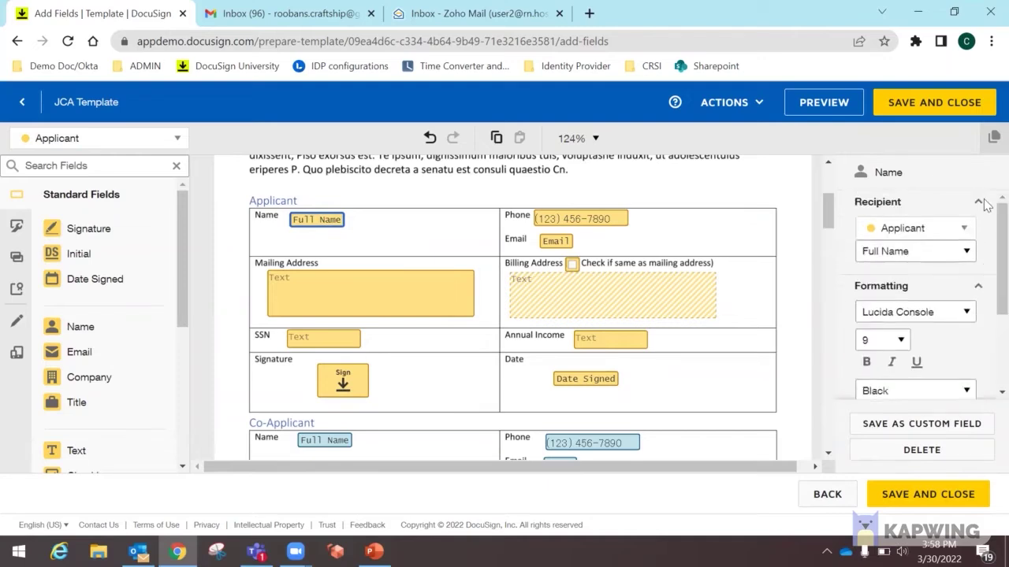
pyautogui.click(590, 224)
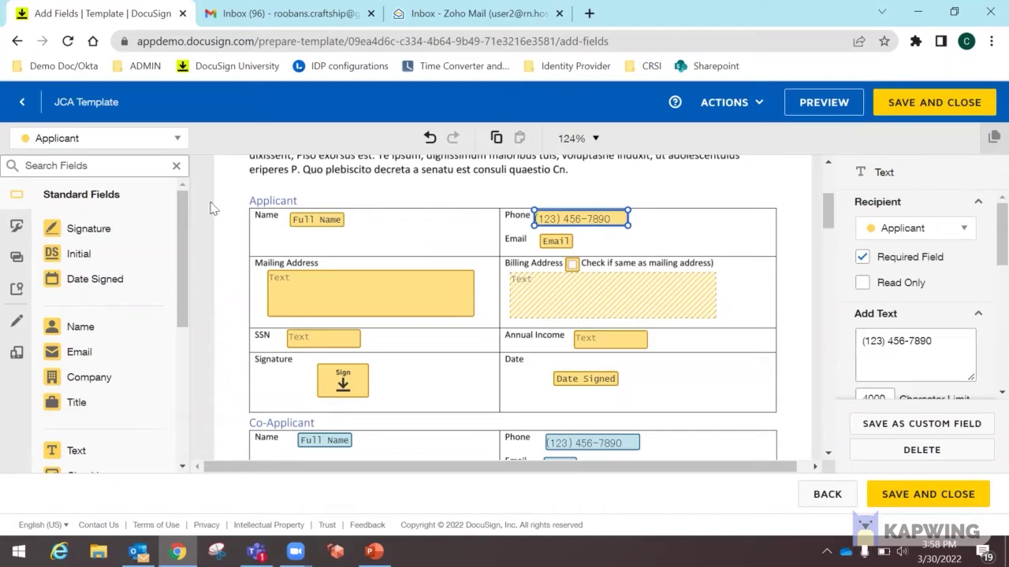
pyautogui.moveTo(181, 284)
pyautogui.mouseDown()
pyautogui.moveTo(185, 399)
pyautogui.moveTo(186, 252)
pyautogui.mouseUp()
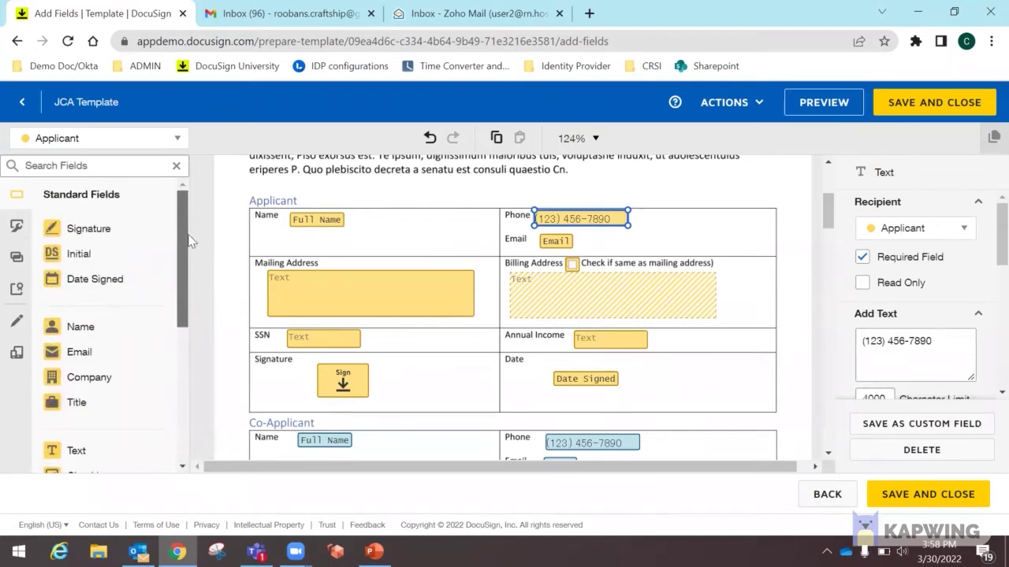
pyautogui.click(16, 227)
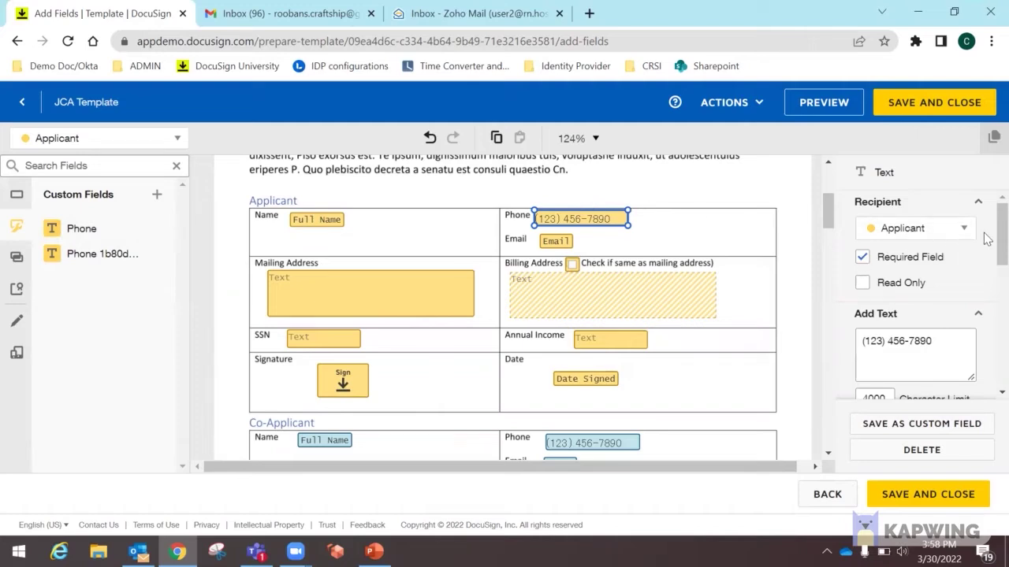
pyautogui.scroll(-2, 986, 236)
pyautogui.scroll(2, 987, 230)
pyautogui.moveTo(938, 340); pyautogui.dragTo(860, 345)
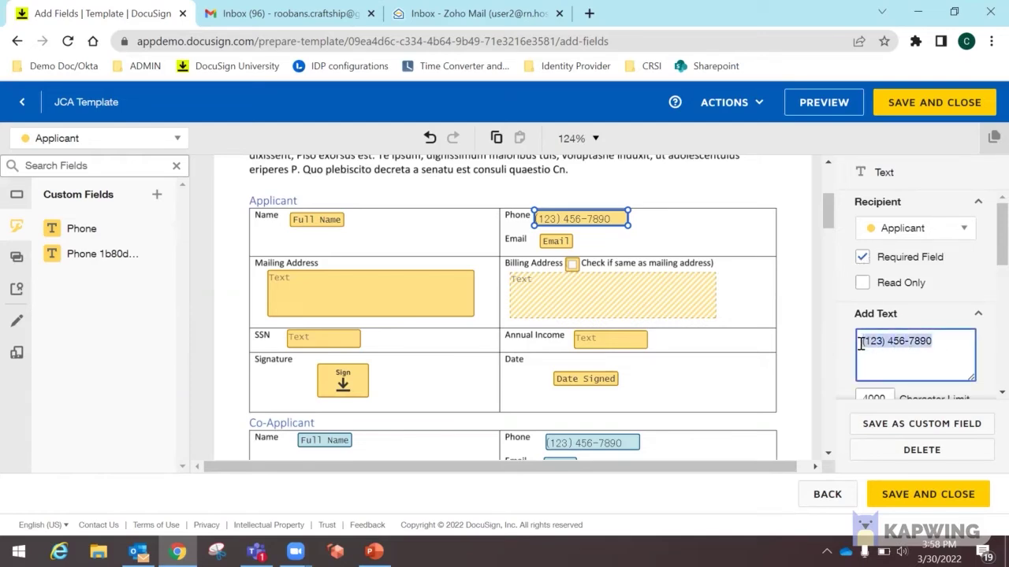
pyautogui.click(940, 341)
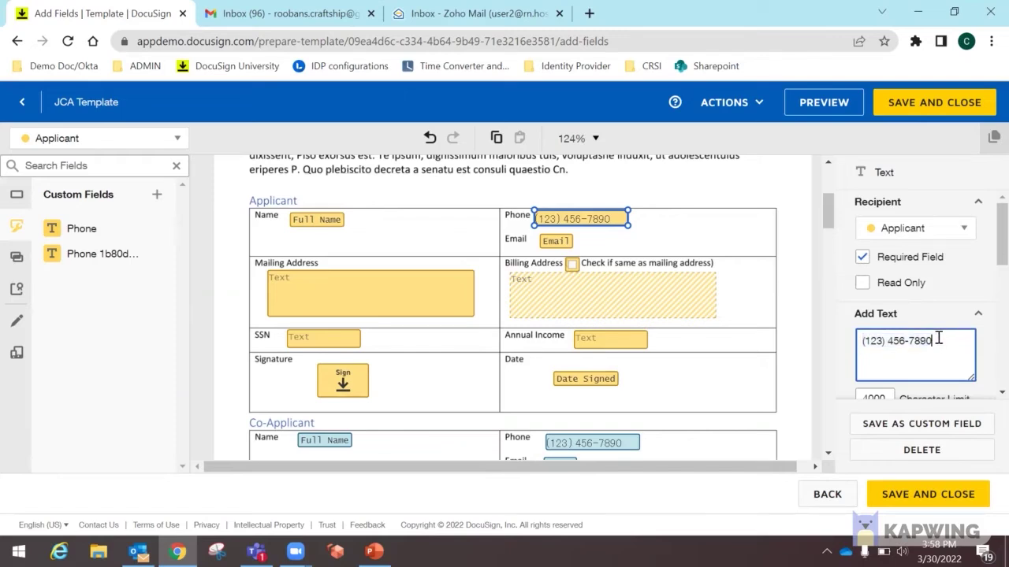
# Step: Expand the Applicant Phone field's Data Label and Validation settings
pyautogui.moveTo(984, 245); pyautogui.dragTo(983, 329)
pyautogui.scroll(-3, 987, 334)
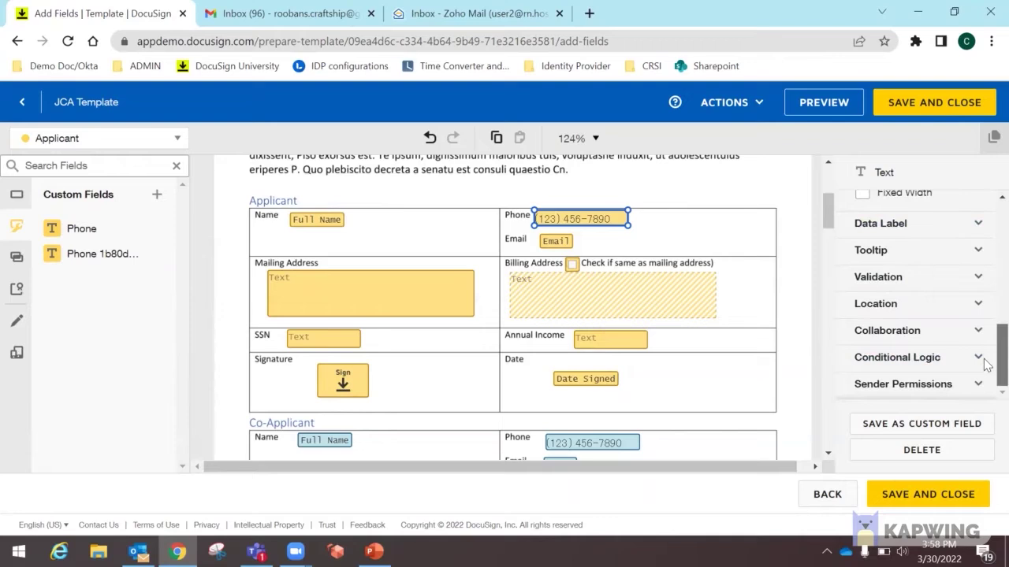
pyautogui.click(944, 225)
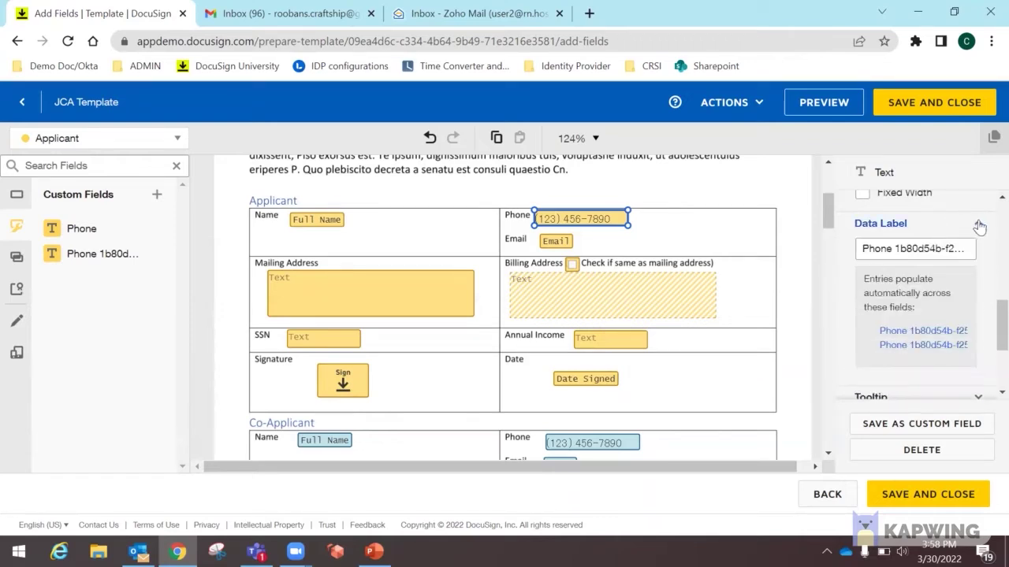
pyautogui.scroll(-3, 985, 346)
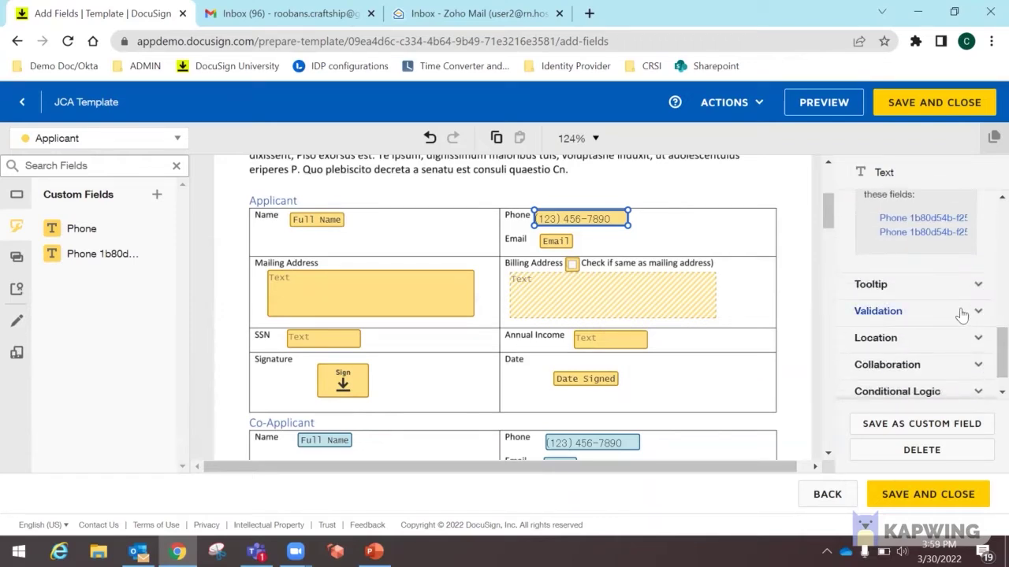
pyautogui.click(963, 312)
pyautogui.scroll(-3, 986, 347)
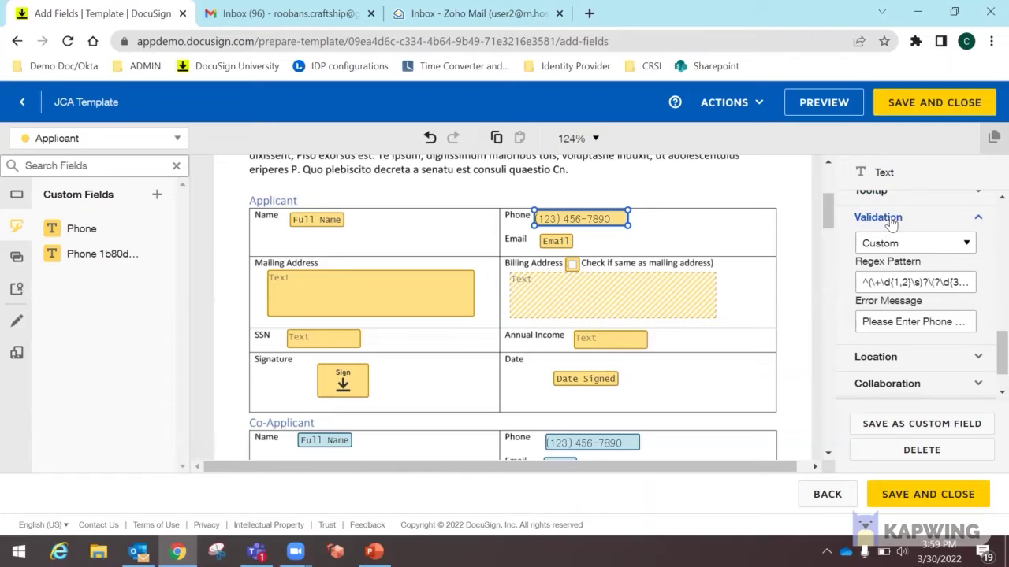
# Step: Keep Custom validation with the phone regex and '(xxx) xxx-xxxx' error message, then return to Standard Fields
pyautogui.click(913, 245)
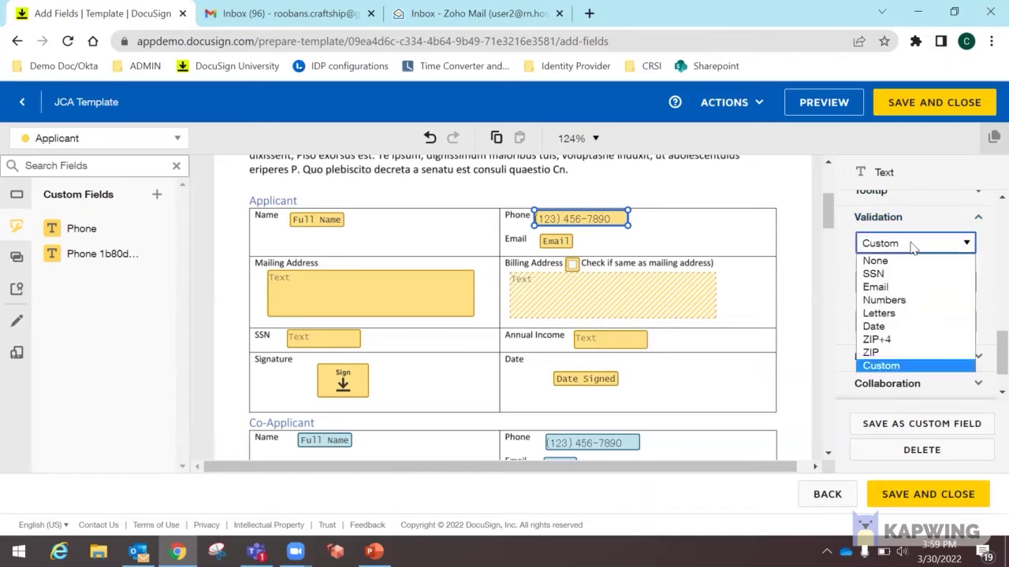
pyautogui.click(896, 366)
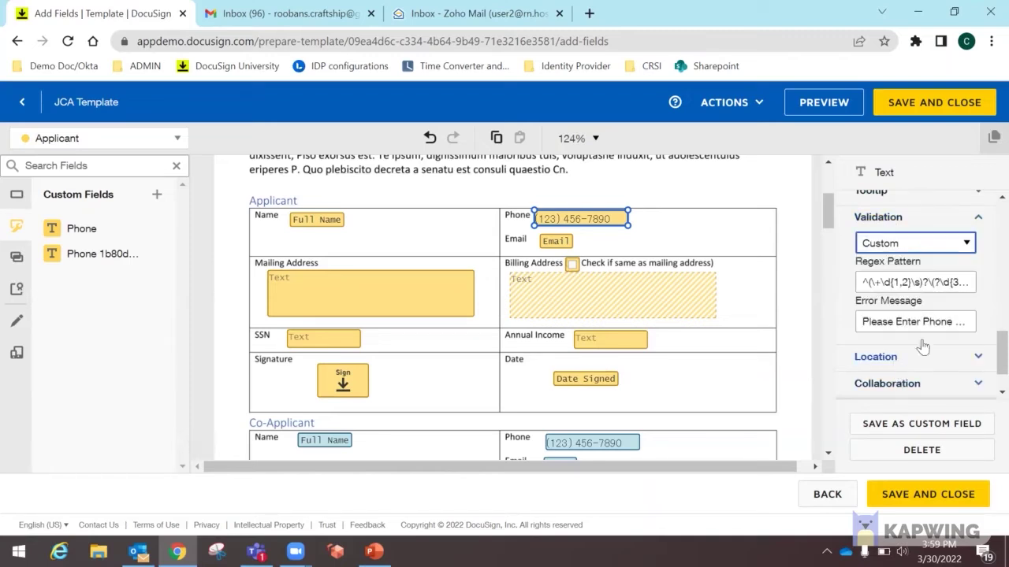
pyautogui.moveTo(863, 283)
pyautogui.mouseDown()
pyautogui.moveTo(986, 273)
pyautogui.moveTo(845, 284)
pyautogui.mouseUp()
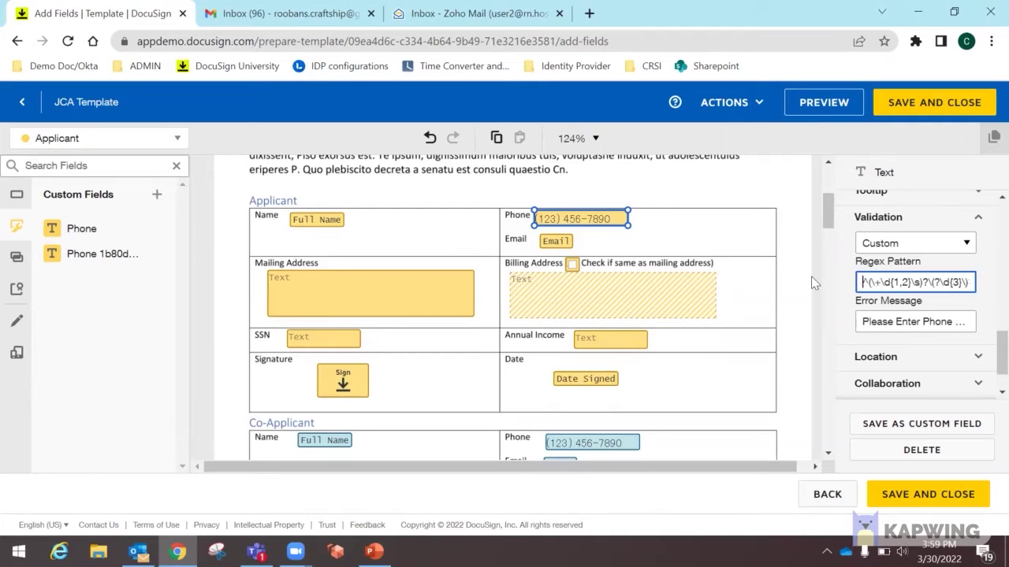
pyautogui.click(869, 321)
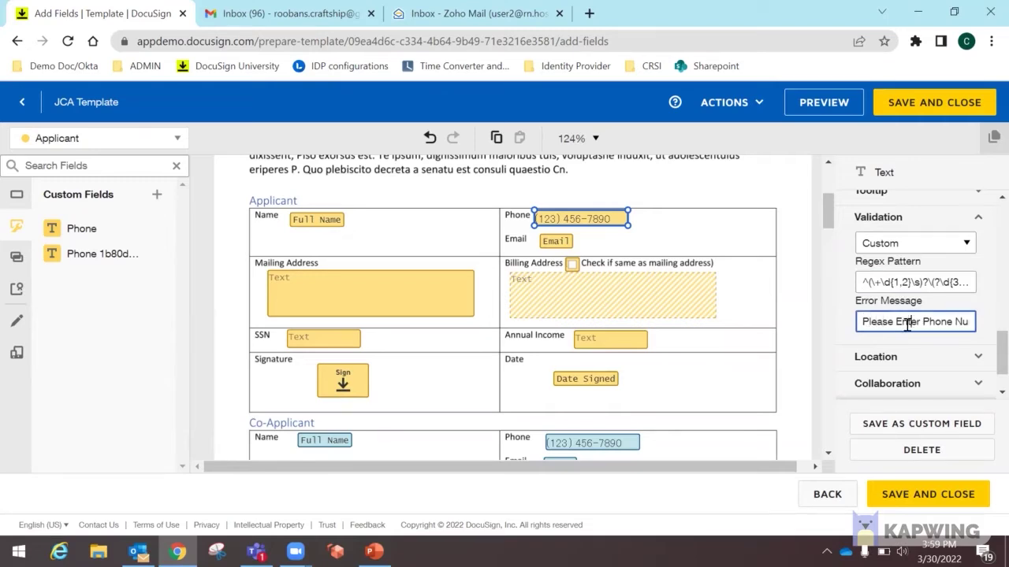
pyautogui.press('Right')
pyautogui.press('Right')
pyautogui.press('Right')
pyautogui.press('Right')
pyautogui.press('Right')
pyautogui.press('Right')
pyautogui.press('Right')
pyautogui.press('Right')
pyautogui.press('Right')
pyautogui.press('Right')
pyautogui.press('Right')
pyautogui.press('Right')
pyautogui.press('Right')
pyautogui.press('Right')
pyautogui.press('Right')
pyautogui.press('Right')
pyautogui.press('Right')
pyautogui.press('Right')
pyautogui.press('Right')
pyautogui.press('Right')
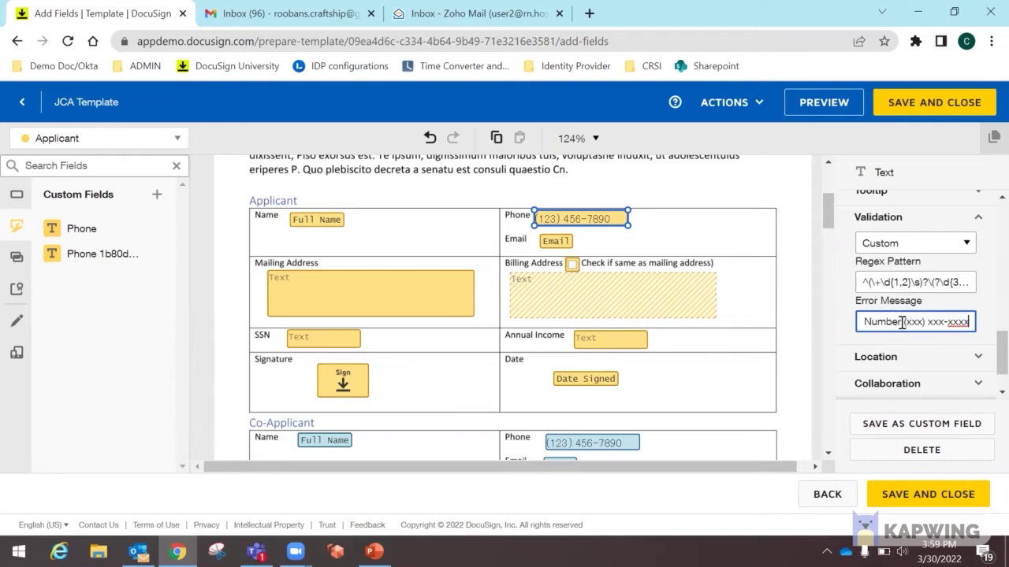
pyautogui.moveTo(903, 322); pyautogui.dragTo(970, 321)
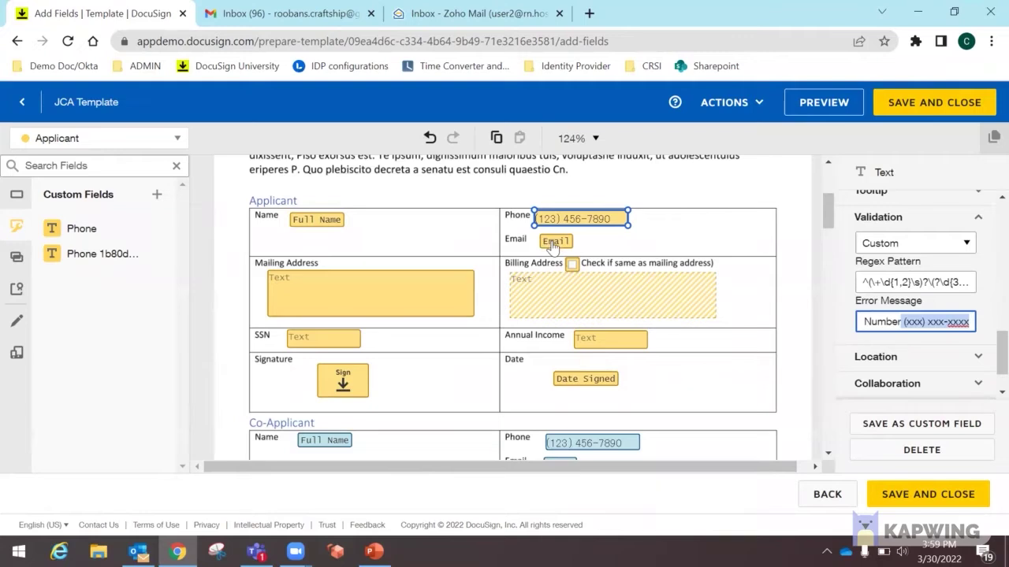
pyautogui.click(16, 194)
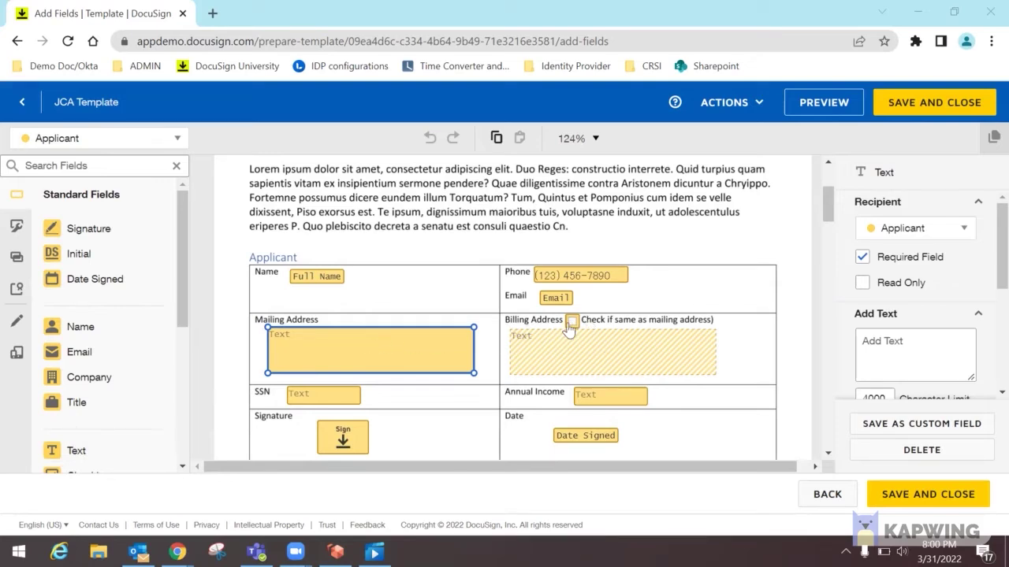
# Step: Review the same-as-mailing checkbox's Conditional Logic rule showing the Billing Address text field when Unchecked
pyautogui.click(572, 322)
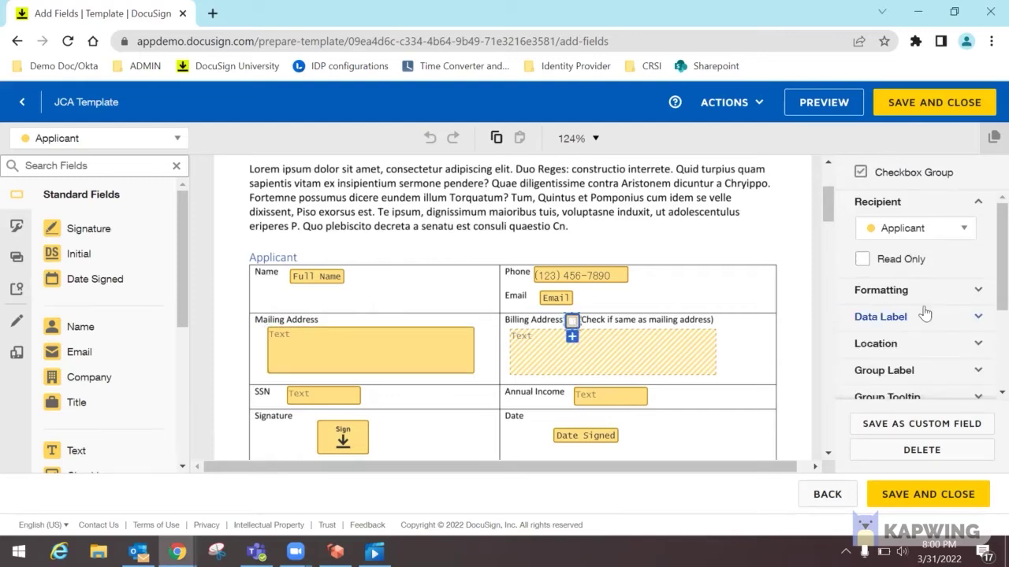
pyautogui.scroll(-1, 985, 307)
pyautogui.scroll(-2, 985, 307)
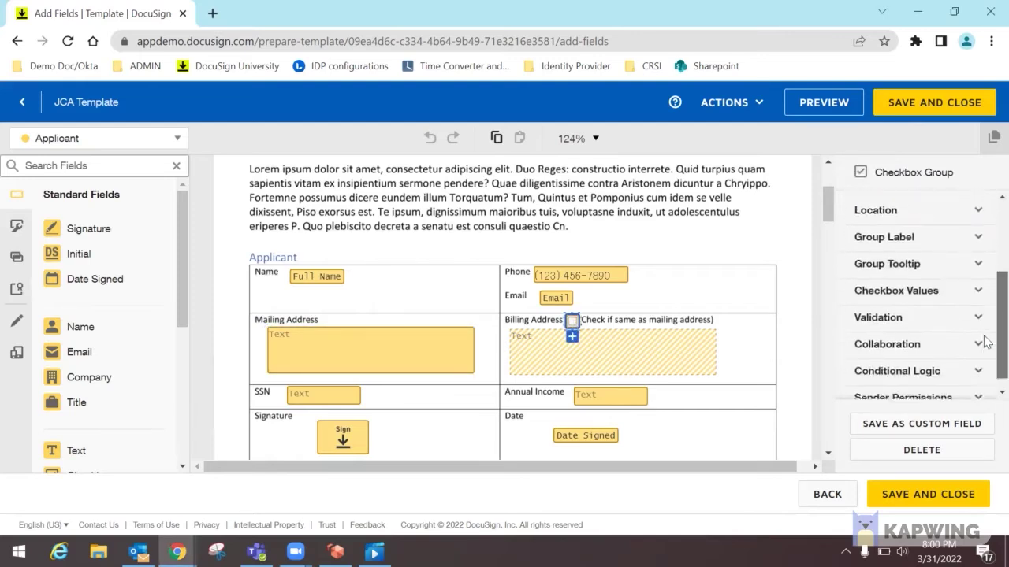
pyautogui.click(936, 361)
pyautogui.scroll(-3, 981, 307)
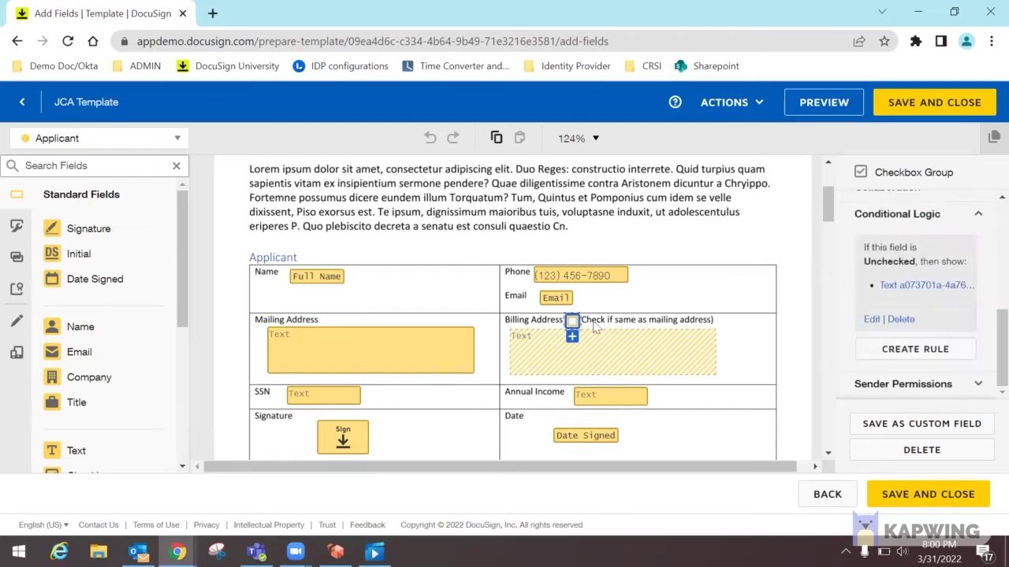
pyautogui.moveTo(865, 261); pyautogui.dragTo(917, 260)
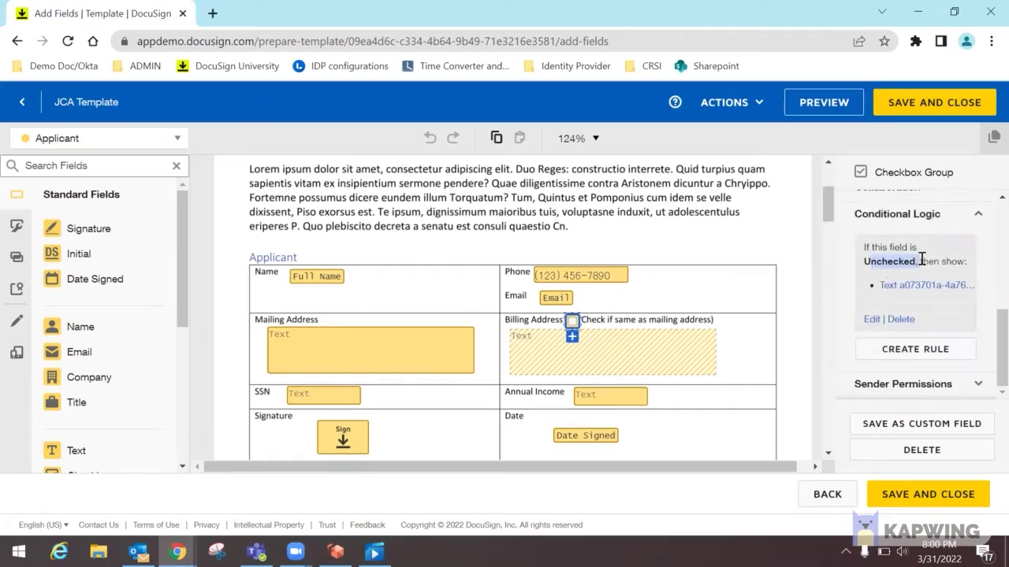
pyautogui.click(609, 343)
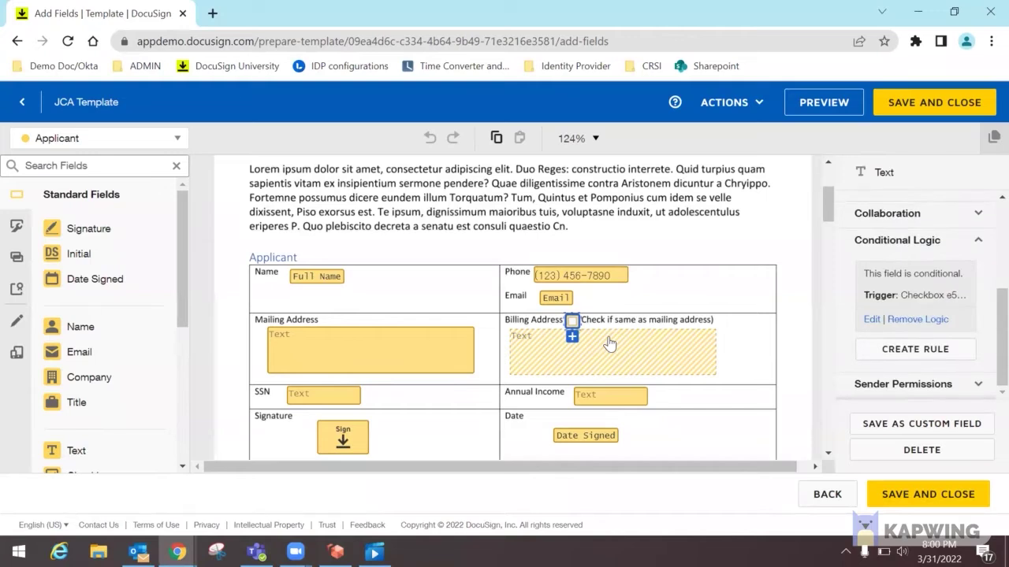
pyautogui.click(572, 323)
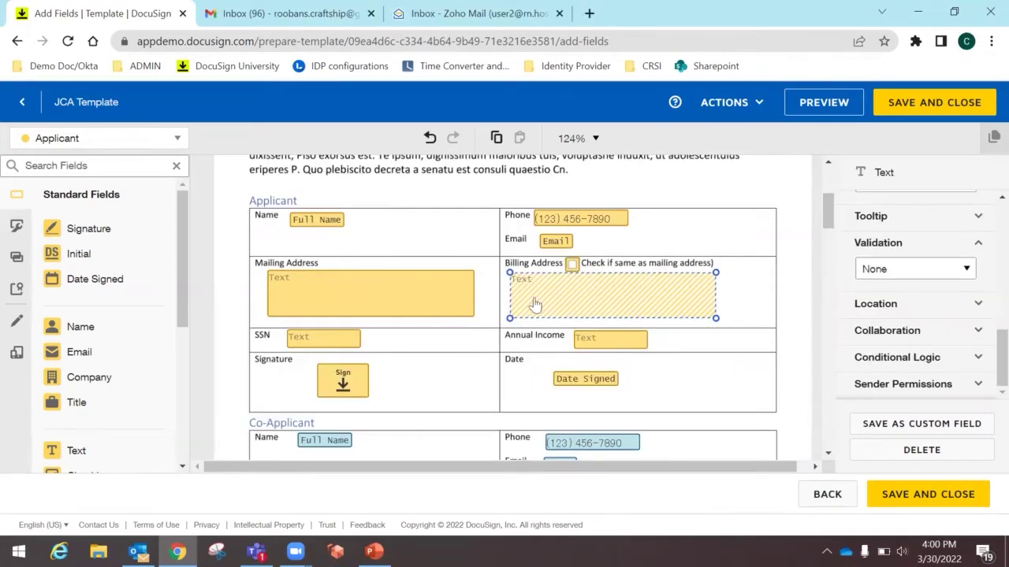
# Step: Select the Applicant SSN field and confirm SSN as its validation type
pyautogui.click(321, 340)
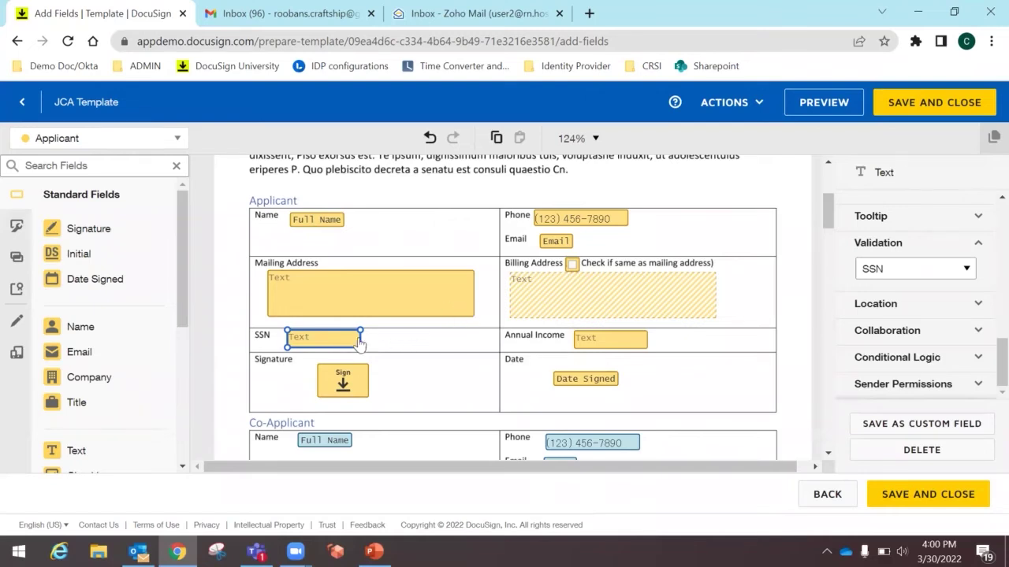
pyautogui.click(897, 272)
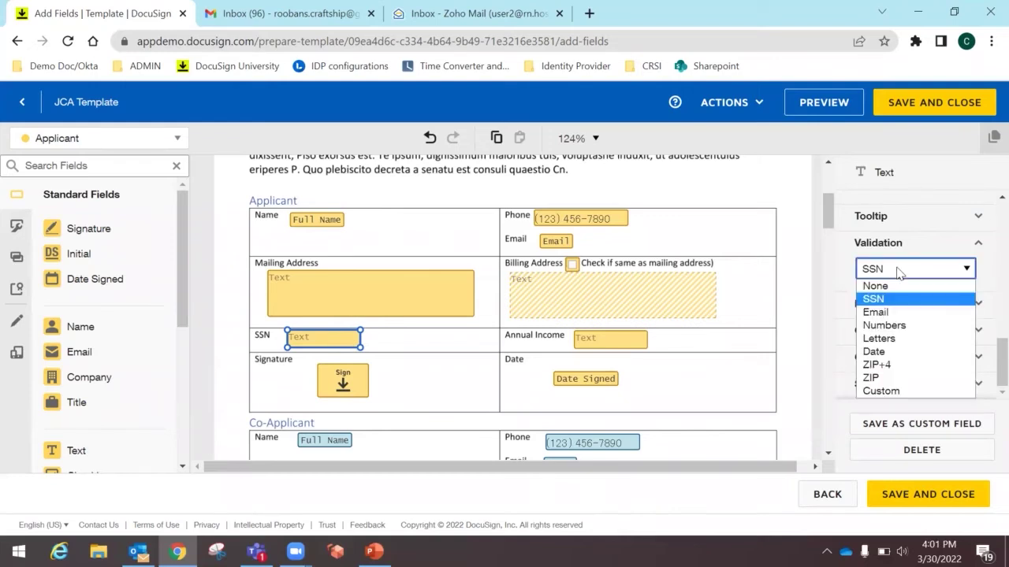
pyautogui.click(897, 270)
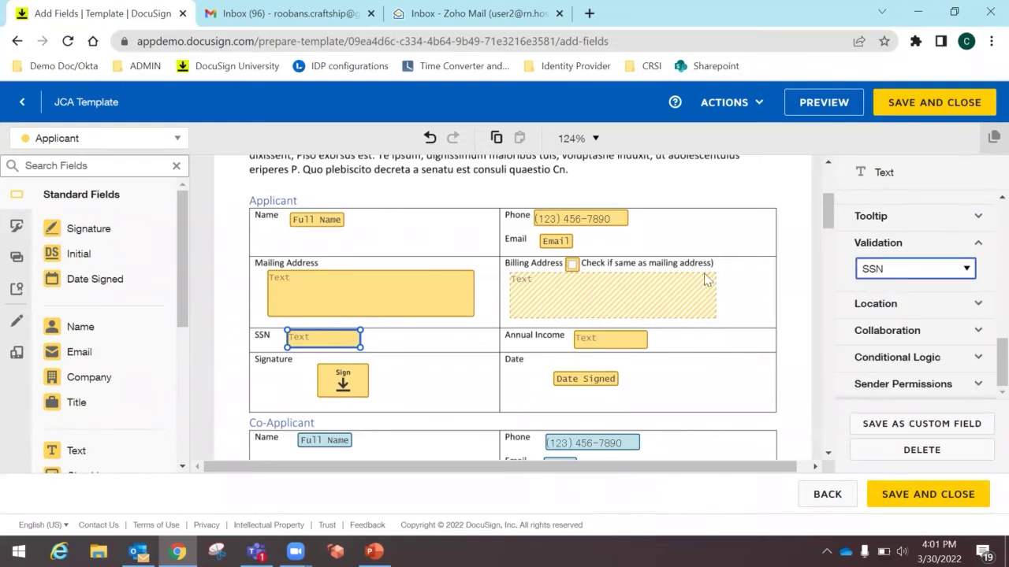
# Step: Reselect the SSN field and check its Formatting, with entry hidden by asterisks
pyautogui.click(613, 342)
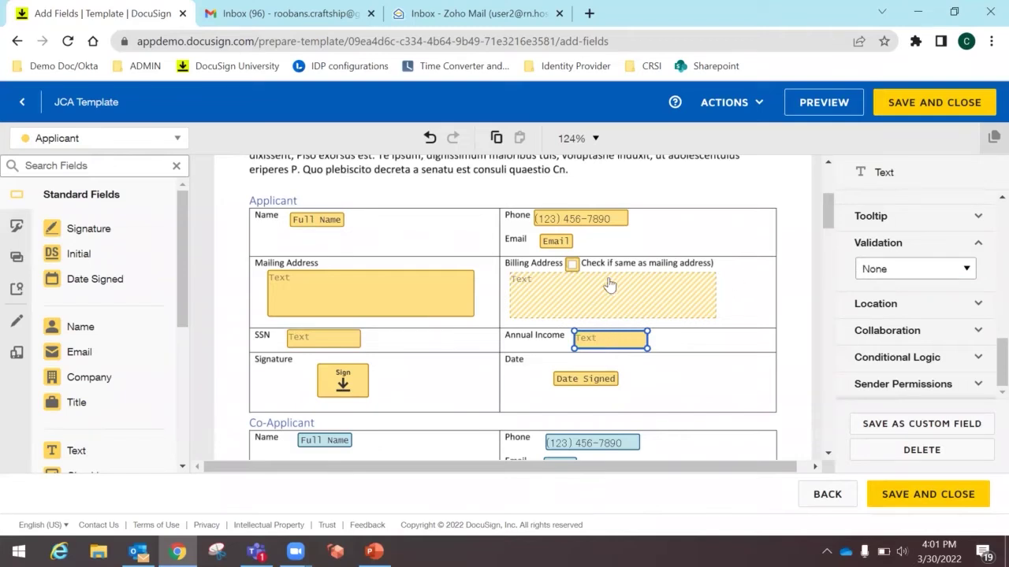
pyautogui.click(316, 340)
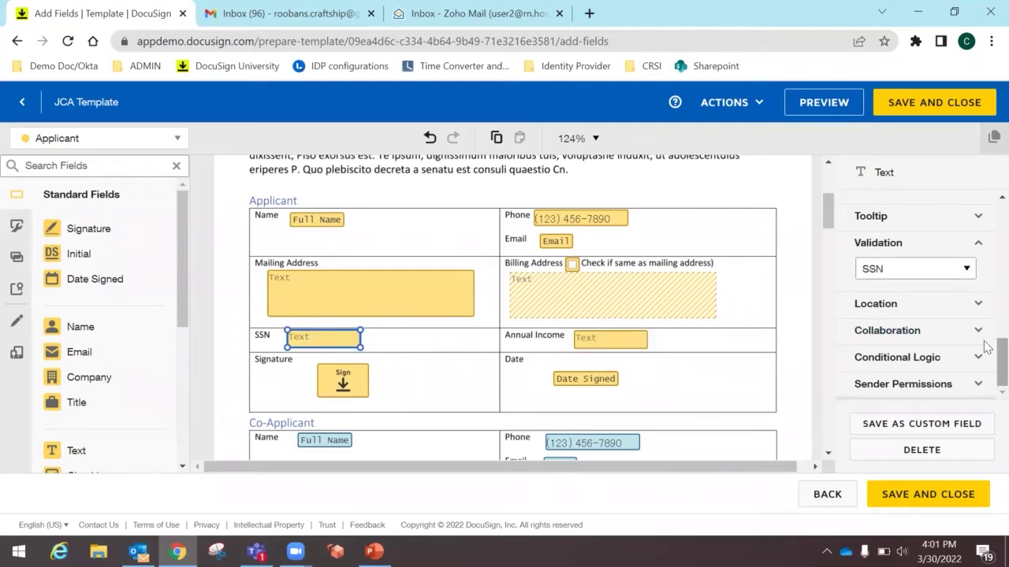
pyautogui.scroll(4, 985, 315)
pyautogui.scroll(3, 986, 276)
pyautogui.scroll(-1, 987, 263)
pyautogui.scroll(-1, 987, 263)
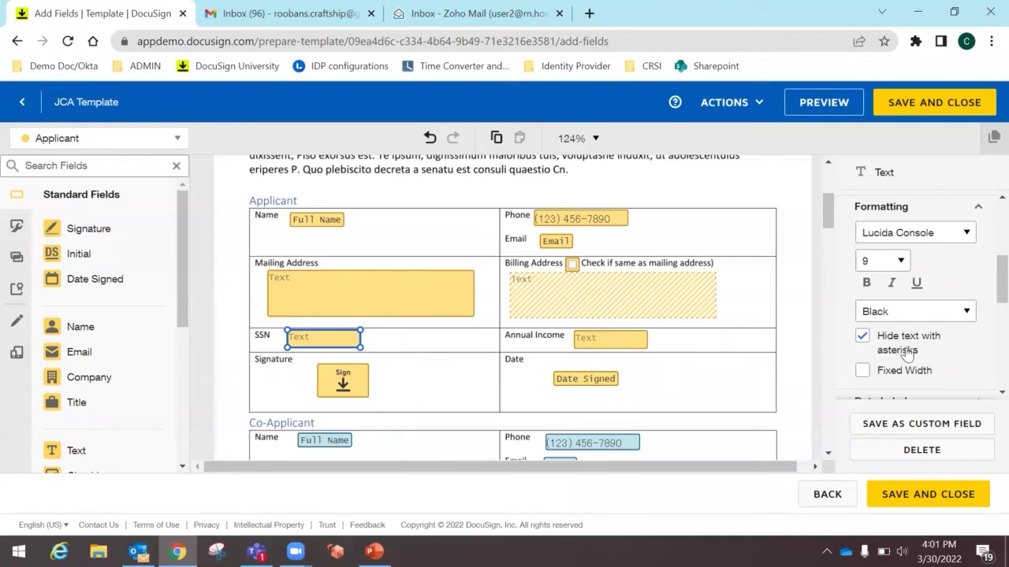
# Step: Review the Applicant's SSN and Annual Income fields
pyautogui.click(612, 340)
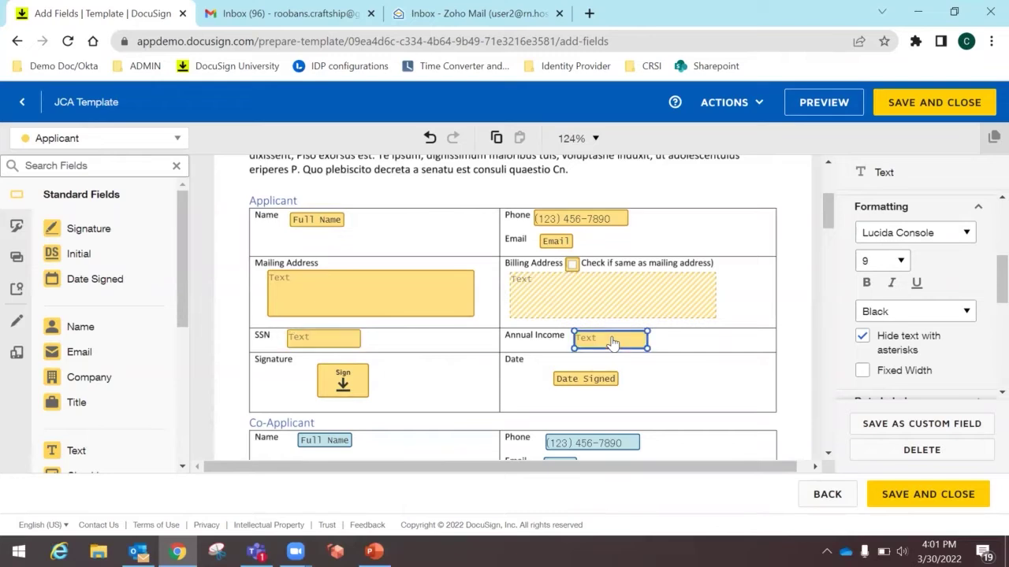
pyautogui.click(337, 340)
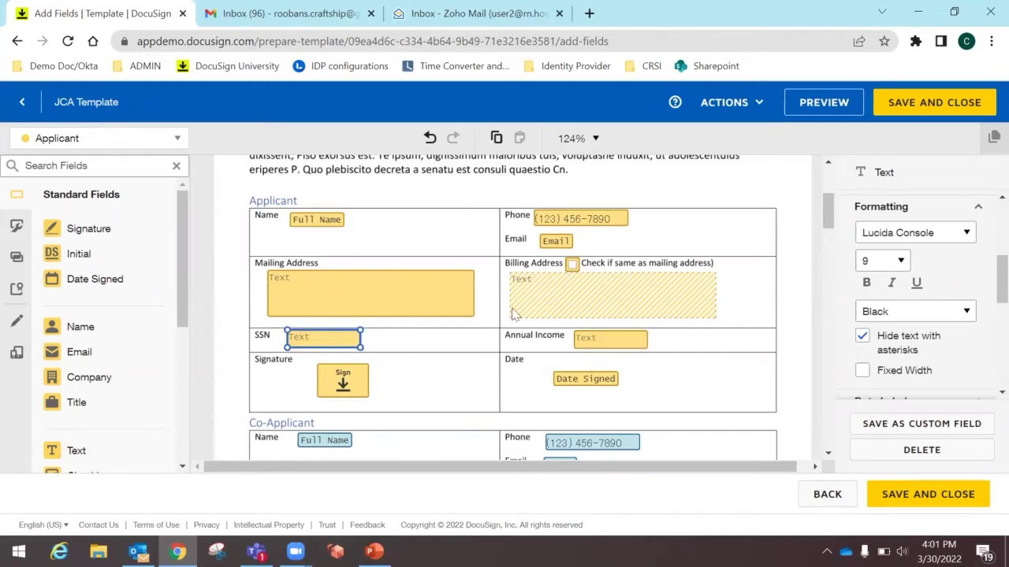
pyautogui.click(622, 343)
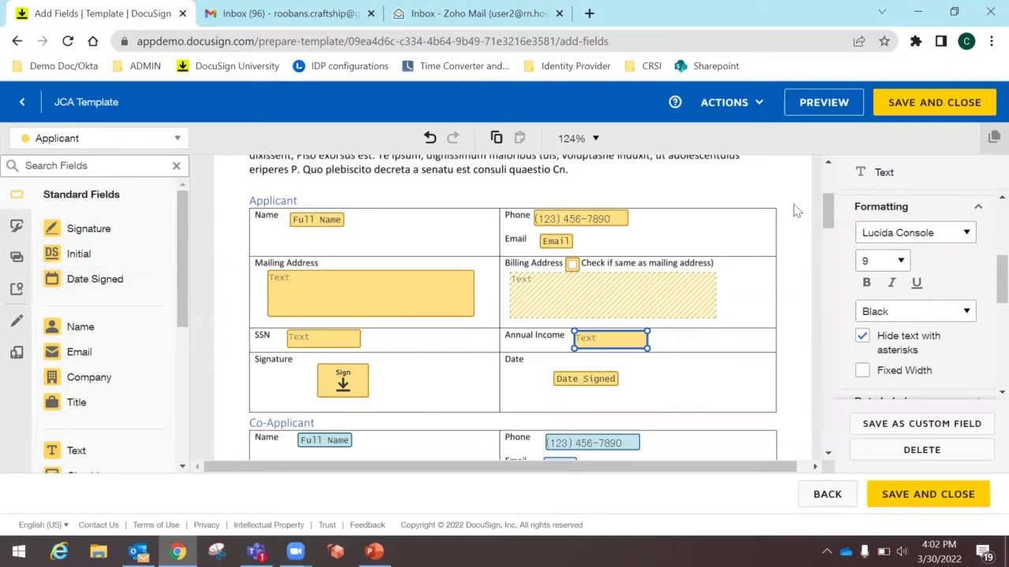
pyautogui.moveTo(826, 205); pyautogui.dragTo(834, 246)
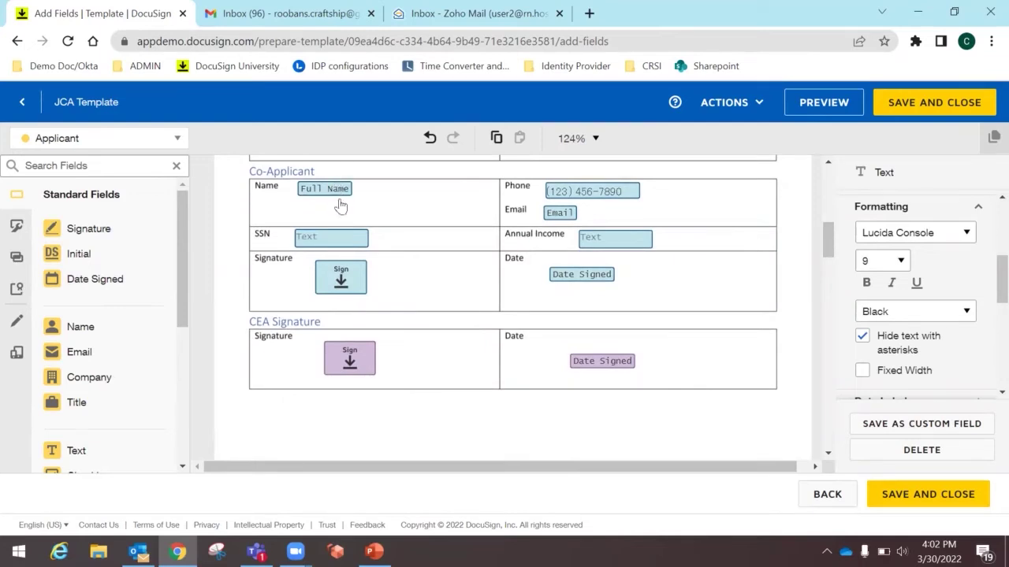
# Step: Make Co-Applicant the recipient for fields and select the Co-Applicant's Phone field
pyautogui.click(137, 147)
pyautogui.click(91, 189)
pyautogui.click(603, 196)
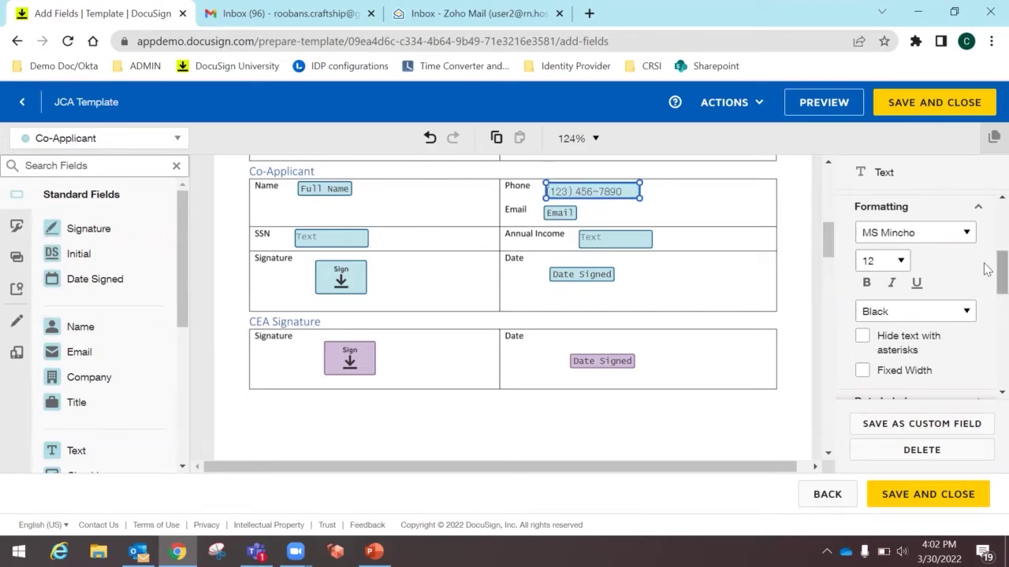
pyautogui.scroll(3, 987, 267)
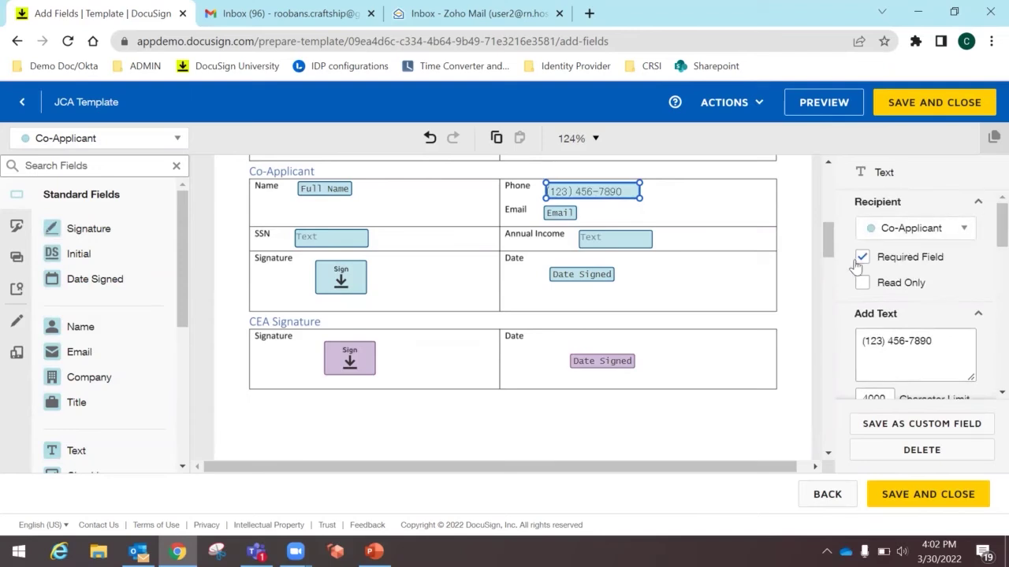
pyautogui.moveTo(945, 332); pyautogui.dragTo(856, 357)
pyautogui.scroll(-2, 987, 260)
pyautogui.scroll(-6, 986, 286)
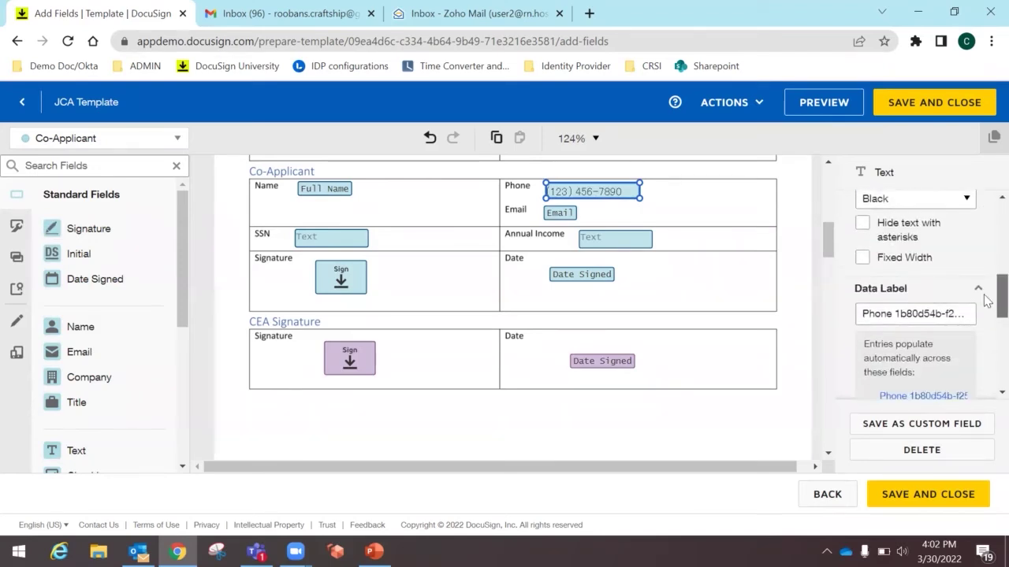
pyautogui.scroll(-4, 987, 347)
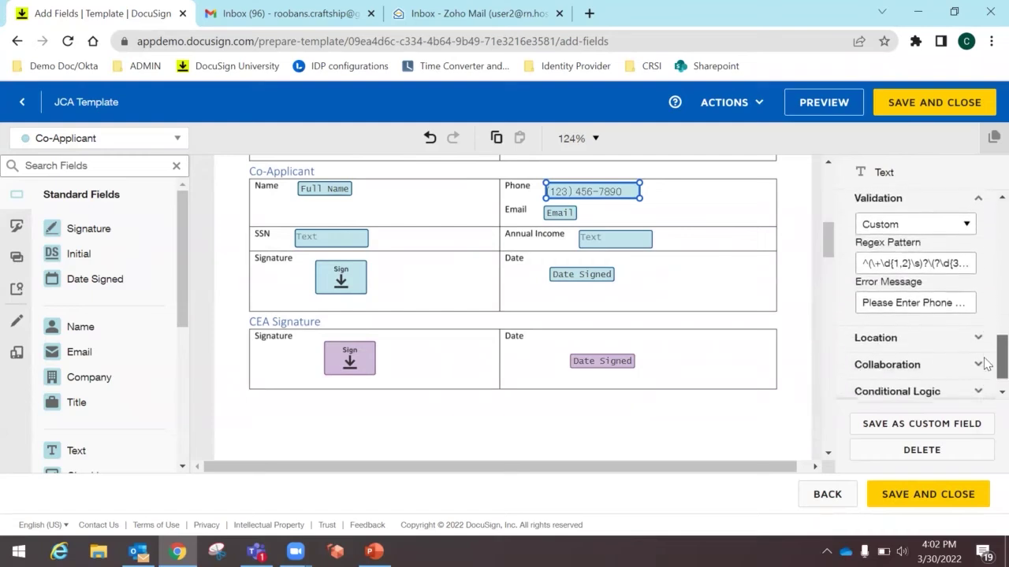
# Step: Inspect the phone field's regex pattern and its 'Number (xxx) xxx-xxxx' error message
pyautogui.click(883, 254)
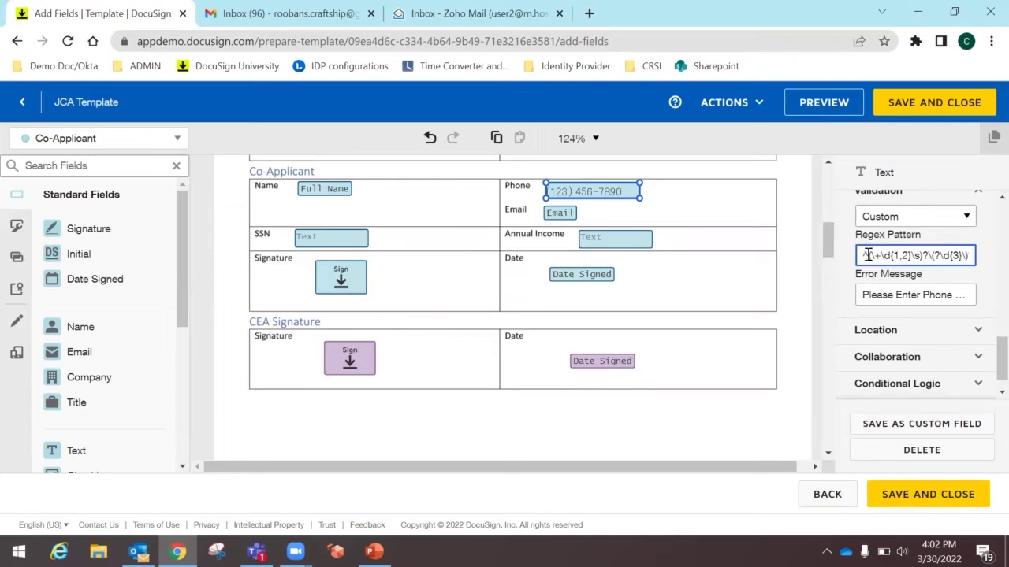
pyautogui.moveTo(866, 255); pyautogui.dragTo(985, 252)
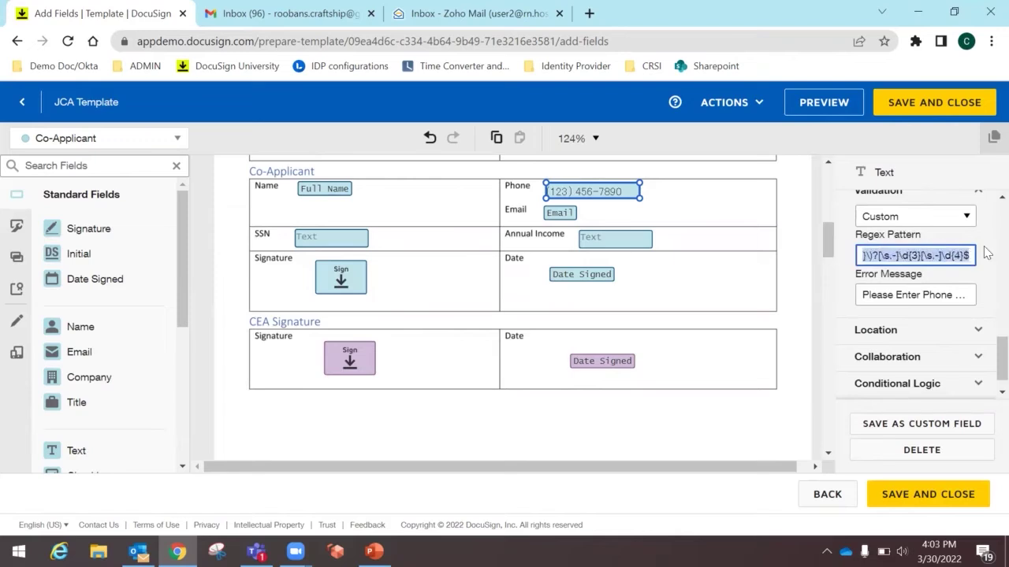
pyautogui.click(897, 254)
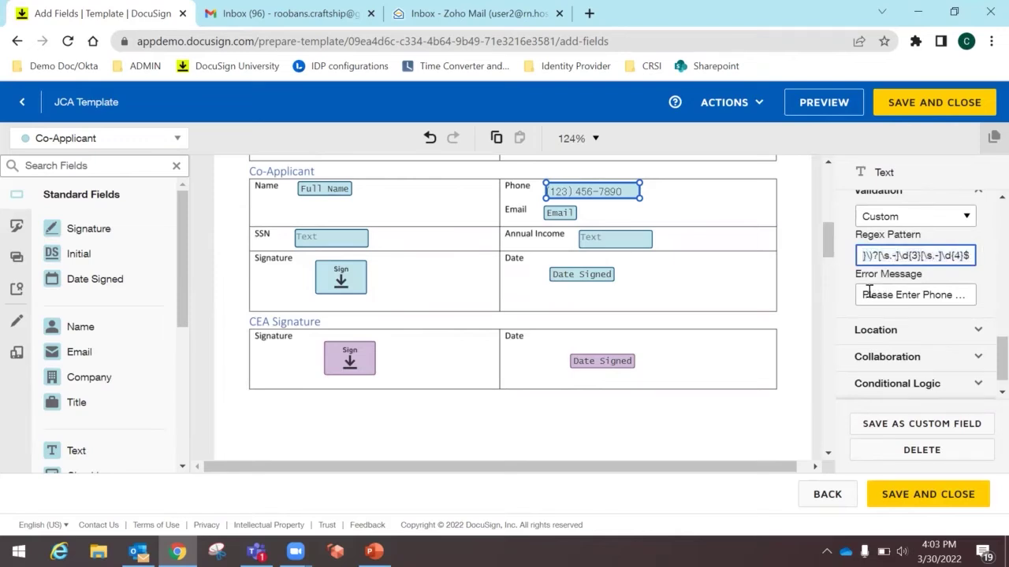
pyautogui.click(869, 292)
pyautogui.moveTo(865, 294); pyautogui.dragTo(987, 312)
pyautogui.click(913, 295)
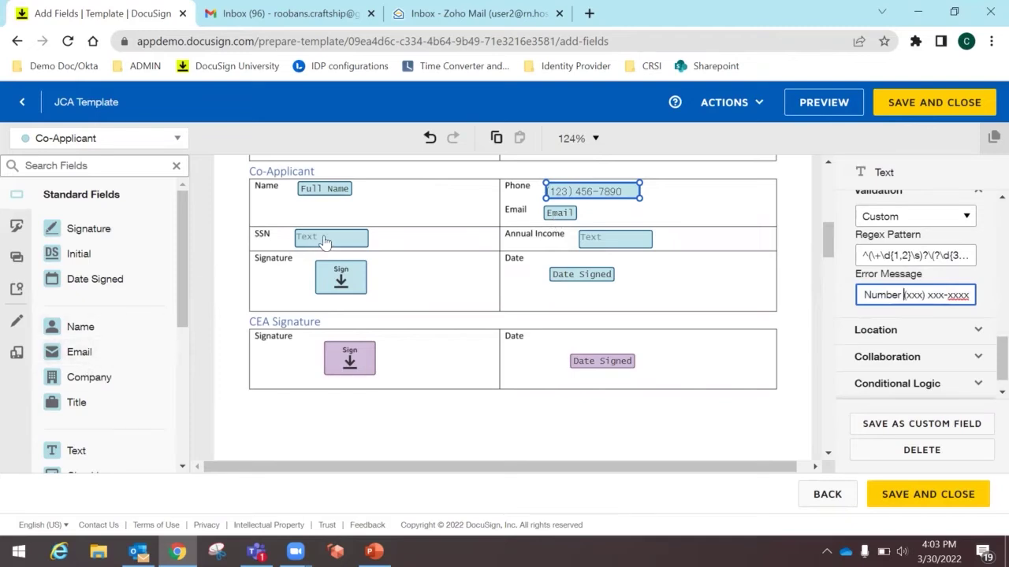
pyautogui.click(613, 241)
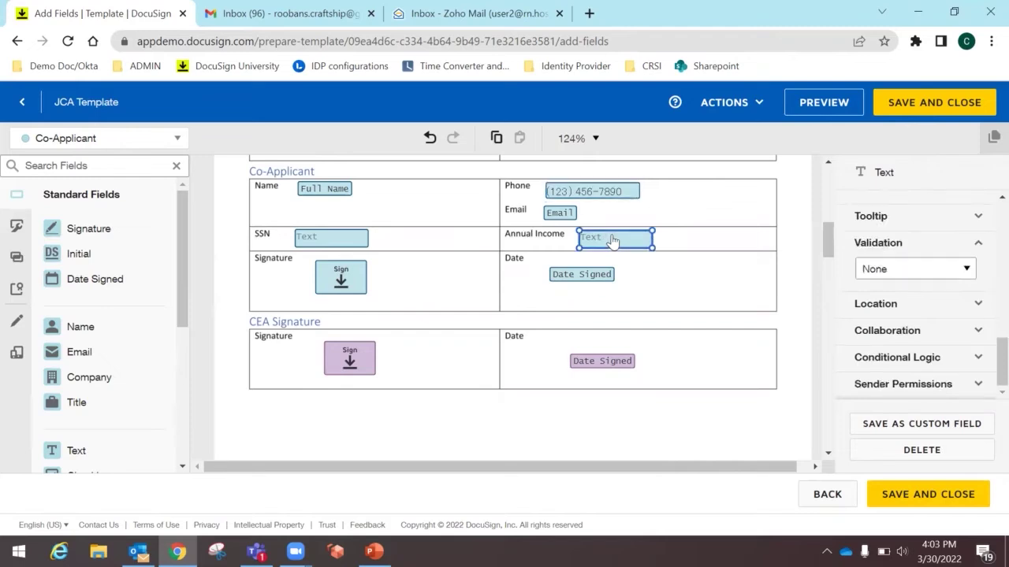
pyautogui.click(343, 244)
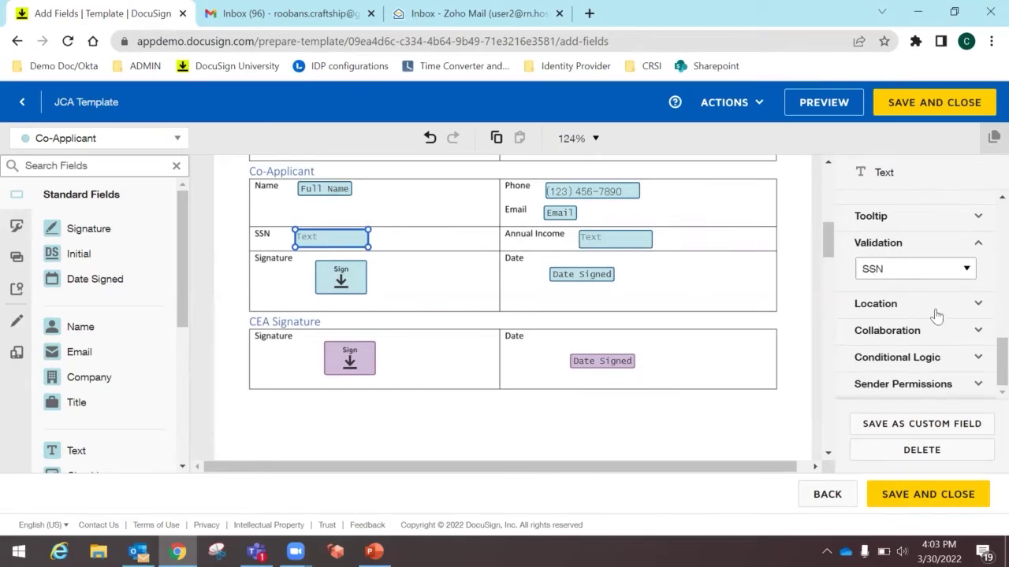
pyautogui.scroll(5, 987, 357)
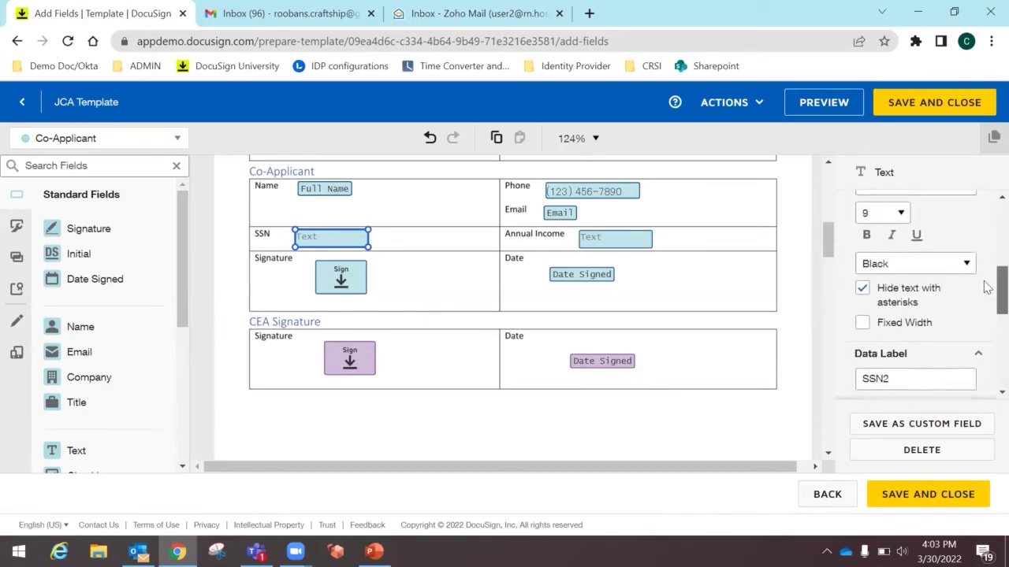
pyautogui.scroll(-1, 986, 273)
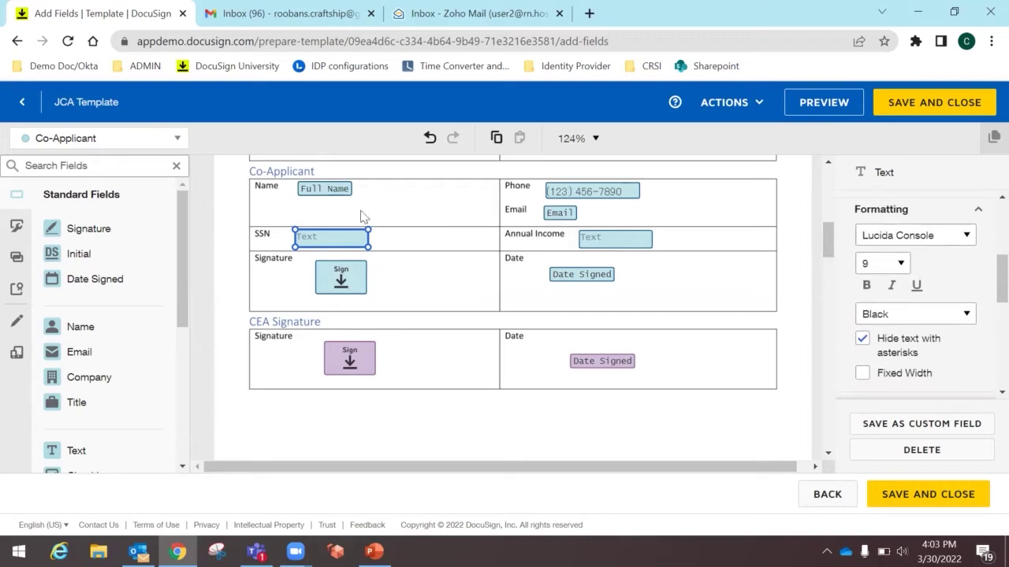
pyautogui.click(619, 238)
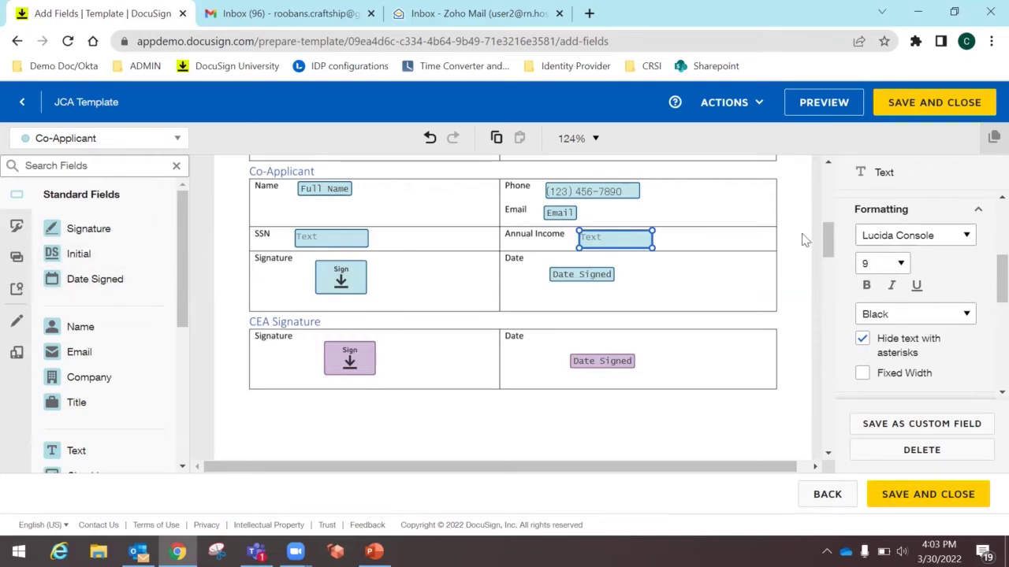
pyautogui.moveTo(832, 239)
pyautogui.mouseDown()
pyautogui.moveTo(829, 212)
pyautogui.moveTo(838, 260)
pyautogui.mouseUp()
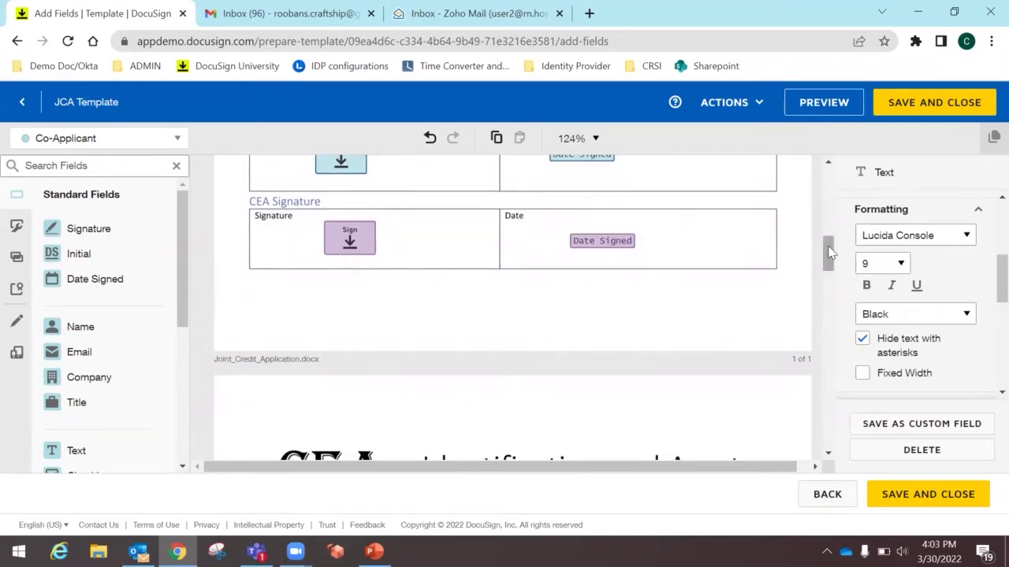
# Step: Scroll down to the Applicant table on page 2, the Identification and Asset Statement
pyautogui.moveTo(829, 252); pyautogui.dragTo(829, 227)
pyautogui.scroll(3, 816, 180)
pyautogui.scroll(-5, 820, 197)
pyautogui.scroll(-2, 825, 222)
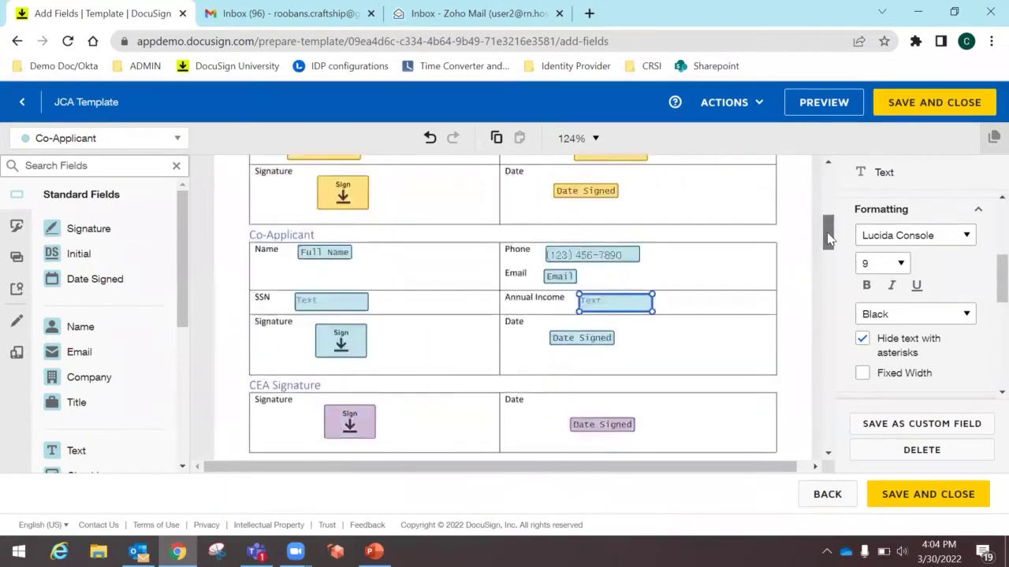
pyautogui.scroll(6, 826, 200)
pyautogui.moveTo(825, 200); pyautogui.dragTo(831, 288)
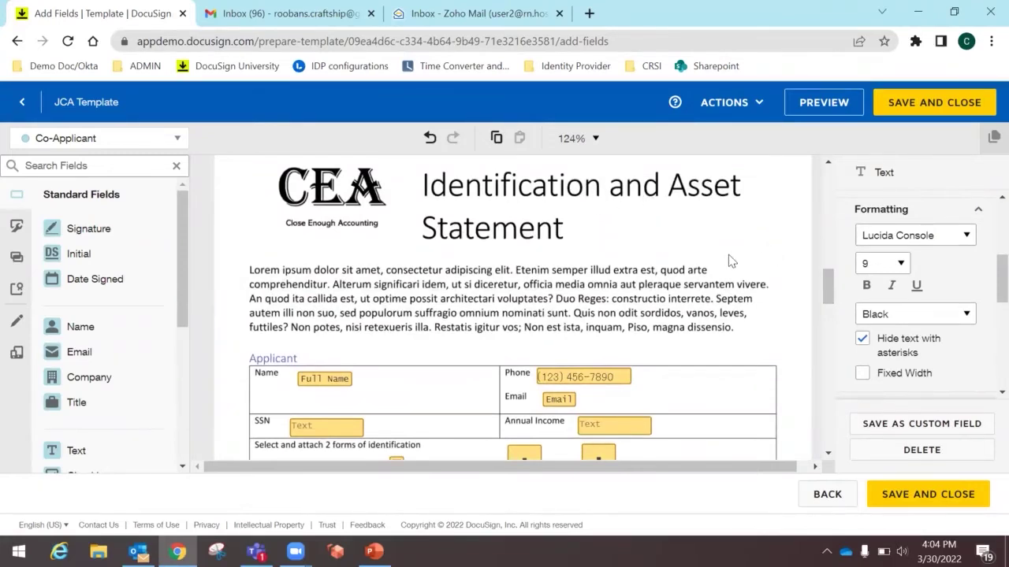
pyautogui.moveTo(829, 285)
pyautogui.mouseDown()
pyautogui.moveTo(839, 311)
pyautogui.moveTo(834, 298)
pyautogui.mouseUp()
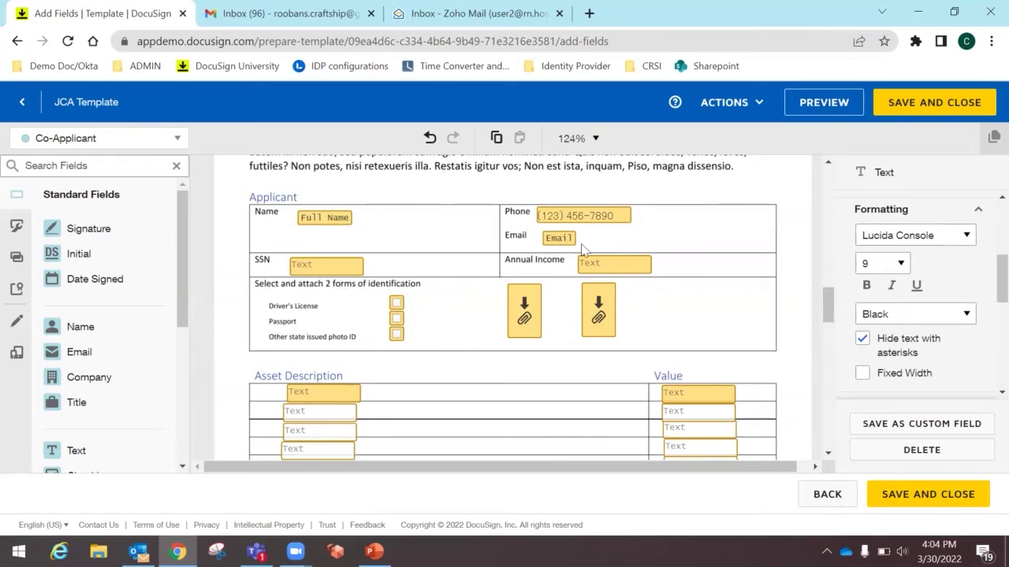
# Step: Check that the SSN field's data label is SSN1 and Annual Income's is Income1
pyautogui.click(351, 266)
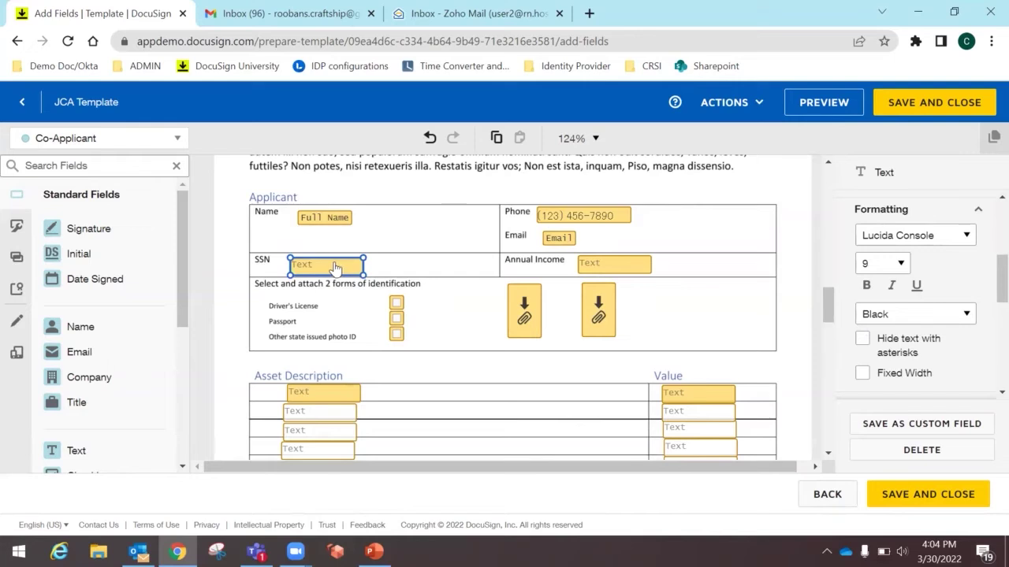
pyautogui.scroll(-3, 983, 276)
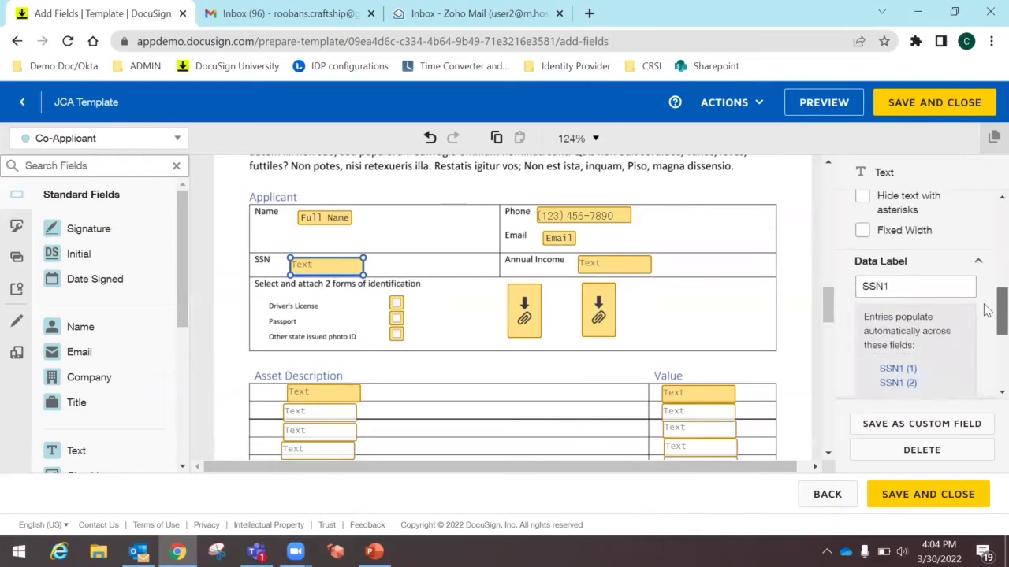
pyautogui.moveTo(894, 237); pyautogui.dragTo(855, 246)
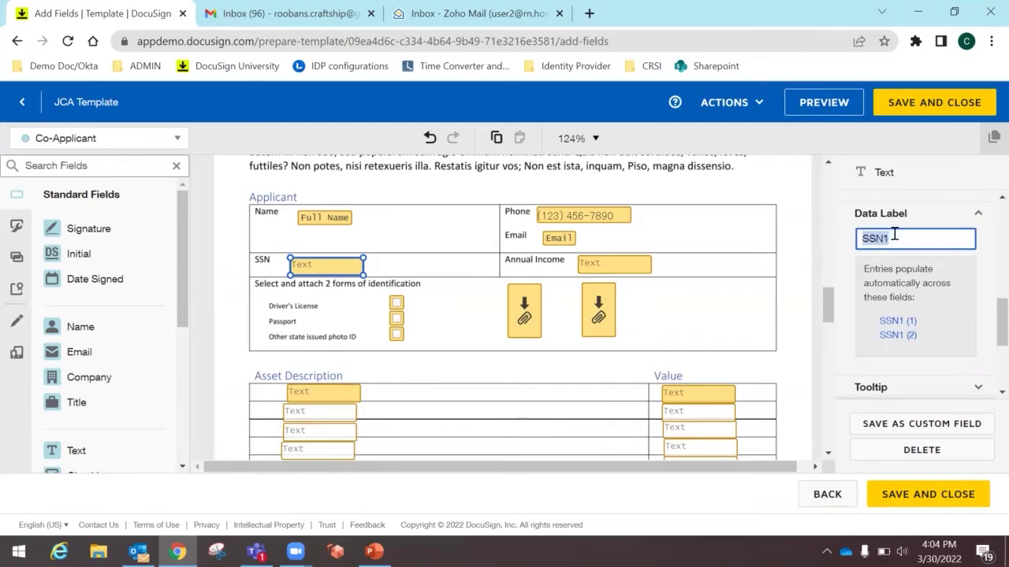
pyautogui.click(895, 239)
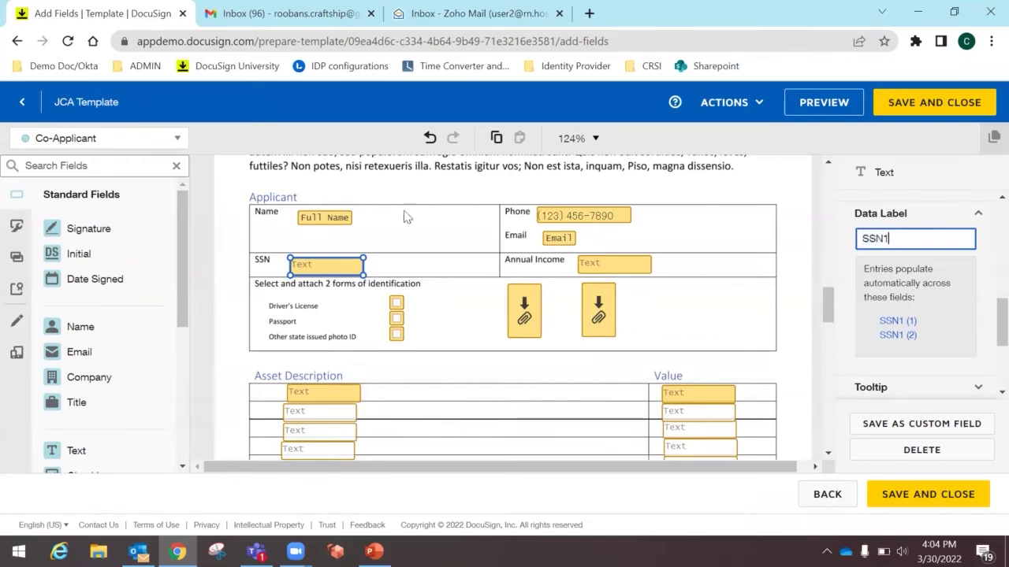
pyautogui.click(619, 272)
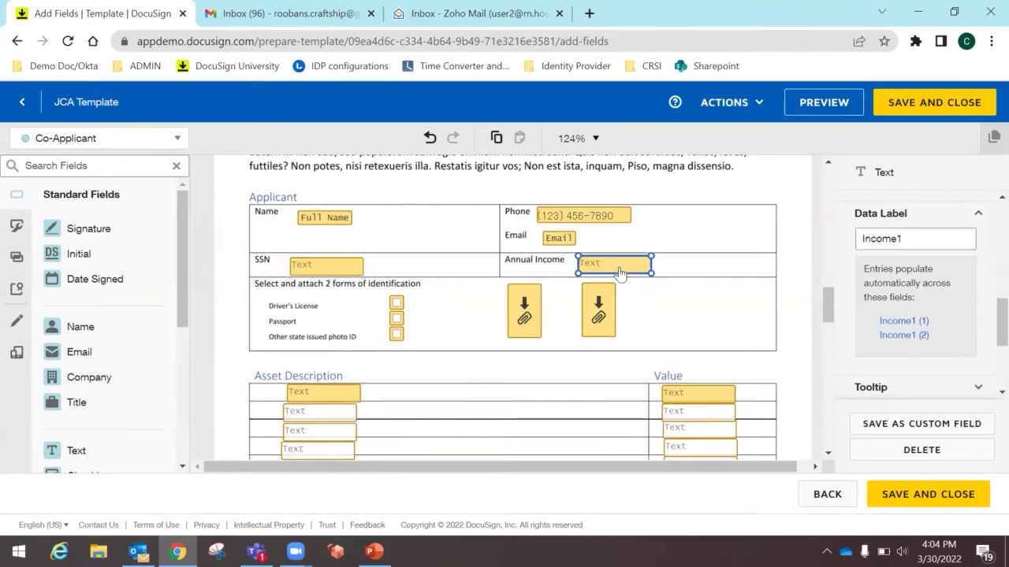
pyautogui.moveTo(906, 240); pyautogui.dragTo(860, 243)
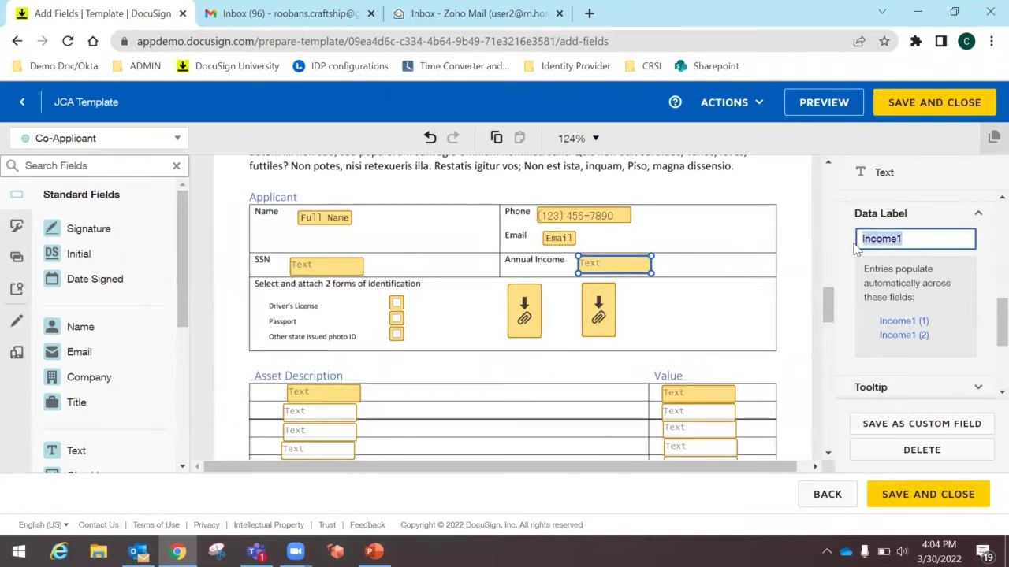
pyautogui.moveTo(826, 302); pyautogui.dragTo(827, 207)
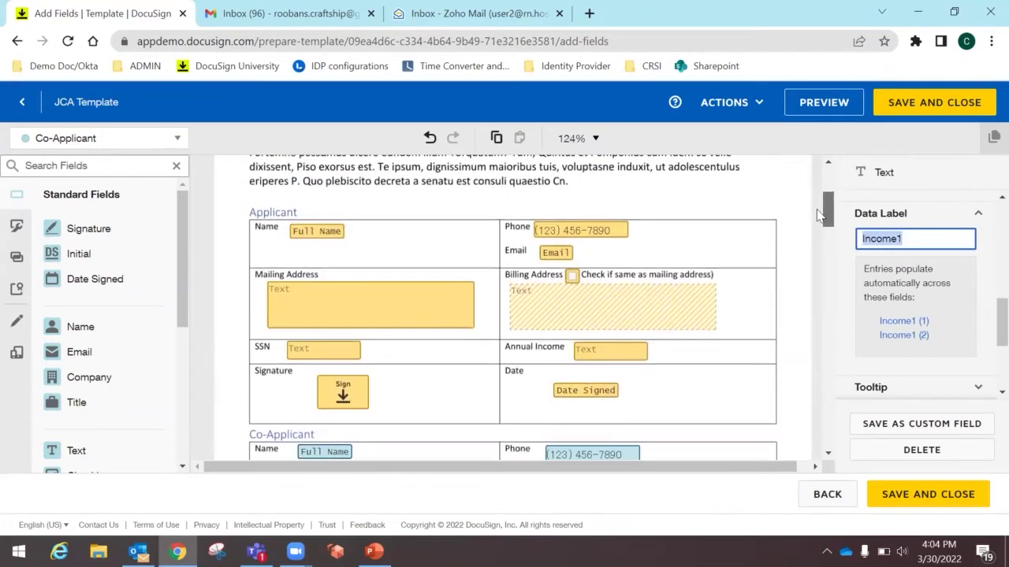
# Step: Recheck the Income1 and SSN1 data labels, leave them unchanged, and deselect the field
pyautogui.click(623, 351)
pyautogui.click(901, 238)
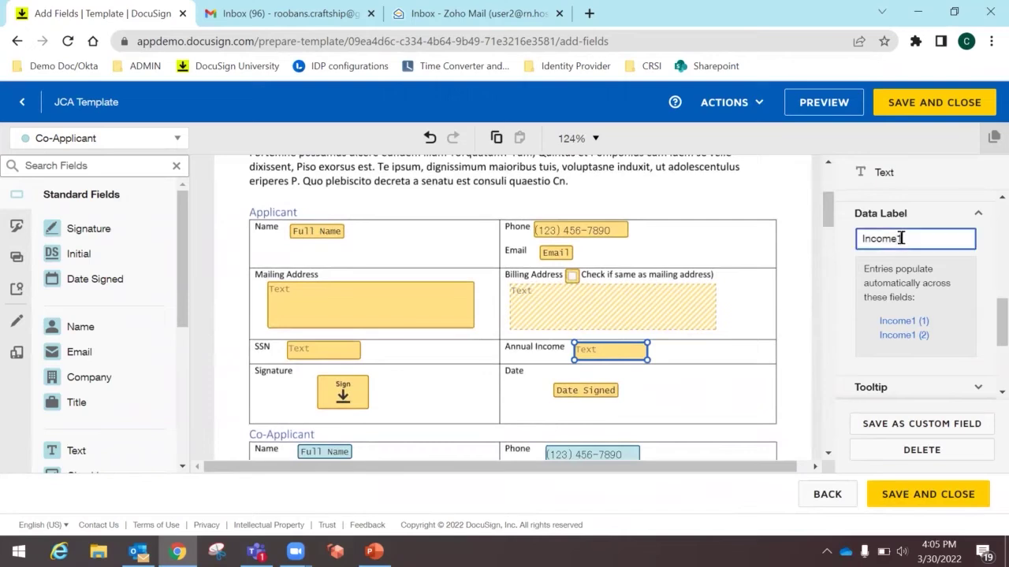
pyautogui.click(328, 357)
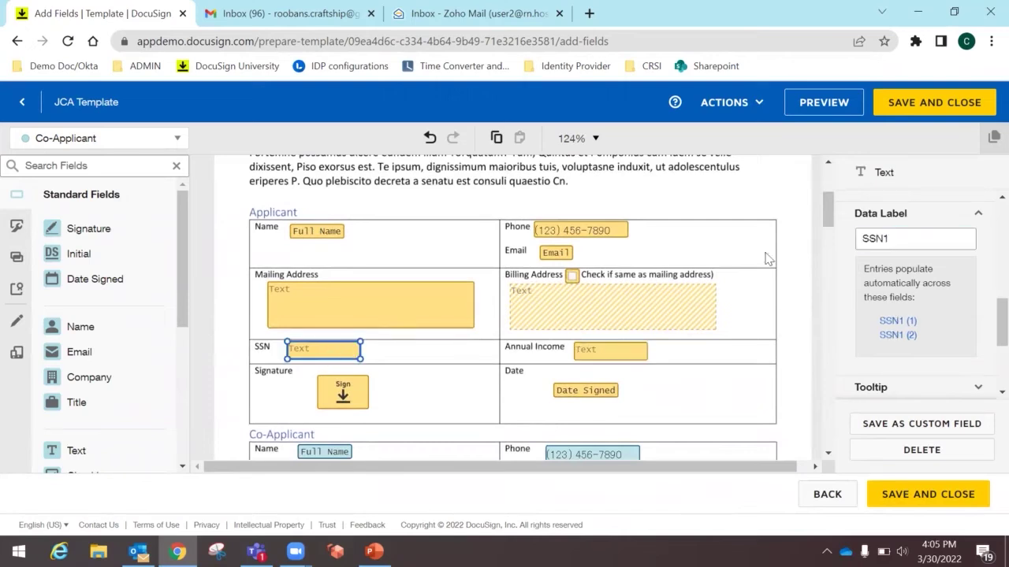
pyautogui.click(892, 241)
pyautogui.moveTo(829, 208); pyautogui.dragTo(831, 306)
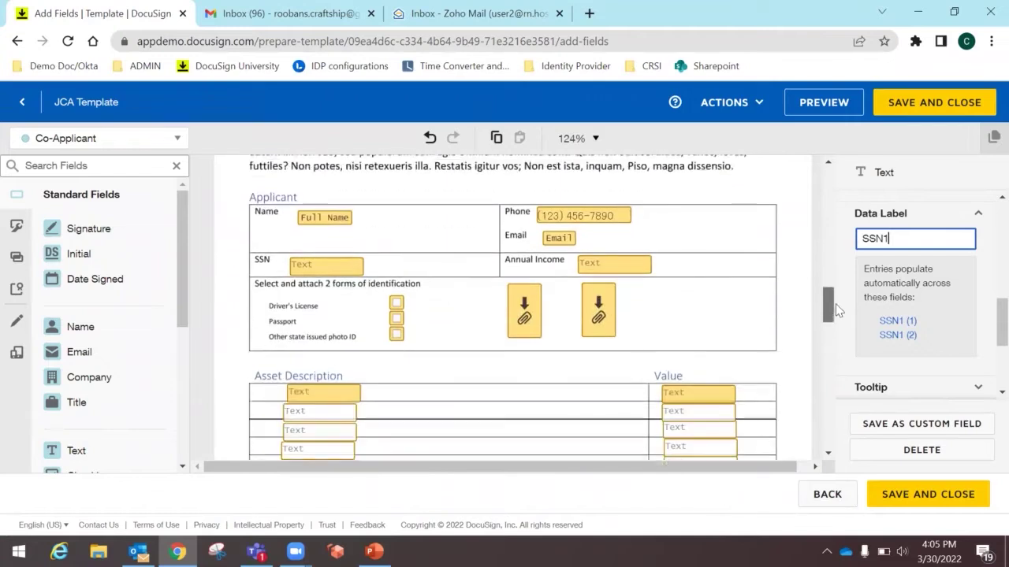
pyautogui.click(334, 269)
pyautogui.doubleClick(878, 241)
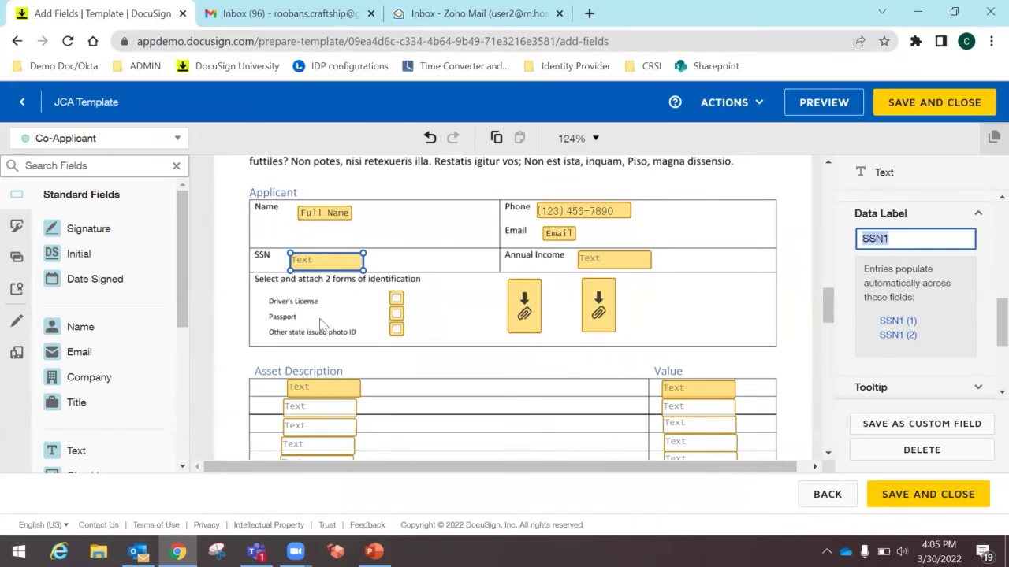
pyautogui.click(327, 286)
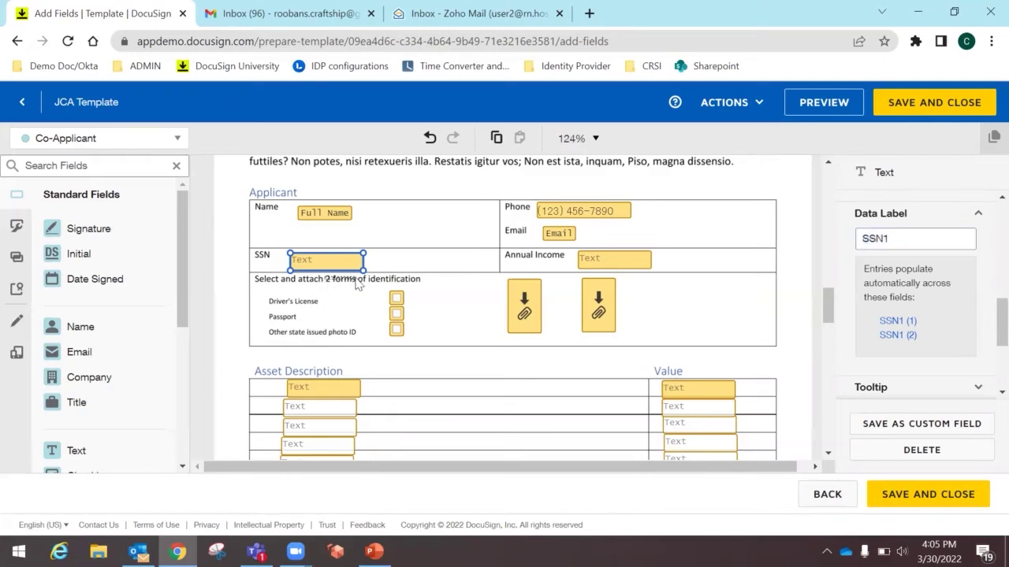
pyautogui.click(355, 290)
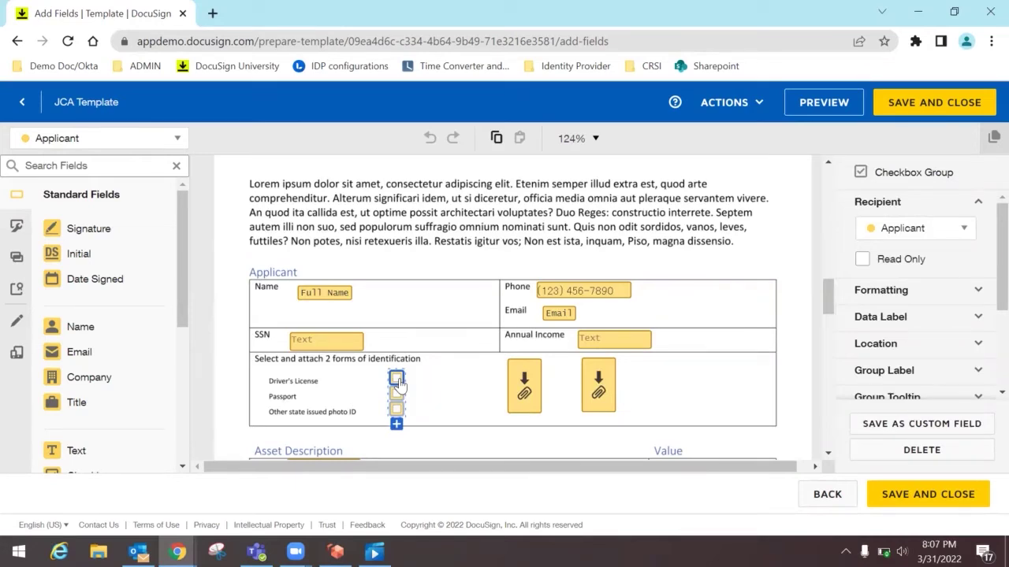
# Step: Expand Conditional Logic and Validation to reveal the checkbox group's 'Select exactly 2' rule
pyautogui.scroll(-2, 985, 343)
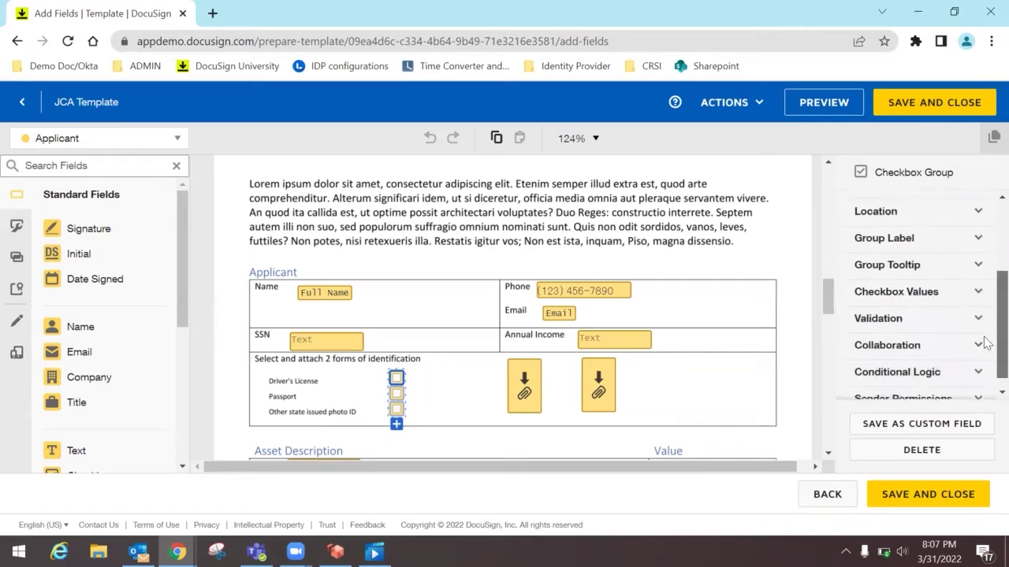
pyautogui.click(980, 370)
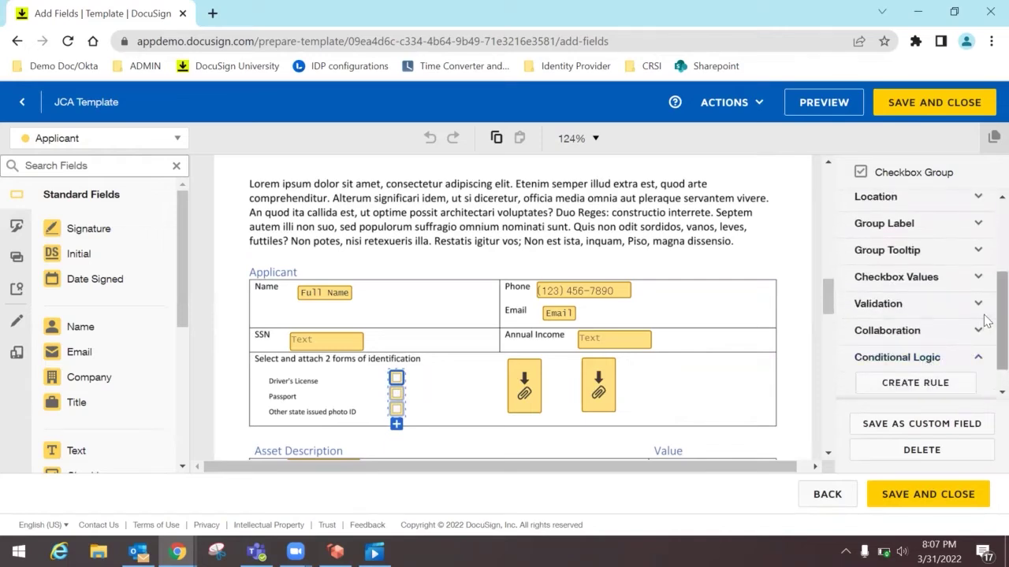
pyautogui.scroll(-1, 985, 319)
pyautogui.click(965, 272)
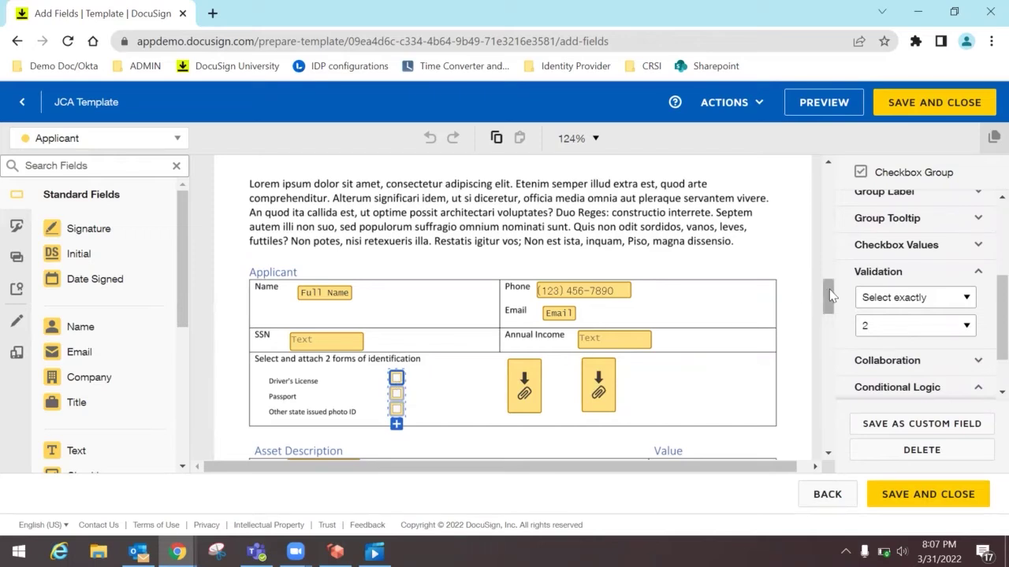
pyautogui.moveTo(829, 289); pyautogui.dragTo(829, 292)
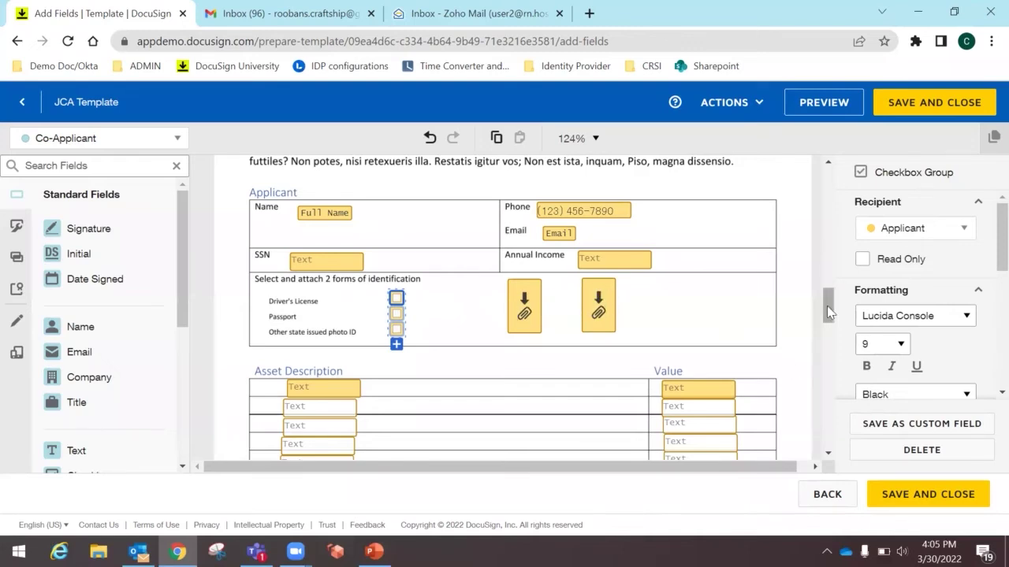
# Step: Review the Asset Description fields and the Total formula summing Value1 through Value5
pyautogui.scroll(-2, 827, 311)
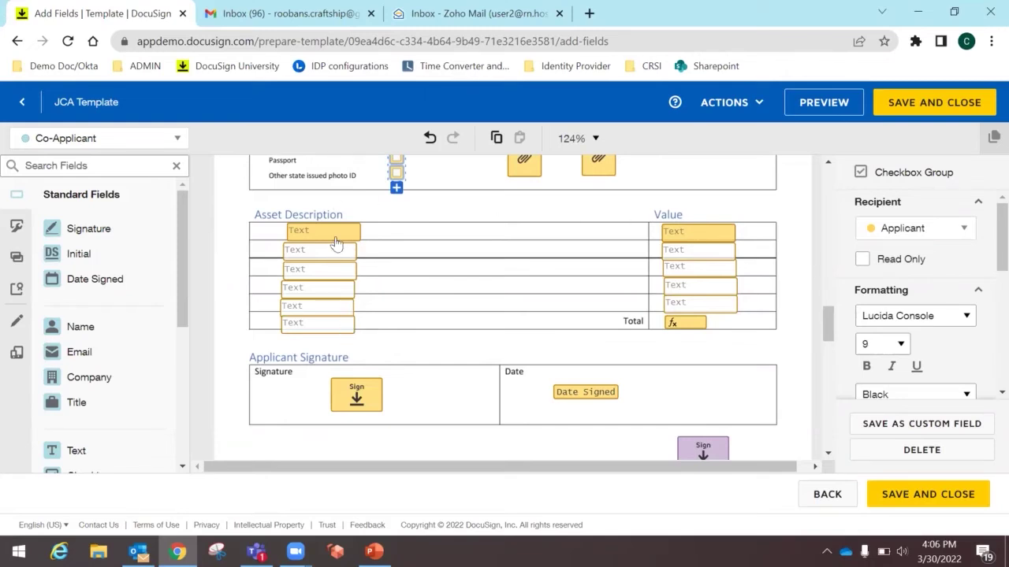
pyautogui.click(337, 239)
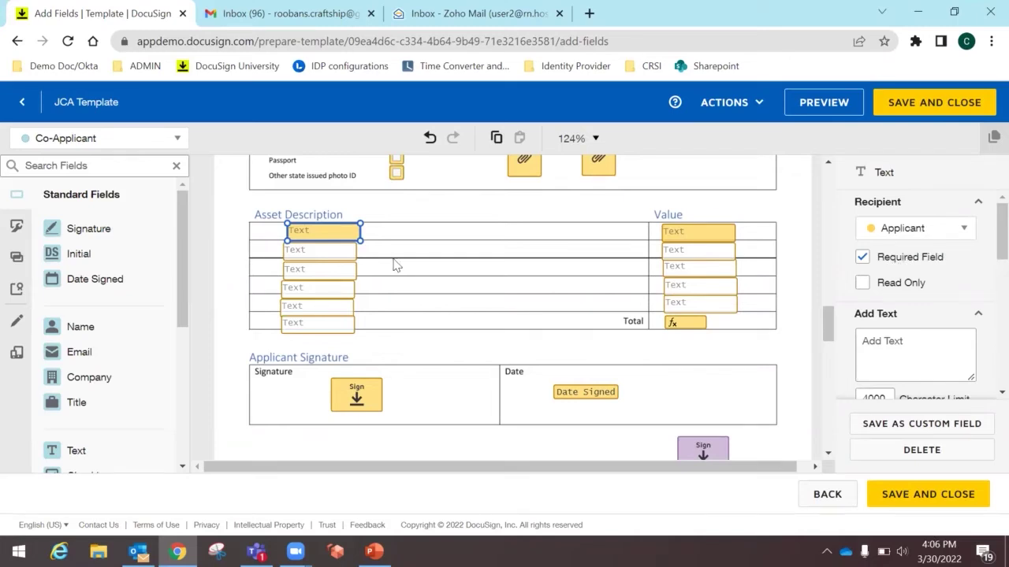
pyautogui.click(337, 257)
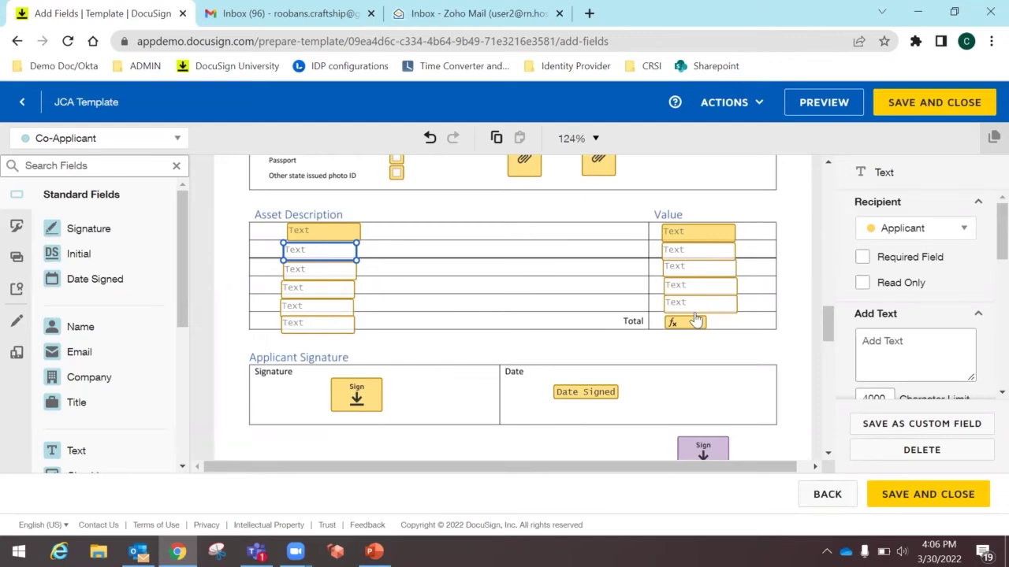
pyautogui.click(696, 319)
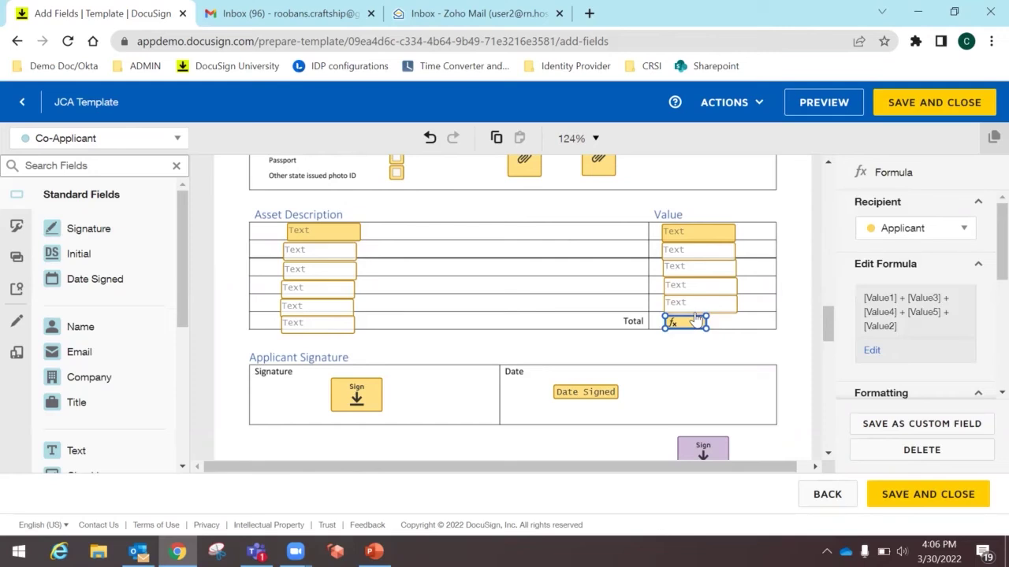
pyautogui.click(709, 236)
pyautogui.scroll(-3, 990, 315)
pyautogui.scroll(-5, 990, 323)
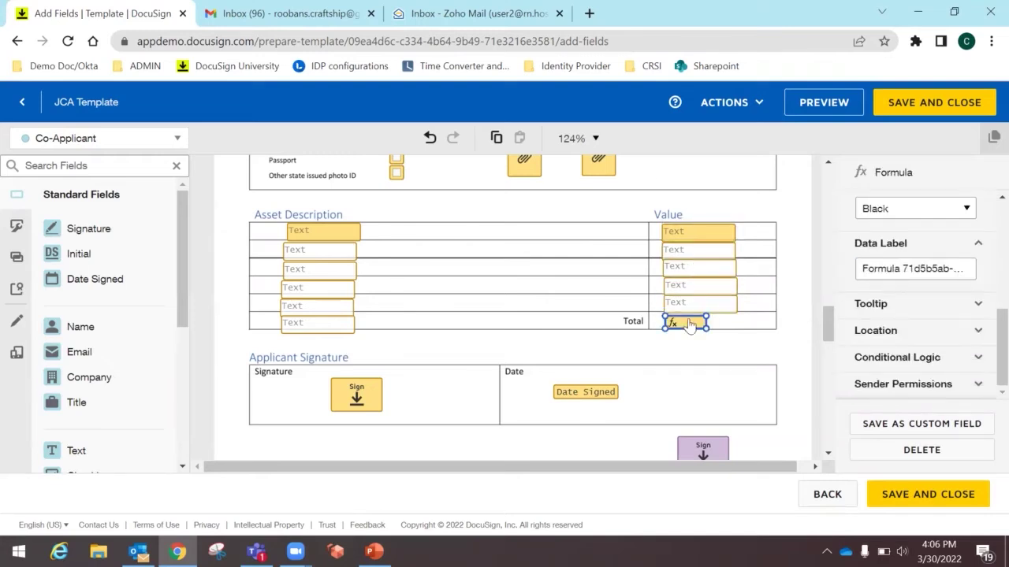
pyautogui.moveTo(178, 303); pyautogui.dragTo(186, 350)
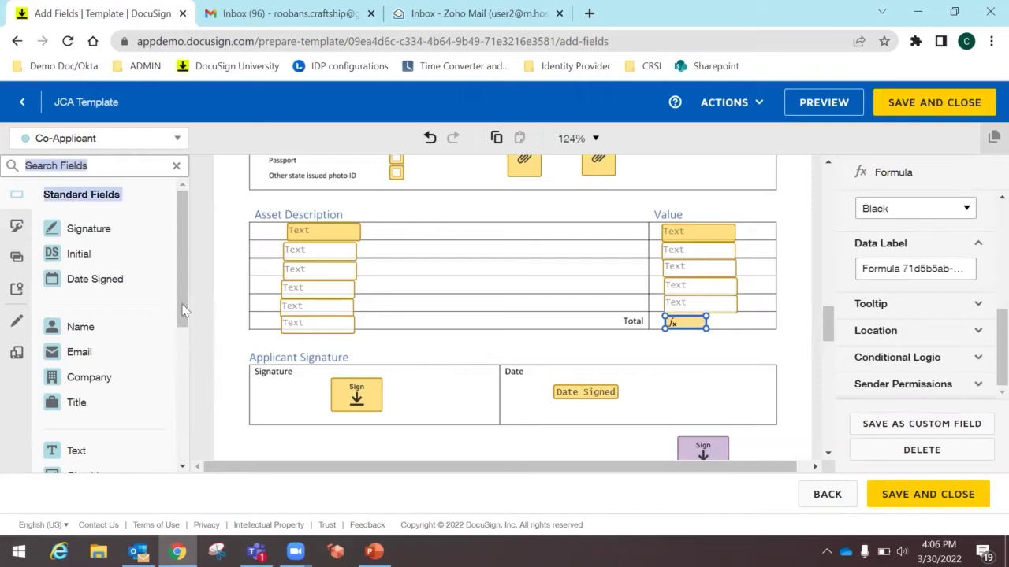
pyautogui.scroll(-3, 169, 286)
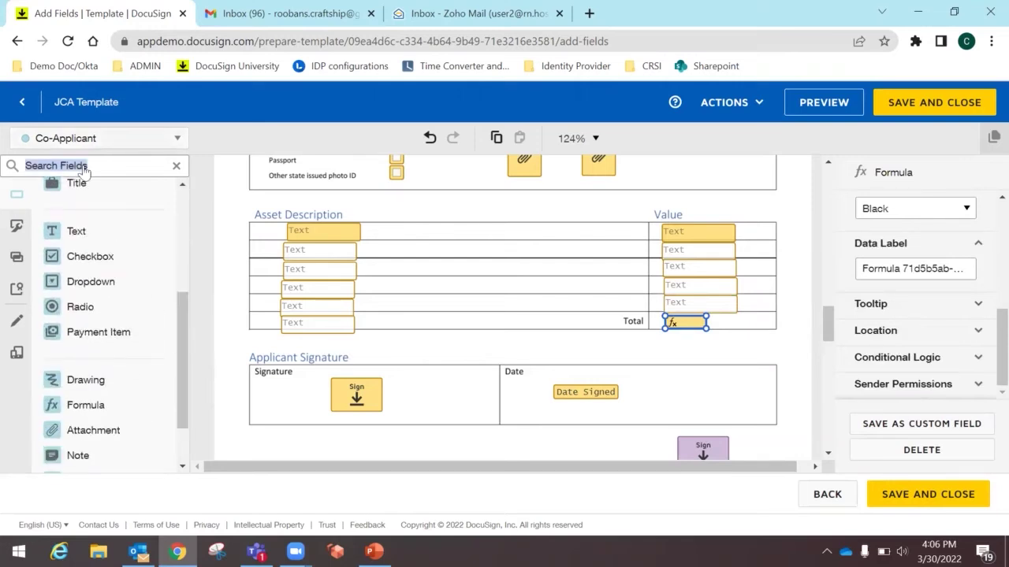
# Step: Make Applicant the recipient for new fields and browse the field list, including Smart Sections
pyautogui.click(126, 141)
pyautogui.click(63, 165)
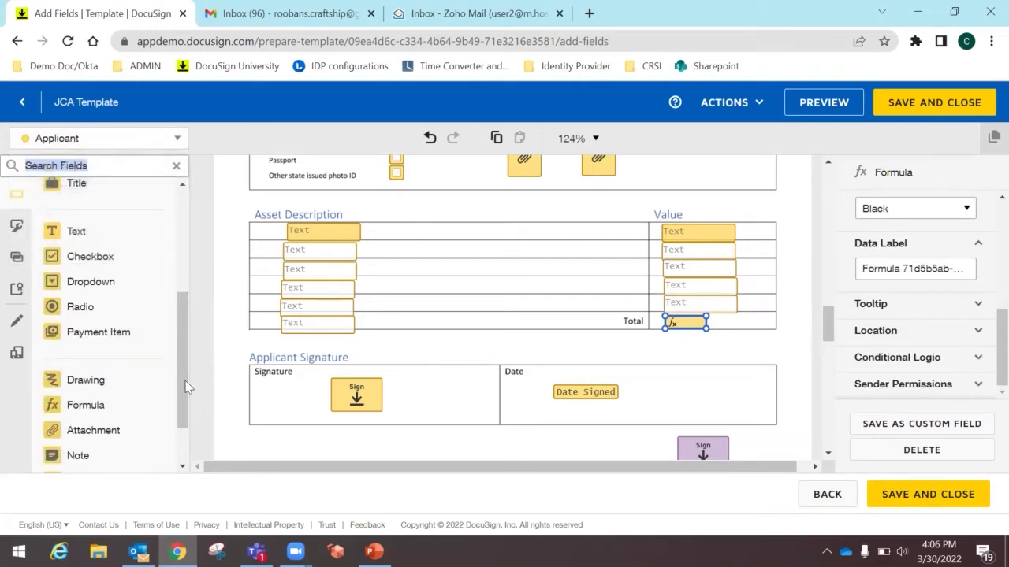
pyautogui.scroll(-2, 162, 405)
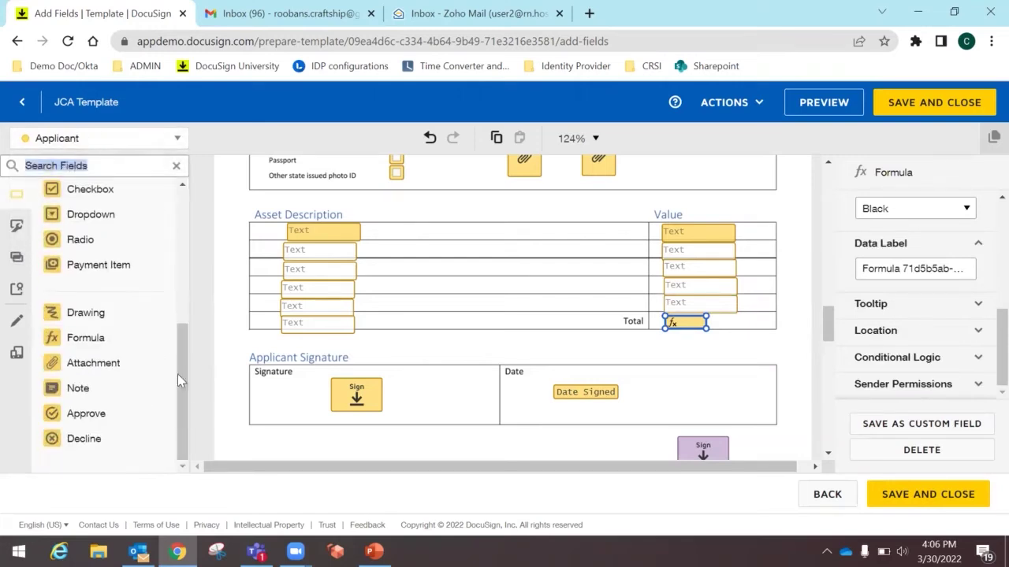
pyautogui.click(16, 354)
pyautogui.scroll(10, 126, 354)
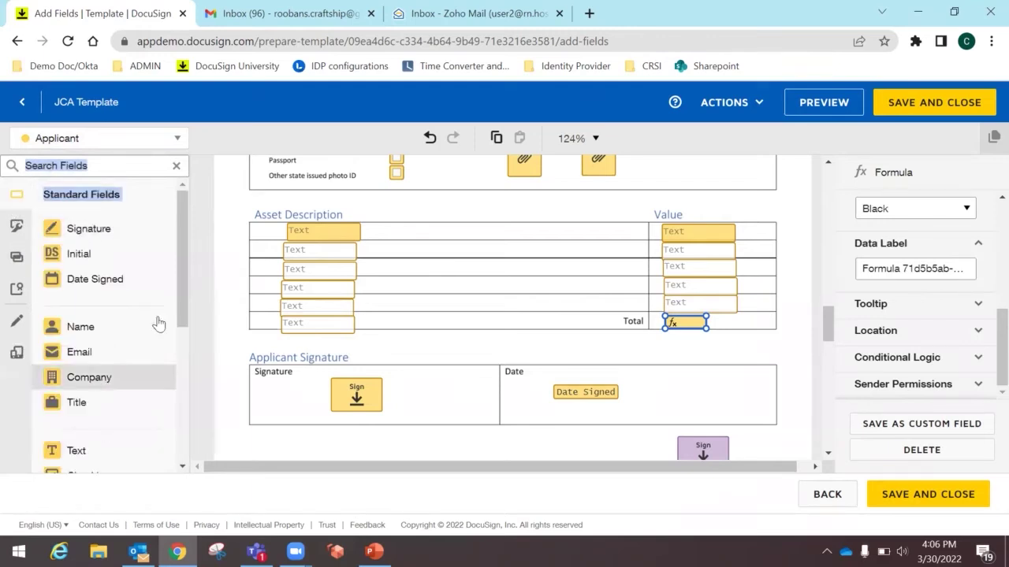
pyautogui.scroll(-4, 117, 403)
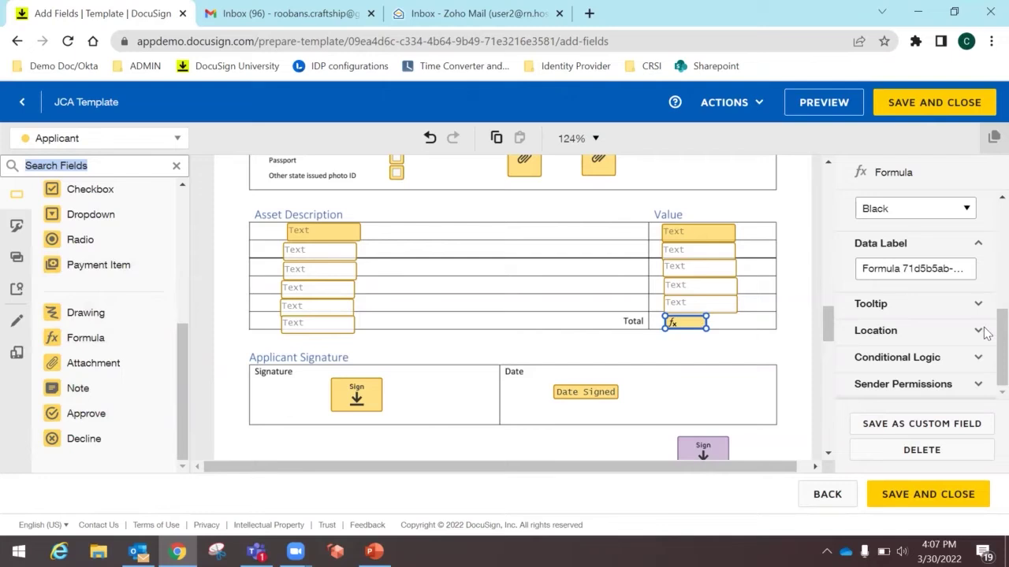
pyautogui.scroll(1, 985, 259)
pyautogui.scroll(2, 983, 243)
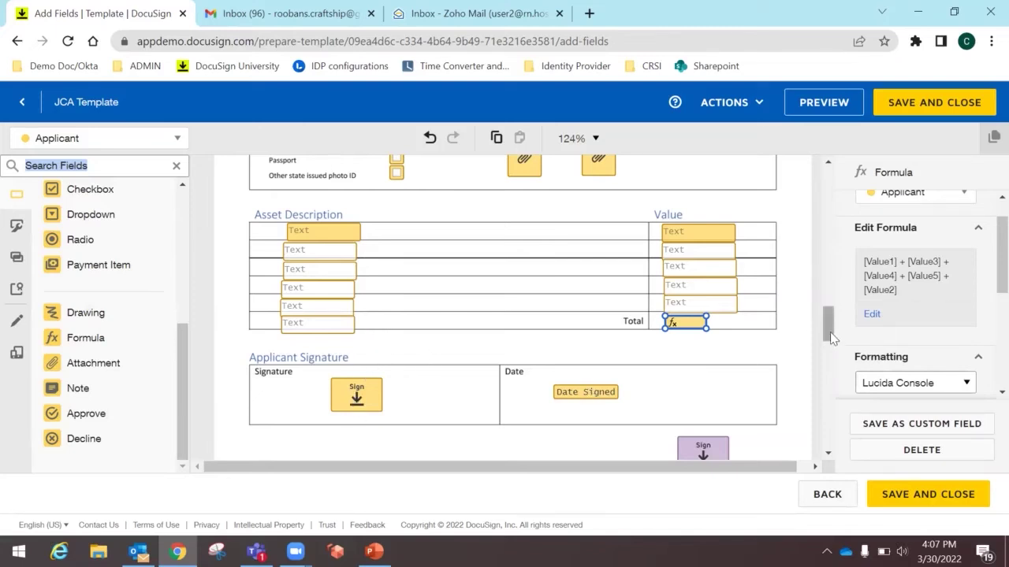
# Step: Scroll to the next page's Applicant table and select the Co-Applicant's SSN field
pyautogui.scroll(-4, 829, 332)
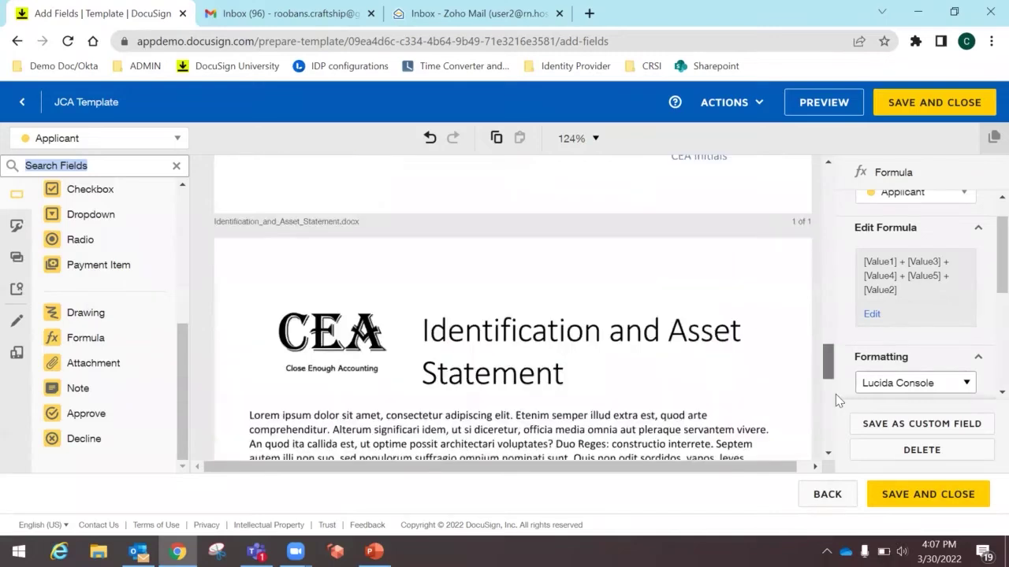
pyautogui.scroll(-3, 835, 394)
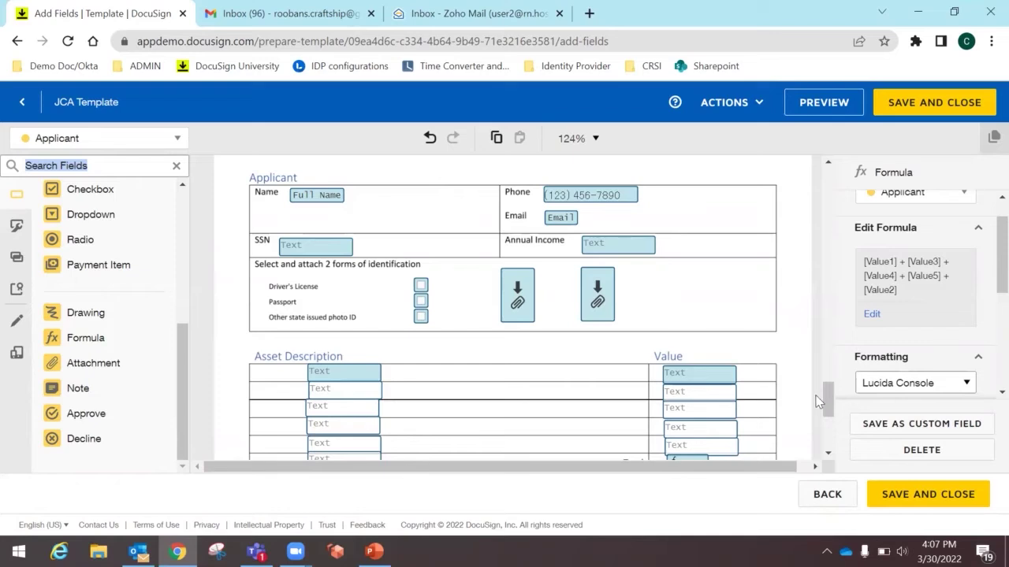
pyautogui.moveTo(827, 404)
pyautogui.mouseDown()
pyautogui.moveTo(826, 394)
pyautogui.moveTo(827, 403)
pyautogui.mouseUp()
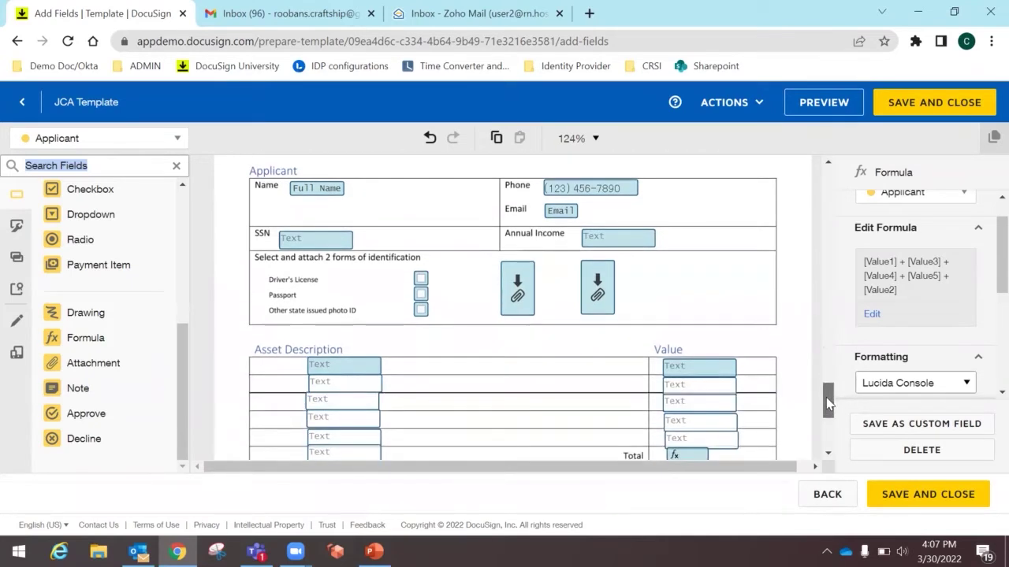
pyautogui.press('Tab')
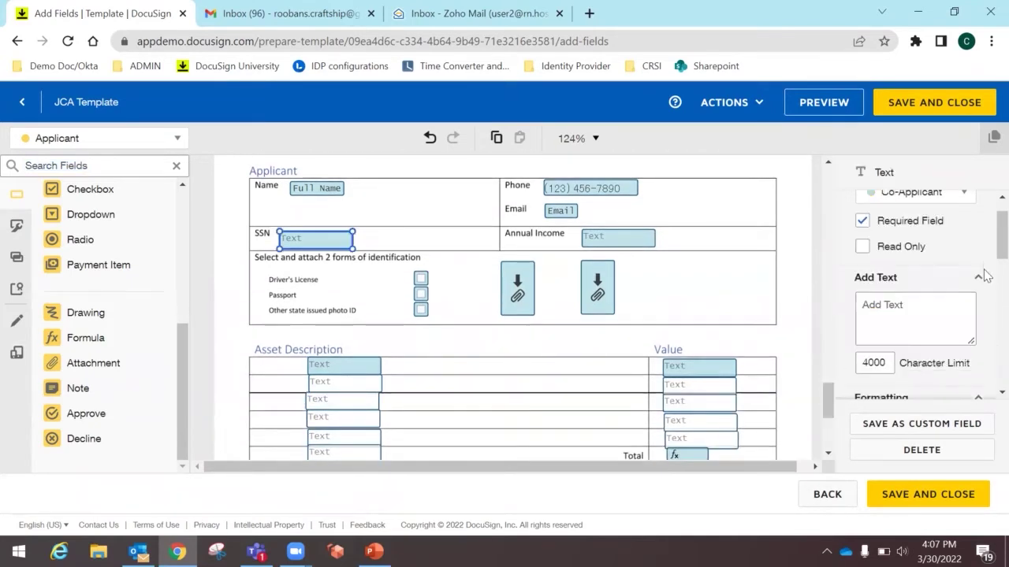
pyautogui.scroll(-5, 984, 283)
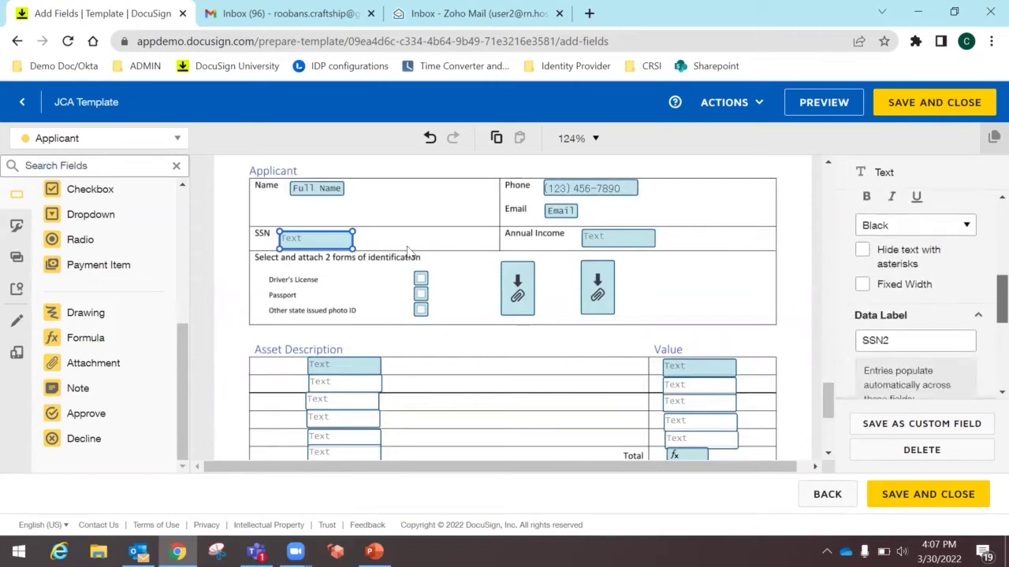
pyautogui.click(636, 240)
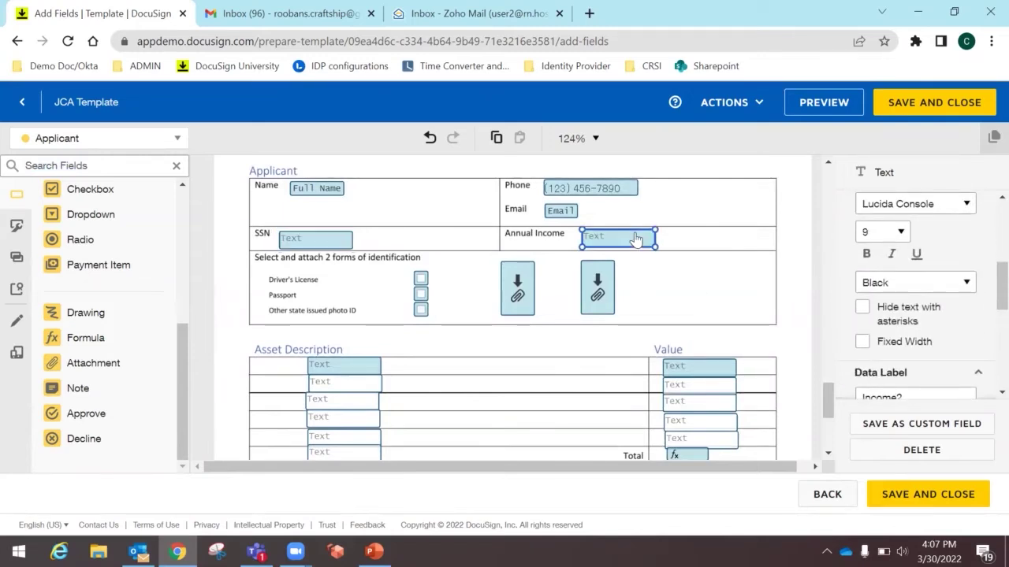
pyautogui.click(310, 241)
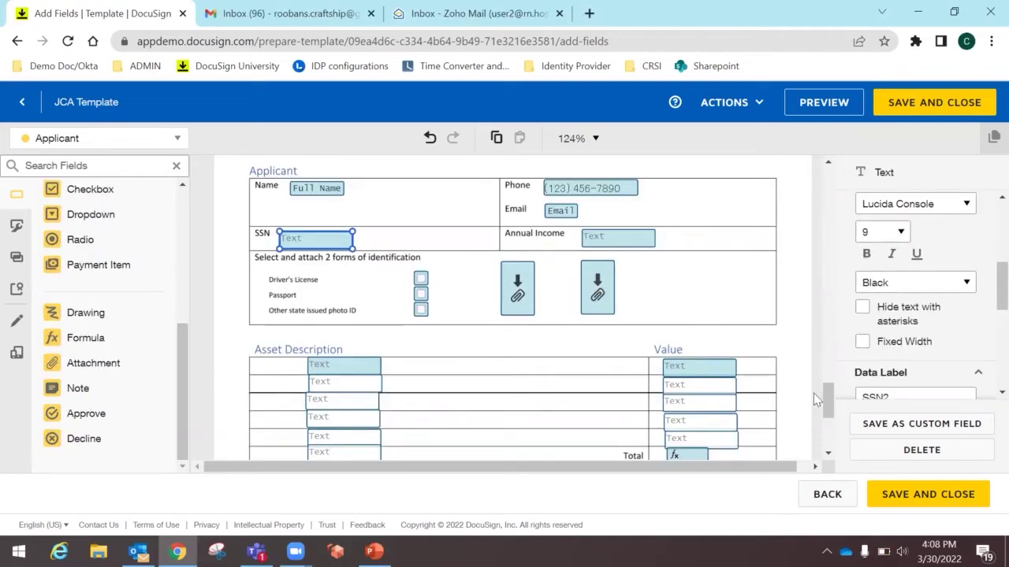
pyautogui.scroll(-3, 826, 402)
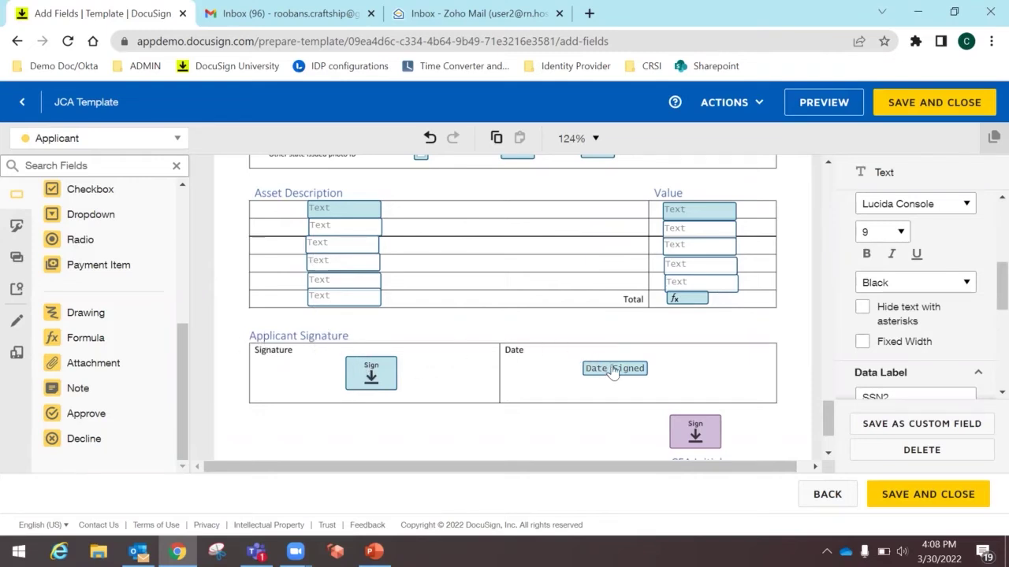
# Step: Make Credit Assessor the recipient for new fields
pyautogui.moveTo(827, 404); pyautogui.dragTo(829, 426)
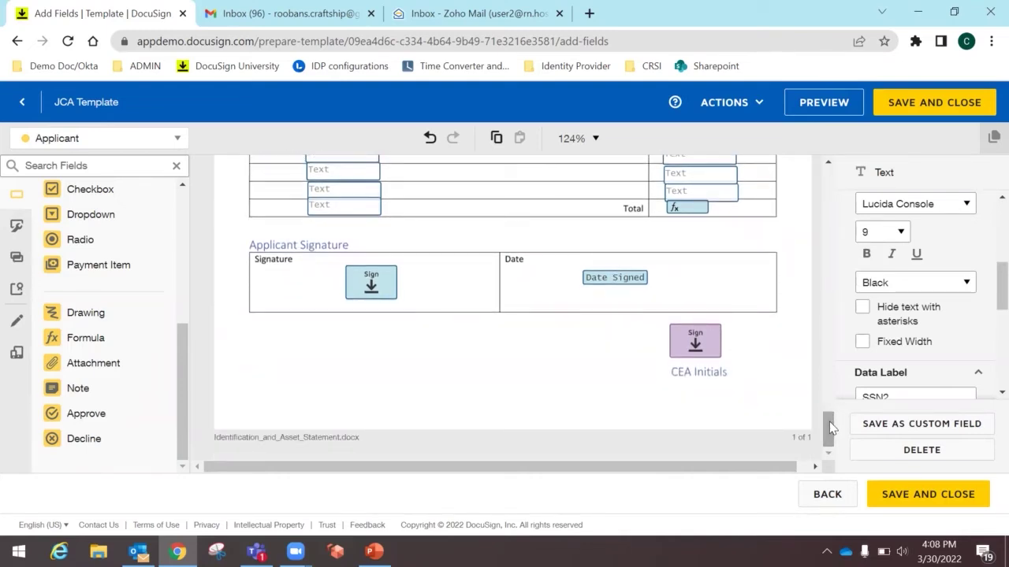
pyautogui.click(141, 142)
pyautogui.click(106, 211)
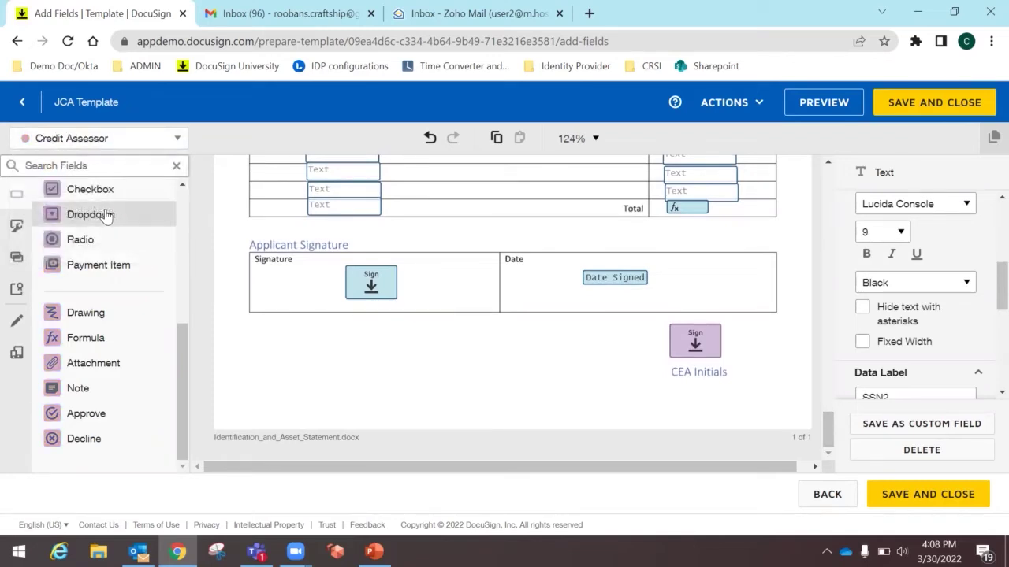
# Step: Scroll through the template documents to review the colour-coded fields
pyautogui.moveTo(169, 349); pyautogui.dragTo(177, 207)
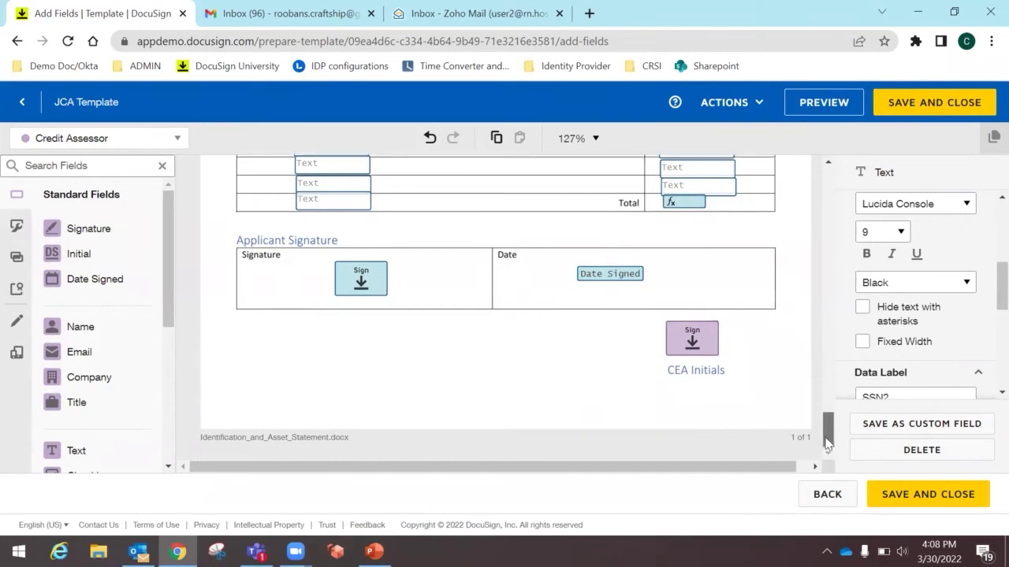
pyautogui.scroll(4, 827, 418)
pyautogui.scroll(5, 824, 356)
pyautogui.scroll(-8, 820, 335)
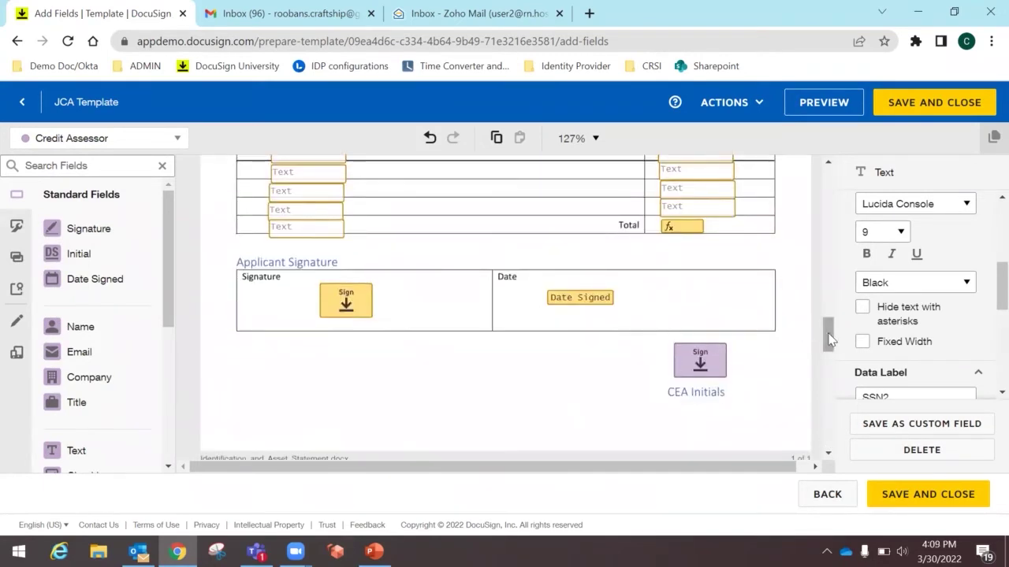
pyautogui.scroll(10, 826, 331)
pyautogui.scroll(-15, 819, 247)
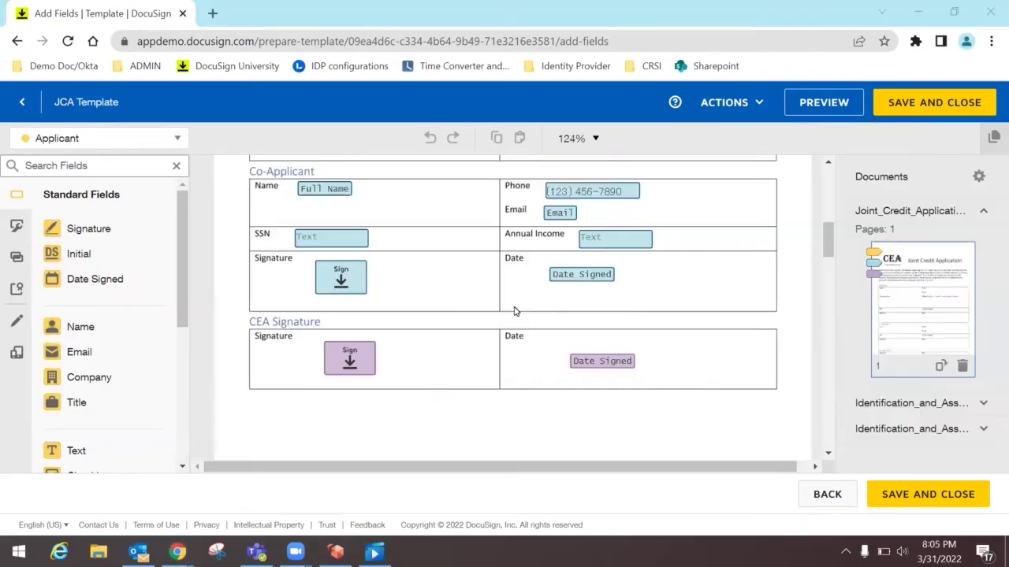
# Step: Show the Documents options, including document visibility, via the gear icon
pyautogui.moveTo(821, 250); pyautogui.dragTo(833, 186)
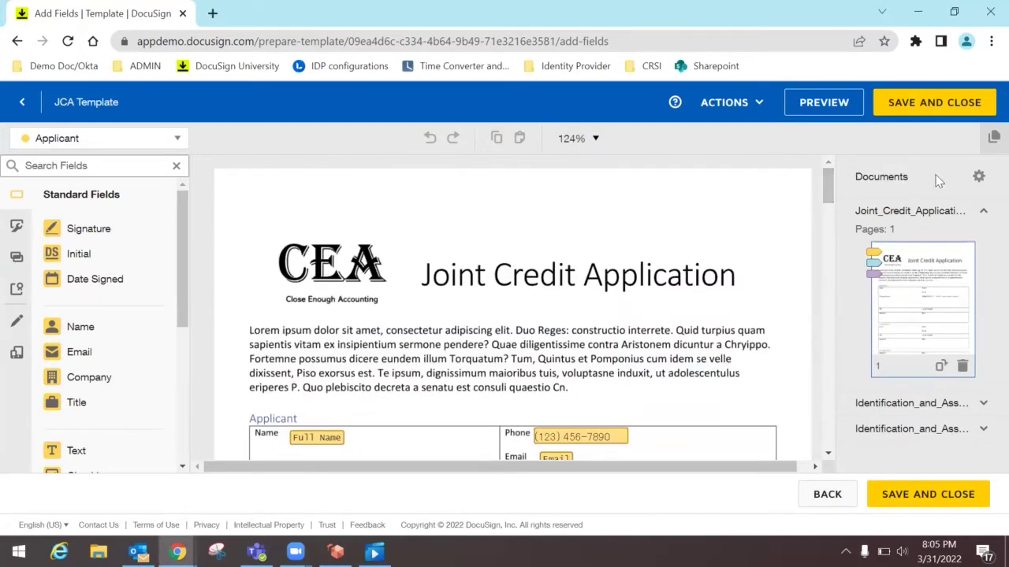
pyautogui.click(977, 178)
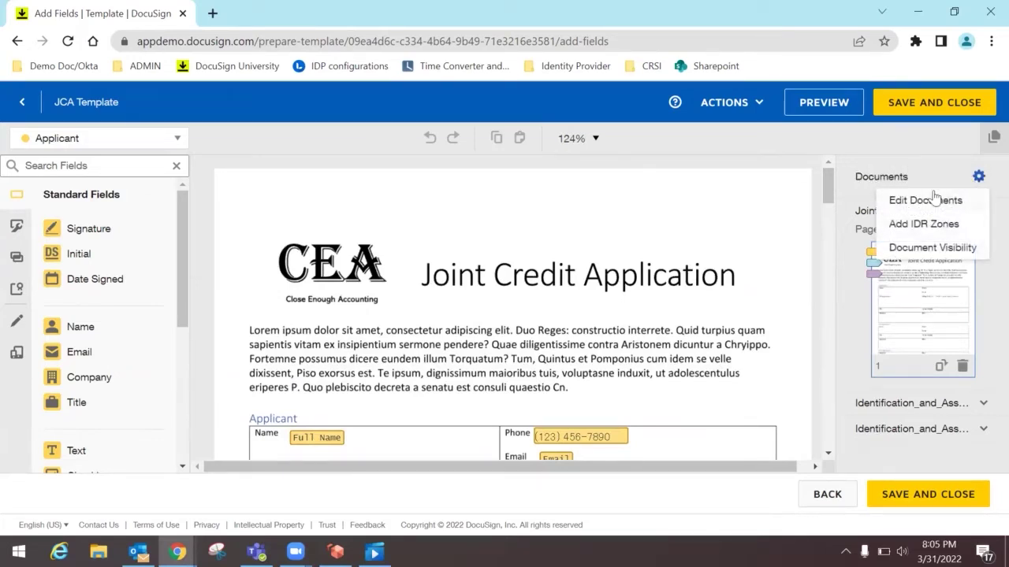
pyautogui.click(920, 249)
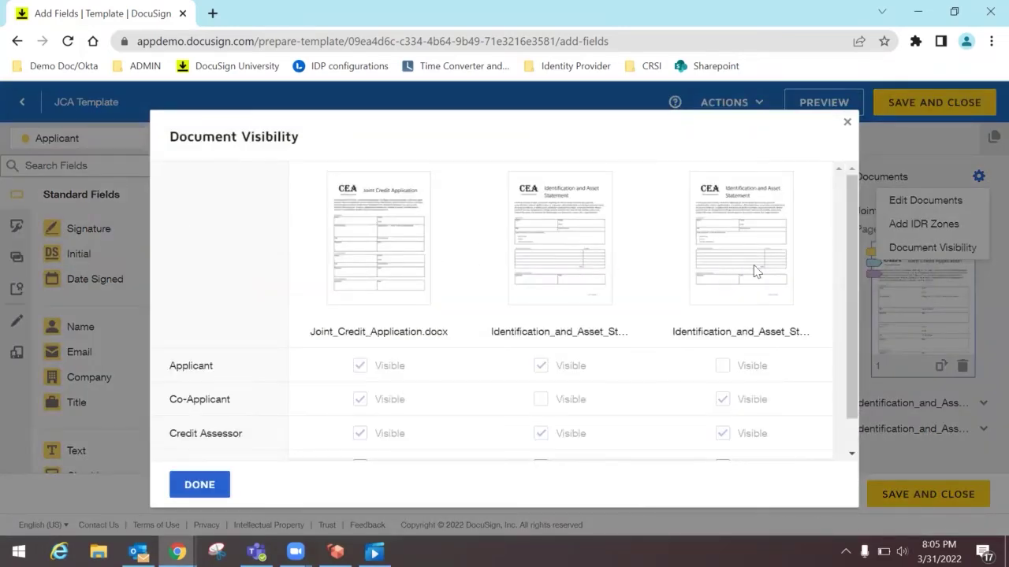
pyautogui.scroll(-1, 851, 291)
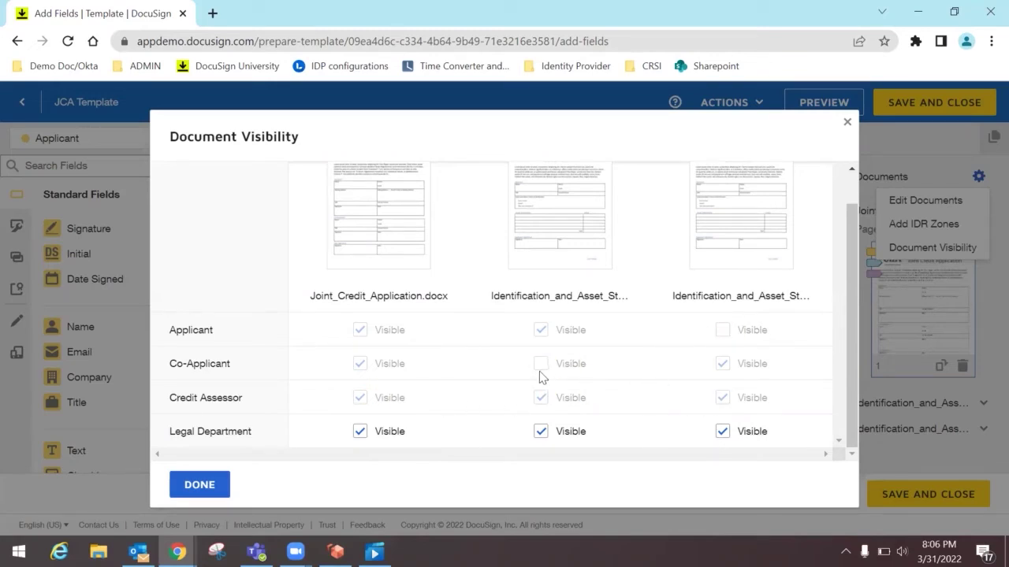
pyautogui.scroll(2, 847, 344)
pyautogui.scroll(-2, 852, 401)
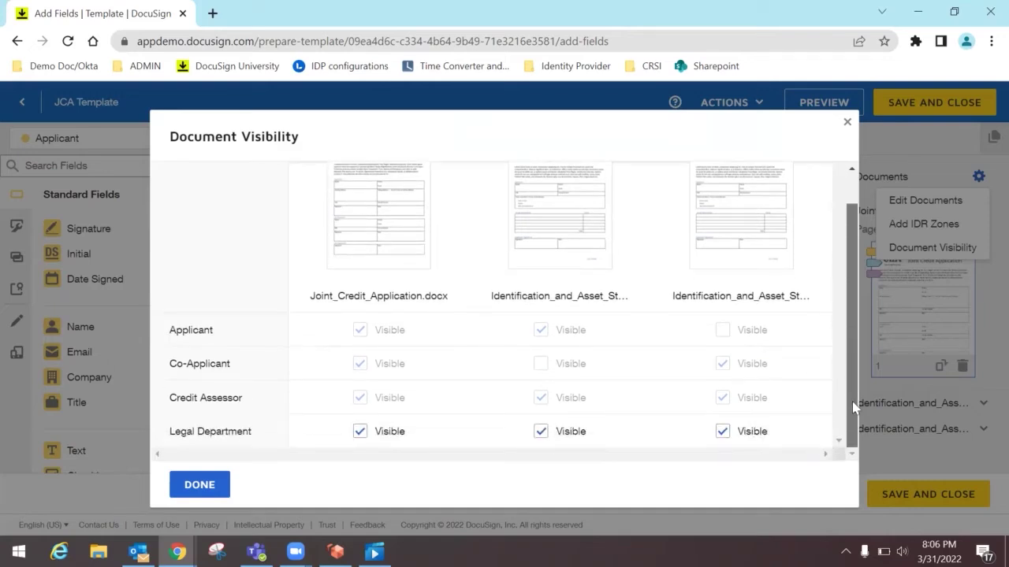
pyautogui.click(200, 484)
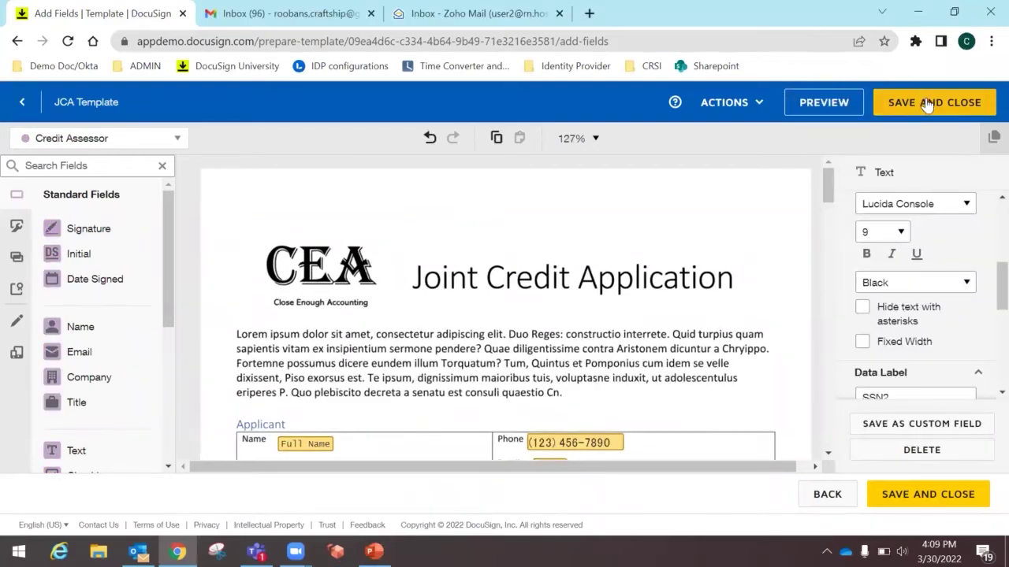
# Step: Save and close the JCA Template editor
pyautogui.click(928, 105)
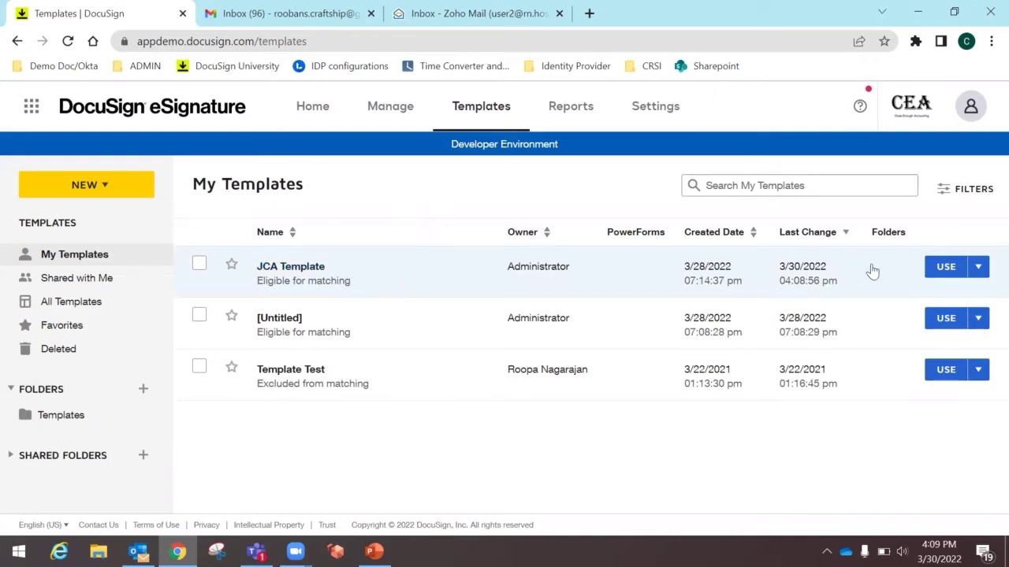
# Step: Share the JCA Template with the Credit Representative via Share with Users
pyautogui.click(978, 268)
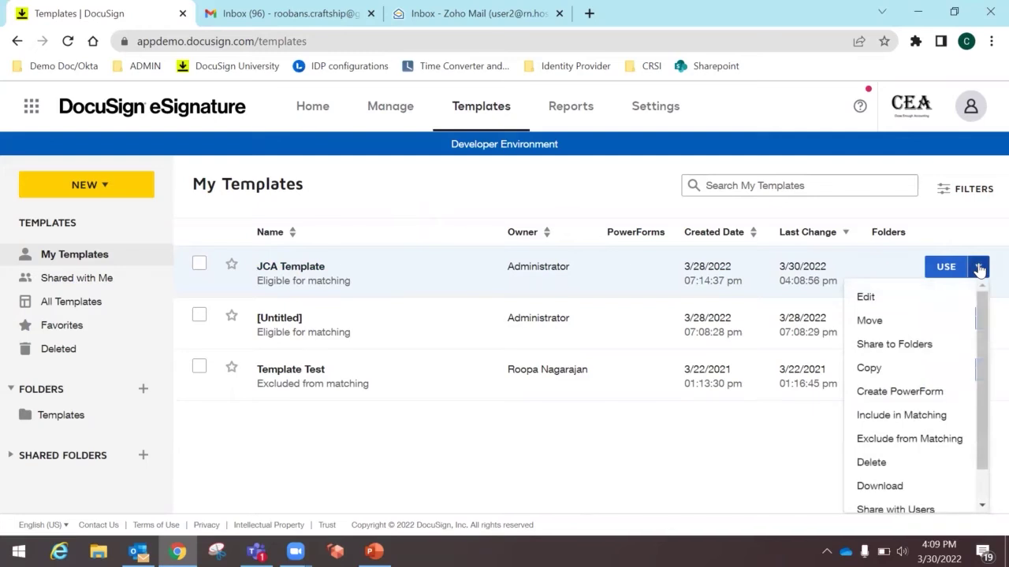
pyautogui.scroll(-1, 930, 418)
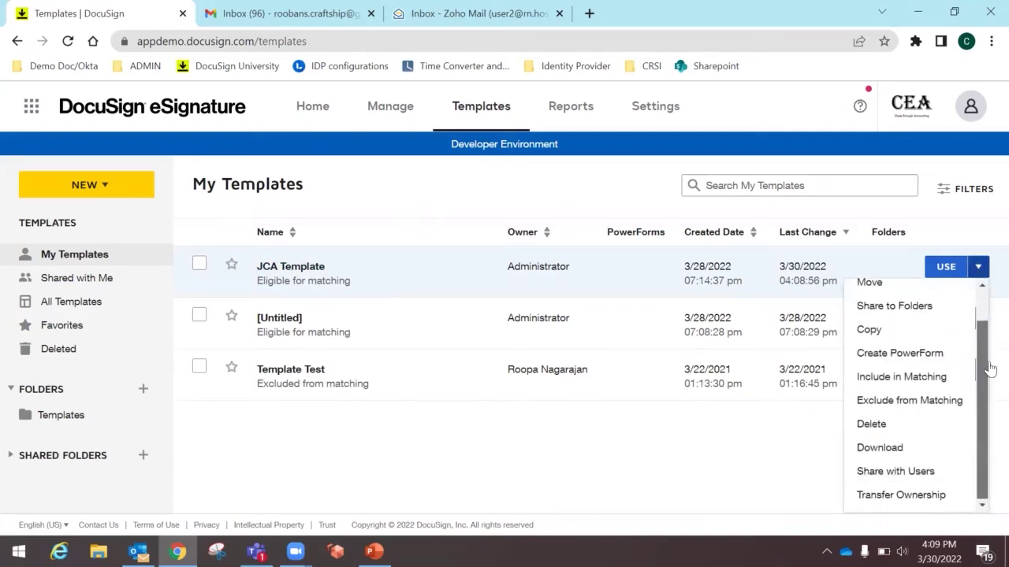
pyautogui.click(899, 472)
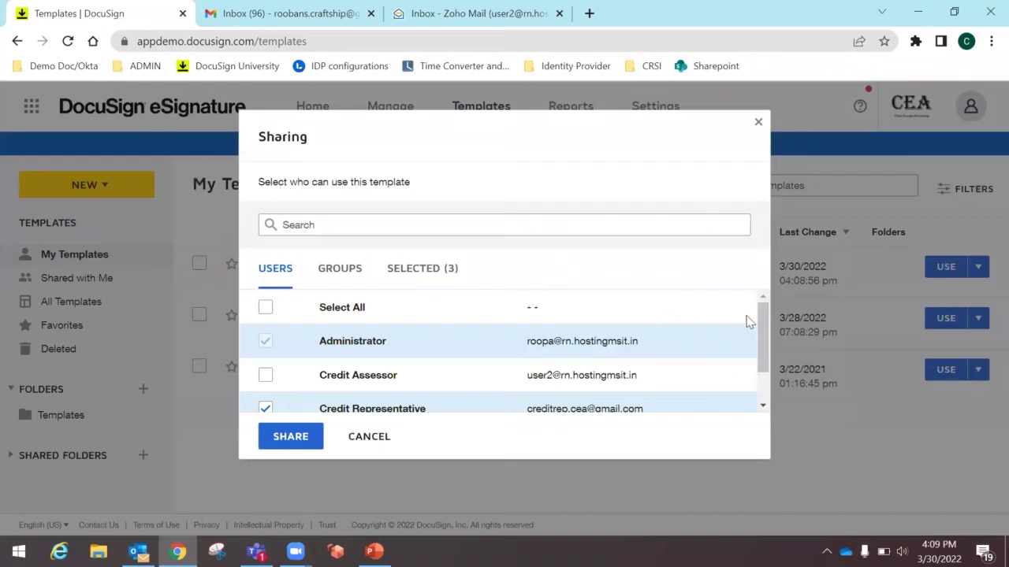
pyautogui.moveTo(759, 341); pyautogui.dragTo(766, 364)
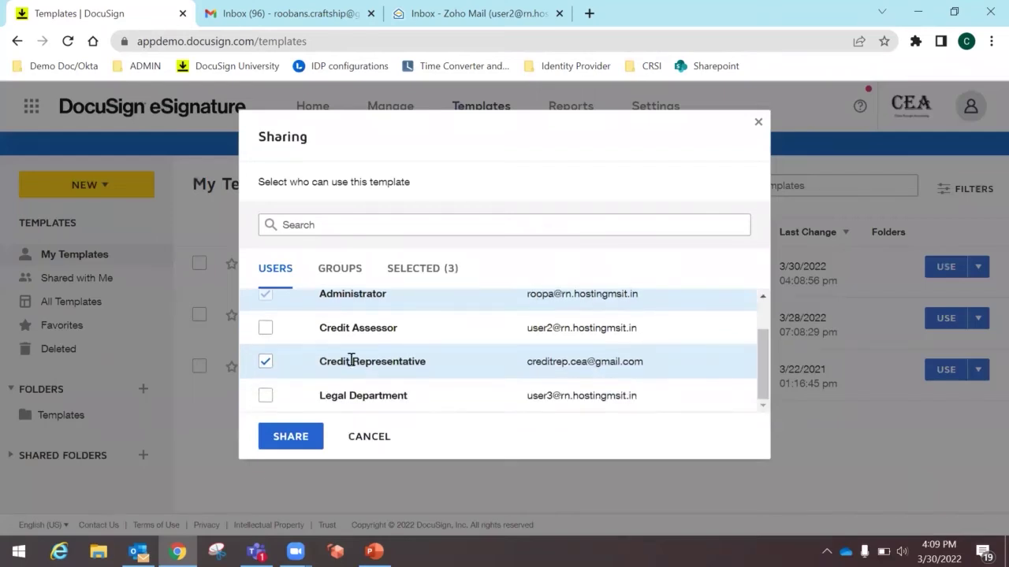
pyautogui.moveTo(391, 365); pyautogui.dragTo(658, 370)
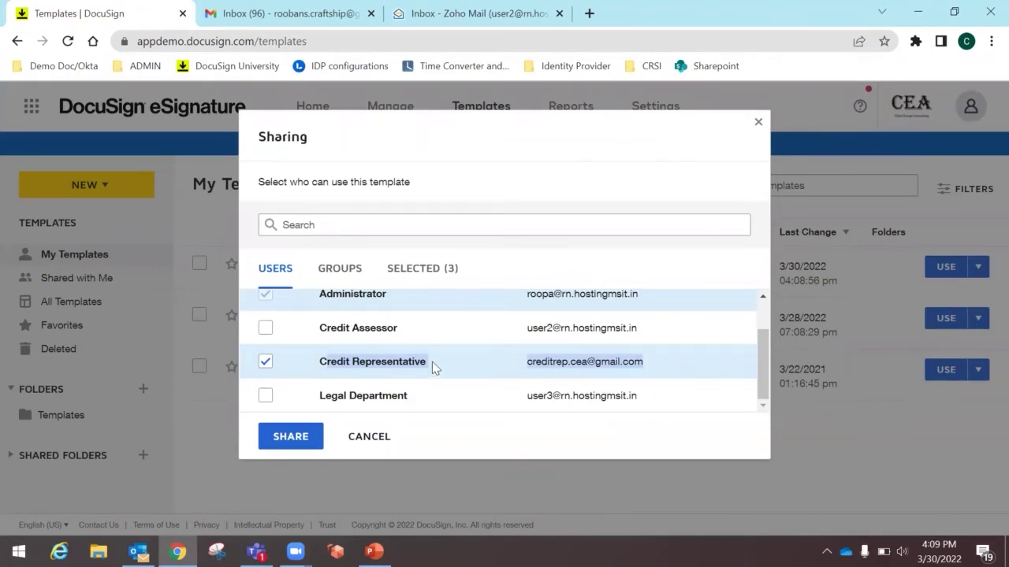
pyautogui.click(286, 436)
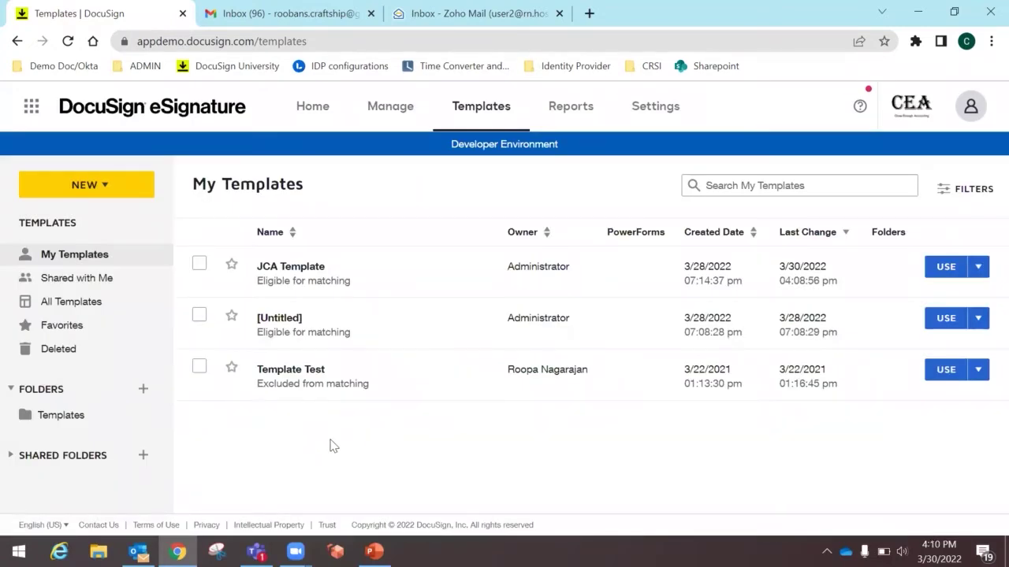
# Step: Open a private Chrome window and go to the DocuSign login page
pyautogui.click(990, 41)
pyautogui.click(920, 97)
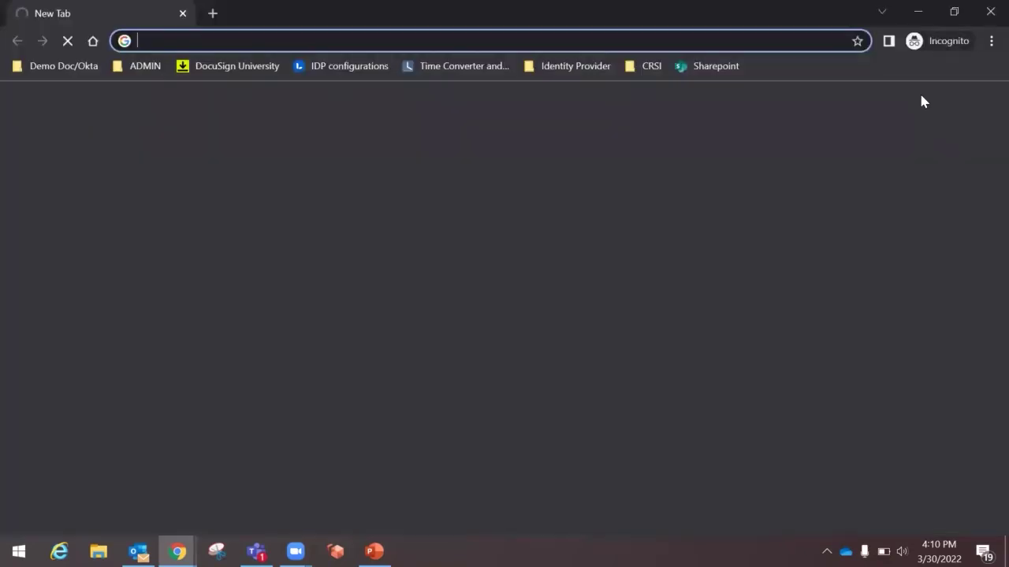
pyautogui.write('a')
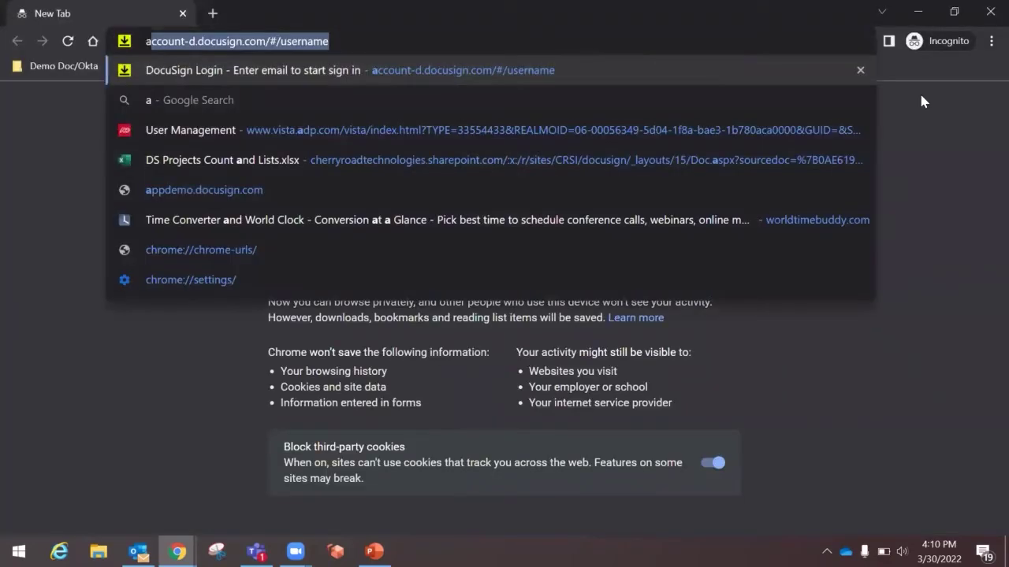
pyautogui.press('Return')
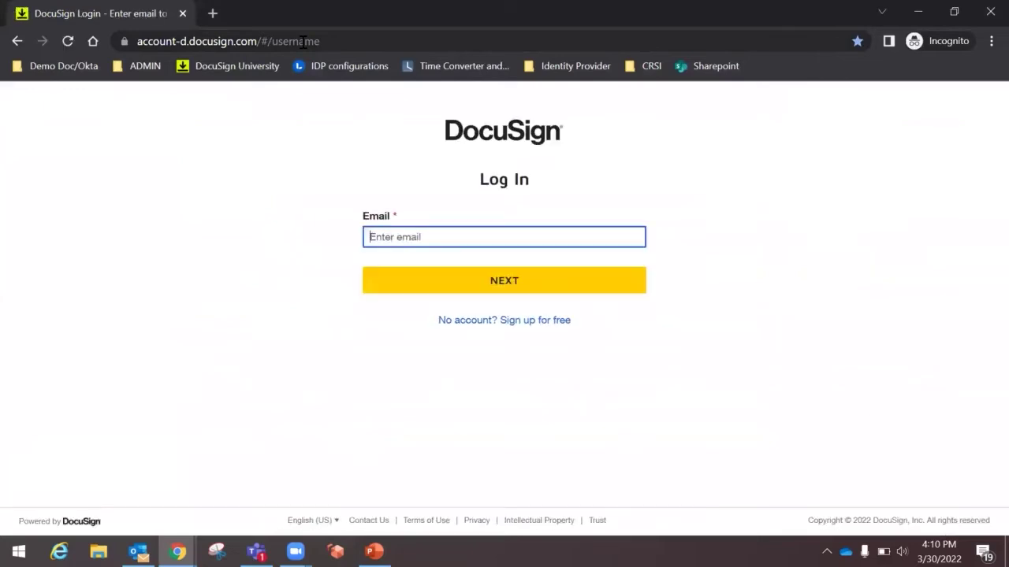
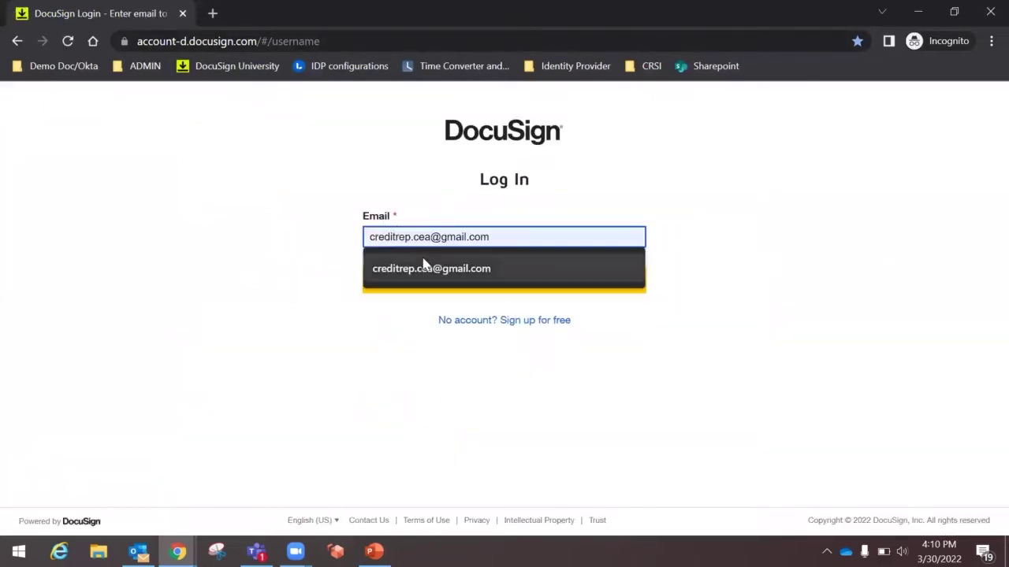
# Step: Log in with the Credit Representative's e-mail and password
pyautogui.click(425, 268)
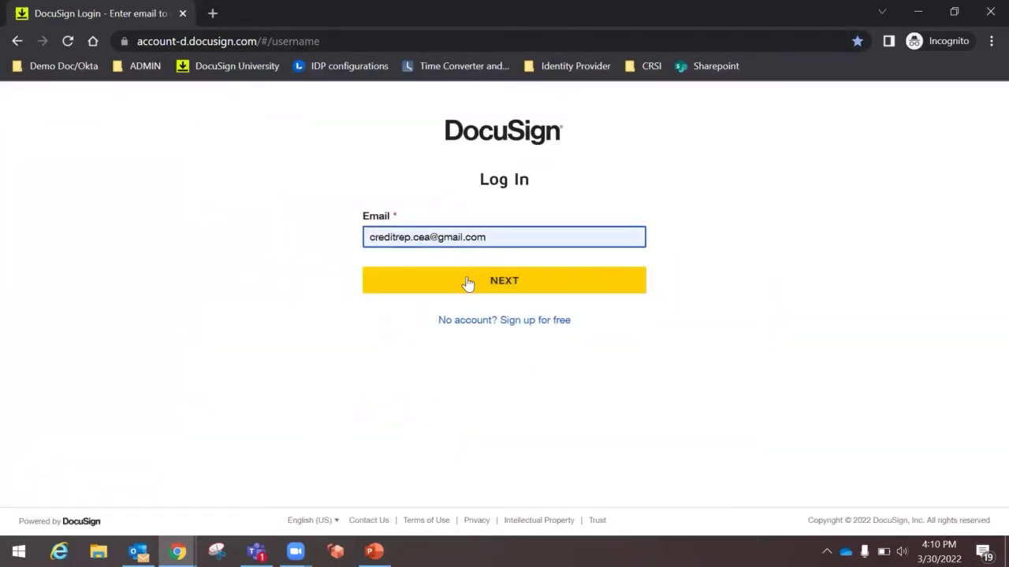
pyautogui.click(461, 281)
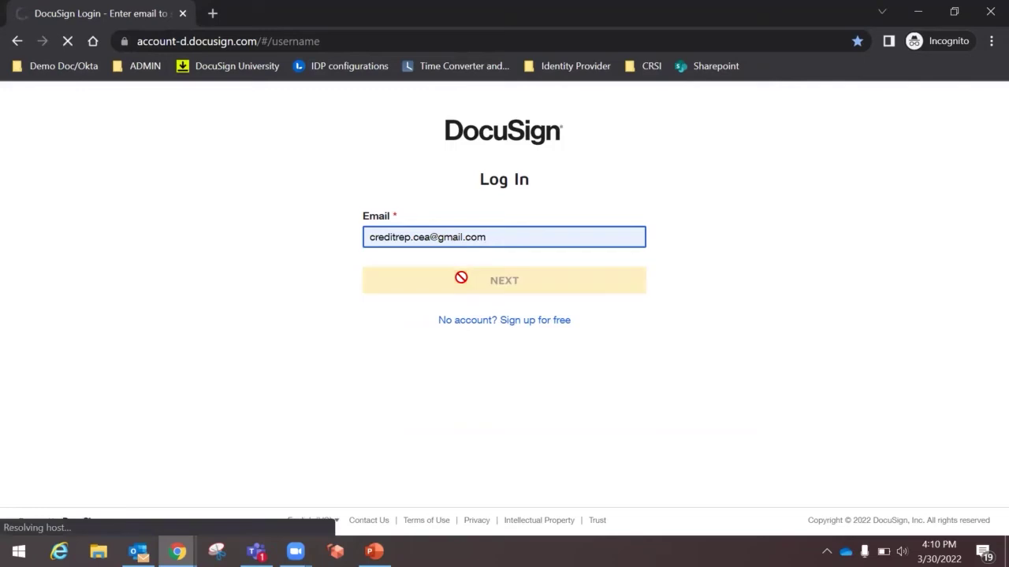
pyautogui.write('••')
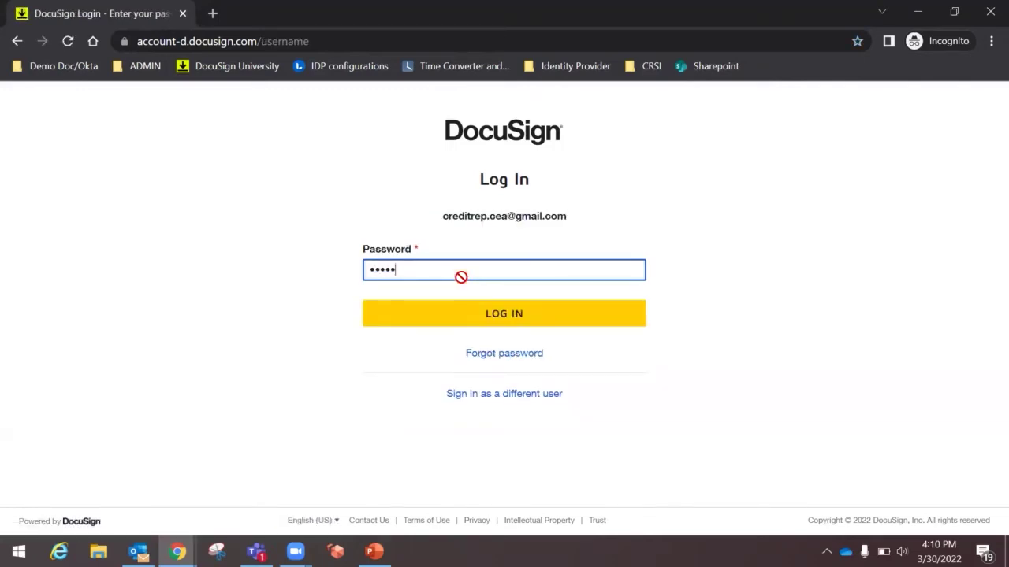
pyautogui.write('••••••••')
pyautogui.press('Return')
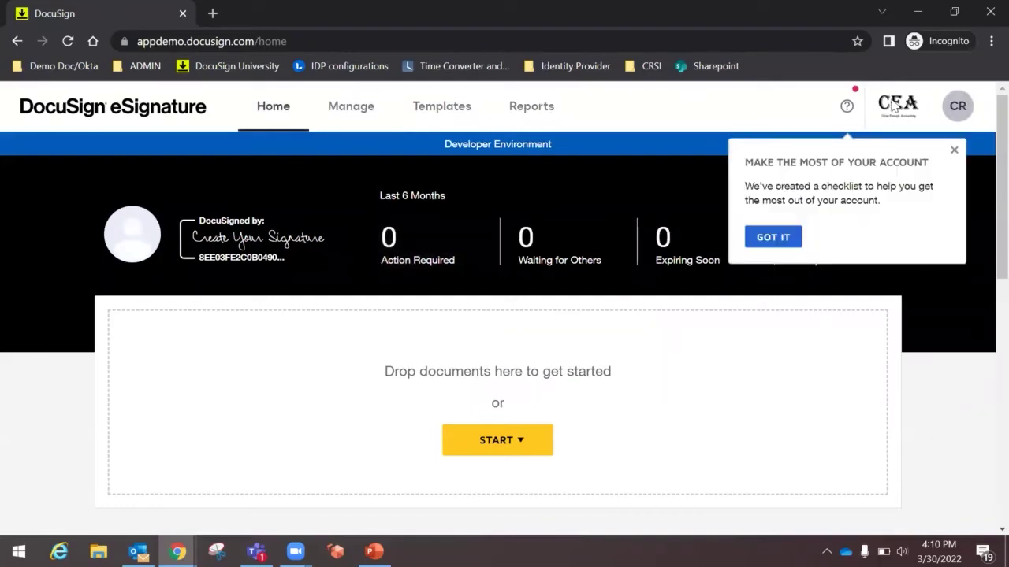
# Step: Check the signed-in account's profile to confirm the user's role
pyautogui.click(964, 113)
pyautogui.moveTo(834, 158); pyautogui.dragTo(967, 153)
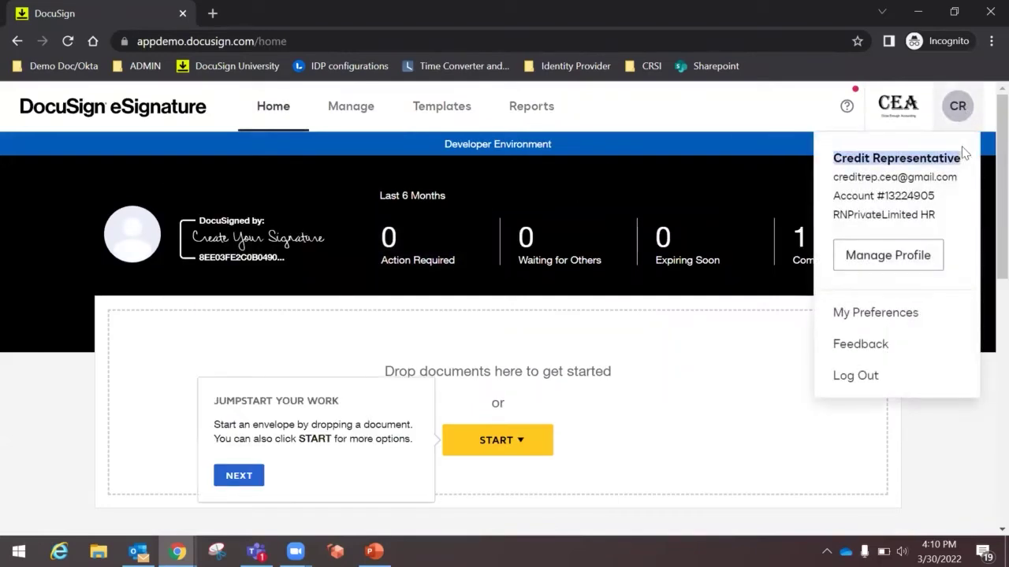
pyautogui.click(752, 120)
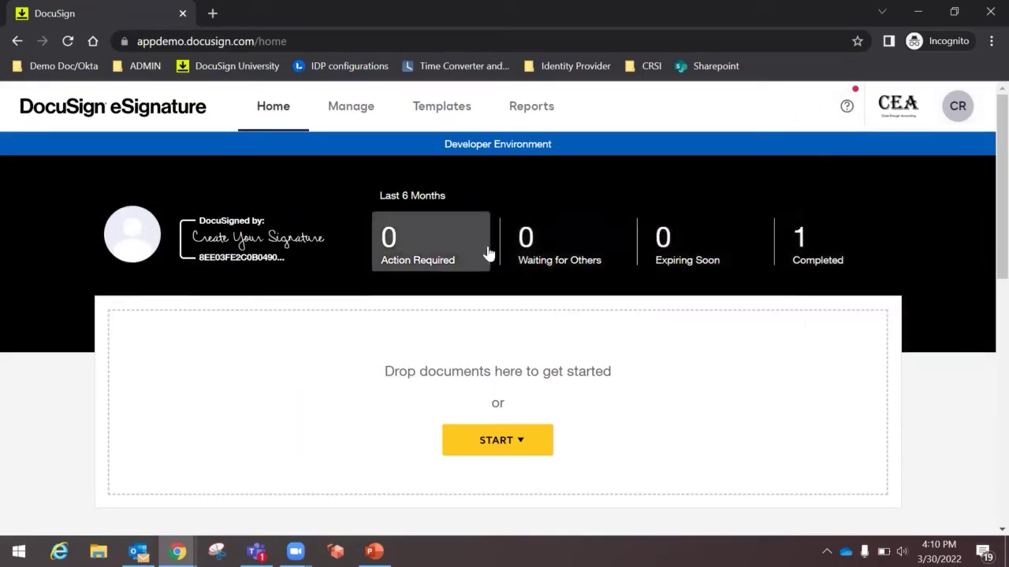
# Step: Start sending the JCA Template from the templates Shared with Me
pyautogui.click(441, 113)
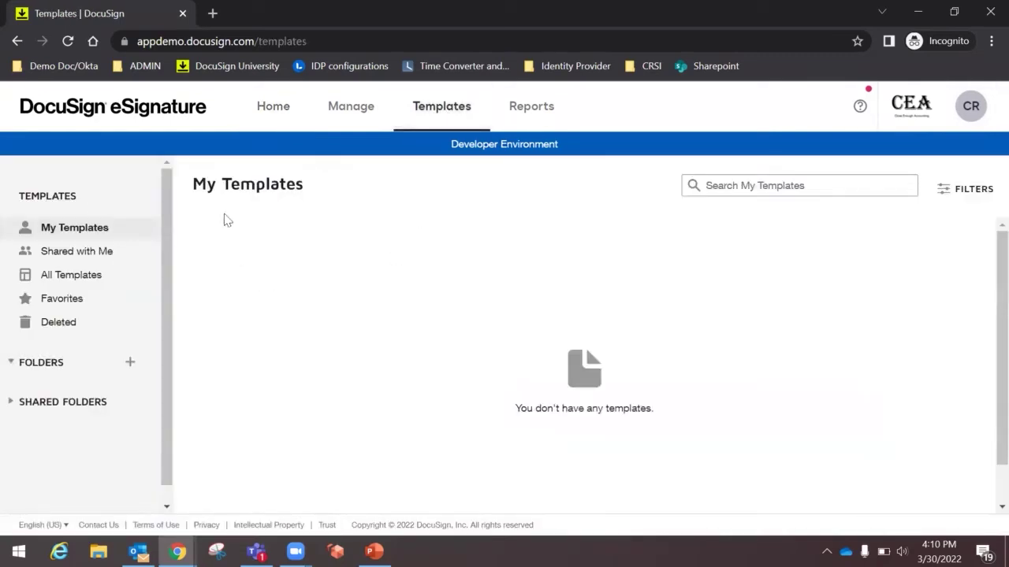
pyautogui.click(63, 256)
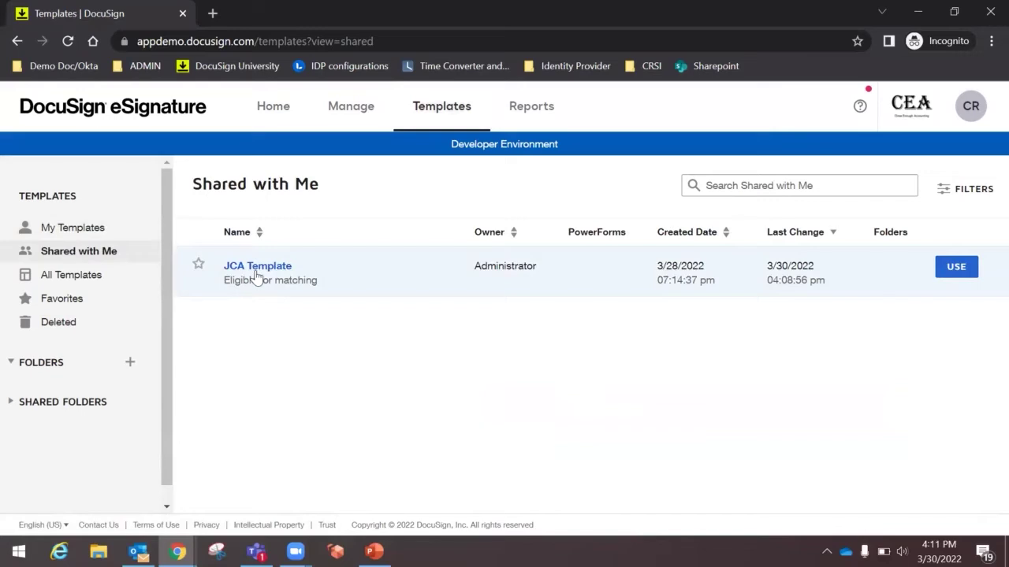
pyautogui.click(955, 267)
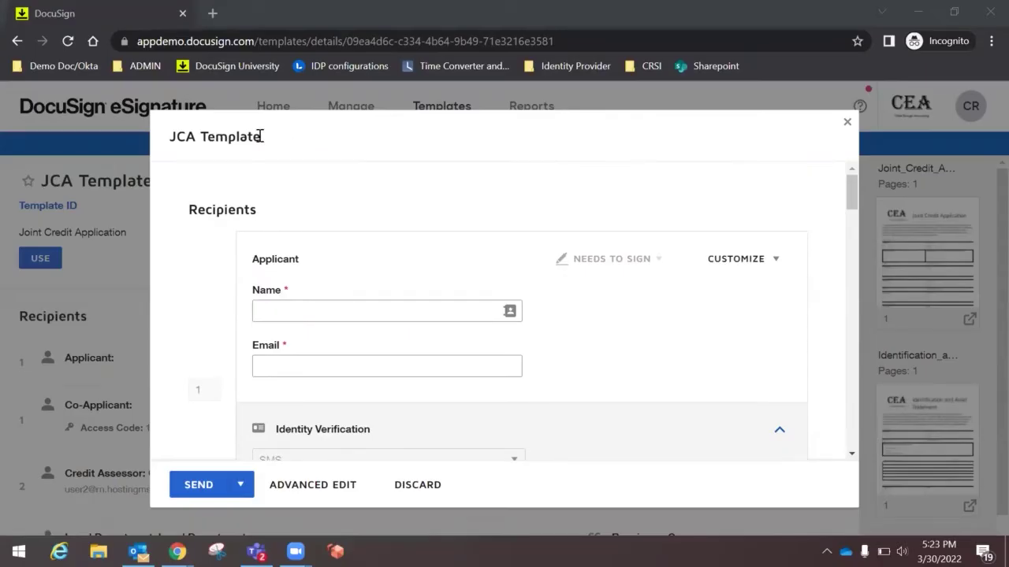
pyautogui.moveTo(260, 136); pyautogui.dragTo(171, 141)
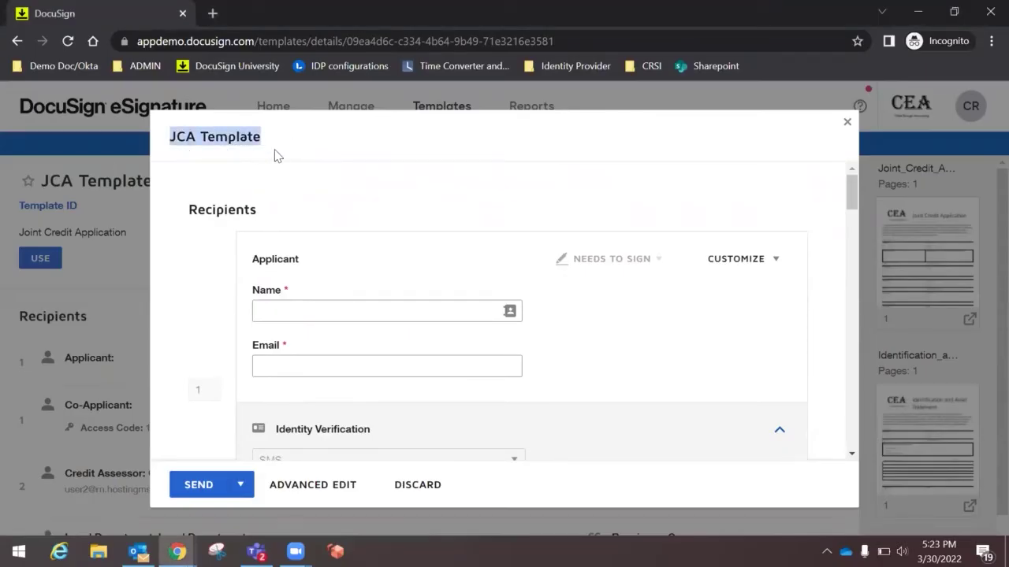
# Step: Enter the Applicant's name and fill their e-mail from the suggested contact
pyautogui.moveTo(260, 213); pyautogui.dragTo(186, 214)
pyautogui.moveTo(254, 260); pyautogui.dragTo(309, 264)
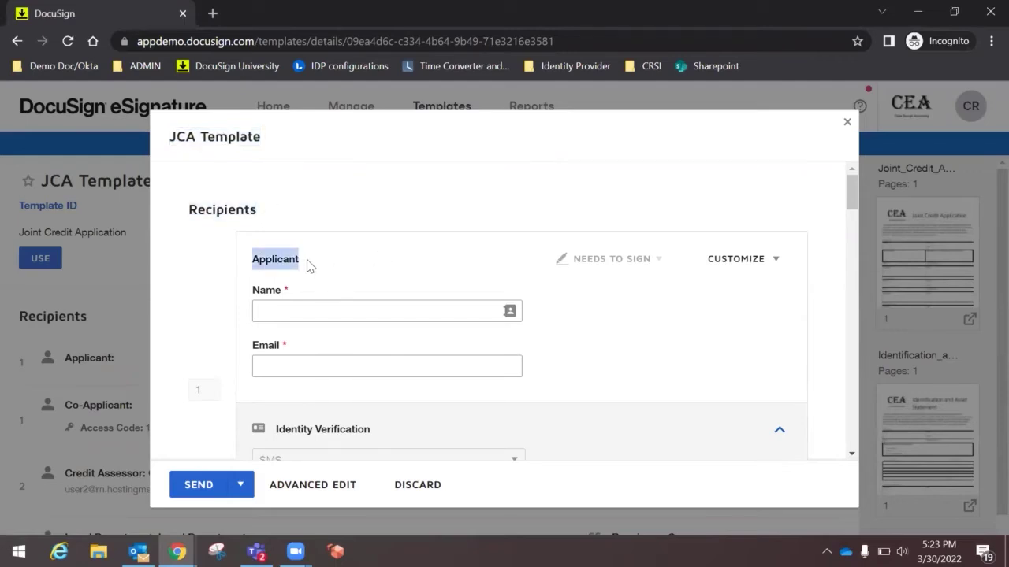
pyautogui.click(331, 266)
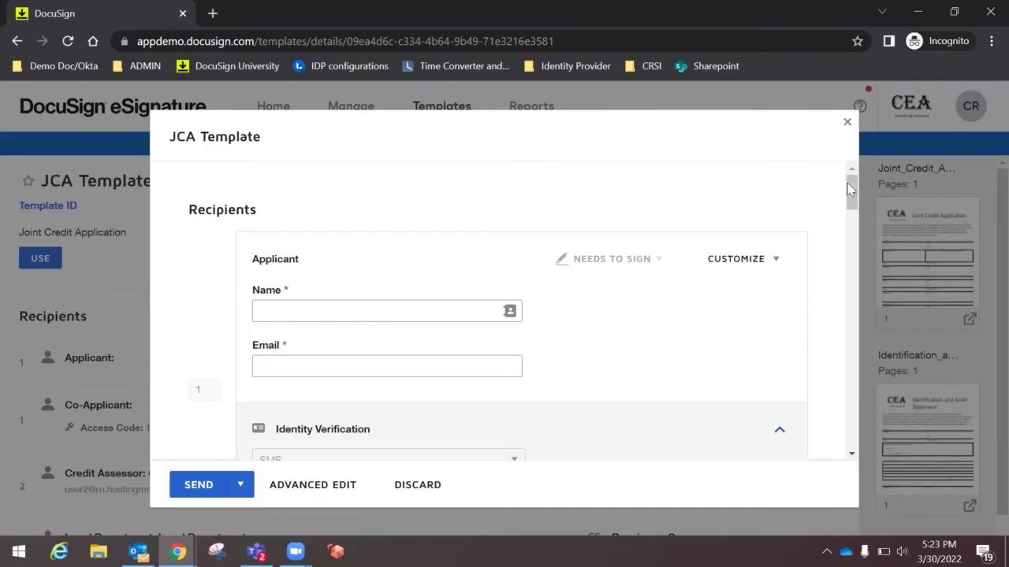
pyautogui.moveTo(851, 186); pyautogui.dragTo(848, 187)
pyautogui.click(377, 293)
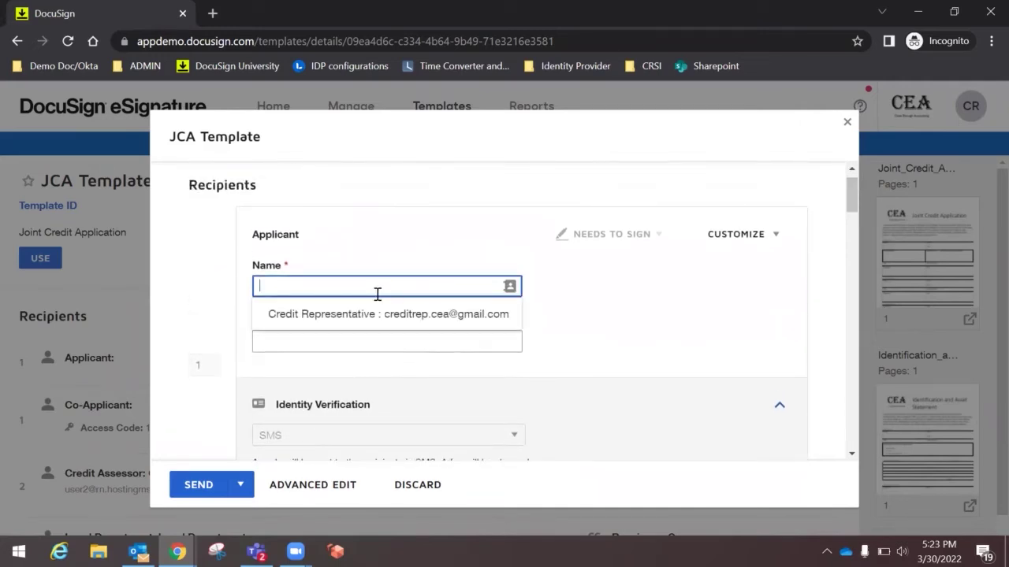
pyautogui.write('Roopa')
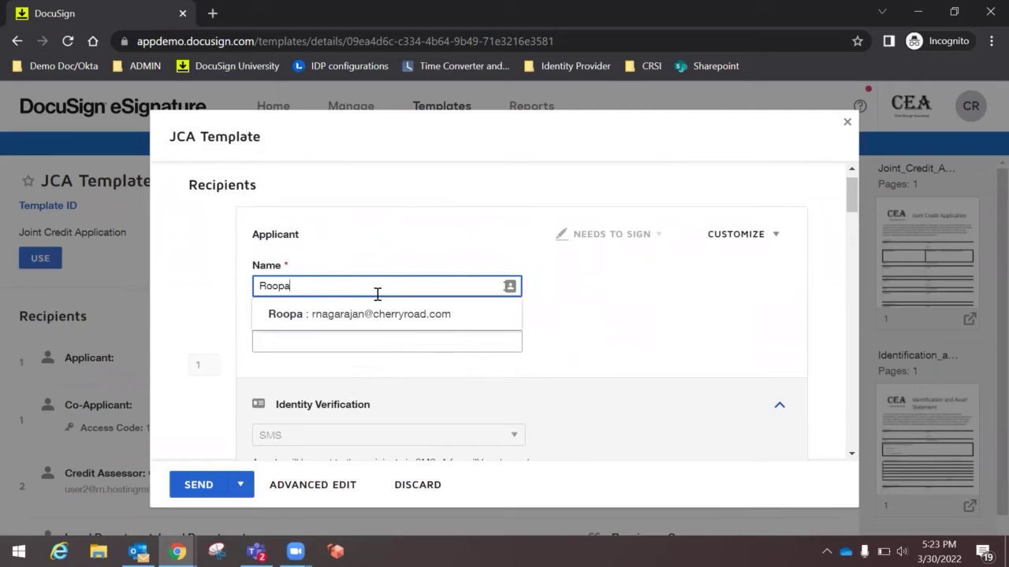
pyautogui.click(383, 313)
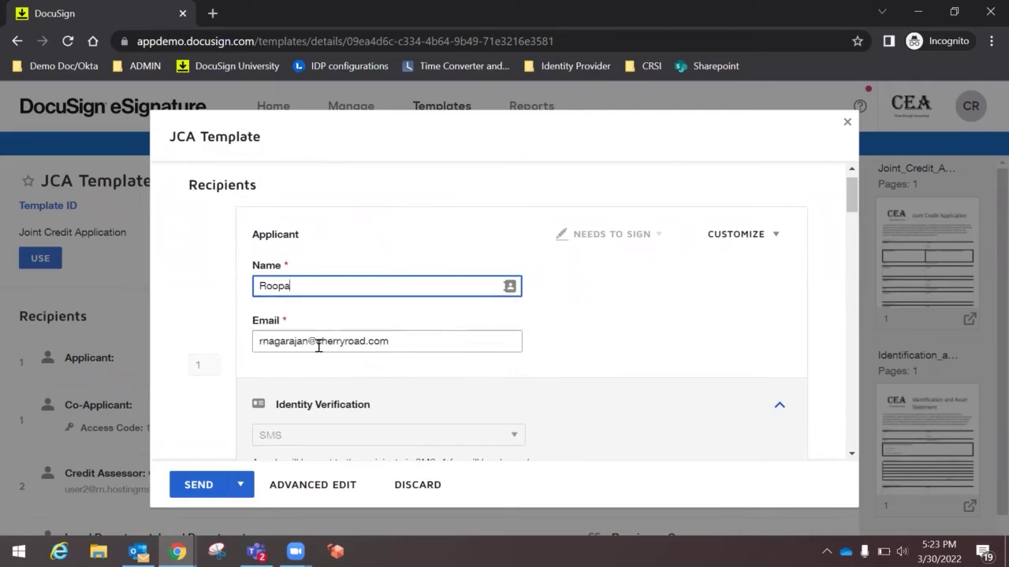
pyautogui.click(390, 341)
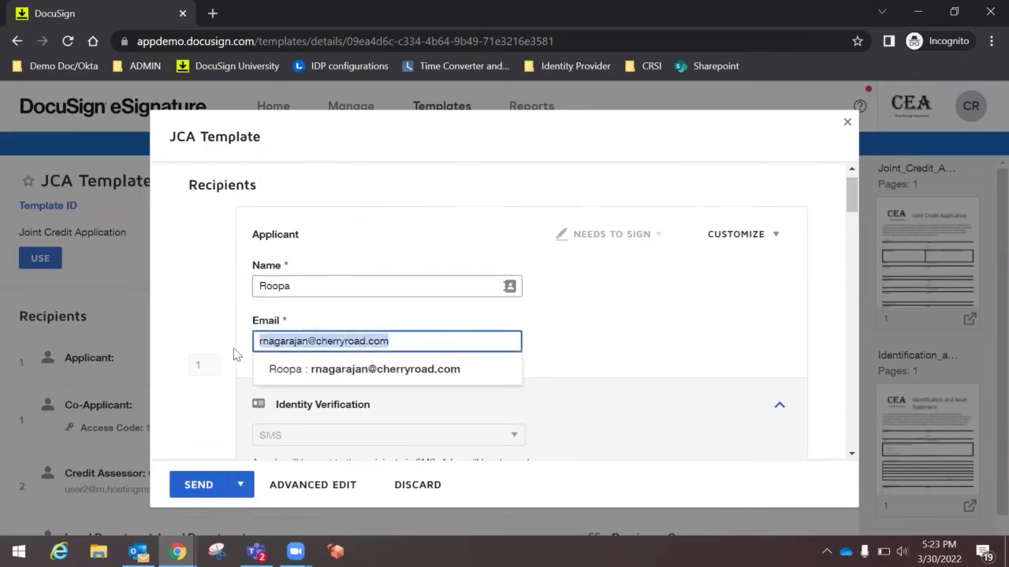
pyautogui.click(595, 323)
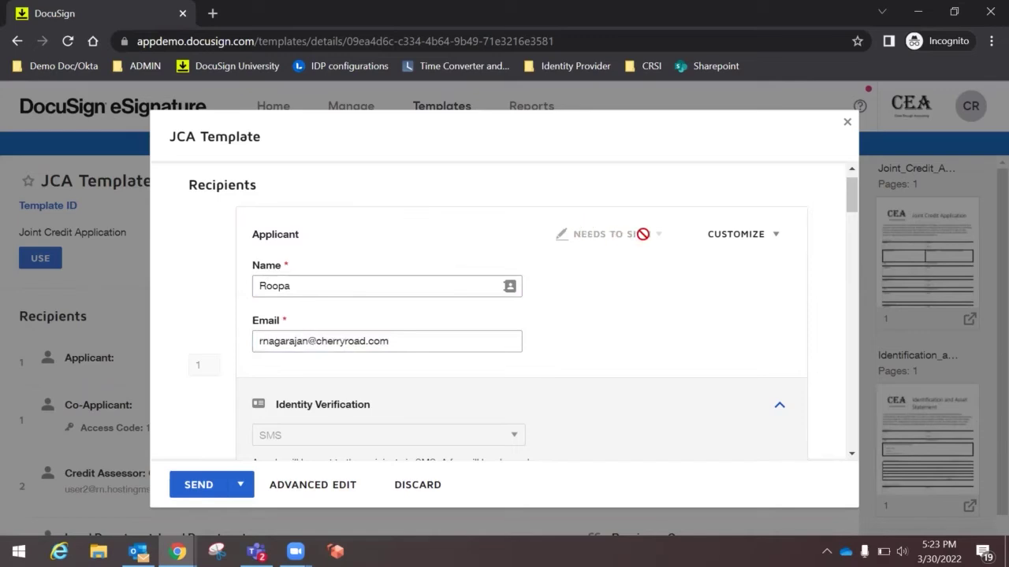
# Step: Enter the Applicant's +91 mobile number for SMS identity verification
pyautogui.click(761, 238)
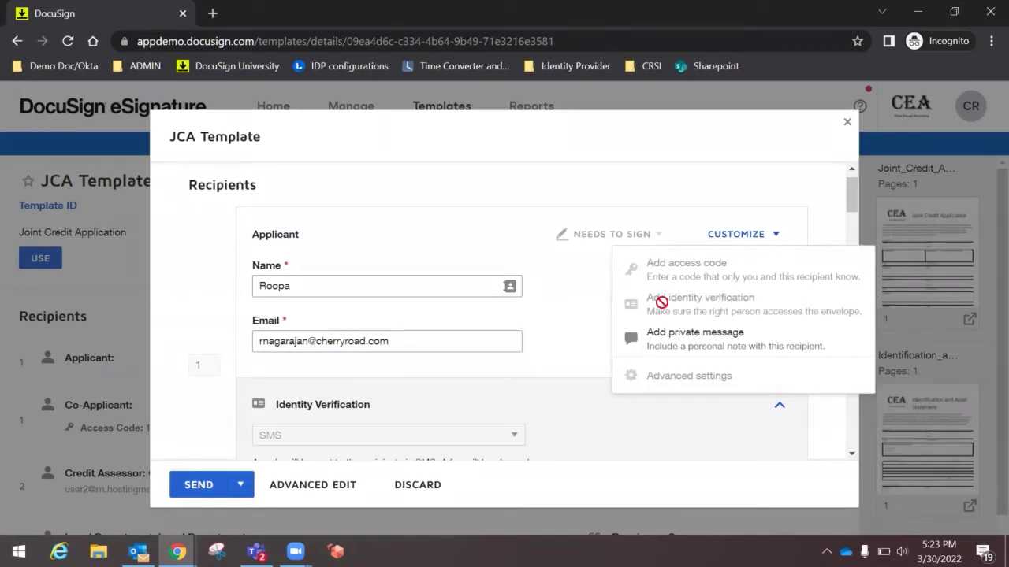
pyautogui.click(581, 308)
pyautogui.moveTo(851, 198); pyautogui.dragTo(851, 221)
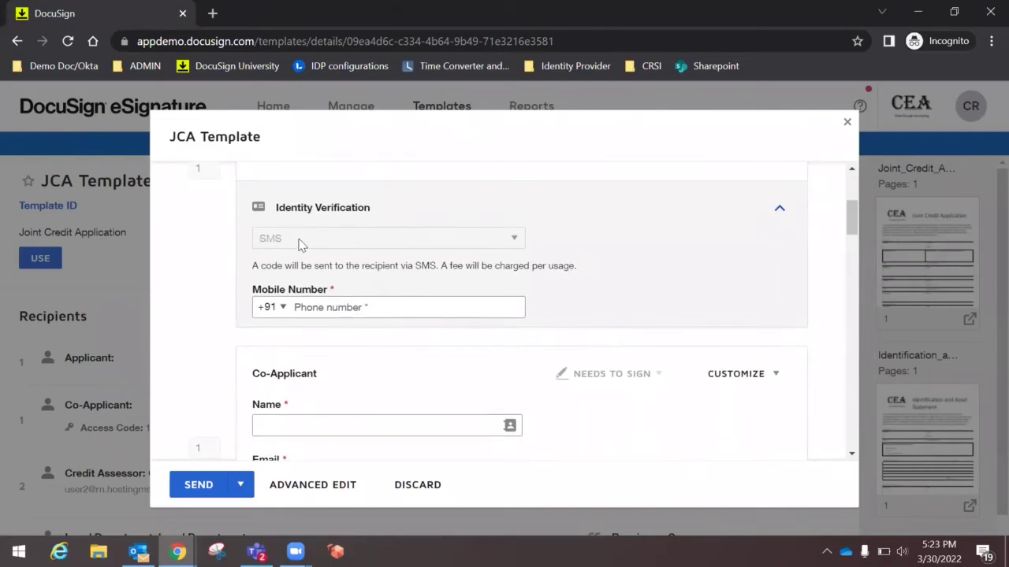
pyautogui.click(329, 307)
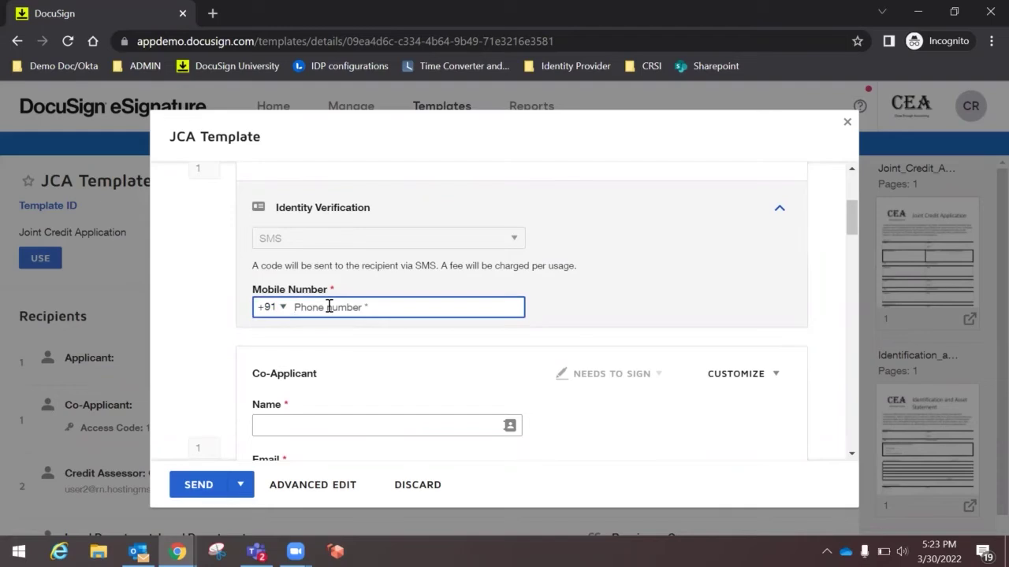
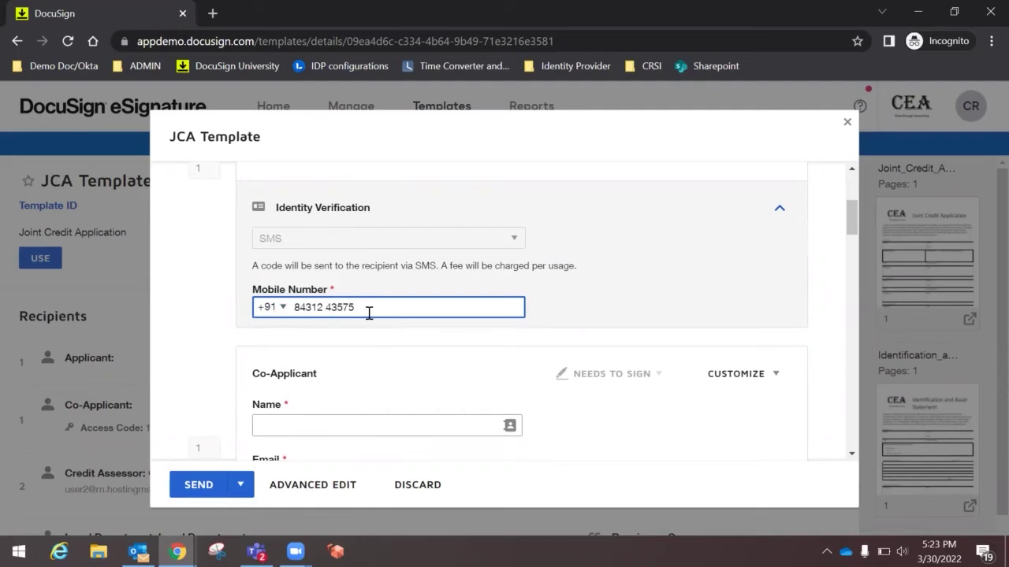
pyautogui.moveTo(852, 228); pyautogui.dragTo(853, 248)
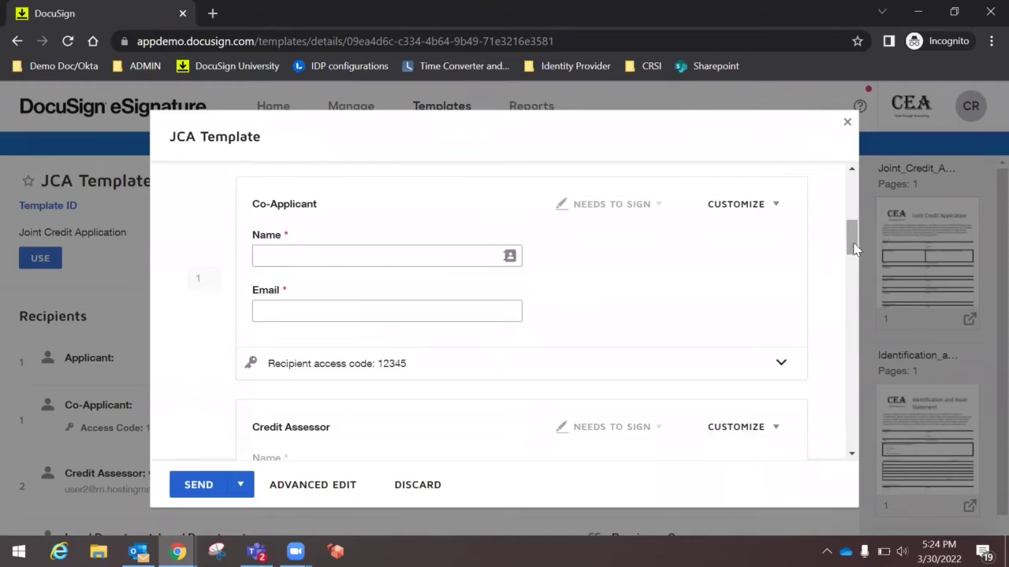
# Step: Enter the Co-Applicant's name and fill their e-mail from the suggested contact
pyautogui.moveTo(252, 205); pyautogui.dragTo(331, 214)
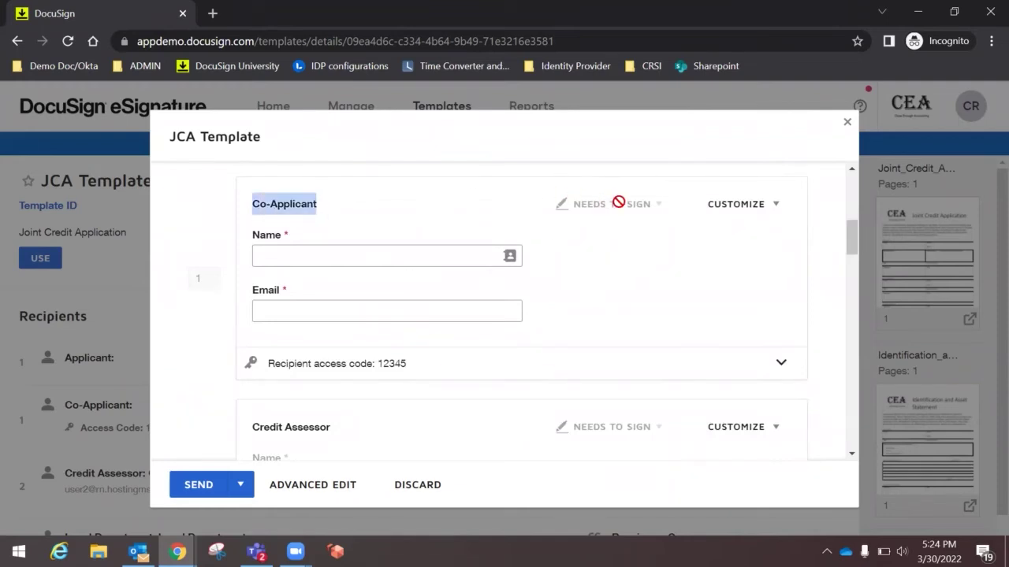
pyautogui.click(318, 256)
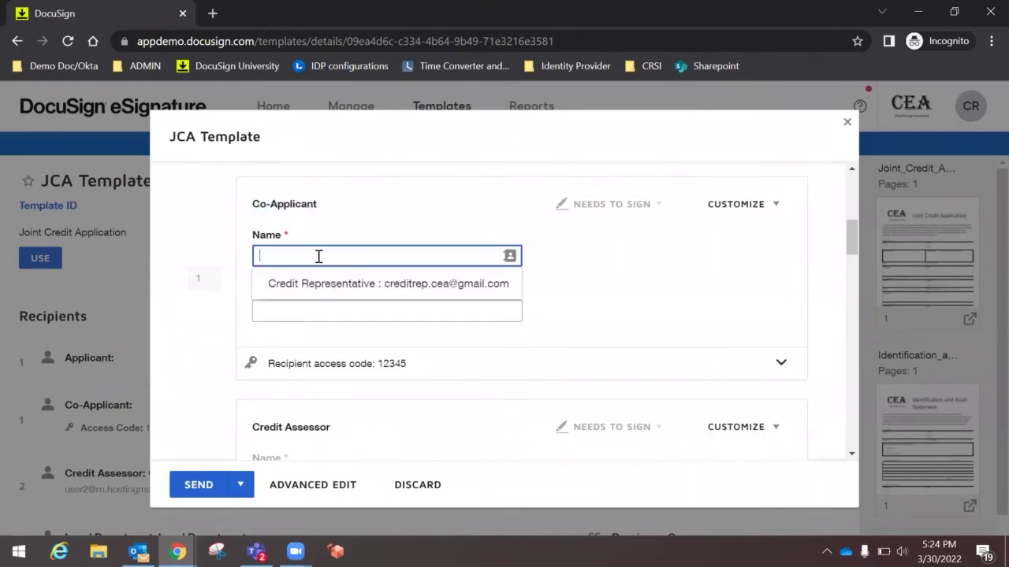
pyautogui.write('Rooban')
pyautogui.click(337, 283)
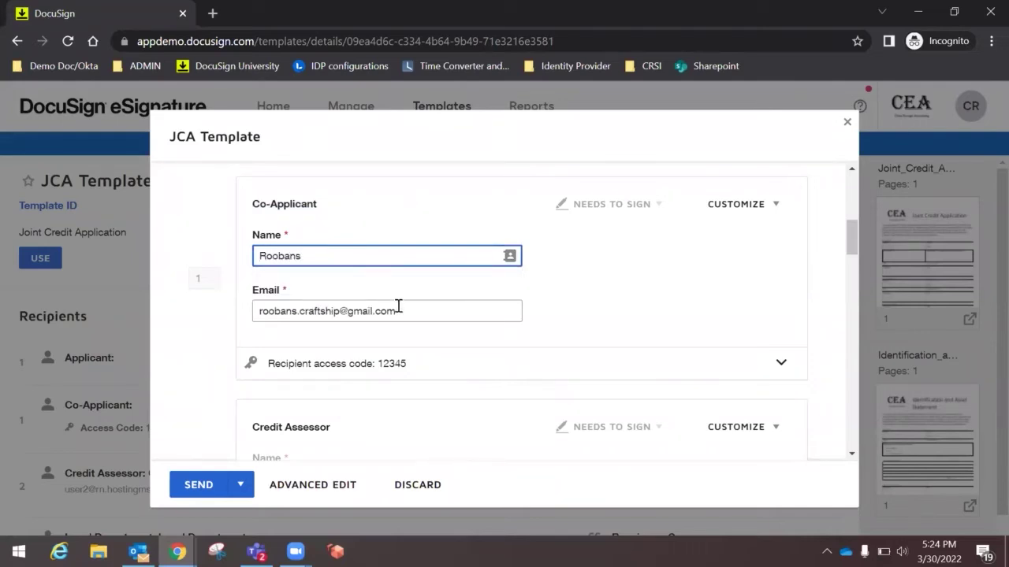
pyautogui.click(398, 309)
pyautogui.click(611, 290)
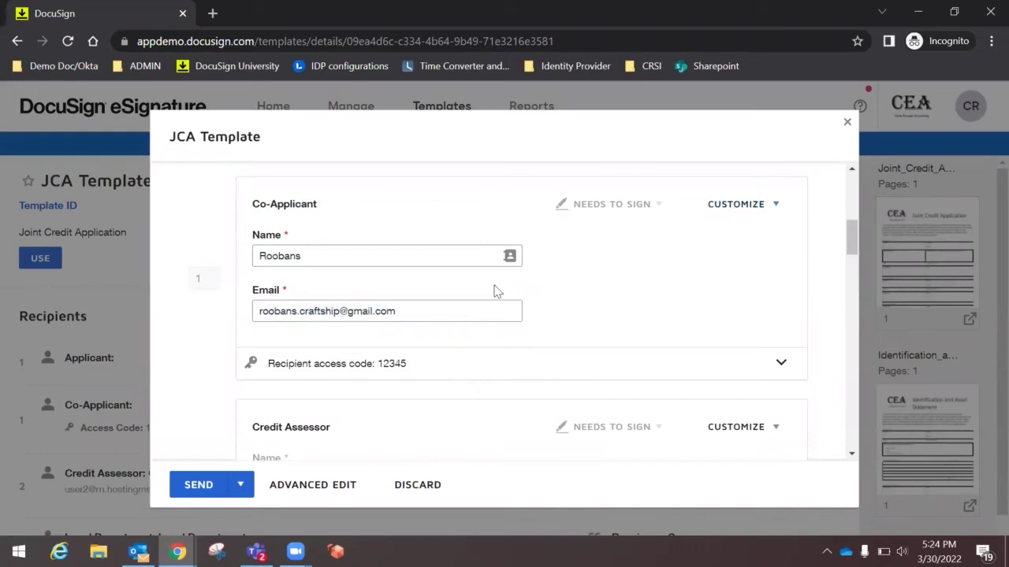
# Step: Expand the Co-Applicant's recipient access code details and check the signing order number
pyautogui.click(386, 367)
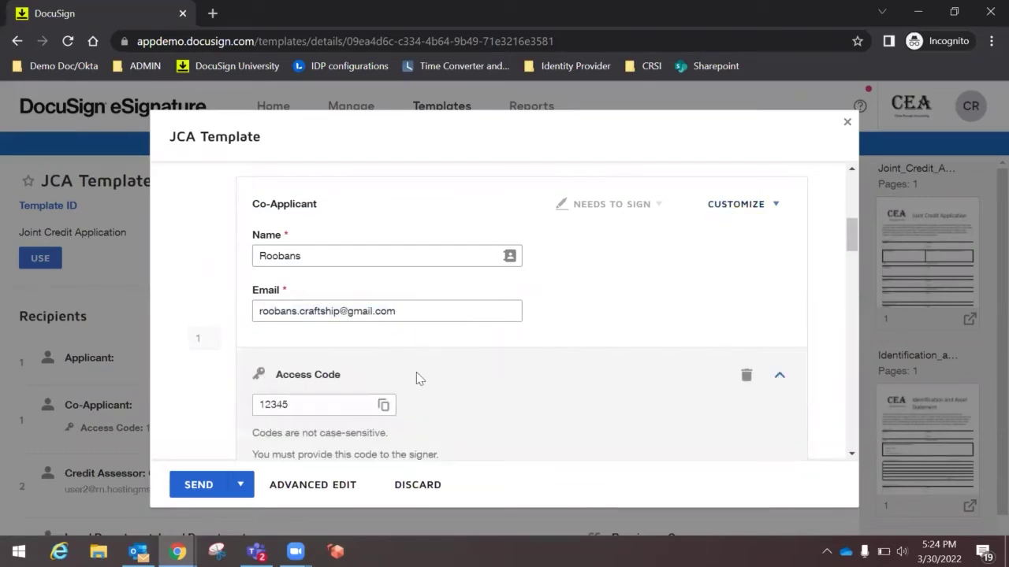
pyautogui.doubleClick(312, 405)
pyautogui.click(298, 405)
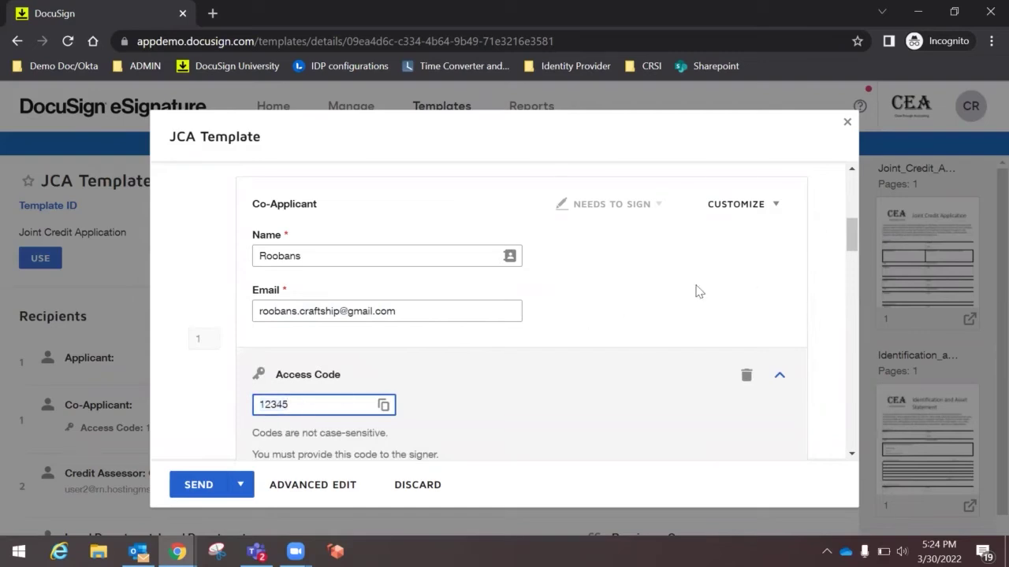
pyautogui.scroll(-1, 851, 244)
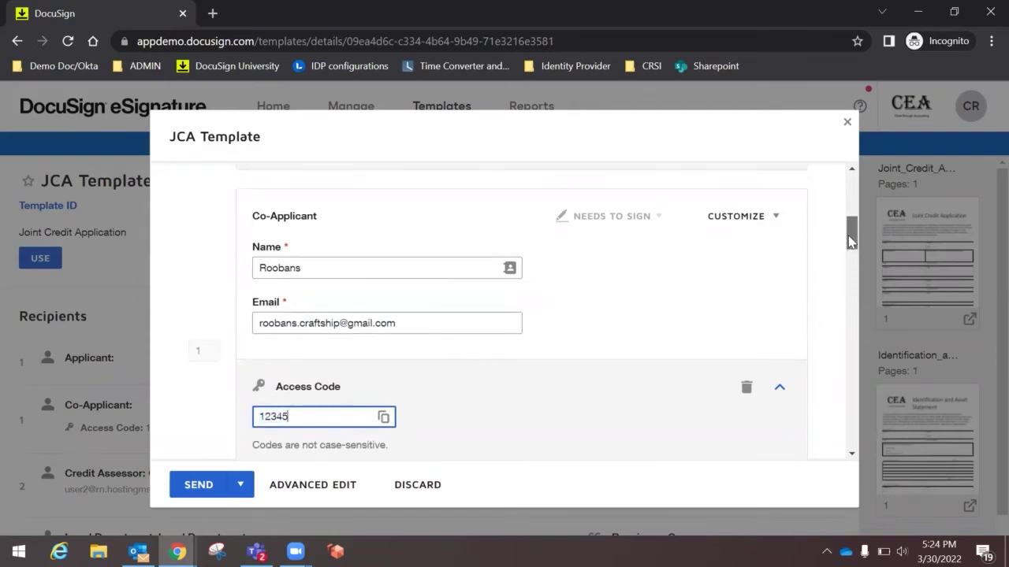
pyautogui.moveTo(851, 252); pyautogui.dragTo(848, 201)
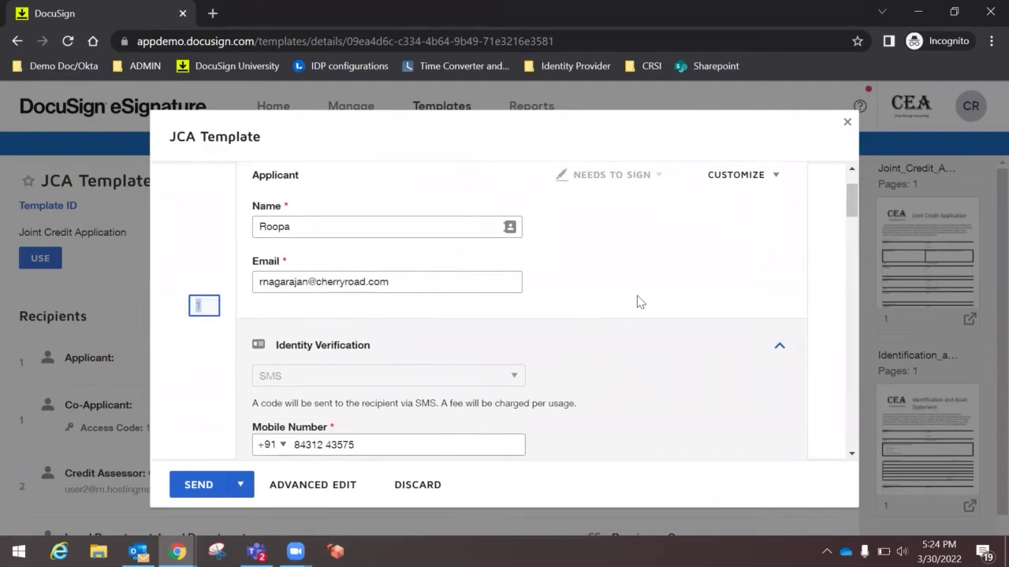
pyautogui.moveTo(849, 200); pyautogui.dragTo(856, 242)
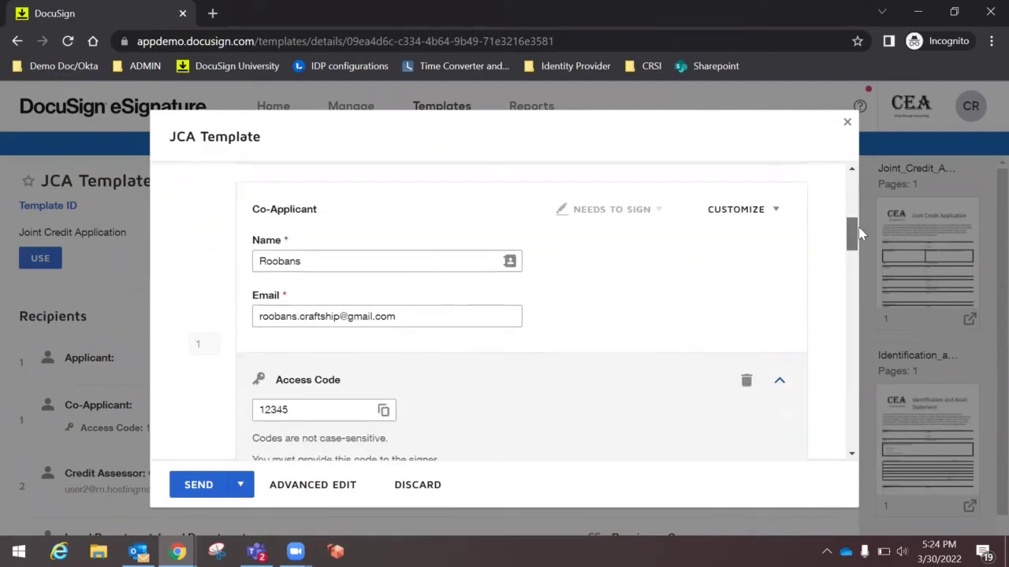
pyautogui.click(203, 344)
pyautogui.moveTo(853, 247); pyautogui.dragTo(857, 281)
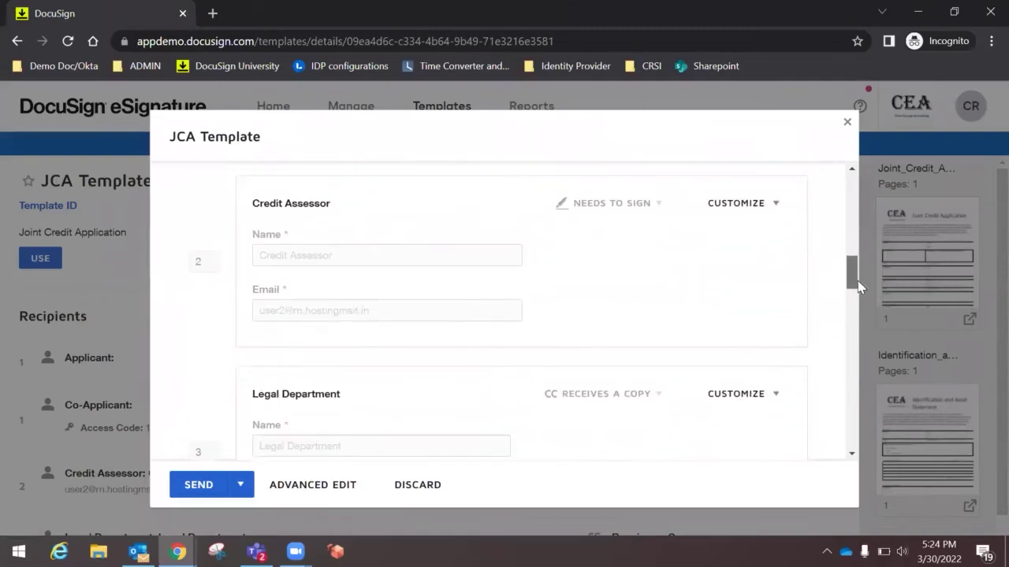
pyautogui.doubleClick(208, 264)
pyautogui.moveTo(852, 266); pyautogui.dragTo(855, 275)
pyautogui.scroll(-2, 856, 276)
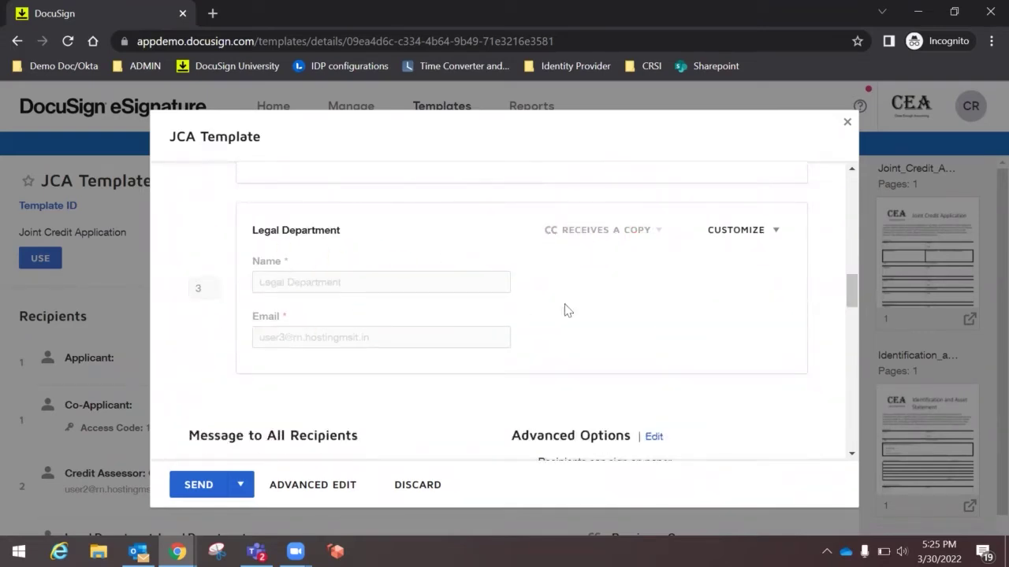
pyautogui.moveTo(848, 280); pyautogui.dragTo(854, 305)
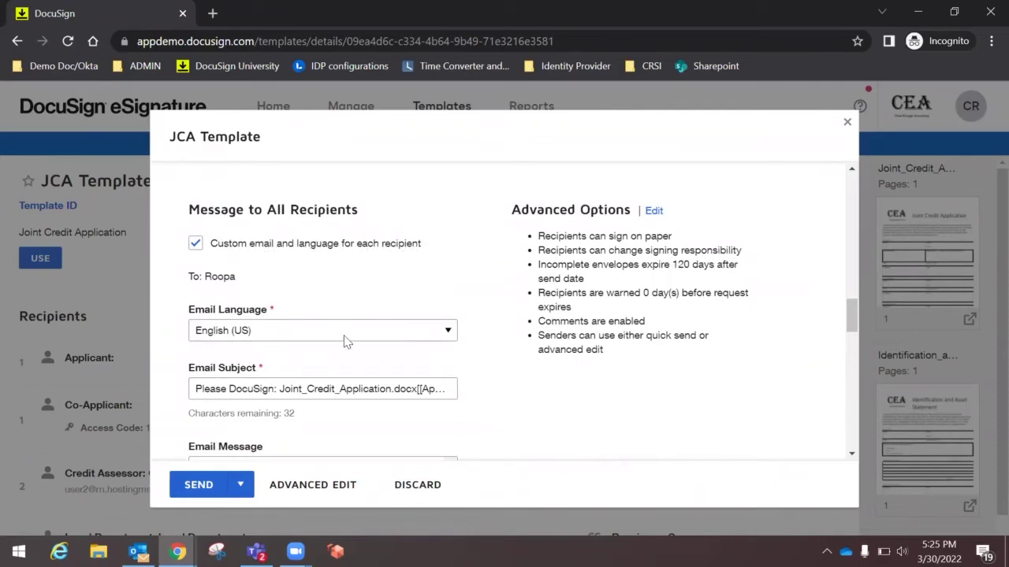
# Step: Keep English (US) and review the Applicant's subject [[Applicant_UserName]] and [[RecipientName]] message
pyautogui.moveTo(848, 306); pyautogui.dragTo(850, 327)
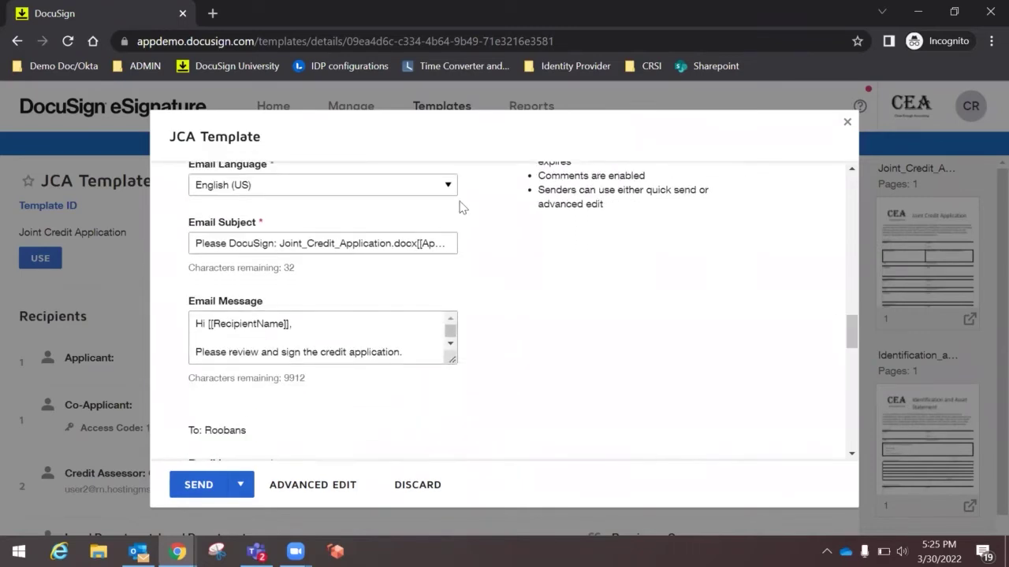
pyautogui.click(409, 194)
pyautogui.click(408, 193)
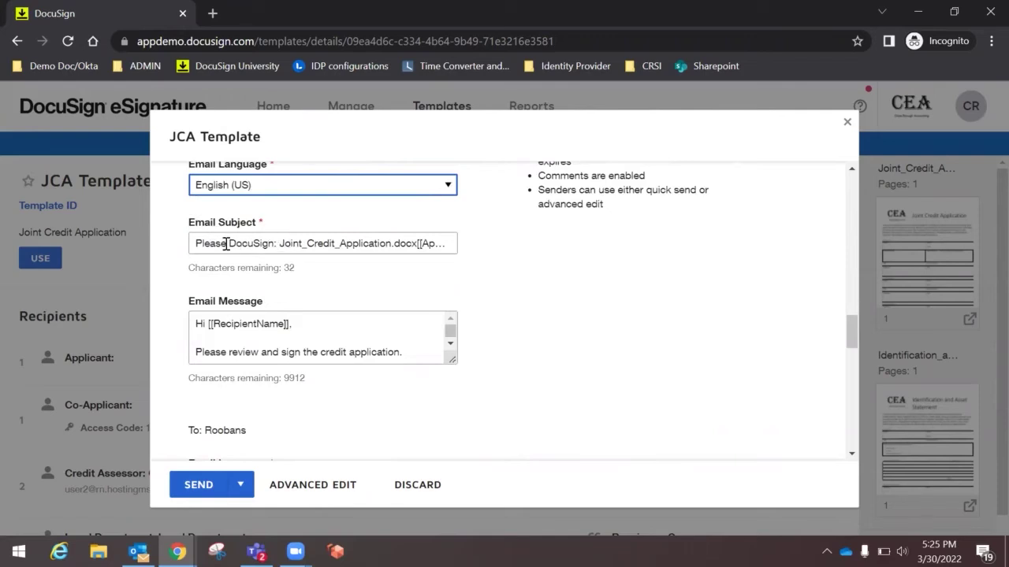
pyautogui.moveTo(420, 244); pyautogui.dragTo(494, 250)
pyautogui.moveTo(345, 244); pyautogui.dragTo(450, 244)
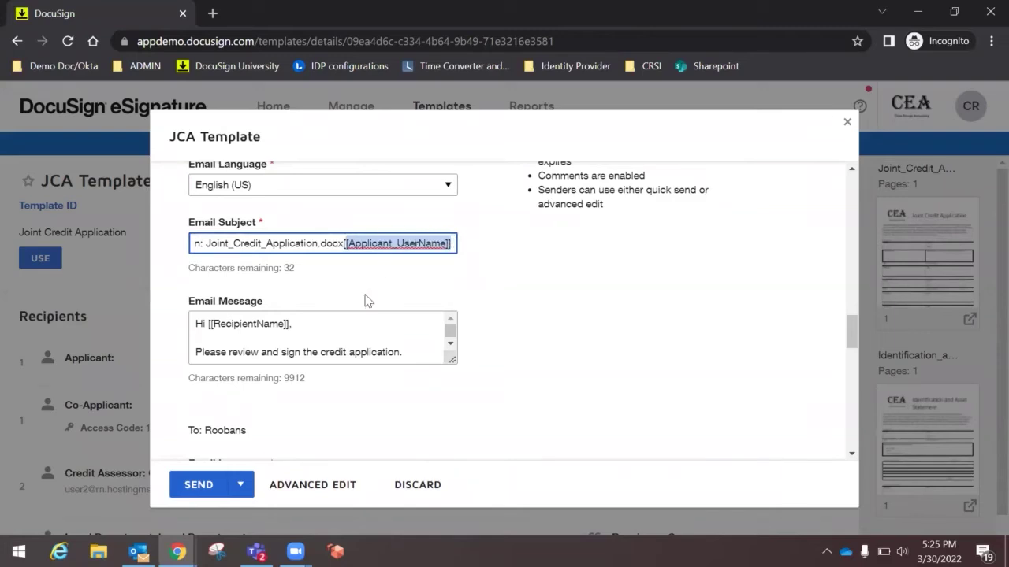
pyautogui.moveTo(209, 324); pyautogui.dragTo(290, 324)
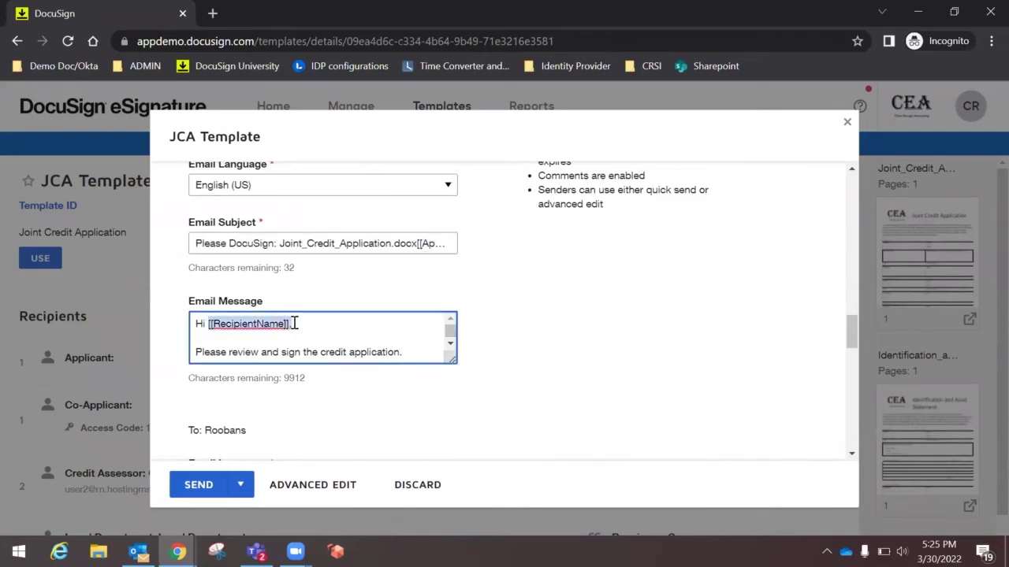
pyautogui.click(451, 343)
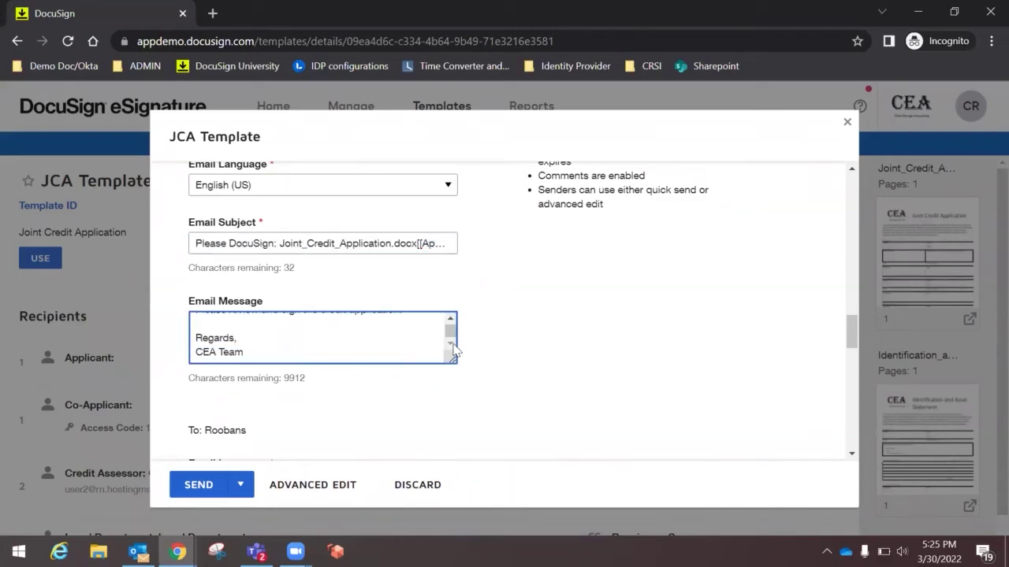
pyautogui.click(451, 321)
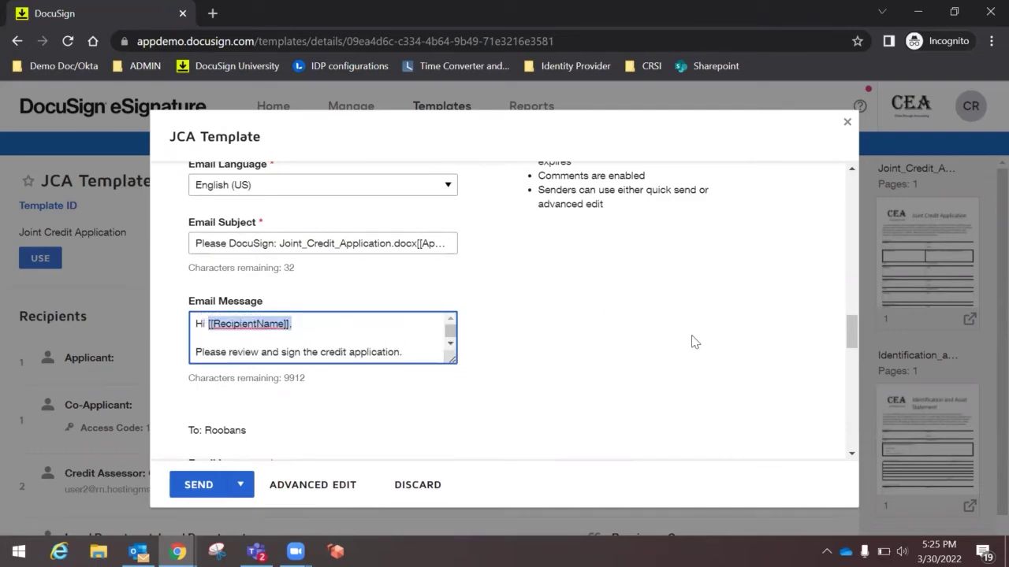
pyautogui.moveTo(849, 329); pyautogui.dragTo(851, 359)
# Step: Review the Co-Applicant's subject with [[Co-Applicant_UserName]] and its [[RecipientName]] message
pyautogui.moveTo(203, 190); pyautogui.dragTo(271, 194)
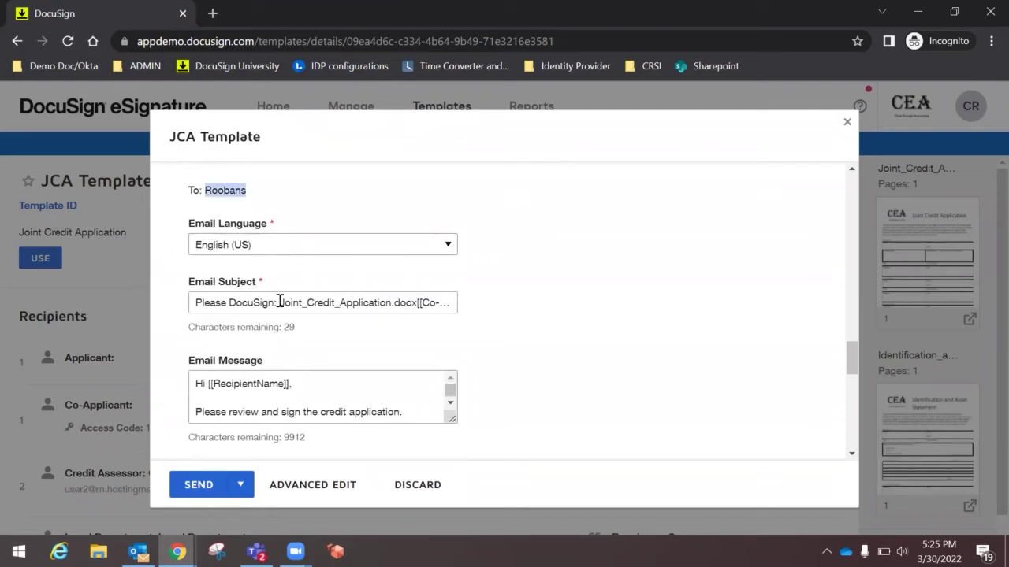
pyautogui.click(361, 301)
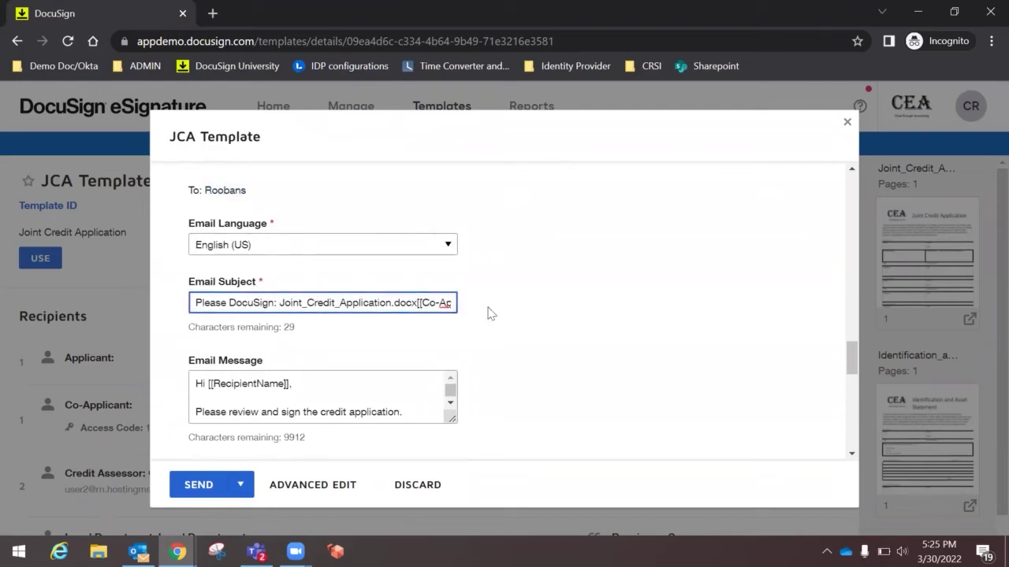
pyautogui.moveTo(455, 309); pyautogui.dragTo(418, 309)
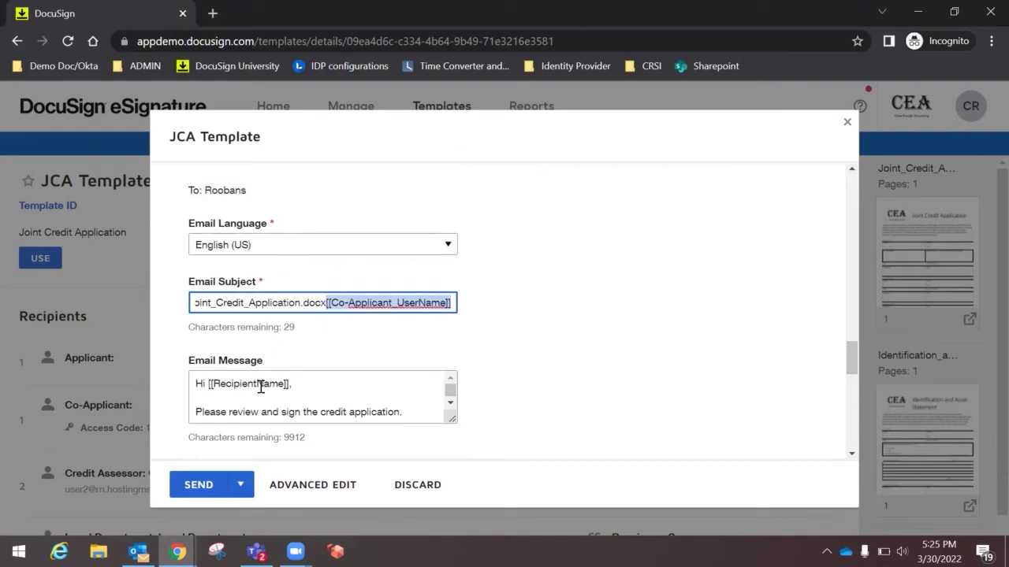
pyautogui.moveTo(208, 383); pyautogui.dragTo(291, 386)
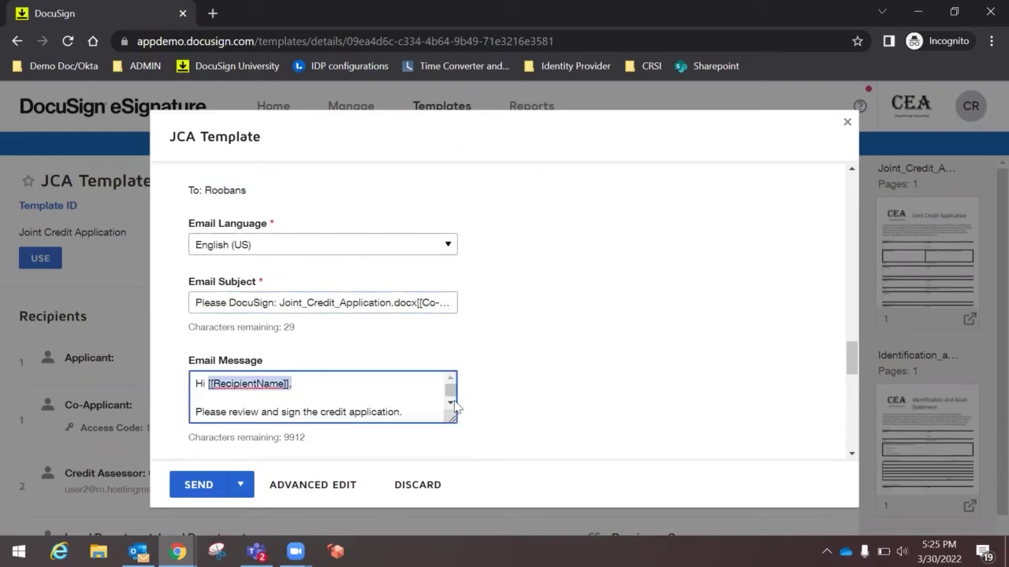
pyautogui.scroll(-2, 450, 401)
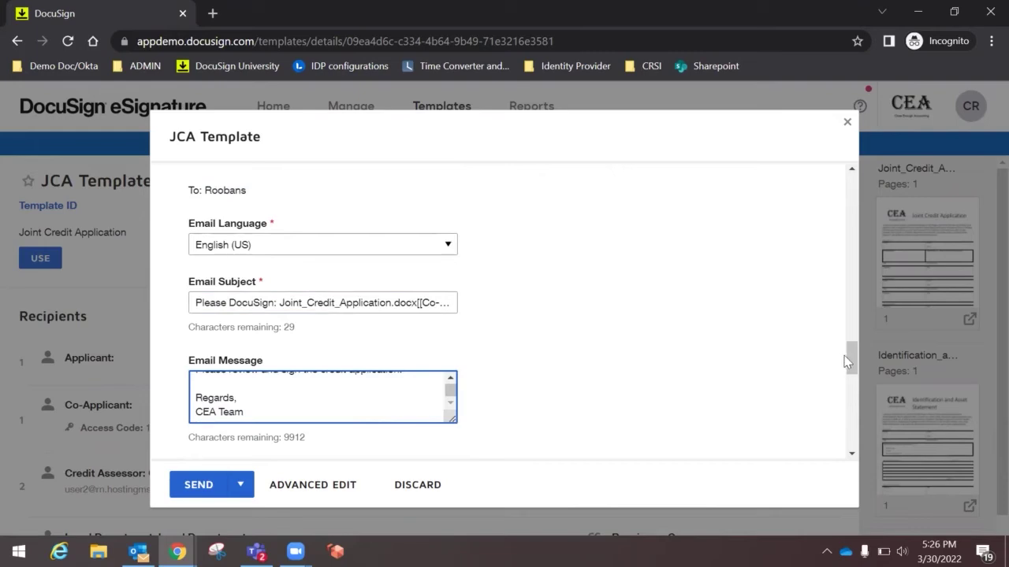
pyautogui.moveTo(849, 357); pyautogui.dragTo(857, 402)
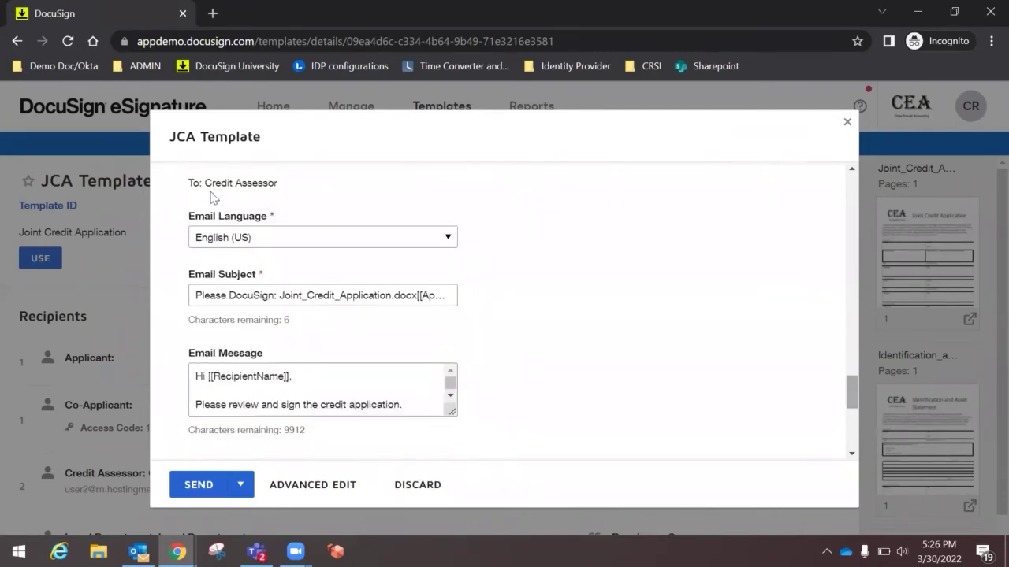
# Step: Review the Credit Assessor's subject with both applicant name fields and its message
pyautogui.tripleClick(297, 191)
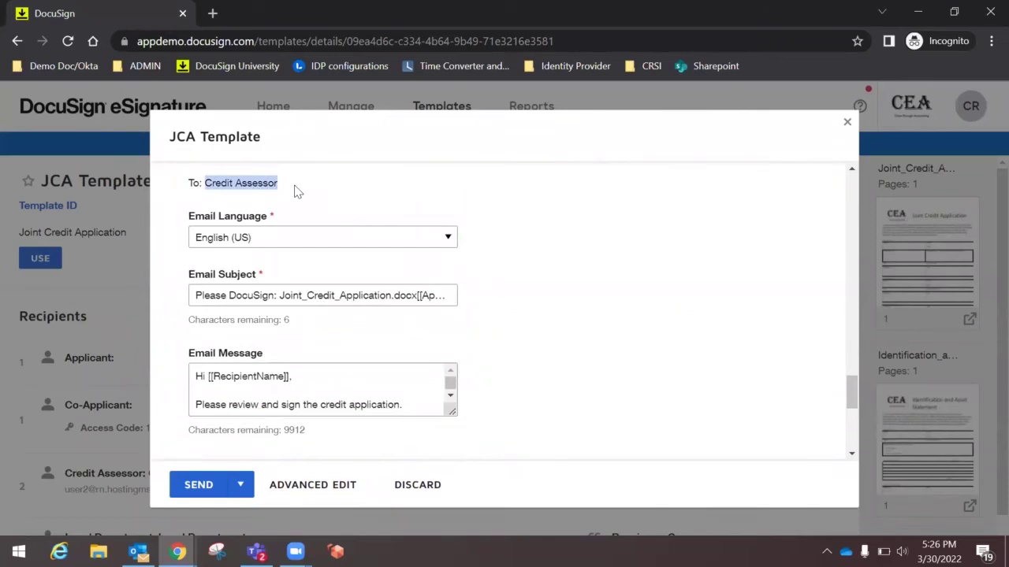
pyautogui.click(419, 294)
pyautogui.moveTo(418, 294); pyautogui.dragTo(504, 299)
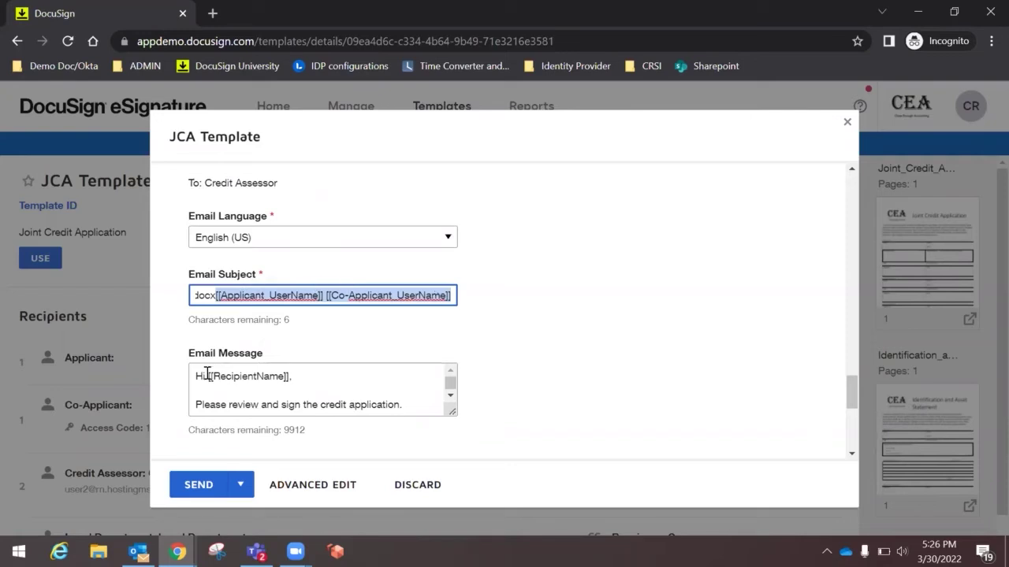
pyautogui.doubleClick(296, 380)
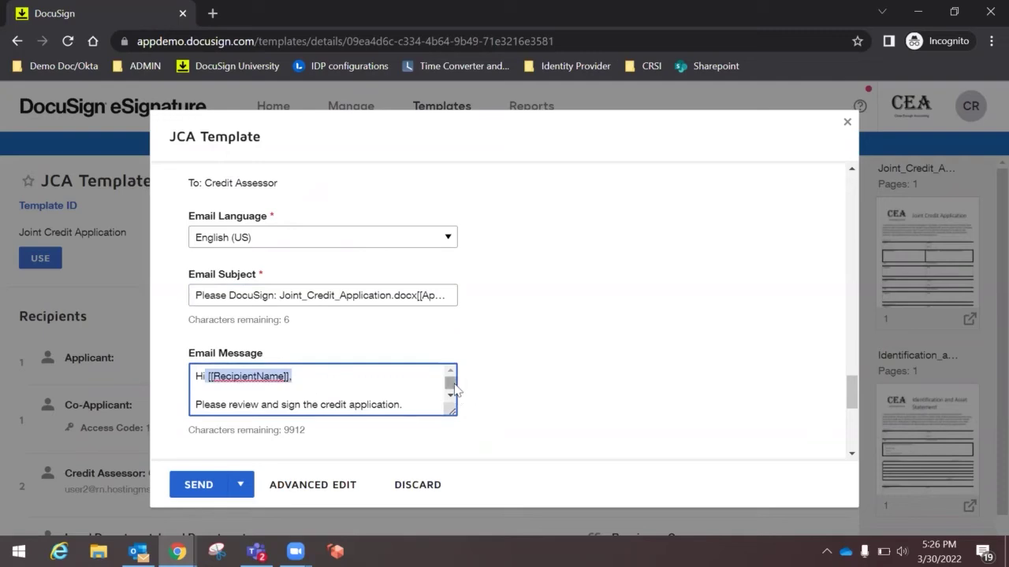
pyautogui.moveTo(852, 397); pyautogui.dragTo(853, 441)
# Step: Review the Legal Department's message and subject, then send the template
pyautogui.moveTo(205, 187); pyautogui.dragTo(303, 203)
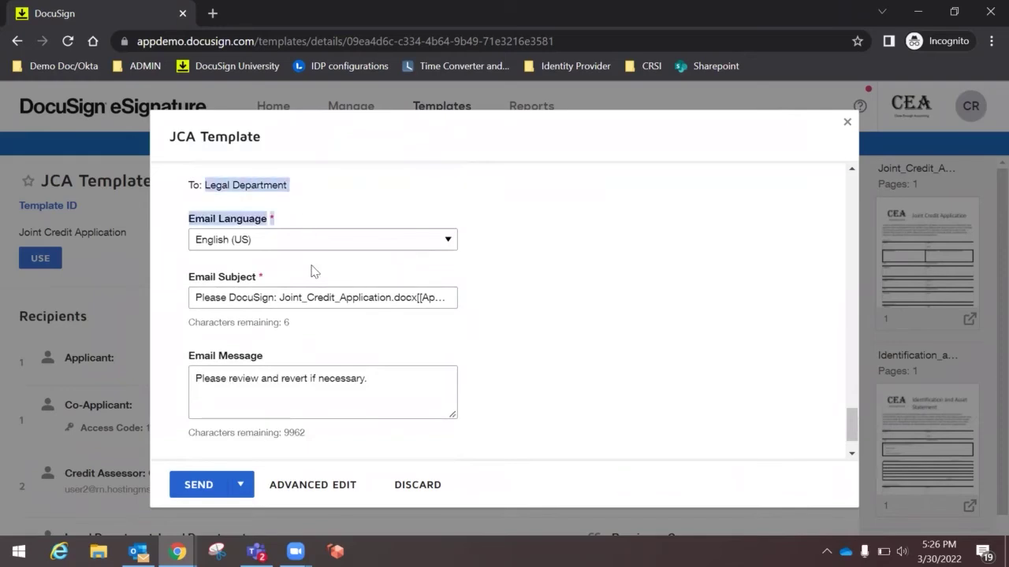
pyautogui.tripleClick(323, 383)
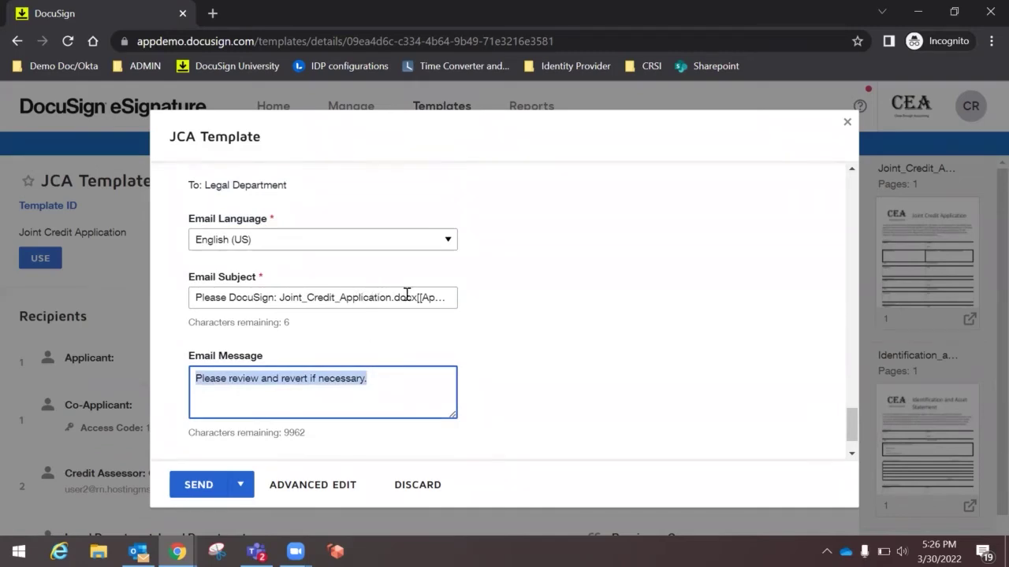
pyautogui.moveTo(417, 298); pyautogui.dragTo(504, 312)
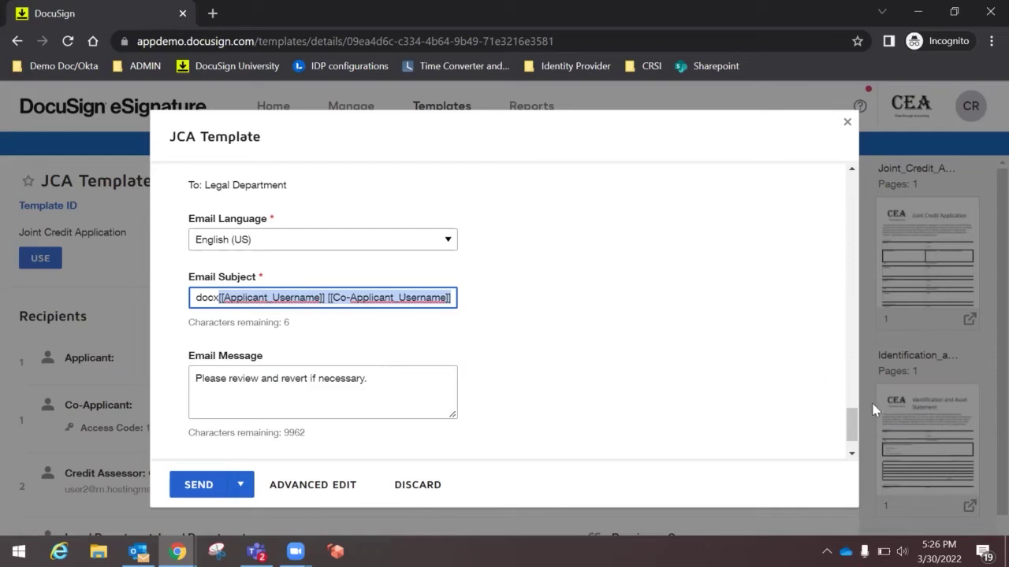
pyautogui.scroll(-1, 852, 432)
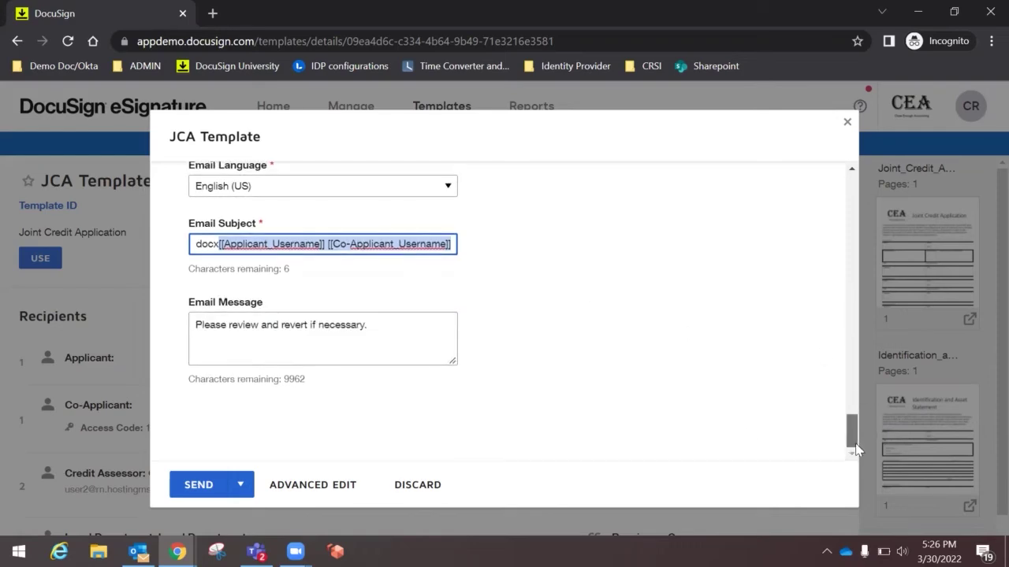
pyautogui.click(198, 483)
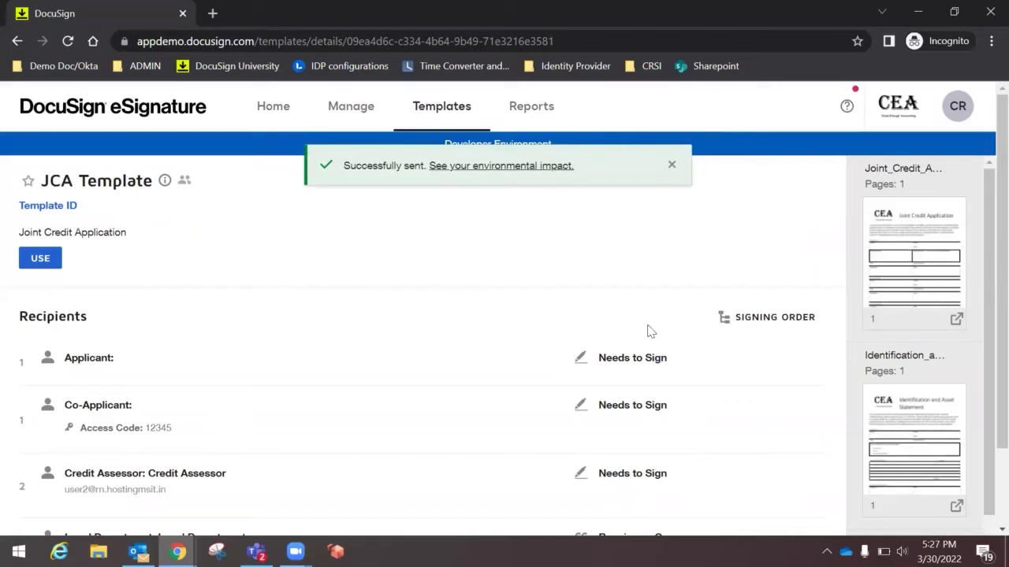
# Step: Review the JCA Template's signing order diagram and template details, then switch to Outlook
pyautogui.click(750, 318)
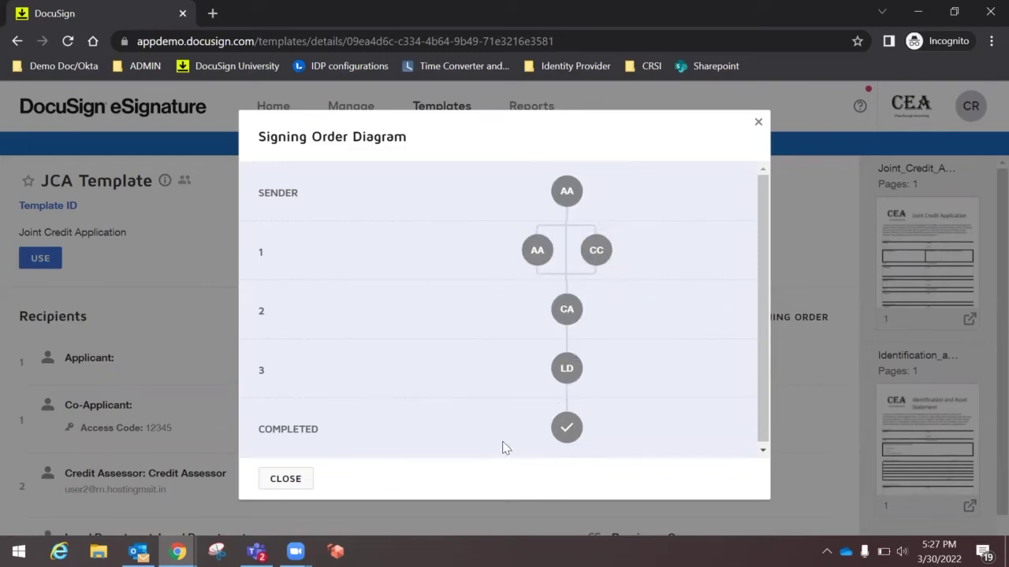
pyautogui.click(286, 478)
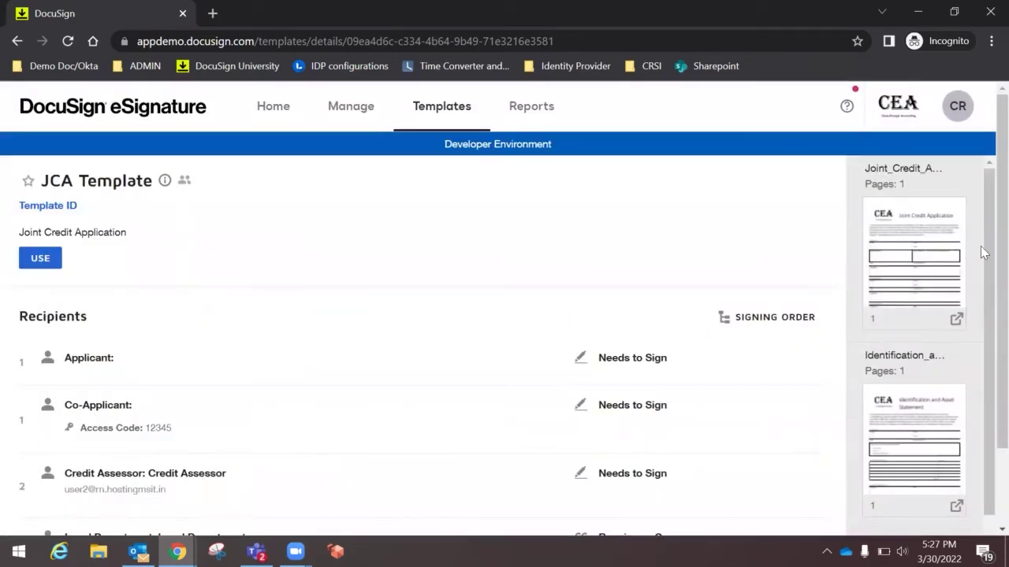
pyautogui.scroll(-1, 985, 268)
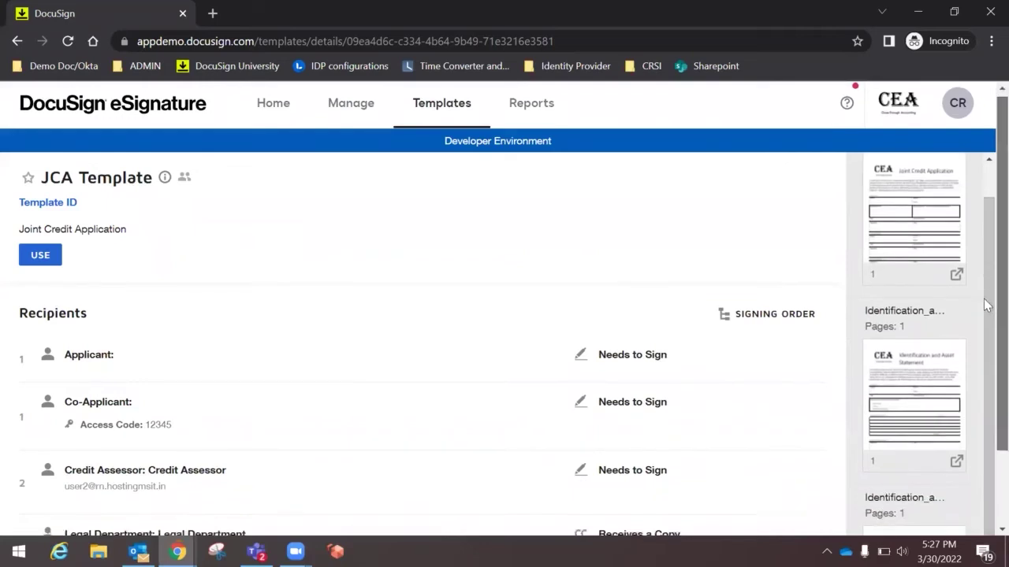
pyautogui.scroll(-2, 985, 315)
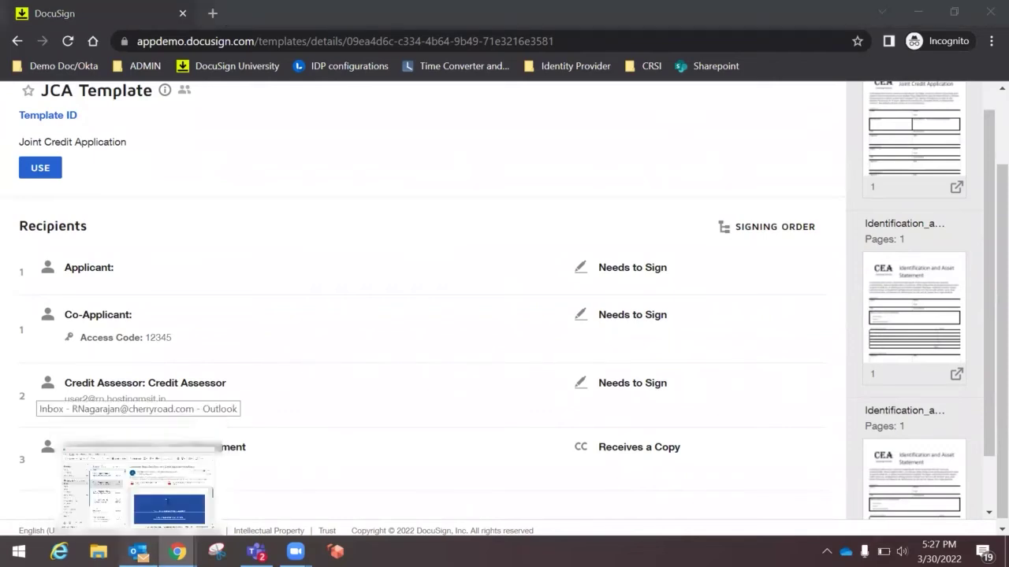
pyautogui.click(138, 552)
# Step: Open the newest 'Please DocuSign' credit application e-mail and follow REVIEW DOCUMENTS
pyautogui.click(293, 197)
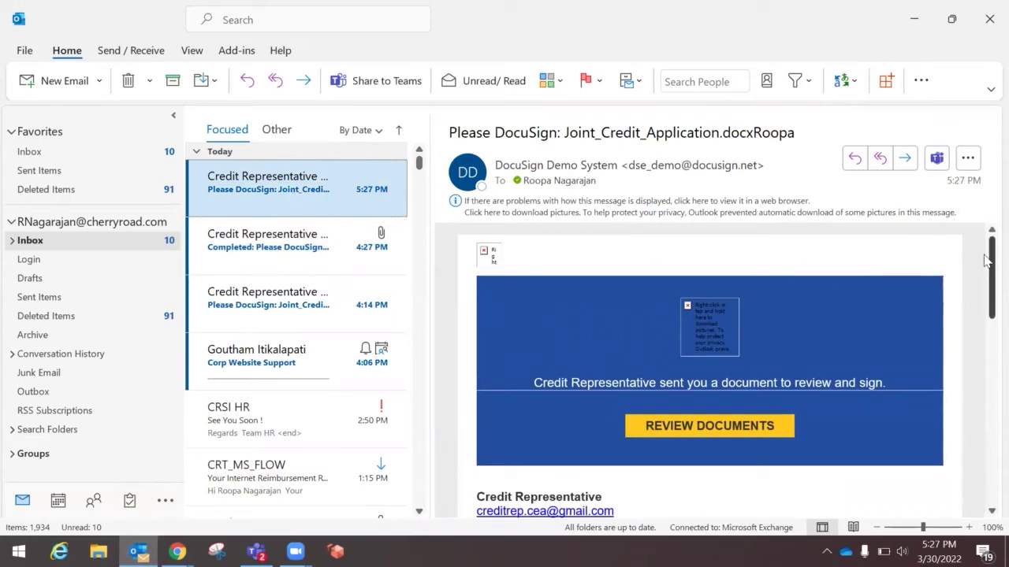
pyautogui.moveTo(985, 263); pyautogui.dragTo(988, 294)
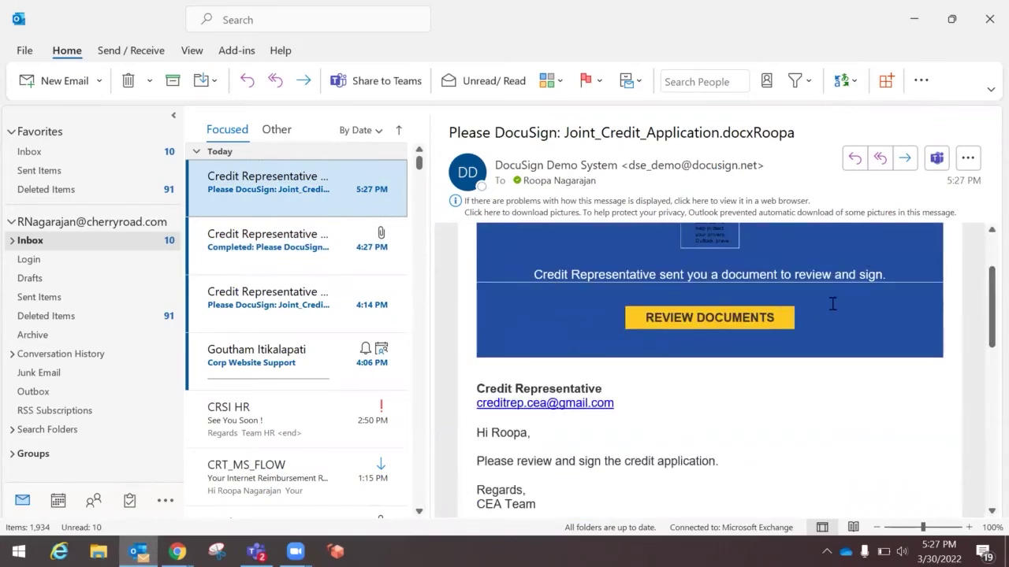
pyautogui.moveTo(985, 314); pyautogui.dragTo(987, 339)
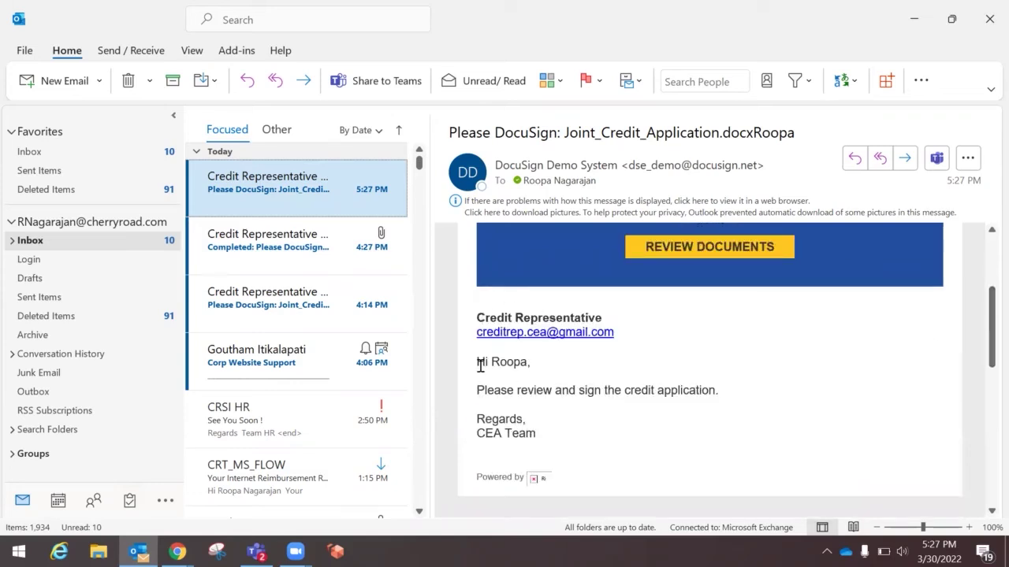
pyautogui.moveTo(492, 363); pyautogui.dragTo(553, 440)
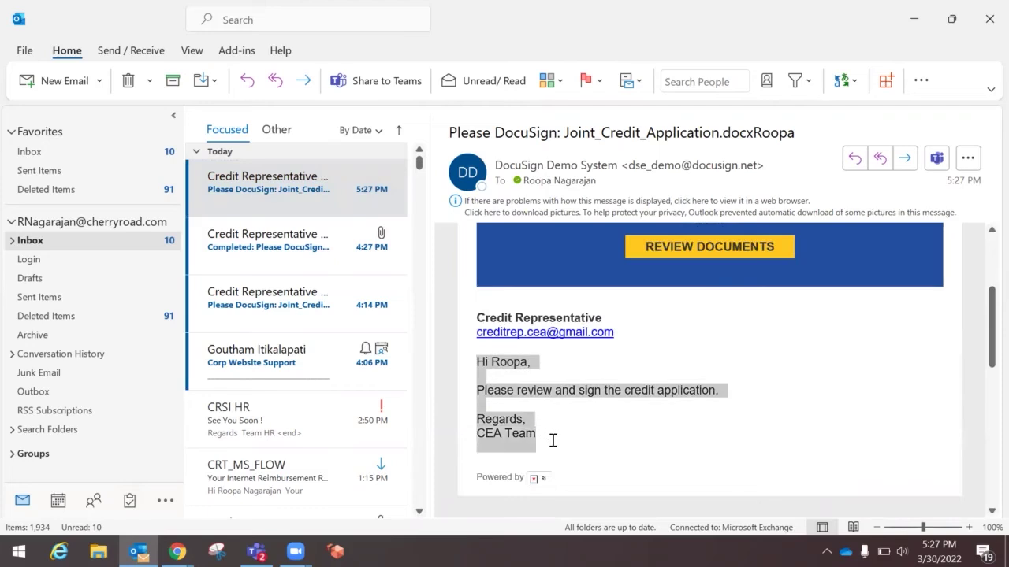
pyautogui.click(553, 441)
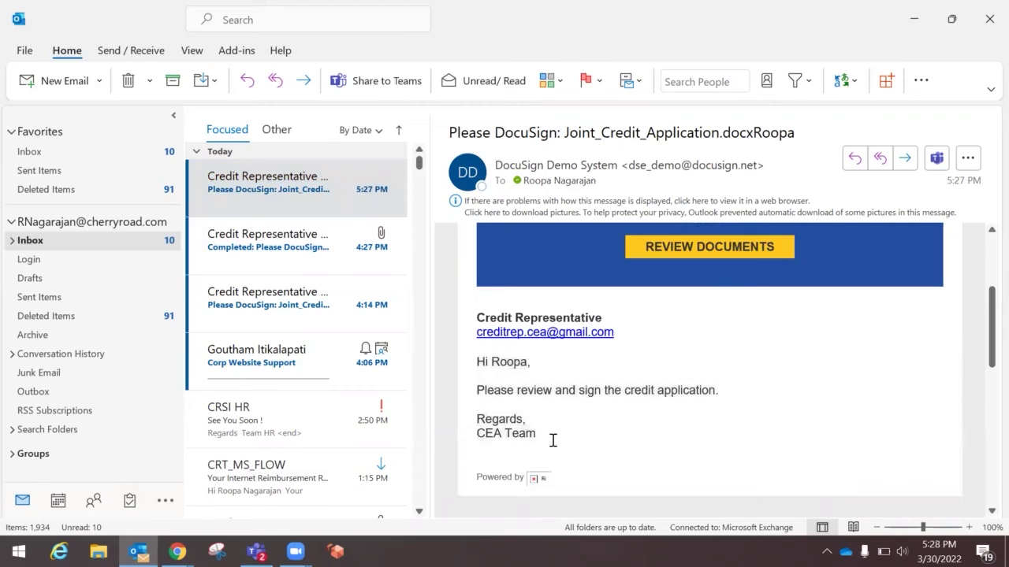
pyautogui.click(709, 249)
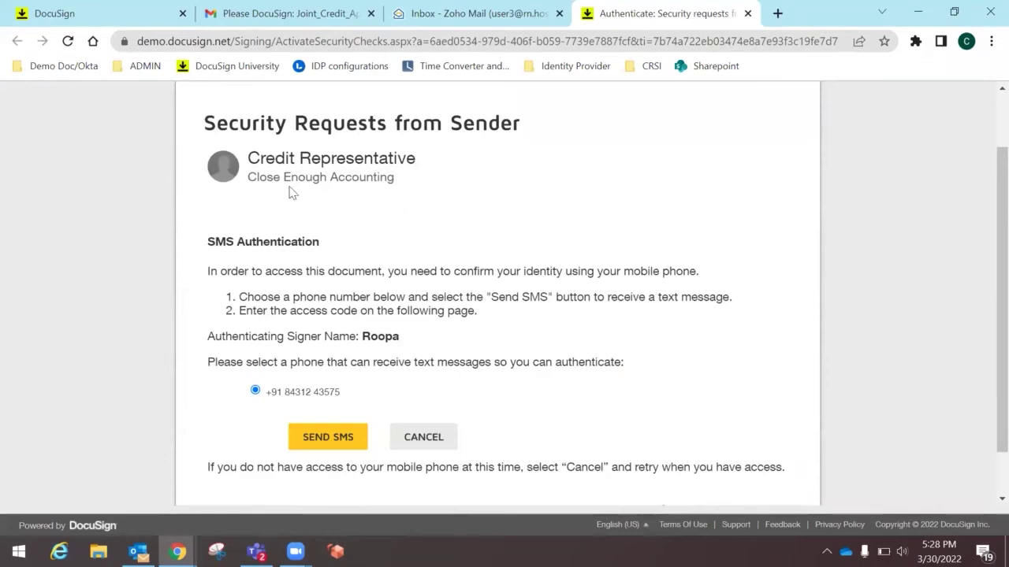
# Step: Request the SMS code and confirm the received verification code
pyautogui.doubleClick(455, 126)
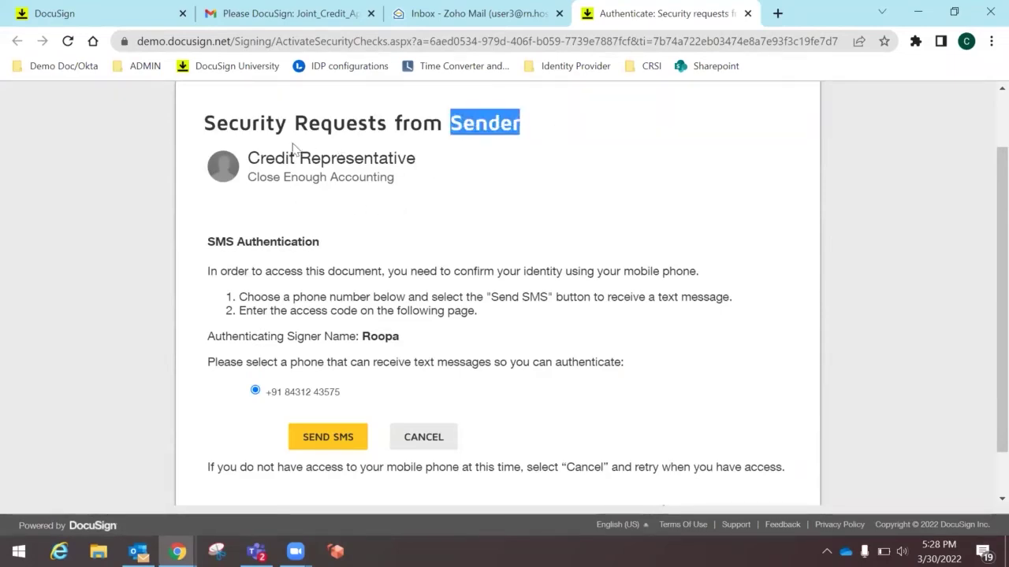
pyautogui.moveTo(209, 247); pyautogui.dragTo(331, 251)
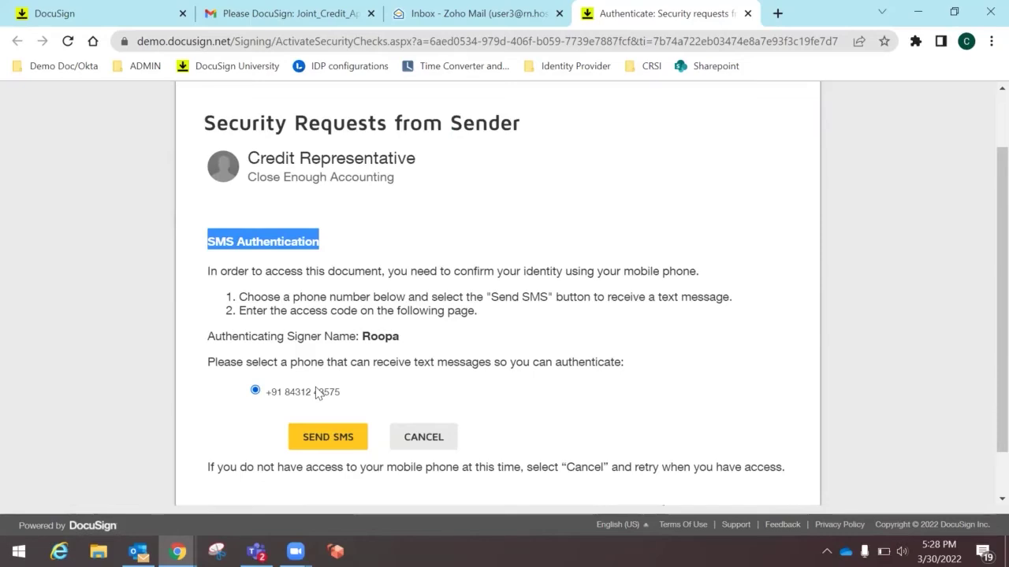
pyautogui.click(332, 439)
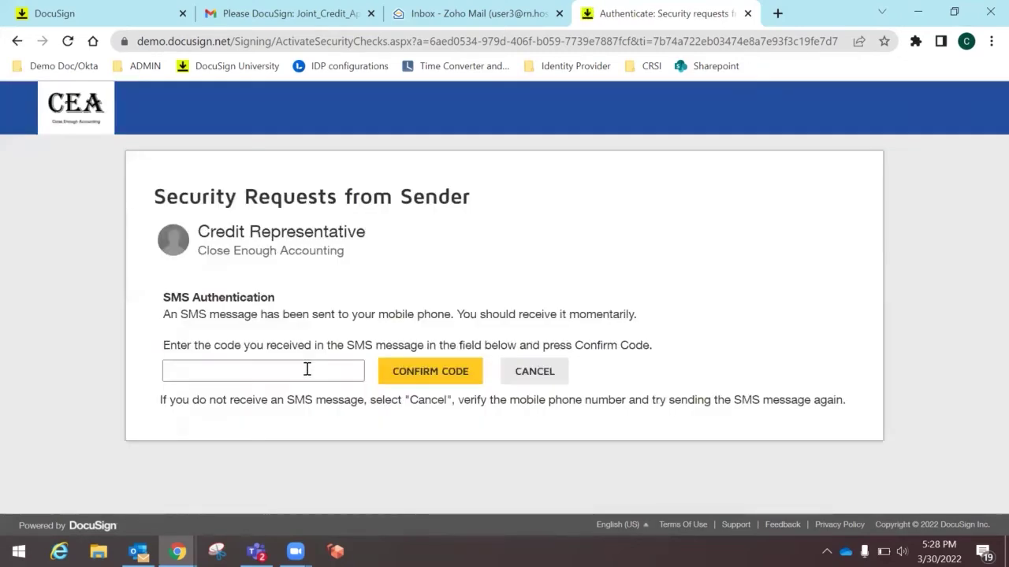
pyautogui.click(307, 370)
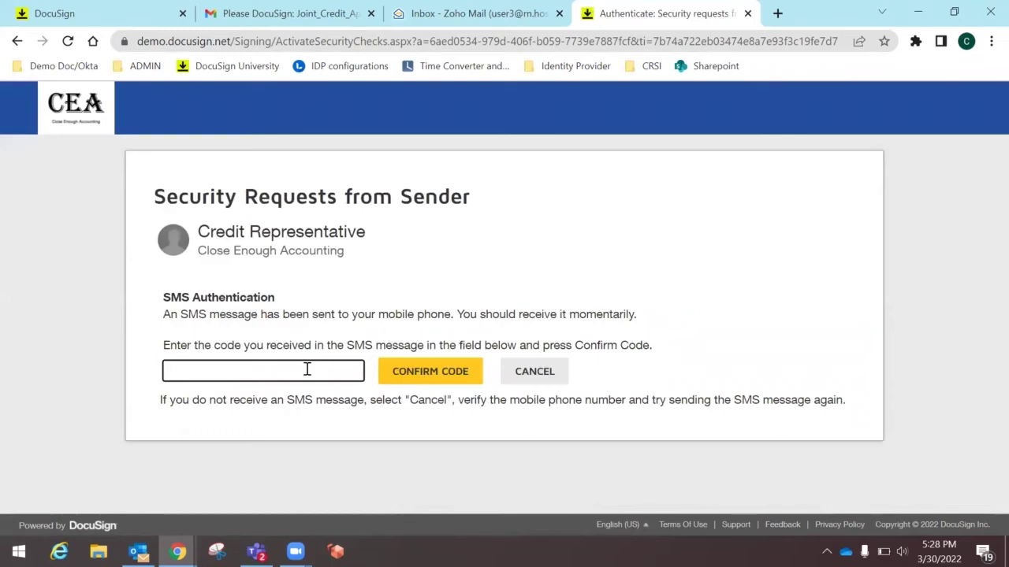
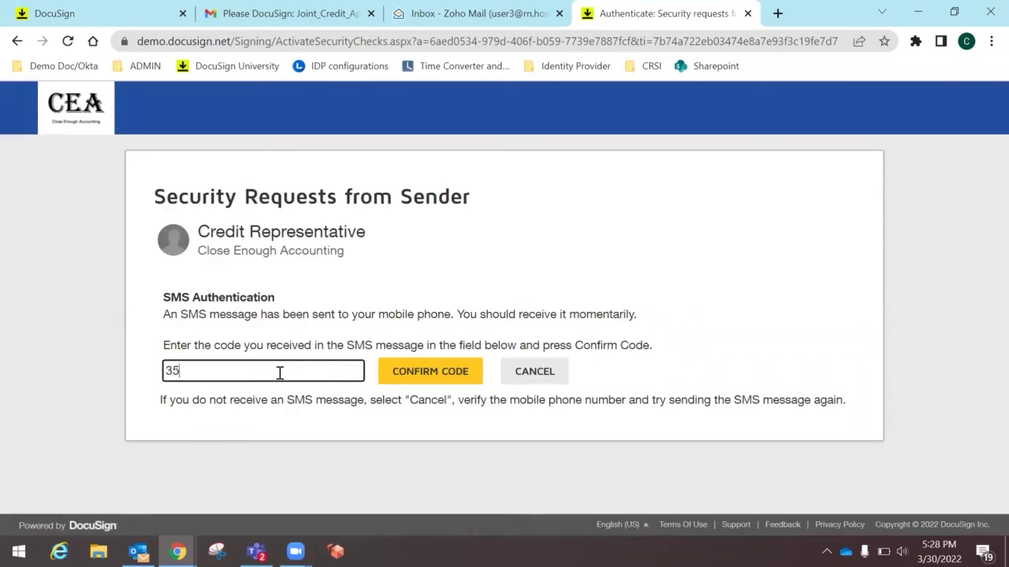
pyautogui.click(419, 379)
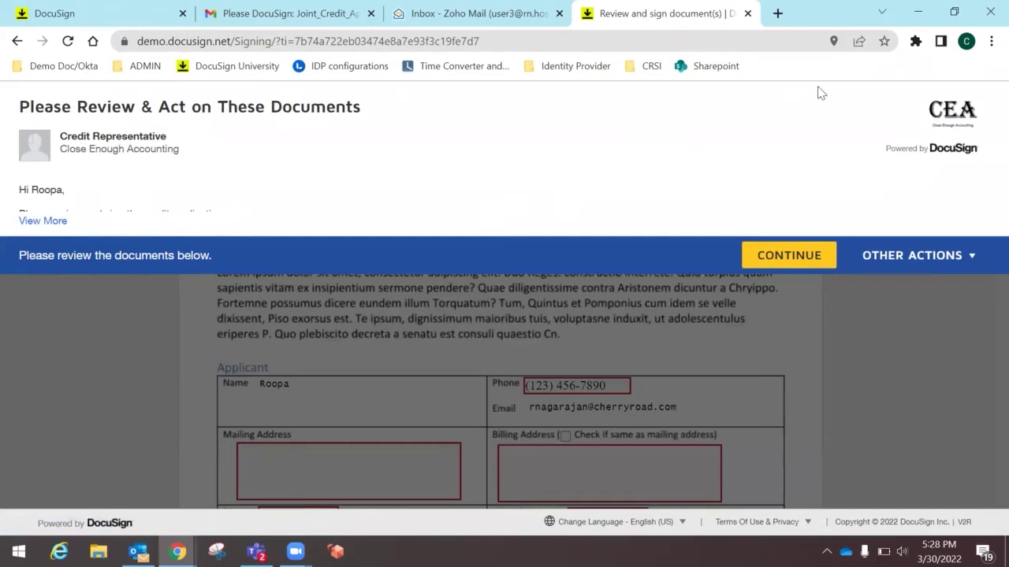
# Step: Read the sender's message, continue into the Joint Credit Application and start filling
pyautogui.click(47, 222)
pyautogui.moveTo(21, 189); pyautogui.dragTo(76, 252)
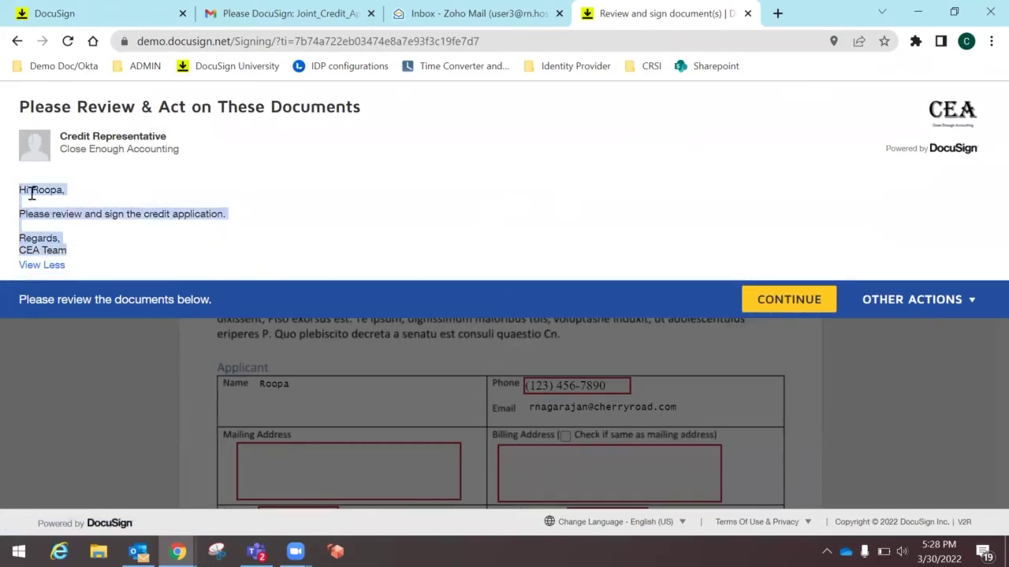
pyautogui.moveTo(32, 191); pyautogui.dragTo(77, 198)
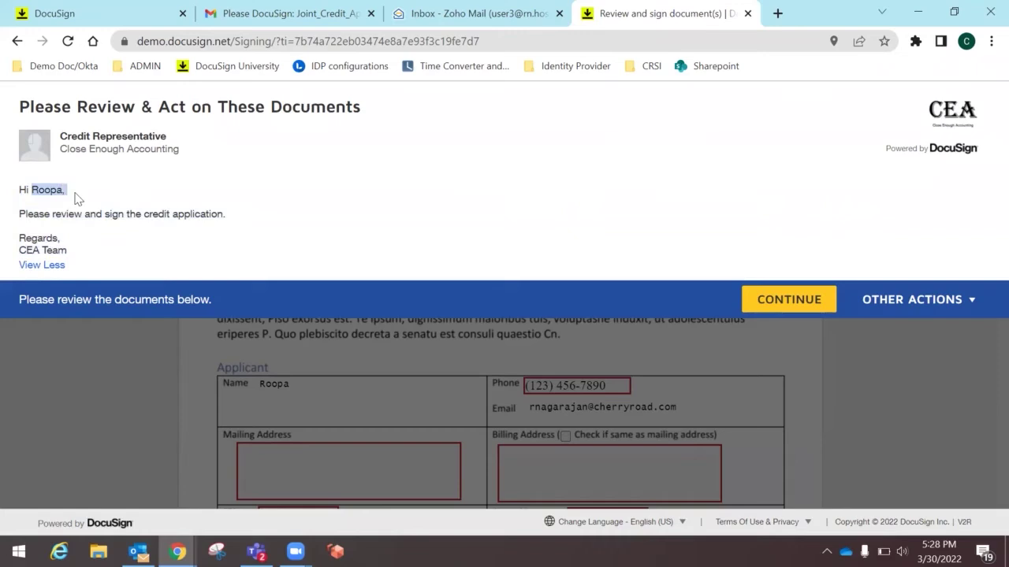
pyautogui.click(784, 306)
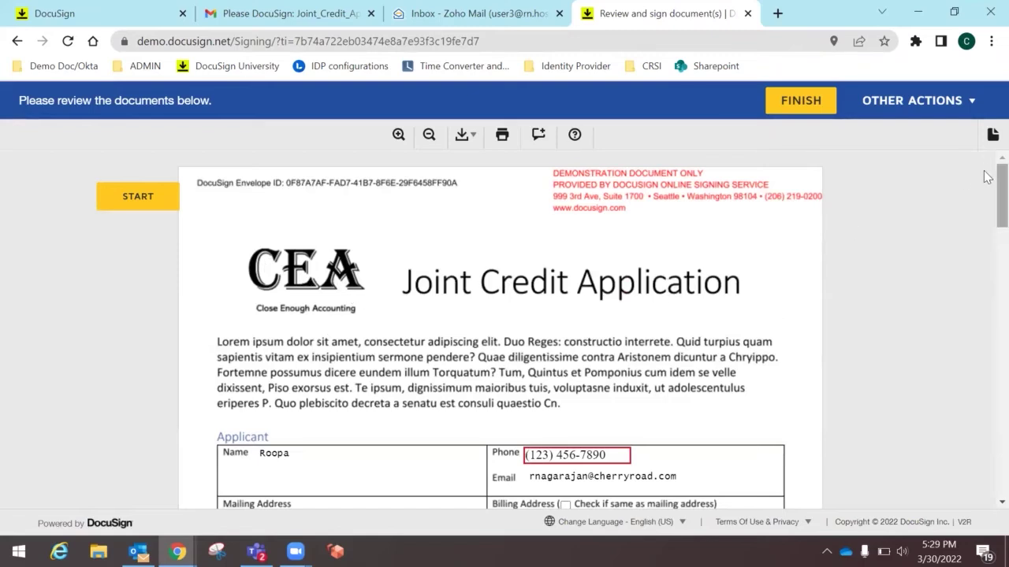
pyautogui.click(144, 197)
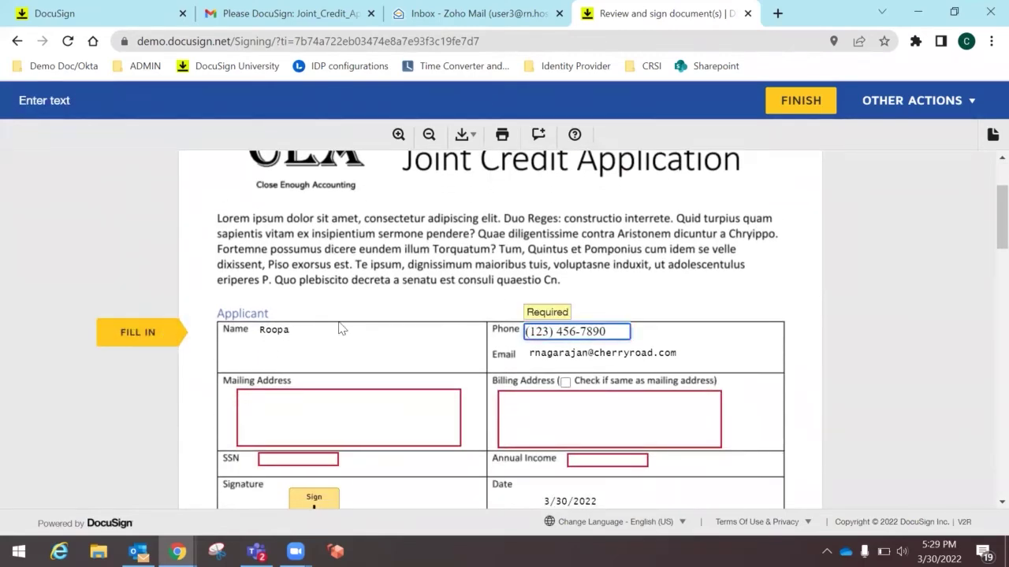
pyautogui.doubleClick(262, 333)
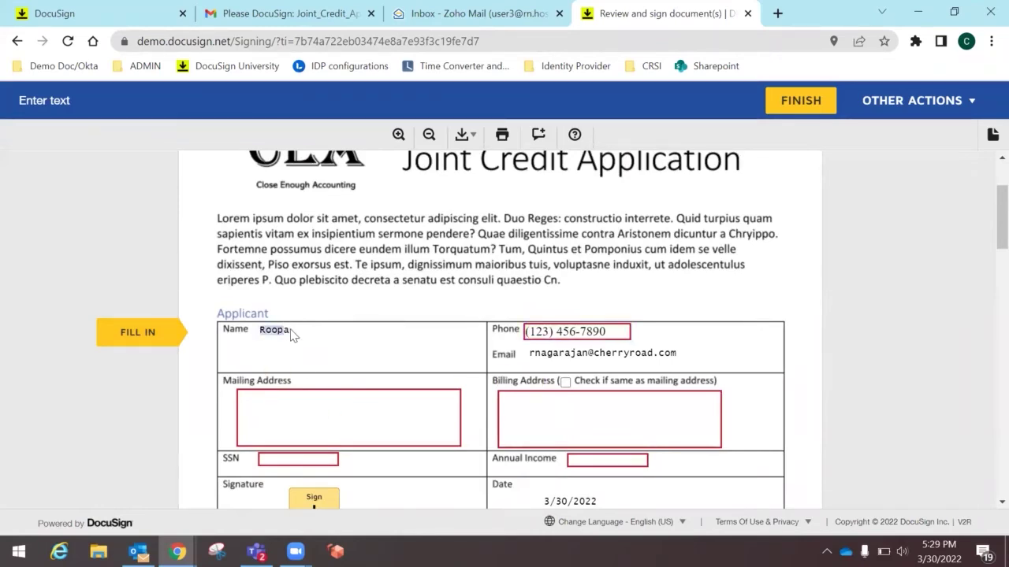
pyautogui.moveTo(529, 353); pyautogui.dragTo(682, 360)
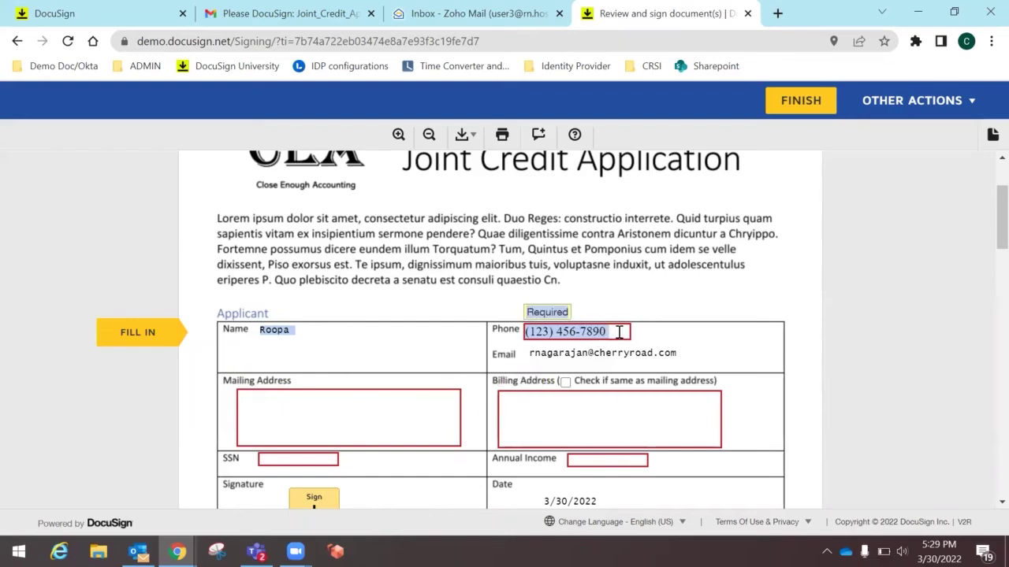
pyautogui.click(619, 332)
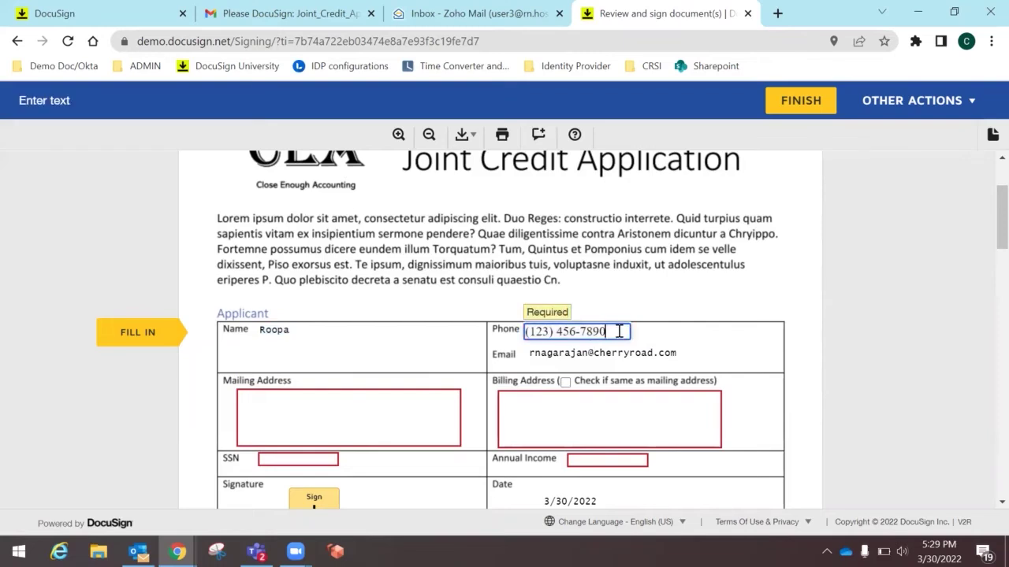
pyautogui.moveTo(617, 332); pyautogui.dragTo(524, 339)
pyautogui.press('BackSpace')
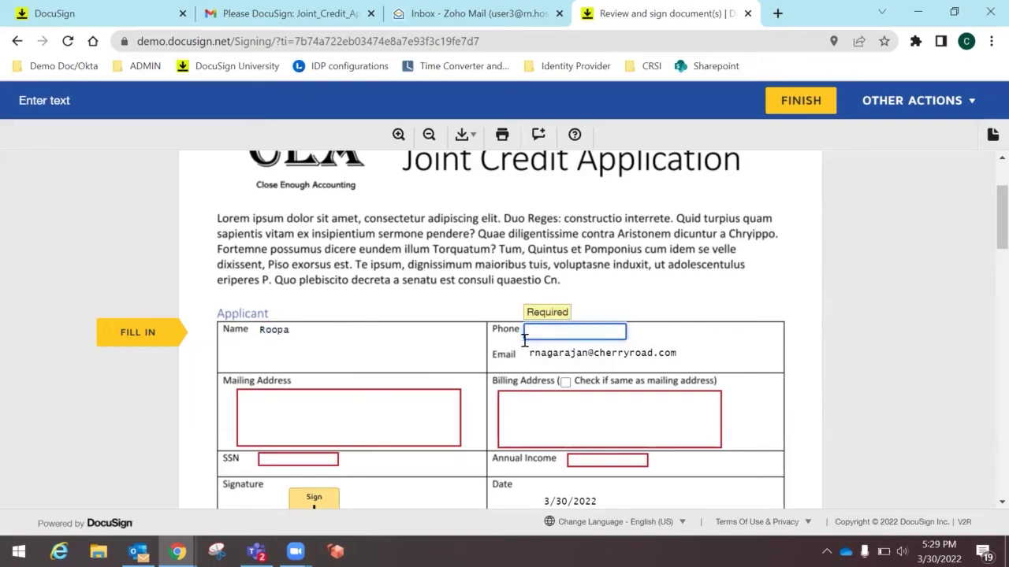
pyautogui.write('fjdjdsj')
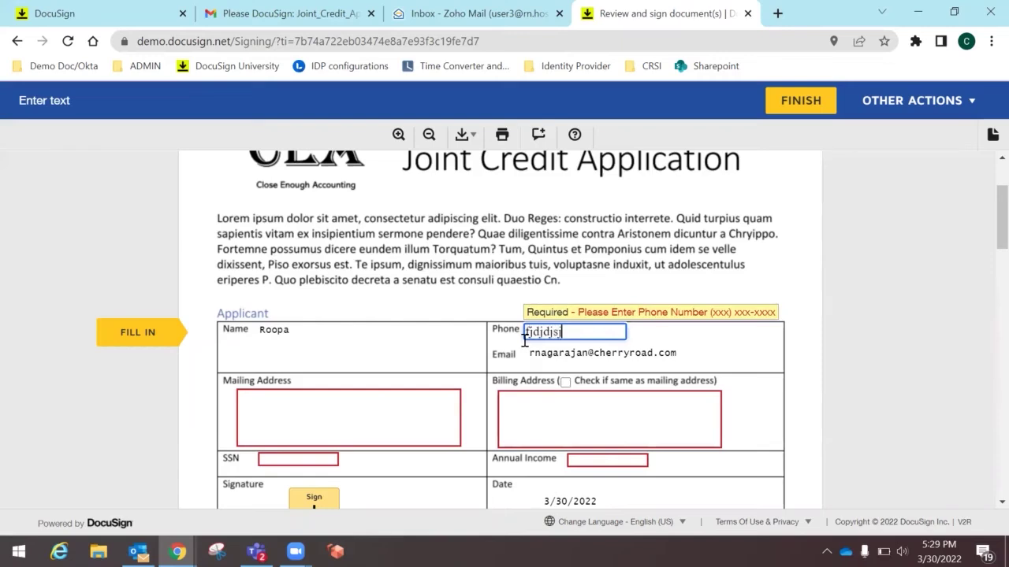
pyautogui.doubleClick(525, 337)
pyautogui.click(576, 331)
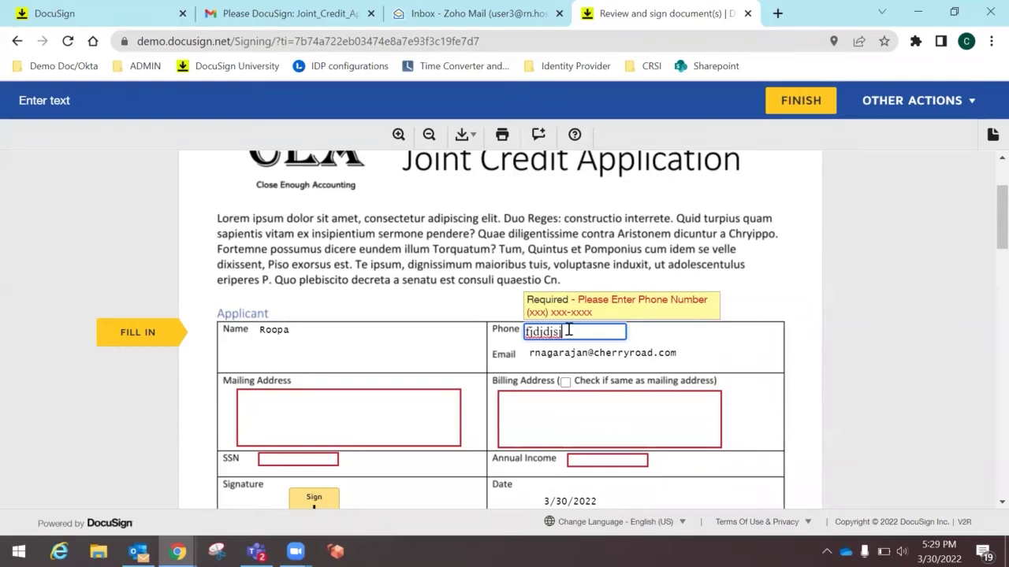
pyautogui.moveTo(565, 330); pyautogui.dragTo(527, 331)
pyautogui.press('BackSpace')
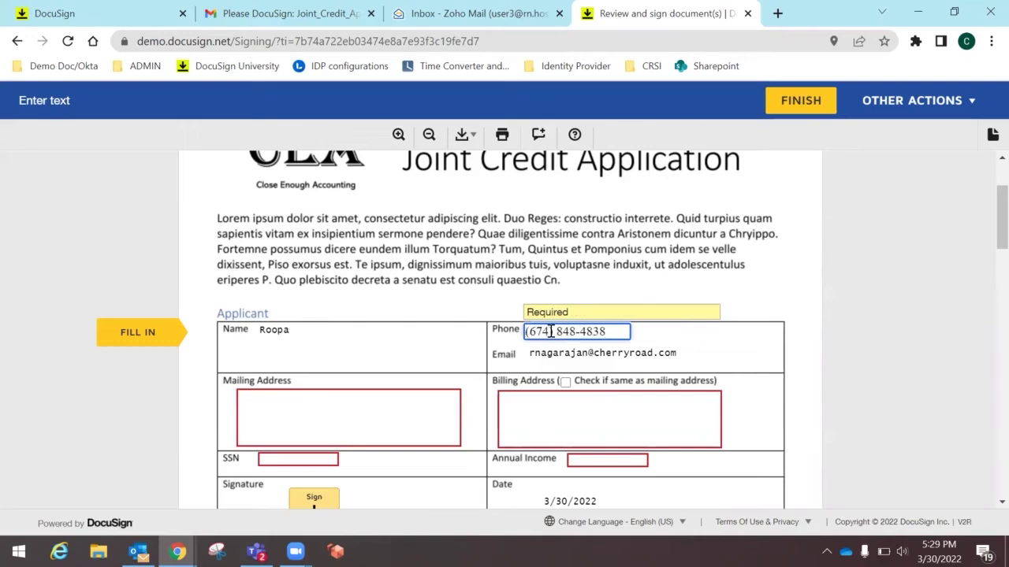
pyautogui.click(302, 403)
pyautogui.write('Address1')
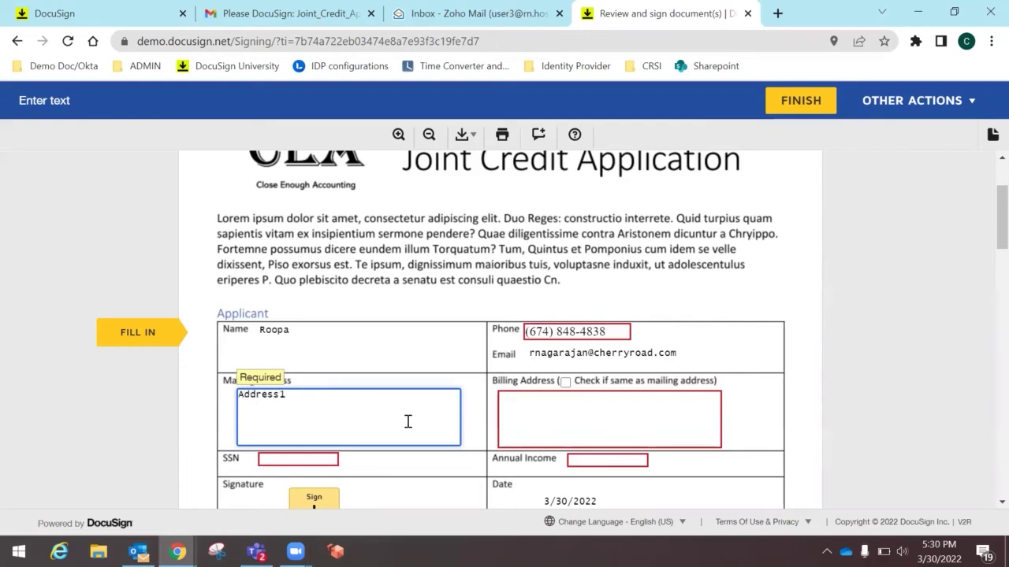
# Step: Mark the Applicant's billing address as same as mailing address, after briefly typing Address2
pyautogui.click(555, 406)
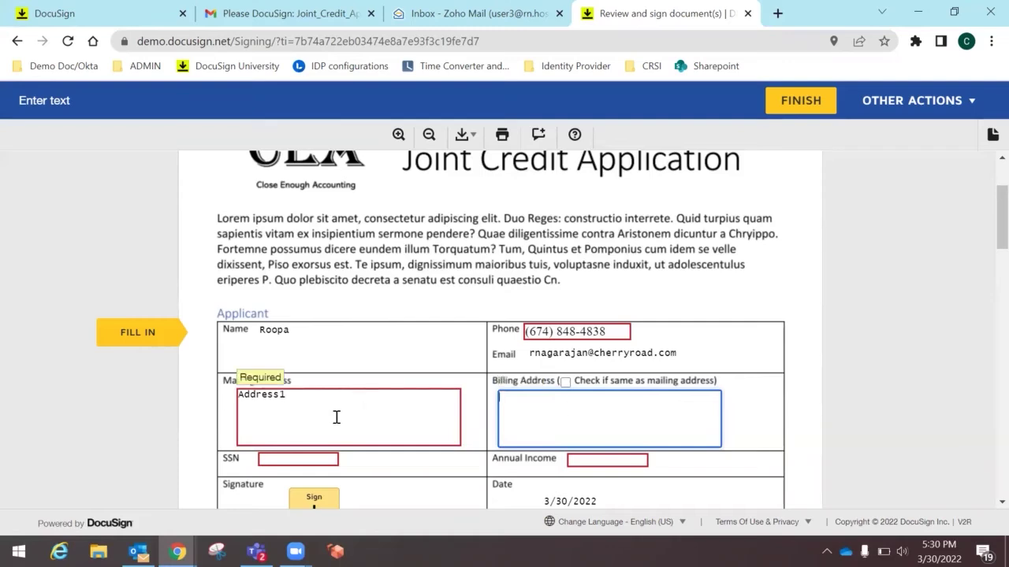
pyautogui.click(565, 383)
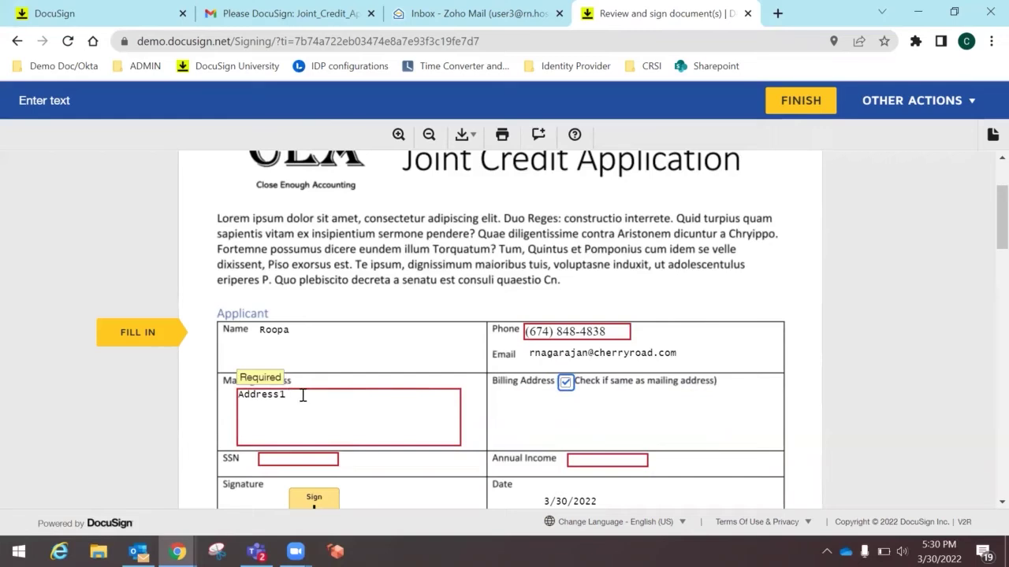
pyautogui.click(566, 382)
pyautogui.click(568, 426)
pyautogui.write('Address2')
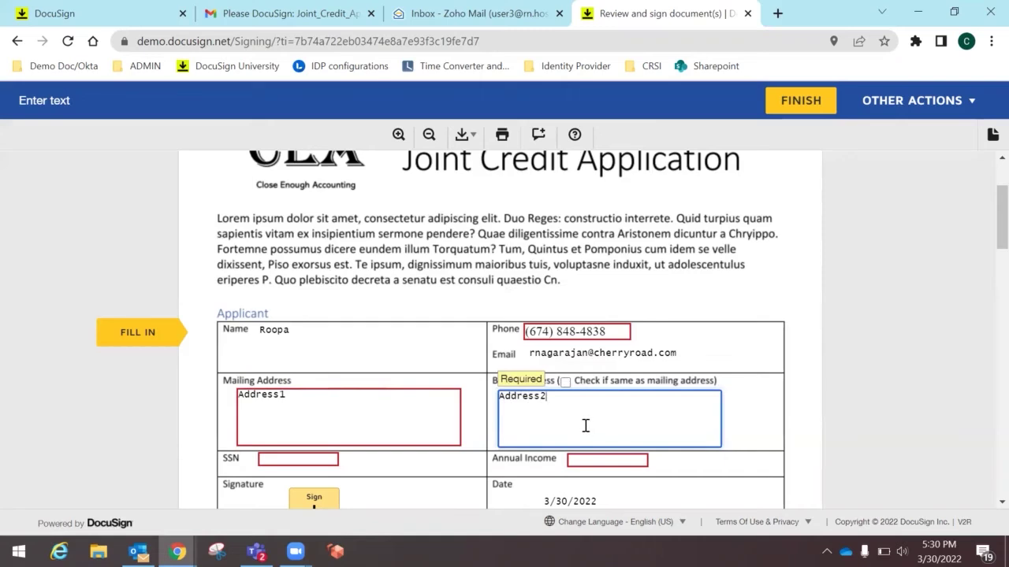
pyautogui.click(566, 381)
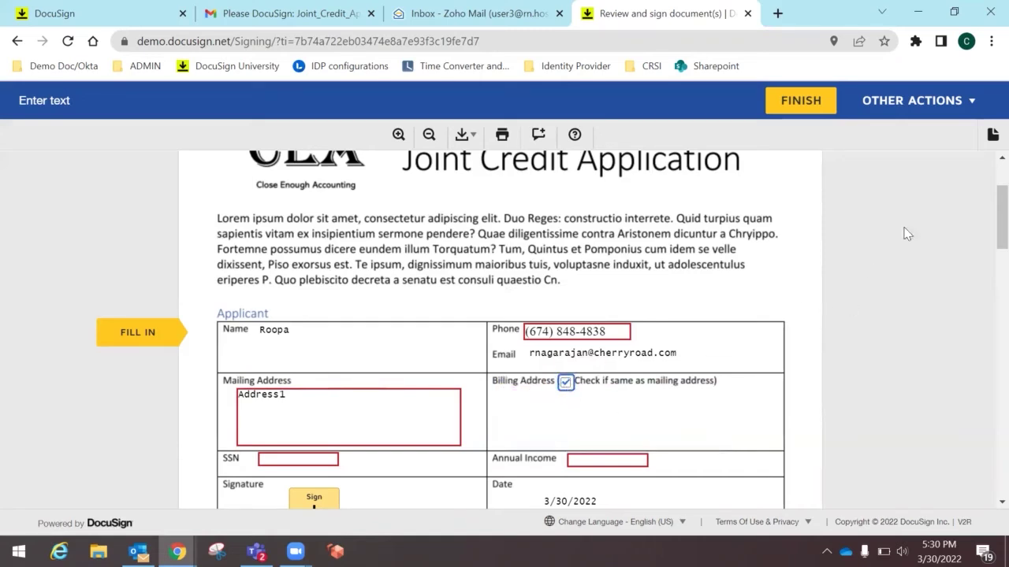
pyautogui.moveTo(1001, 217); pyautogui.dragTo(1001, 247)
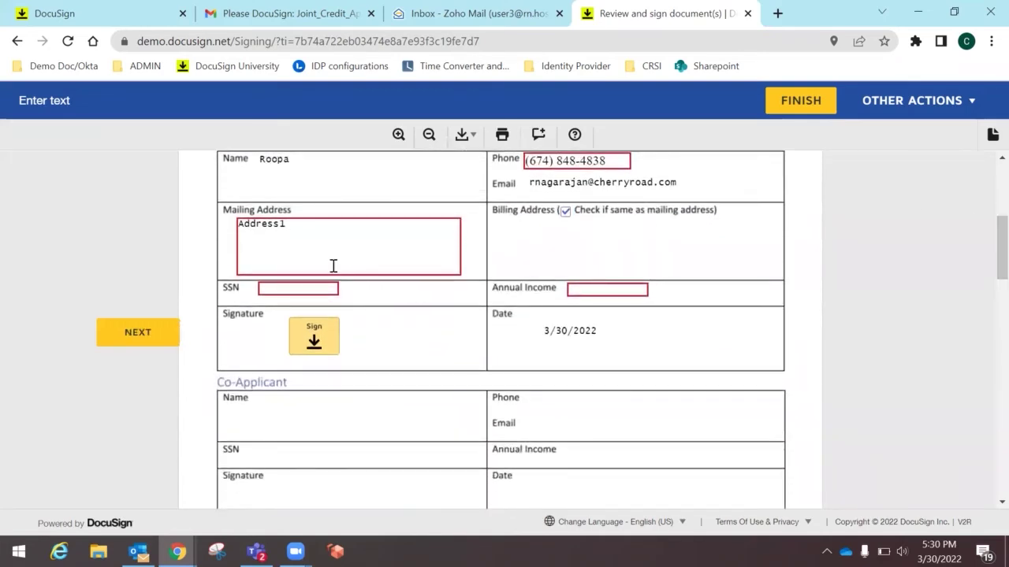
# Step: Enter the applicant's Social Security number in the SSN field so it shows masked
pyautogui.click(297, 290)
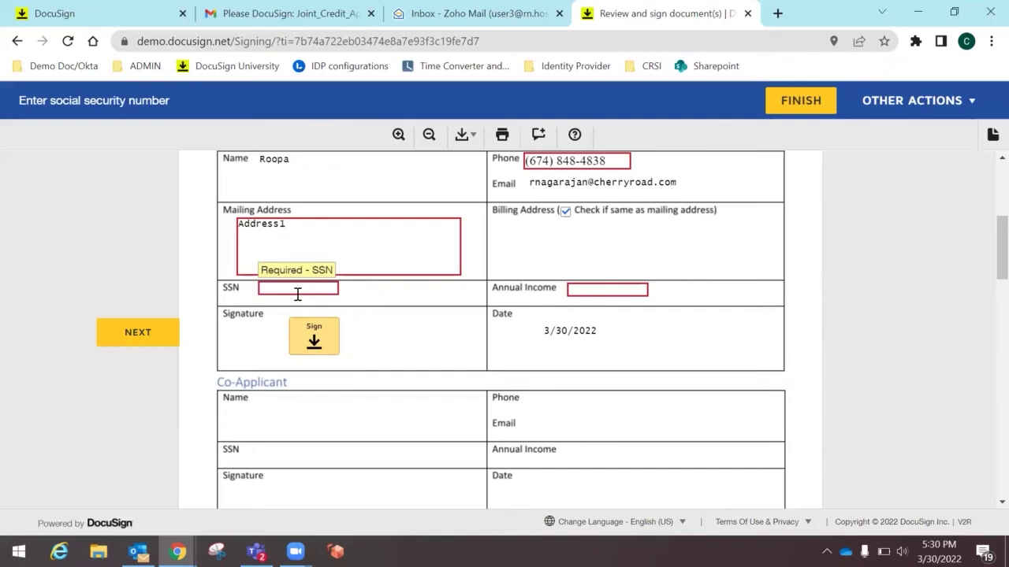
pyautogui.click(297, 294)
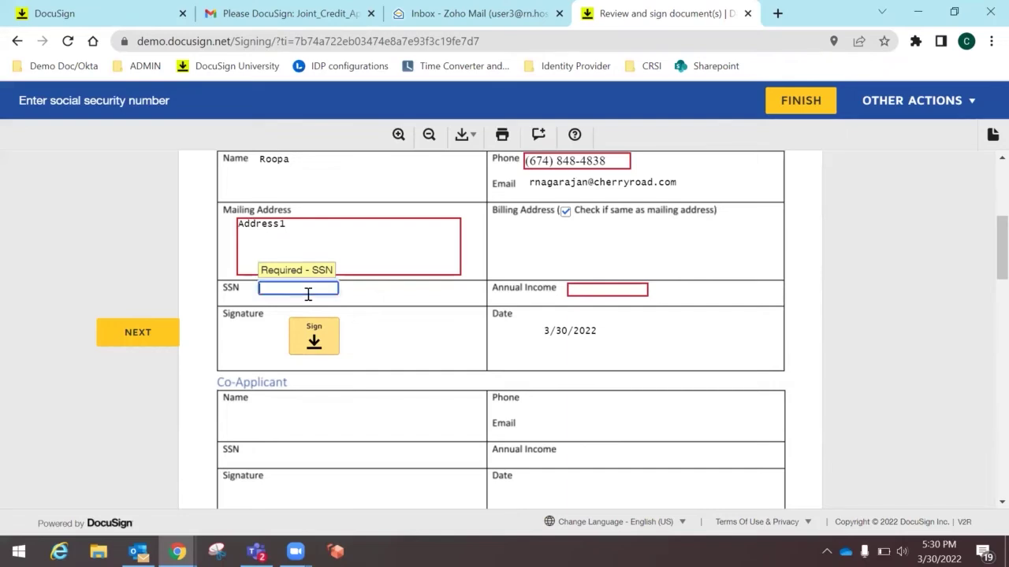
pyautogui.write('fhd-hd-')
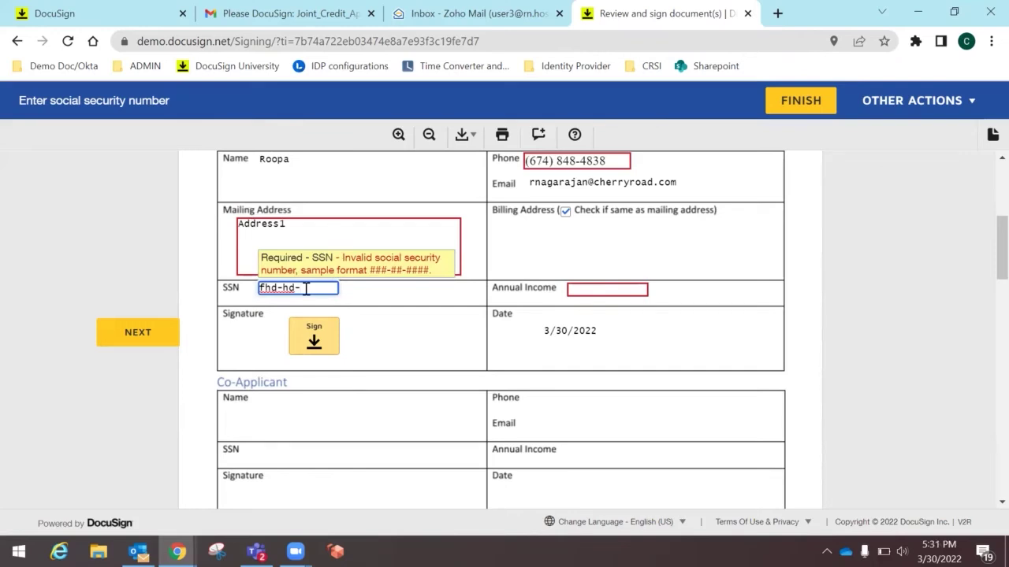
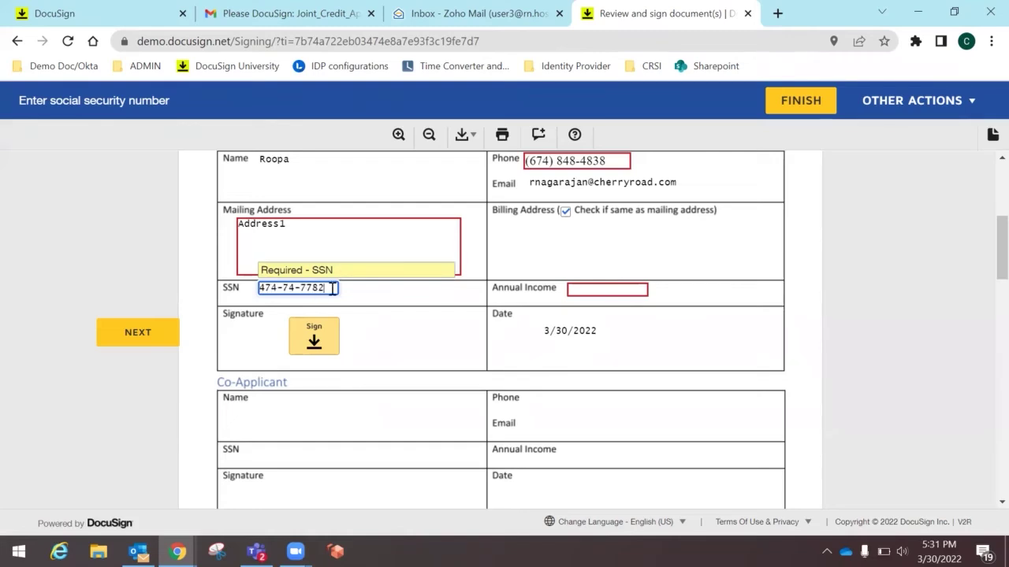
pyautogui.click(426, 291)
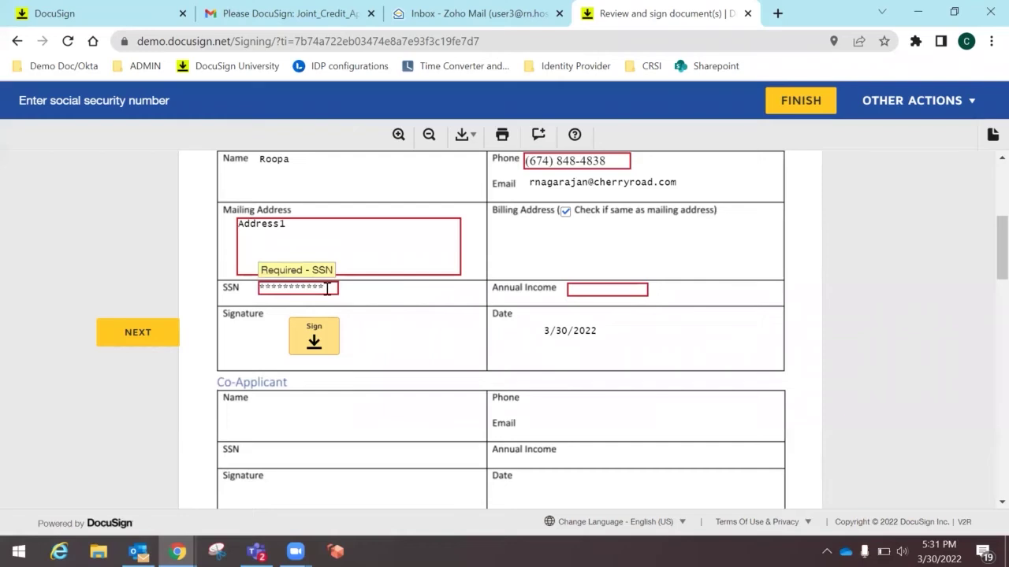
# Step: Enter the applicant's annual income of 60000000 and commit it
pyautogui.click(589, 290)
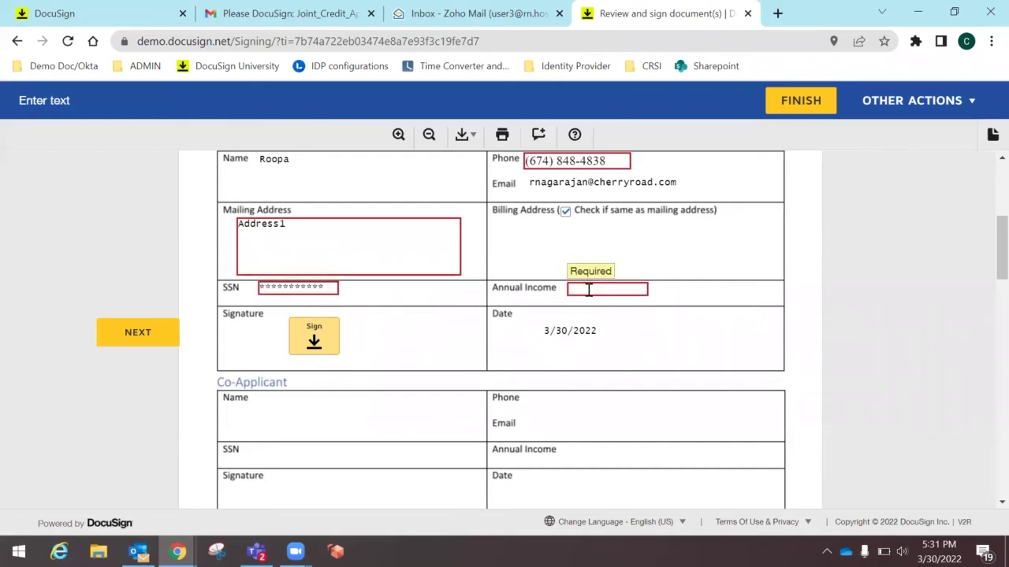
pyautogui.click(584, 290)
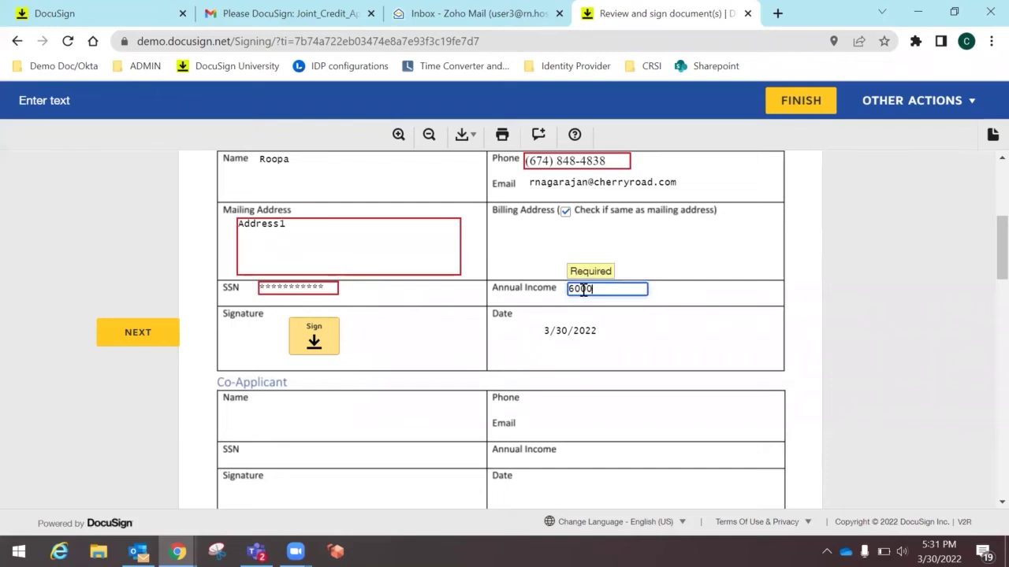
pyautogui.click(668, 305)
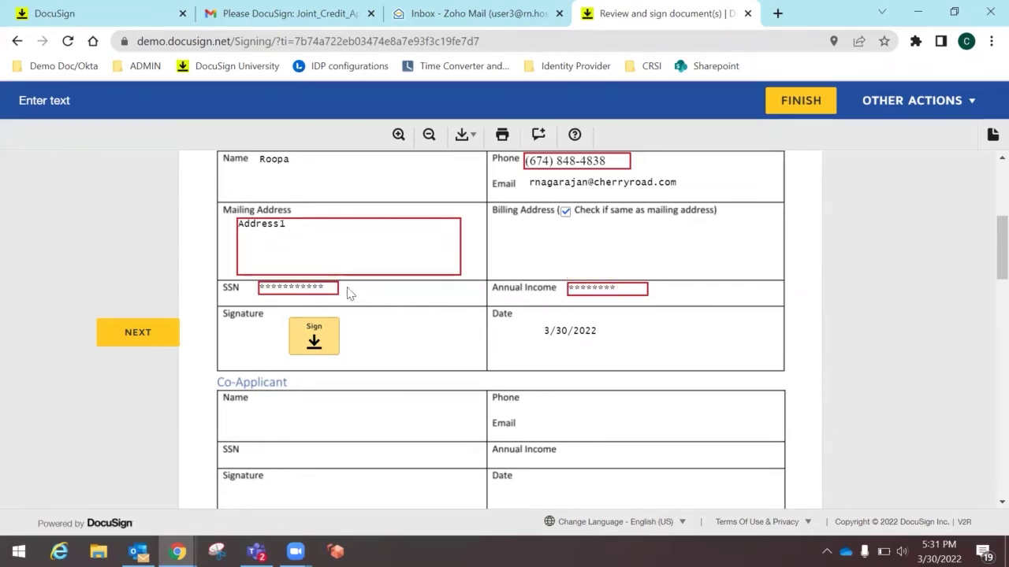
# Step: Jump to the applicant signature field and sign it with the saved signature
pyautogui.click(139, 336)
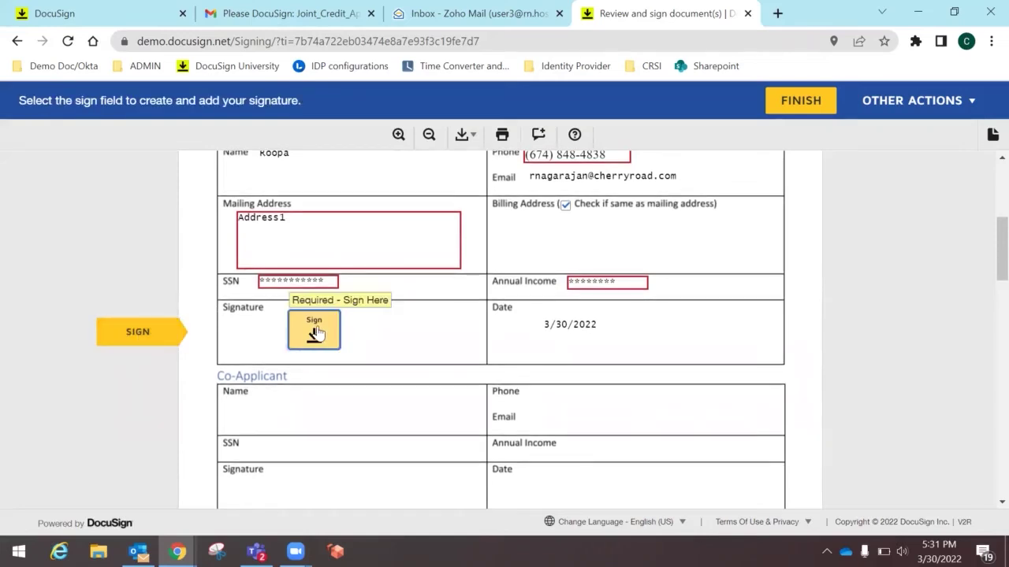
pyautogui.click(315, 333)
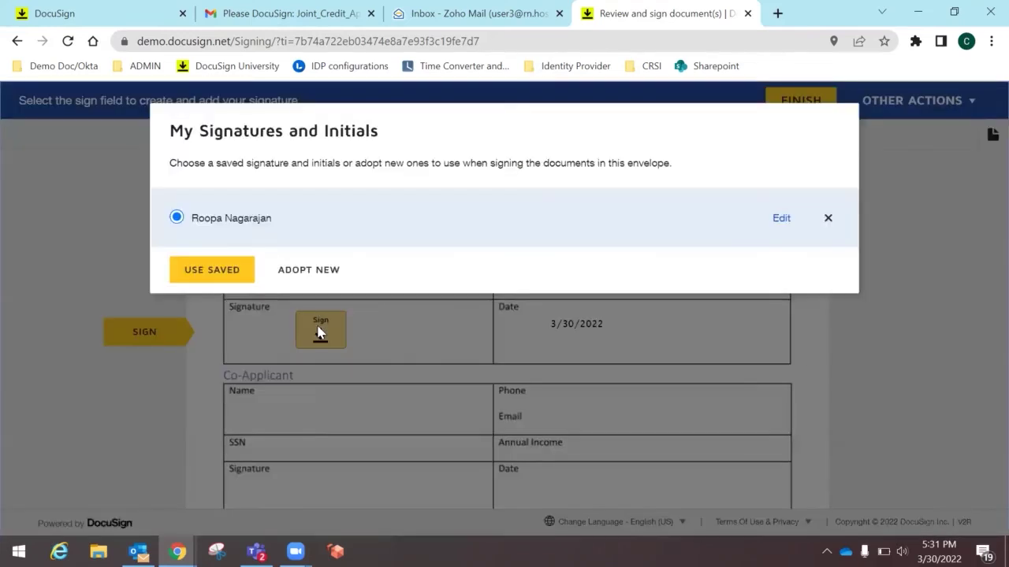
pyautogui.click(228, 275)
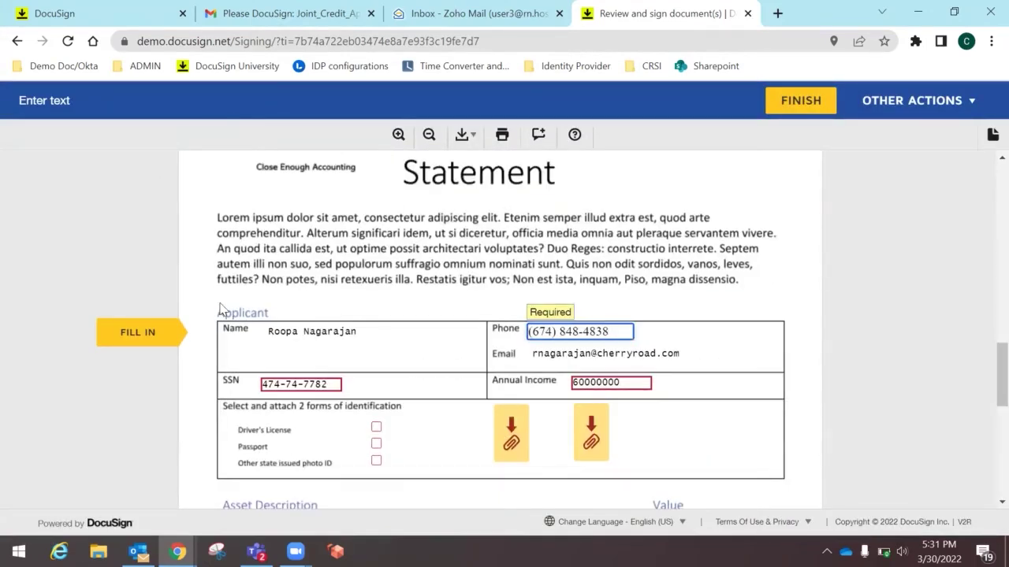
pyautogui.scroll(2, 985, 338)
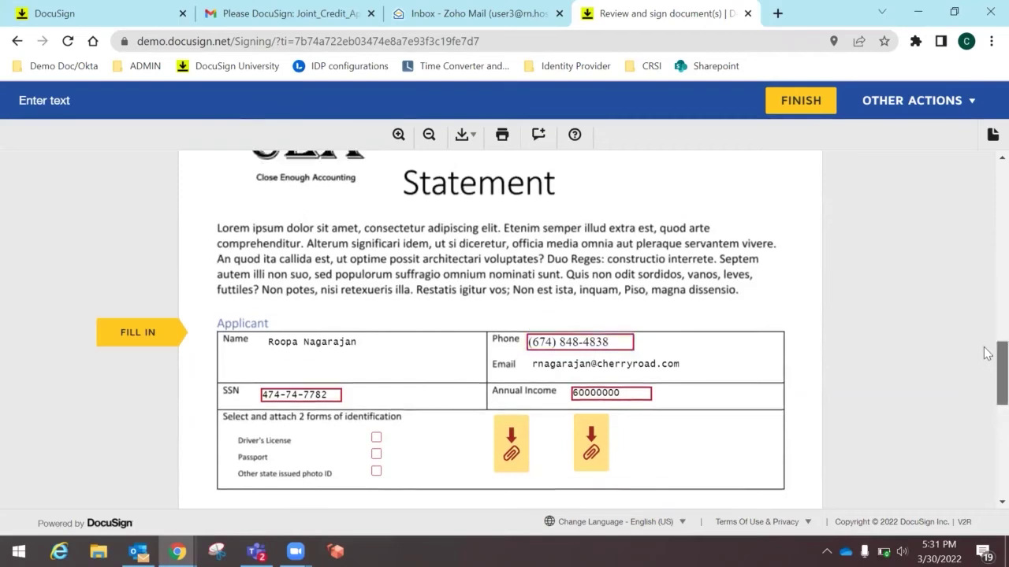
pyautogui.scroll(-1, 986, 344)
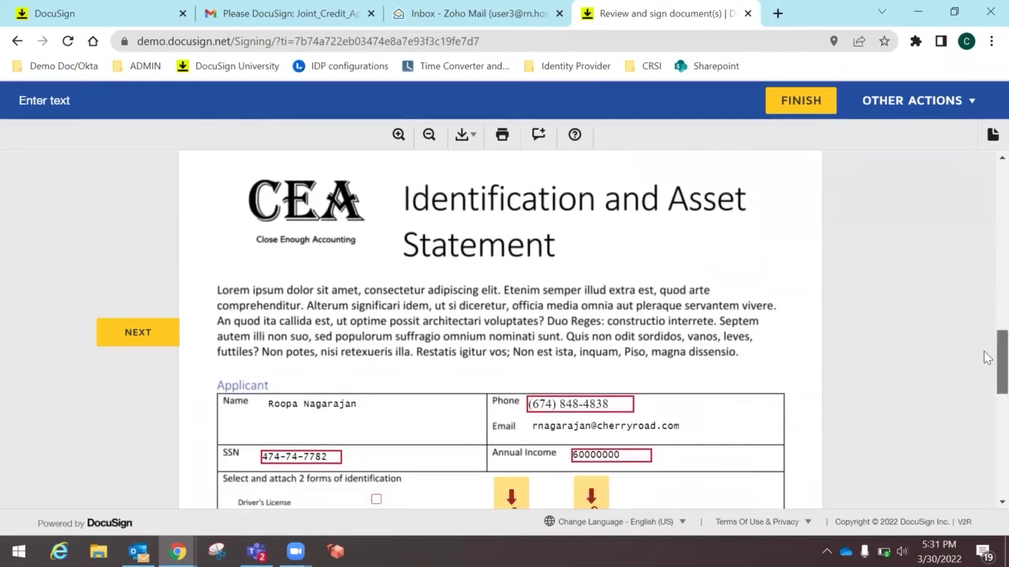
pyautogui.scroll(-3, 985, 372)
pyautogui.scroll(1, 987, 372)
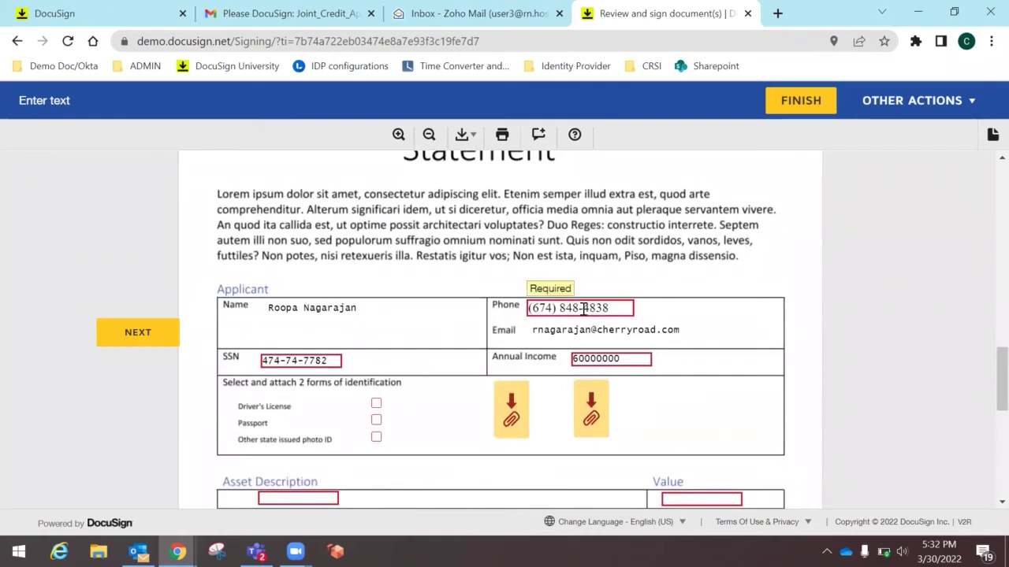
pyautogui.moveTo(607, 308); pyautogui.dragTo(525, 315)
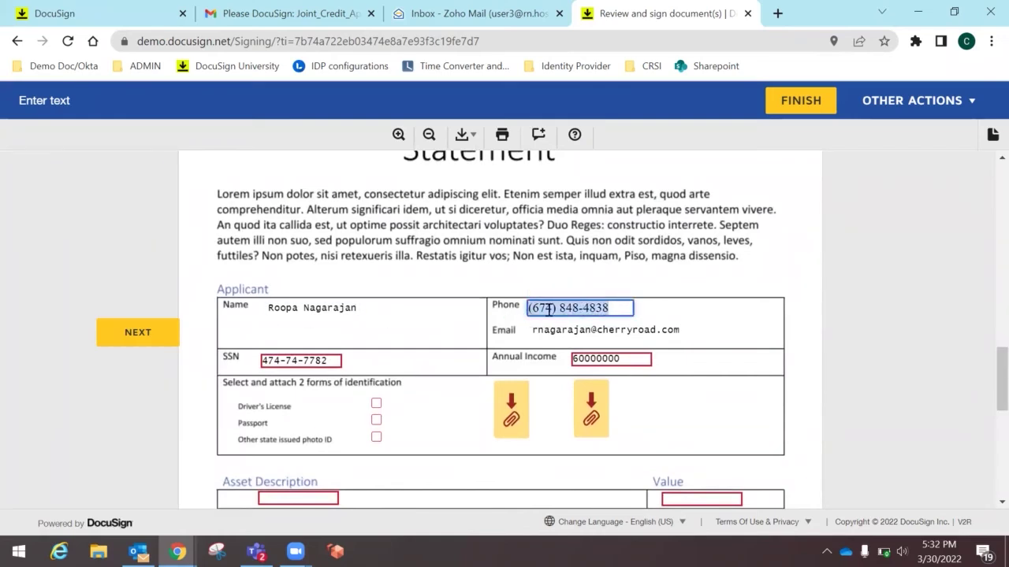
pyautogui.click(362, 365)
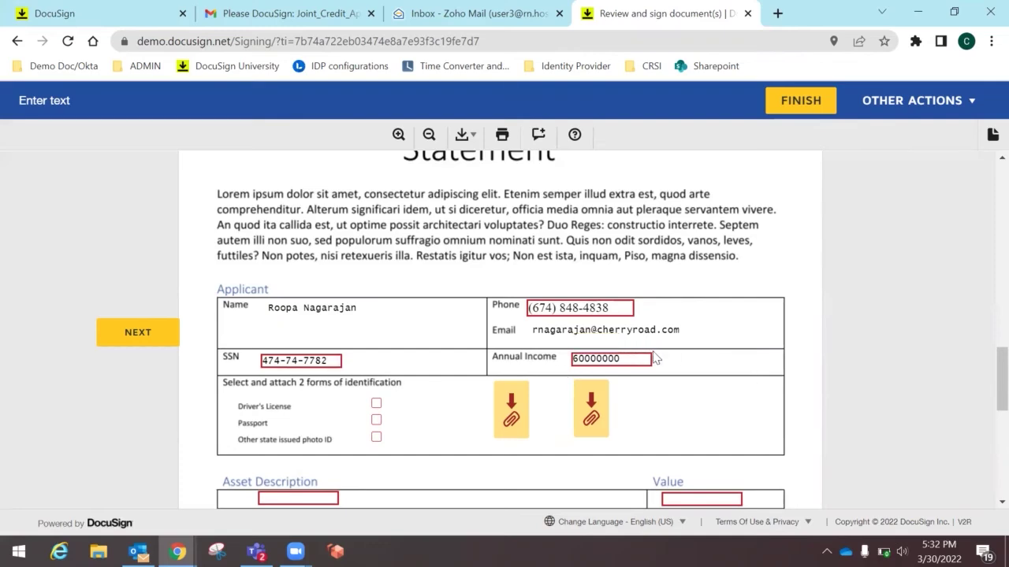
pyautogui.moveTo(1001, 370)
pyautogui.mouseDown()
pyautogui.moveTo(985, 320)
pyautogui.moveTo(985, 193)
pyautogui.mouseUp()
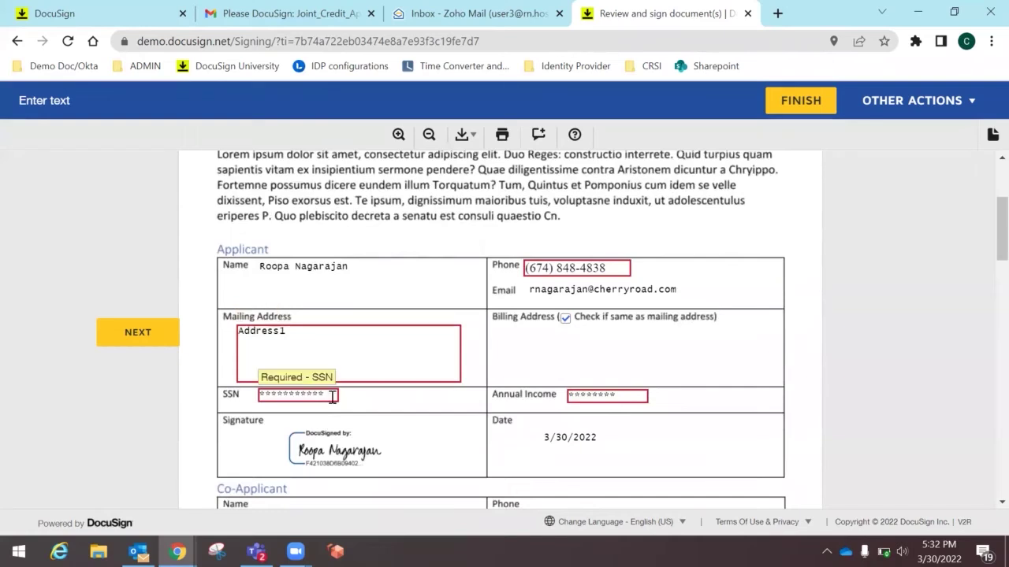
pyautogui.click(331, 396)
pyautogui.click(635, 394)
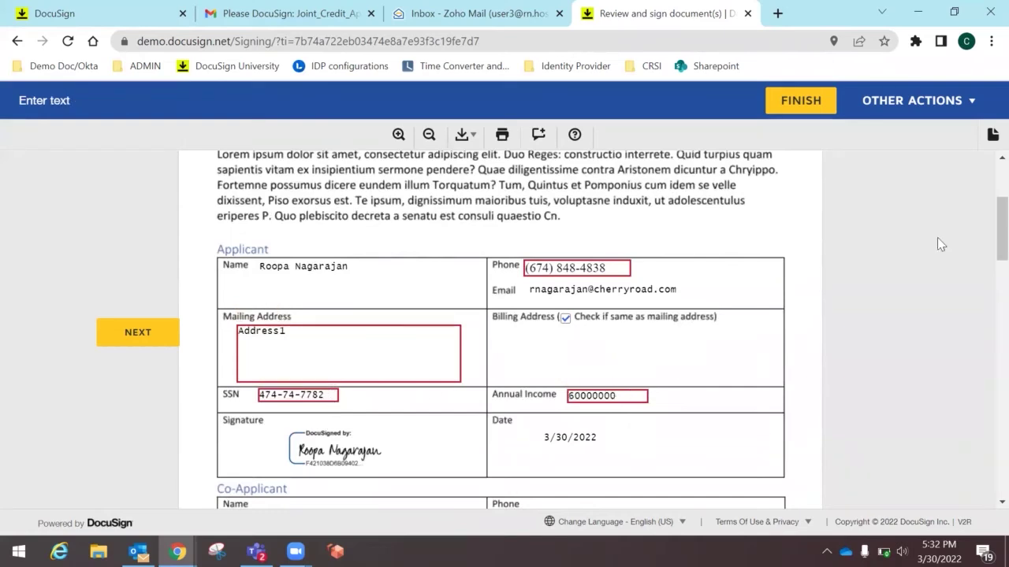
pyautogui.moveTo(989, 220); pyautogui.dragTo(985, 384)
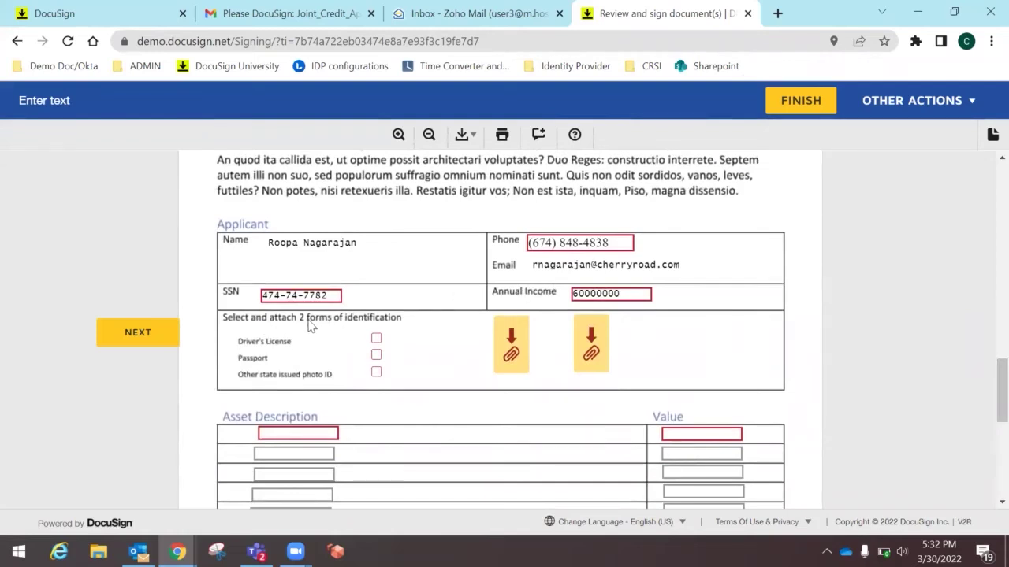
# Step: Tick Driver's License and Passport, and attach idproof.PNG to the first ID field
pyautogui.click(376, 338)
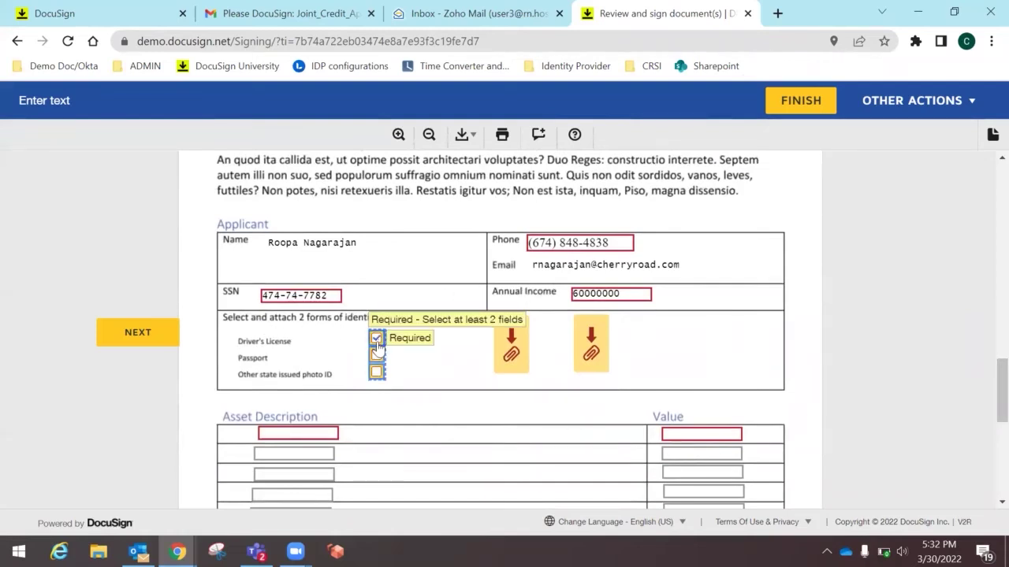
pyautogui.click(376, 354)
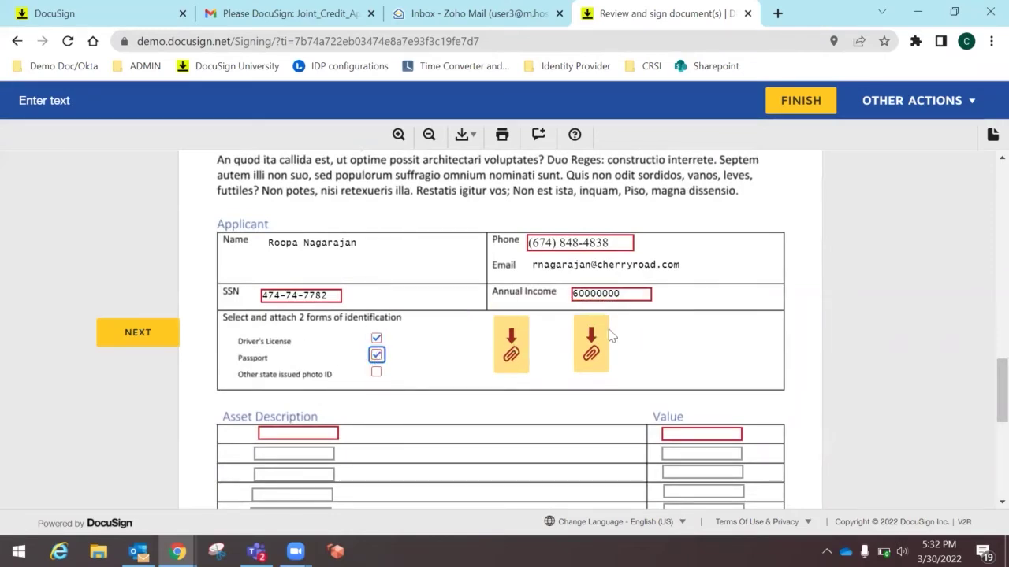
pyautogui.click(511, 346)
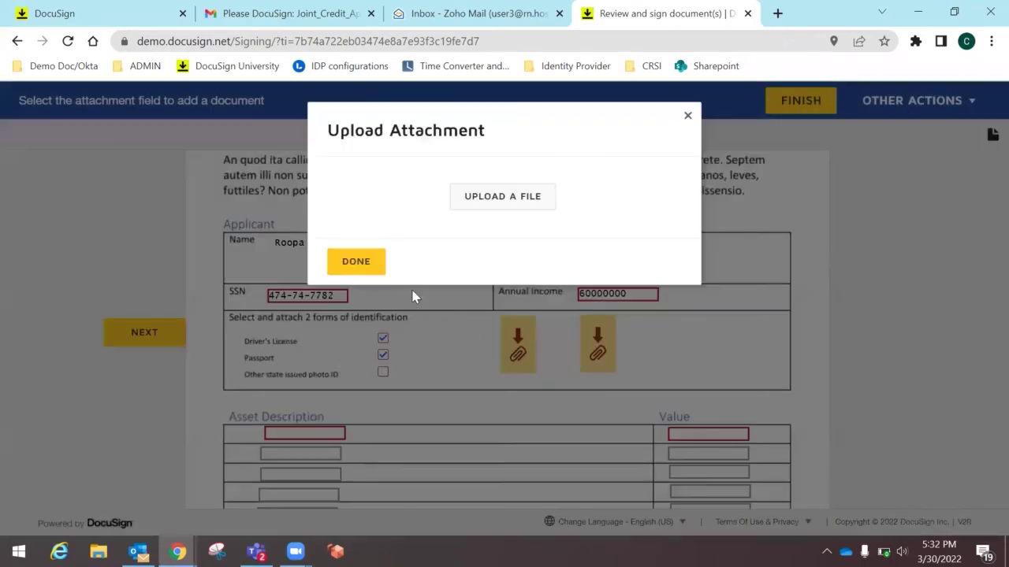
pyautogui.click(517, 196)
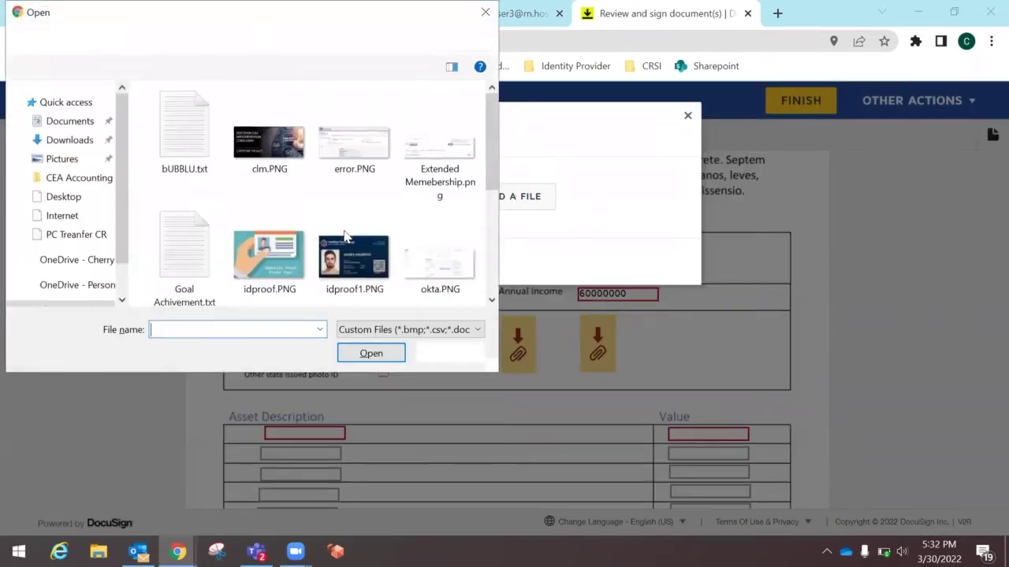
pyautogui.click(269, 248)
pyautogui.click(366, 354)
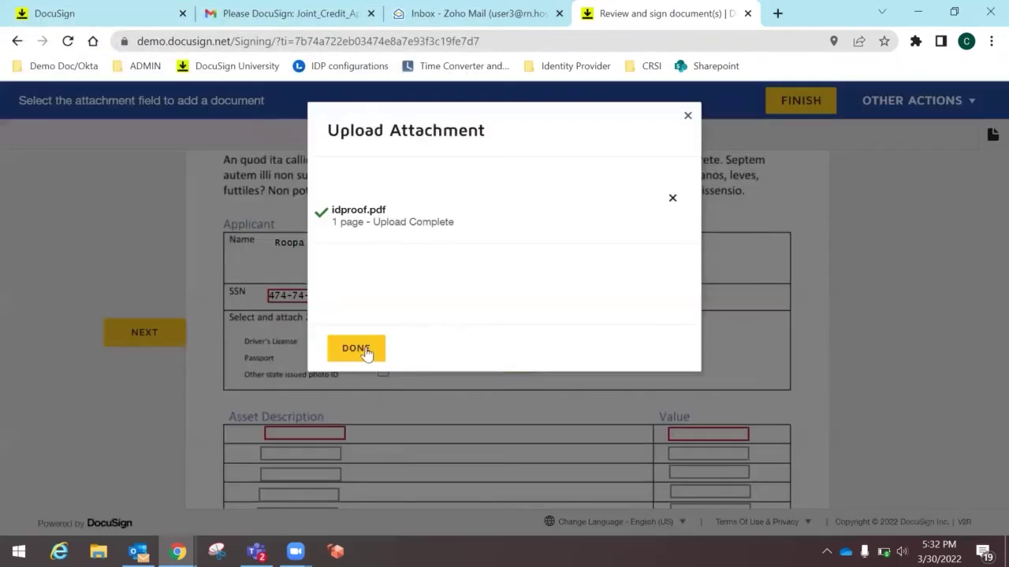
pyautogui.click(366, 354)
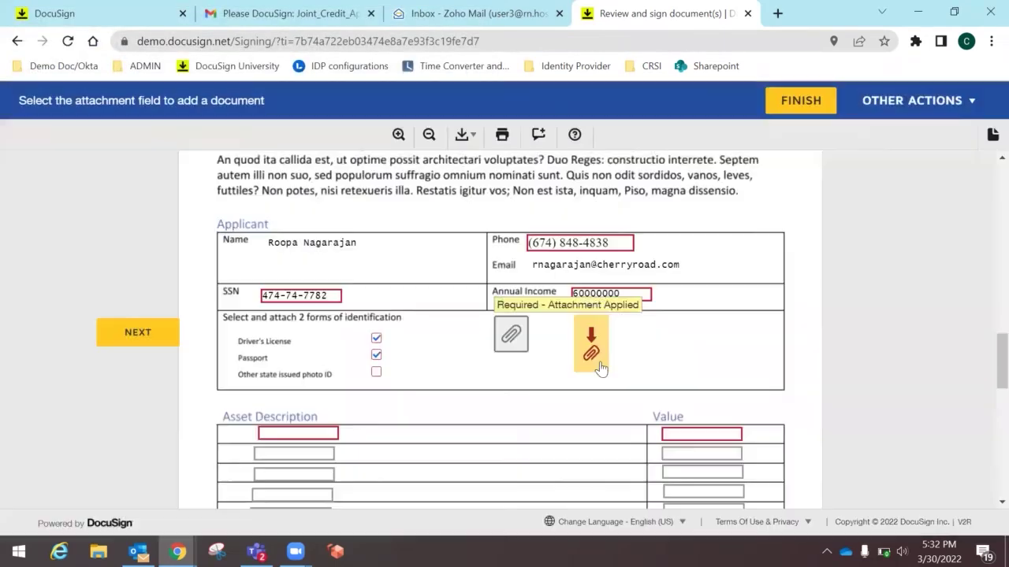
# Step: Attach idproof.PNG's companion, idproof1.PNG, to the second ID attachment field
pyautogui.click(597, 351)
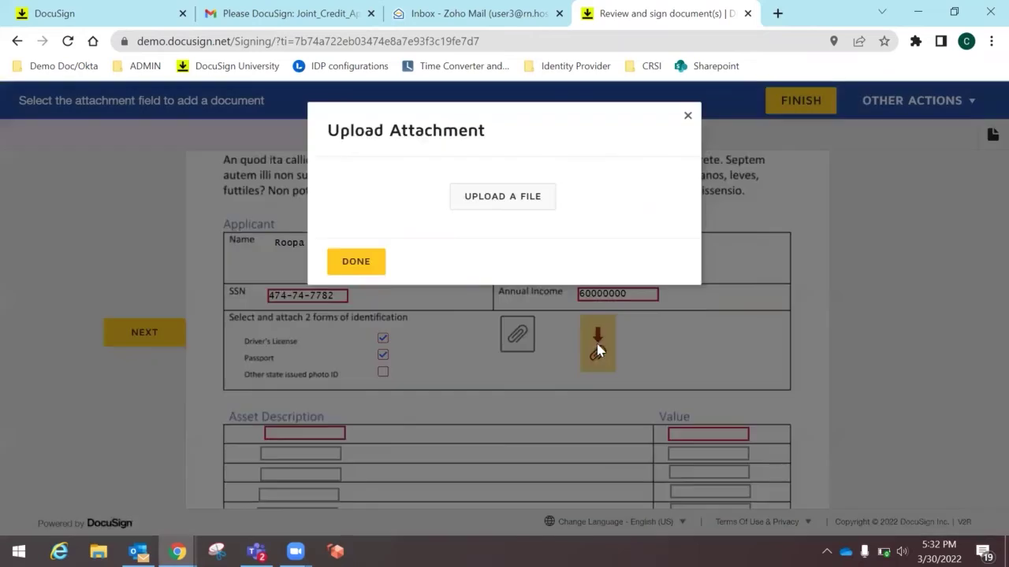
pyautogui.click(507, 203)
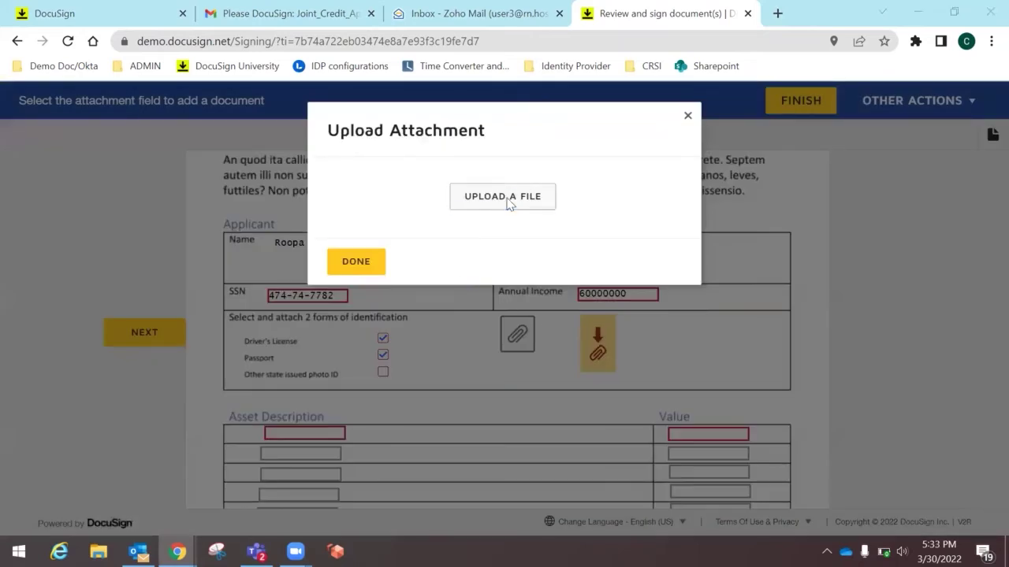
pyautogui.click(358, 246)
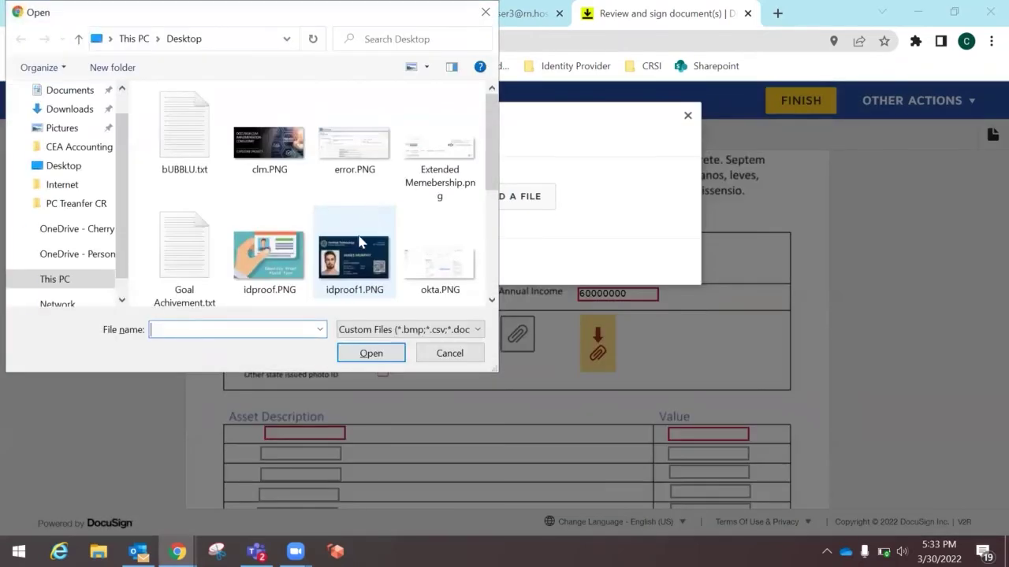
pyautogui.click(369, 355)
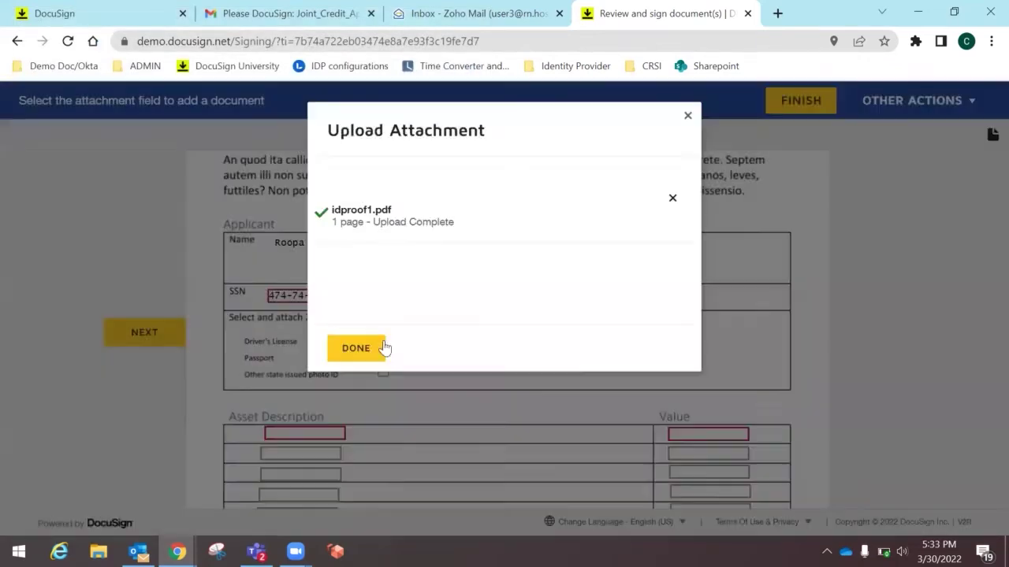
pyautogui.click(383, 349)
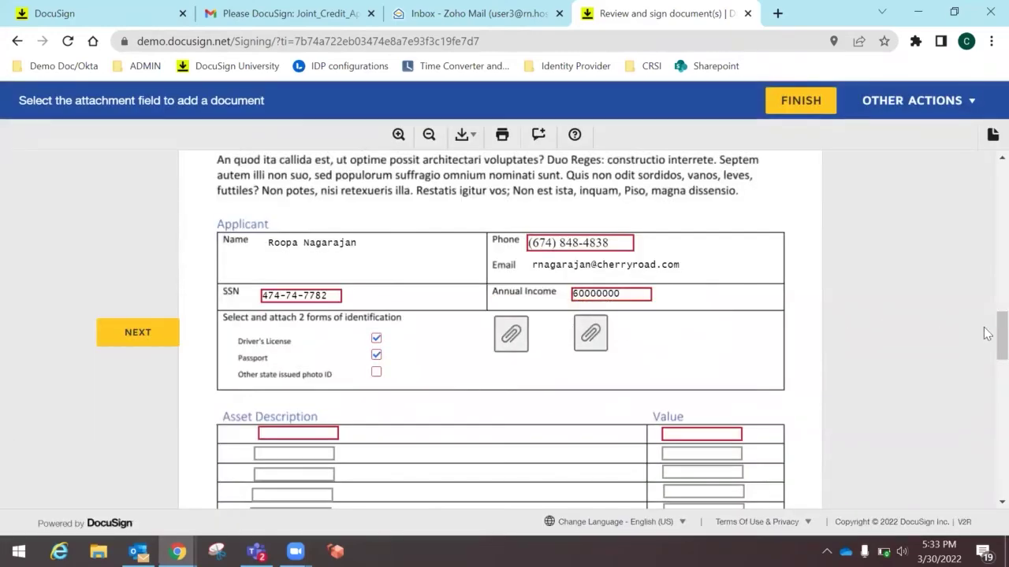
pyautogui.scroll(-3, 997, 352)
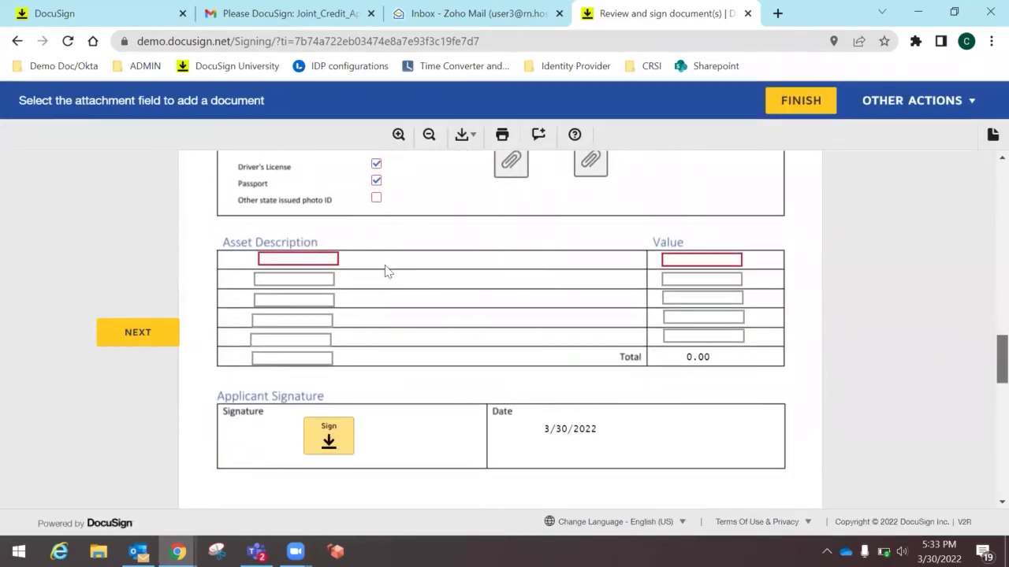
# Step: Enter Asset1 valued 6000, then fill the second row as Asset2 worth 800
pyautogui.click(323, 259)
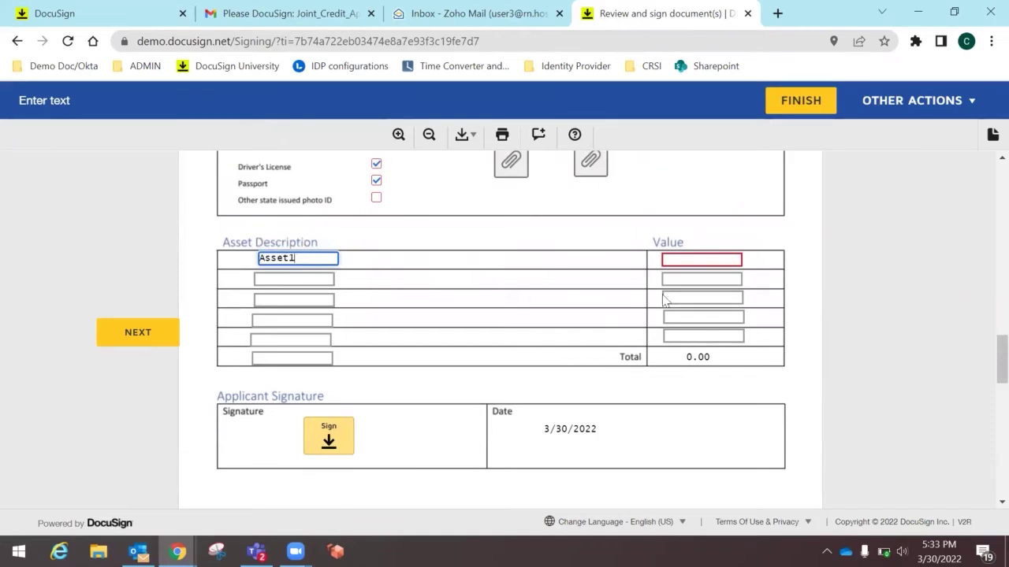
pyautogui.click(698, 260)
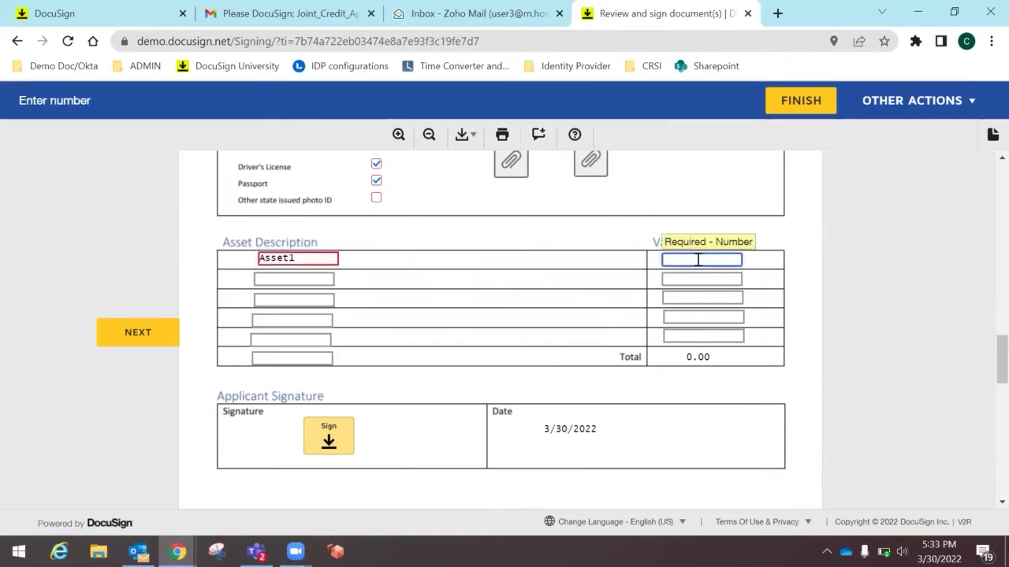
pyautogui.write('6000')
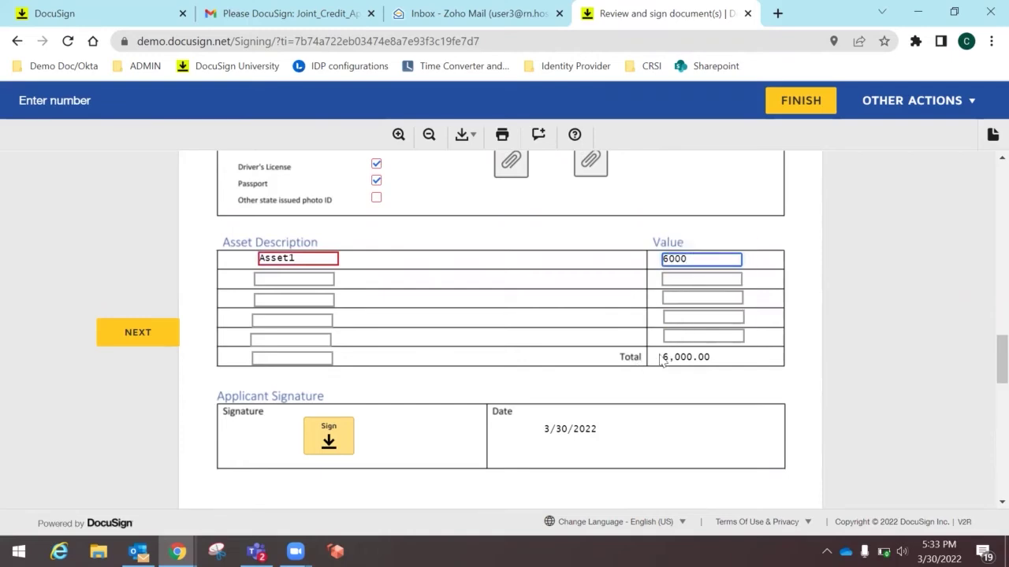
pyautogui.click(685, 359)
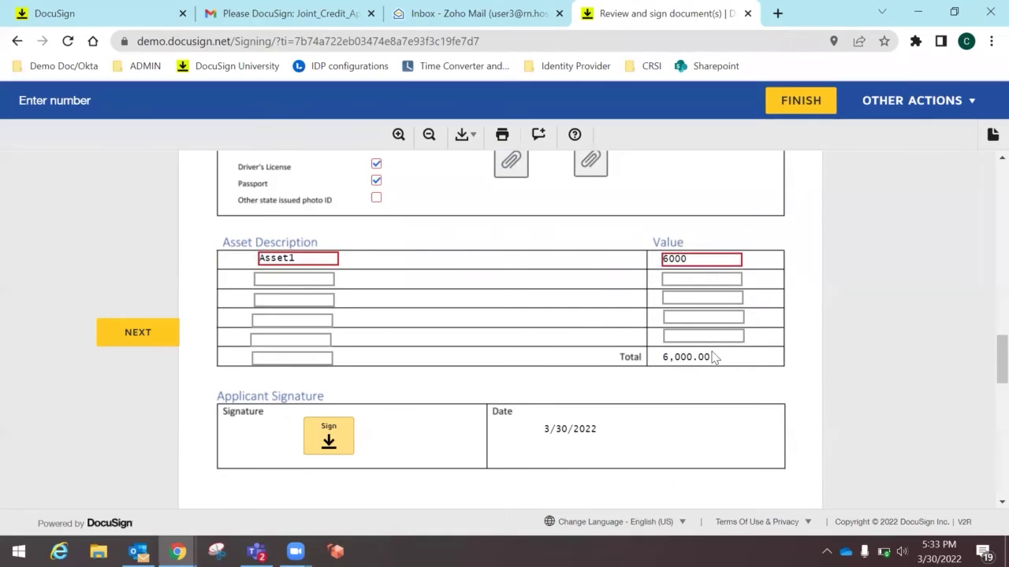
pyautogui.click(304, 279)
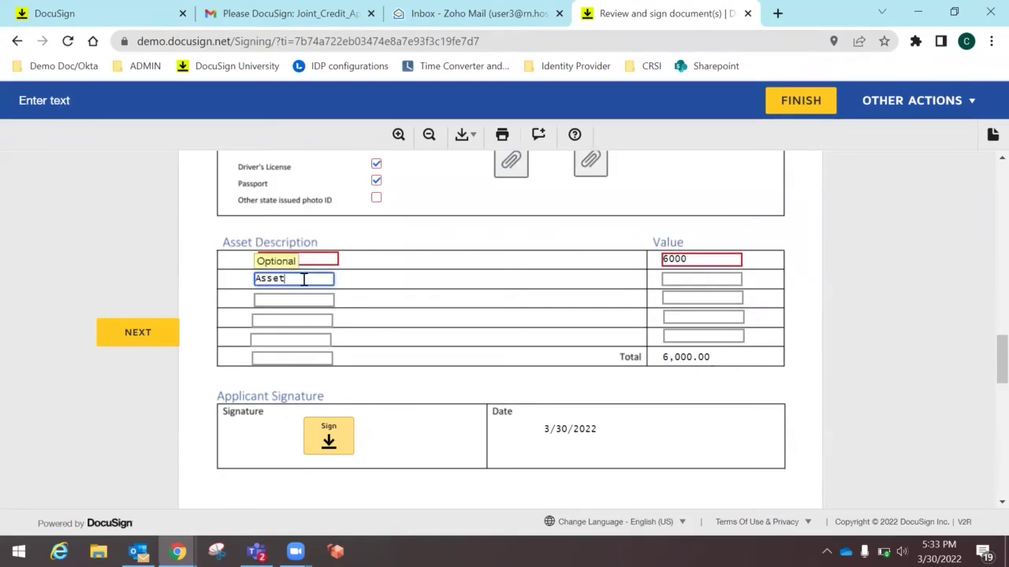
pyautogui.click(687, 279)
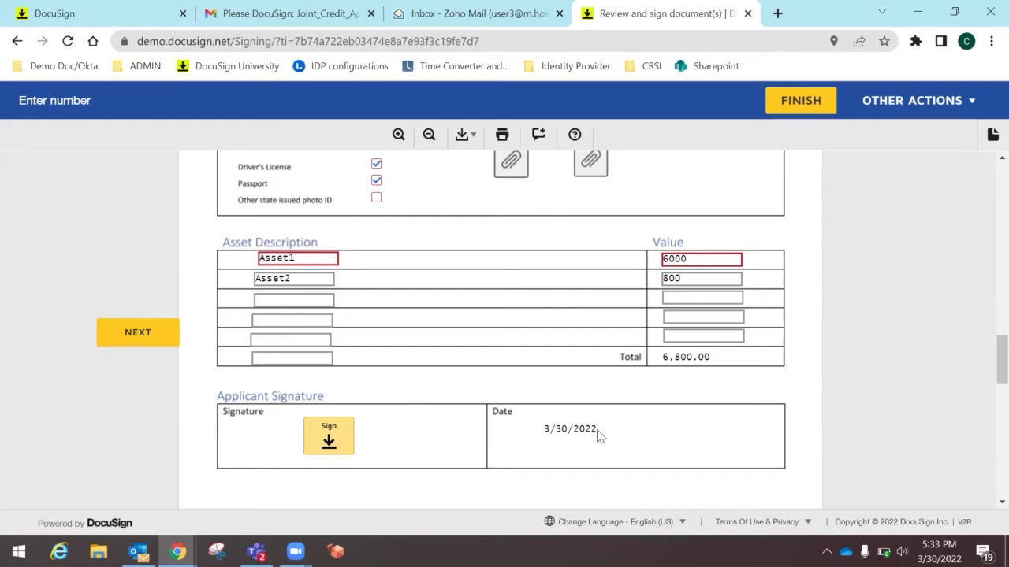
# Step: Sign the applicant box, FINISH the document, choose NO THANKS, and close the tab
pyautogui.click(329, 435)
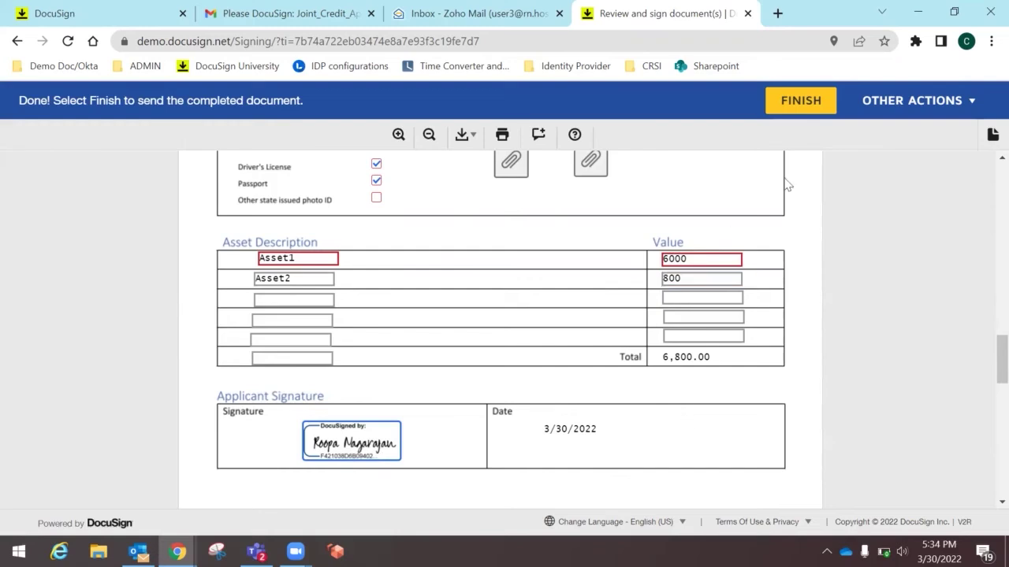
pyautogui.click(797, 100)
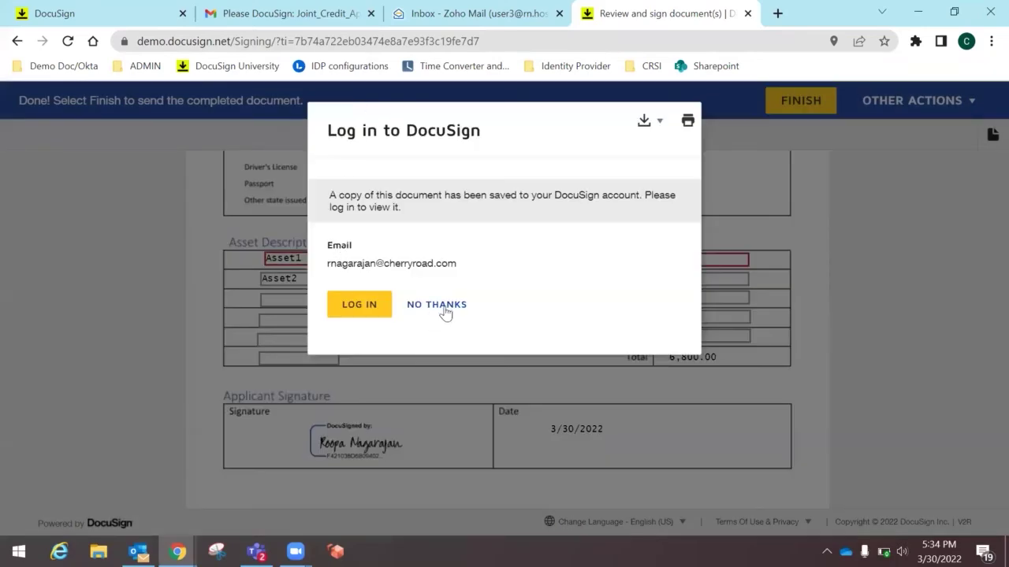
pyautogui.click(447, 307)
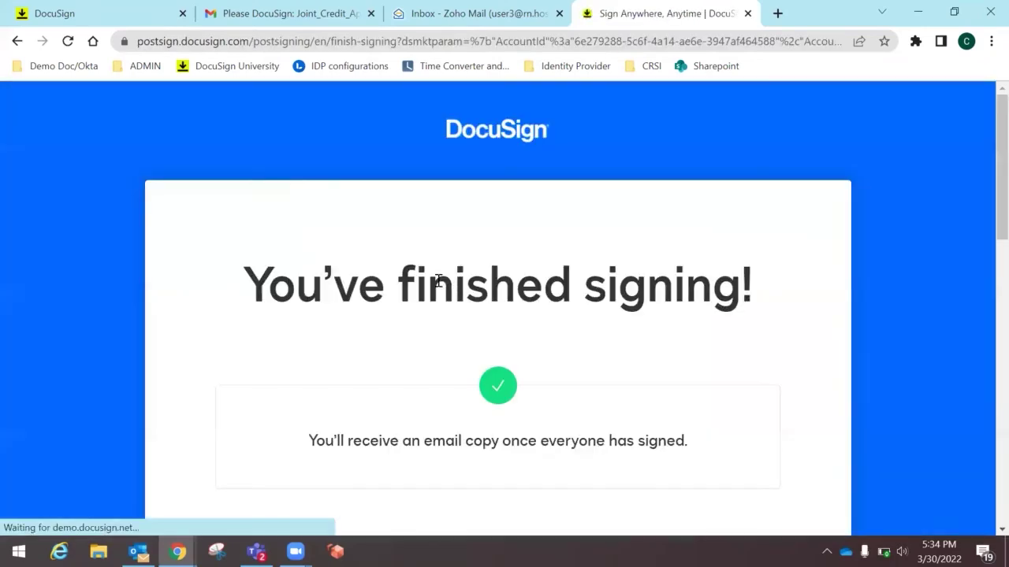
pyautogui.click(747, 14)
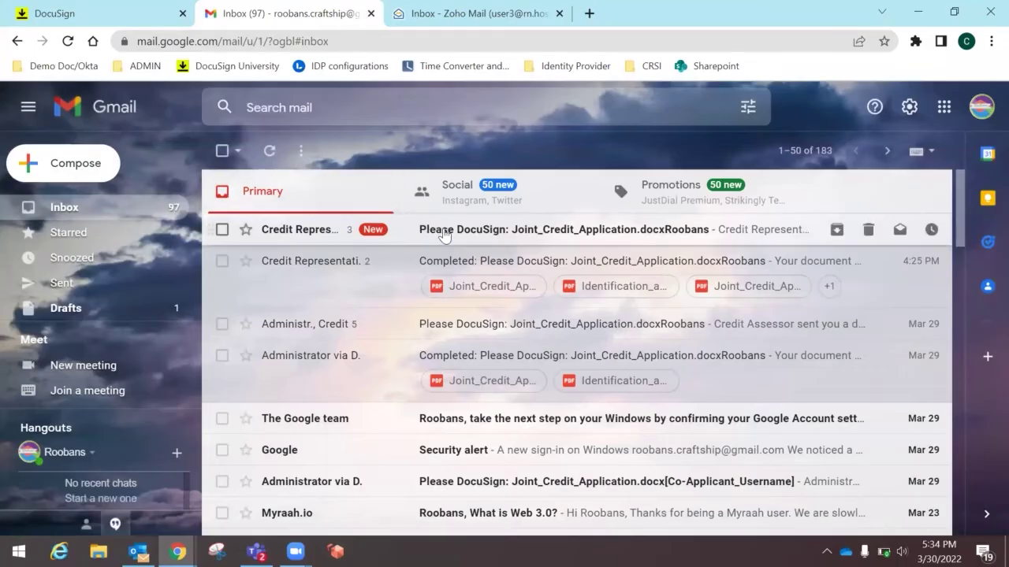
# Step: Open and read the 'Please DocuSign: Joint_Credit_Application' email, then launch REVIEW DOCUMENTS
pyautogui.click(443, 234)
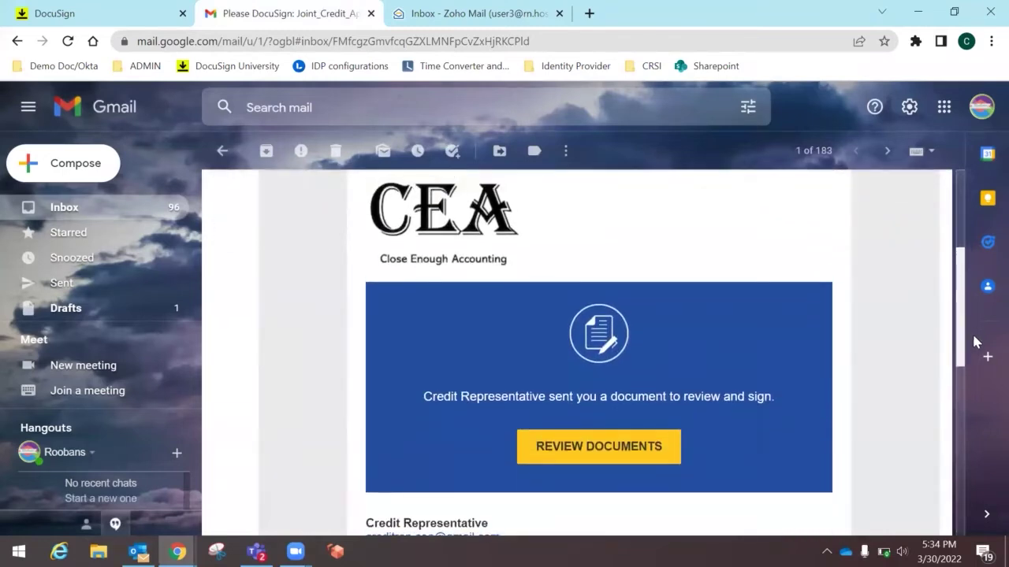
pyautogui.scroll(-2, 969, 342)
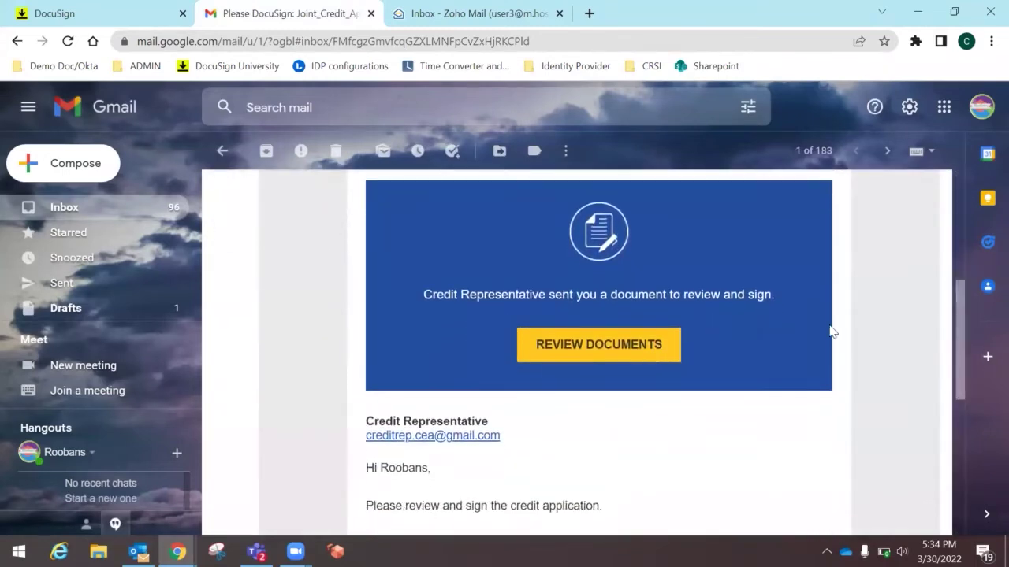
pyautogui.scroll(-3, 396, 340)
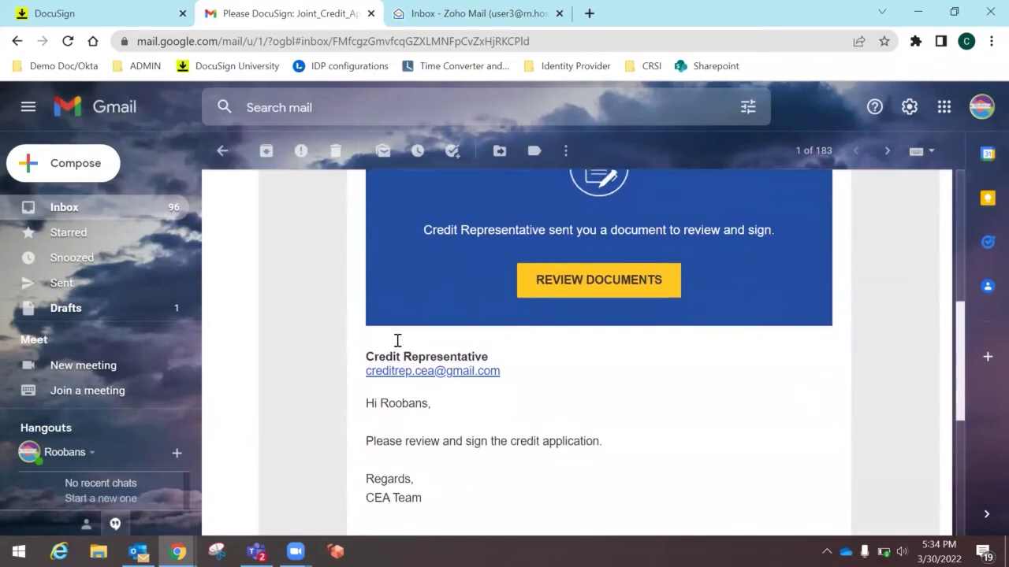
pyautogui.tripleClick(426, 438)
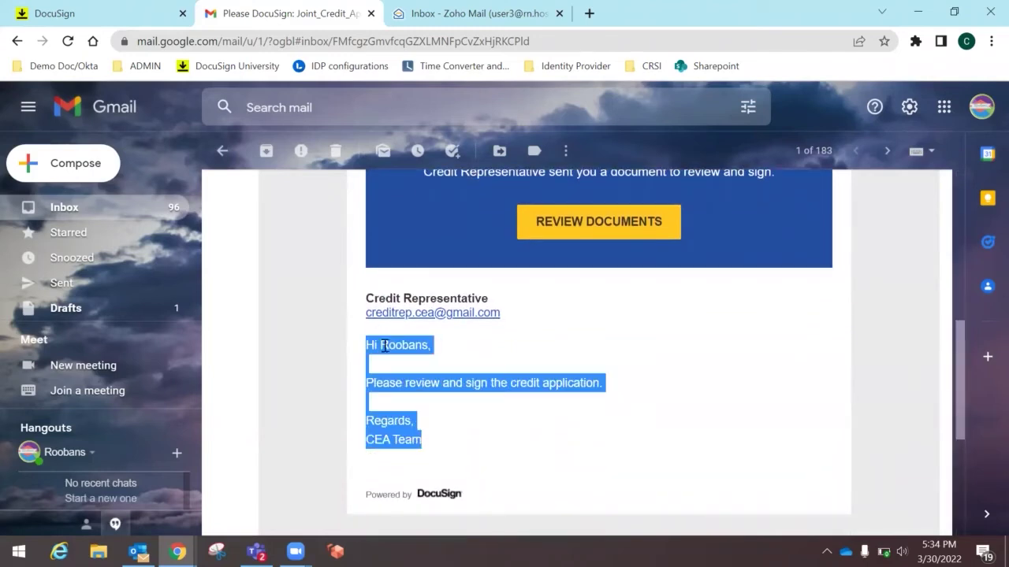
pyautogui.moveTo(383, 345); pyautogui.dragTo(439, 354)
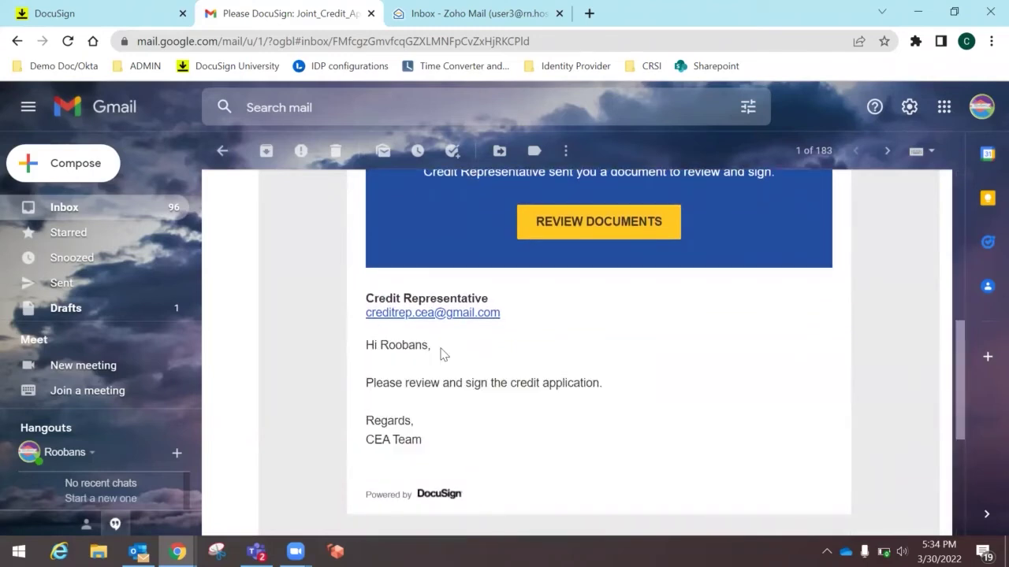
pyautogui.click(592, 223)
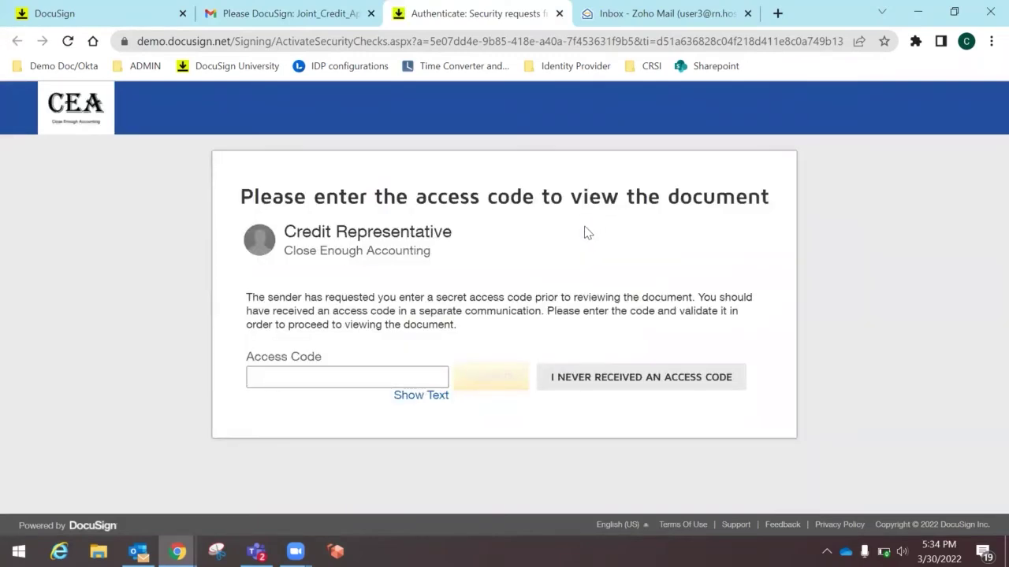
# Step: Enter and validate the access code, then expand the sender's message with View More
pyautogui.click(344, 380)
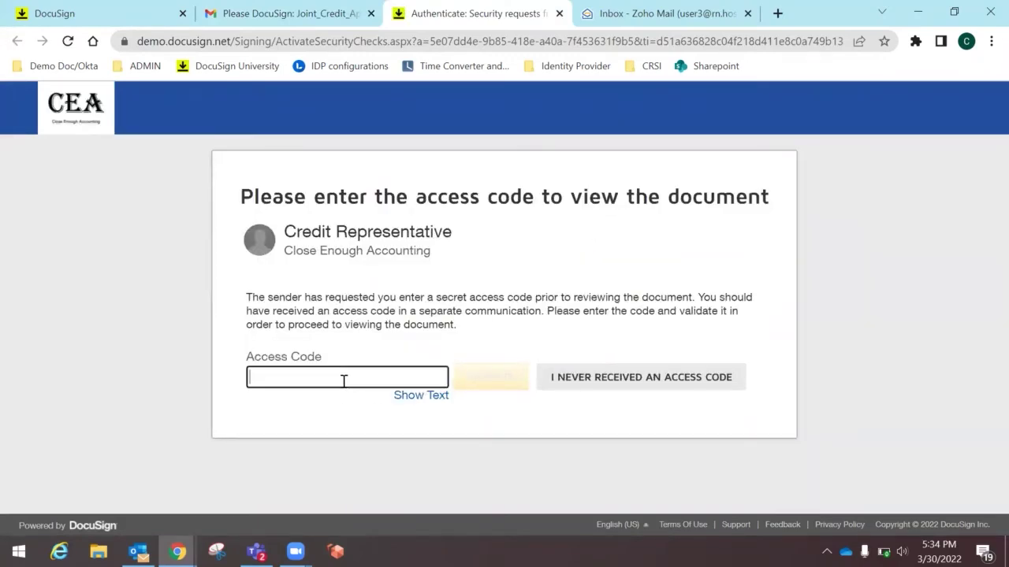
pyautogui.write('•••••')
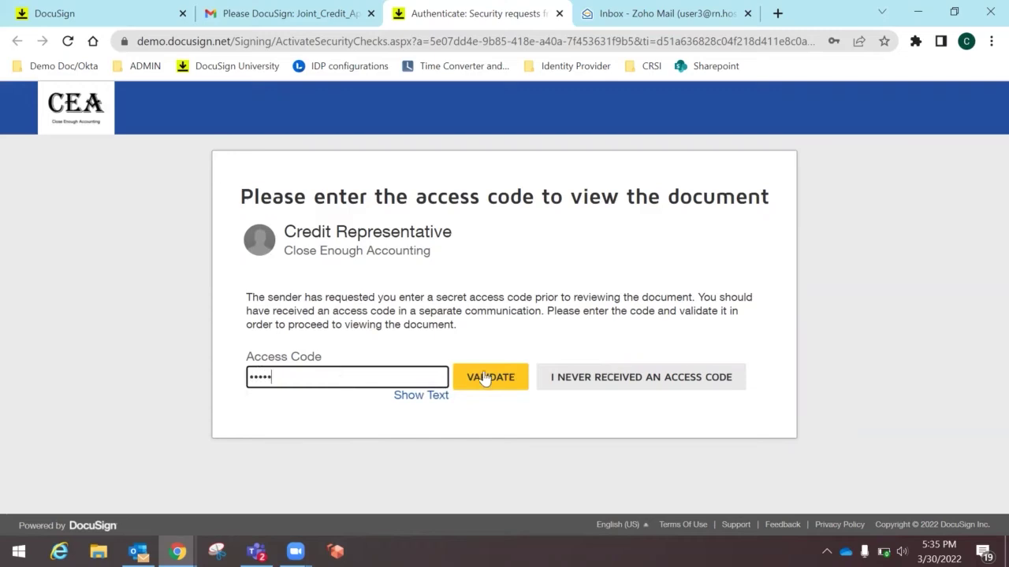
pyautogui.click(490, 377)
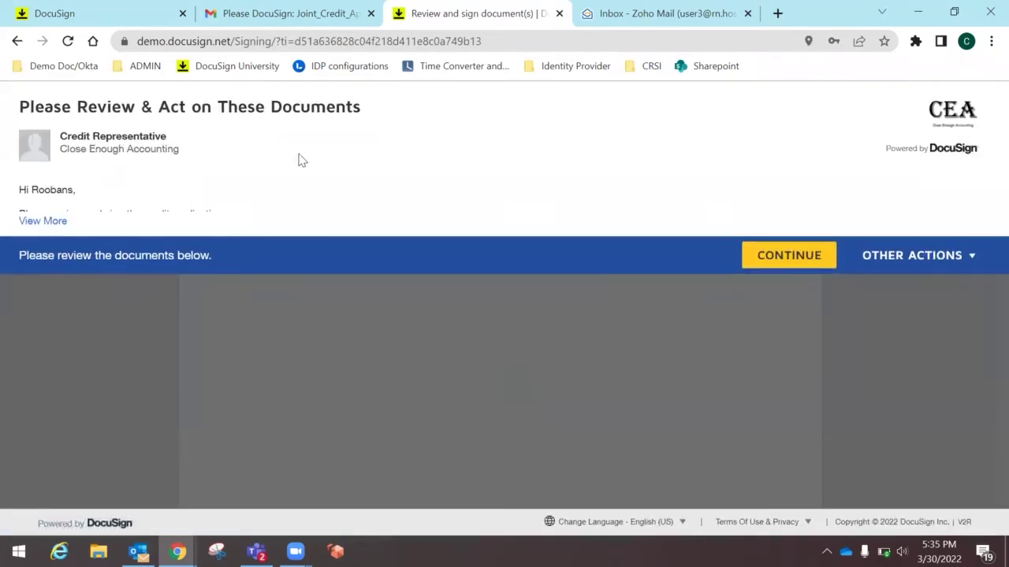
pyautogui.click(46, 223)
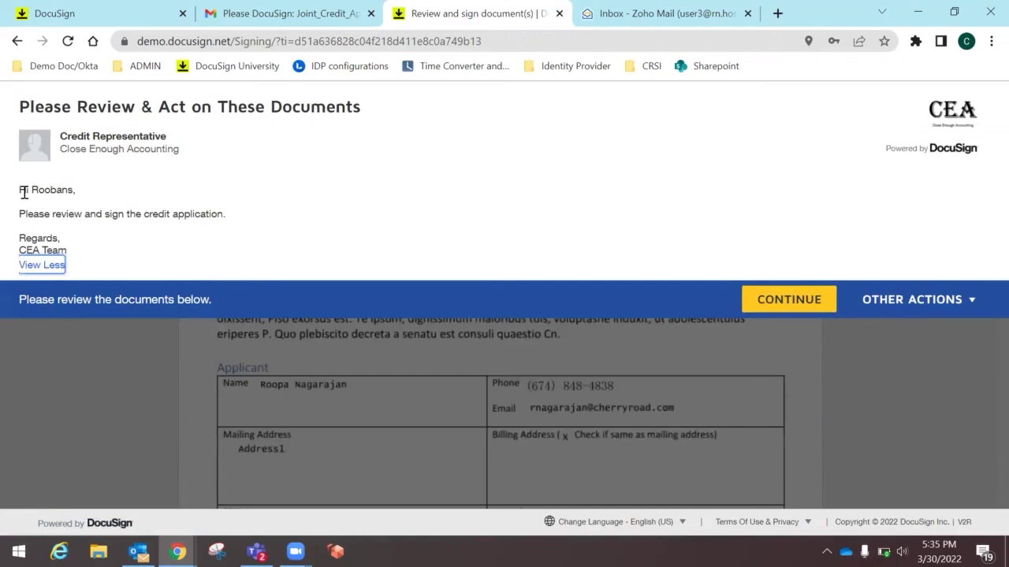
pyautogui.moveTo(79, 247); pyautogui.dragTo(83, 252)
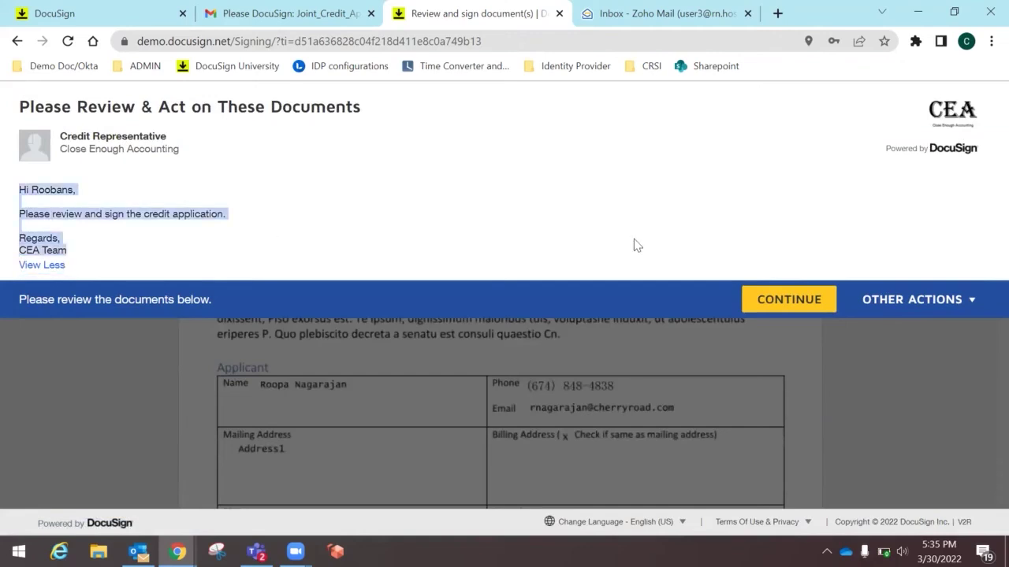
# Step: Continue into the Joint Credit Application and scroll down to the Co-Applicant section
pyautogui.click(788, 300)
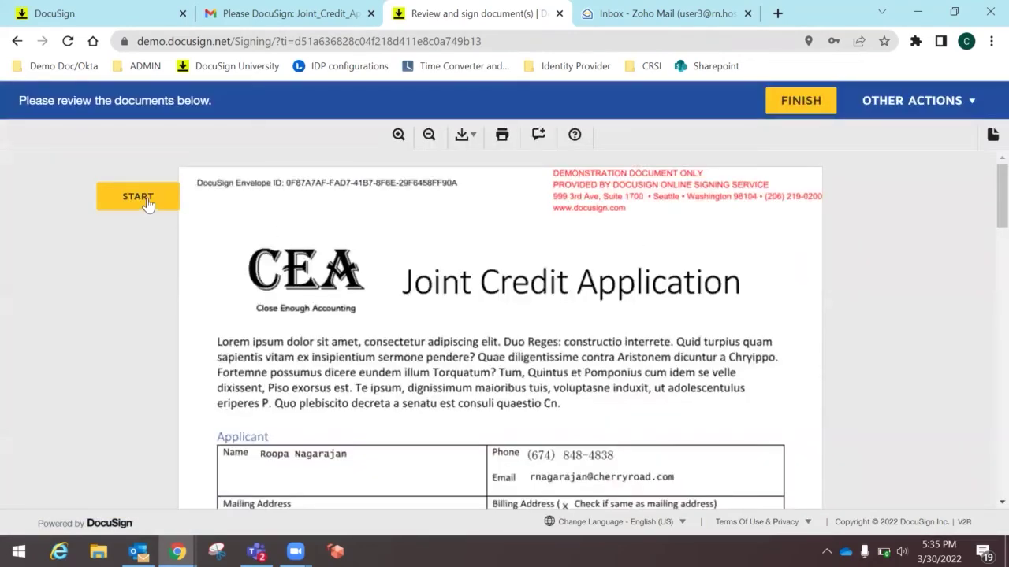
pyautogui.scroll(-3, 985, 208)
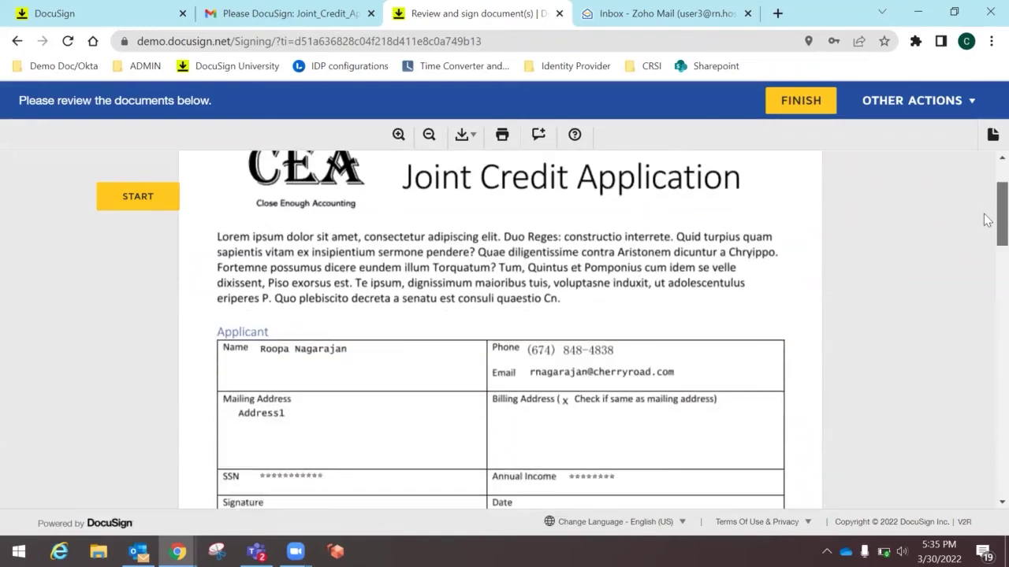
pyautogui.scroll(-1, 986, 231)
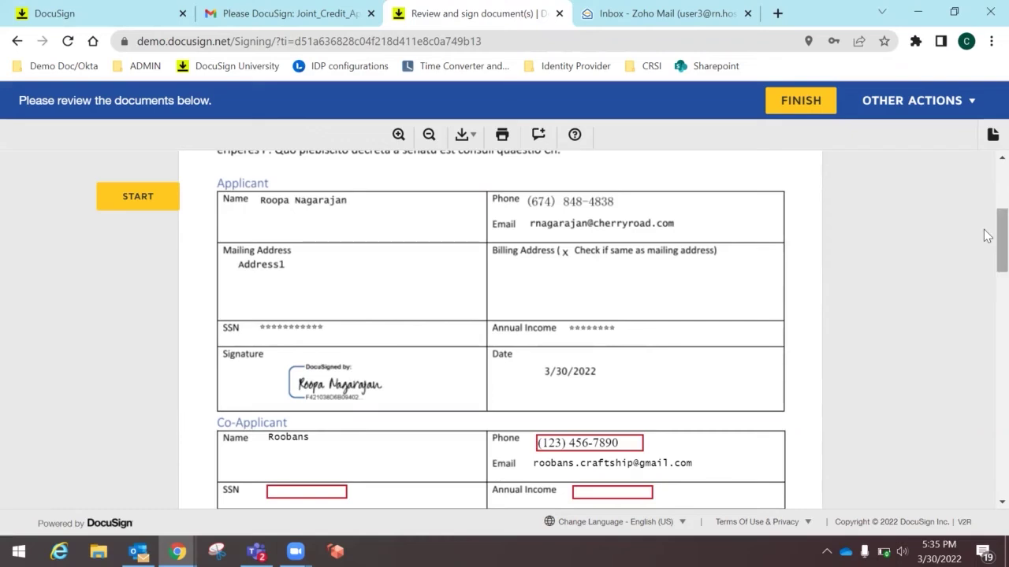
pyautogui.scroll(-1, 987, 270)
pyautogui.scroll(-2, 986, 270)
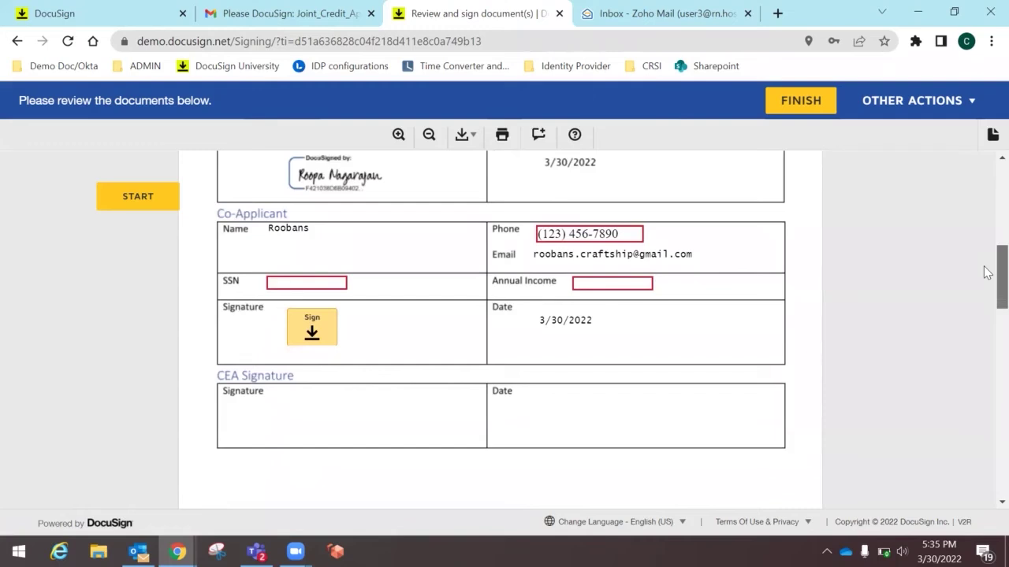
pyautogui.scroll(-1, 987, 272)
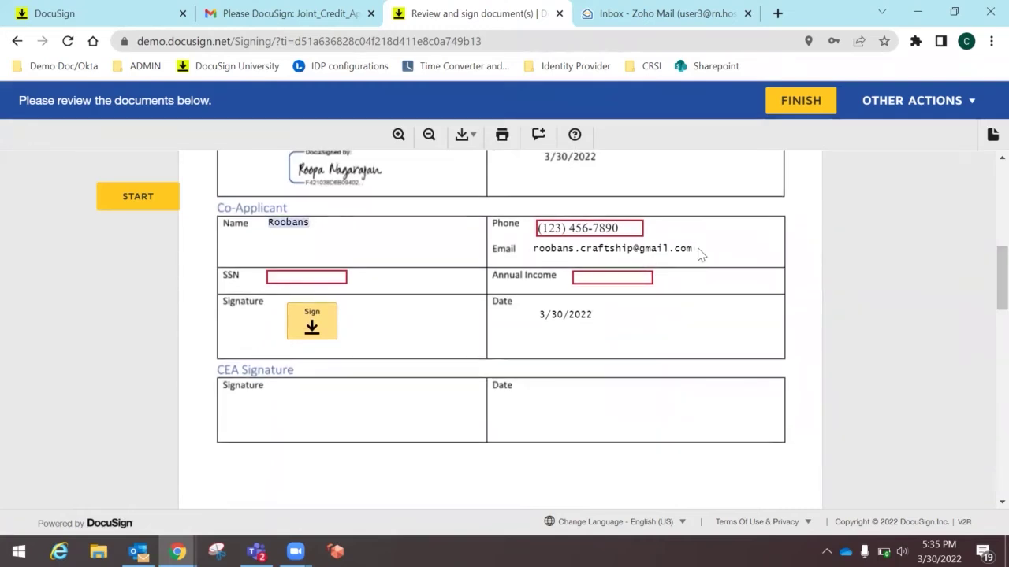
# Step: Replace the placeholder phone number with the co-applicant's phone number
pyautogui.click(533, 234)
pyautogui.tripleClick(534, 230)
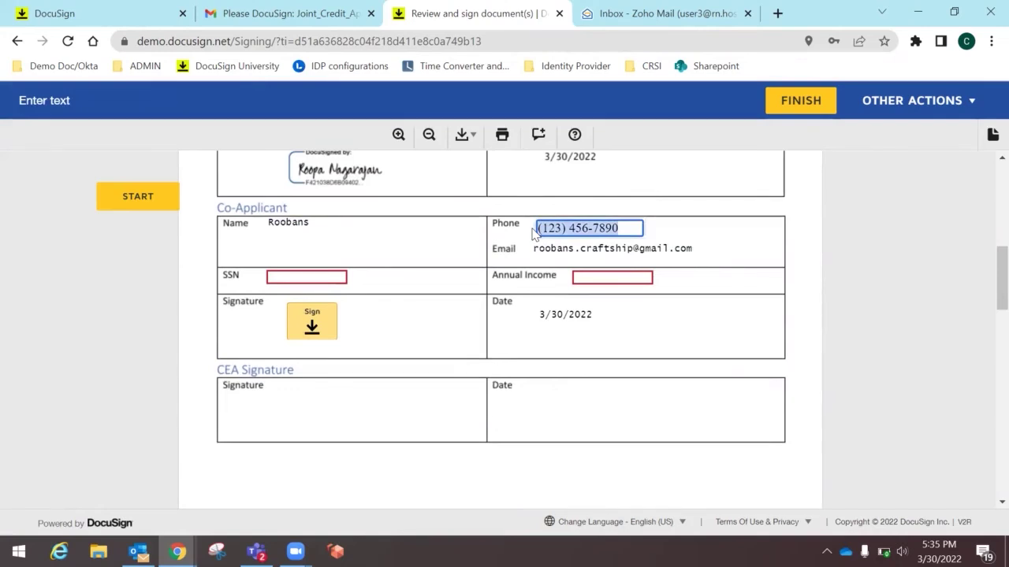
pyautogui.write('473828282')
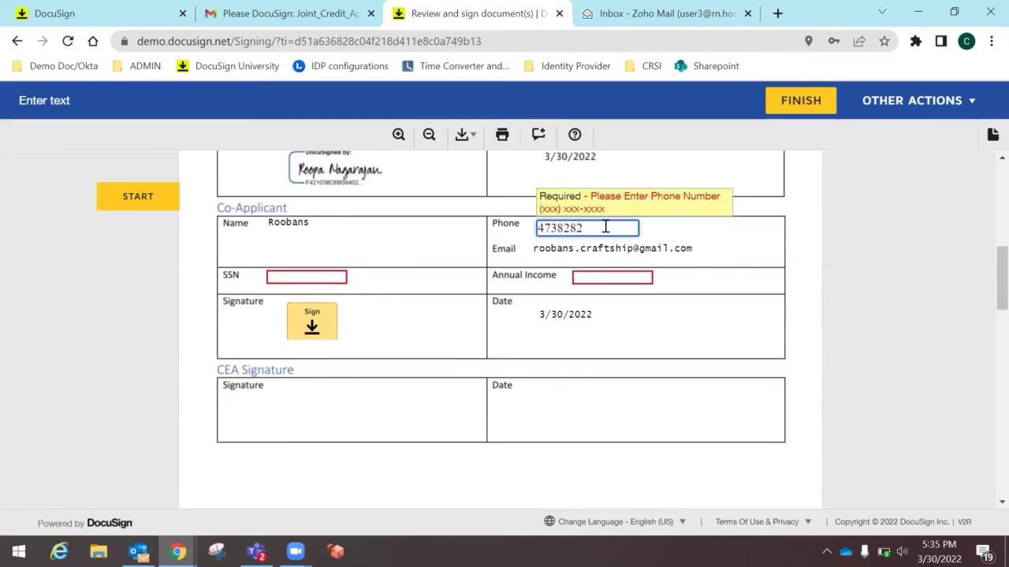
pyautogui.press('BackSpace')
pyautogui.press('BackSpace')
pyautogui.press('BackSpace')
pyautogui.press('BackSpace')
pyautogui.press('BackSpace')
pyautogui.press('BackSpace')
pyautogui.press('BackSpace')
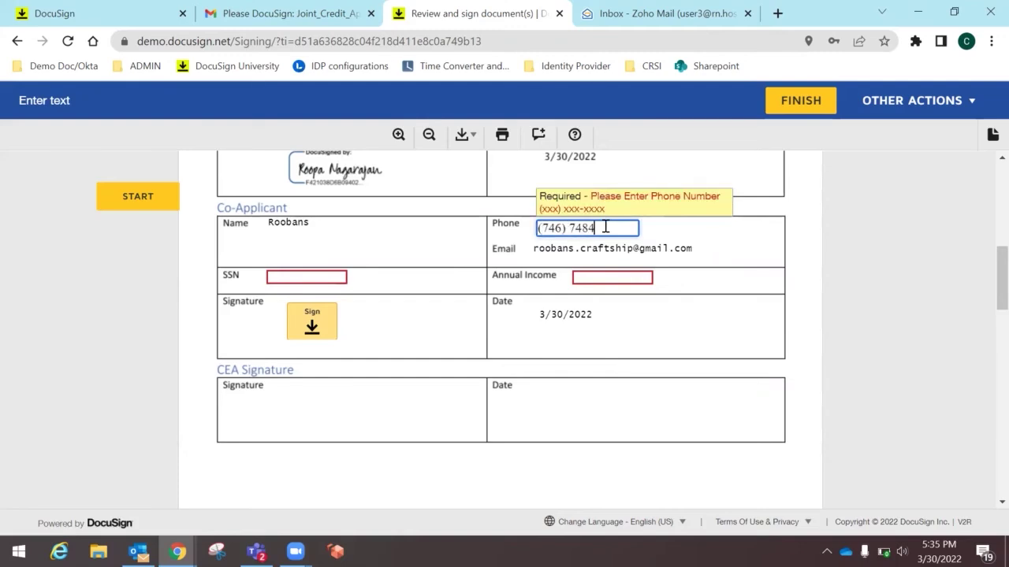
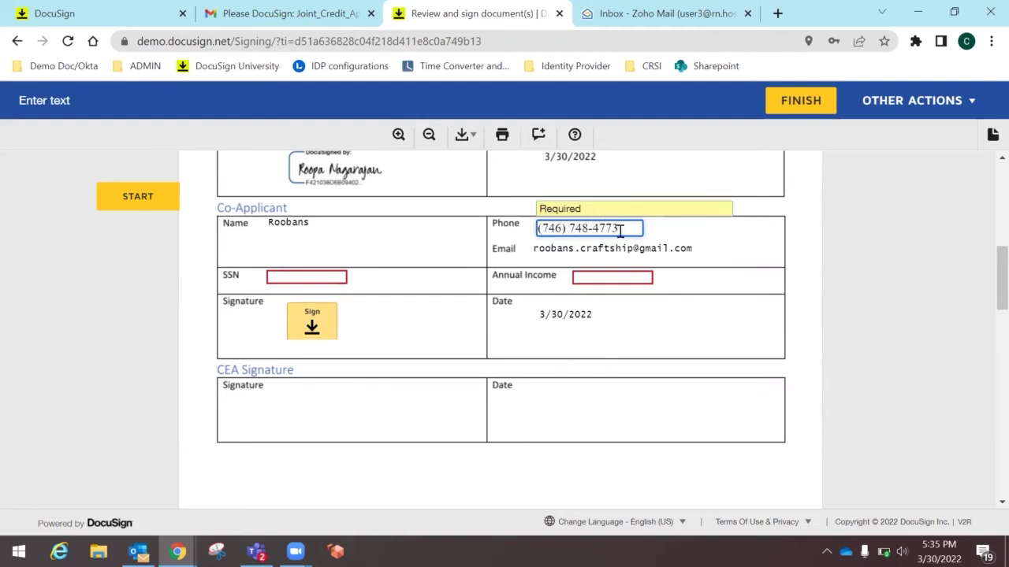
# Step: Enter the co-applicant's SSN and an annual income of 45000000
pyautogui.click(330, 277)
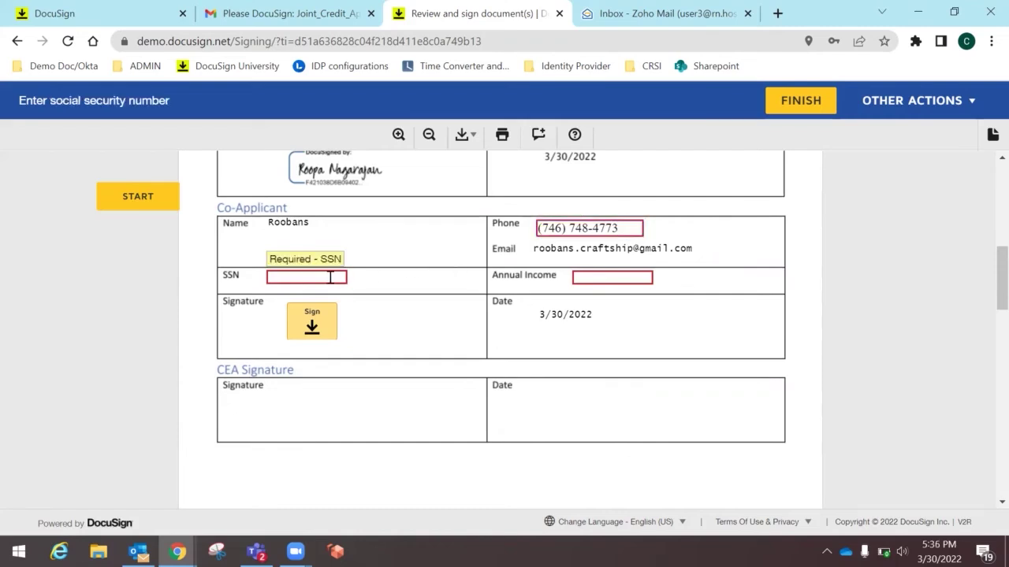
pyautogui.click(312, 278)
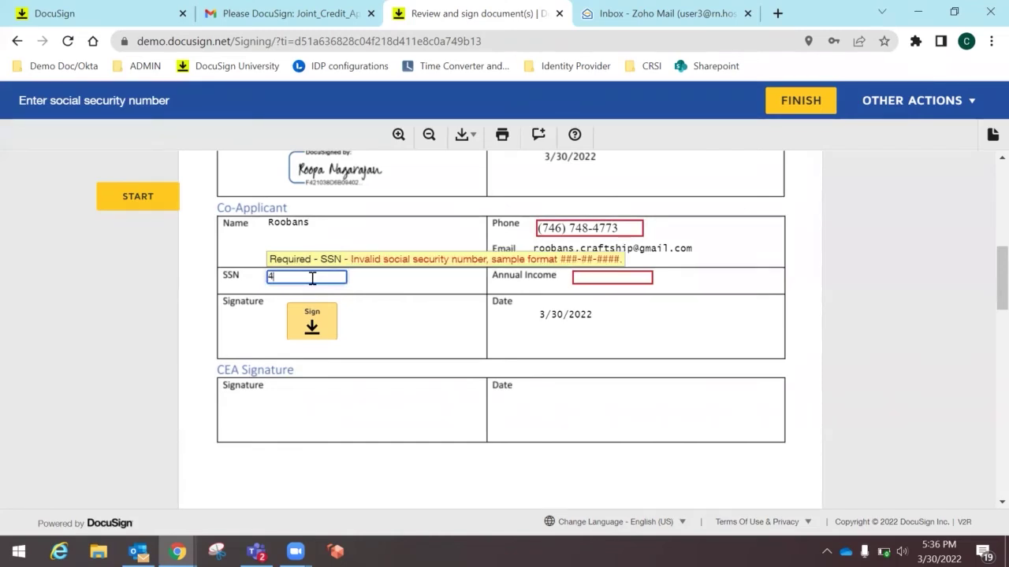
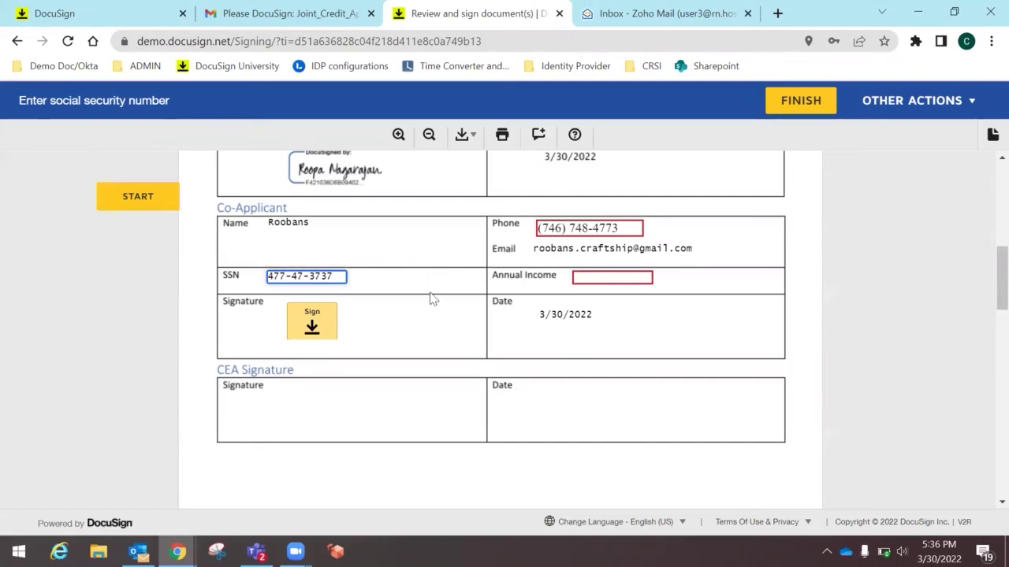
pyautogui.click(373, 286)
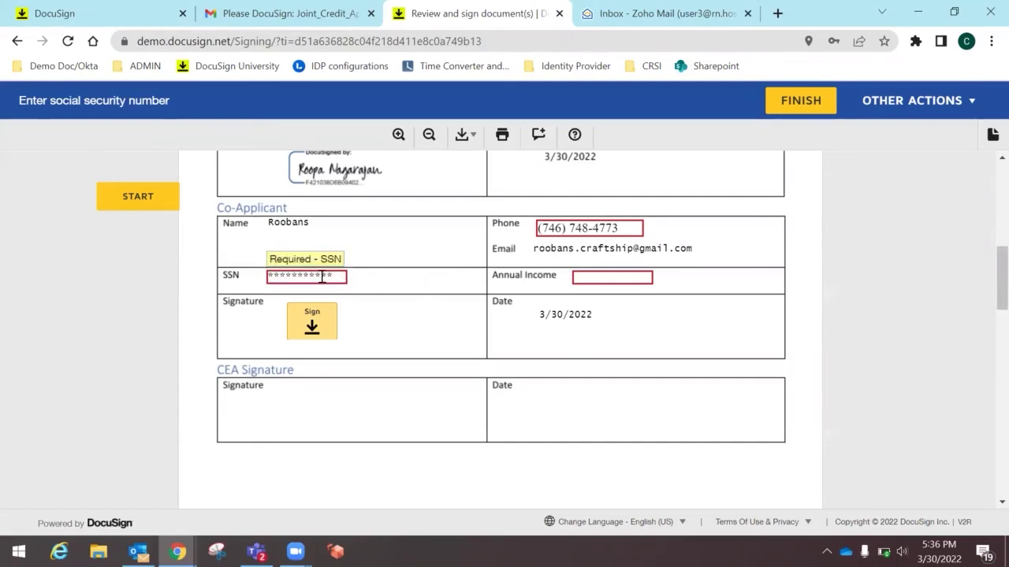
pyautogui.click(607, 276)
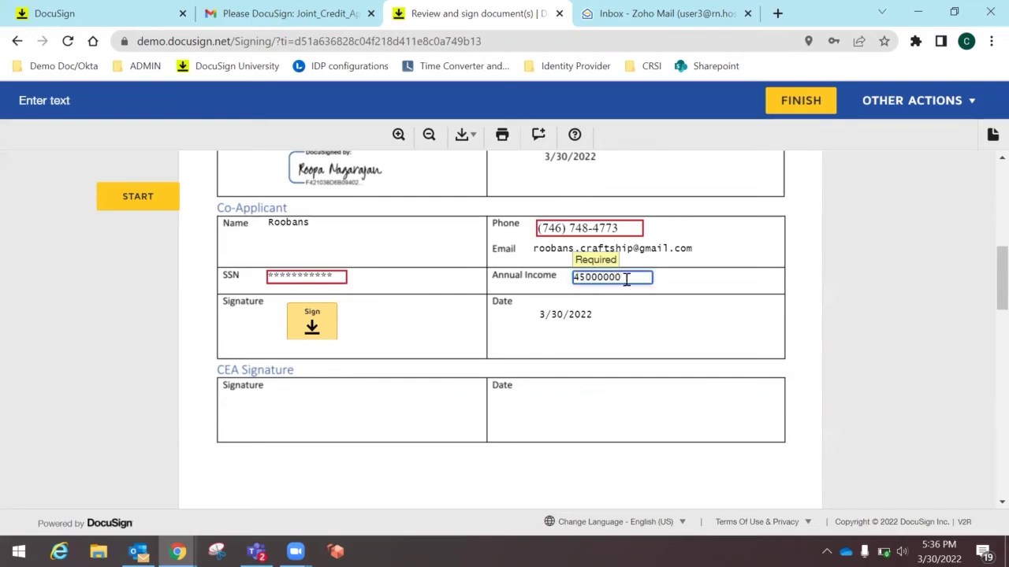
pyautogui.click(684, 287)
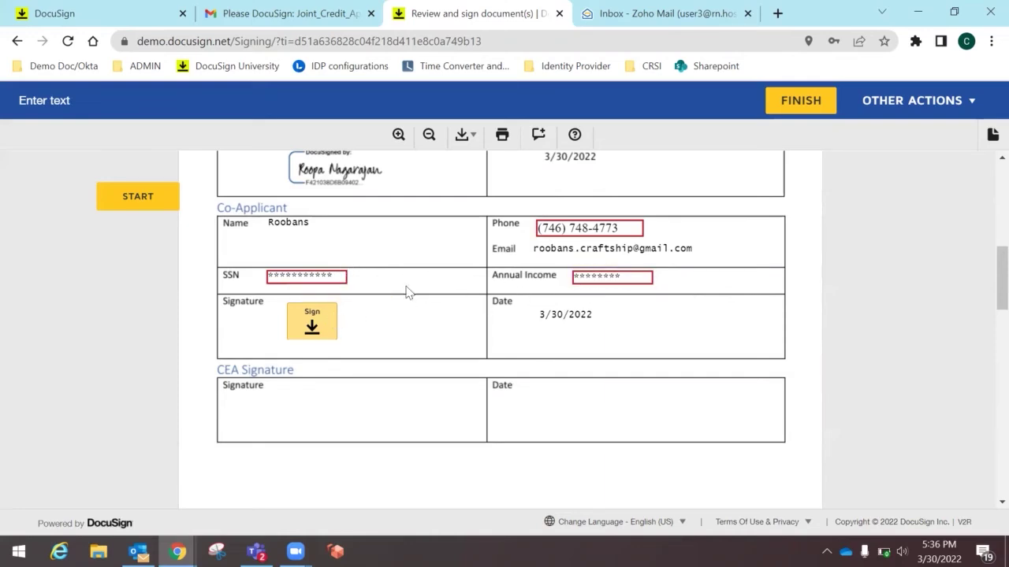
pyautogui.click(319, 325)
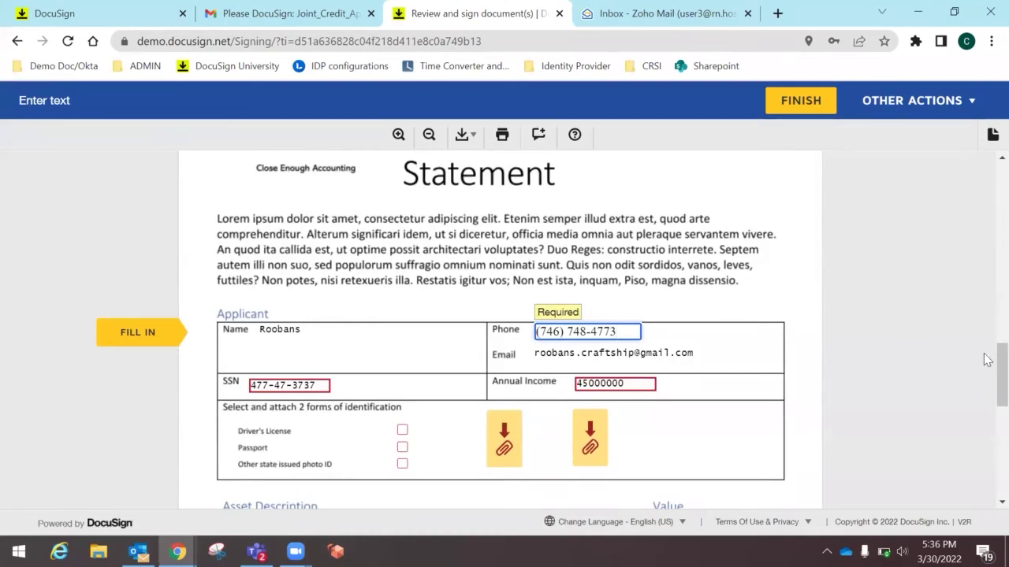
# Step: Step through the pre-filled SSN and Annual Income fields on the statement
pyautogui.scroll(1, 985, 338)
pyautogui.scroll(2, 984, 338)
pyautogui.scroll(-3, 987, 355)
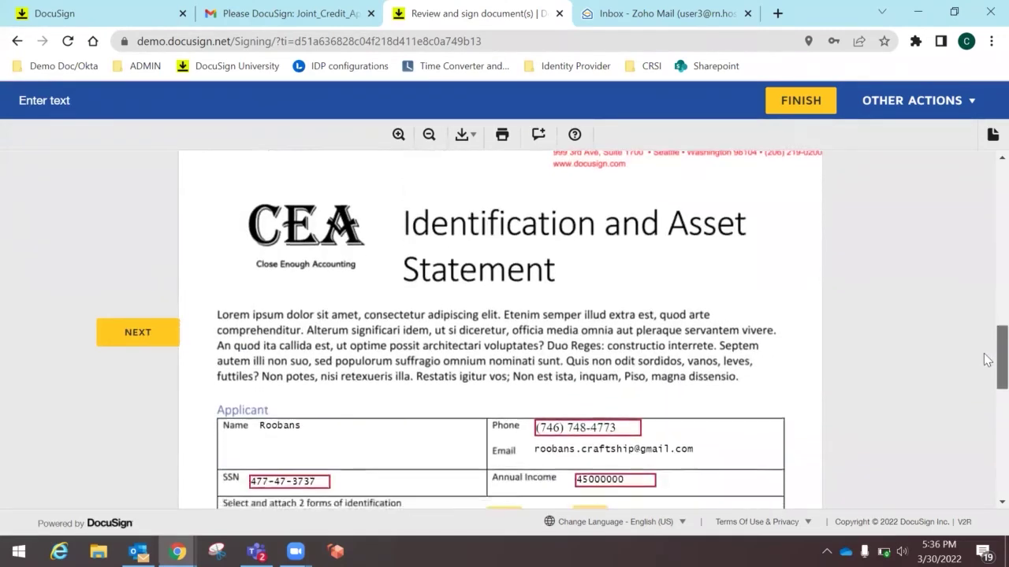
pyautogui.scroll(-3, 986, 369)
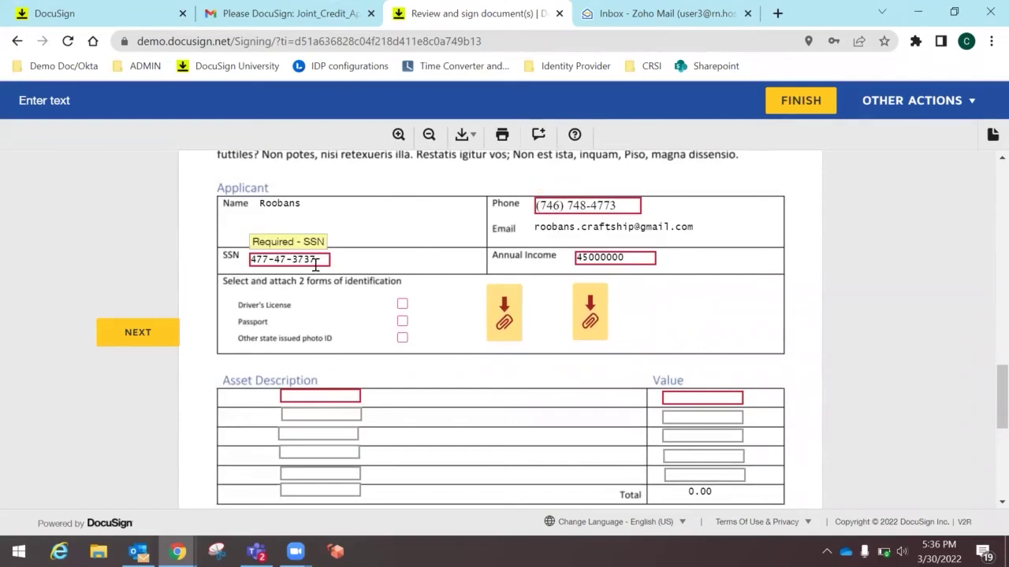
pyautogui.press('Tab')
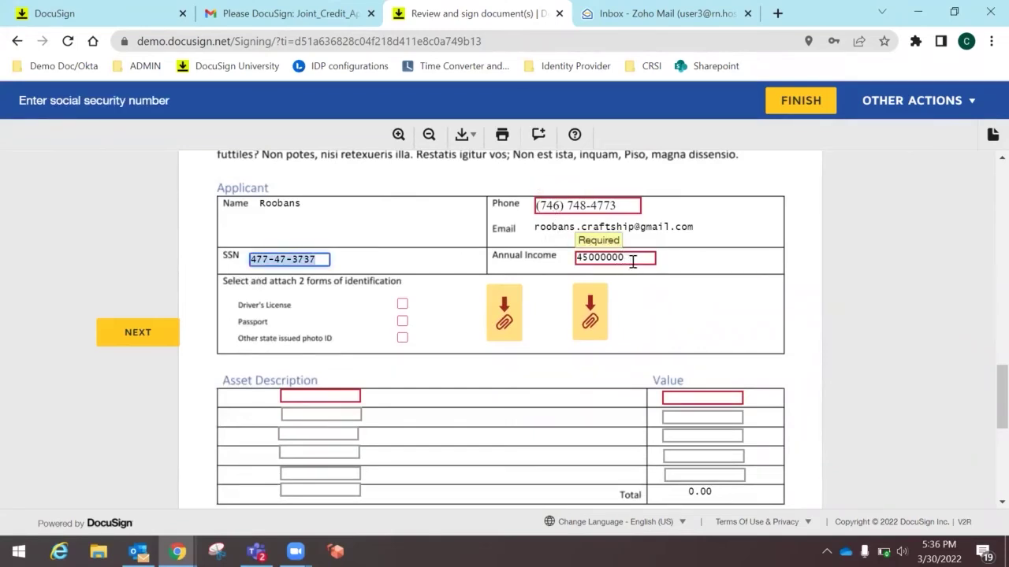
pyautogui.click(632, 262)
pyautogui.click(409, 254)
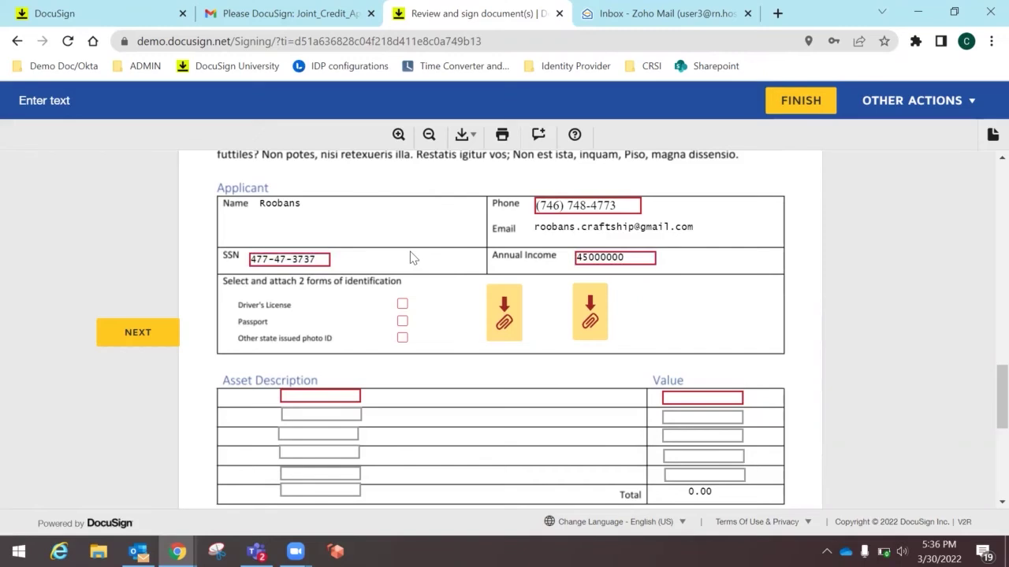
pyautogui.press('Tab')
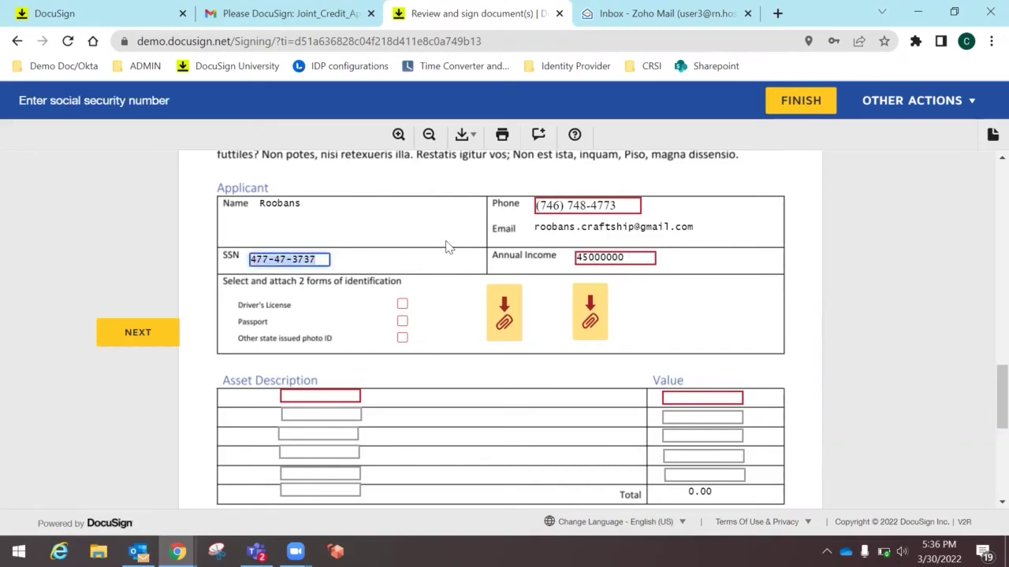
pyautogui.press('Tab')
pyautogui.click(260, 291)
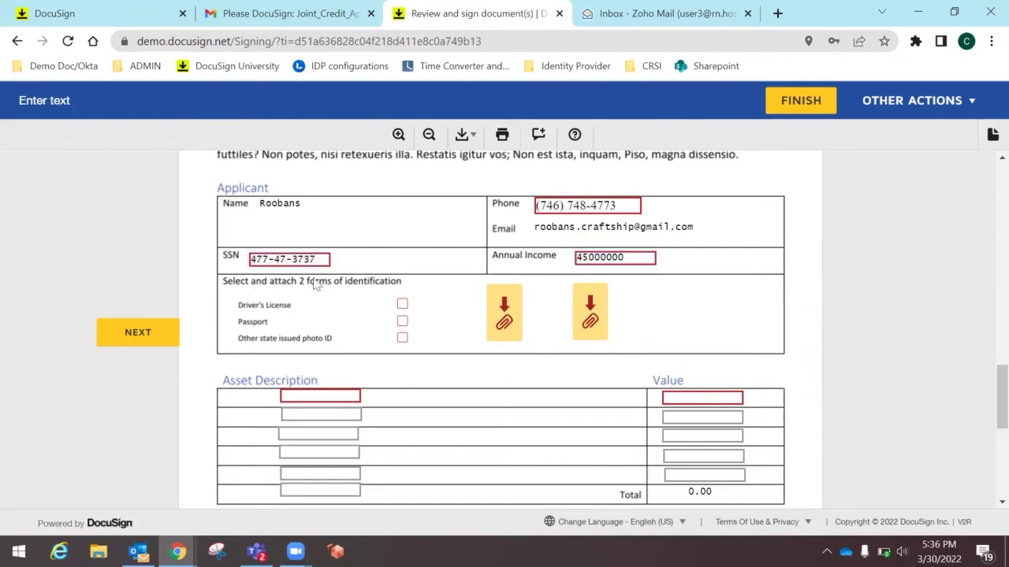
# Step: Tick Driver's License and Other state issued photo ID as identification types
pyautogui.click(402, 304)
pyautogui.click(402, 337)
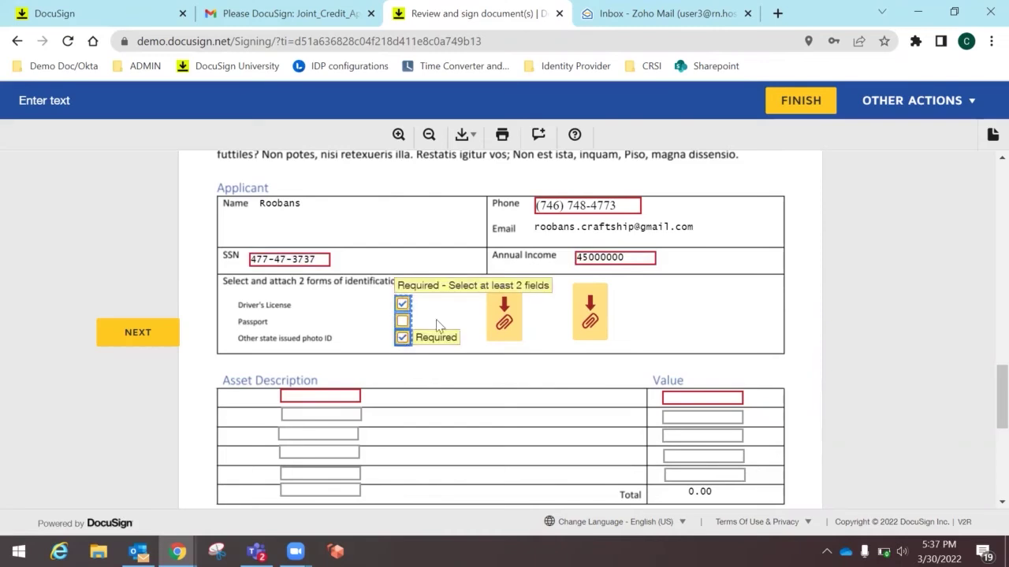
pyautogui.click(504, 307)
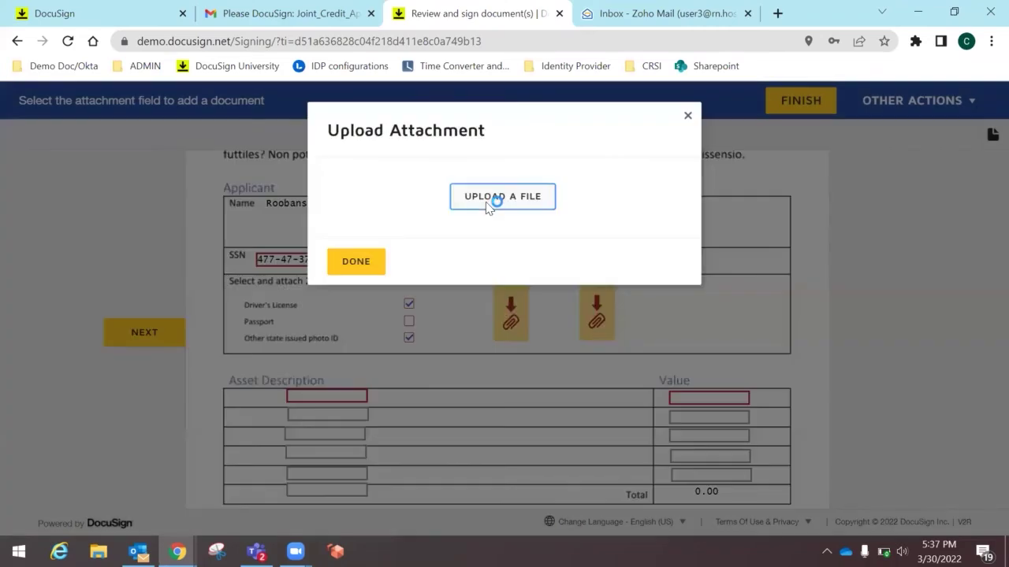
# Step: Upload the idproof1 file into the first identification attachment field
pyautogui.click(487, 207)
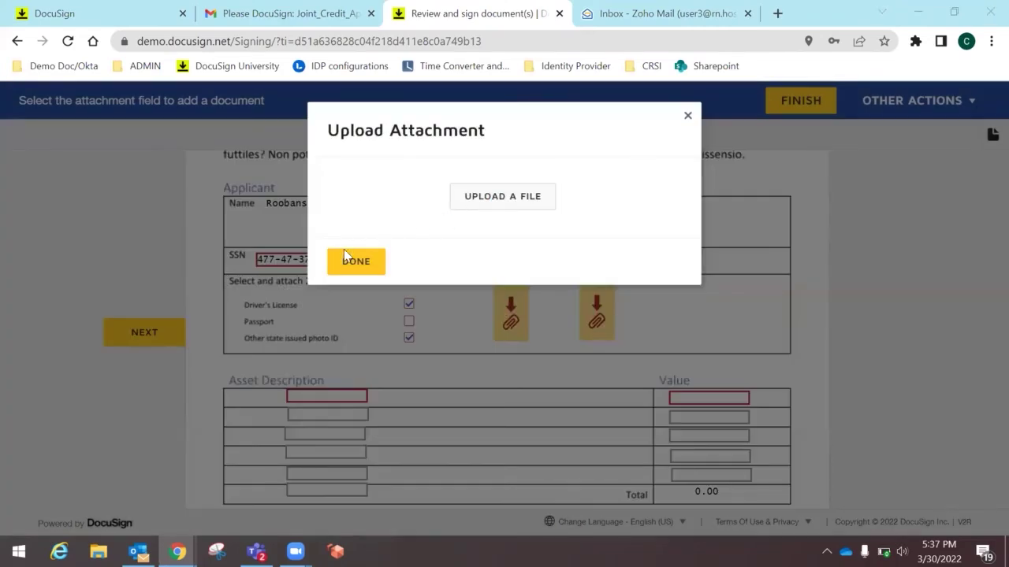
pyautogui.press('Return')
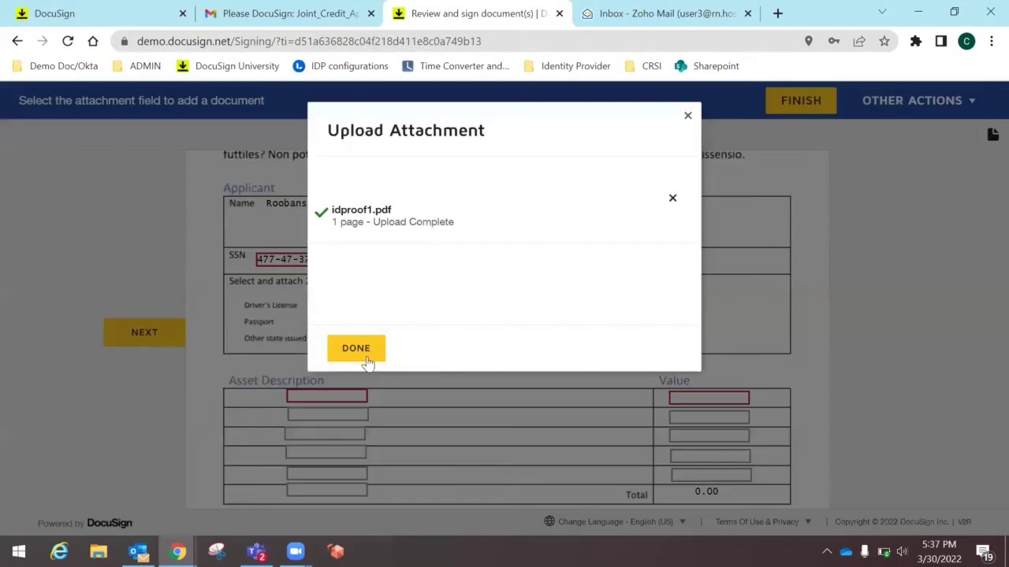
pyautogui.click(364, 351)
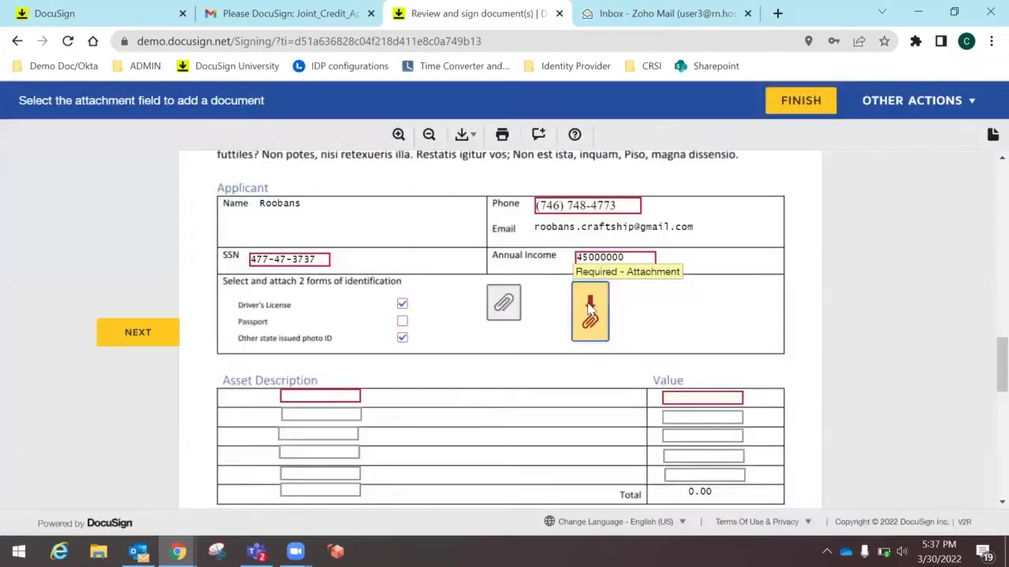
# Step: Attach idproof1 to the second identification attachment field as well
pyautogui.click(588, 307)
pyautogui.click(507, 197)
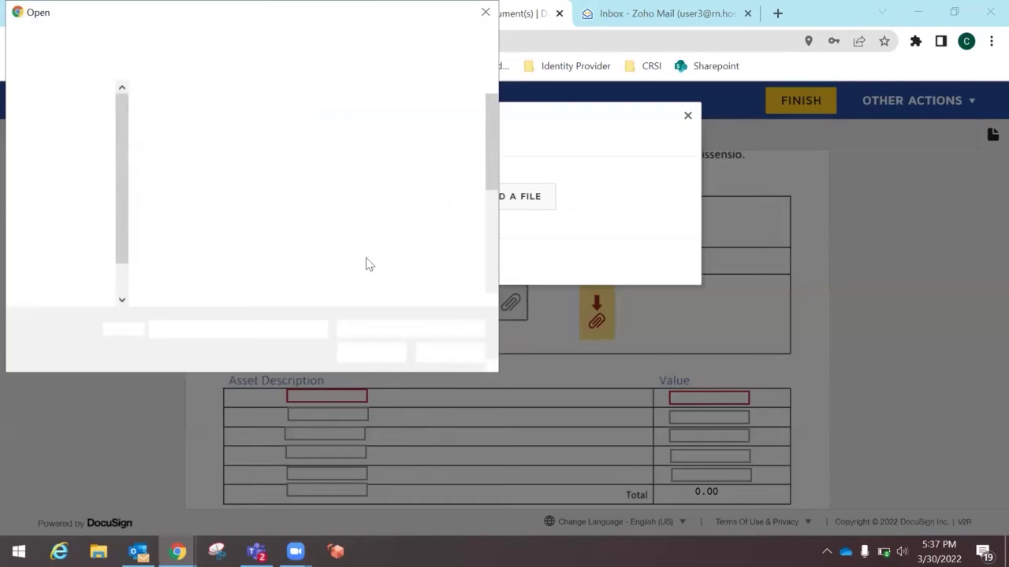
pyautogui.click(355, 252)
pyautogui.click(371, 353)
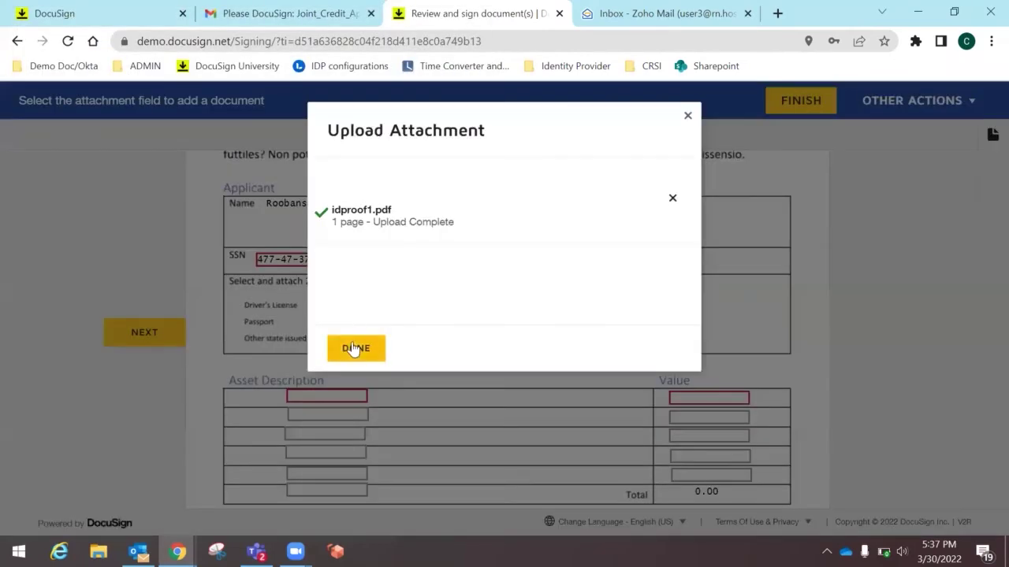
pyautogui.click(354, 349)
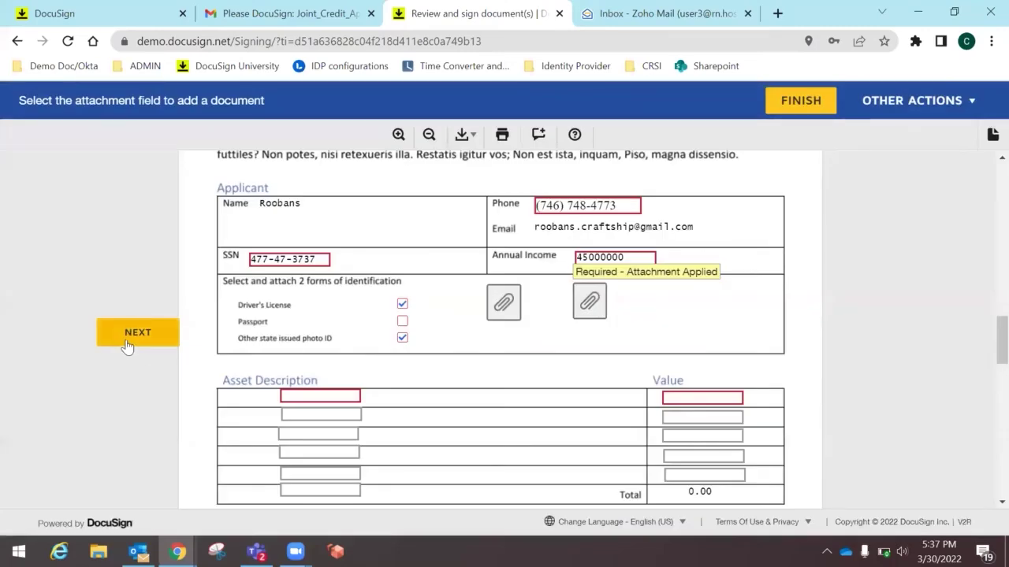
pyautogui.click(130, 335)
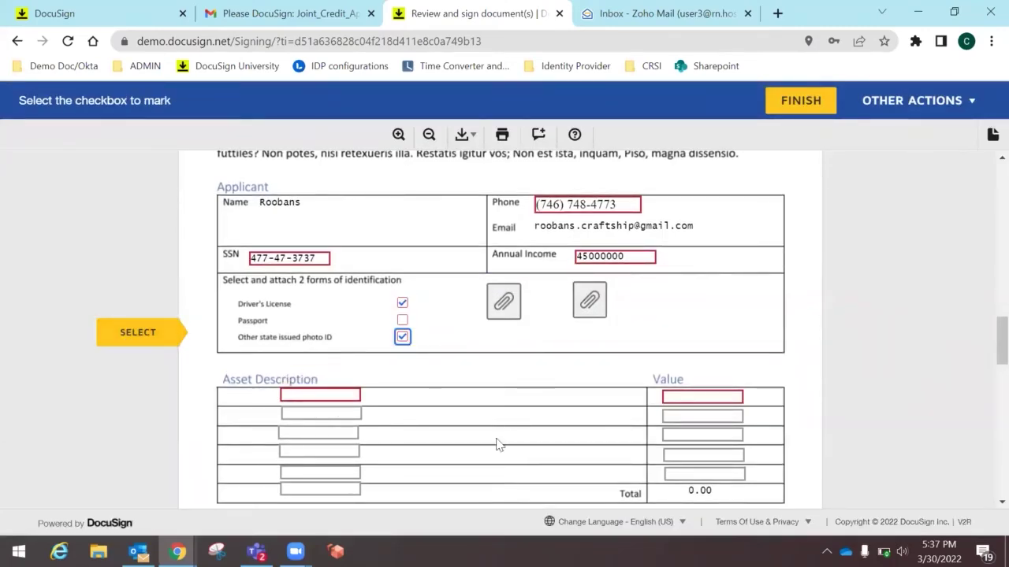
# Step: Enter the first asset row as Asset1 with a value of 60000
pyautogui.click(341, 398)
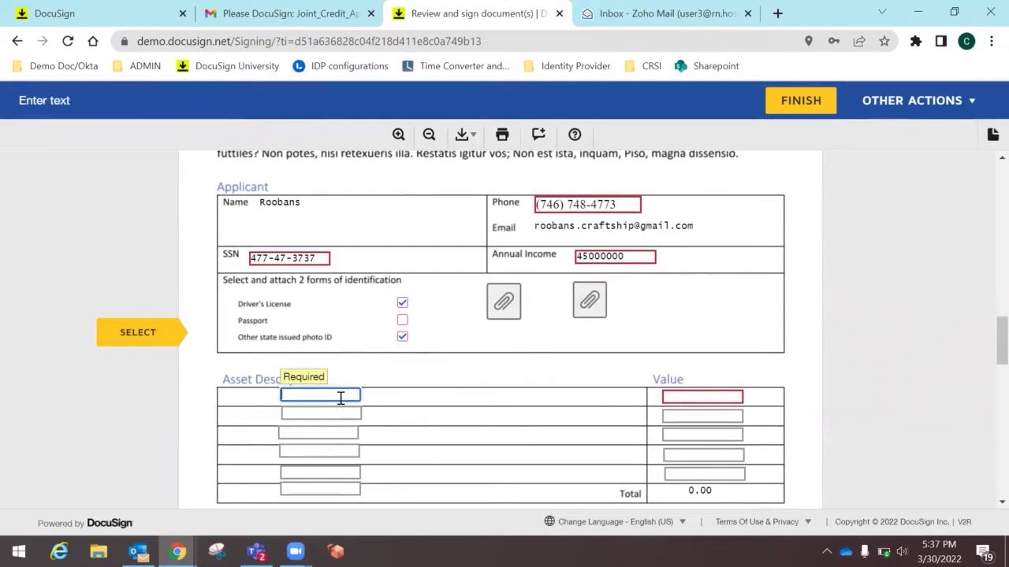
pyautogui.write('Asset1')
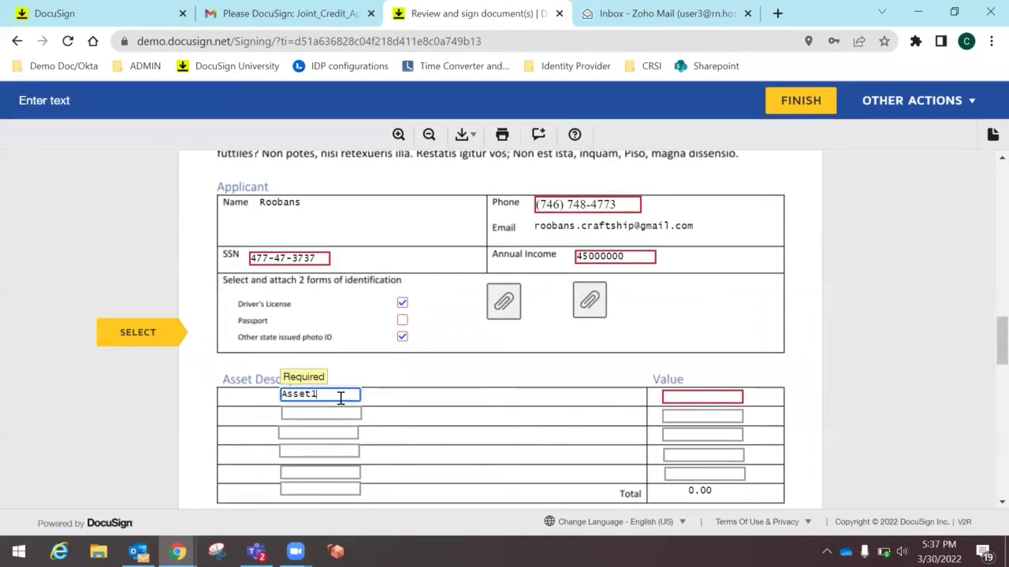
pyautogui.click(707, 398)
pyautogui.write('60000')
pyautogui.click(987, 371)
pyautogui.scroll(-1, 686, 403)
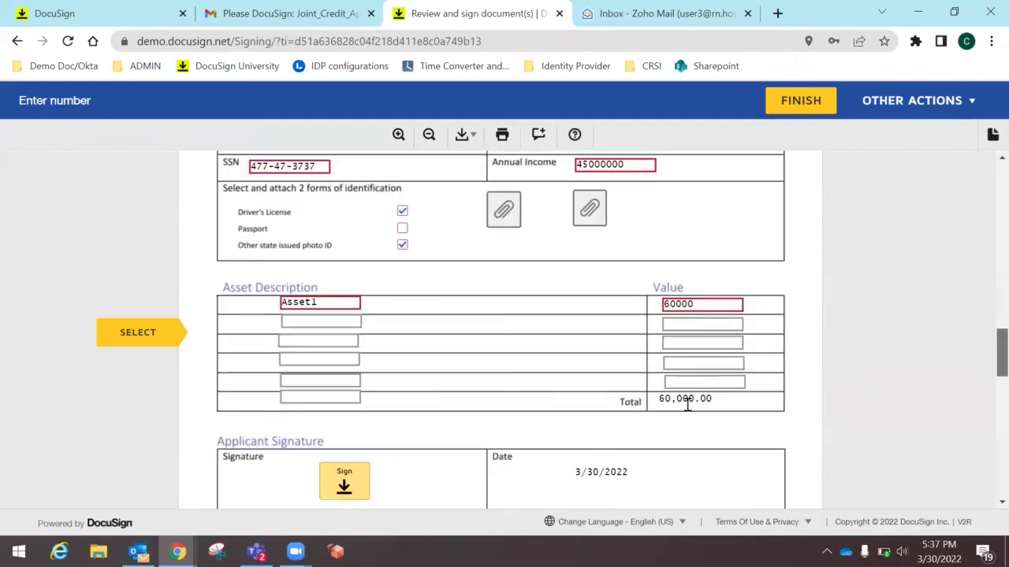
# Step: Add Asset2 at 700 and Asset3 at 500, bringing the total to 61,200.00
pyautogui.click(349, 320)
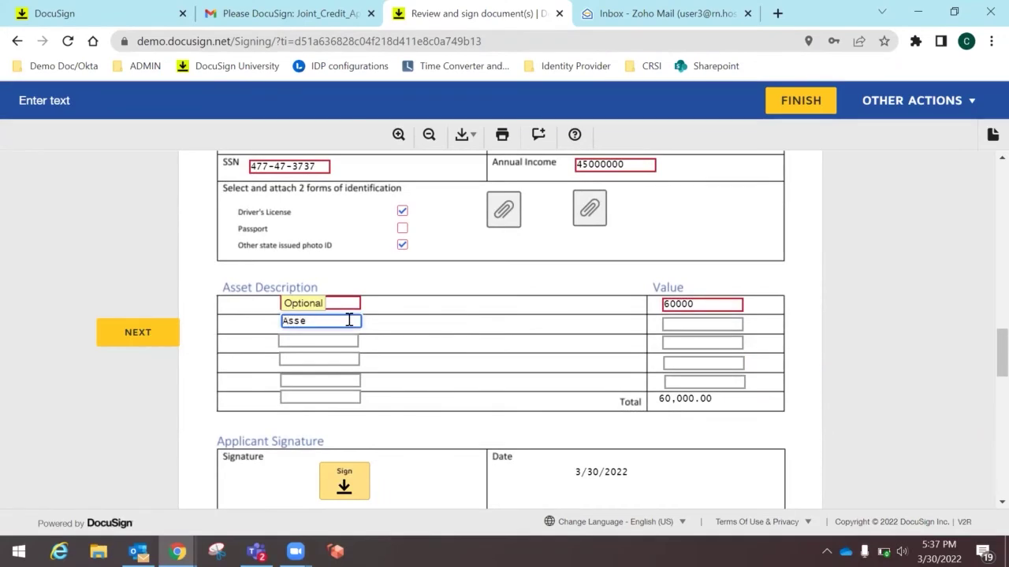
pyautogui.write('2')
pyautogui.click(672, 321)
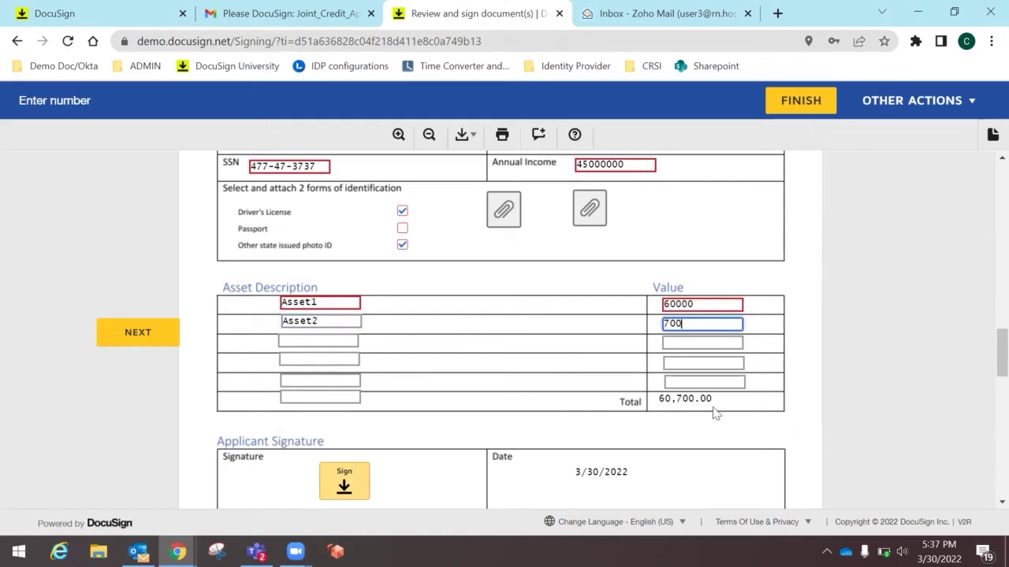
pyautogui.click(342, 340)
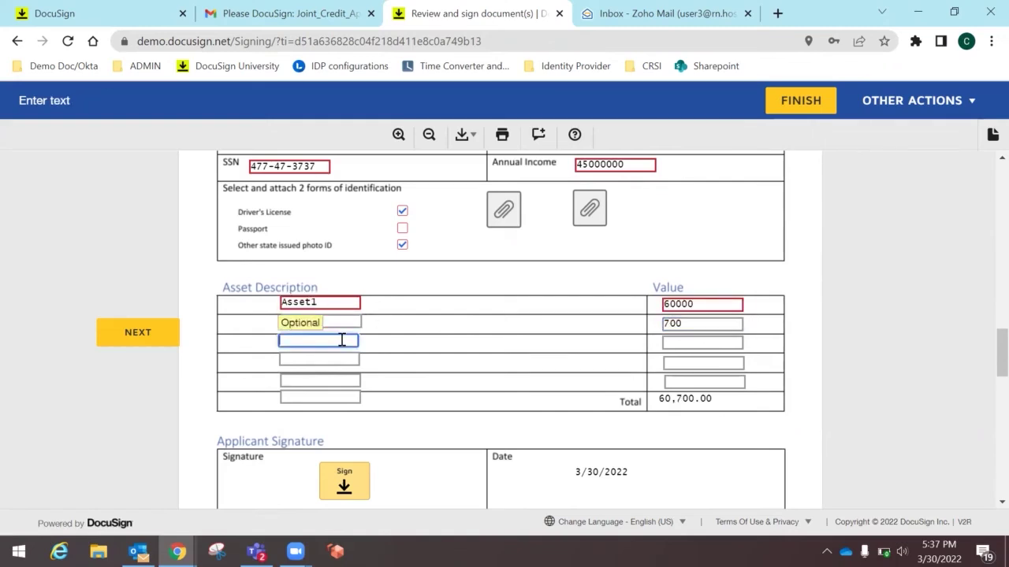
pyautogui.write('Asset3')
pyautogui.click(714, 342)
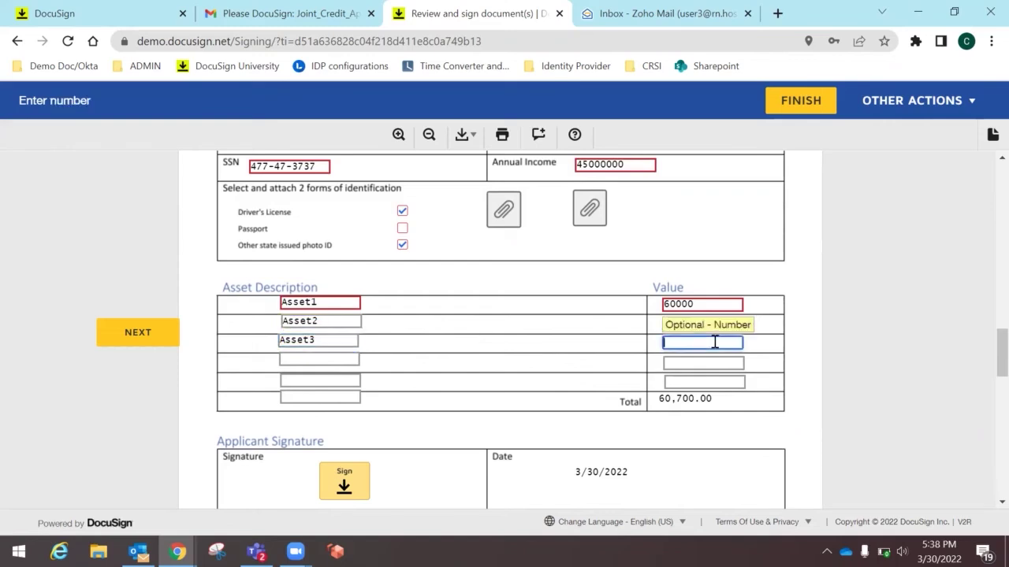
pyautogui.click(416, 272)
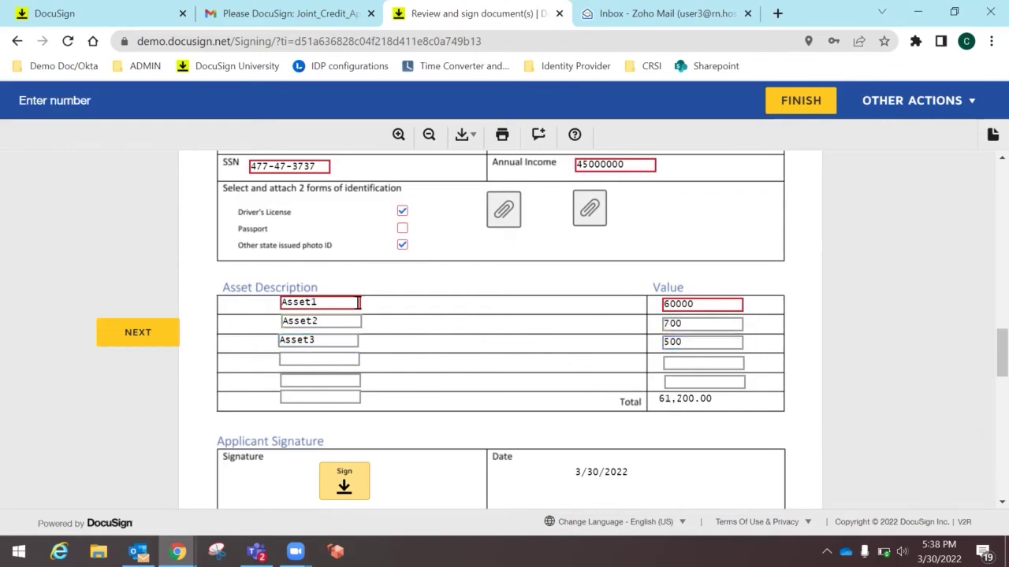
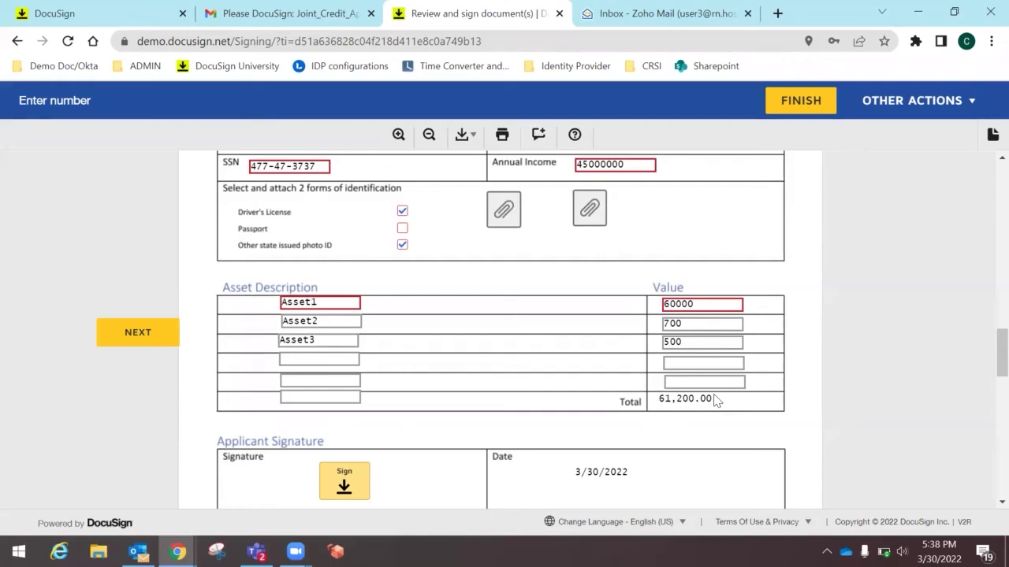
# Step: Sign the asset statement's Applicant Signature field, finish, and decline the DocuSign login offer
pyautogui.click(147, 336)
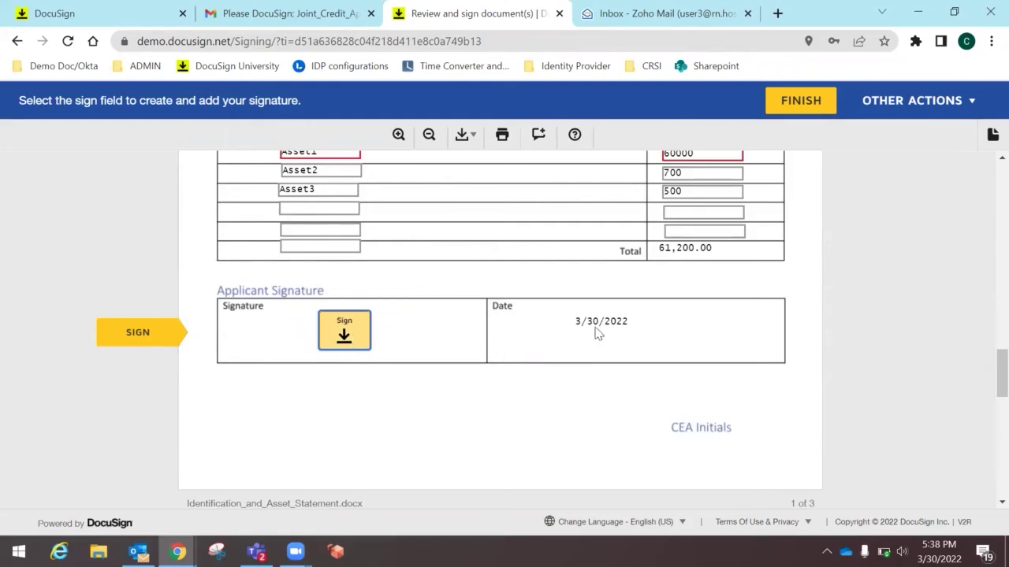
pyautogui.click(346, 336)
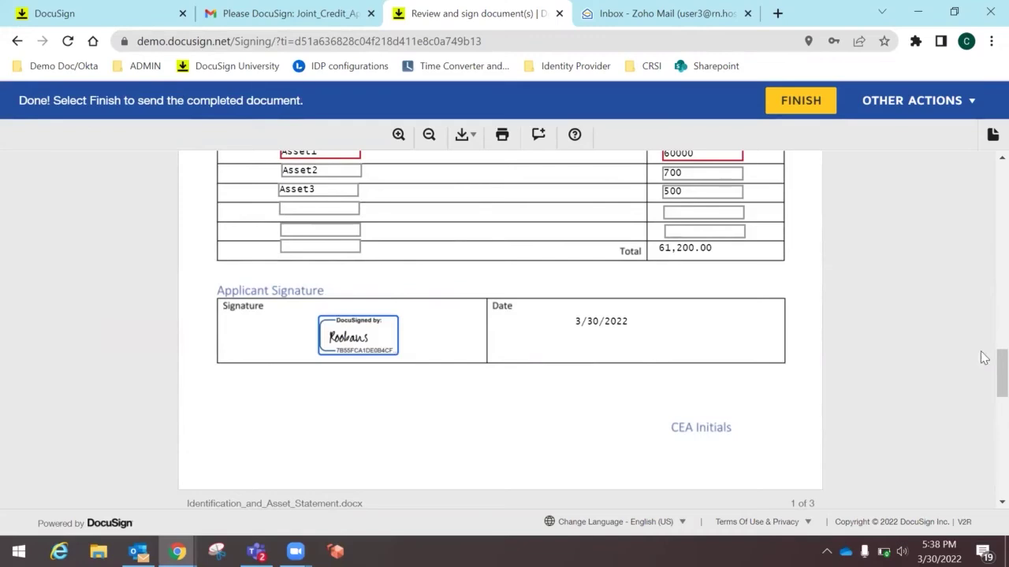
pyautogui.click(796, 100)
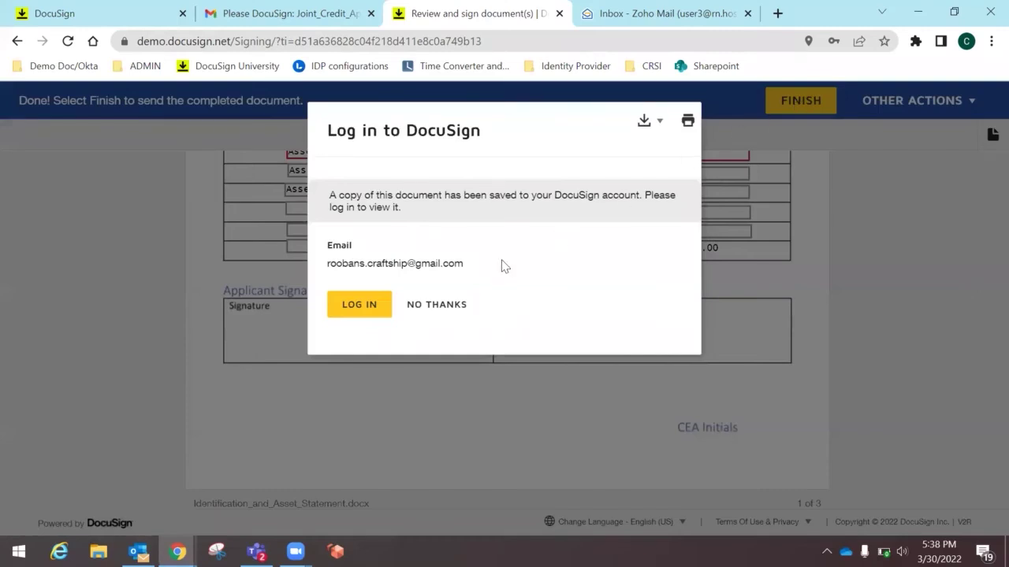
pyautogui.click(445, 304)
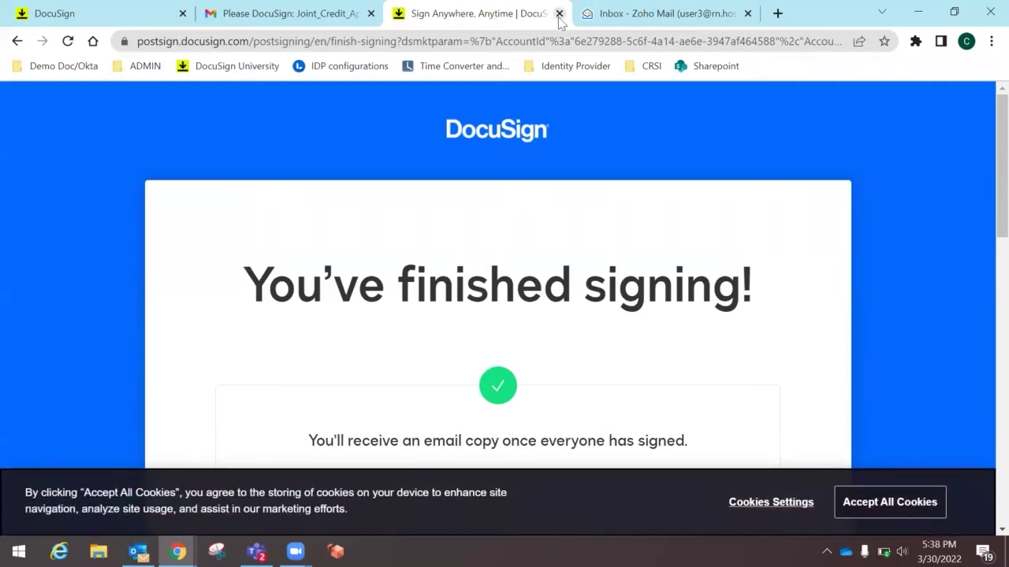
# Step: Close the DocuSign tab and sign in to Zoho Mail as the second user with the account password
pyautogui.hotkey('ctrl', 'w')
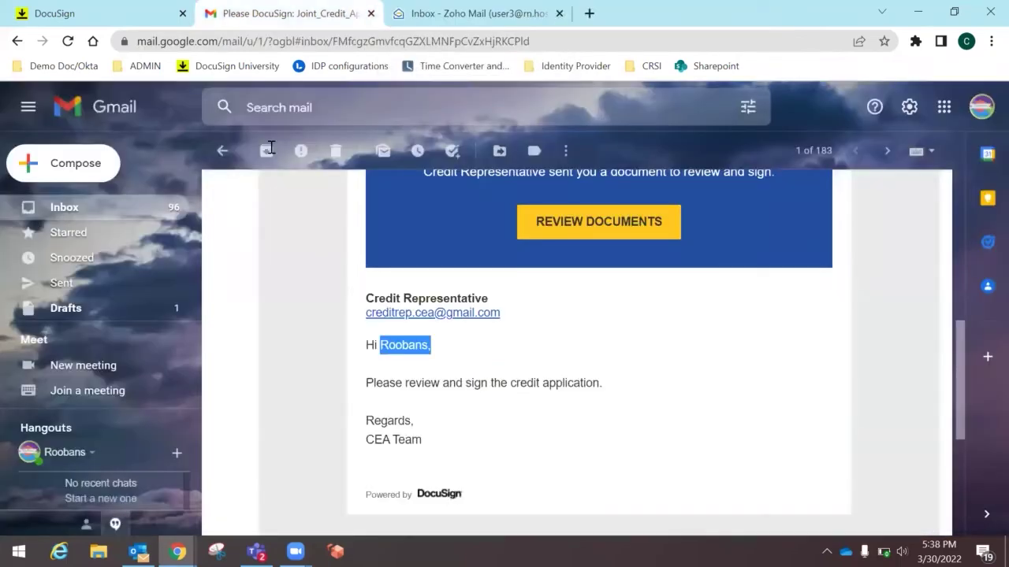
pyautogui.click(475, 7)
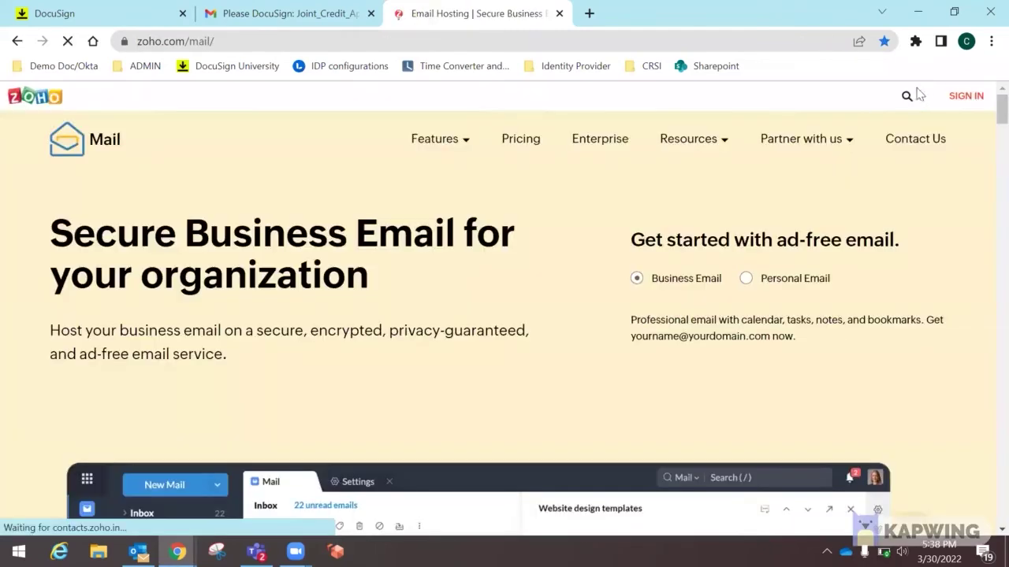
pyautogui.click(960, 94)
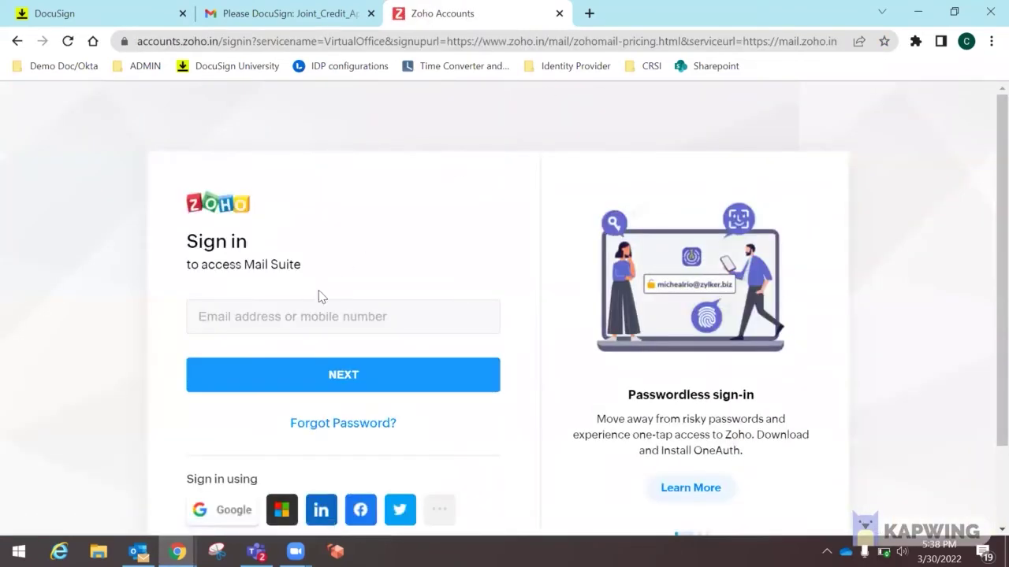
pyautogui.click(304, 321)
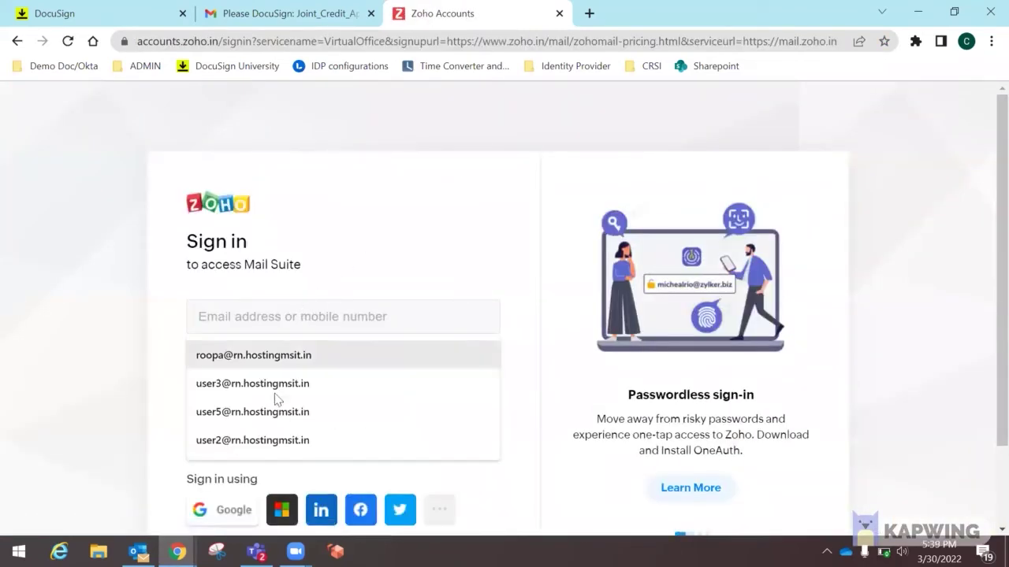
pyautogui.click(268, 446)
pyautogui.click(293, 379)
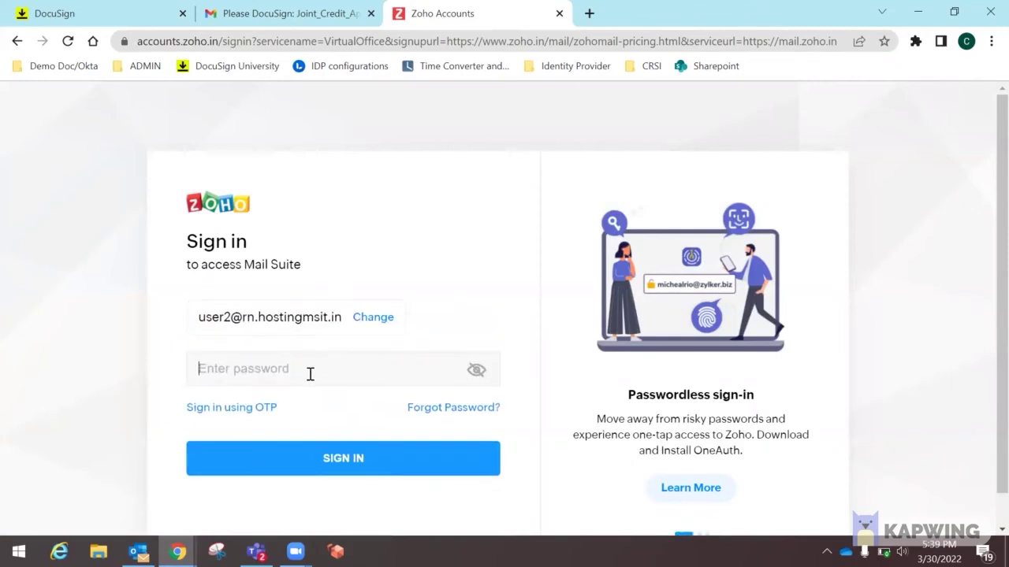
pyautogui.write('••')
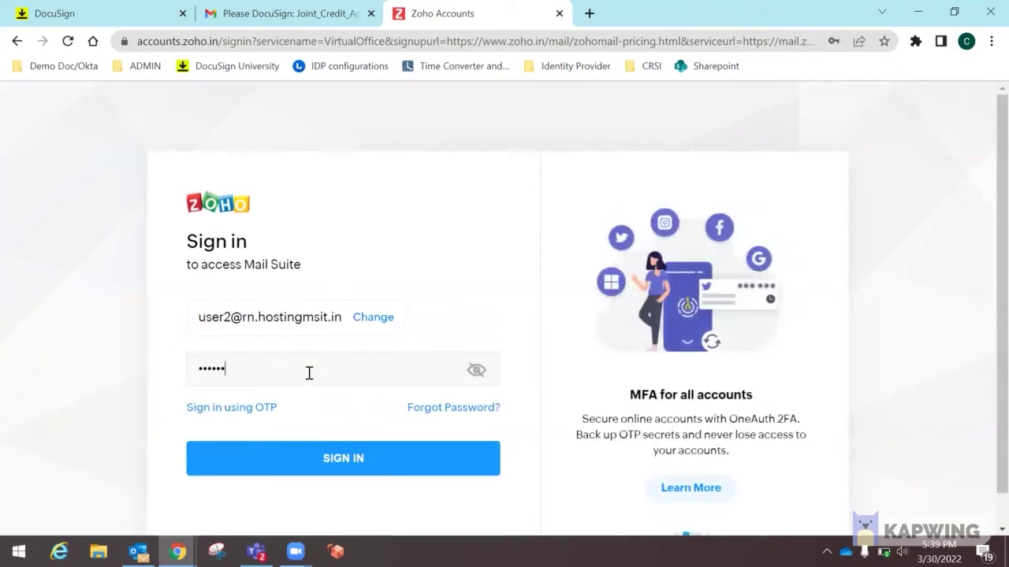
pyautogui.click(354, 457)
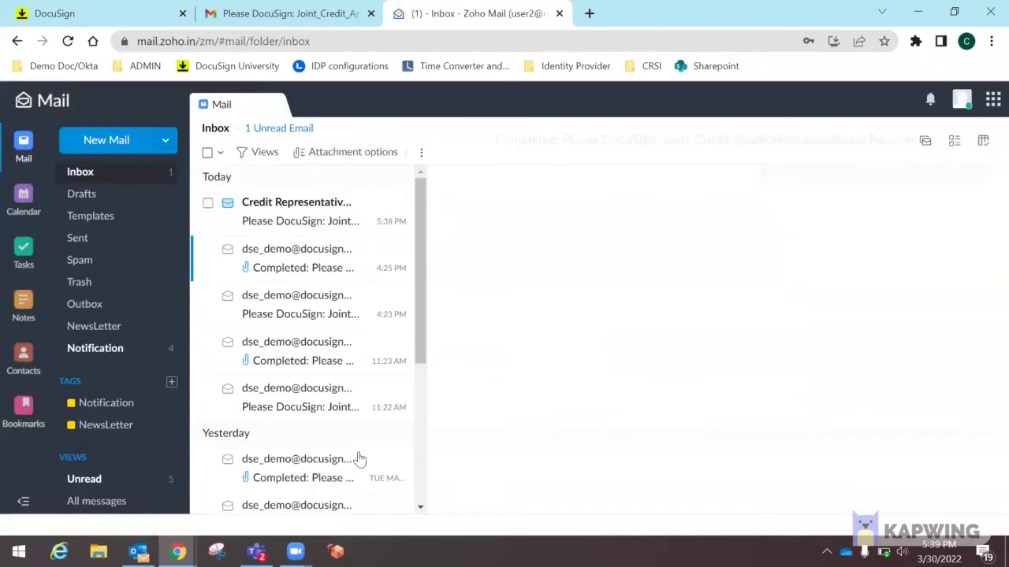
# Step: Confirm the signed-in account is the Credit Assessor in the profile panel
pyautogui.click(959, 102)
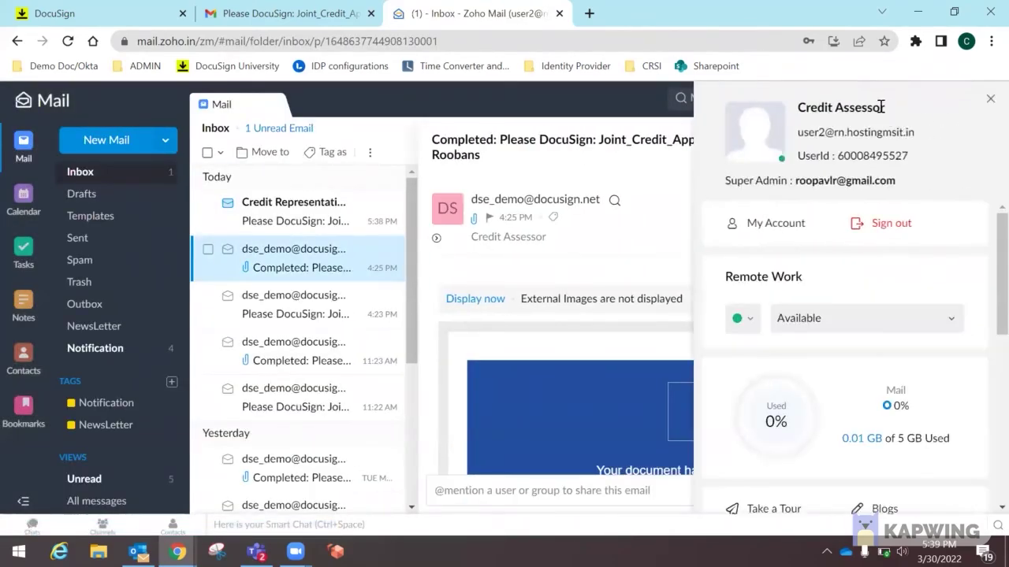
pyautogui.moveTo(881, 108); pyautogui.dragTo(802, 113)
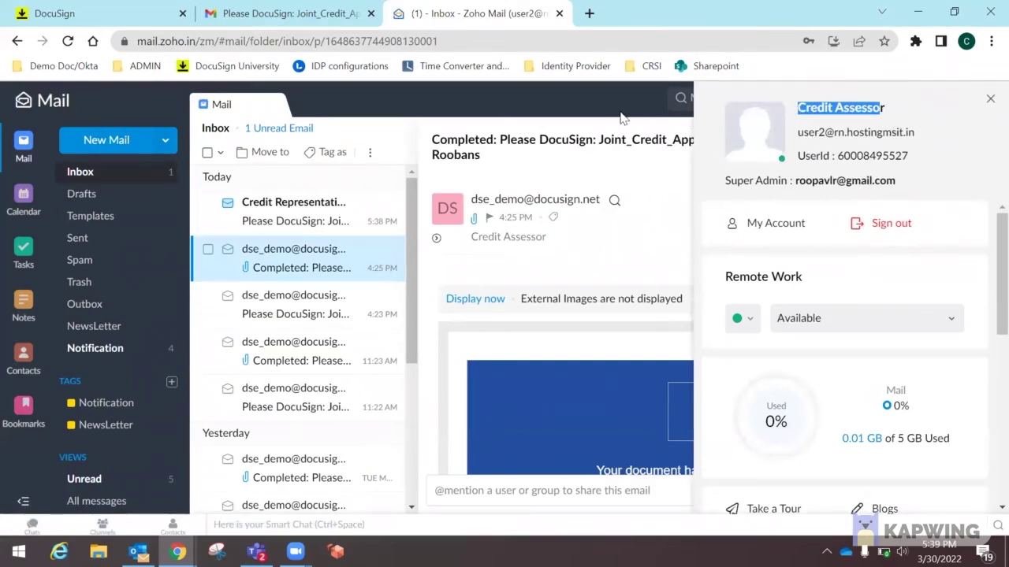
pyautogui.click(591, 103)
# Step: Read the Credit Representative's signing request email and launch Review Documents
pyautogui.click(290, 224)
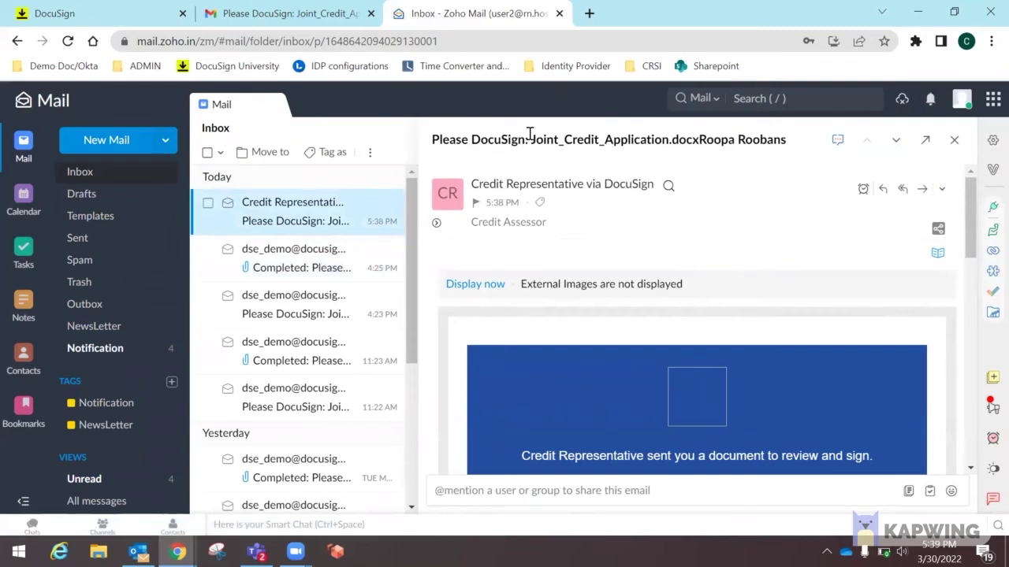
pyautogui.moveTo(533, 140); pyautogui.dragTo(700, 139)
pyautogui.click(795, 140)
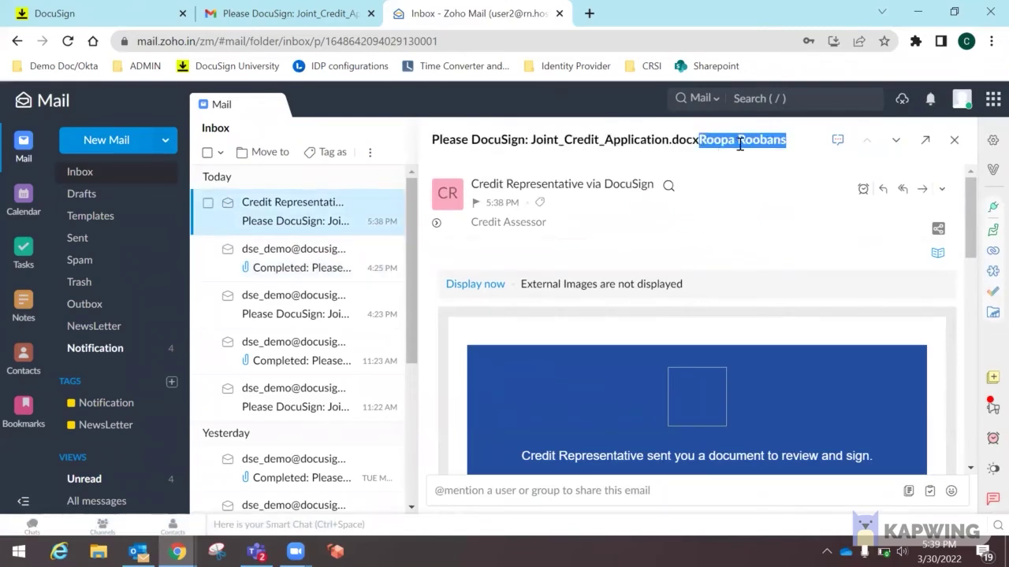
pyautogui.moveTo(971, 241); pyautogui.dragTo(979, 301)
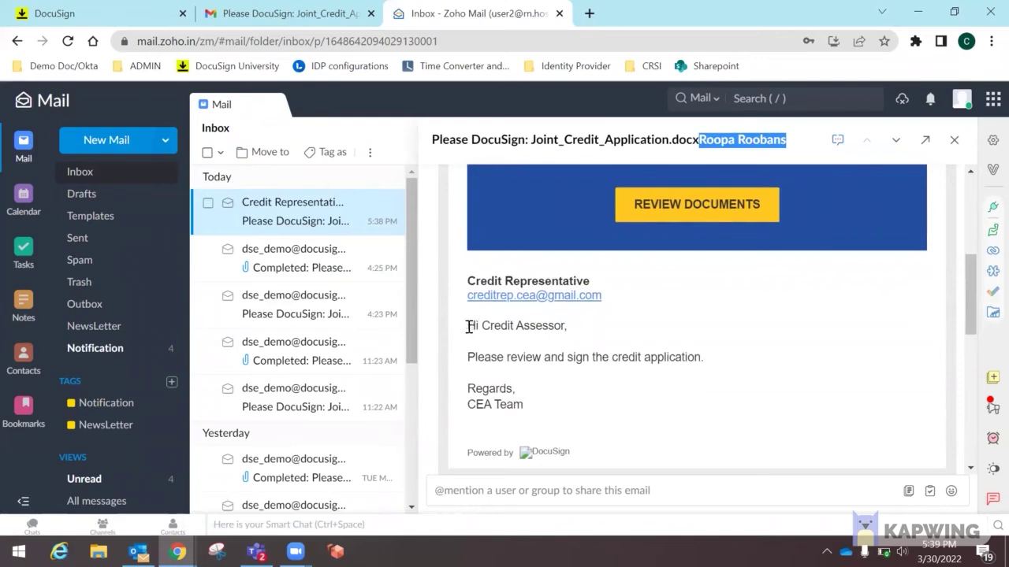
pyautogui.moveTo(469, 326); pyautogui.dragTo(520, 405)
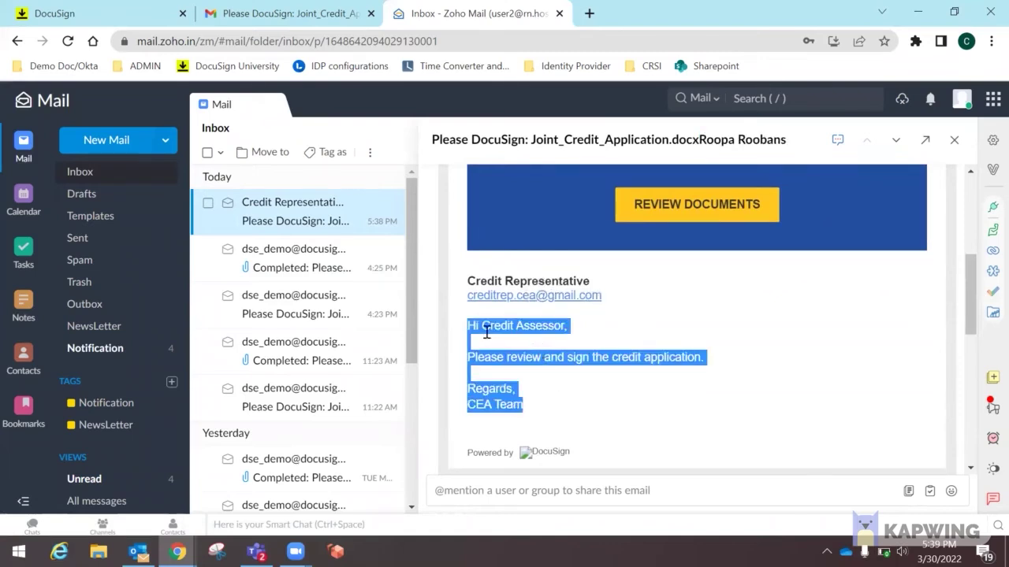
pyautogui.moveTo(483, 329); pyautogui.dragTo(567, 331)
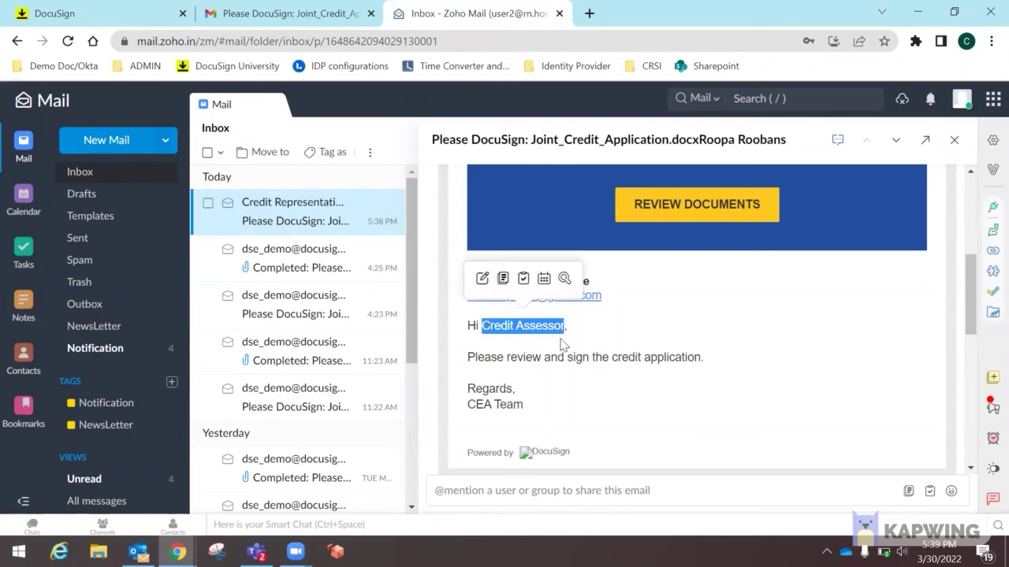
pyautogui.click(707, 204)
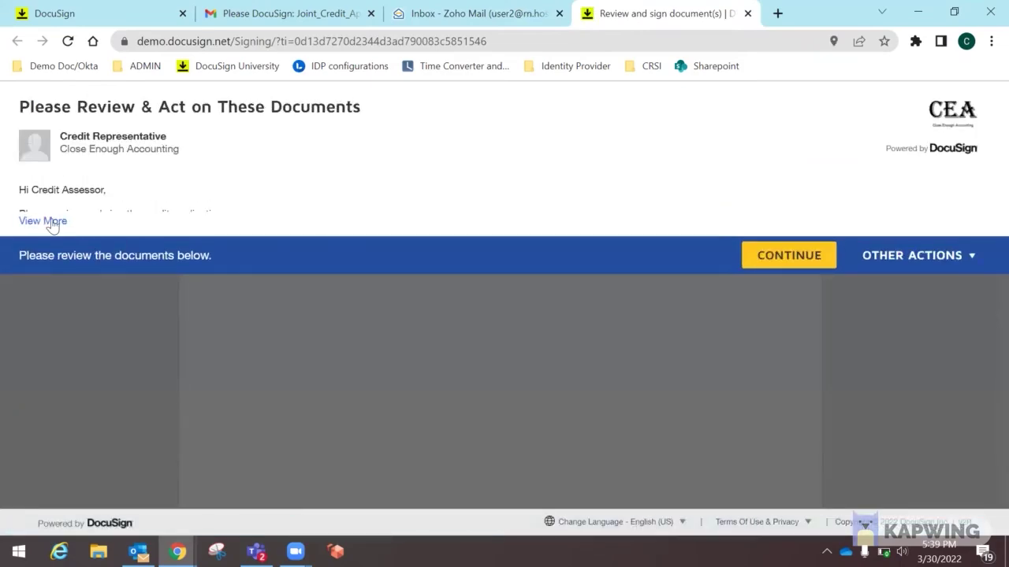
# Step: Read the sender's message, continue into the Joint Credit Application, and scroll to the unsigned CEA Signature
pyautogui.click(49, 222)
pyautogui.moveTo(22, 190); pyautogui.dragTo(94, 257)
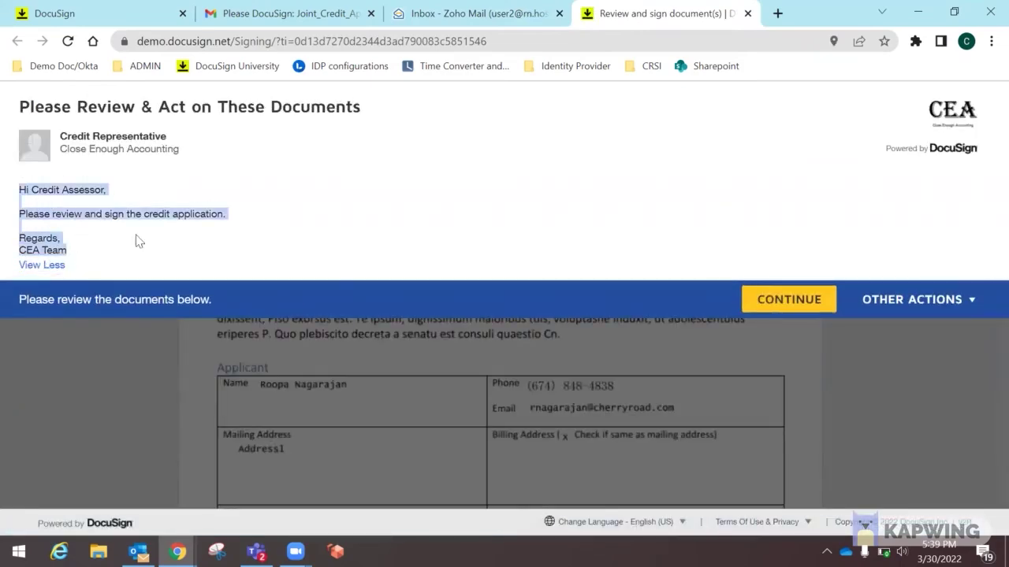
pyautogui.click(778, 300)
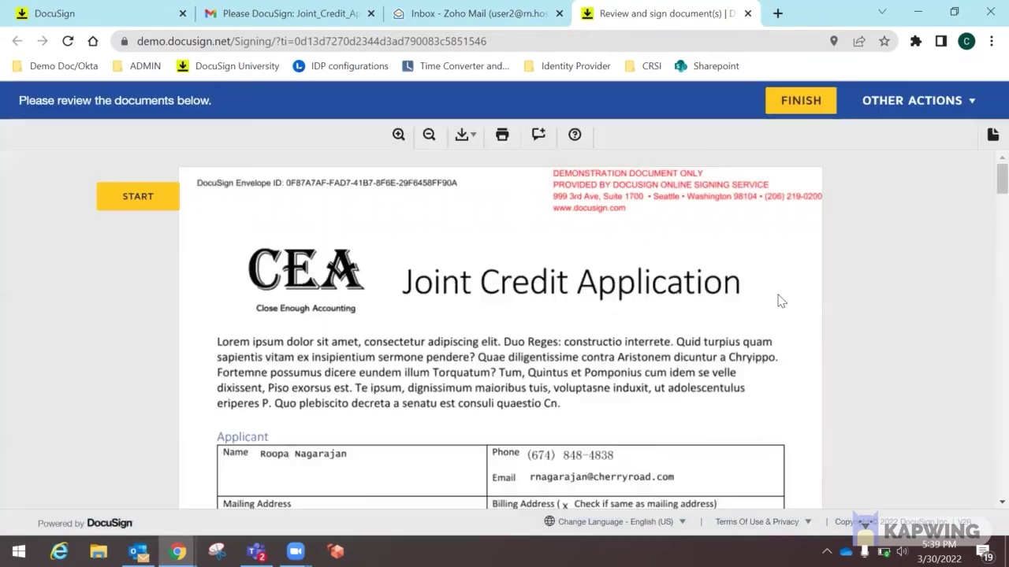
pyautogui.scroll(-2, 983, 197)
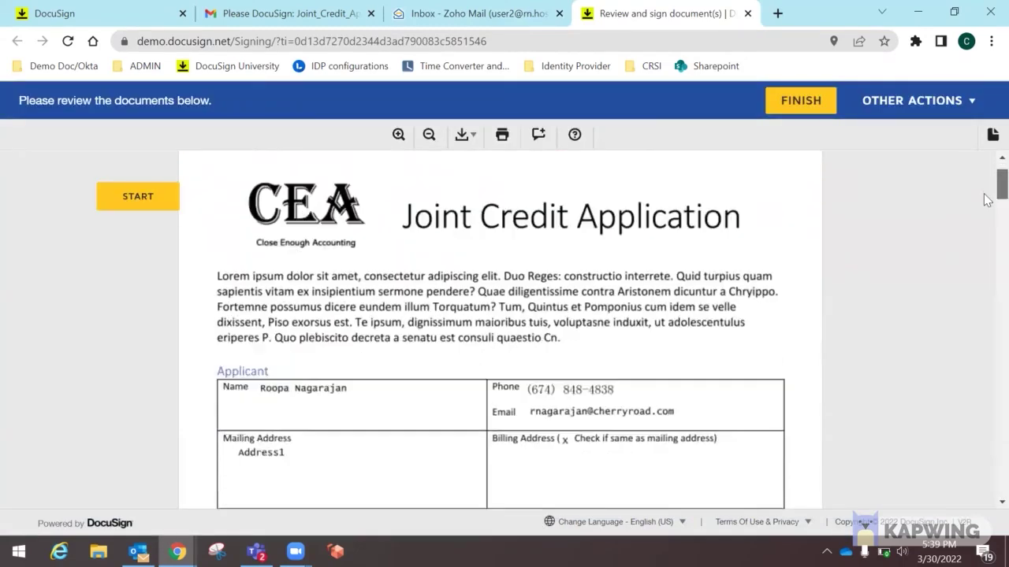
pyautogui.scroll(-1, 983, 206)
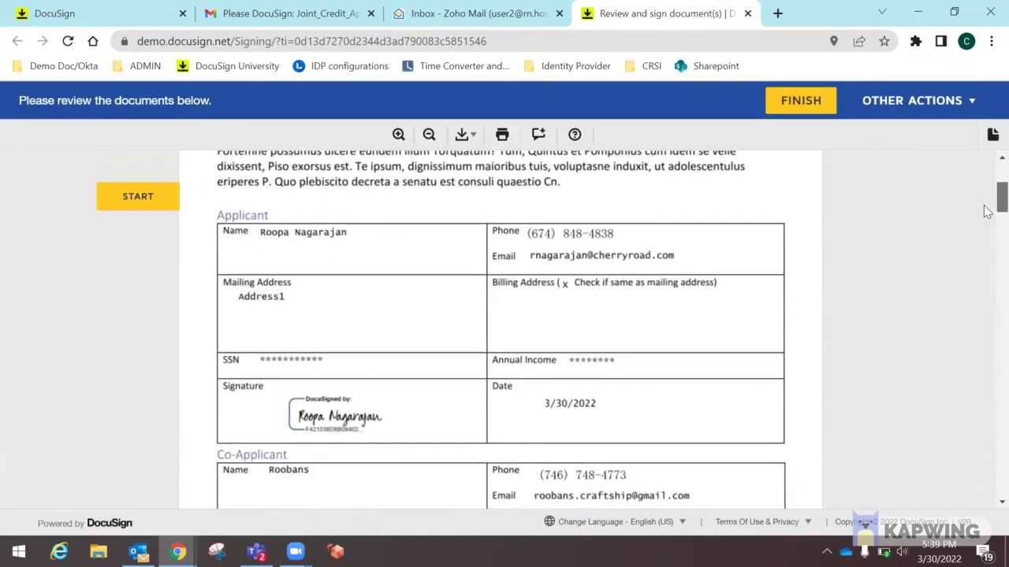
pyautogui.scroll(-1, 988, 212)
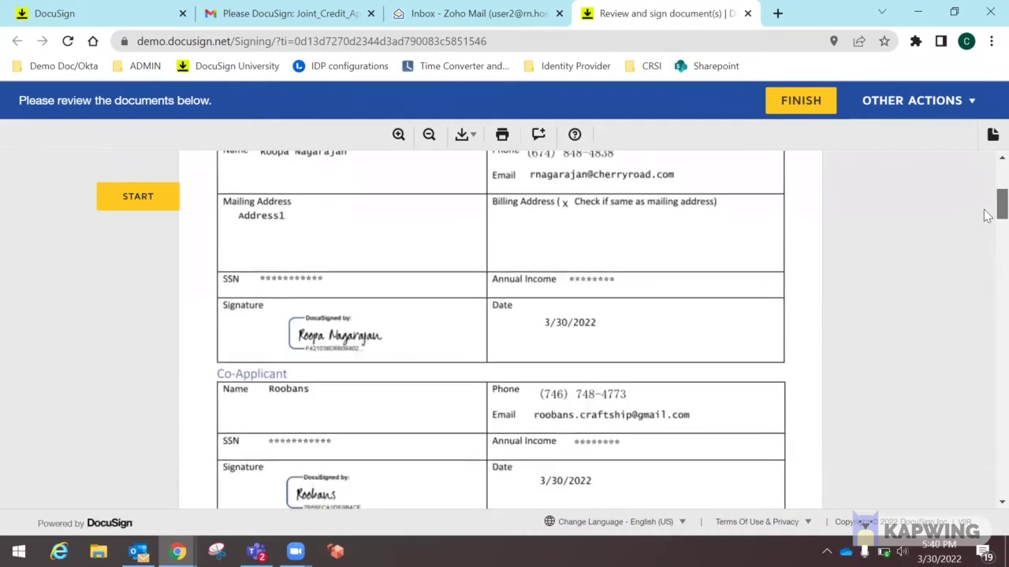
pyautogui.scroll(1, 985, 214)
pyautogui.scroll(-2, 983, 213)
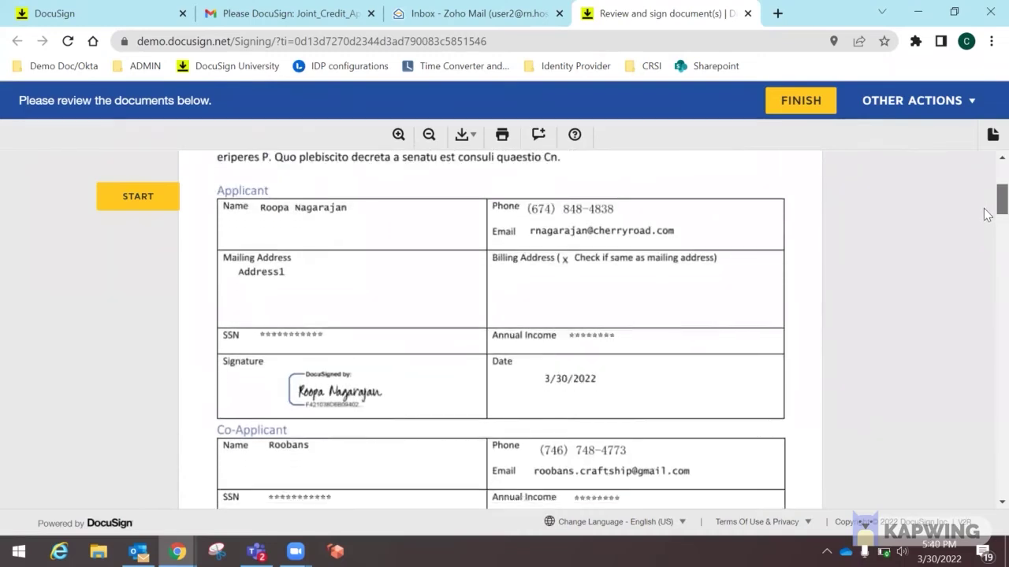
pyautogui.scroll(-1, 988, 223)
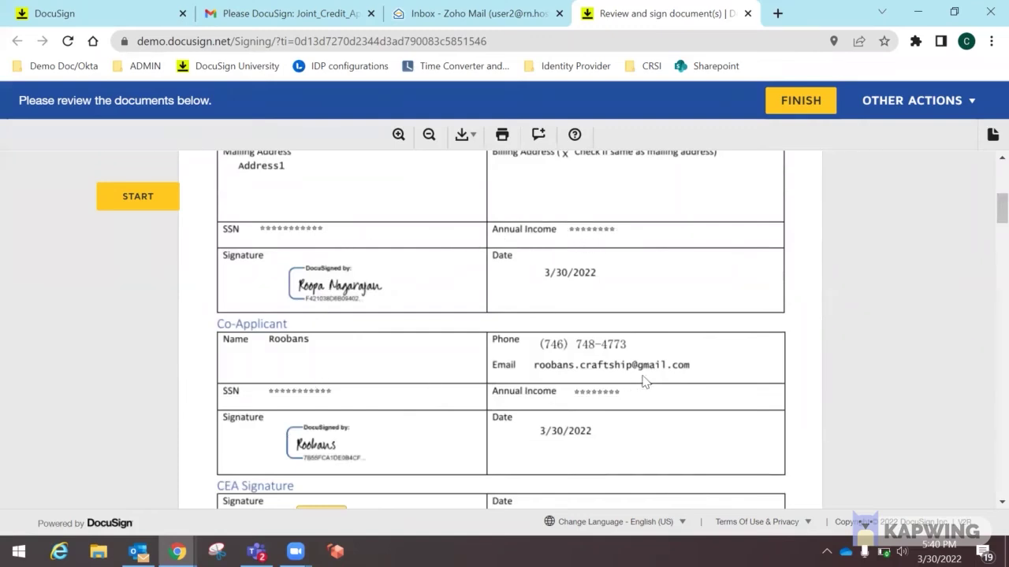
pyautogui.scroll(-3, 987, 208)
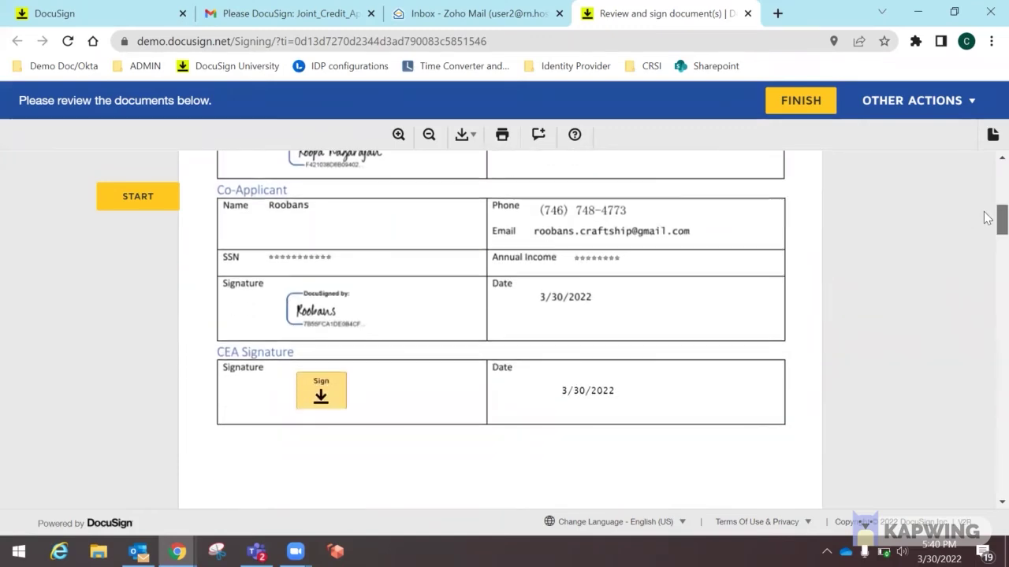
# Step: Sign the CEA Signature field as Credit Assessor and move on to the CEA Initials fields
pyautogui.click(323, 393)
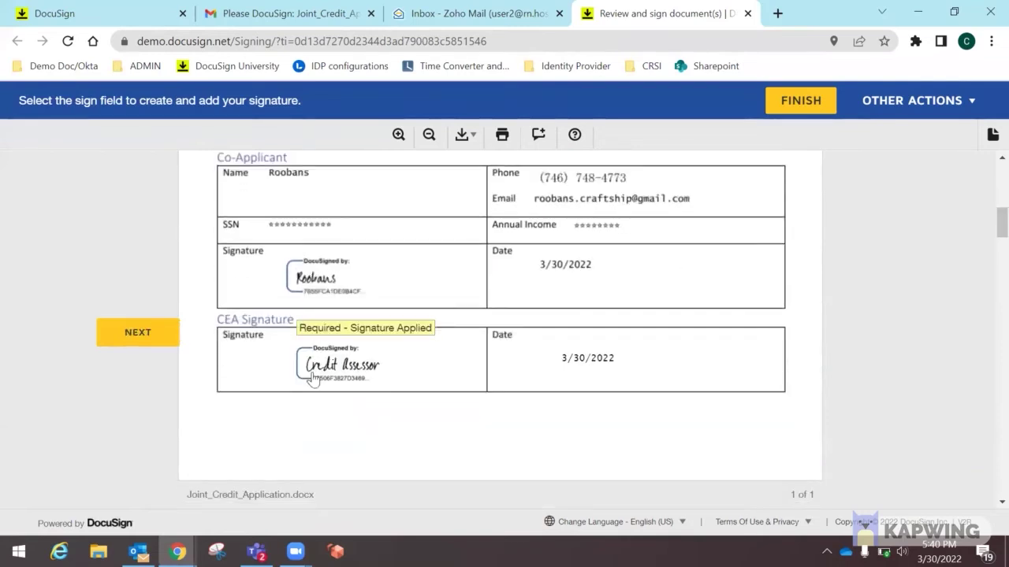
pyautogui.click(116, 333)
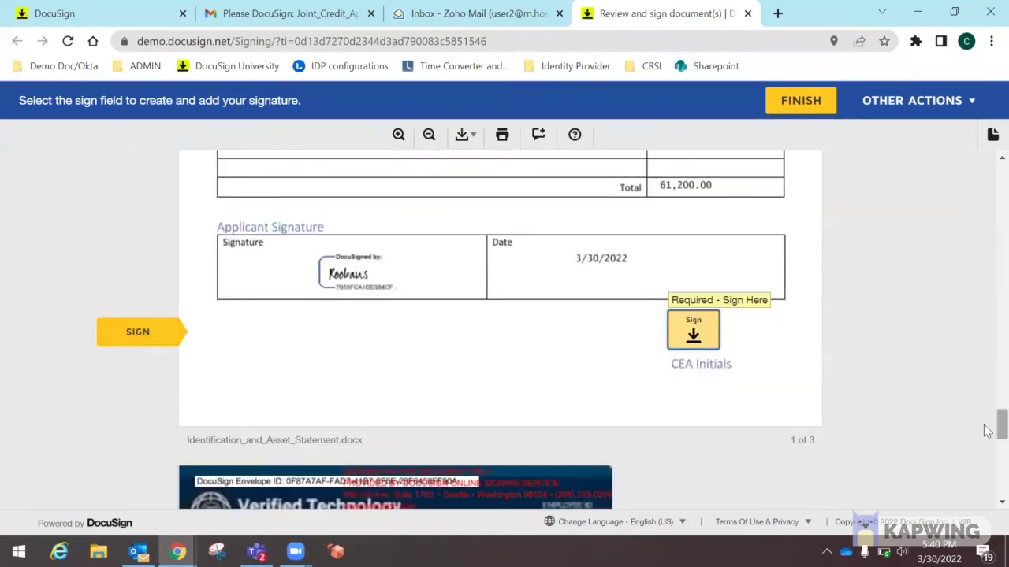
pyautogui.scroll(5, 985, 410)
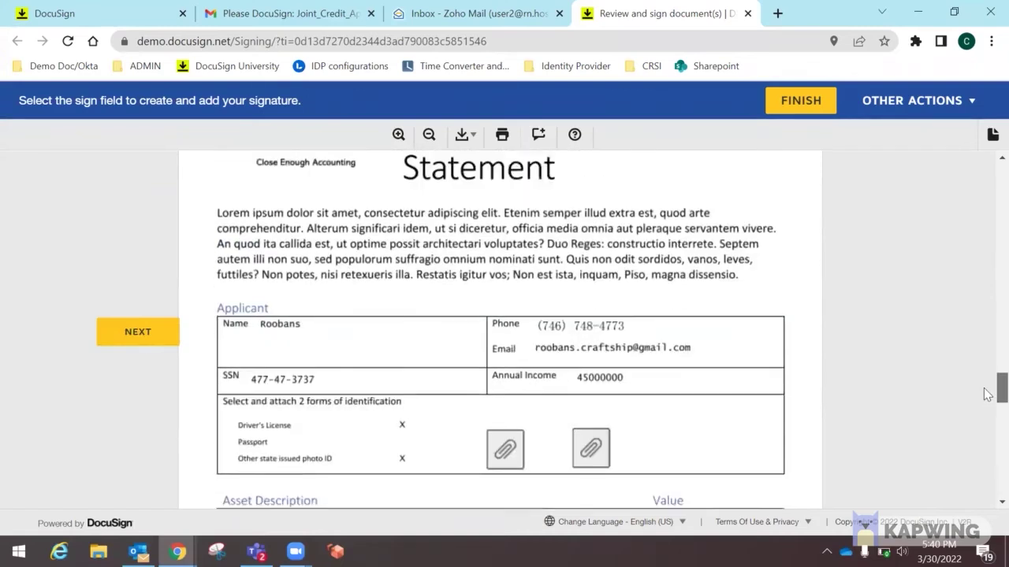
pyautogui.scroll(-2, 987, 404)
pyautogui.scroll(-4, 984, 405)
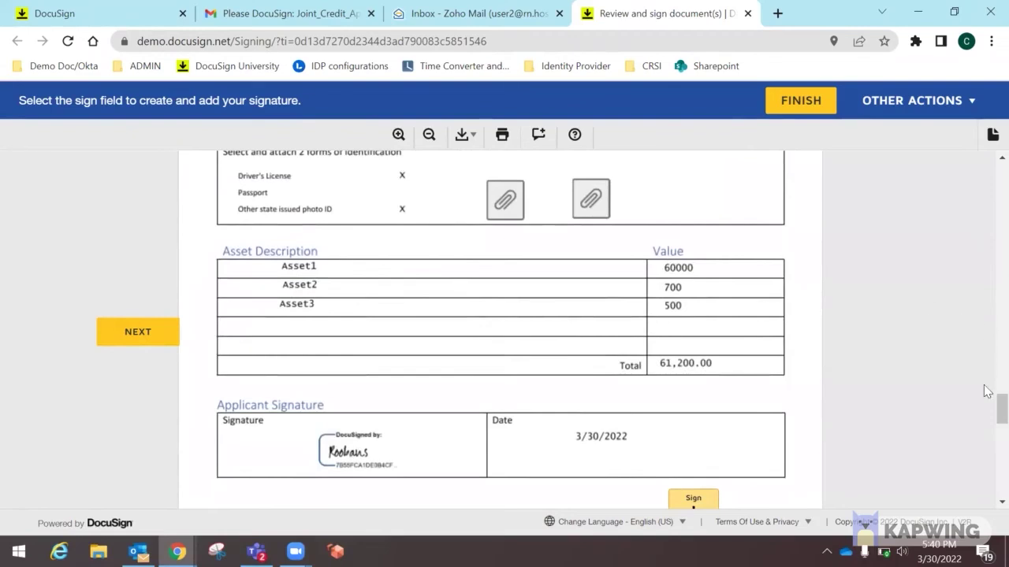
pyautogui.scroll(3, 987, 392)
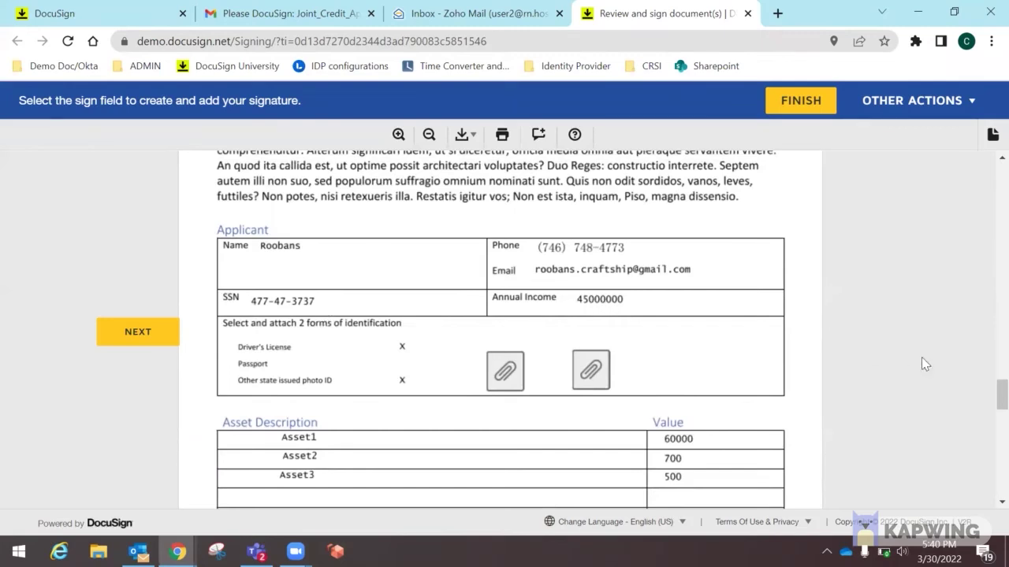
pyautogui.scroll(-1, 988, 404)
pyautogui.scroll(-3, 987, 404)
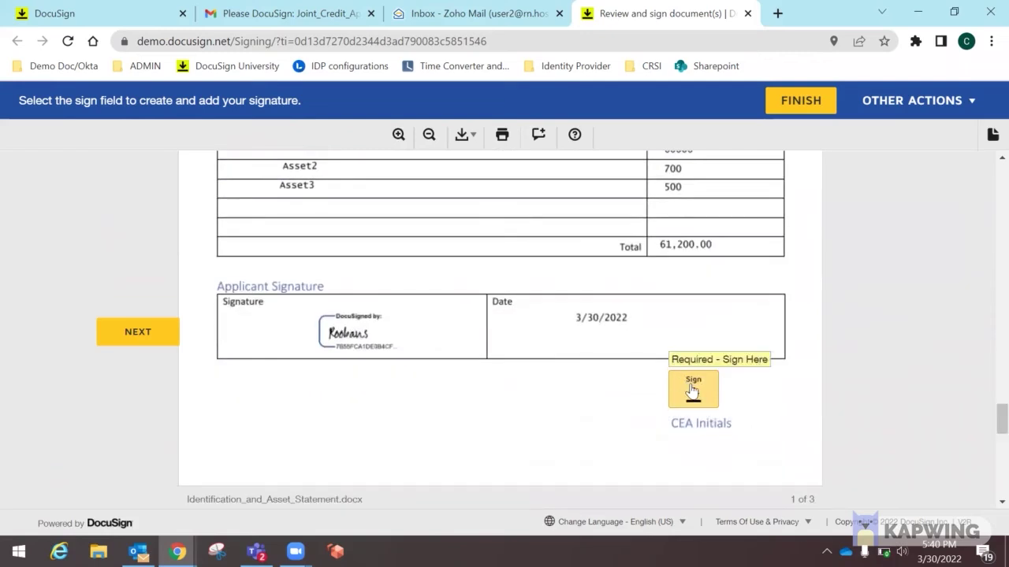
# Step: Sign the two remaining CEA Initials fields so every required field is complete
pyautogui.click(692, 389)
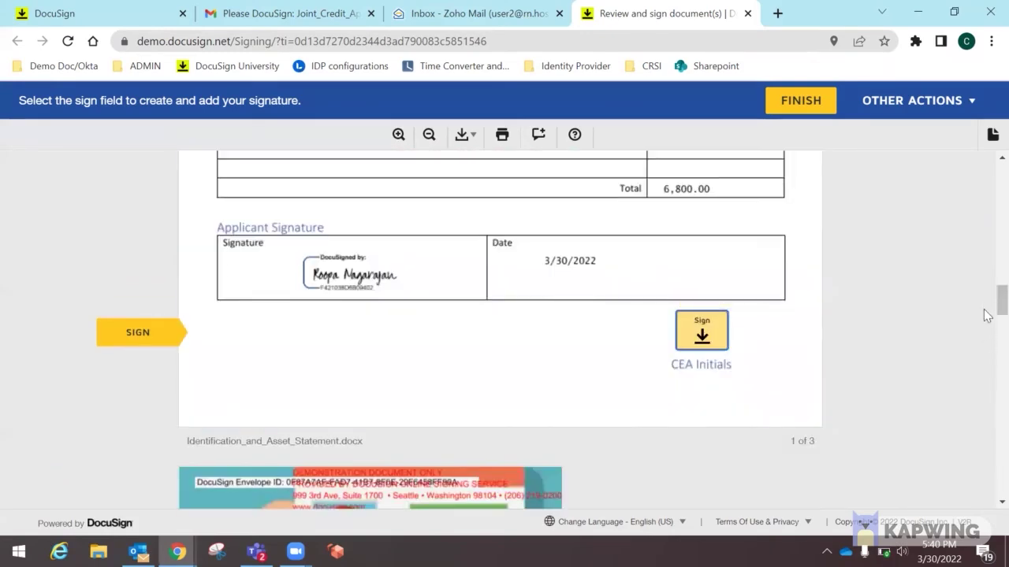
pyautogui.scroll(4, 988, 315)
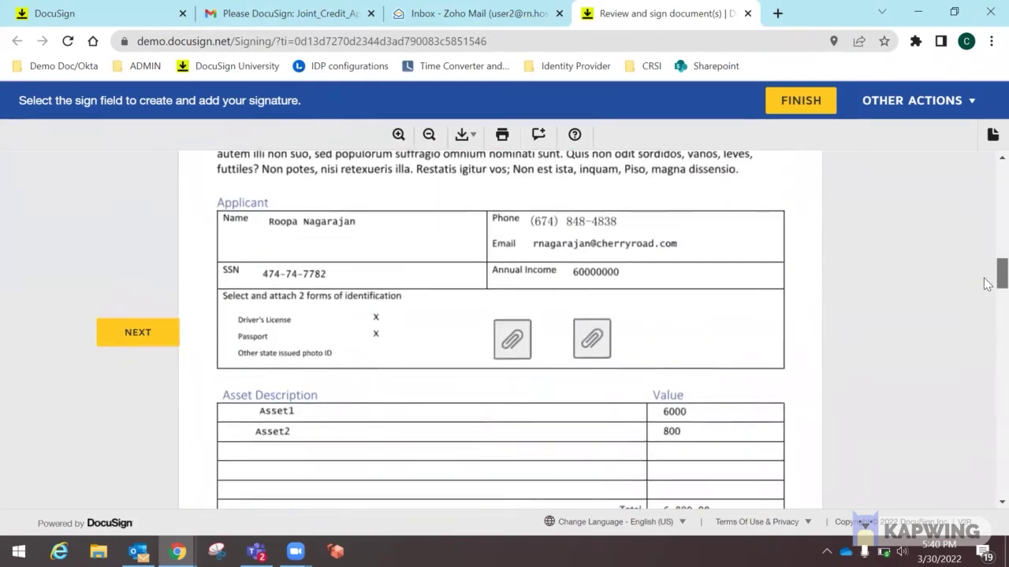
pyautogui.scroll(-1, 987, 284)
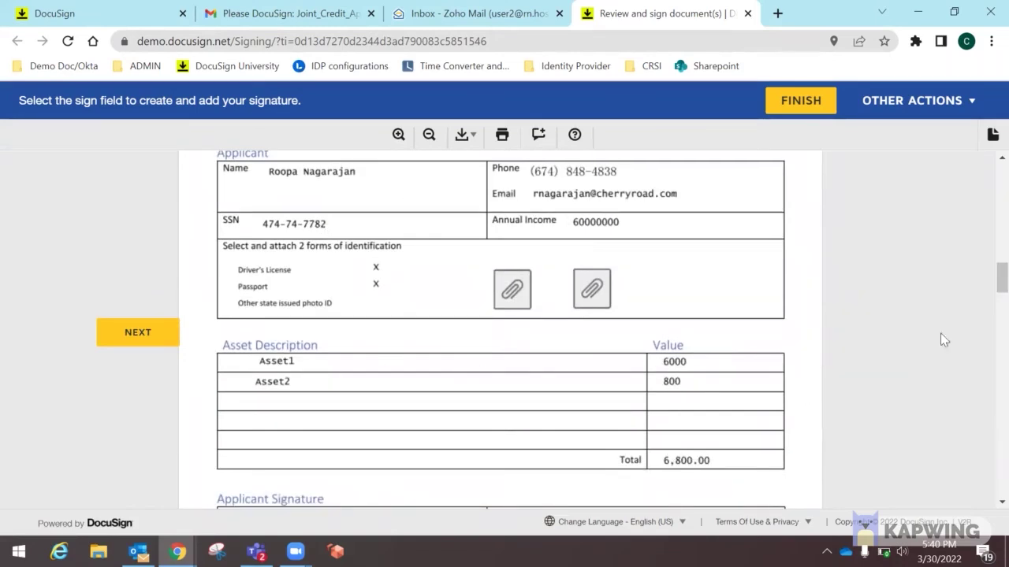
pyautogui.scroll(-2, 987, 295)
pyautogui.scroll(-4, 988, 295)
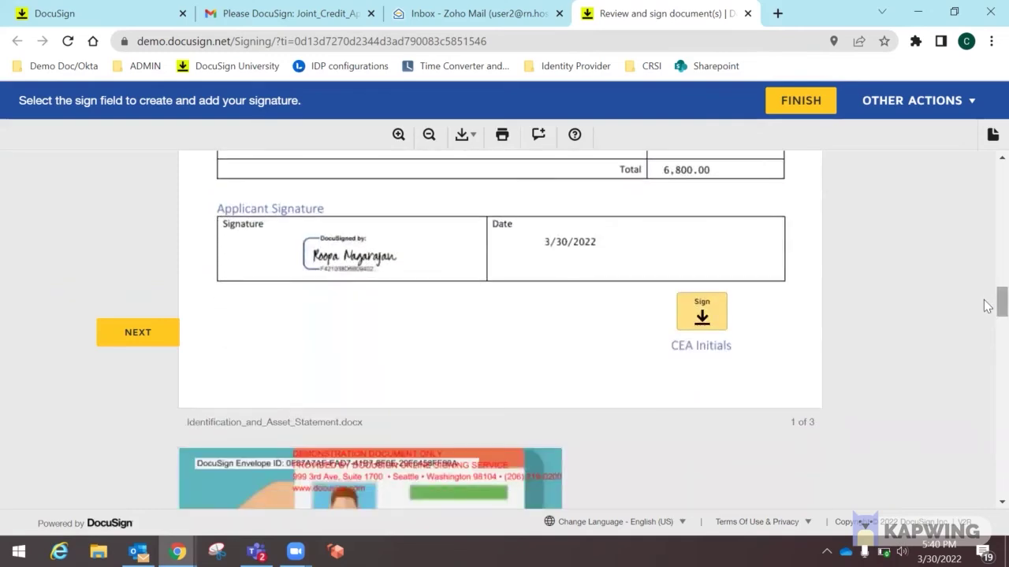
pyautogui.click(701, 316)
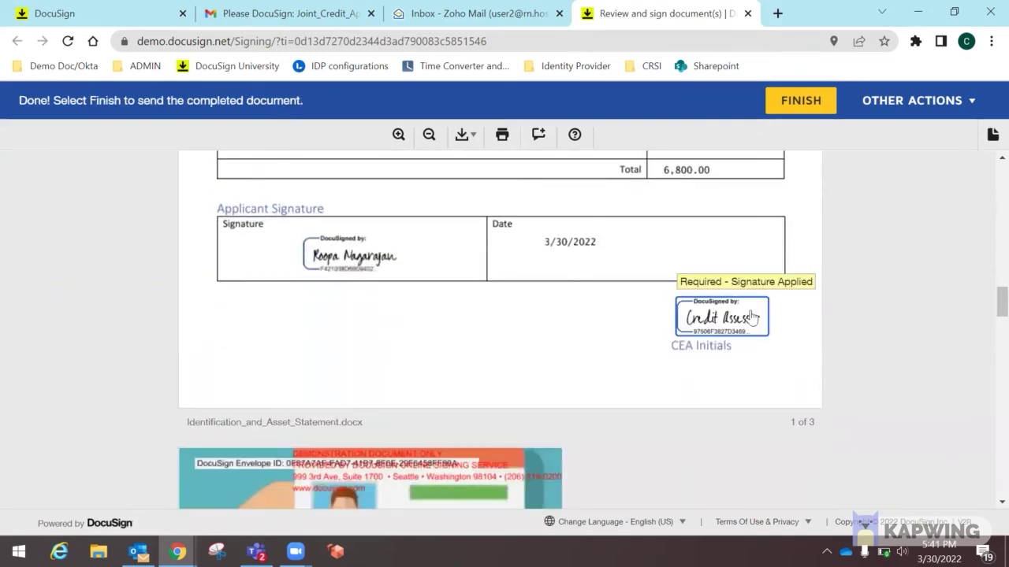
pyautogui.moveTo(987, 301)
pyautogui.mouseDown()
pyautogui.moveTo(987, 186)
pyautogui.moveTo(987, 455)
pyautogui.moveTo(987, 201)
pyautogui.mouseUp()
pyautogui.scroll(3, 867, 134)
# Step: Finish the Credit Assessor signing, decline the DocuSign login, and close the signing tab
pyautogui.click(797, 100)
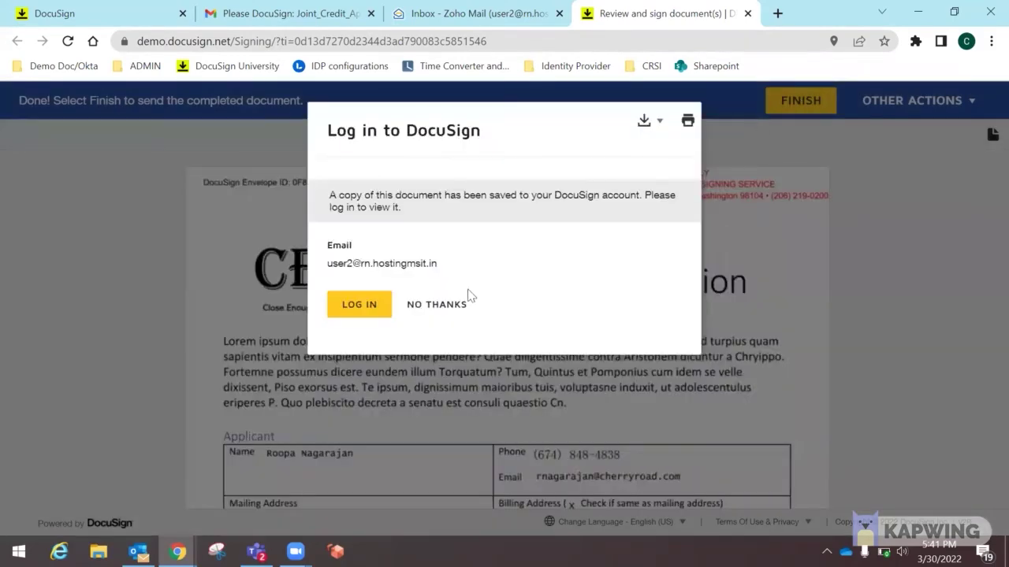
pyautogui.click(438, 305)
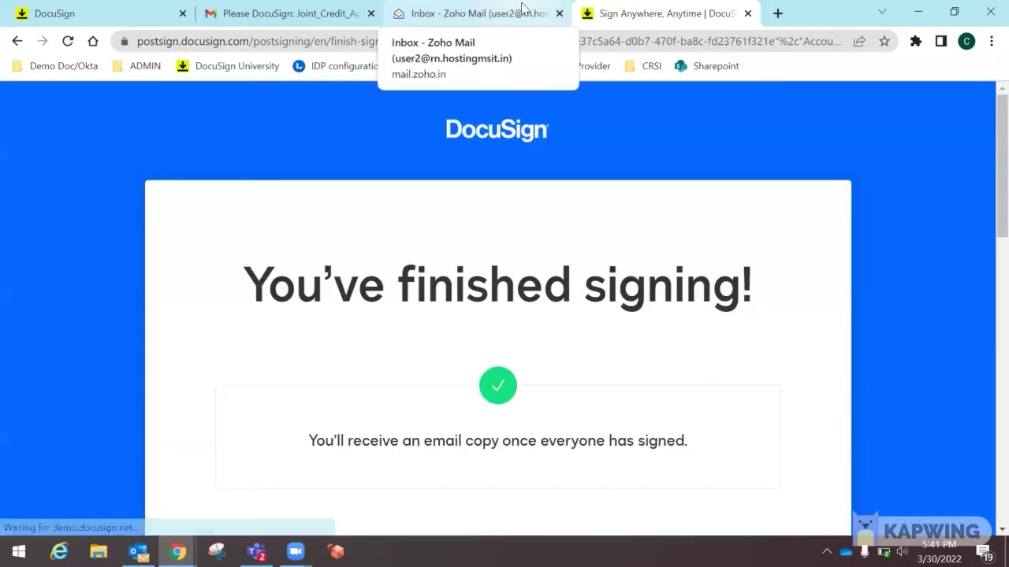
pyautogui.hotkey('ctrl', 'w')
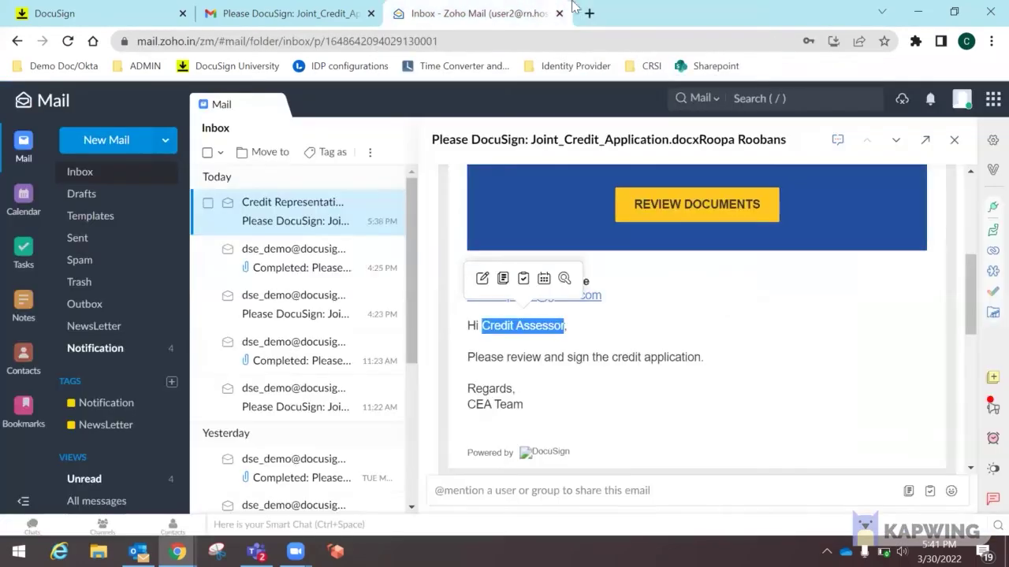
# Step: Sign out of the Credit Assessor account and sign in with the Legal Representative's saved address and password
pyautogui.click(960, 97)
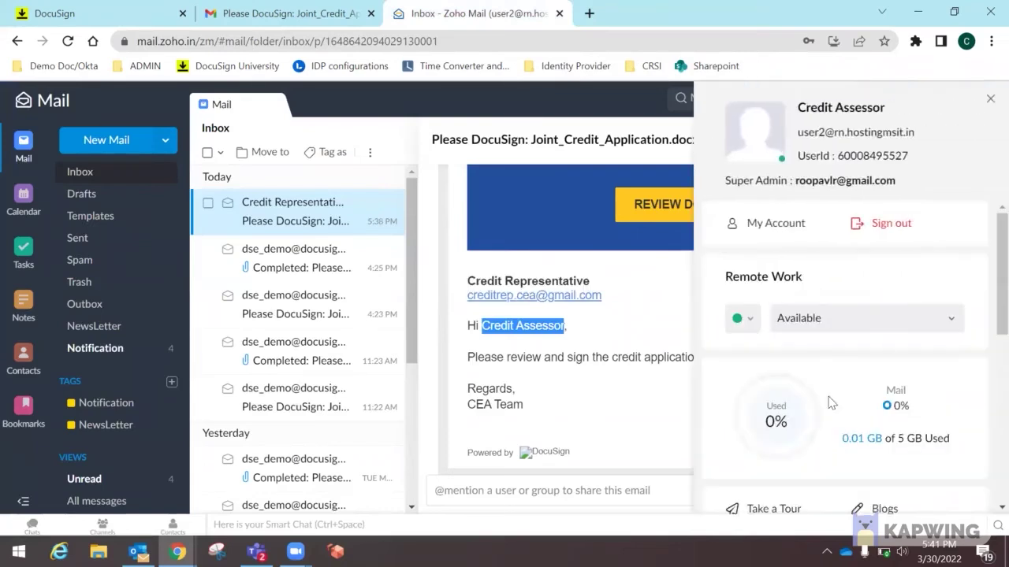
pyautogui.click(893, 227)
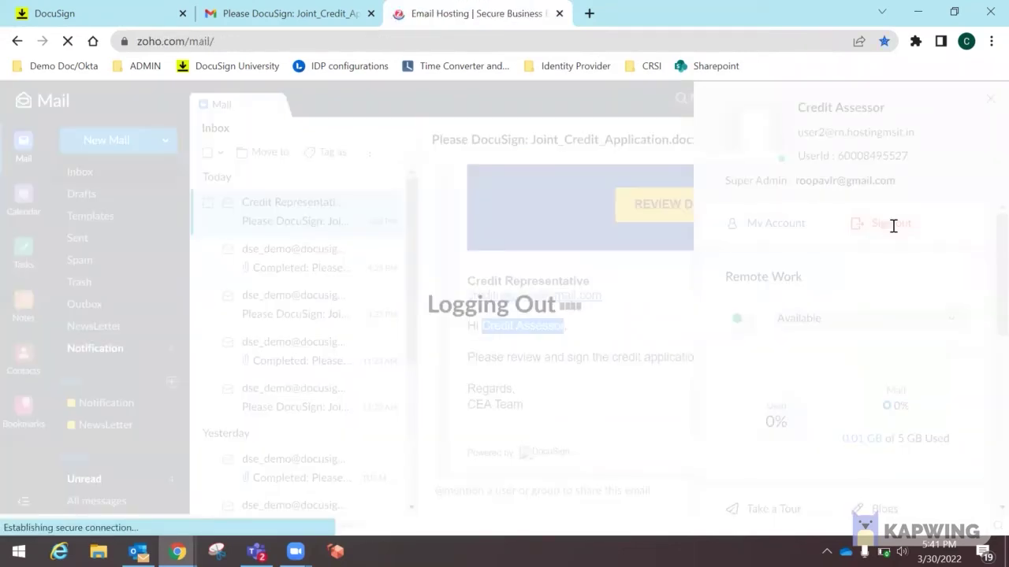
pyautogui.click(967, 96)
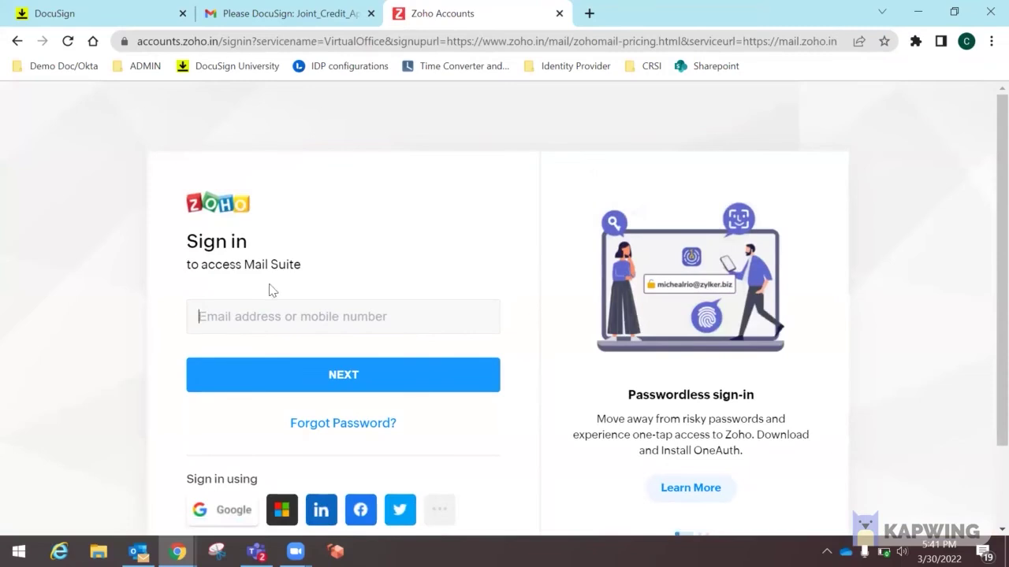
pyautogui.click(261, 322)
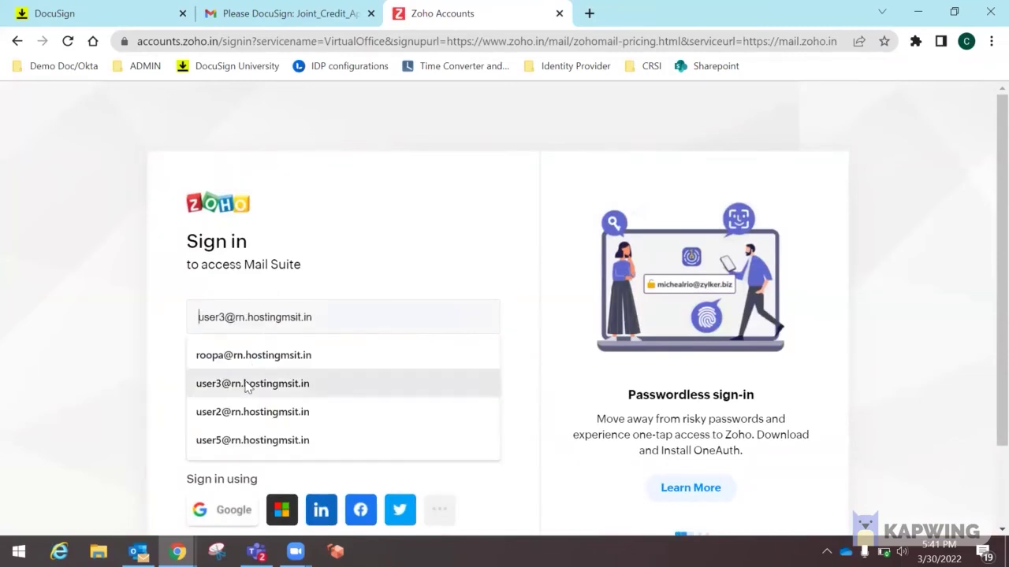
pyautogui.click(270, 383)
pyautogui.click(277, 382)
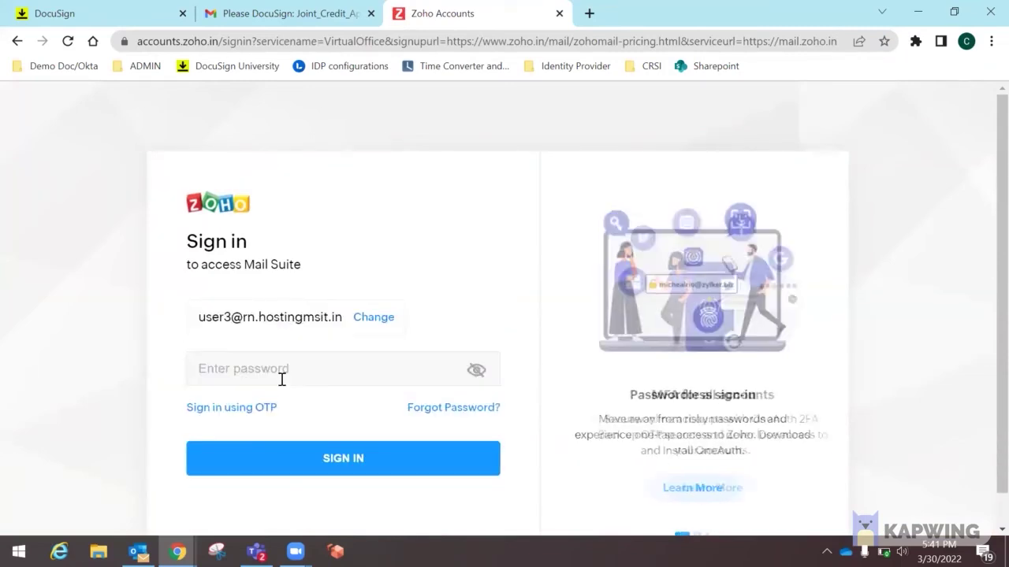
pyautogui.write('••')
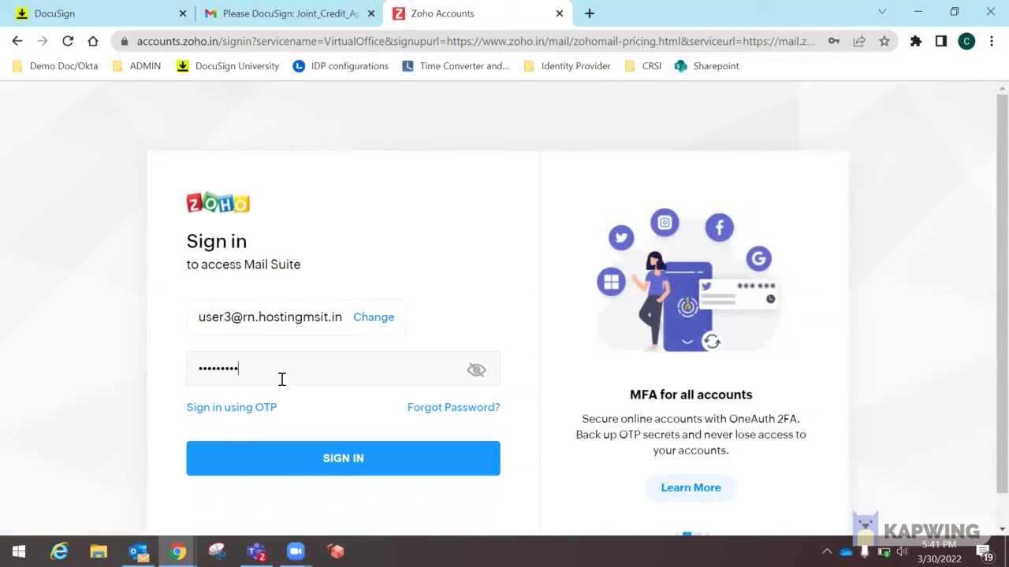
pyautogui.write('•••••••')
pyautogui.press('Return')
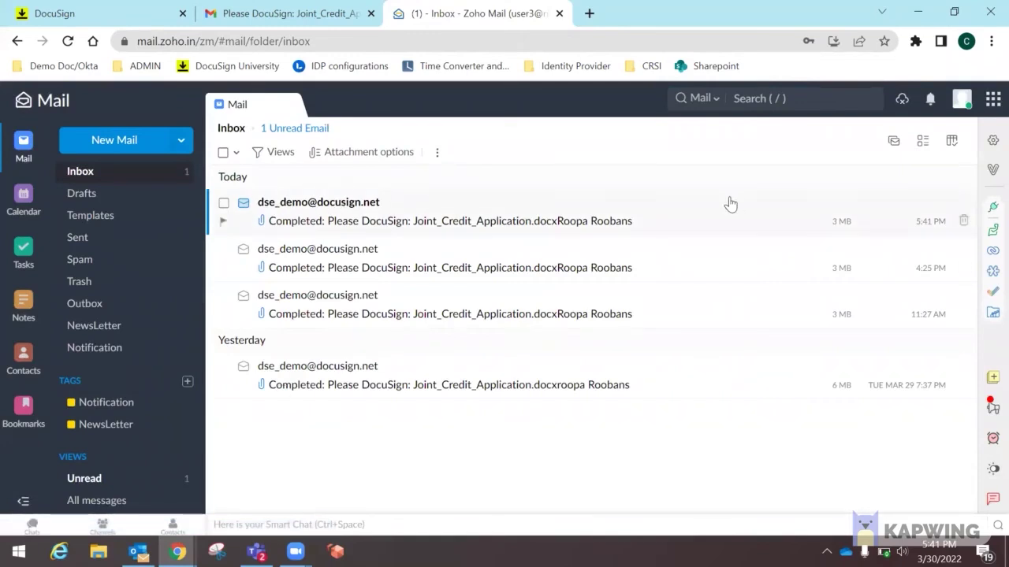
# Step: Verify the Legal Representative display name in the profile panel and open the newest completion email
pyautogui.click(962, 98)
pyautogui.moveTo(798, 107); pyautogui.dragTo(922, 113)
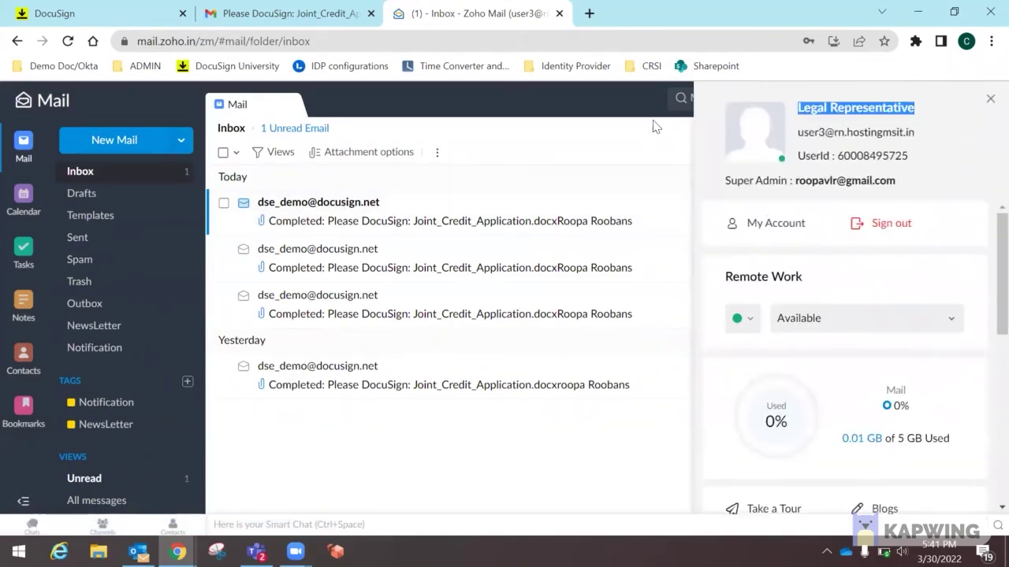
pyautogui.click(546, 109)
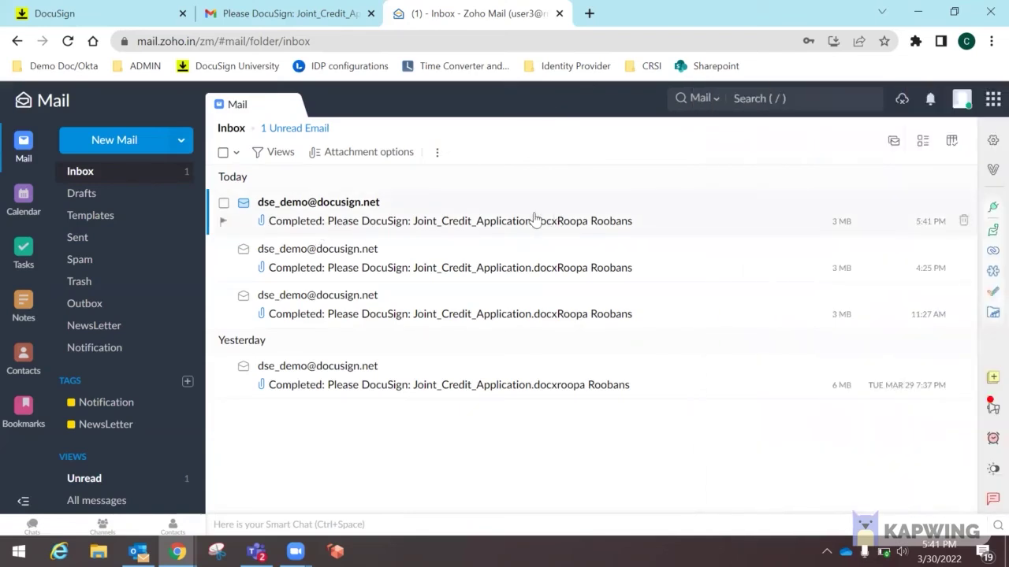
pyautogui.click(301, 207)
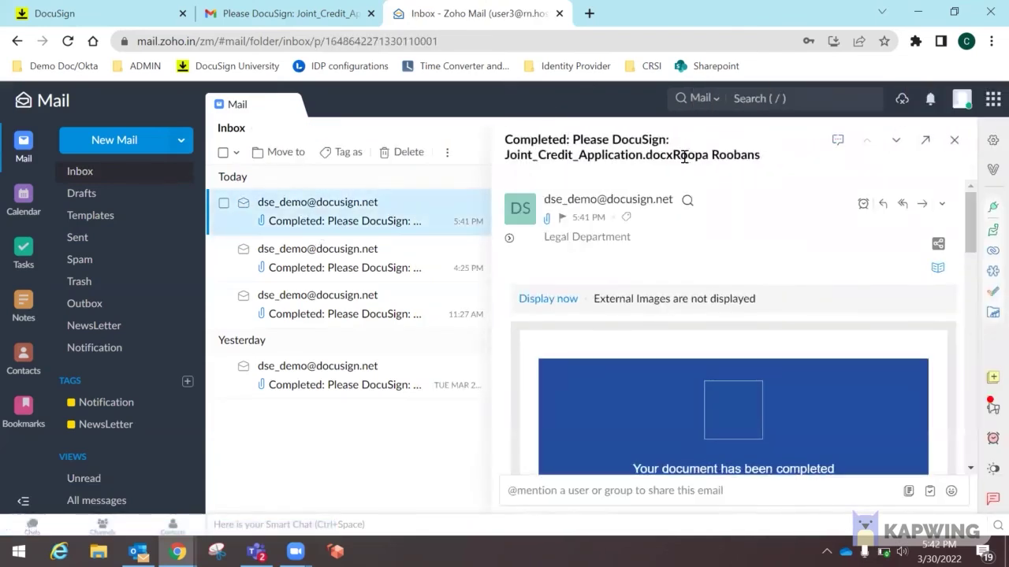
# Step: Read the 'All parties have completed' email for Joint_Credit_Application.docx and view the completed documents
pyautogui.moveTo(674, 154); pyautogui.dragTo(761, 160)
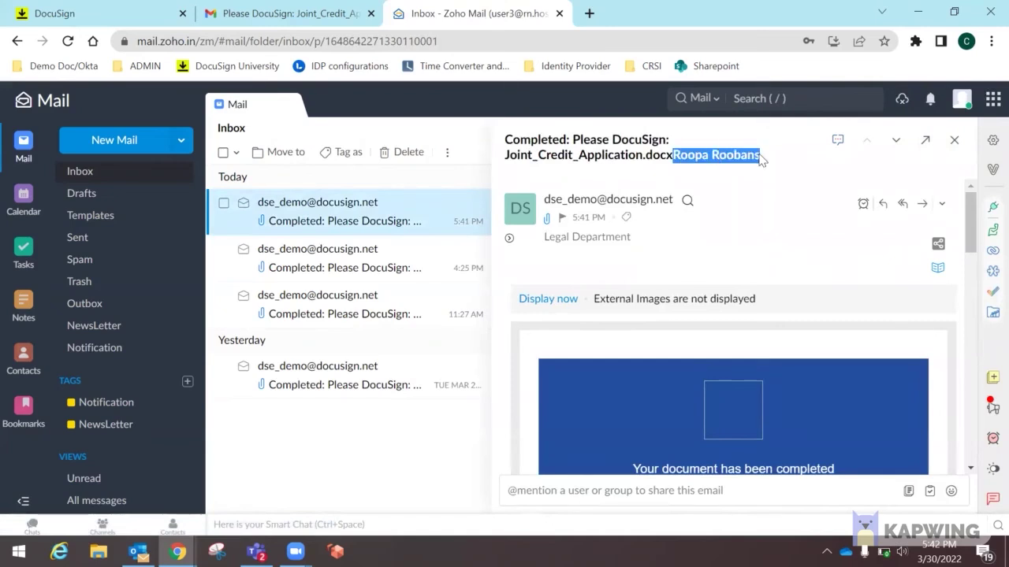
pyautogui.moveTo(971, 225); pyautogui.dragTo(976, 287)
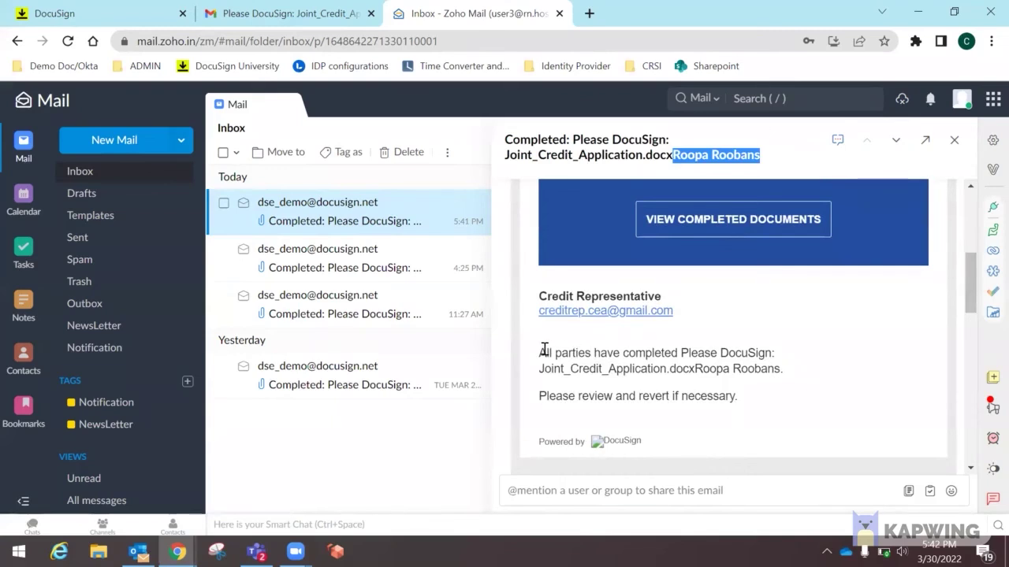
pyautogui.moveTo(540, 352); pyautogui.dragTo(683, 353)
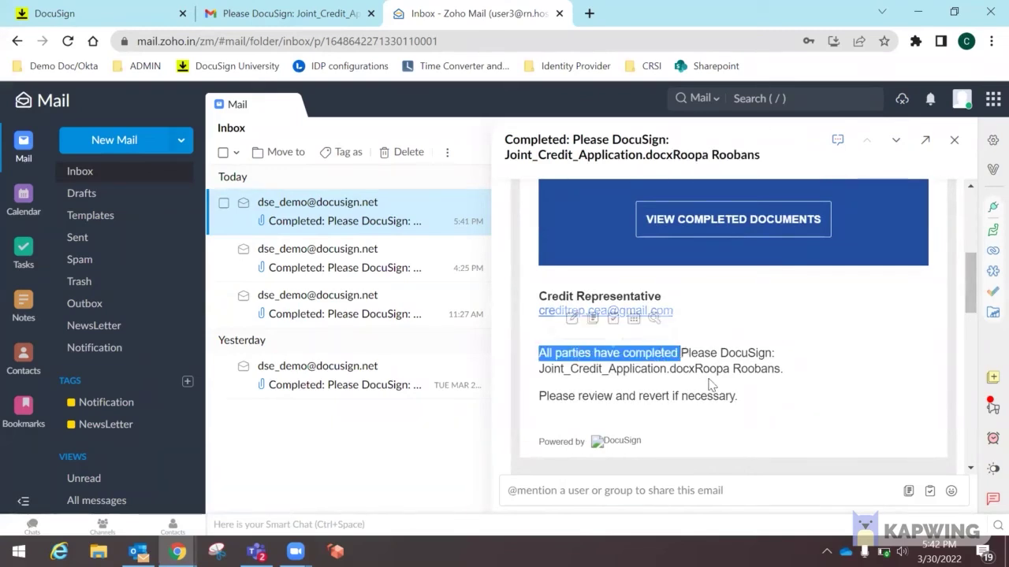
pyautogui.moveTo(697, 369); pyautogui.dragTo(784, 370)
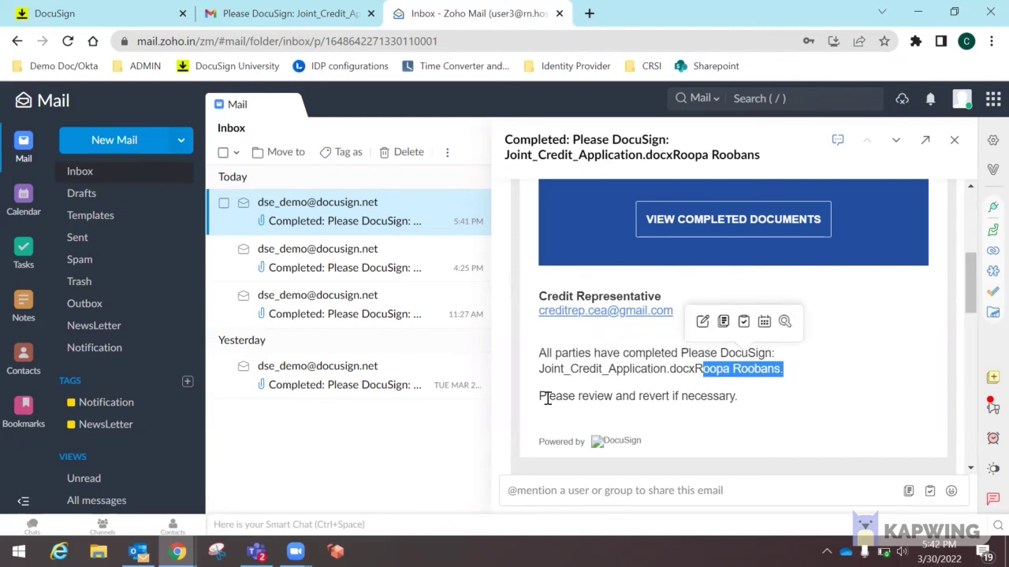
pyautogui.moveTo(541, 398); pyautogui.dragTo(739, 398)
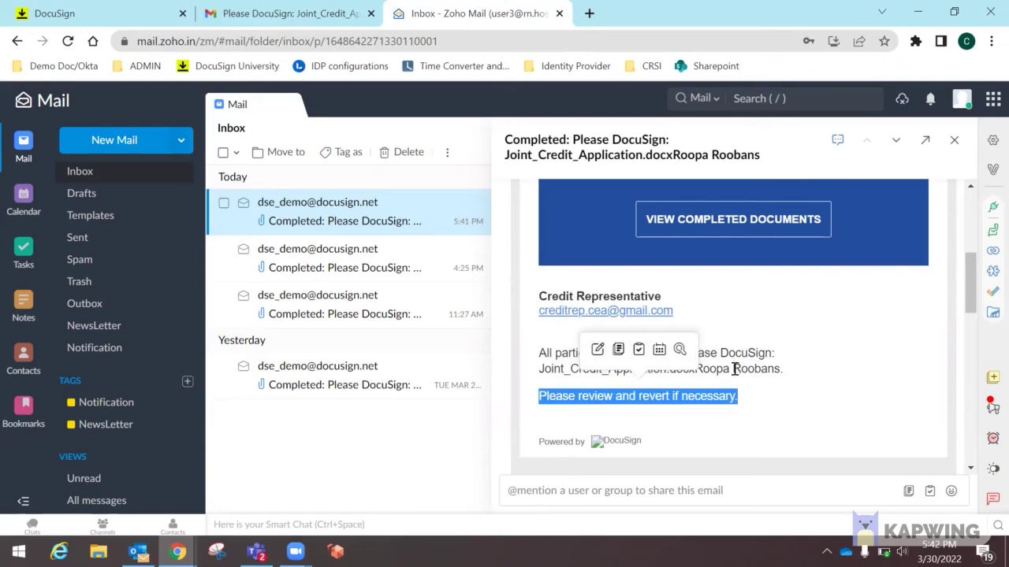
pyautogui.click(746, 221)
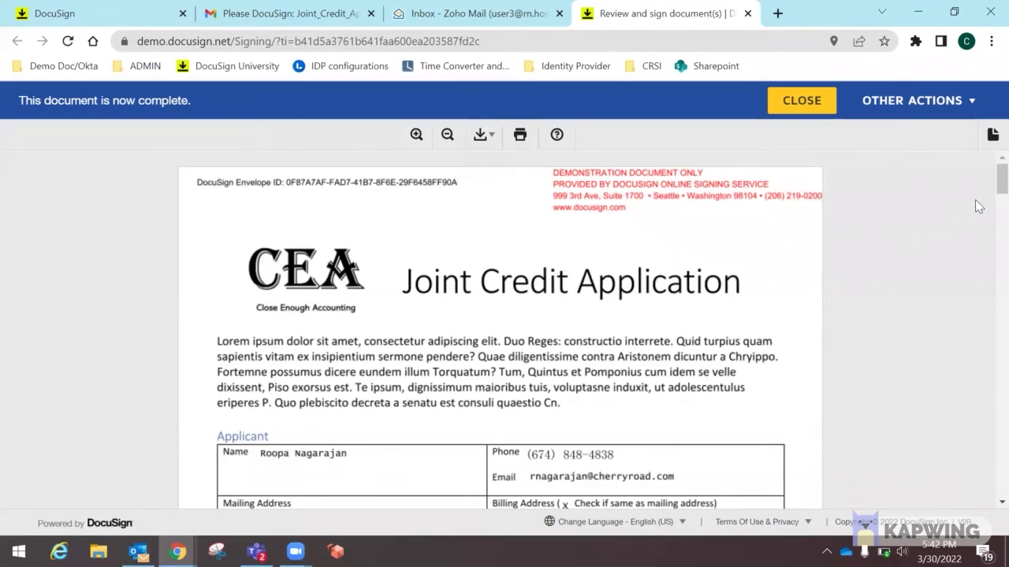
# Step: Review the signed asset statement, CEA initials and both identification images, then close the completed document
pyautogui.scroll(-1, 985, 193)
pyautogui.scroll(-1, 985, 192)
pyautogui.scroll(2, 985, 189)
pyautogui.scroll(-3, 983, 189)
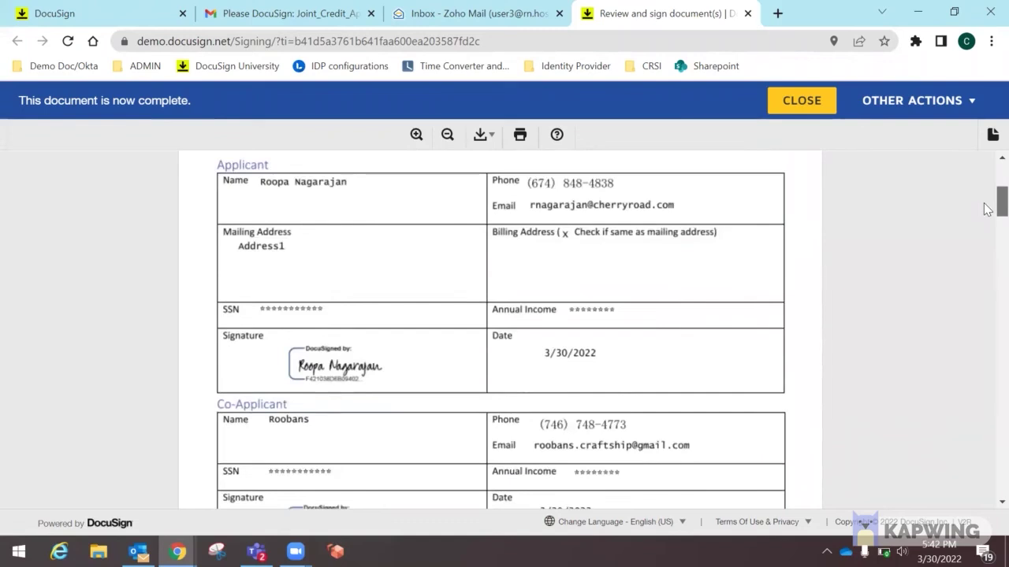
pyautogui.scroll(-2, 983, 209)
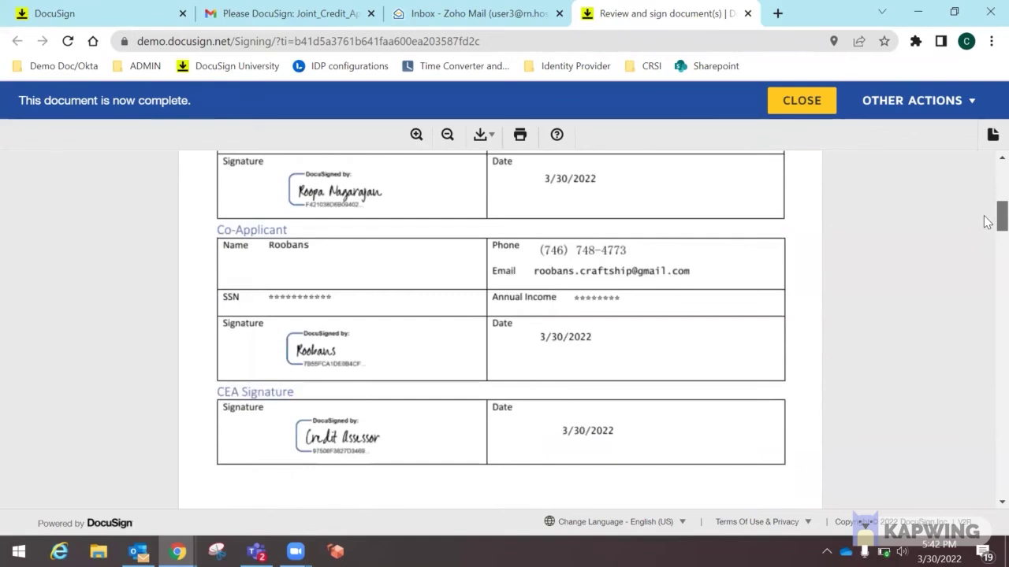
pyautogui.scroll(-4, 984, 223)
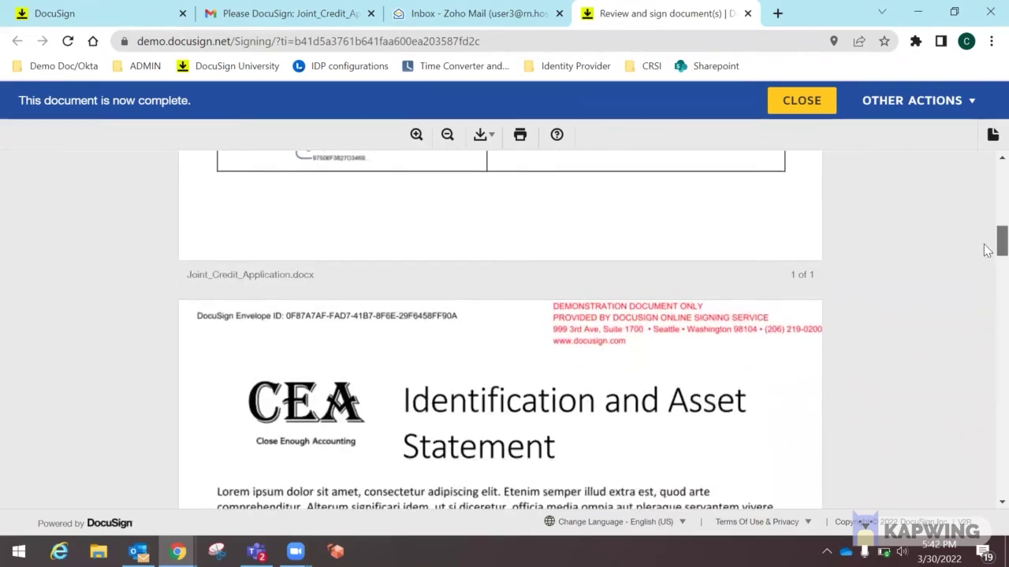
pyautogui.scroll(-4, 983, 268)
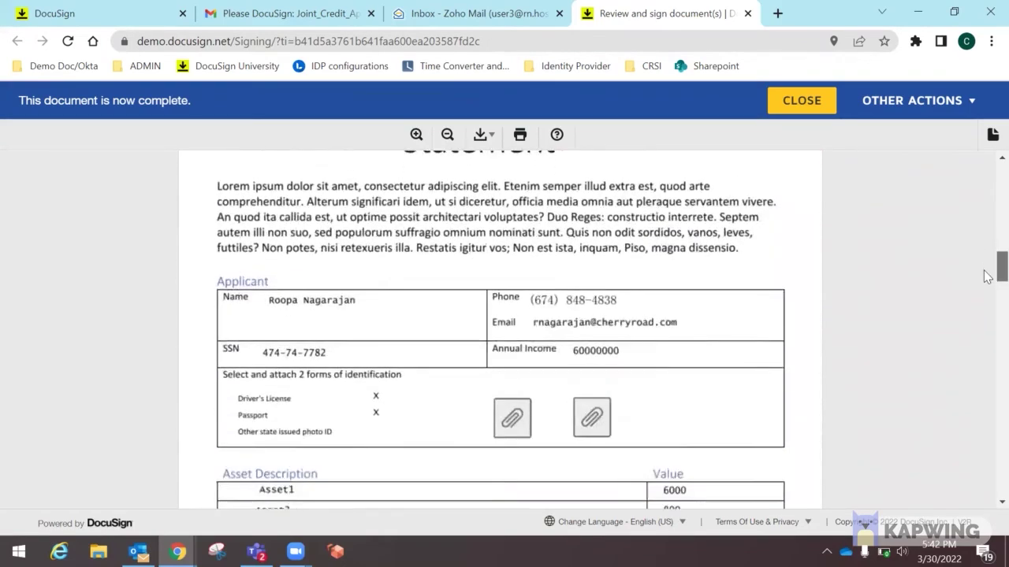
pyautogui.scroll(-1, 987, 283)
pyautogui.scroll(-8, 983, 291)
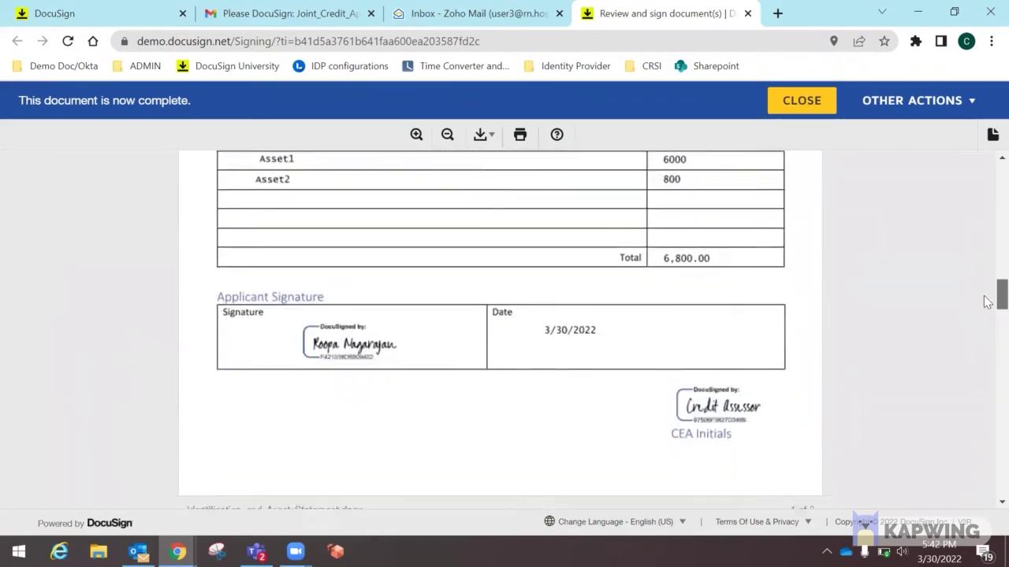
pyautogui.scroll(-4, 983, 353)
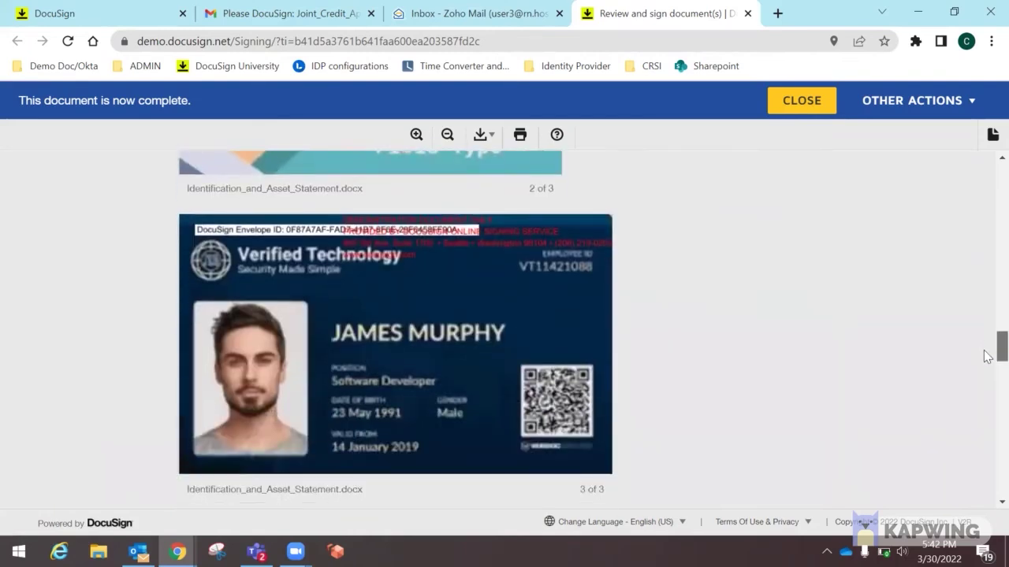
pyautogui.scroll(-2, 987, 381)
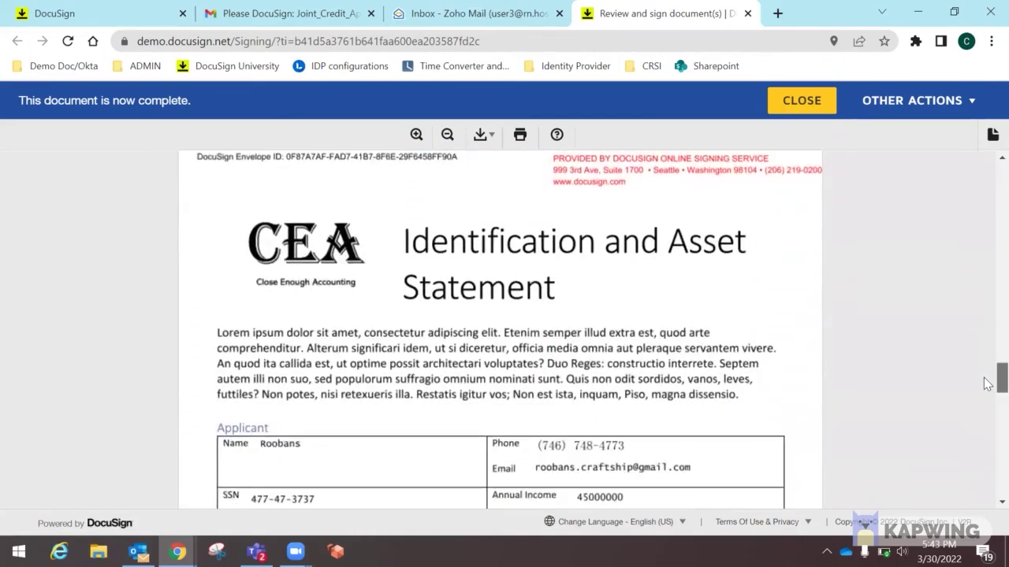
pyautogui.scroll(-3, 987, 384)
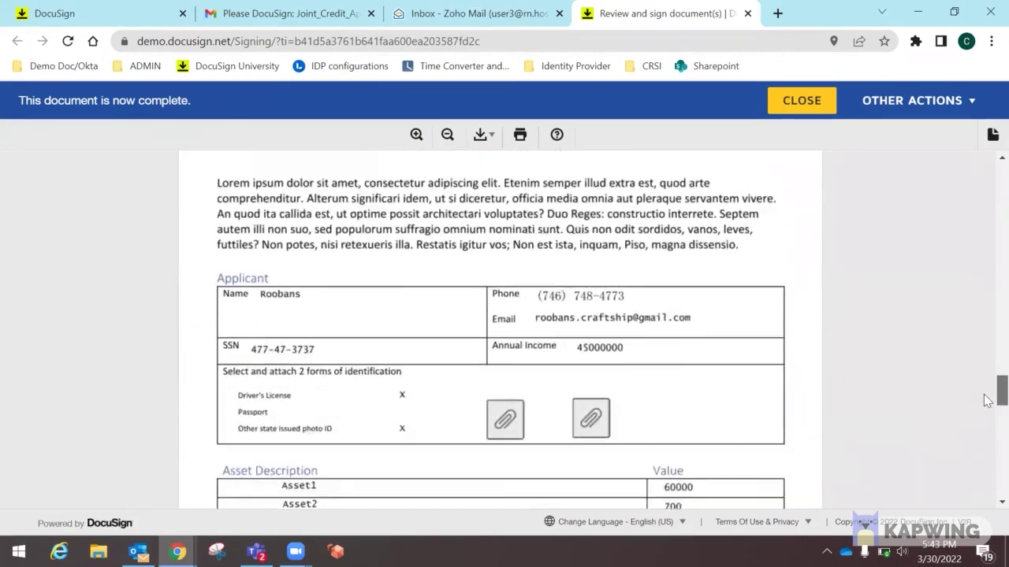
pyautogui.scroll(-1, 987, 401)
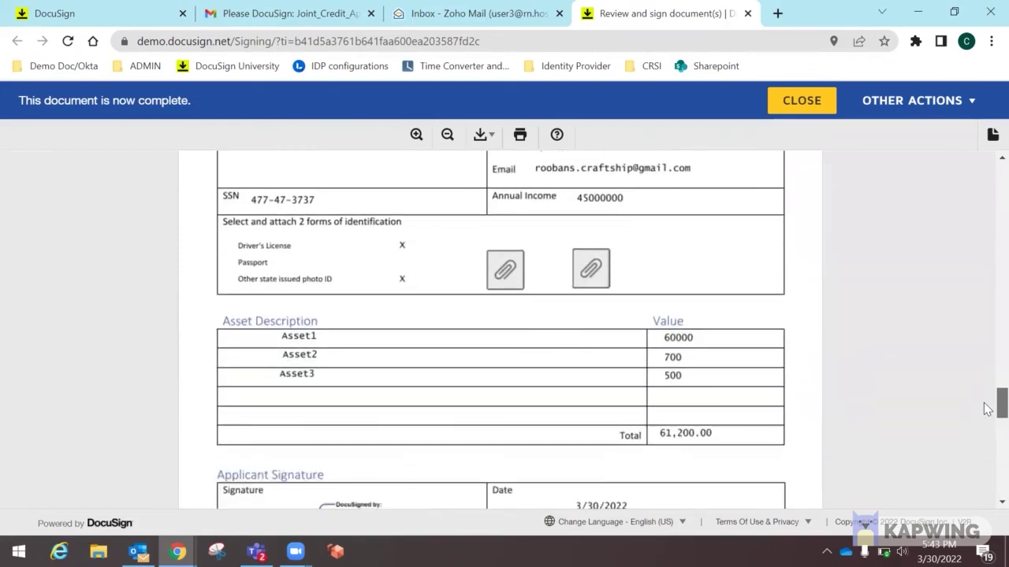
pyautogui.scroll(-12, 987, 410)
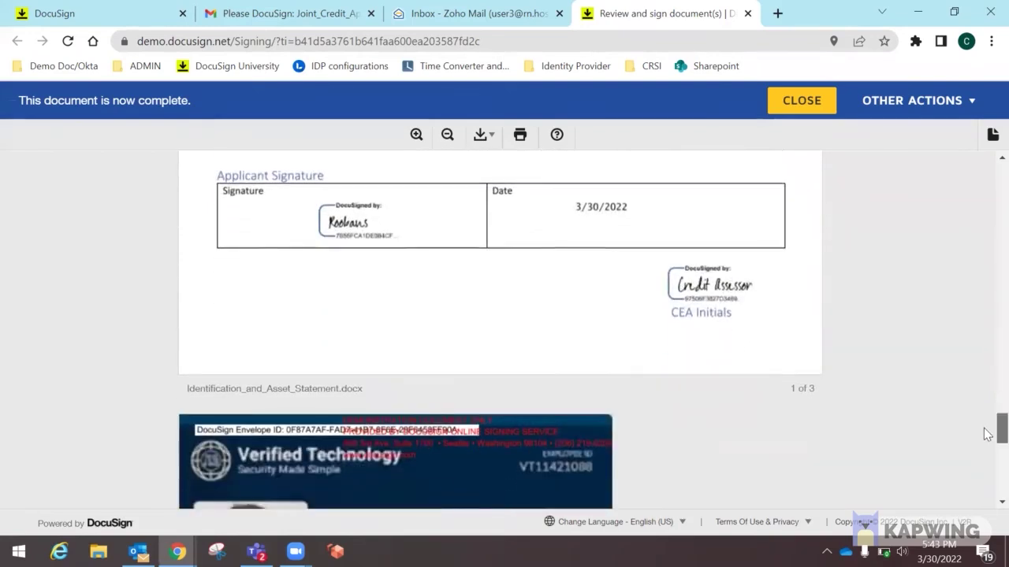
pyautogui.scroll(-3, 987, 480)
pyautogui.scroll(20, 987, 426)
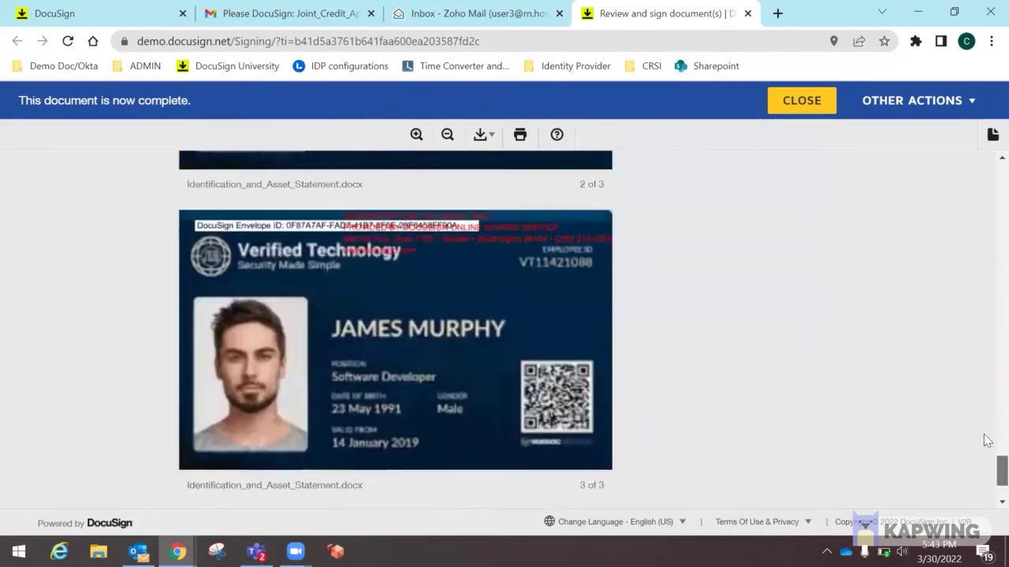
pyautogui.scroll(15, 988, 370)
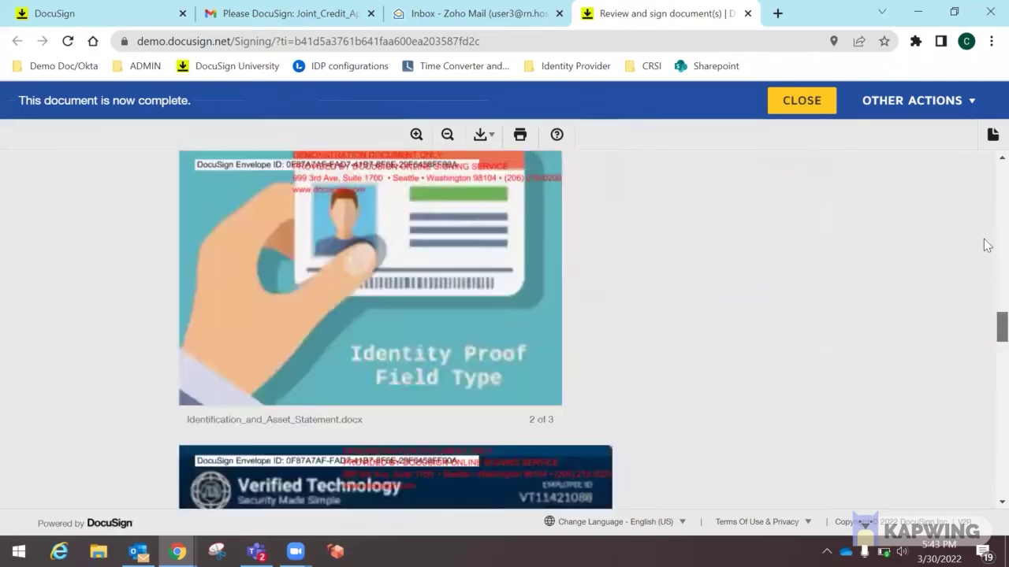
pyautogui.scroll(8, 987, 168)
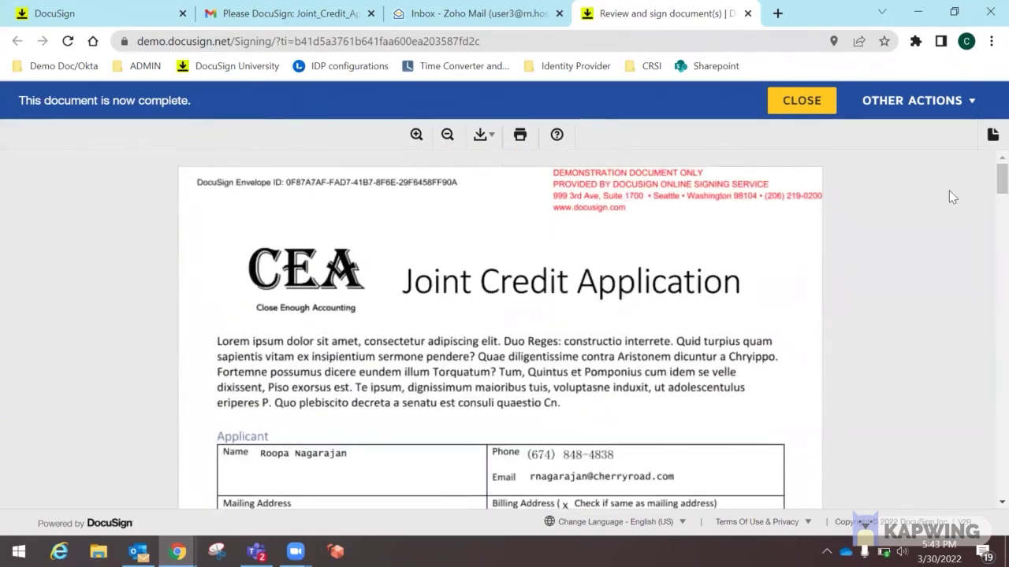
pyautogui.click(812, 106)
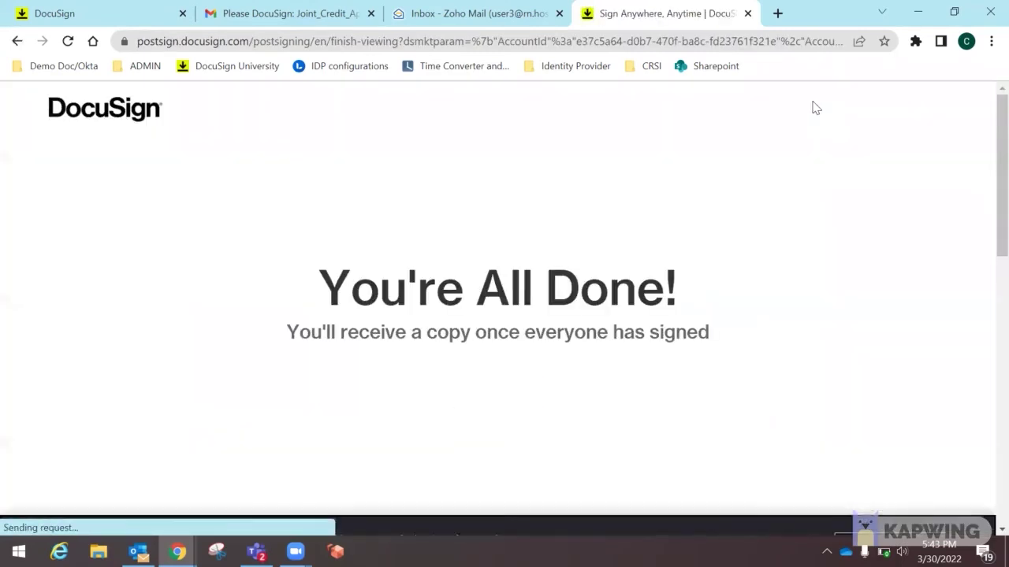
# Step: Back in the DocuSign account, open the latest completed Joint_Credit_Application envelope from Manage's Sent list
pyautogui.click(748, 13)
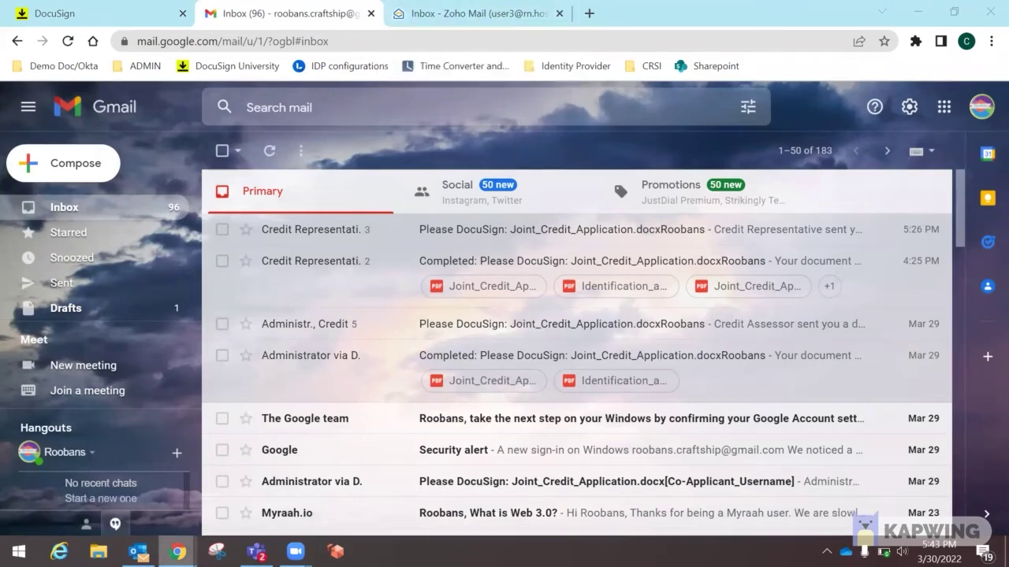
pyautogui.moveTo(178, 552)
pyautogui.click(230, 475)
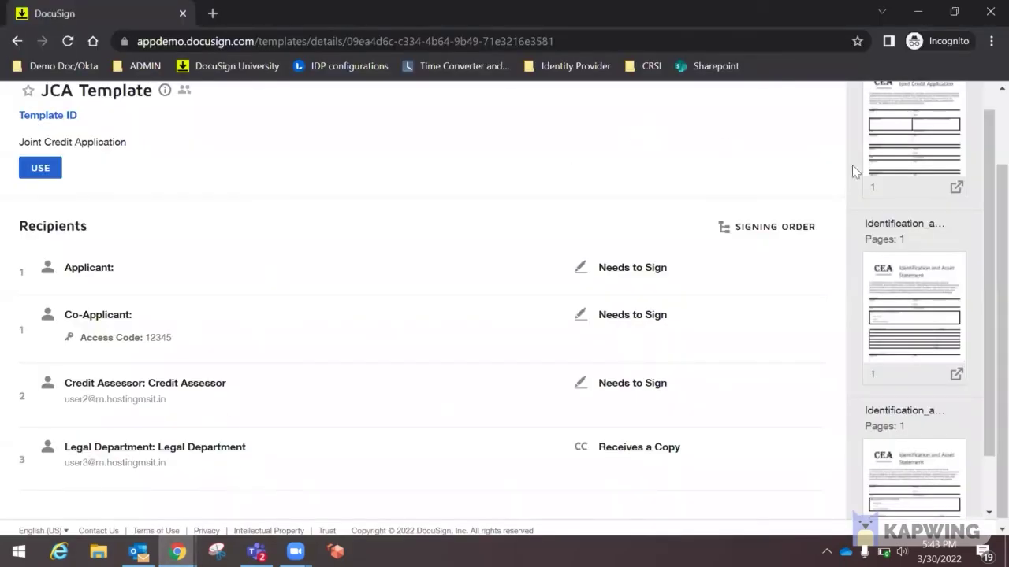
pyautogui.scroll(2, 983, 119)
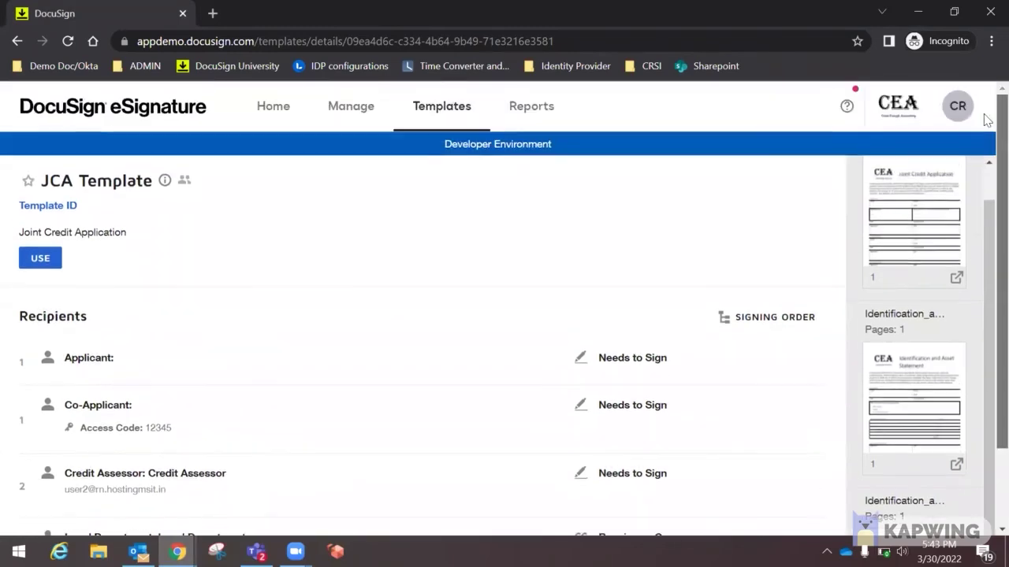
pyautogui.click(953, 115)
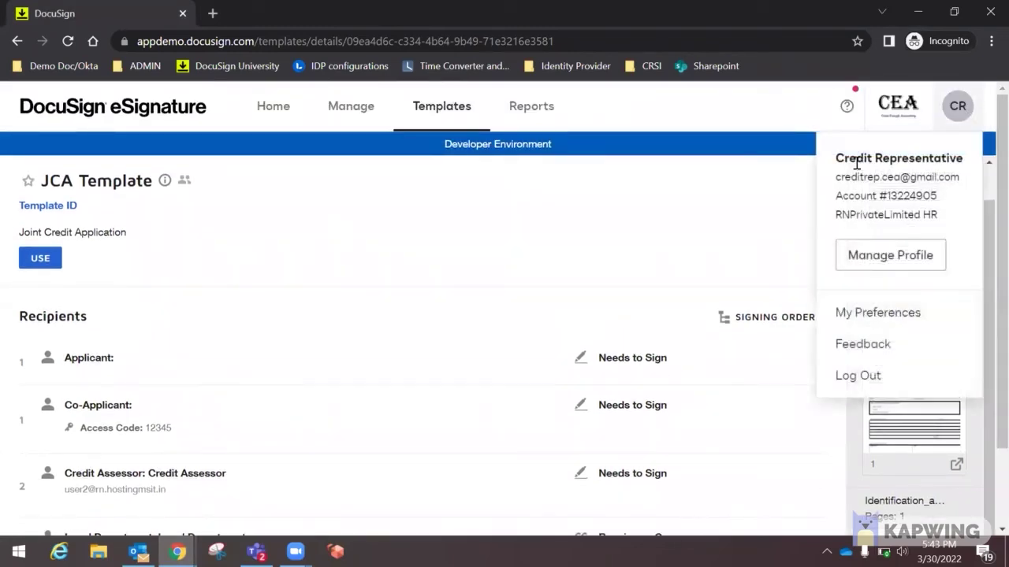
pyautogui.click(676, 223)
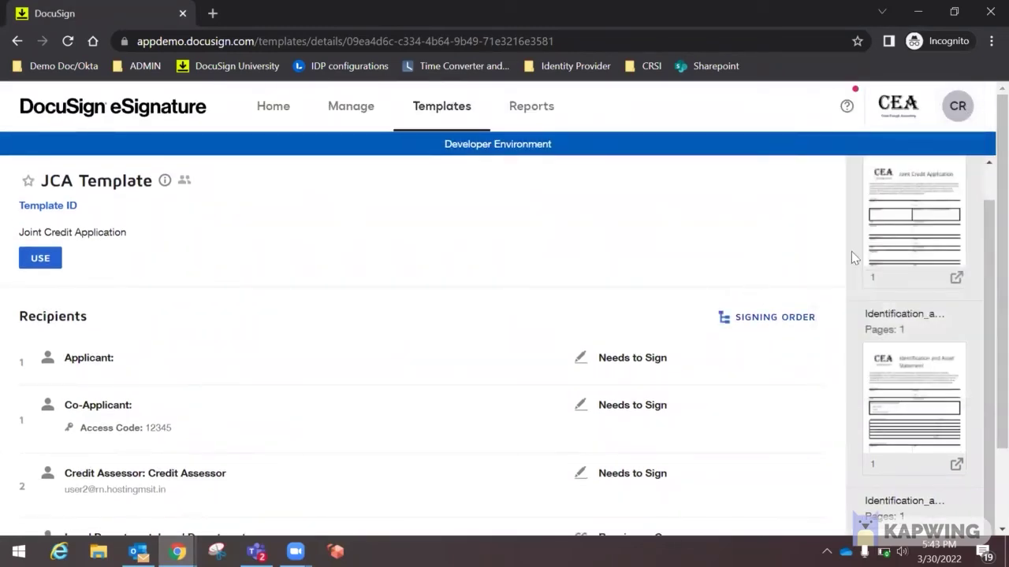
pyautogui.click(351, 106)
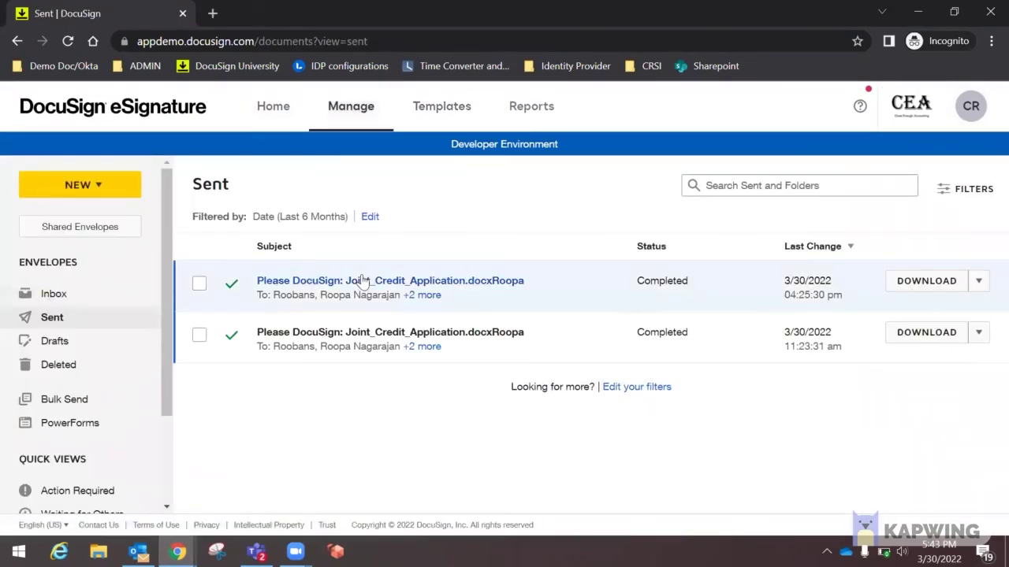
pyautogui.click(502, 281)
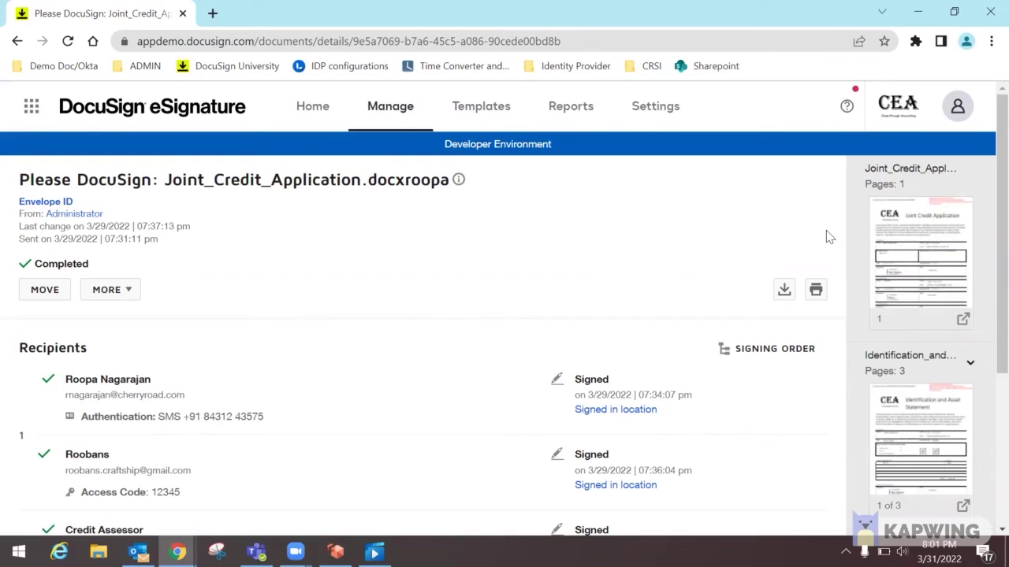
pyautogui.click(912, 236)
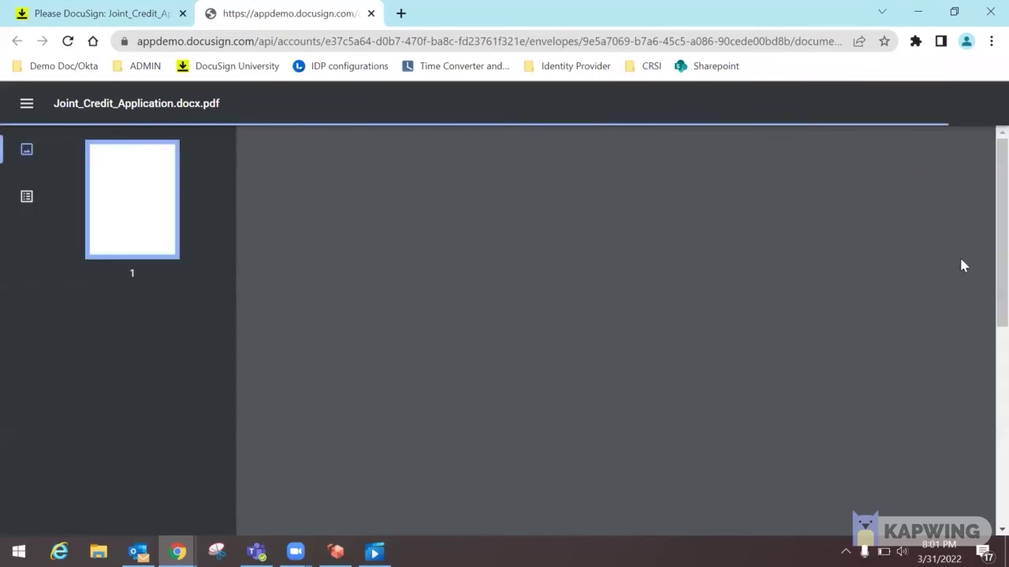
pyautogui.scroll(-1, 981, 276)
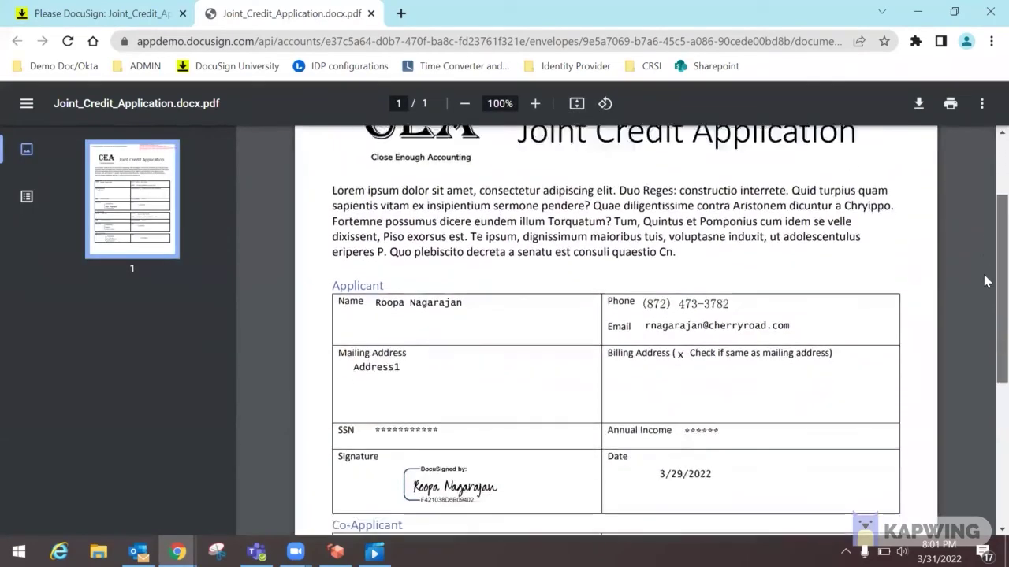
pyautogui.scroll(-4, 985, 281)
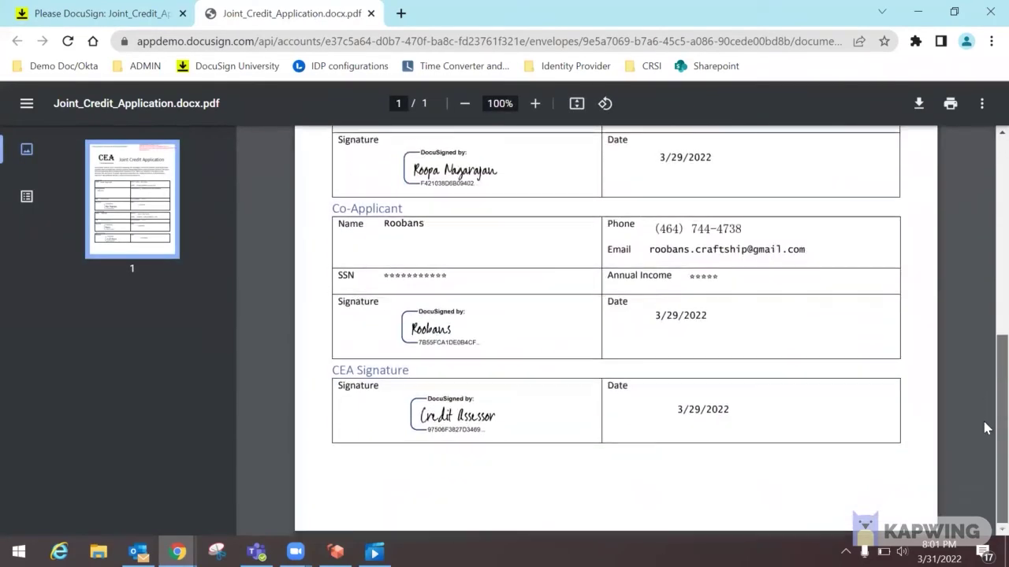
pyautogui.scroll(6, 984, 423)
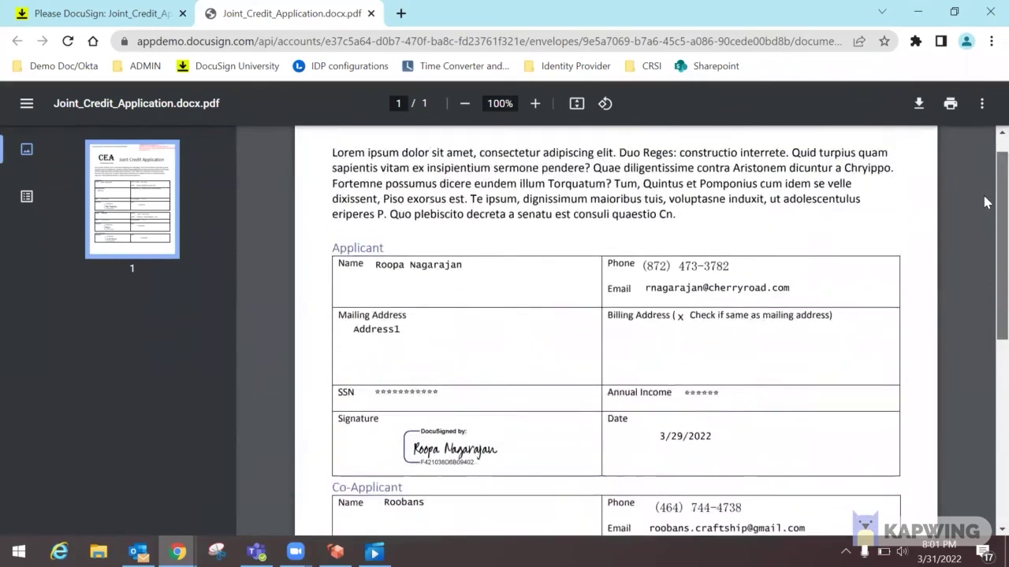
pyautogui.click(371, 13)
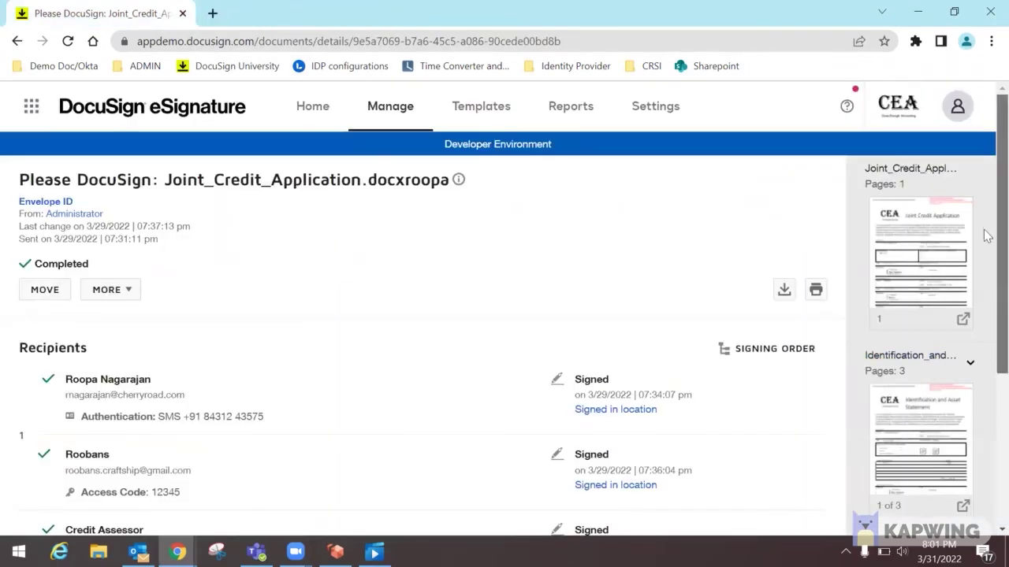
pyautogui.scroll(-2, 985, 284)
pyautogui.scroll(1, 985, 291)
pyautogui.scroll(-2, 984, 327)
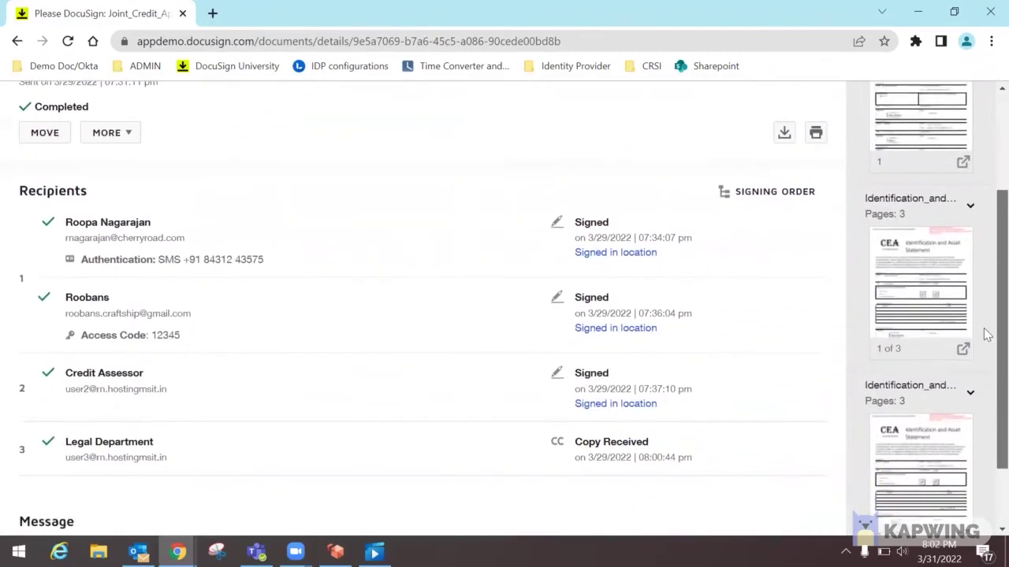
pyautogui.scroll(-1, 987, 358)
pyautogui.scroll(-1, 987, 371)
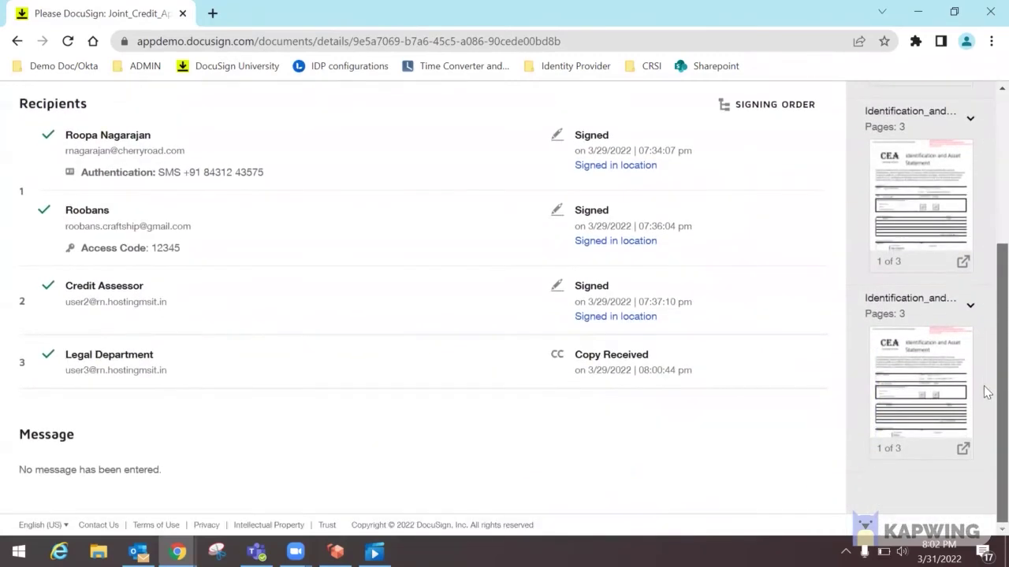
pyautogui.scroll(3, 985, 370)
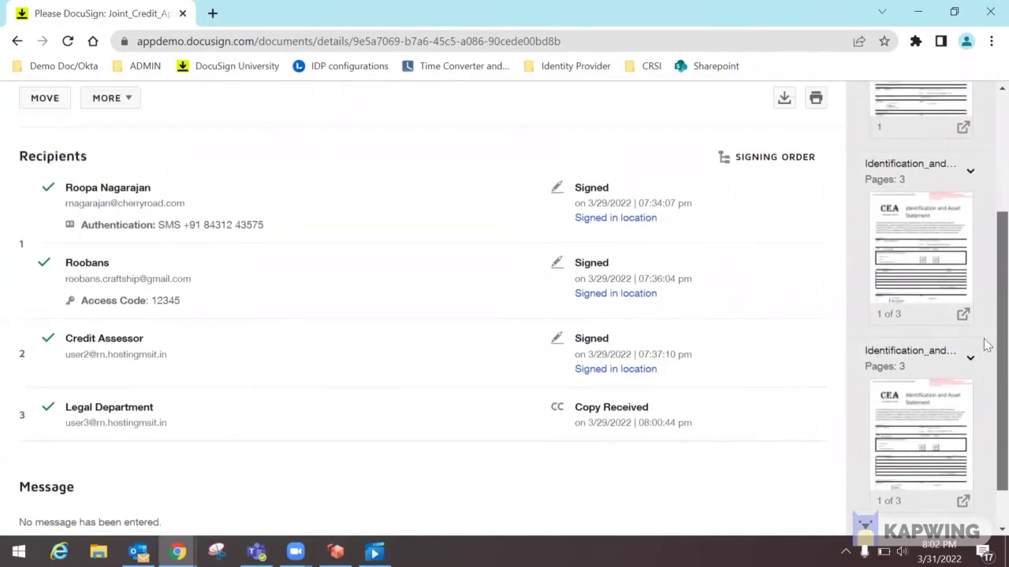
pyautogui.scroll(3, 987, 314)
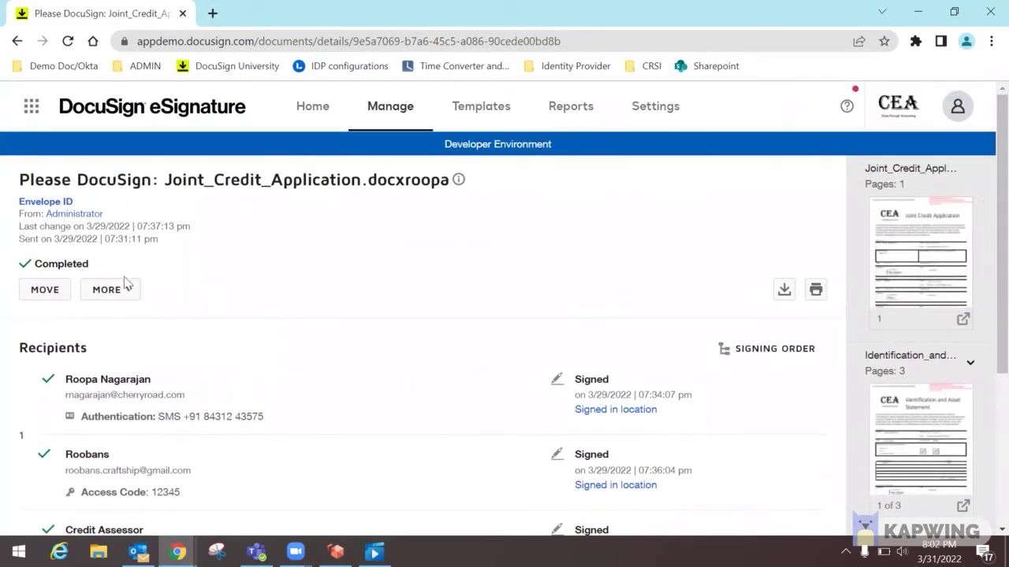
pyautogui.click(113, 291)
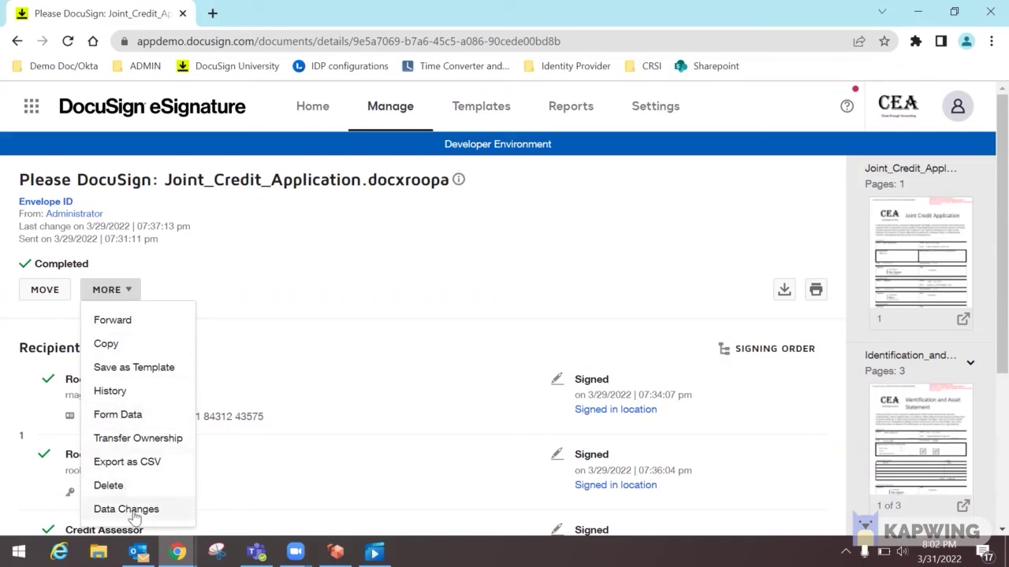
pyautogui.click(243, 310)
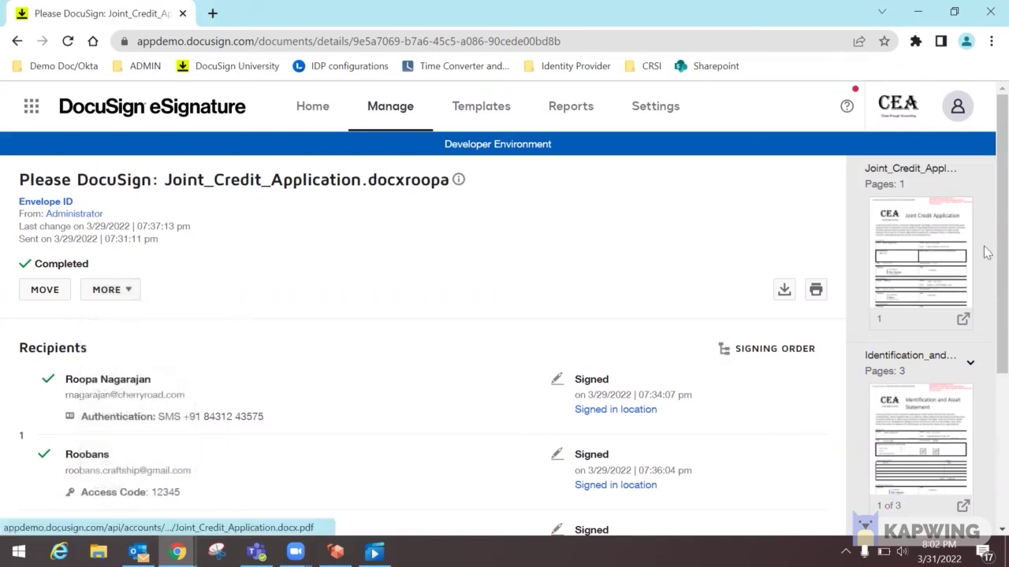
pyautogui.scroll(-2, 930, 256)
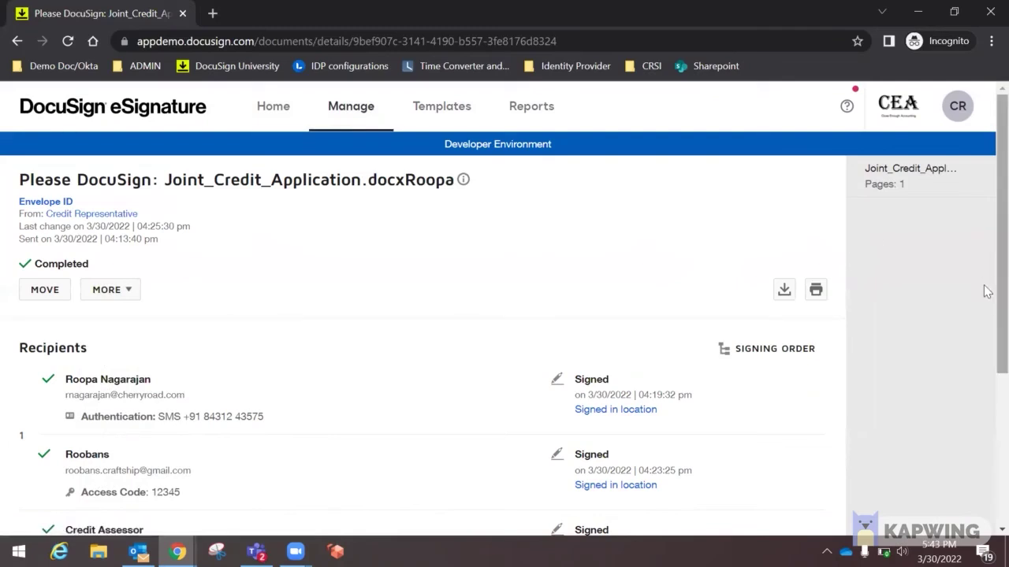
pyautogui.scroll(-2, 985, 289)
pyautogui.scroll(-1, 986, 365)
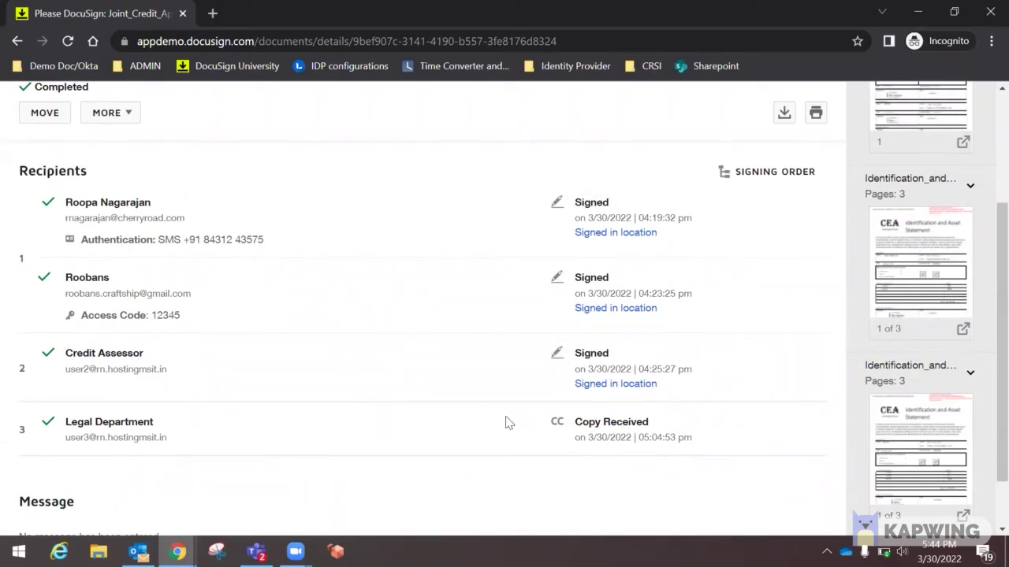
pyautogui.click(753, 178)
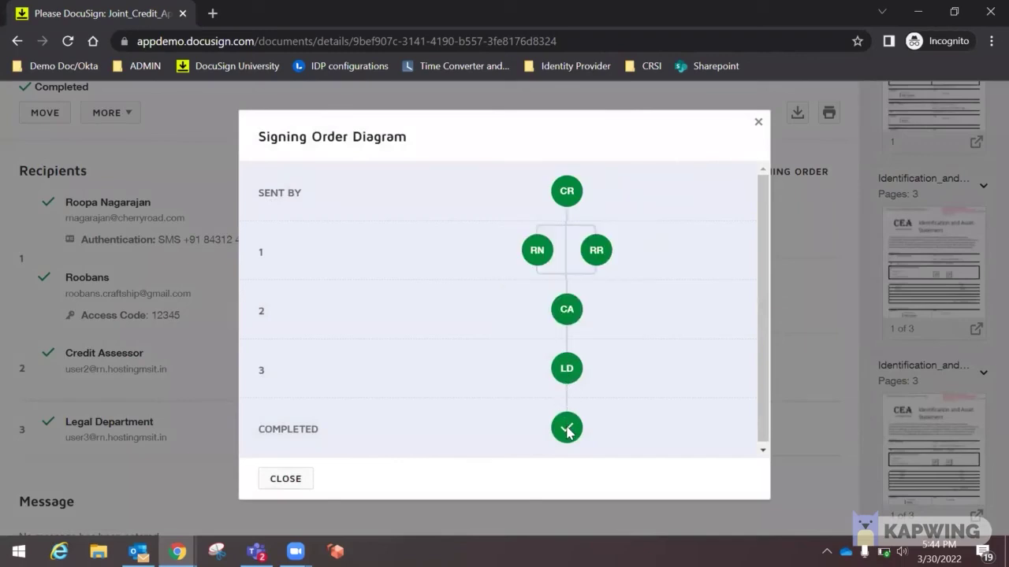
pyautogui.click(286, 479)
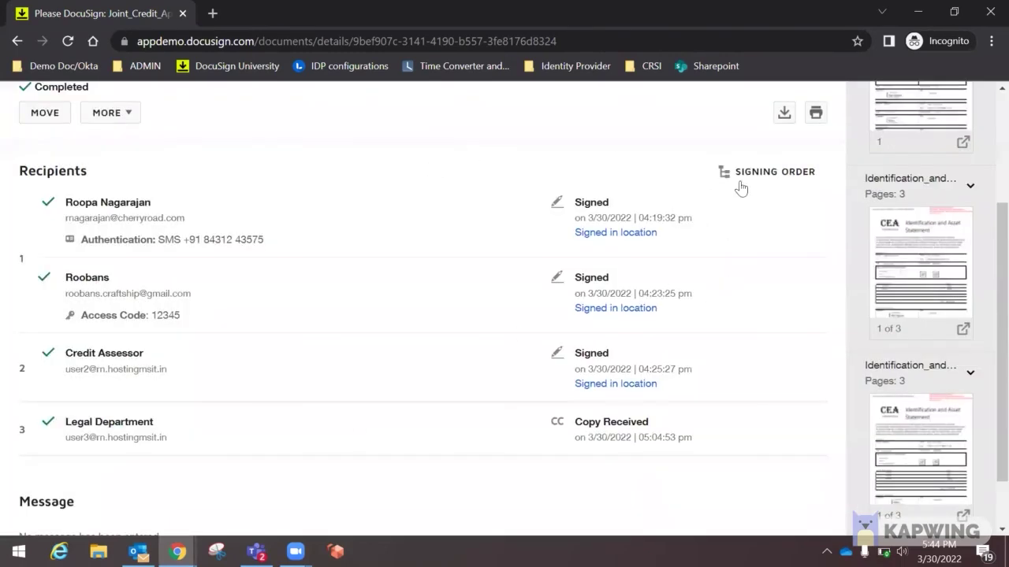
# Step: Open the History of the newest completed Joint_Credit_Application envelope (04:25:30 pm) in the Sent list
pyautogui.scroll(3, 988, 107)
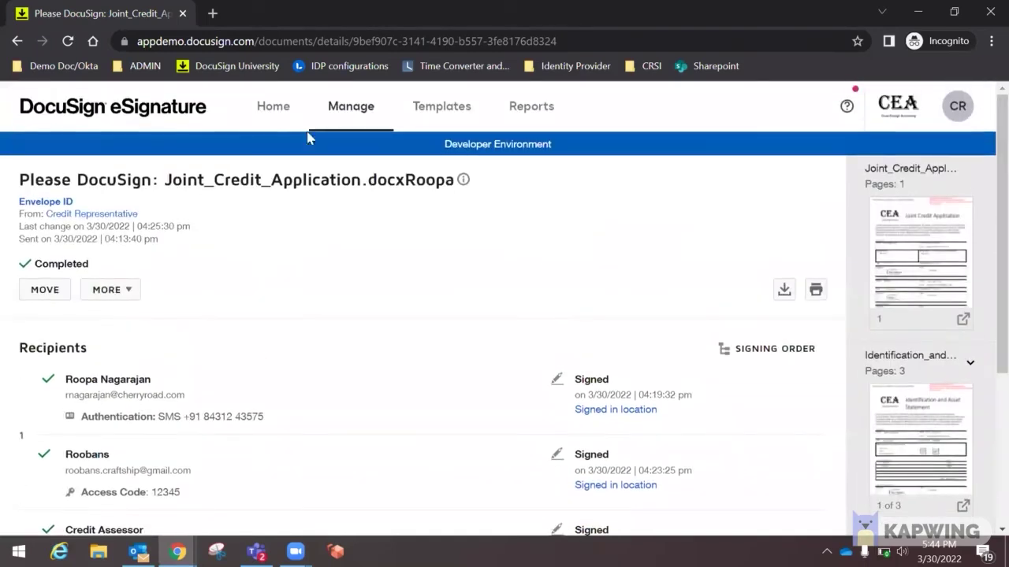
pyautogui.click(431, 107)
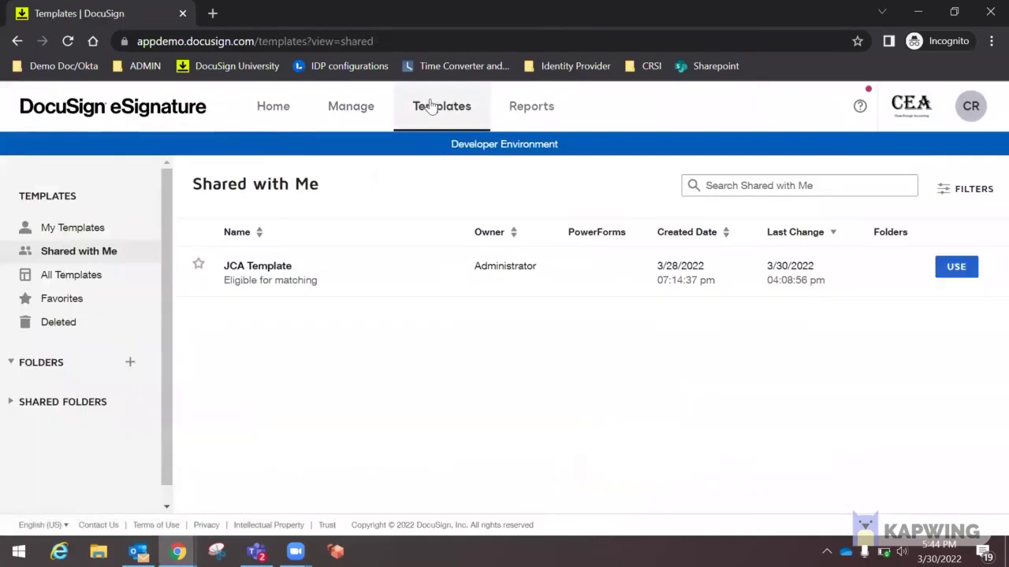
pyautogui.click(349, 106)
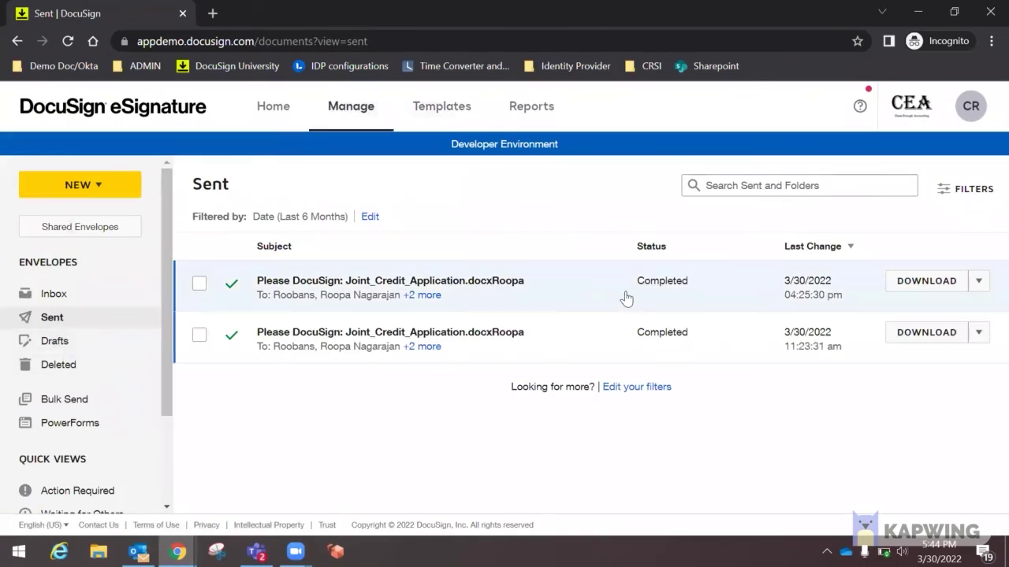
pyautogui.click(979, 282)
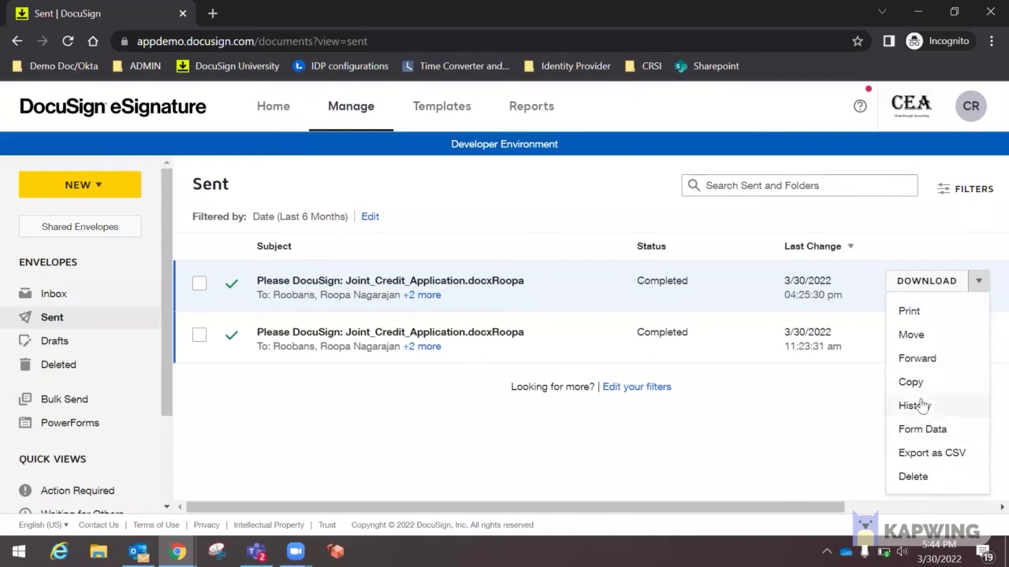
pyautogui.click(917, 406)
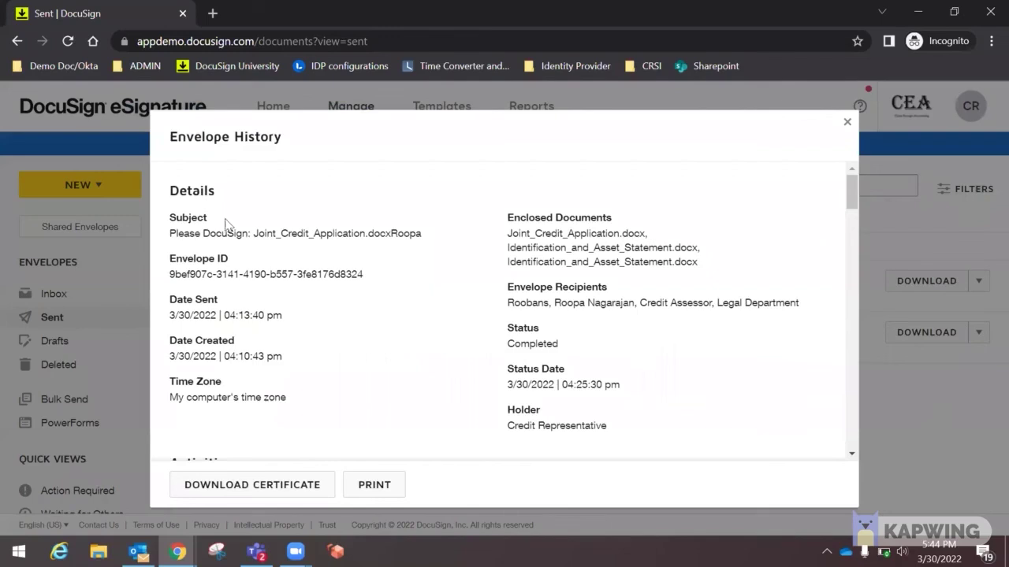
pyautogui.moveTo(169, 236); pyautogui.dragTo(433, 237)
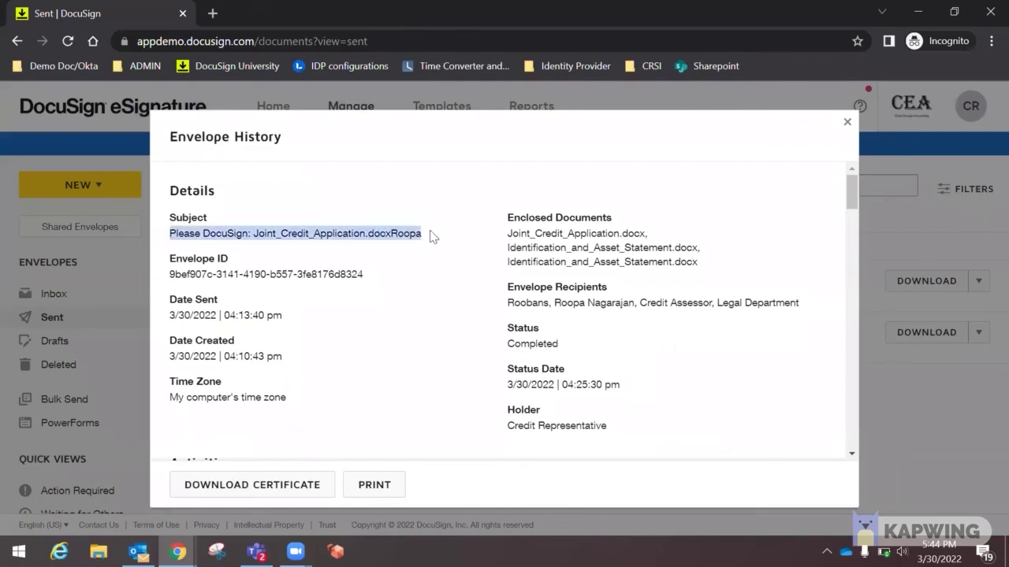
pyautogui.moveTo(171, 272); pyautogui.dragTo(178, 272)
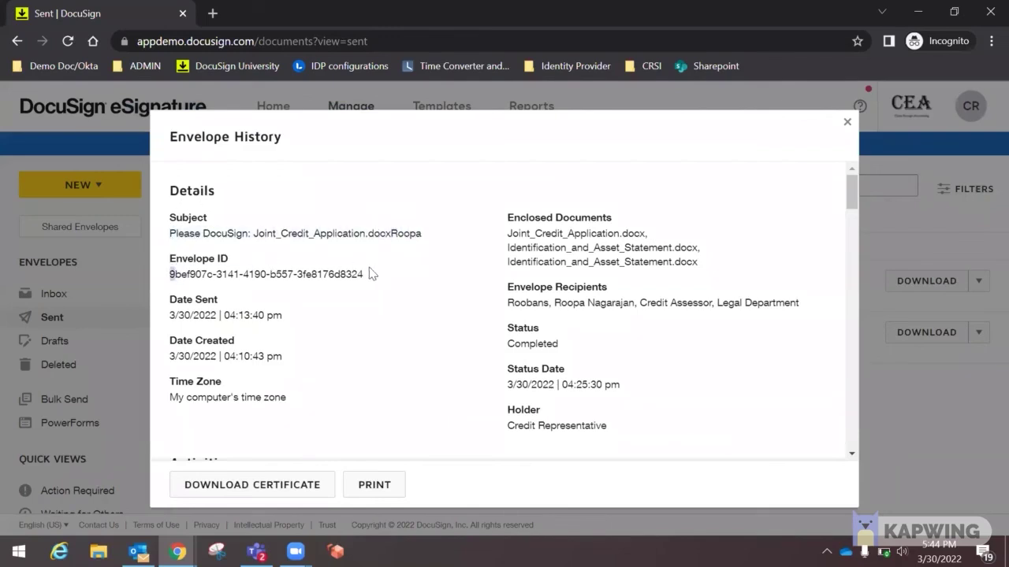
pyautogui.moveTo(372, 274); pyautogui.dragTo(368, 273)
pyautogui.moveTo(200, 316); pyautogui.dragTo(275, 315)
pyautogui.doubleClick(272, 354)
pyautogui.click(272, 355)
pyautogui.moveTo(508, 344); pyautogui.dragTo(574, 348)
pyautogui.moveTo(512, 233); pyautogui.dragTo(701, 263)
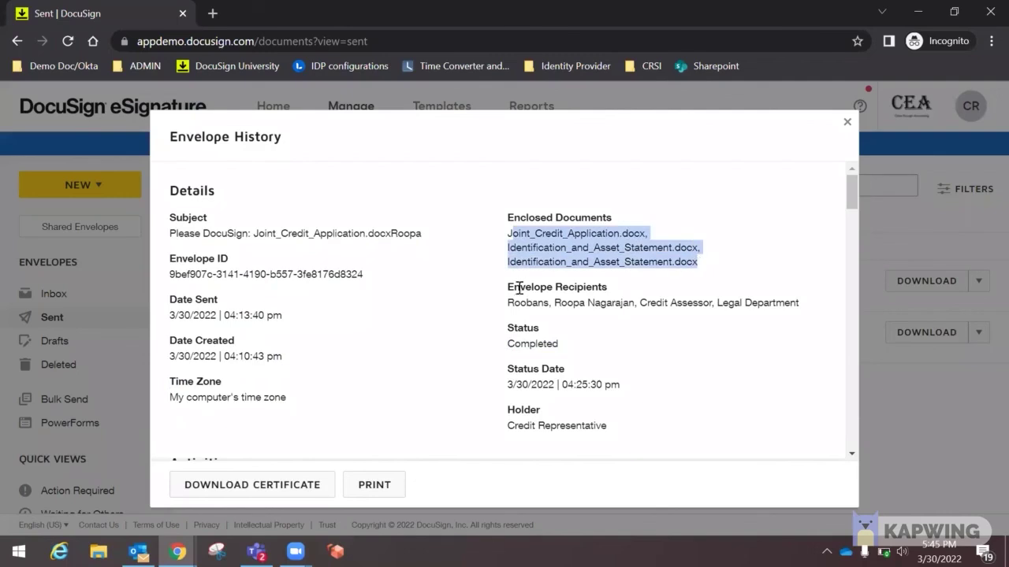
pyautogui.moveTo(504, 304); pyautogui.dragTo(799, 303)
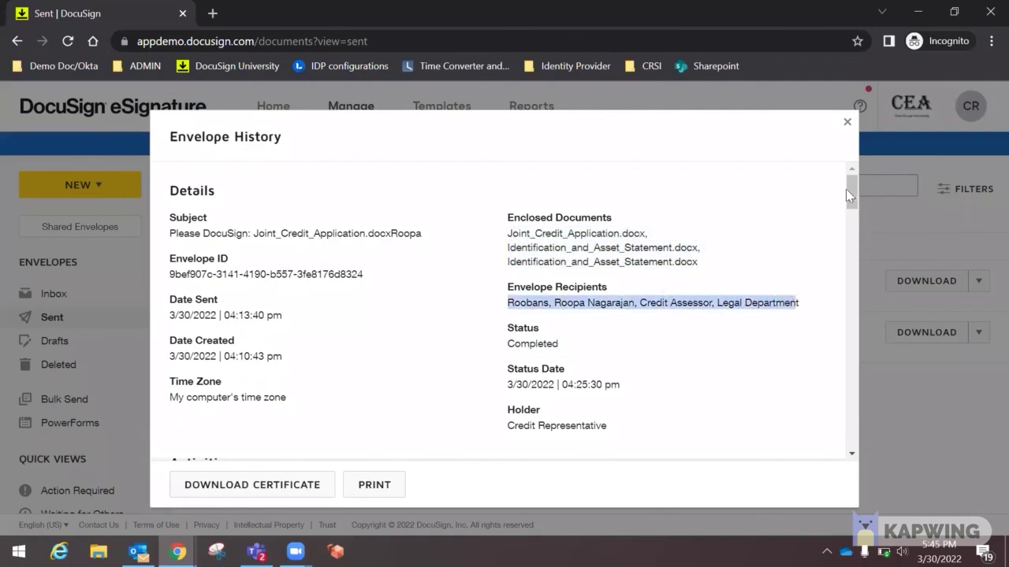
pyautogui.moveTo(851, 190); pyautogui.dragTo(857, 220)
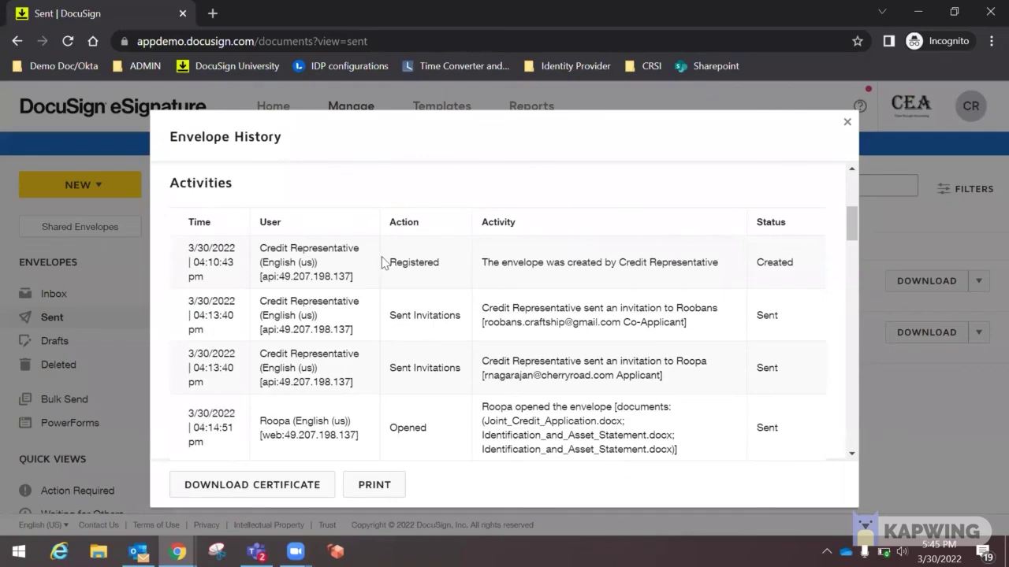
# Step: Review early history entries, from Registered and SMS Authentication Passed through the 04:19:32 signing
pyautogui.doubleClick(442, 262)
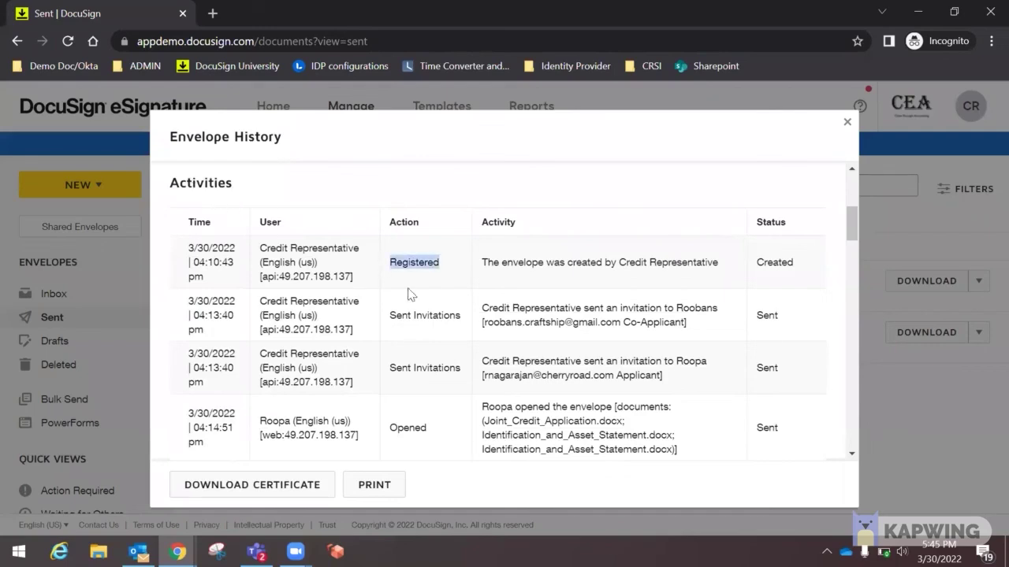
pyautogui.moveTo(391, 316); pyautogui.dragTo(466, 315)
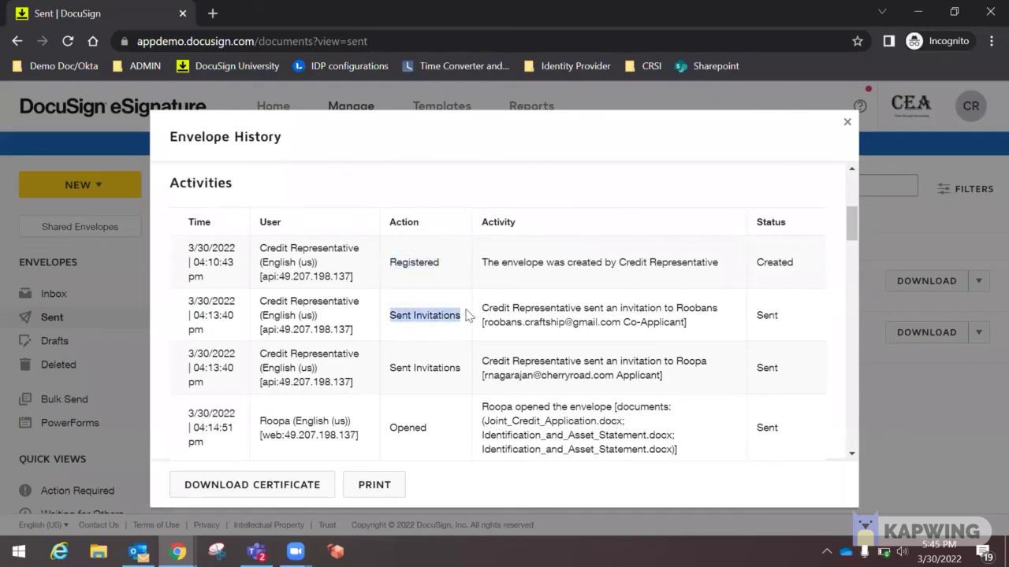
pyautogui.click(394, 426)
pyautogui.moveTo(394, 426); pyautogui.dragTo(459, 428)
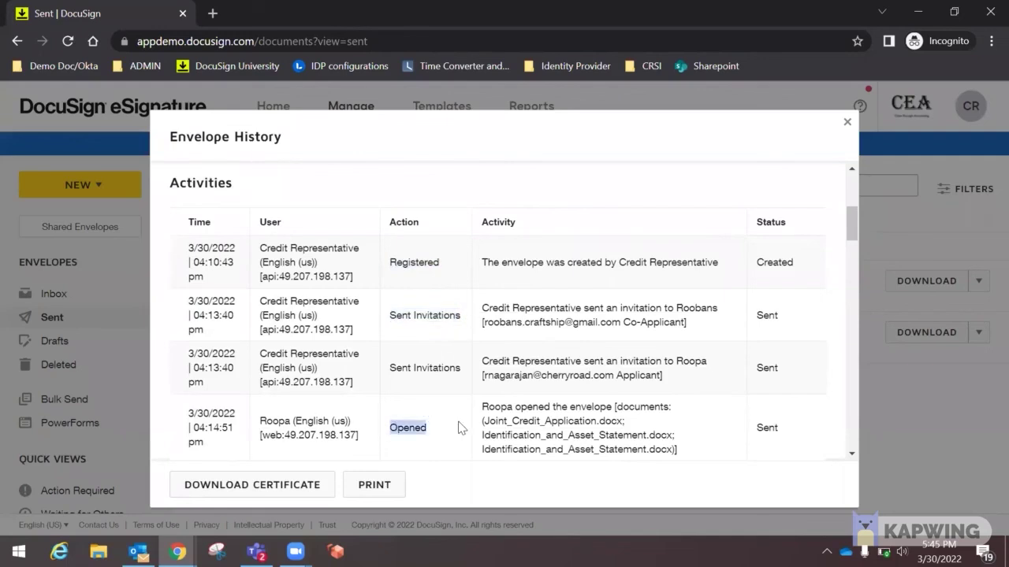
pyautogui.moveTo(848, 224); pyautogui.dragTo(859, 274)
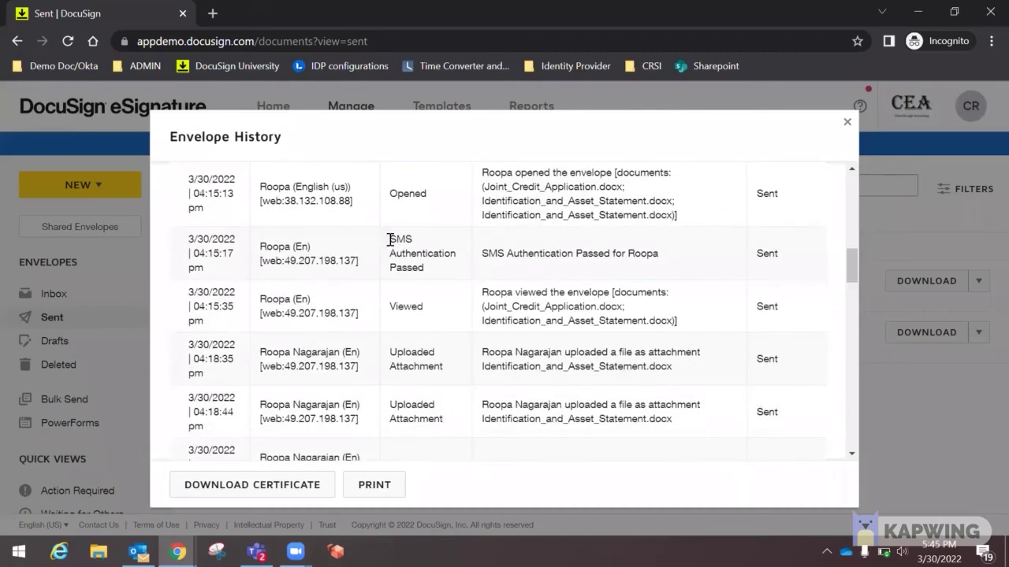
pyautogui.moveTo(389, 239); pyautogui.dragTo(434, 274)
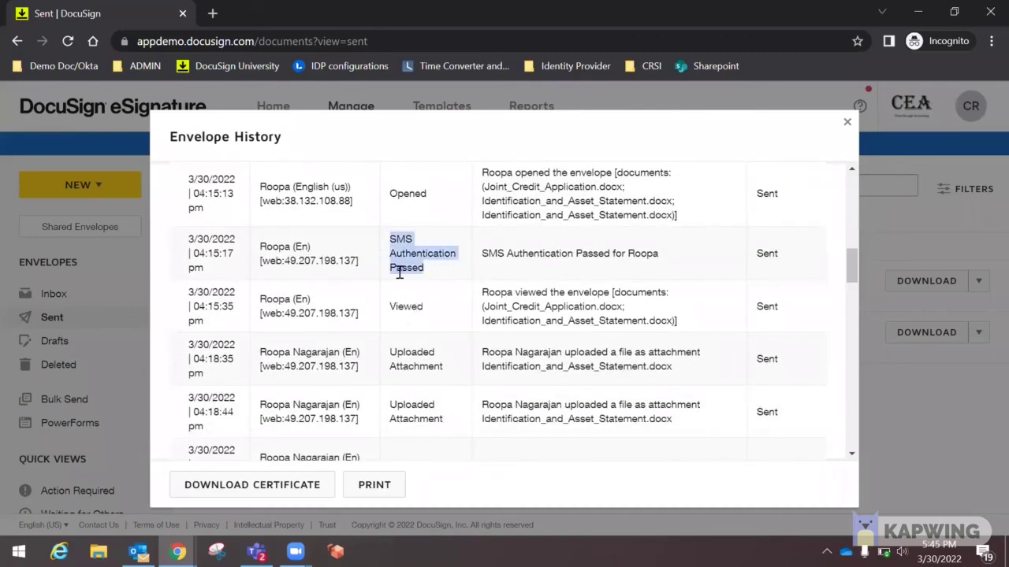
pyautogui.moveTo(391, 309); pyautogui.dragTo(427, 309)
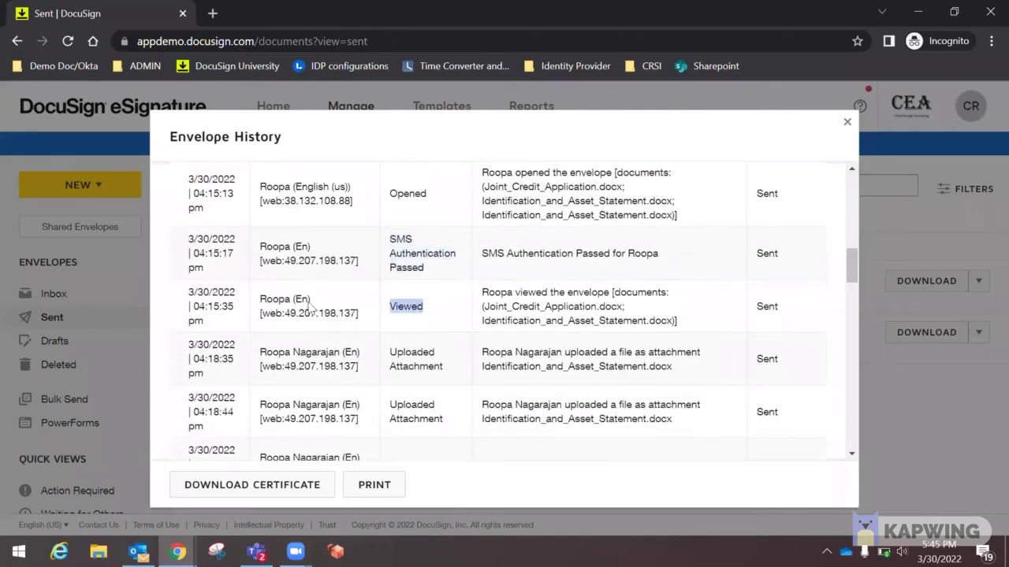
pyautogui.moveTo(184, 292); pyautogui.dragTo(687, 277)
pyautogui.moveTo(390, 241); pyautogui.dragTo(443, 263)
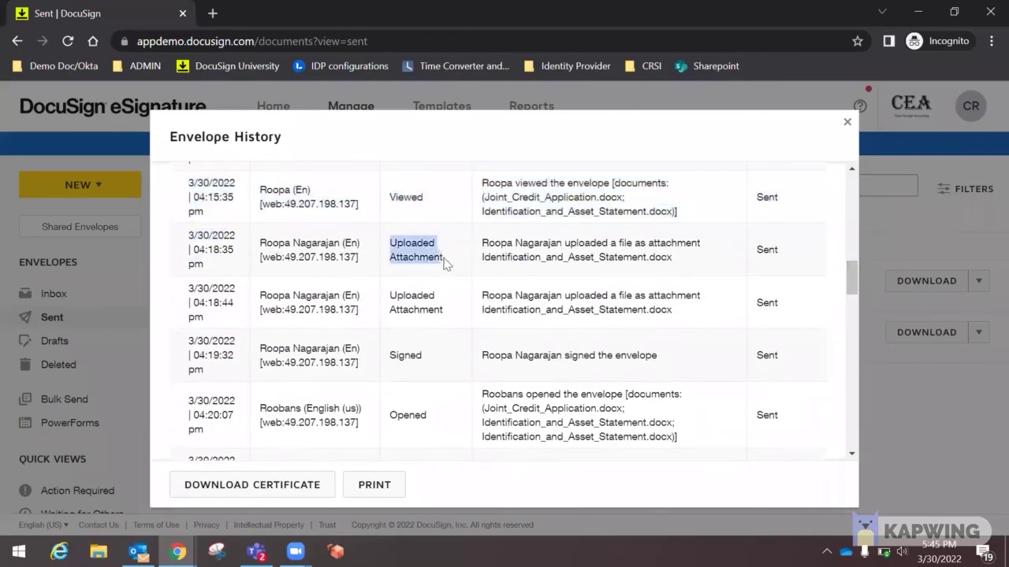
pyautogui.moveTo(391, 297); pyautogui.dragTo(454, 309)
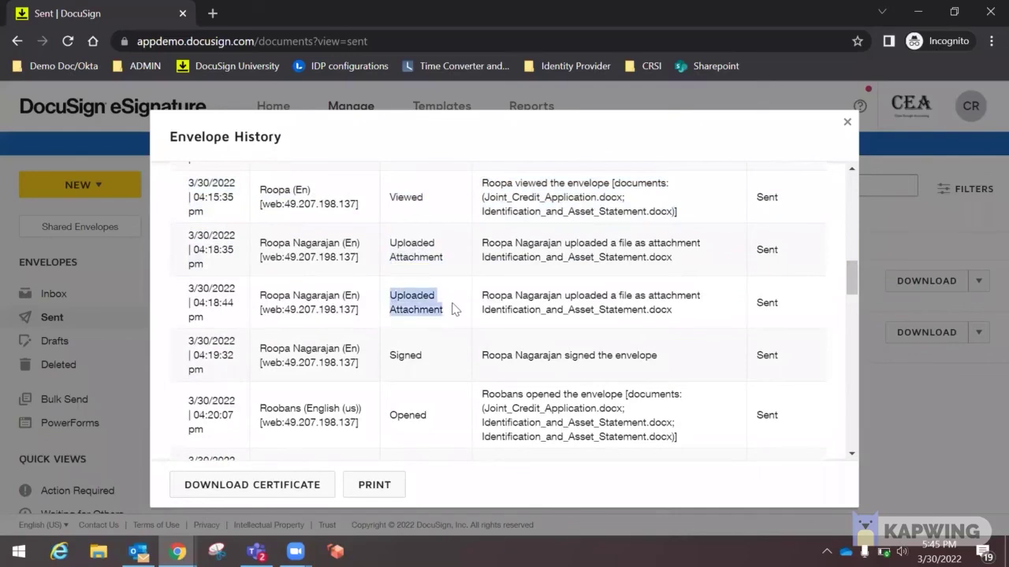
pyautogui.doubleClick(420, 356)
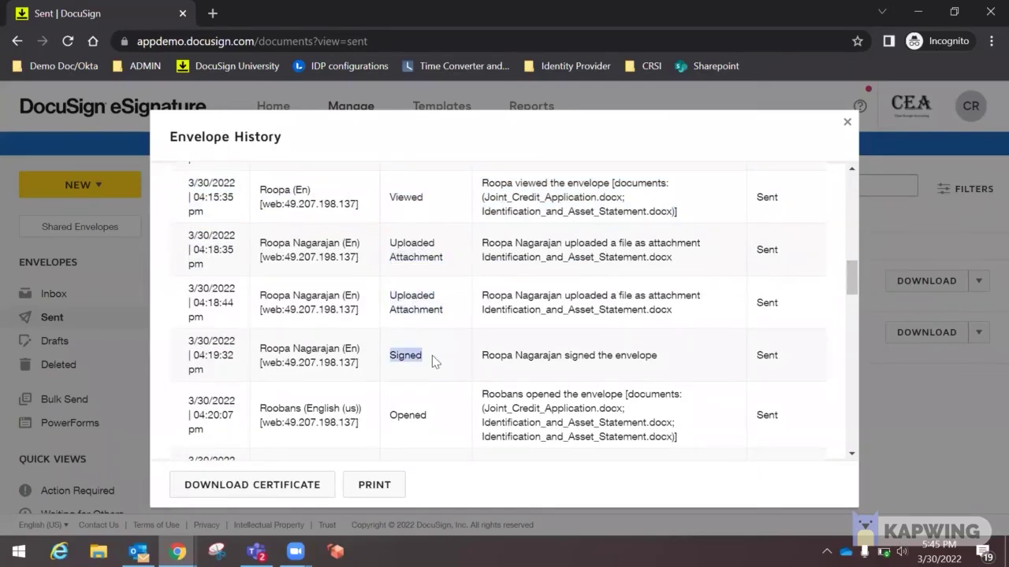
# Step: Review later entries: AccessCode Passed, the Credit Assessor's opening and signing, and Legal Department's final view
pyautogui.moveTo(851, 281); pyautogui.dragTo(851, 304)
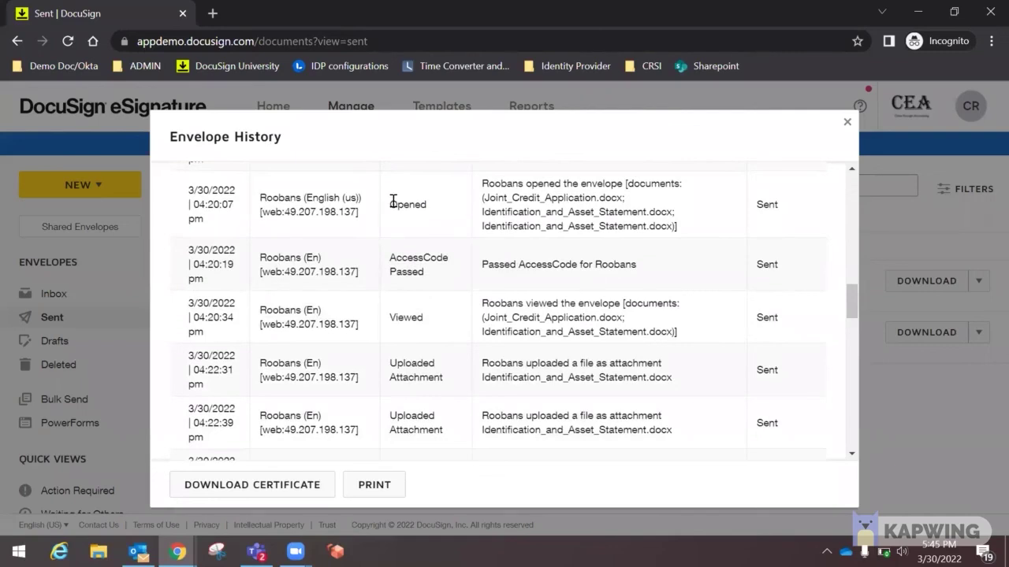
pyautogui.moveTo(394, 201); pyautogui.dragTo(436, 210)
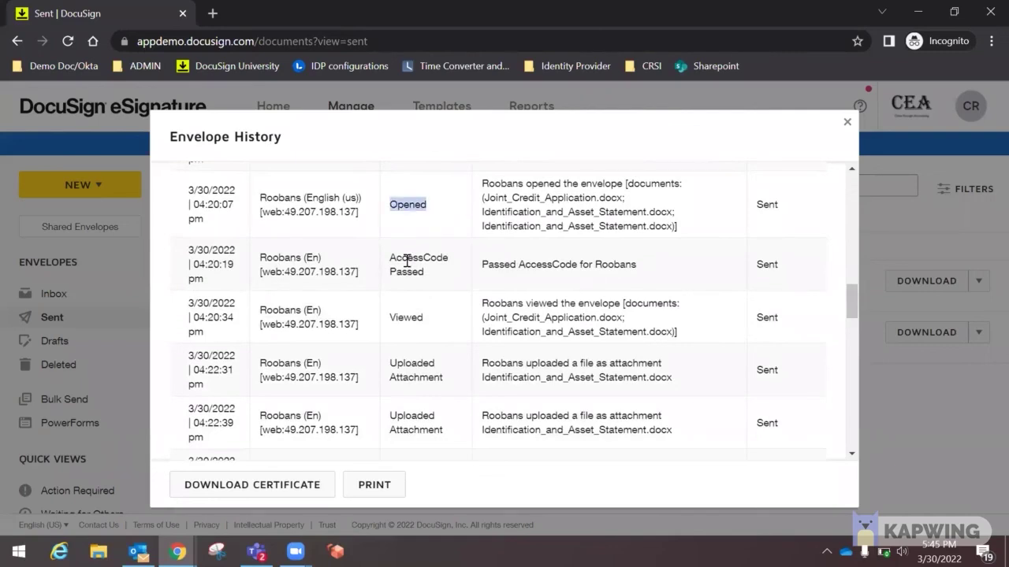
pyautogui.moveTo(391, 258); pyautogui.dragTo(433, 281)
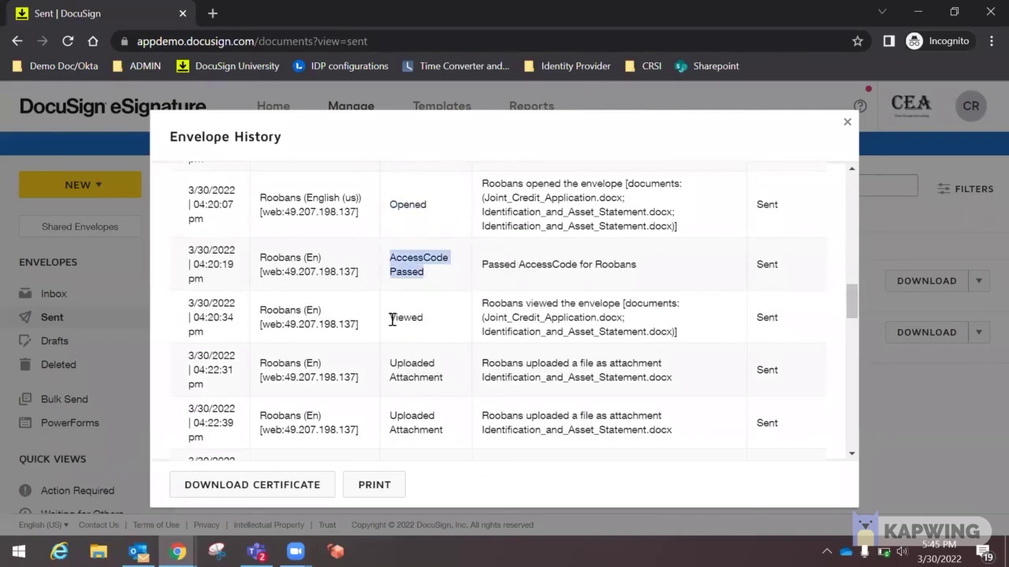
pyautogui.moveTo(392, 320); pyautogui.dragTo(434, 318)
pyautogui.moveTo(851, 311); pyautogui.dragTo(850, 341)
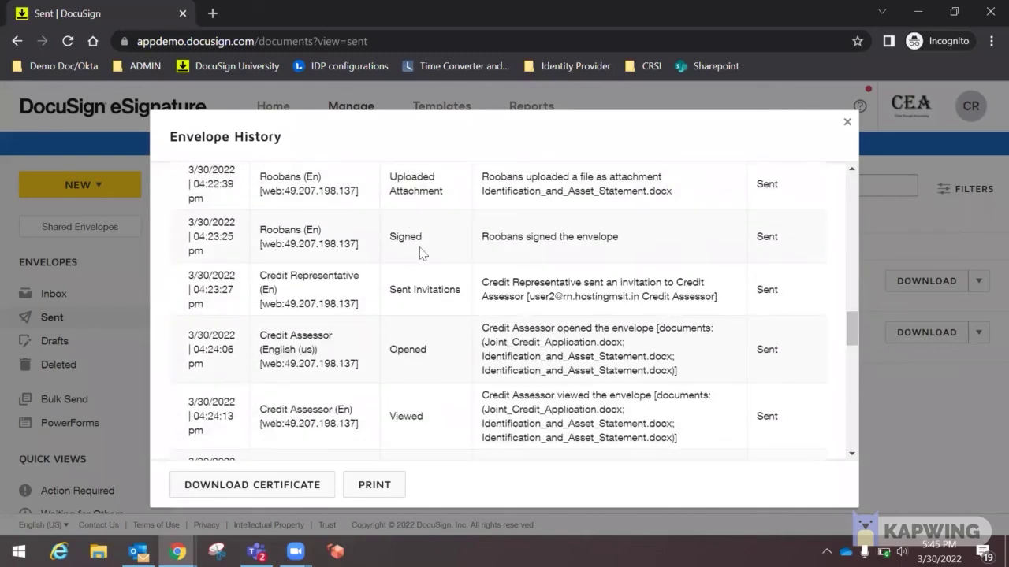
pyautogui.moveTo(396, 289); pyautogui.dragTo(462, 296)
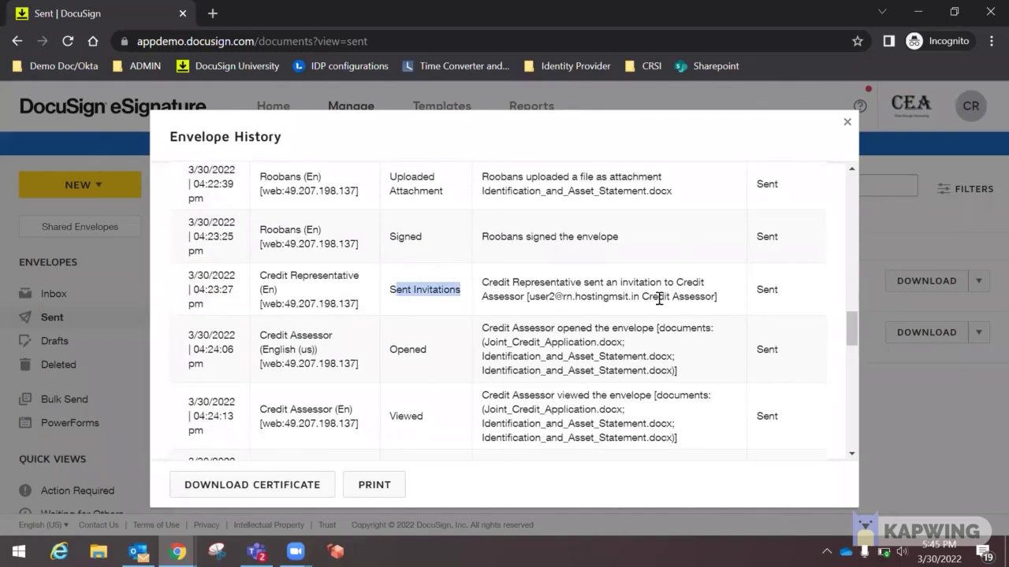
pyautogui.moveTo(645, 297); pyautogui.dragTo(731, 295)
pyautogui.moveTo(262, 335); pyautogui.dragTo(375, 341)
pyautogui.doubleClick(407, 349)
pyautogui.moveTo(844, 321); pyautogui.dragTo(847, 339)
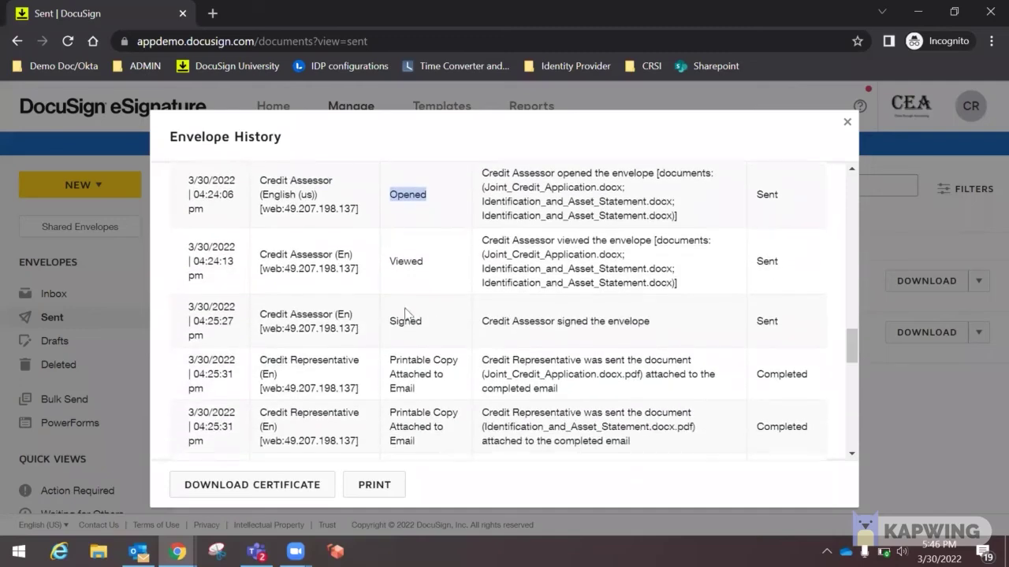
pyautogui.moveTo(397, 315); pyautogui.dragTo(424, 322)
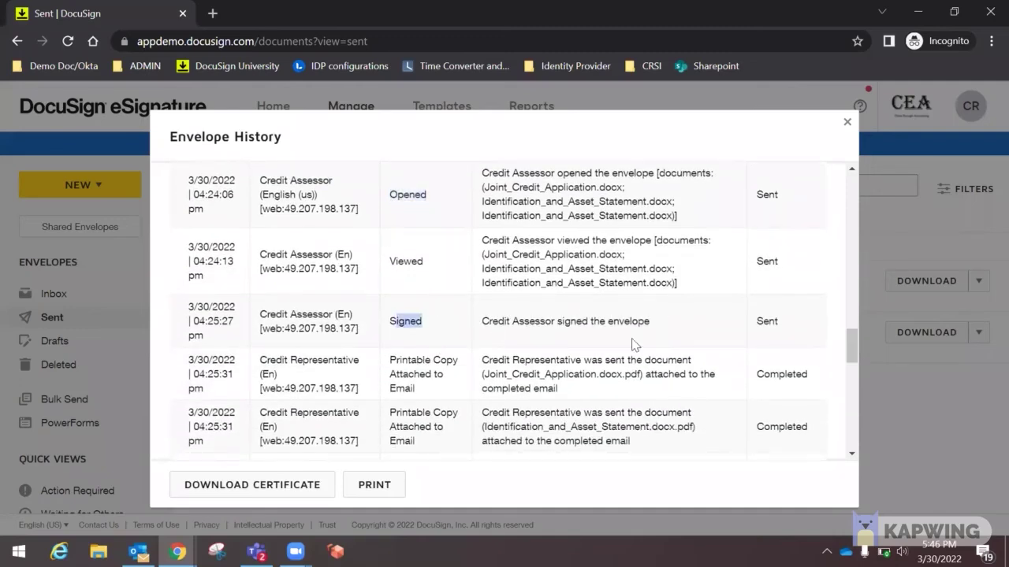
pyautogui.moveTo(849, 345)
pyautogui.mouseDown()
pyautogui.moveTo(851, 372)
pyautogui.moveTo(854, 359)
pyautogui.mouseUp()
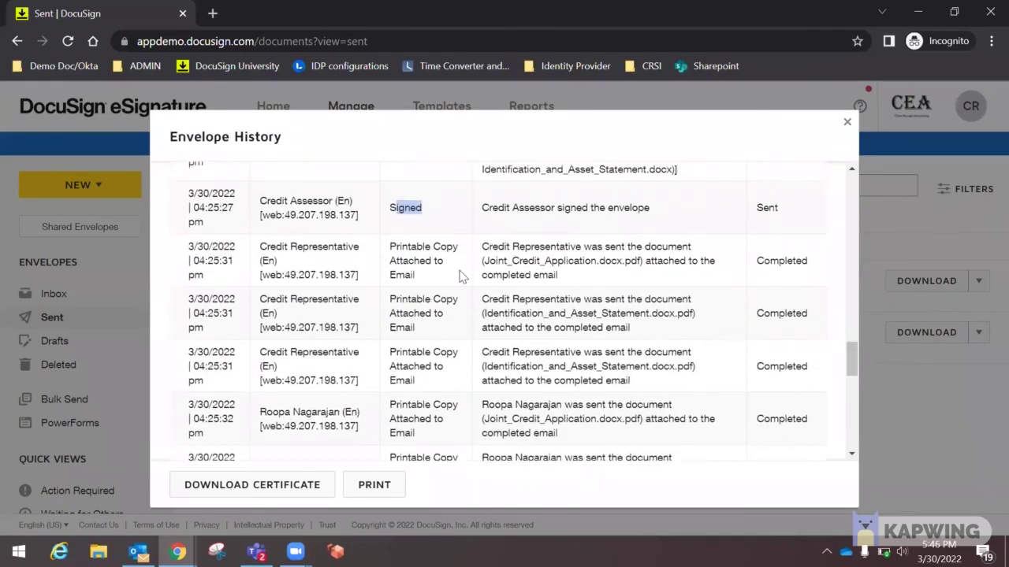
pyautogui.moveTo(846, 352); pyautogui.dragTo(862, 442)
pyautogui.moveTo(389, 398); pyautogui.dragTo(460, 404)
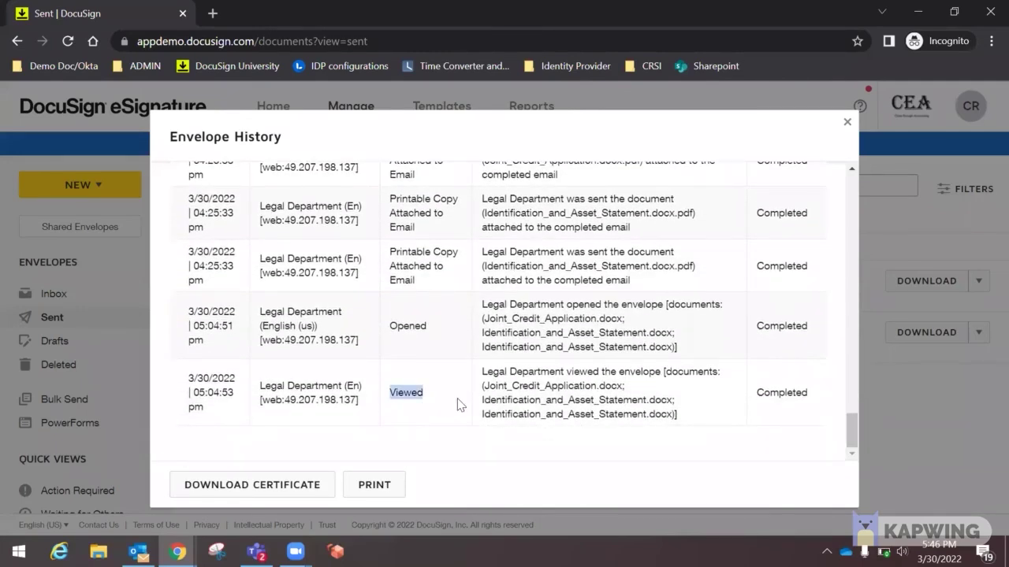
pyautogui.moveTo(760, 394); pyautogui.dragTo(827, 403)
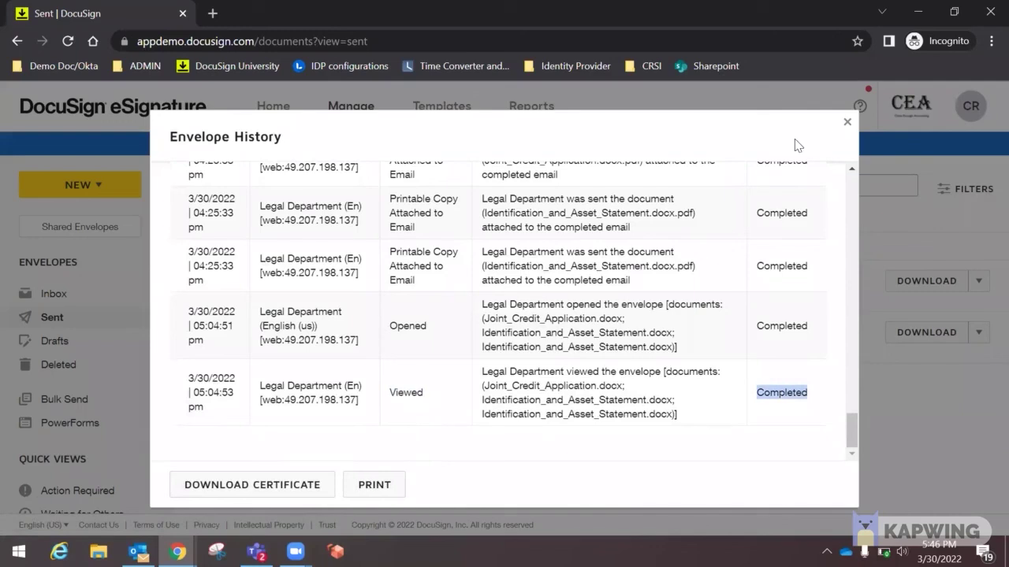
# Step: Close the history and open the envelope's Form Data, checking its ID, subject, sent date and Completed status
pyautogui.click(844, 125)
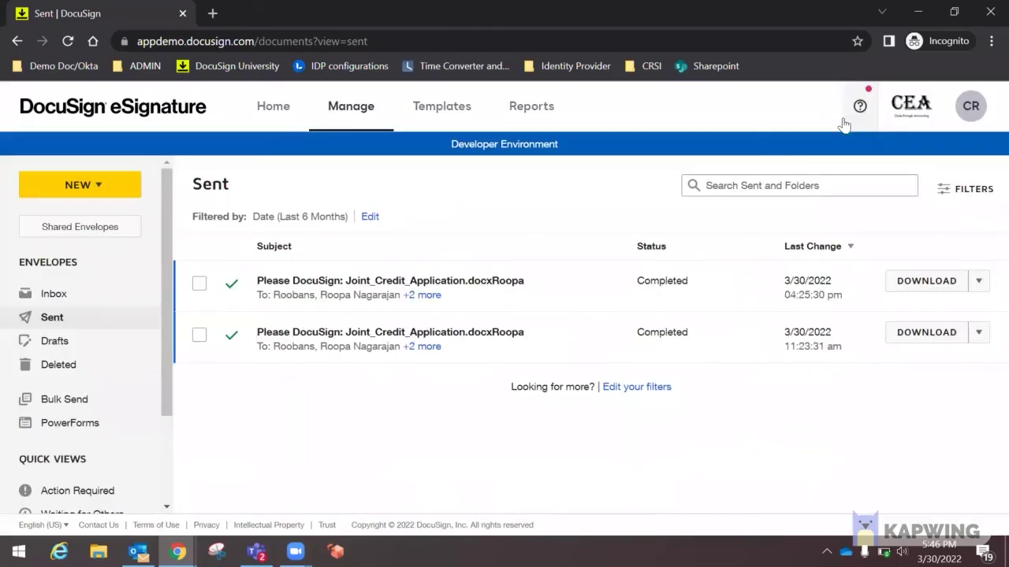
pyautogui.click(978, 280)
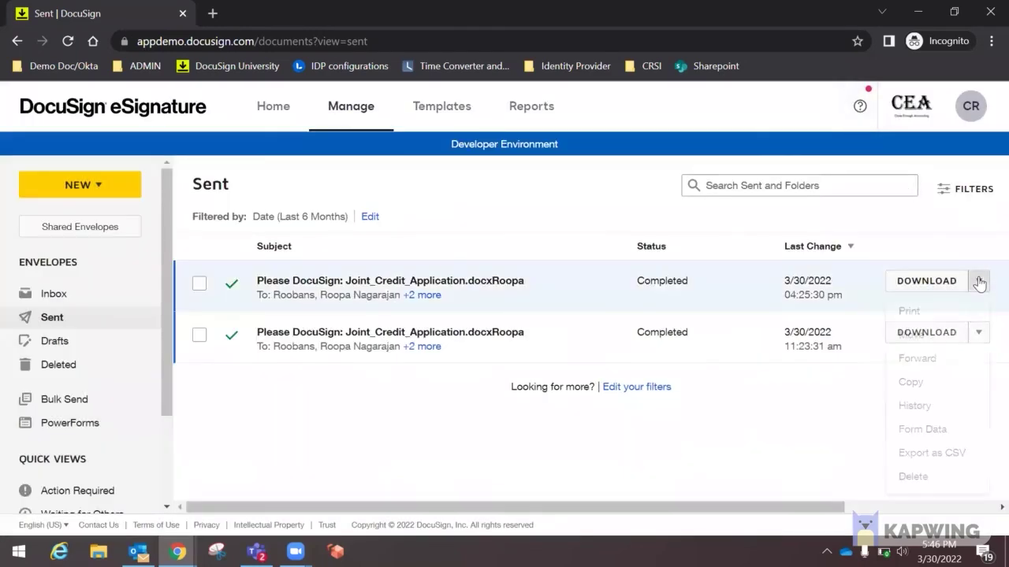
pyautogui.click(924, 431)
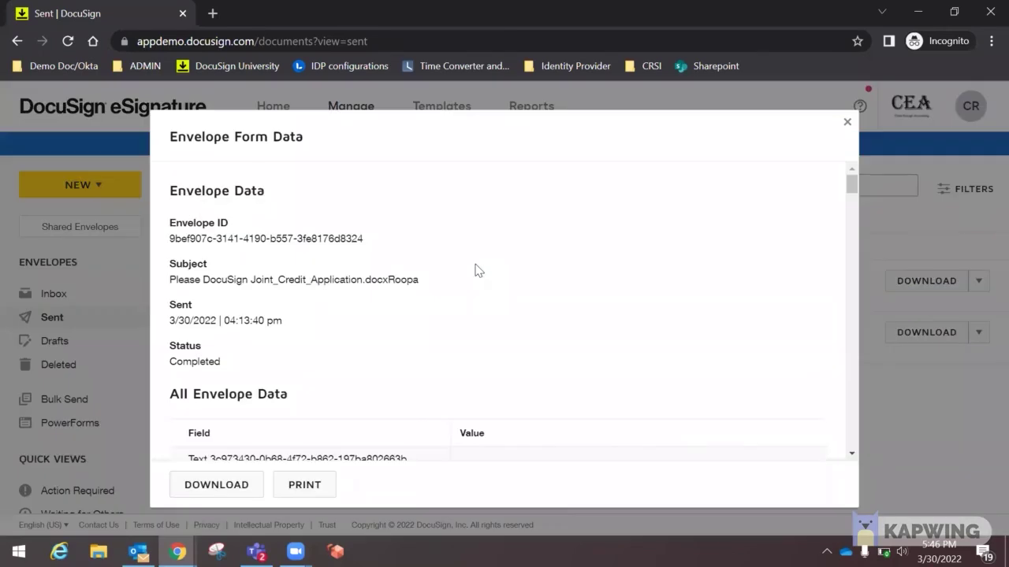
pyautogui.moveTo(170, 238); pyautogui.dragTo(471, 249)
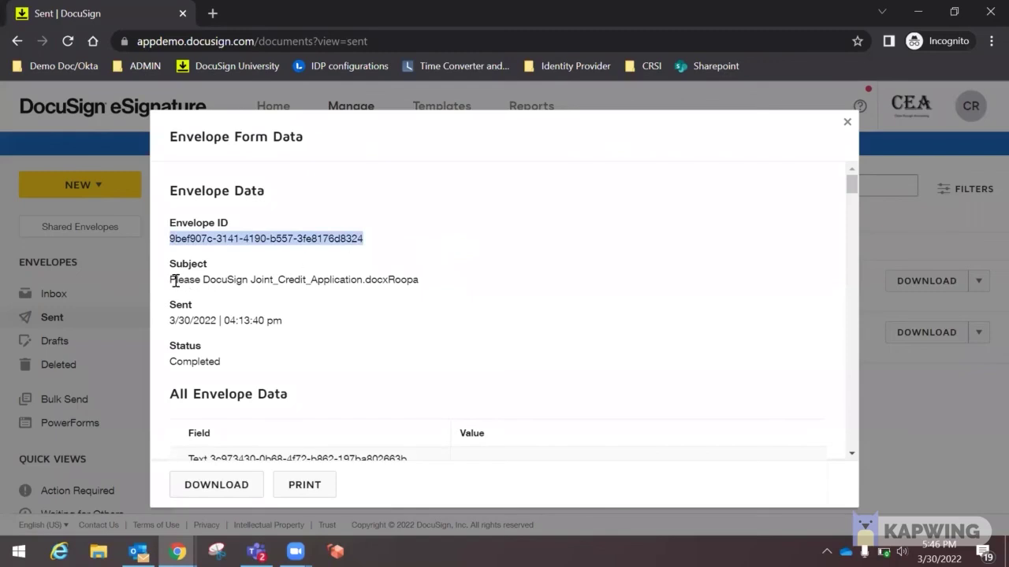
pyautogui.moveTo(175, 279); pyautogui.dragTo(421, 289)
pyautogui.moveTo(178, 329); pyautogui.dragTo(290, 328)
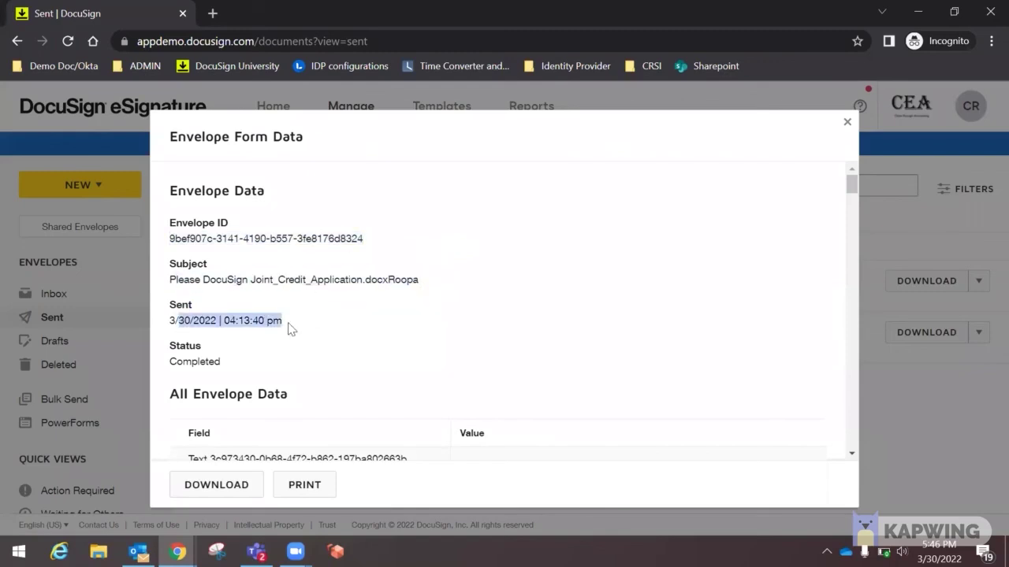
pyautogui.moveTo(180, 356); pyautogui.dragTo(169, 361)
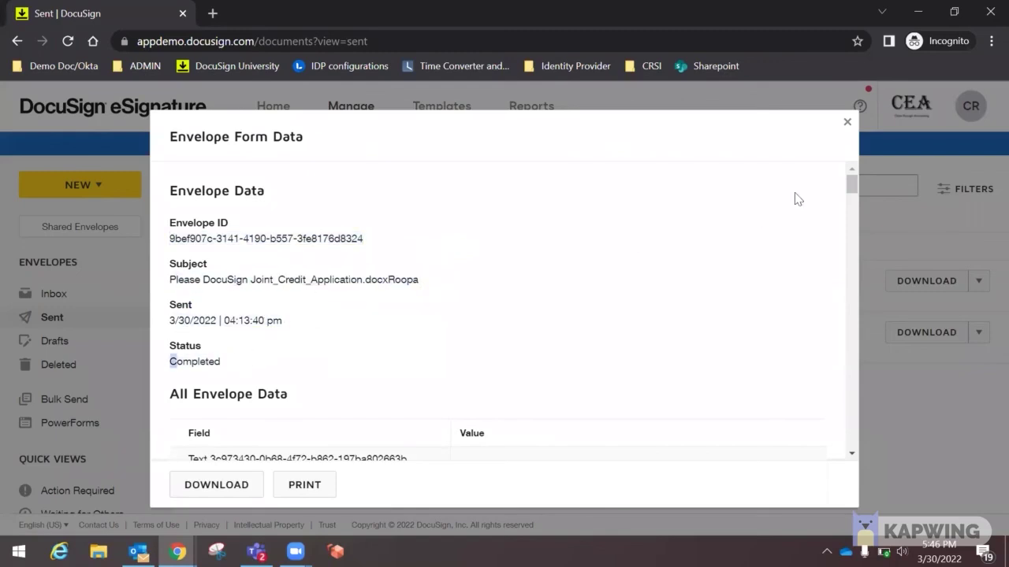
# Step: Scroll through the remaining form data fields, then close the Form Data dialog
pyautogui.moveTo(854, 193); pyautogui.dragTo(856, 207)
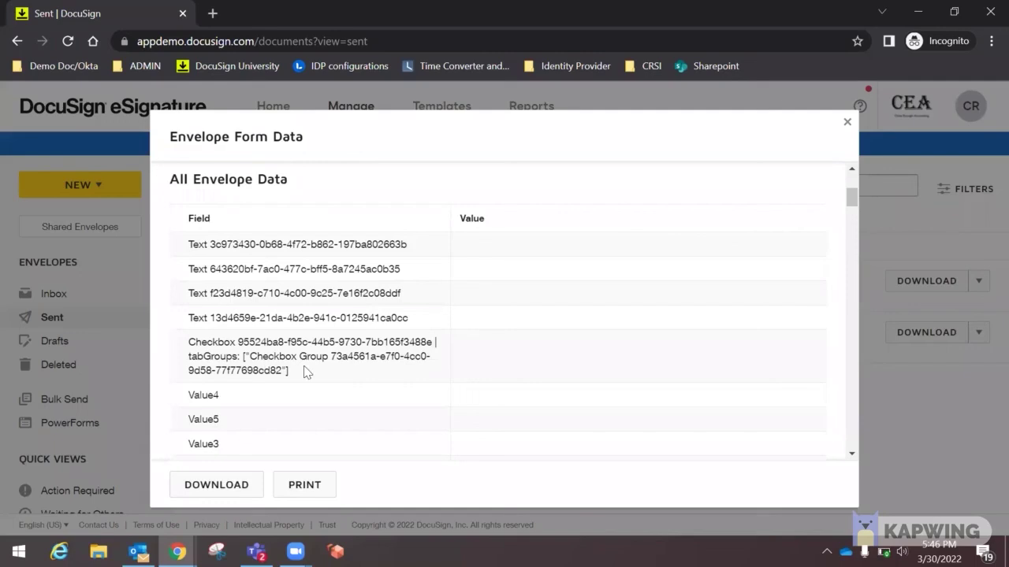
pyautogui.moveTo(849, 199); pyautogui.dragTo(470, 257)
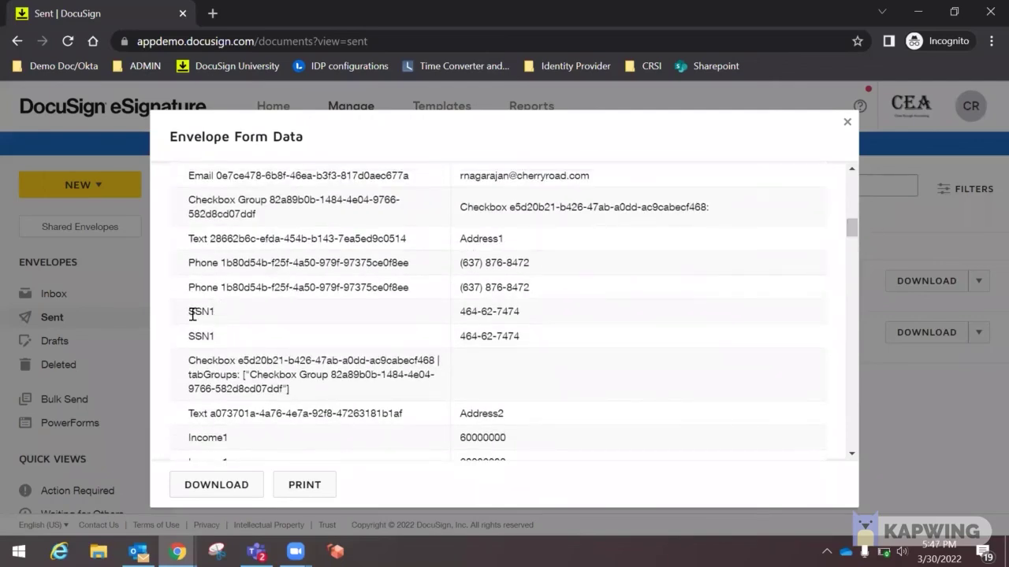
pyautogui.moveTo(851, 230); pyautogui.dragTo(851, 301)
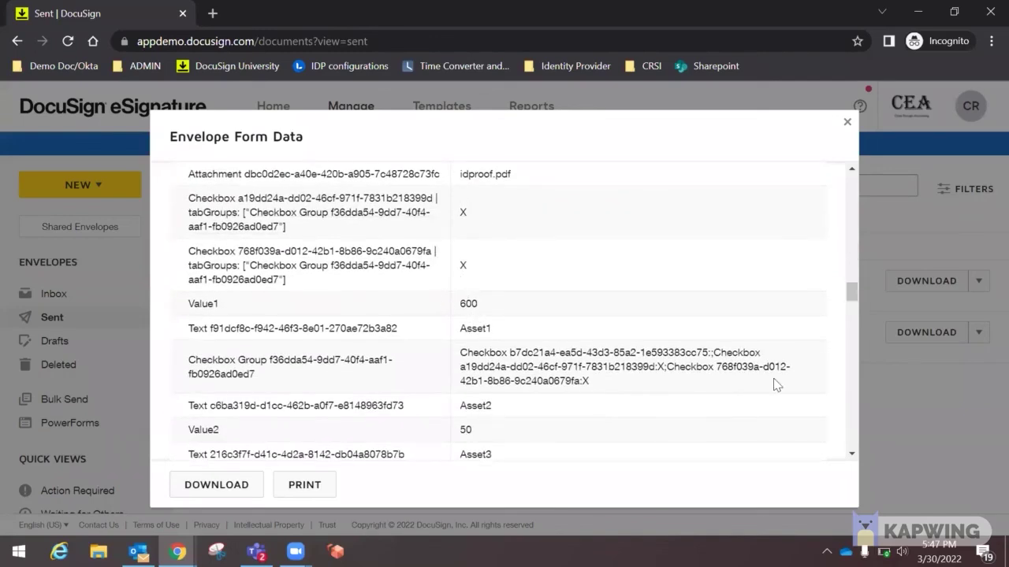
pyautogui.moveTo(851, 306); pyautogui.dragTo(852, 338)
pyautogui.click(851, 404)
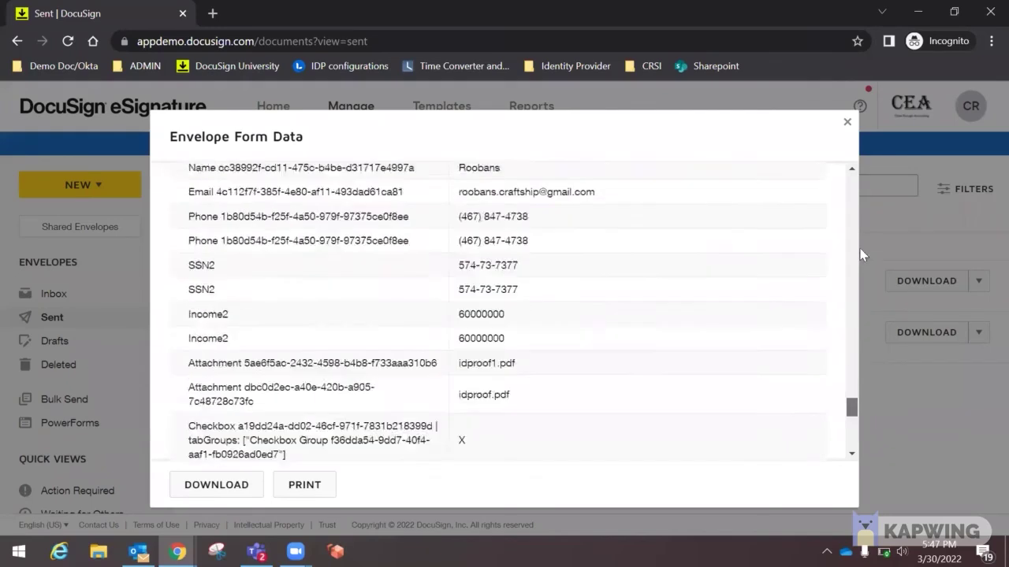
pyautogui.scroll(10, 855, 177)
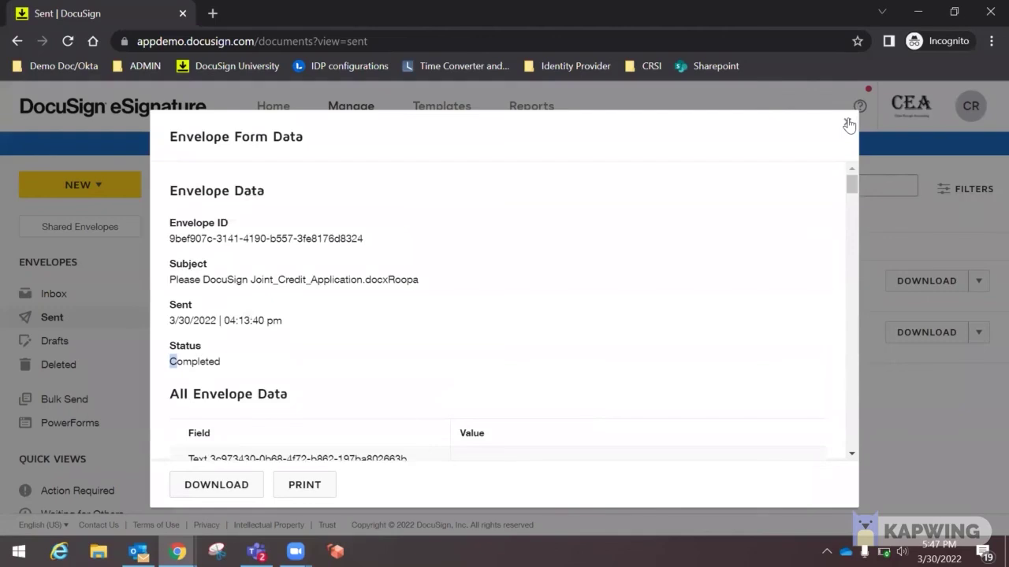
pyautogui.click(848, 124)
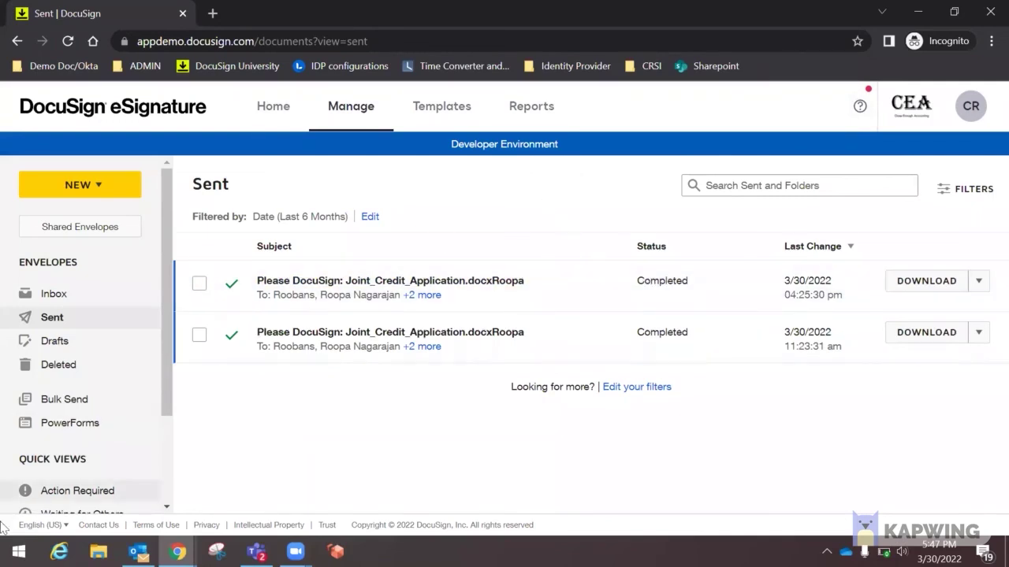
# Step: Launch OneDrive via Windows search and open the newest CertificateOfCompletion PDF in CEA Accounting
pyautogui.click(19, 551)
pyautogui.write('onedrive')
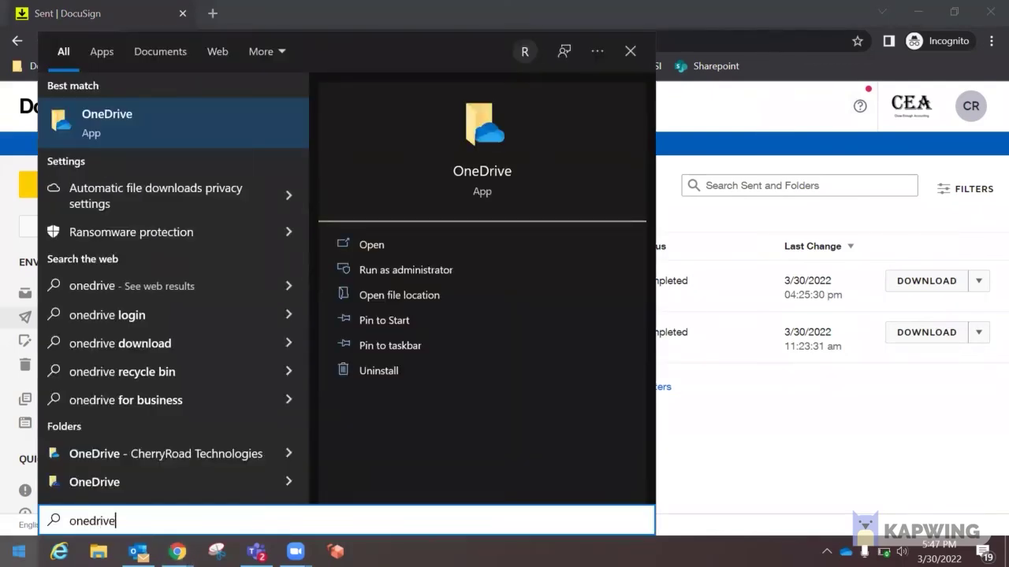
pyautogui.press('Return')
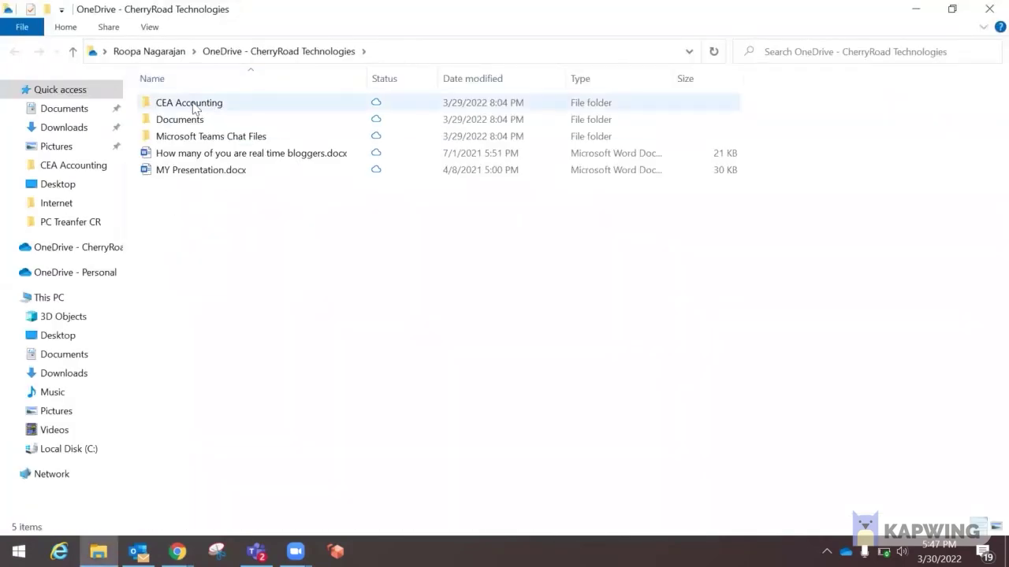
pyautogui.moveTo(195, 107)
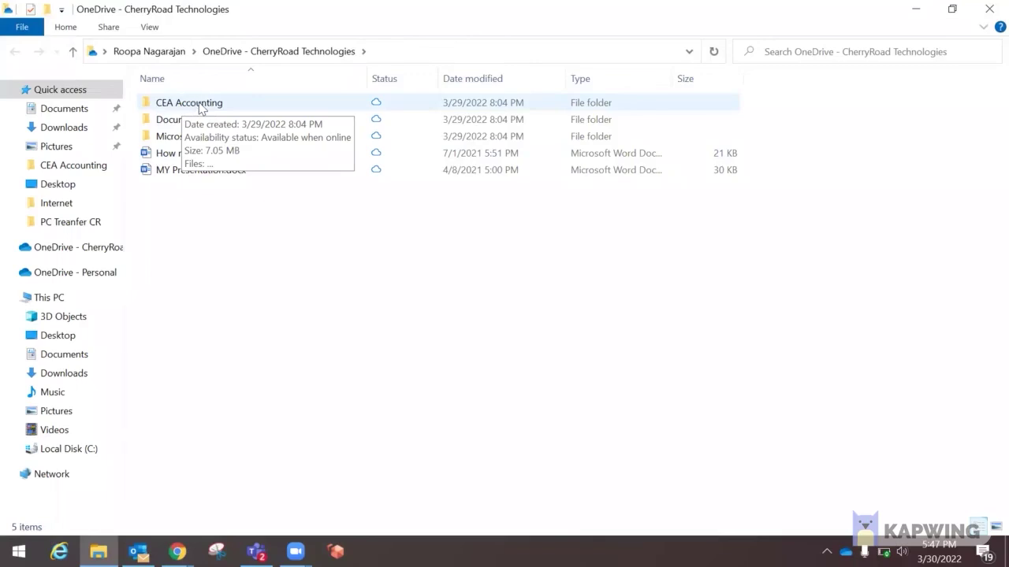
pyautogui.doubleClick(200, 104)
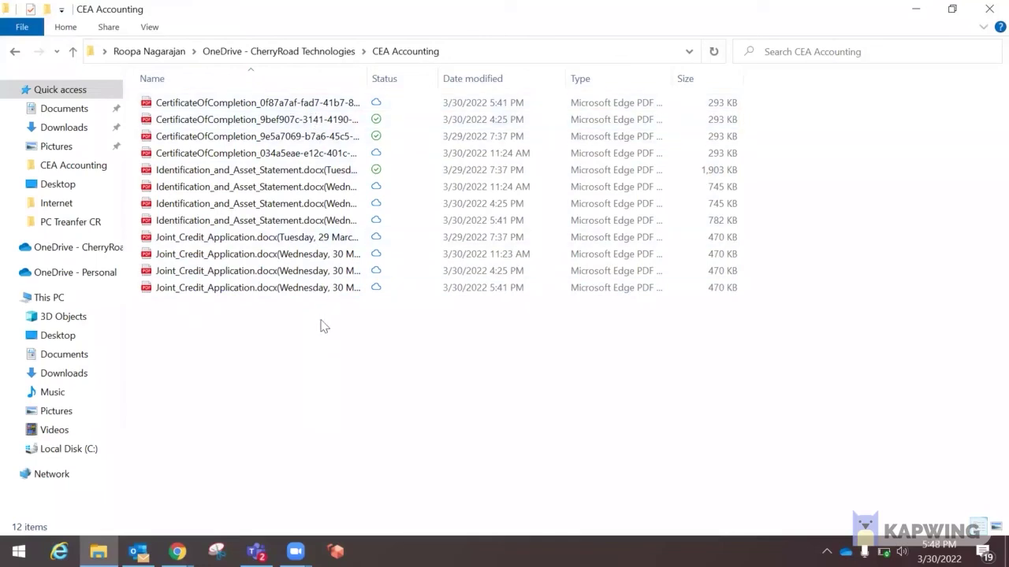
pyautogui.doubleClick(306, 108)
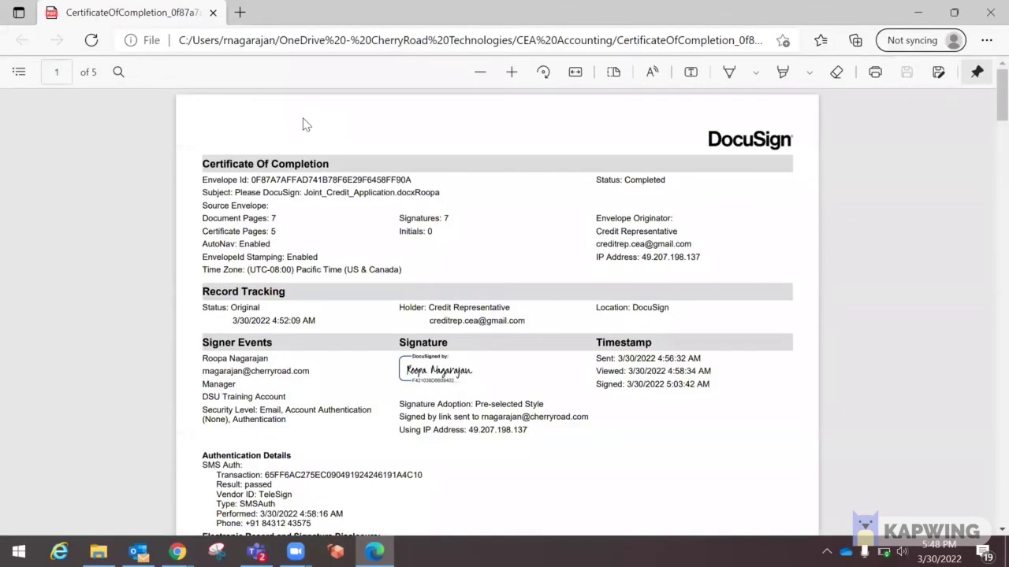
# Step: Check the certificate's Envelope Id, subject and Completed status
pyautogui.moveTo(349, 173); pyautogui.dragTo(434, 173)
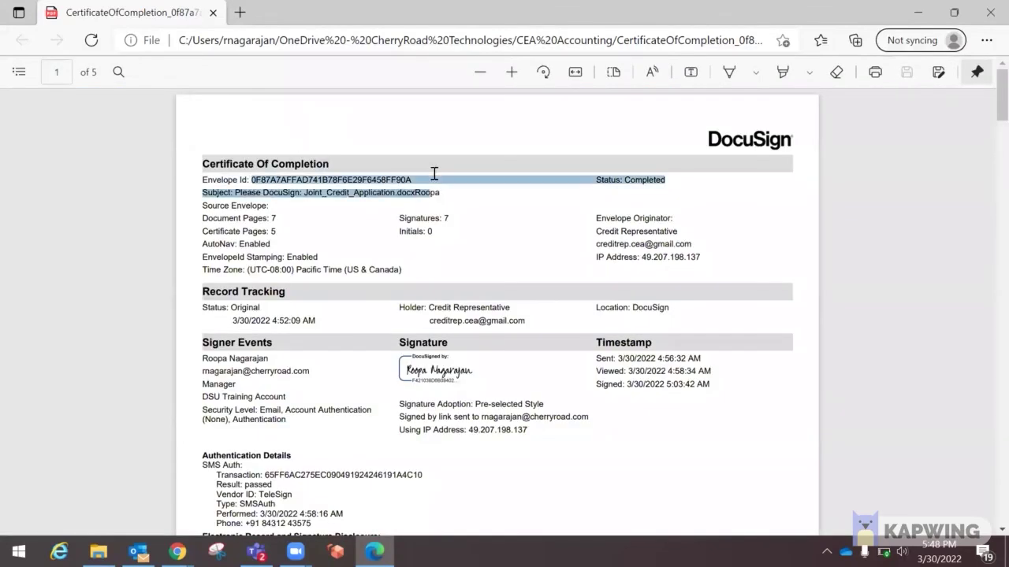
pyautogui.click(287, 219)
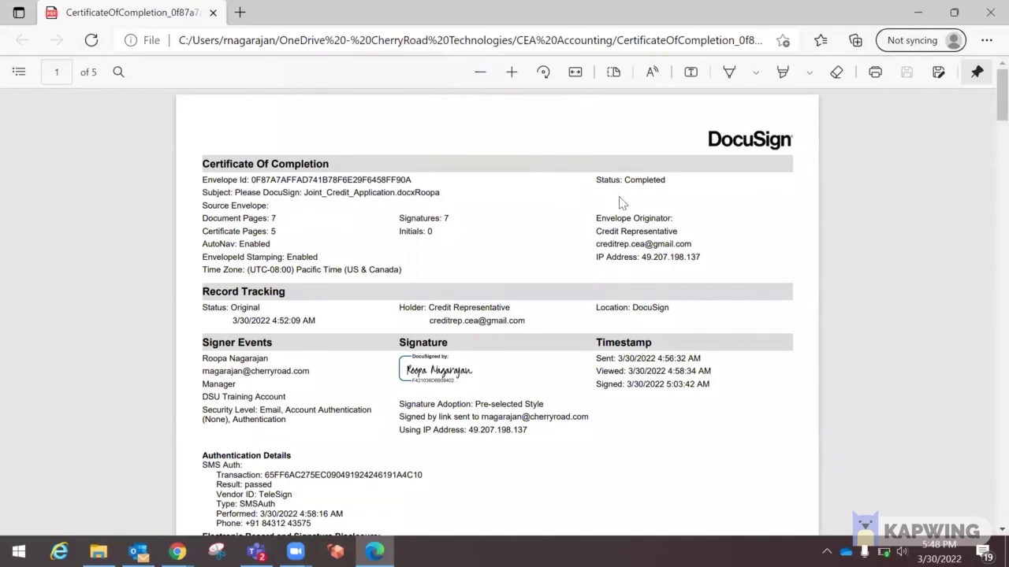
pyautogui.moveTo(630, 183); pyautogui.dragTo(627, 186)
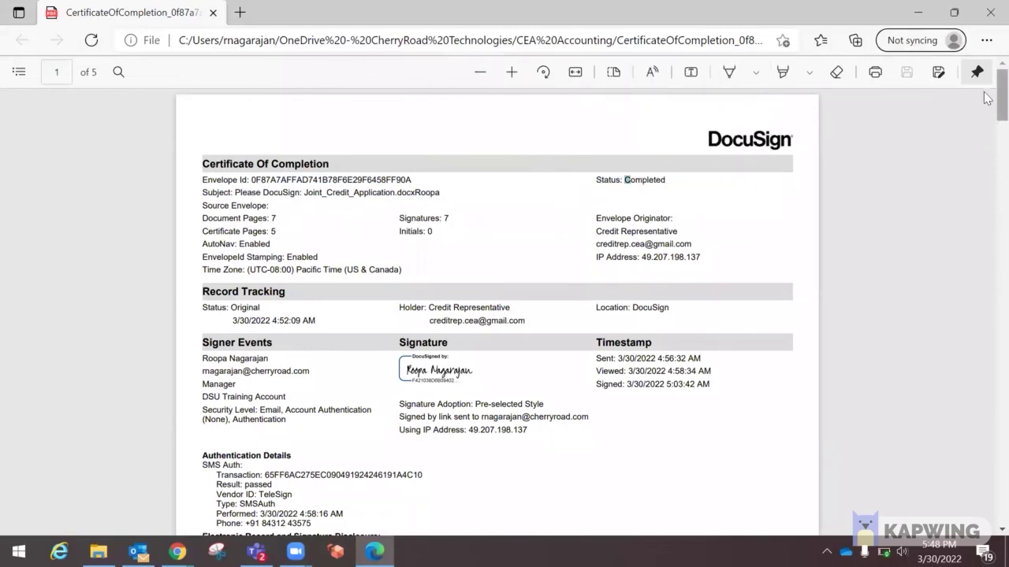
# Step: Inspect the first signer's sent and signed timestamps and the SMS authentication details
pyautogui.scroll(-5, 987, 102)
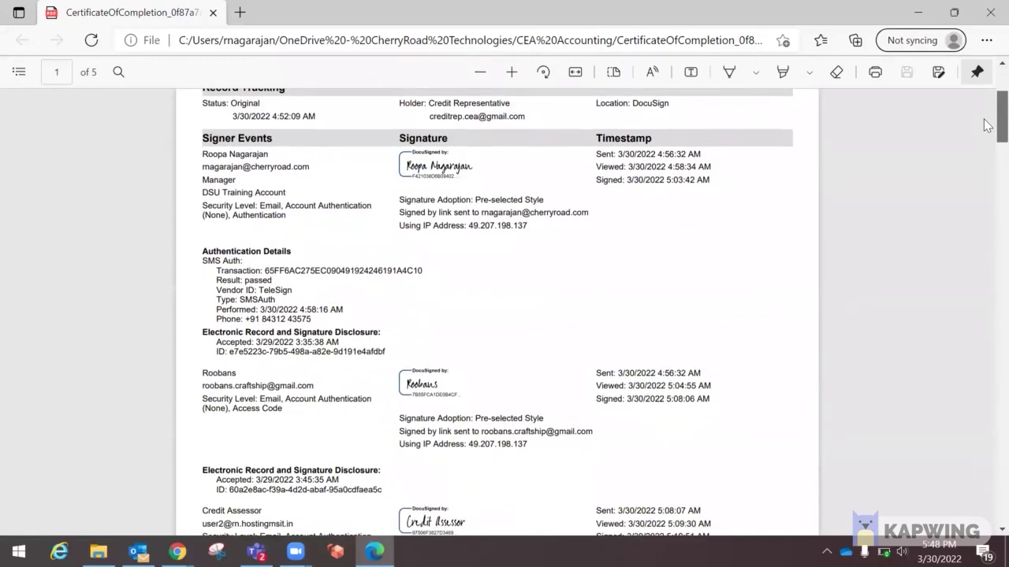
pyautogui.scroll(-1, 986, 129)
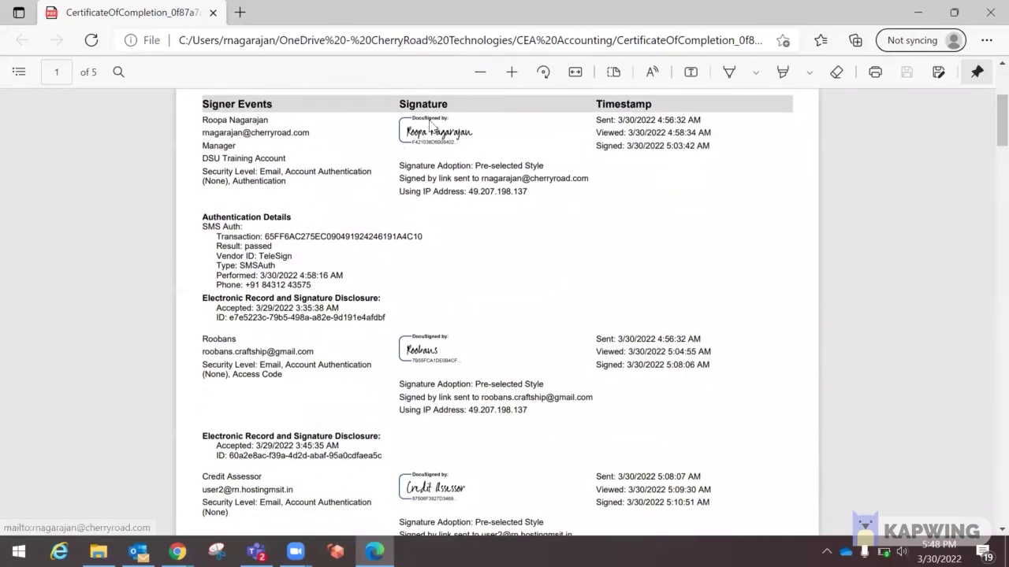
pyautogui.moveTo(599, 120); pyautogui.dragTo(629, 146)
pyautogui.moveTo(709, 133); pyautogui.dragTo(682, 145)
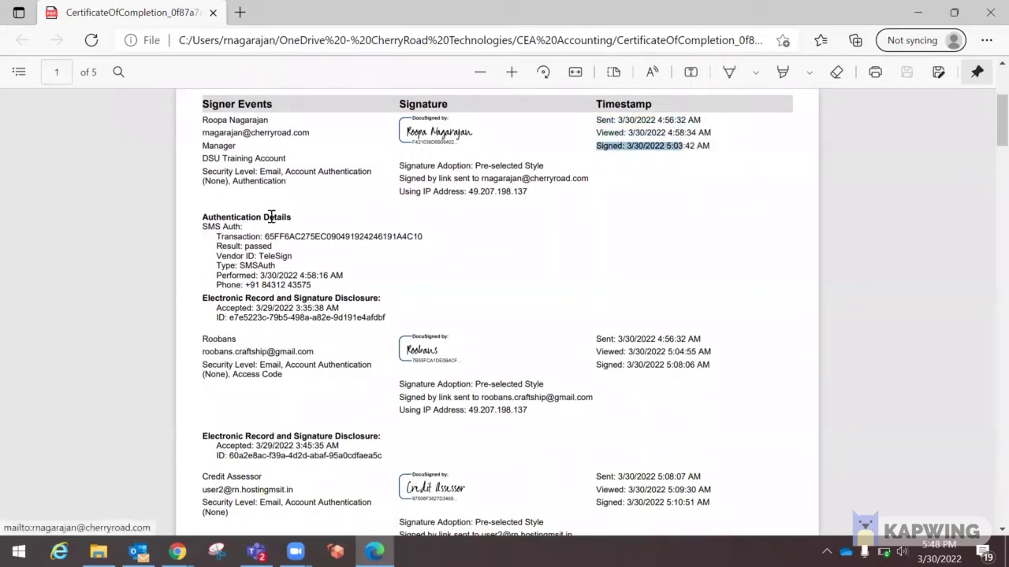
pyautogui.moveTo(203, 225); pyautogui.dragTo(323, 289)
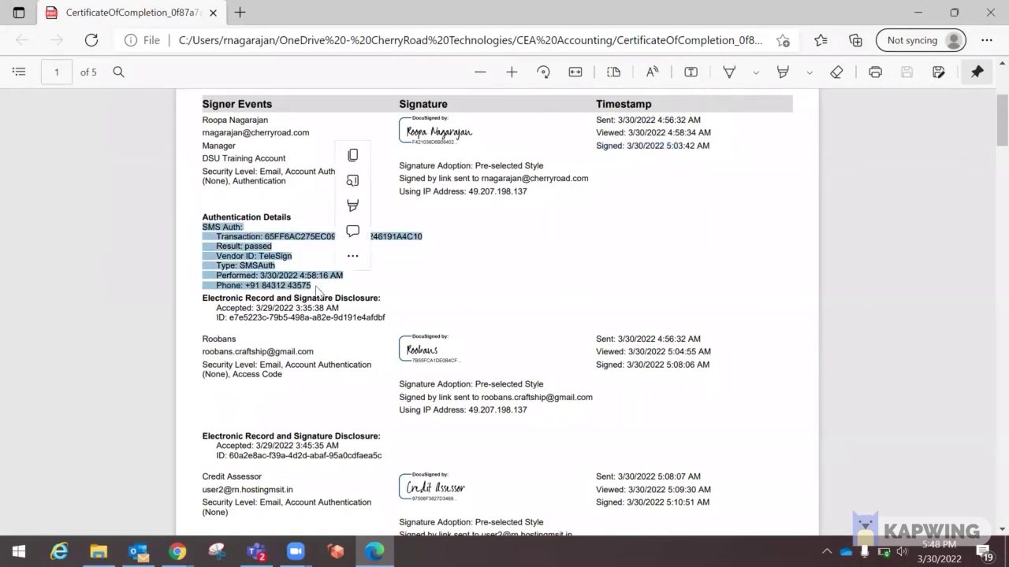
pyautogui.click(316, 289)
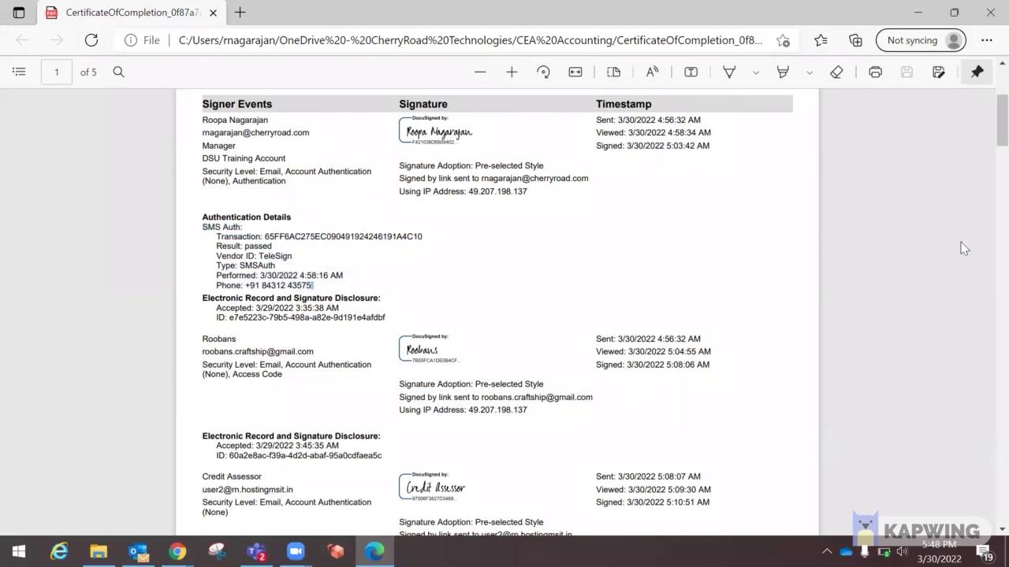
# Step: Scroll to page 2's envelope summary events: sent 4:56:33 AM, completed 5:10:53 AM
pyautogui.scroll(-2, 987, 155)
pyautogui.scroll(-1, 988, 156)
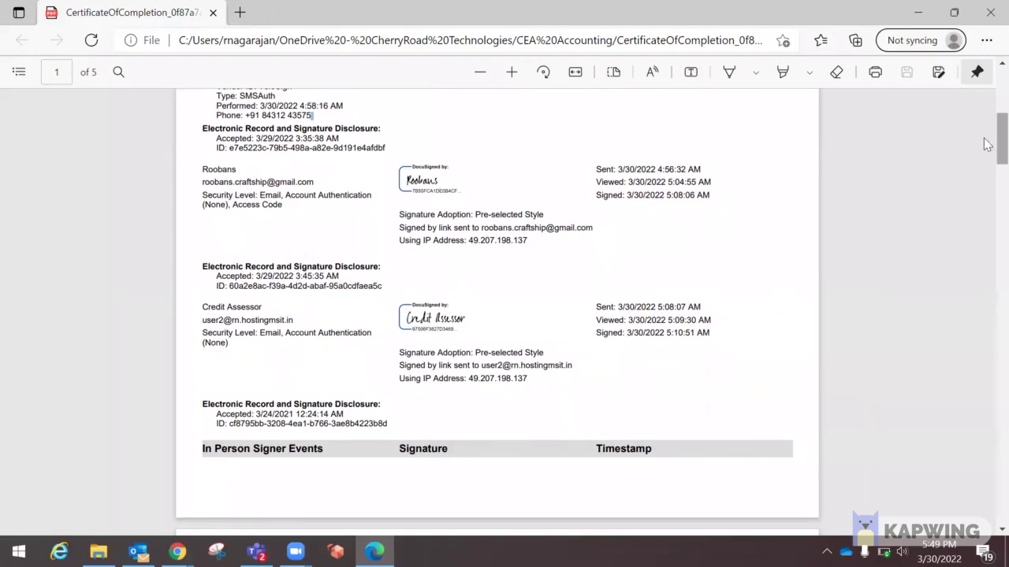
pyautogui.scroll(-5, 983, 150)
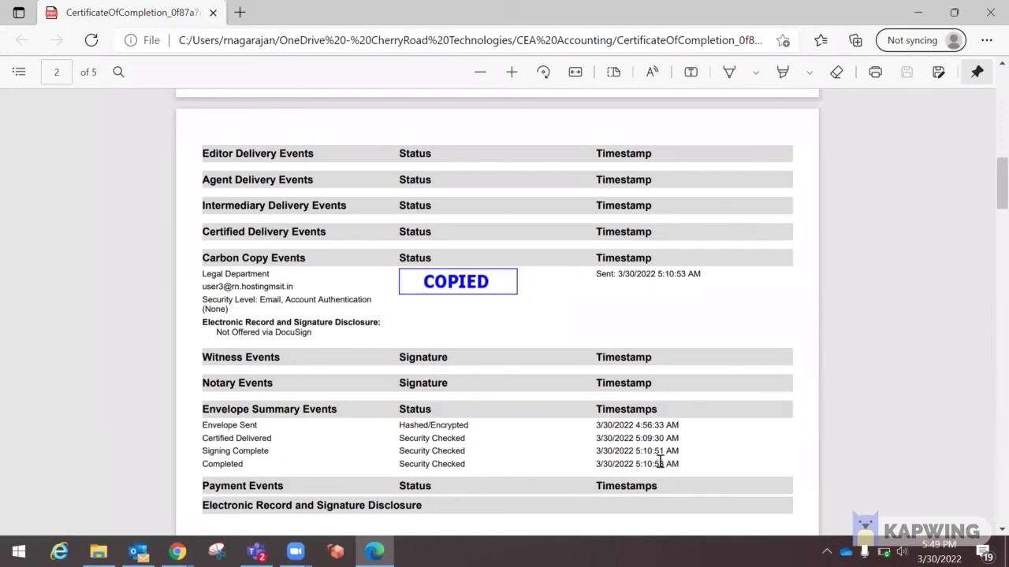
pyautogui.scroll(-4, 984, 213)
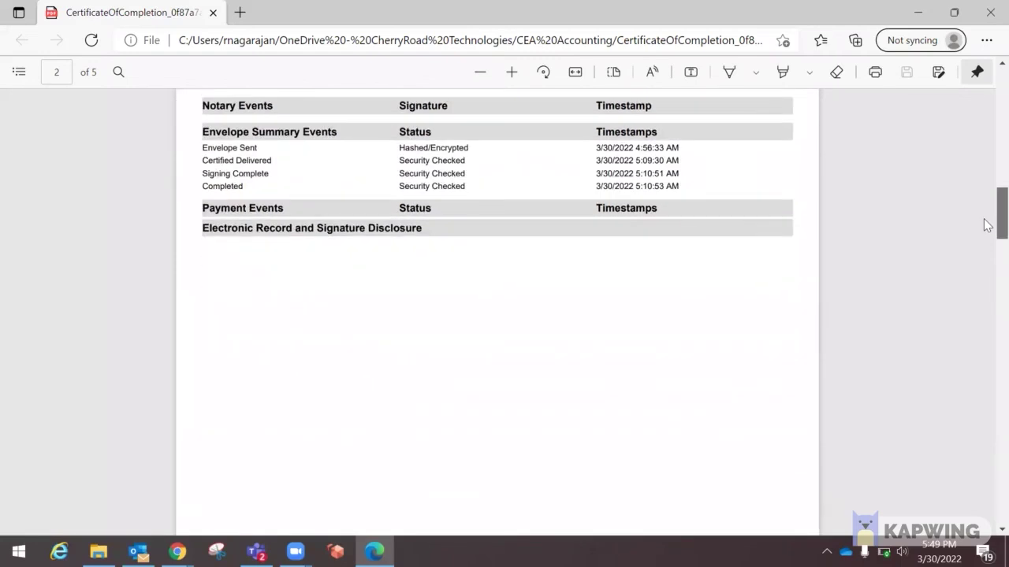
pyautogui.scroll(-5, 987, 226)
pyautogui.scroll(4, 987, 228)
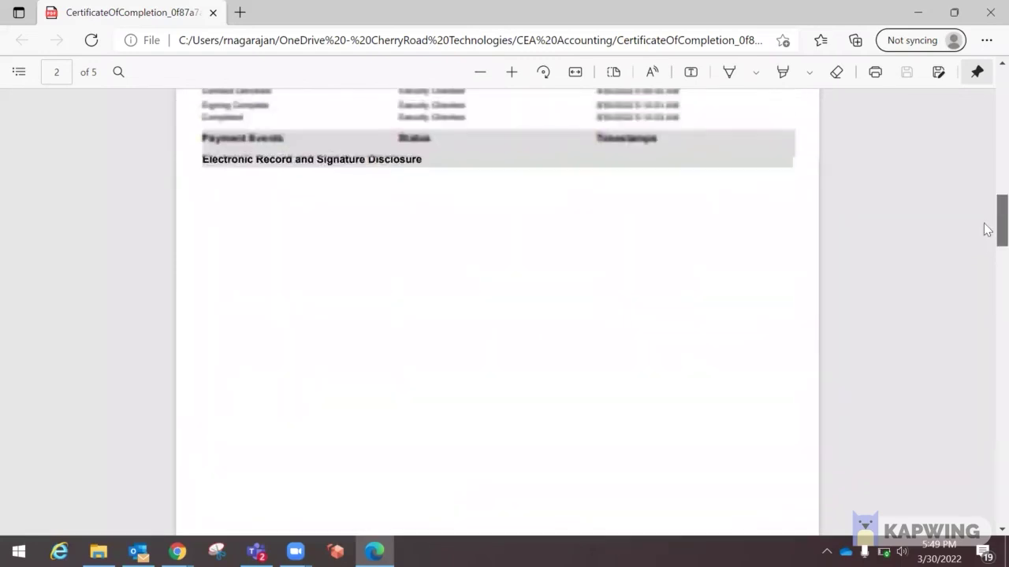
pyautogui.scroll(-1, 984, 232)
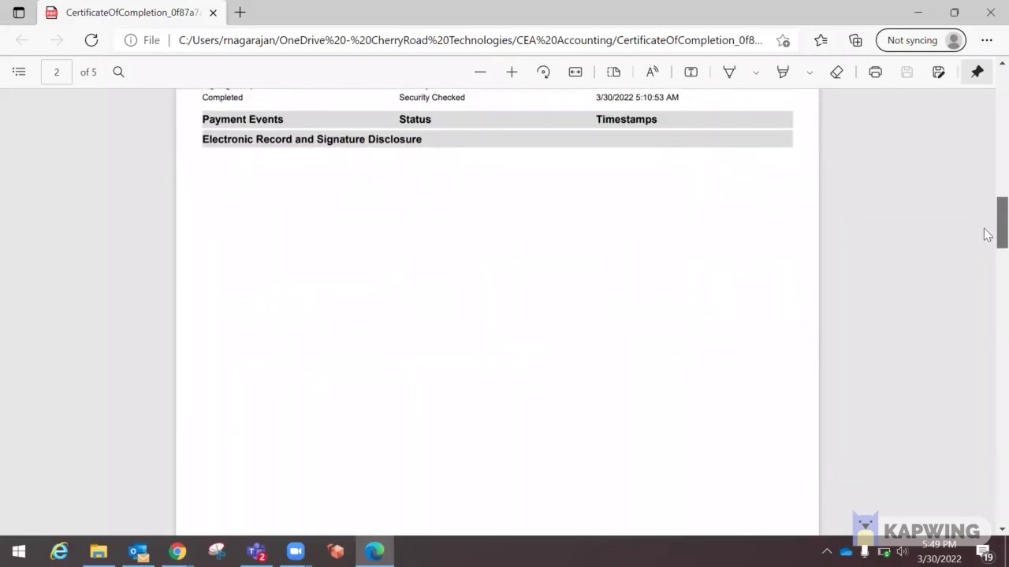
pyautogui.scroll(-6, 984, 234)
pyautogui.scroll(-2, 987, 274)
pyautogui.scroll(-3, 987, 284)
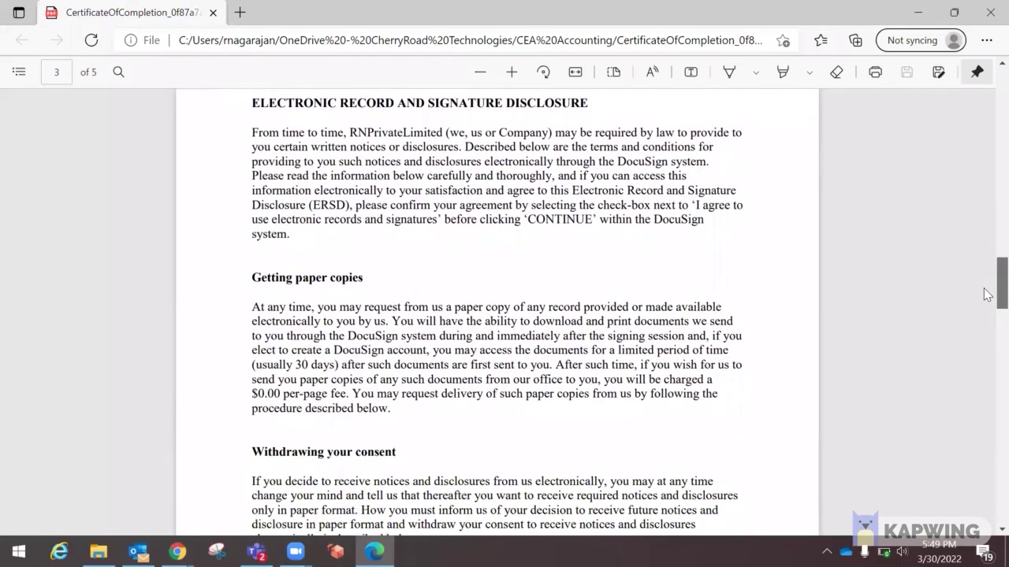
pyautogui.scroll(-3, 985, 293)
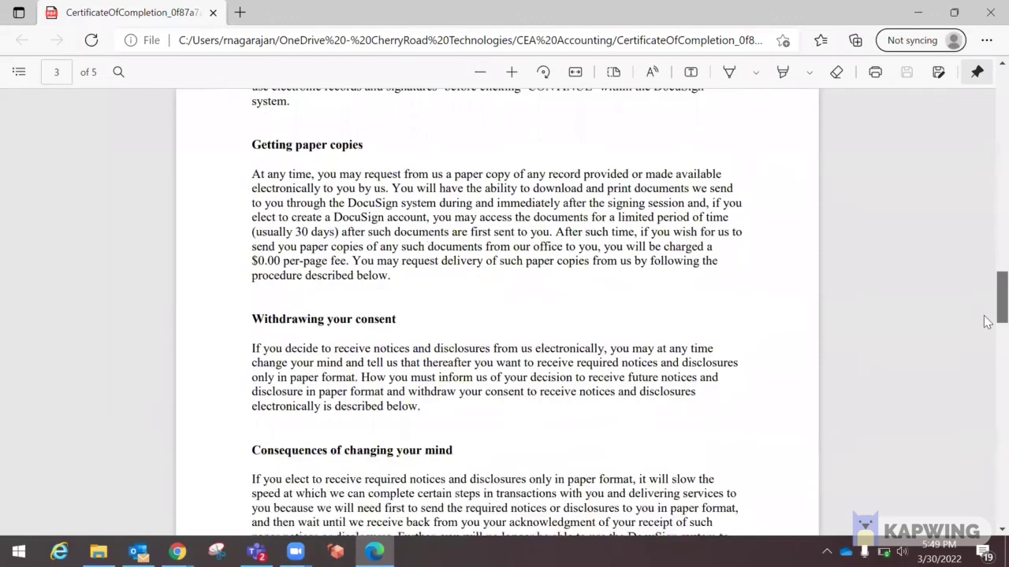
pyautogui.scroll(-5, 987, 322)
pyautogui.scroll(-3, 987, 369)
pyautogui.scroll(-4, 987, 438)
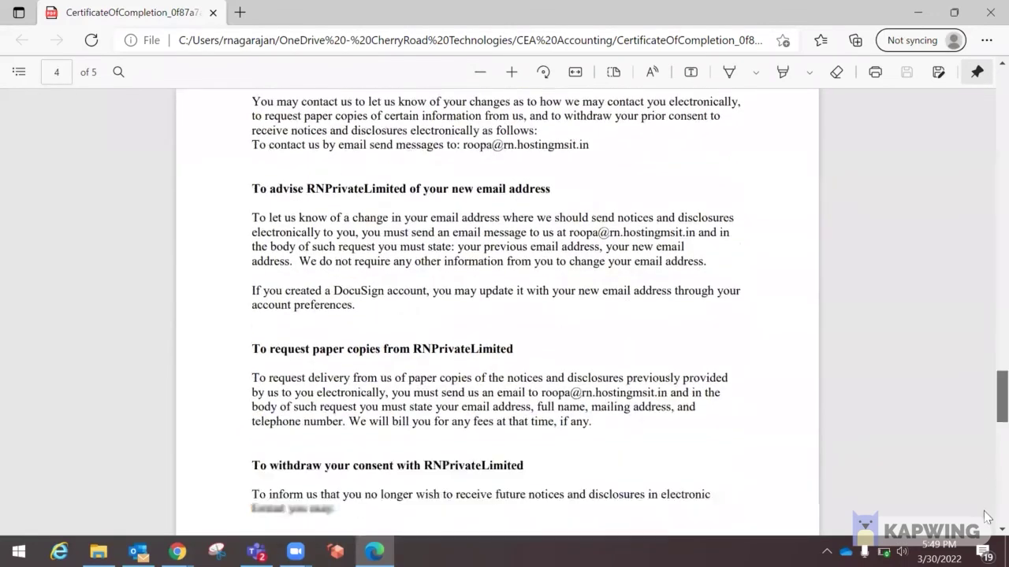
pyautogui.scroll(-9, 985, 516)
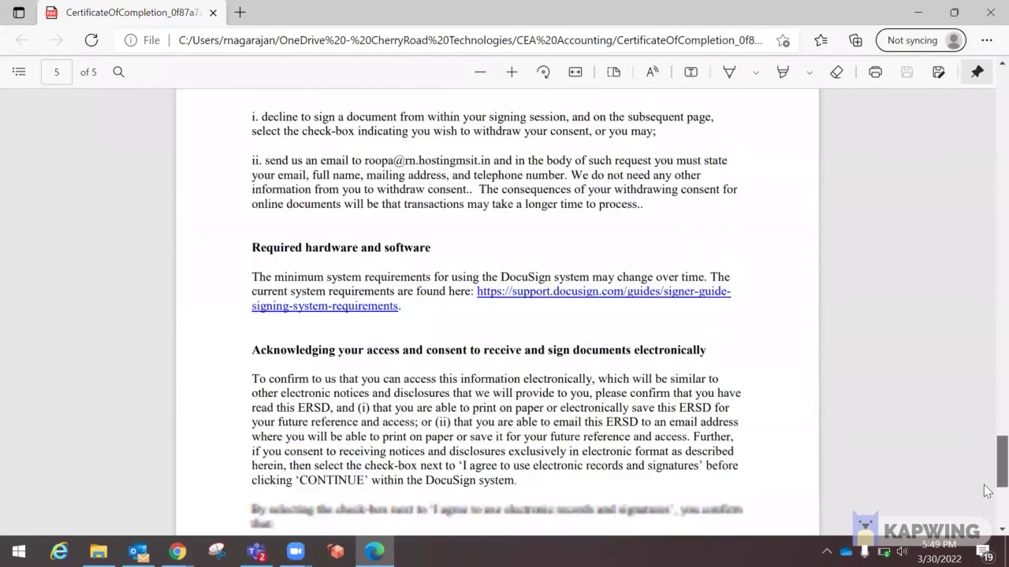
pyautogui.scroll(-4, 988, 491)
pyautogui.scroll(3, 988, 352)
pyautogui.press('pageup')
pyautogui.press('pageup')
pyautogui.press('pageup')
pyautogui.press('pageup')
pyautogui.press('pageup')
pyautogui.press('pageup')
pyautogui.press('pageup')
# Step: Close the certificate PDF and folder, return to DocuSign home and check the Administrator profile
pyautogui.click(987, 16)
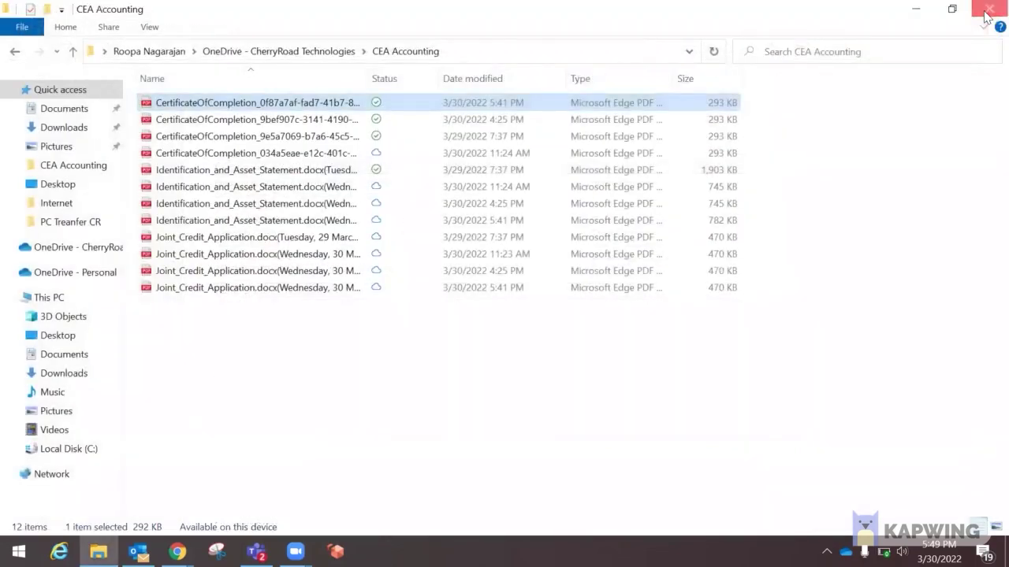
pyautogui.click(985, 16)
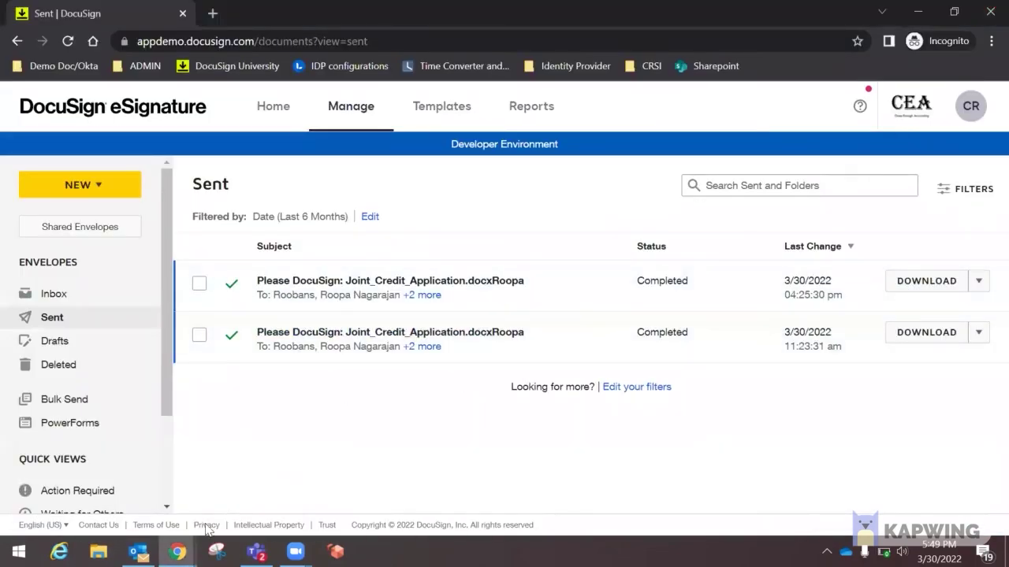
pyautogui.moveTo(178, 552)
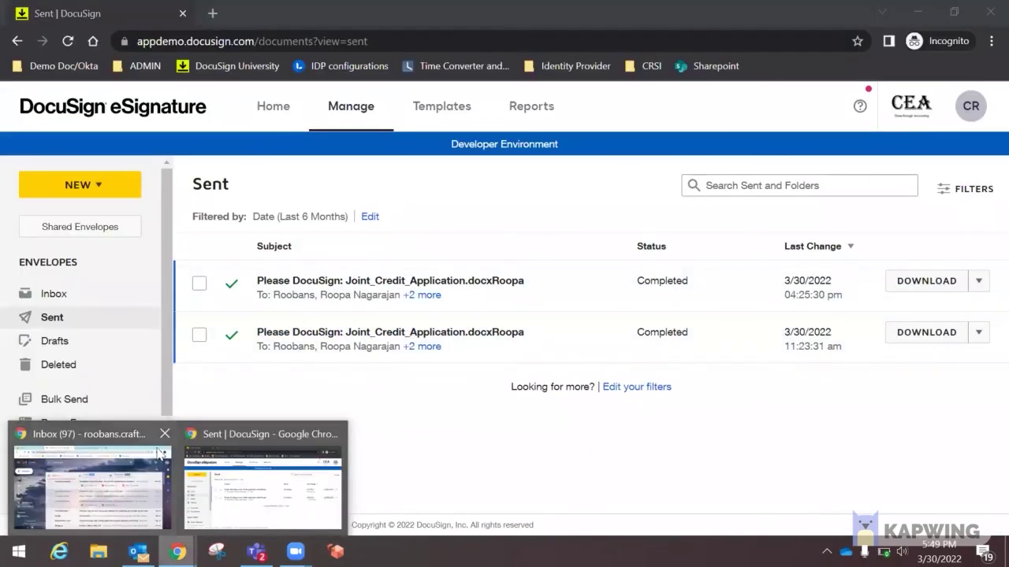
pyautogui.click(128, 440)
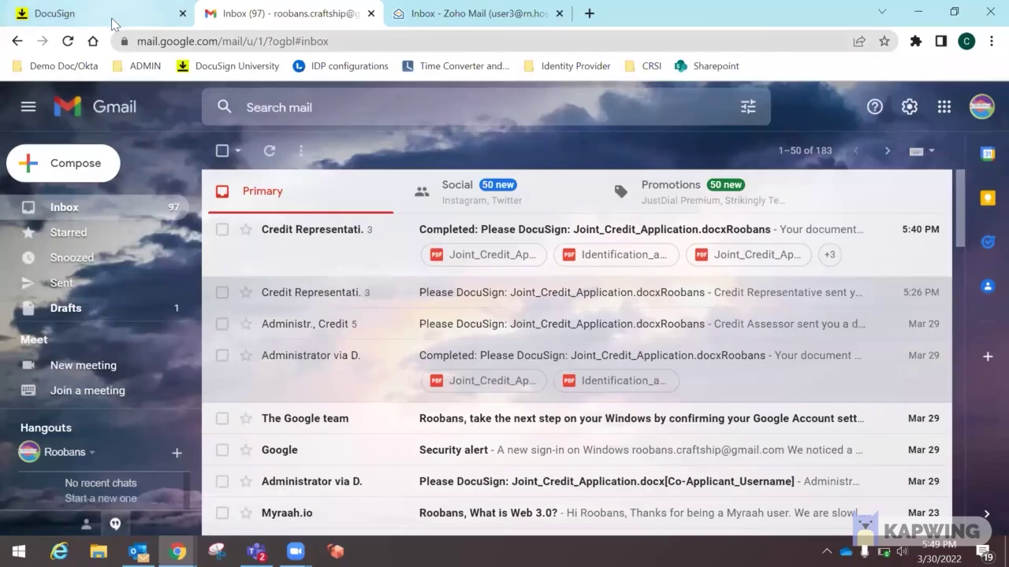
pyautogui.click(114, 20)
pyautogui.click(961, 107)
pyautogui.moveTo(818, 161); pyautogui.dragTo(908, 161)
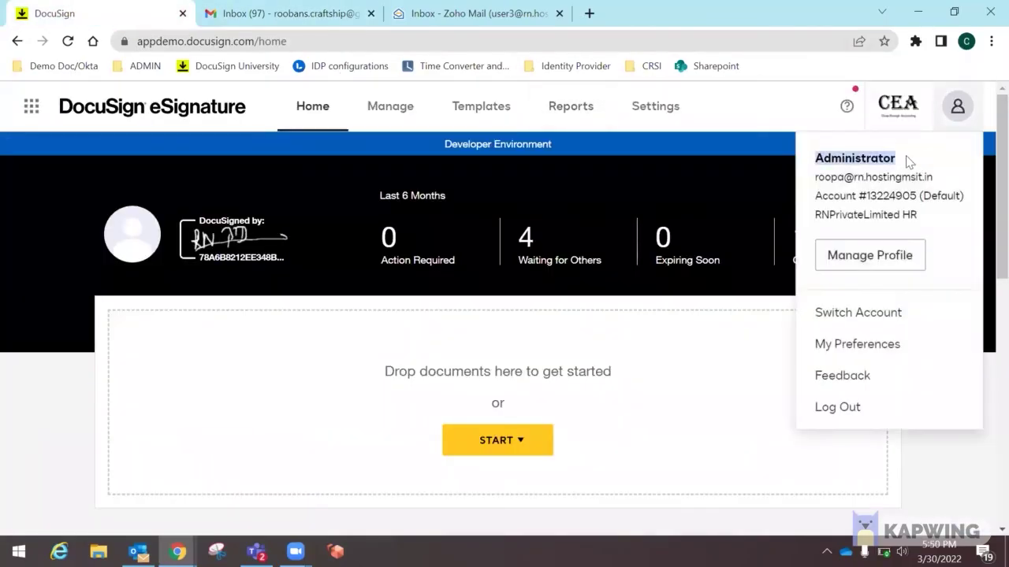
pyautogui.click(724, 107)
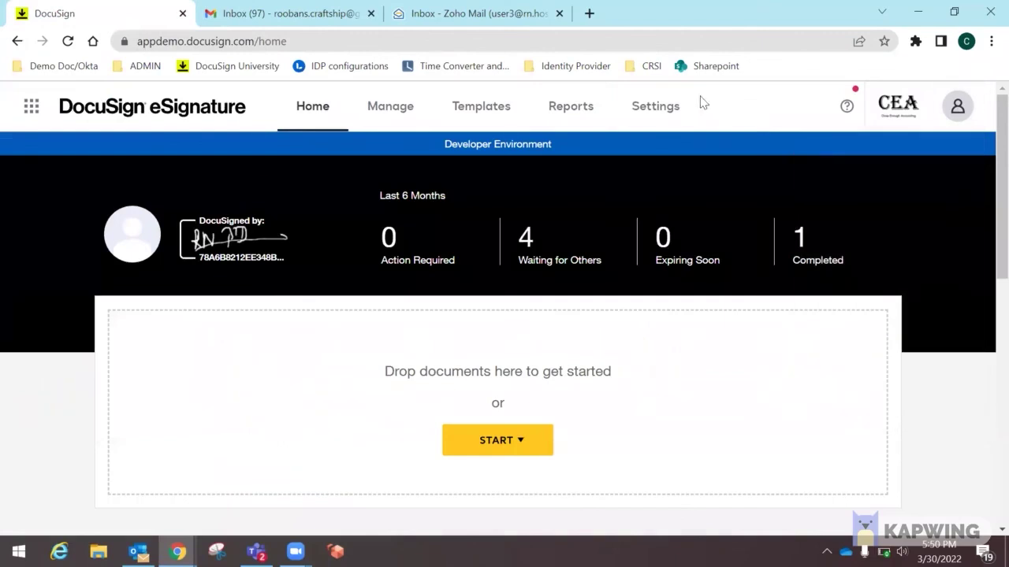
# Step: In Manage, browse Inbox, Sent and Action Required, then show Waiting for Others' four pending envelopes
pyautogui.click(482, 111)
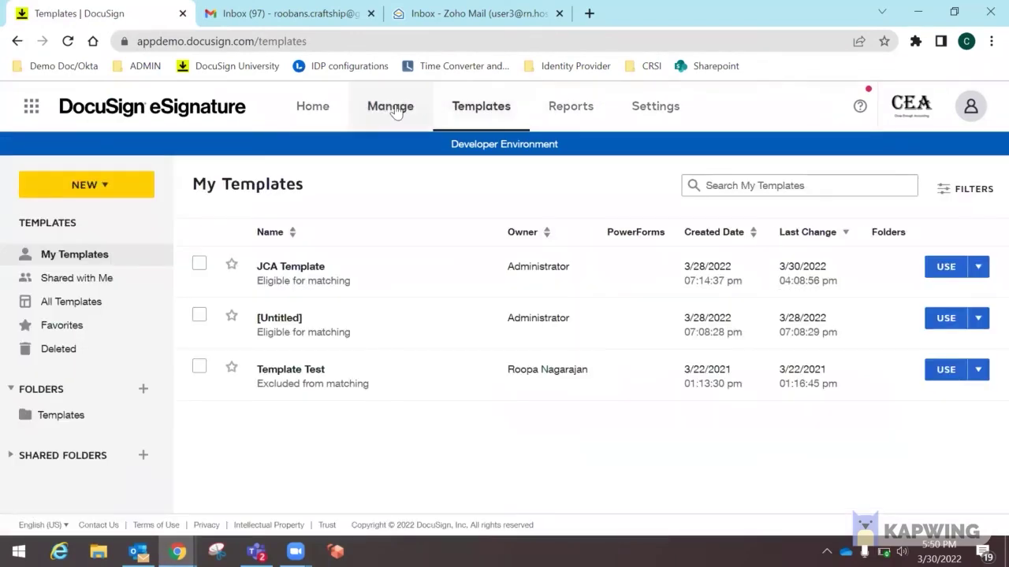
pyautogui.click(391, 107)
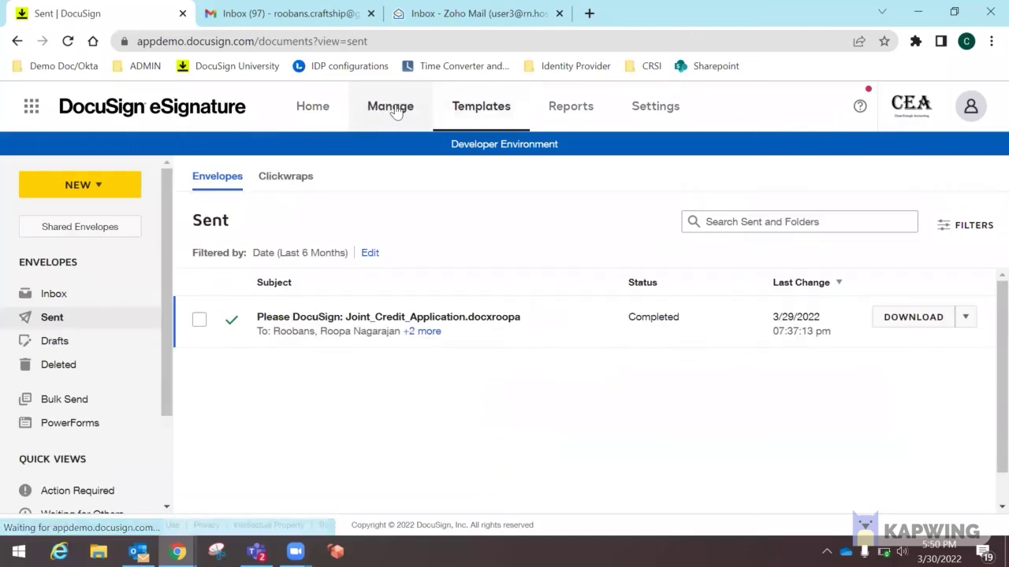
pyautogui.click(83, 293)
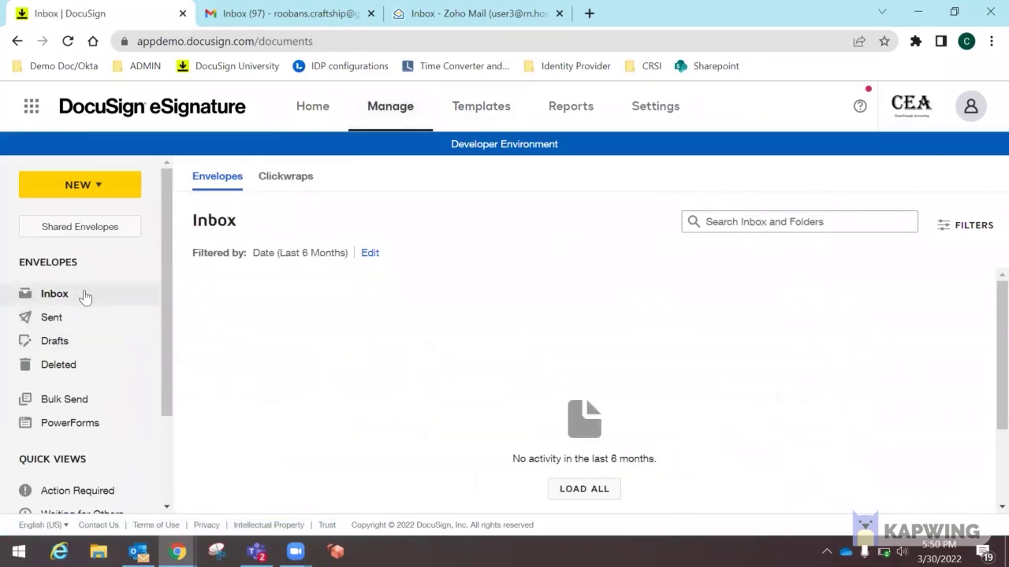
pyautogui.click(74, 324)
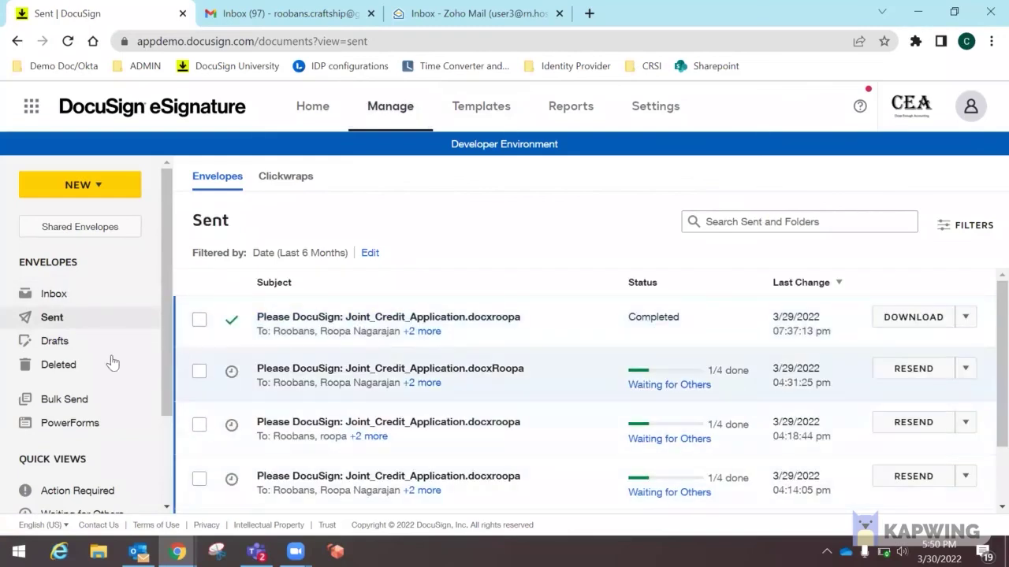
pyautogui.scroll(-2, 165, 386)
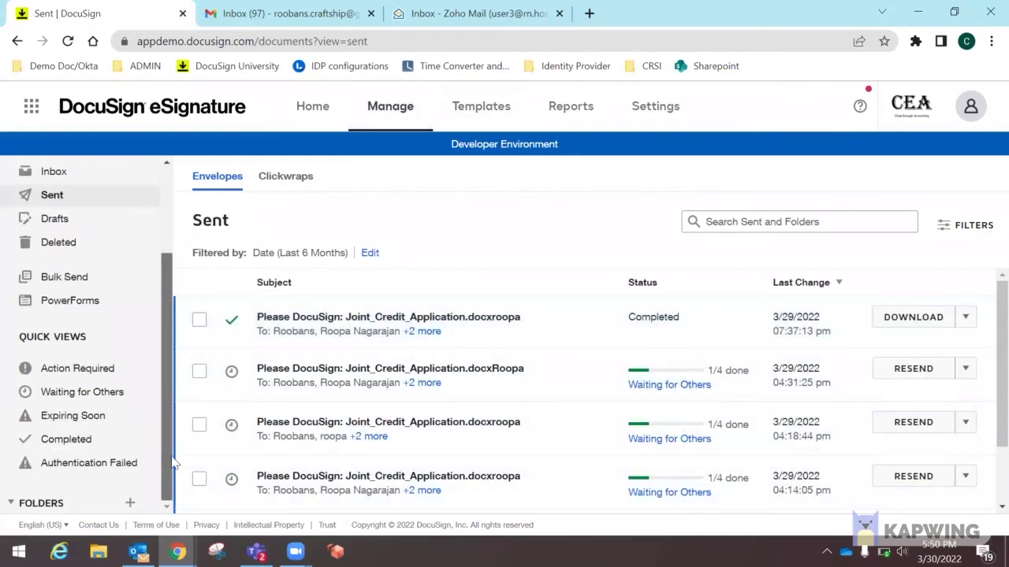
pyautogui.click(79, 377)
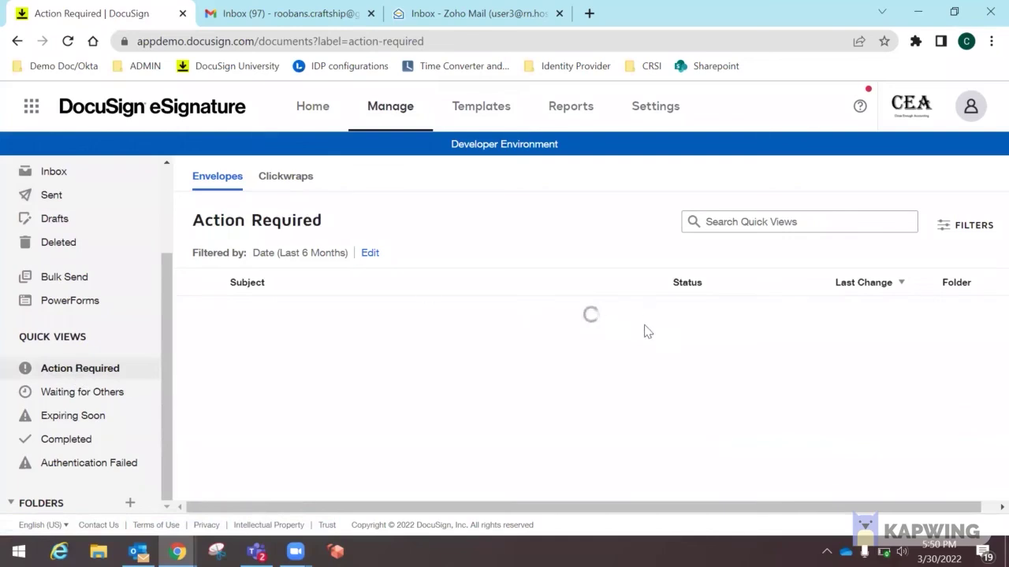
pyautogui.click(90, 398)
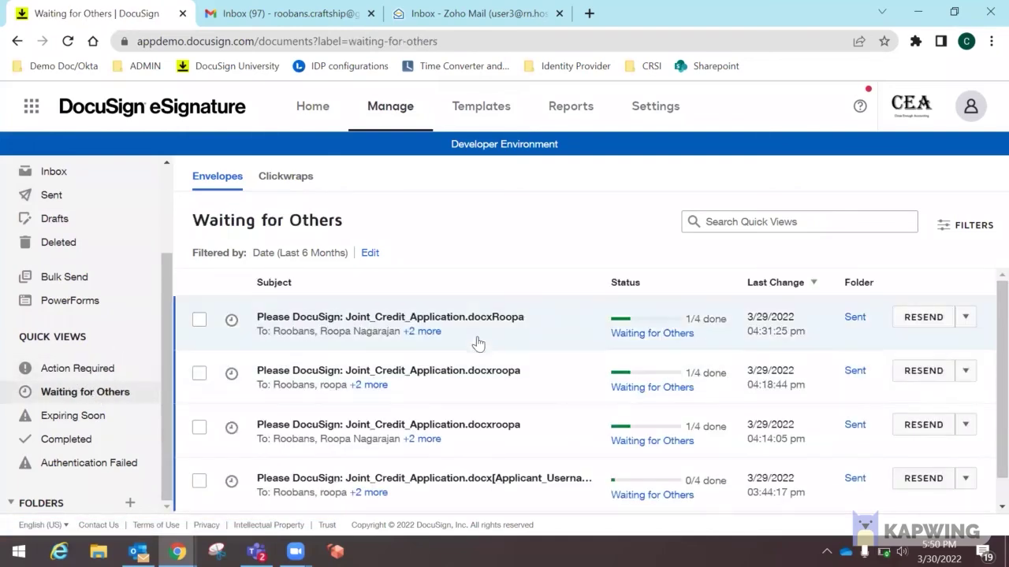
pyautogui.moveTo(638, 457)
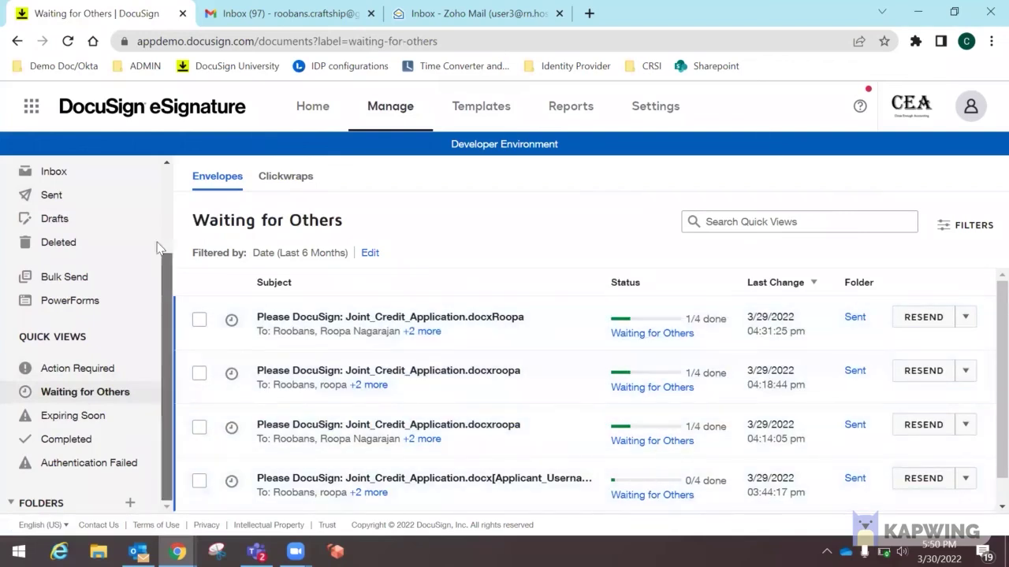
pyautogui.scroll(3, 158, 247)
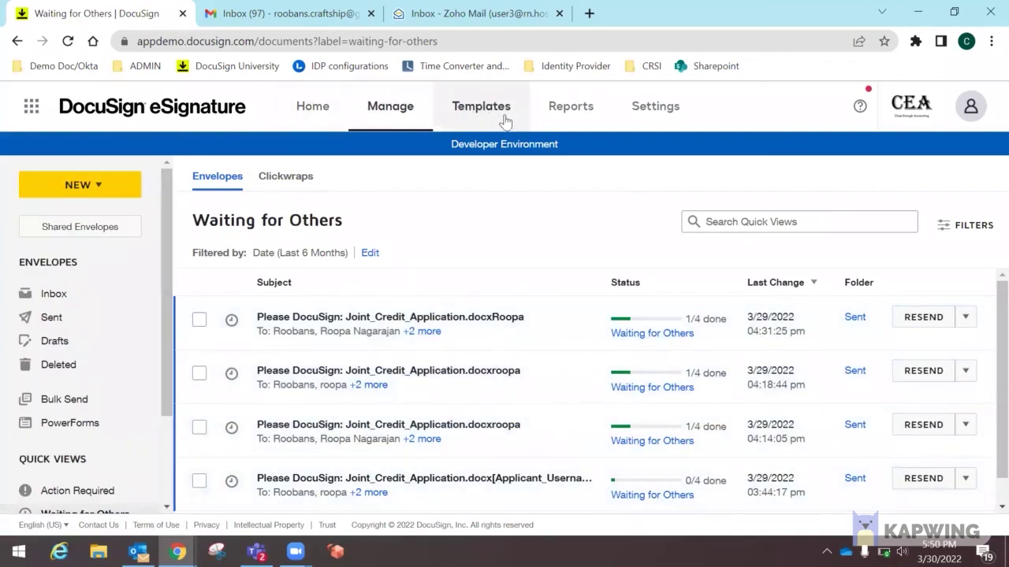
# Step: Open Reports and filter by the Envelope type to list its 7 reports
pyautogui.click(572, 117)
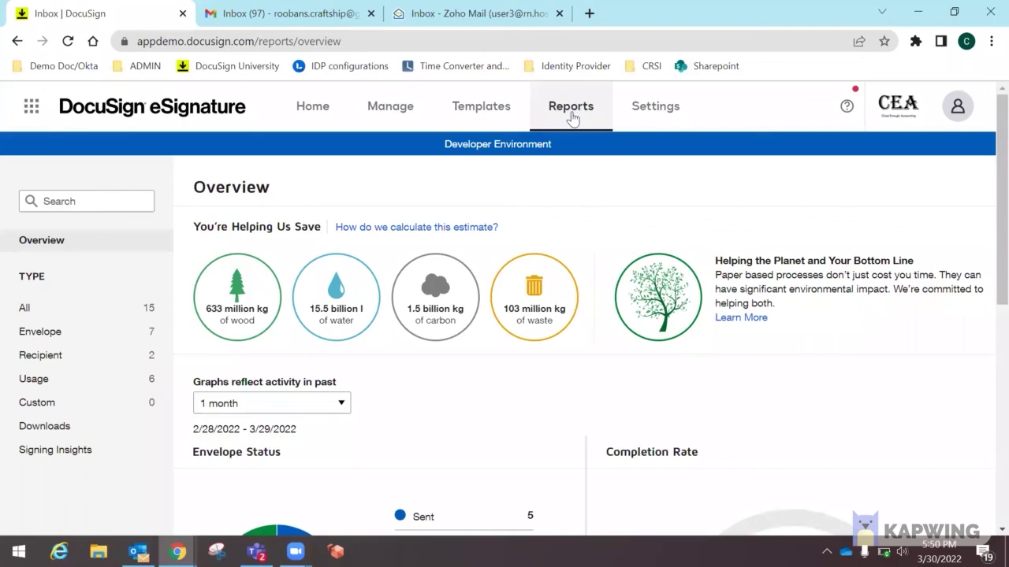
pyautogui.click(37, 332)
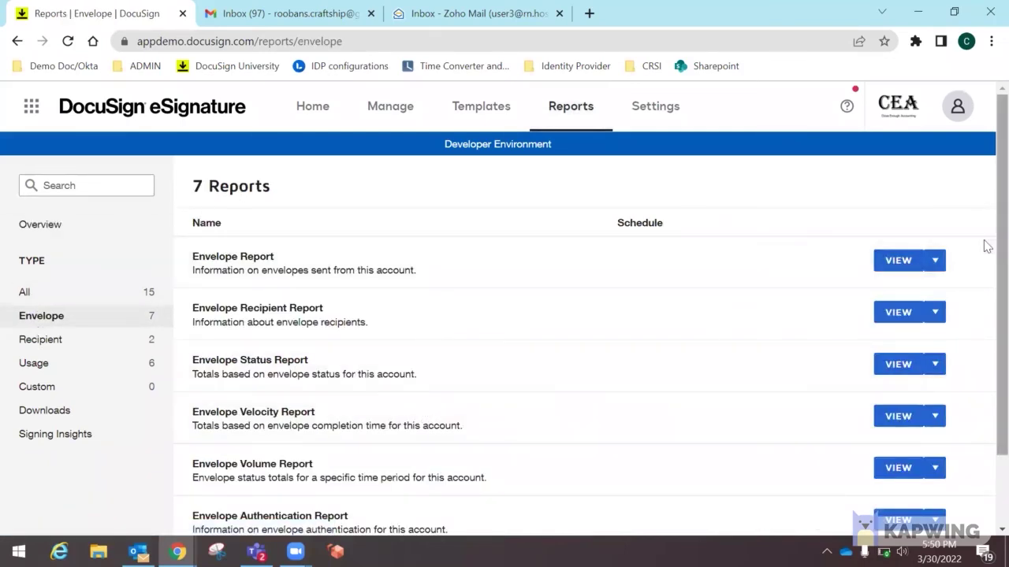
pyautogui.scroll(-2, 987, 247)
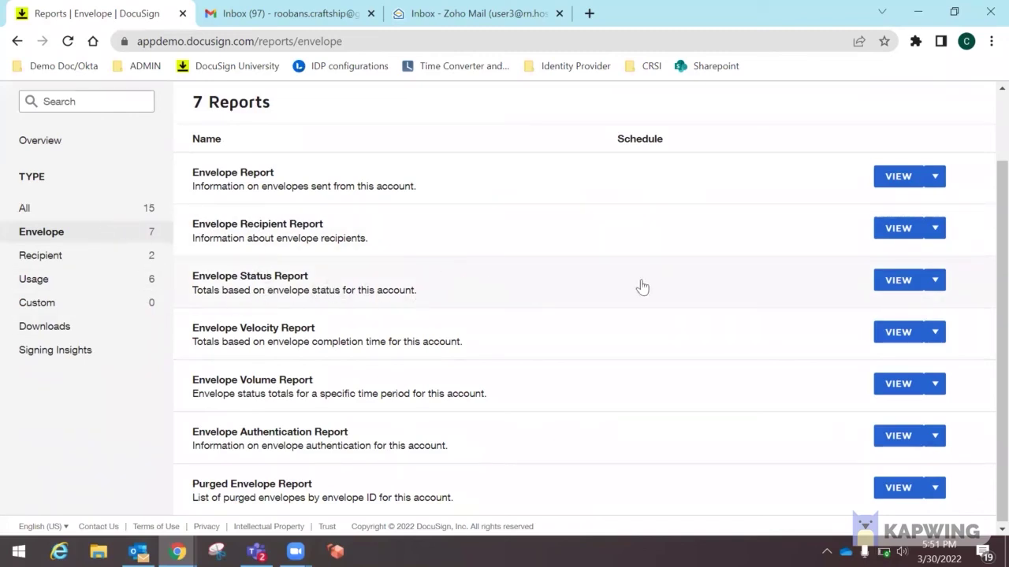
# Step: Open the Envelope Status Report and run it for All Dates by completed date
pyautogui.click(892, 281)
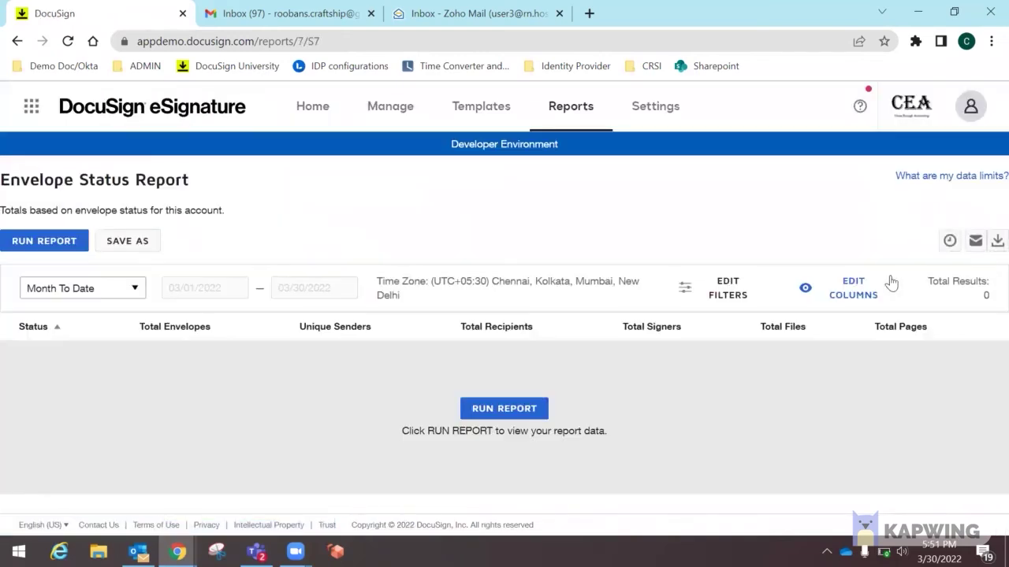
pyautogui.click(116, 293)
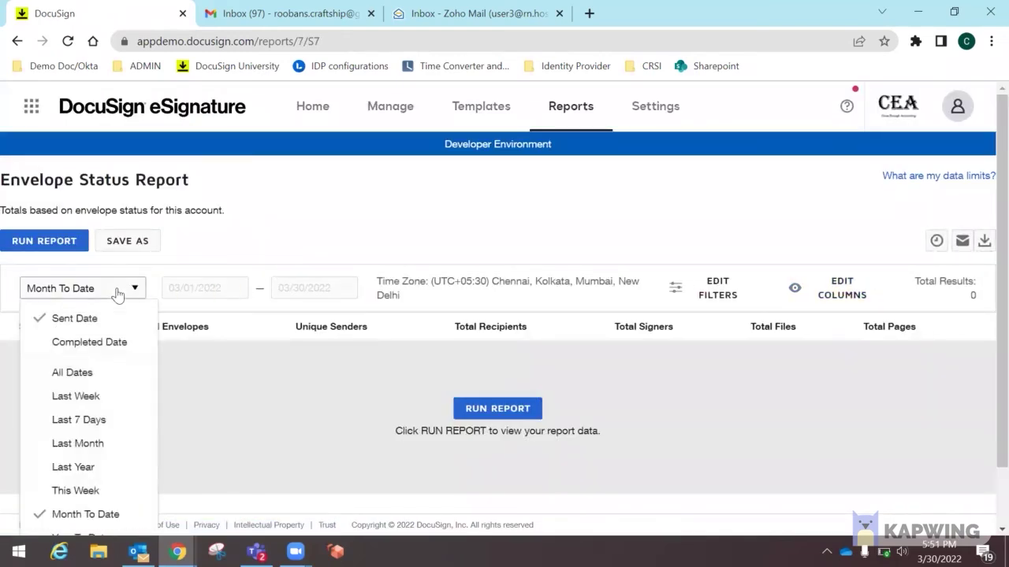
pyautogui.click(79, 348)
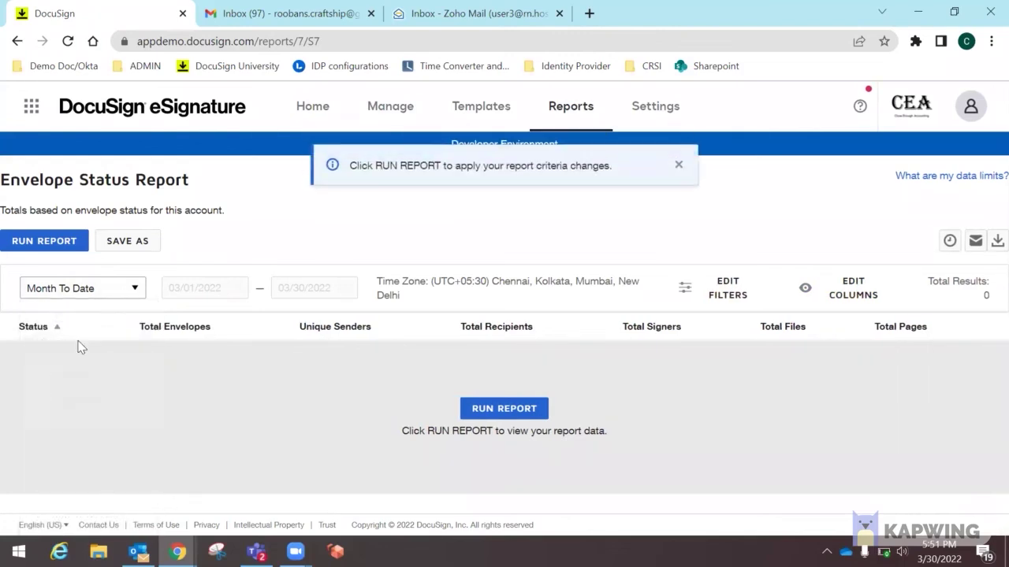
pyautogui.click(117, 293)
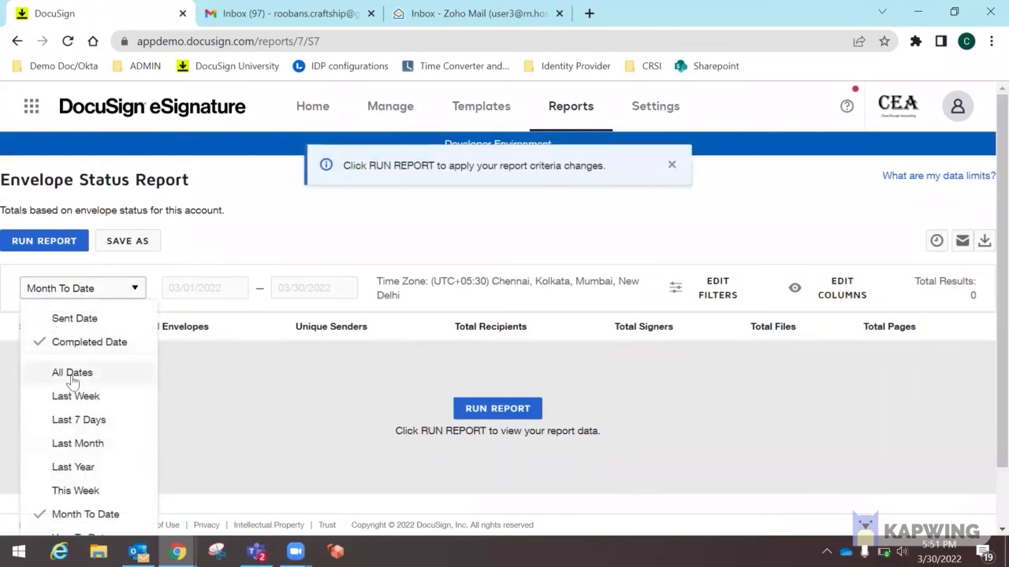
pyautogui.click(71, 372)
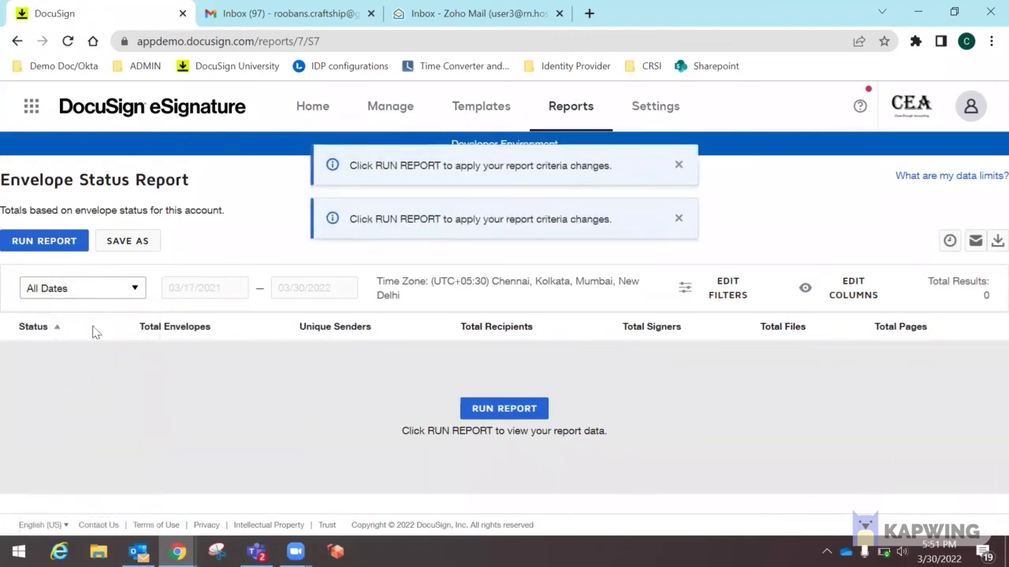
pyautogui.click(50, 246)
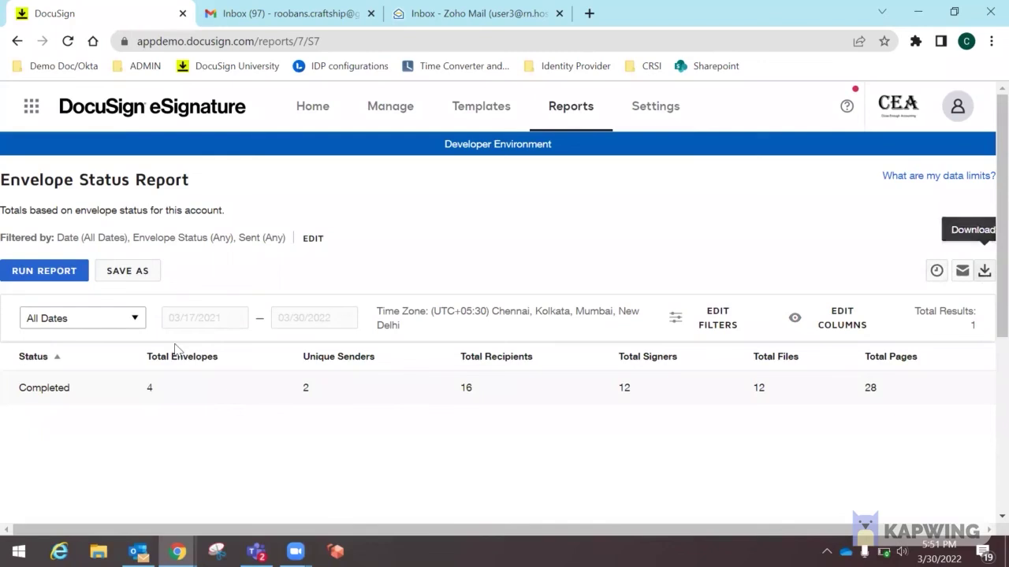
pyautogui.click(52, 276)
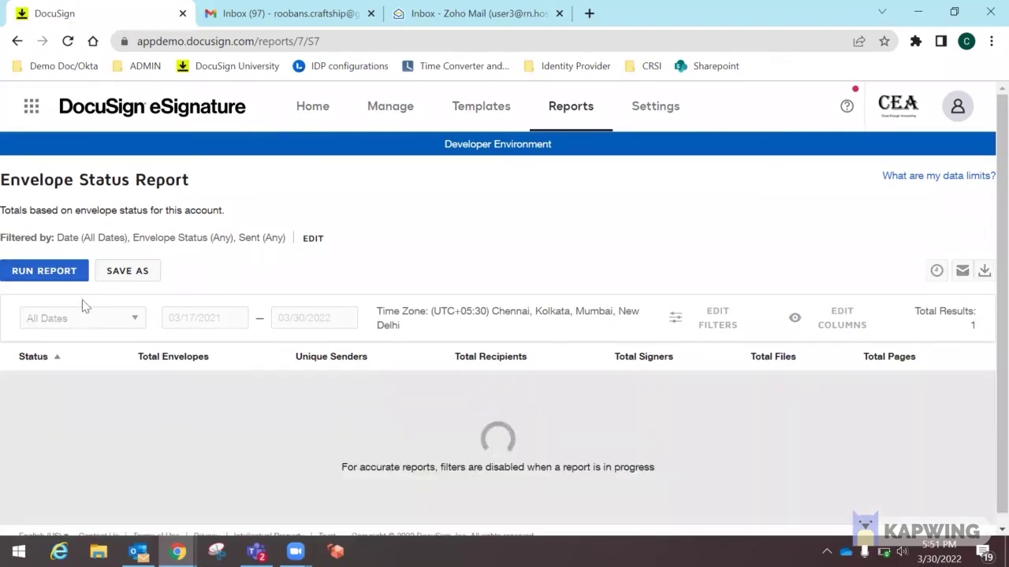
# Step: Rerun the report by Sent Date, showing 5 Sent and 4 Completed, then return Home
pyautogui.click(129, 274)
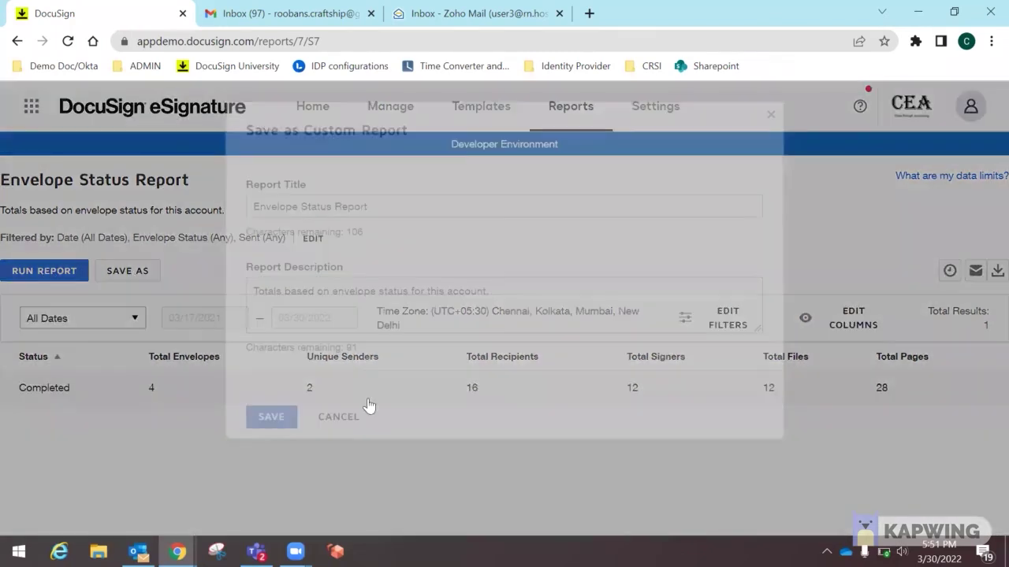
pyautogui.click(337, 413)
pyautogui.click(108, 327)
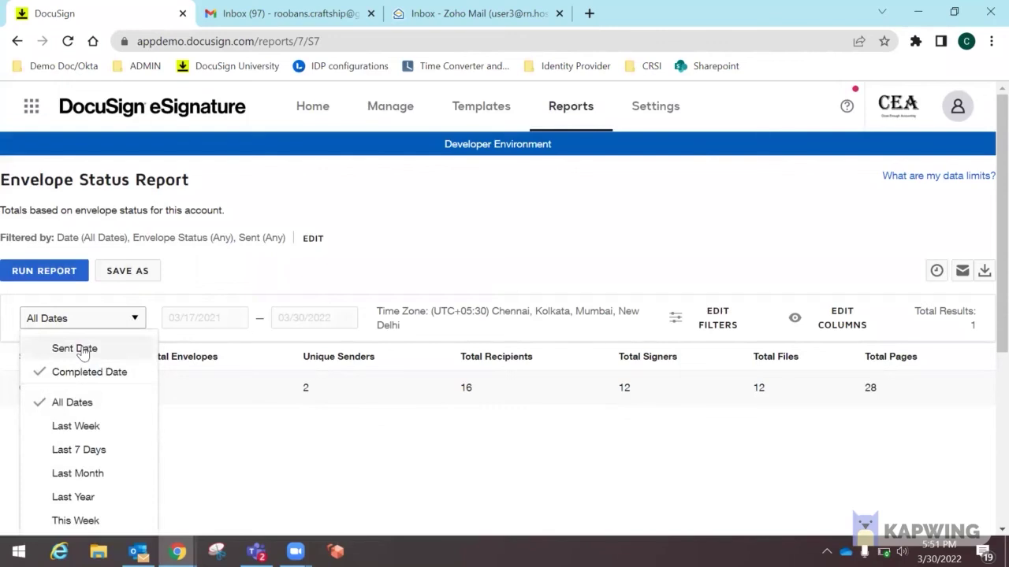
pyautogui.click(82, 349)
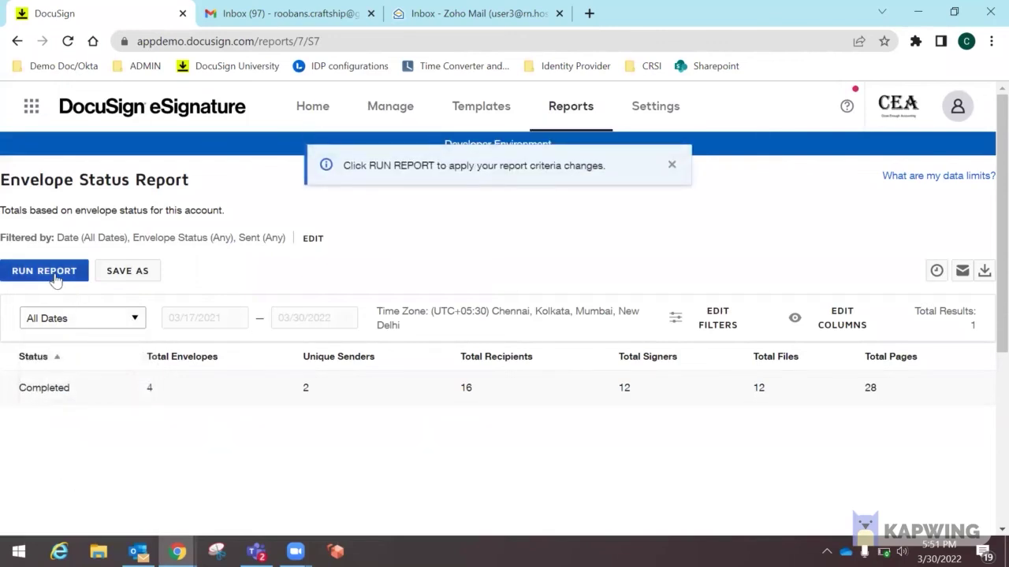
pyautogui.click(55, 276)
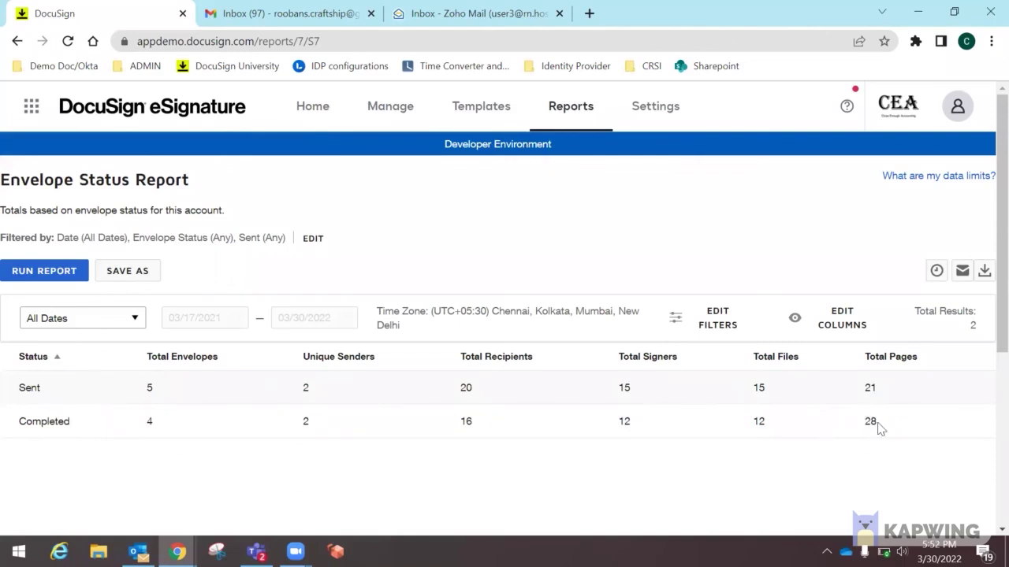
pyautogui.click(313, 108)
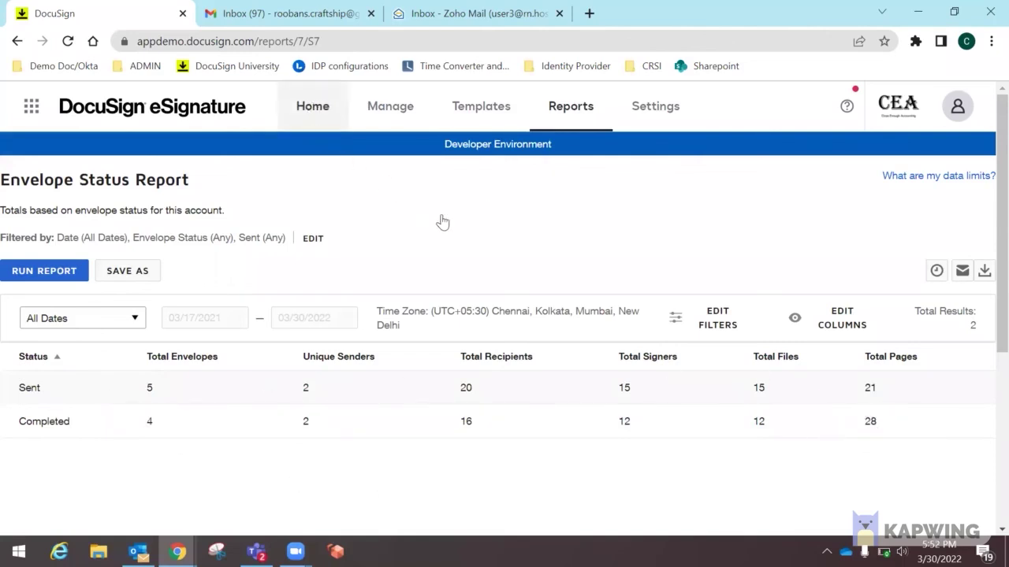